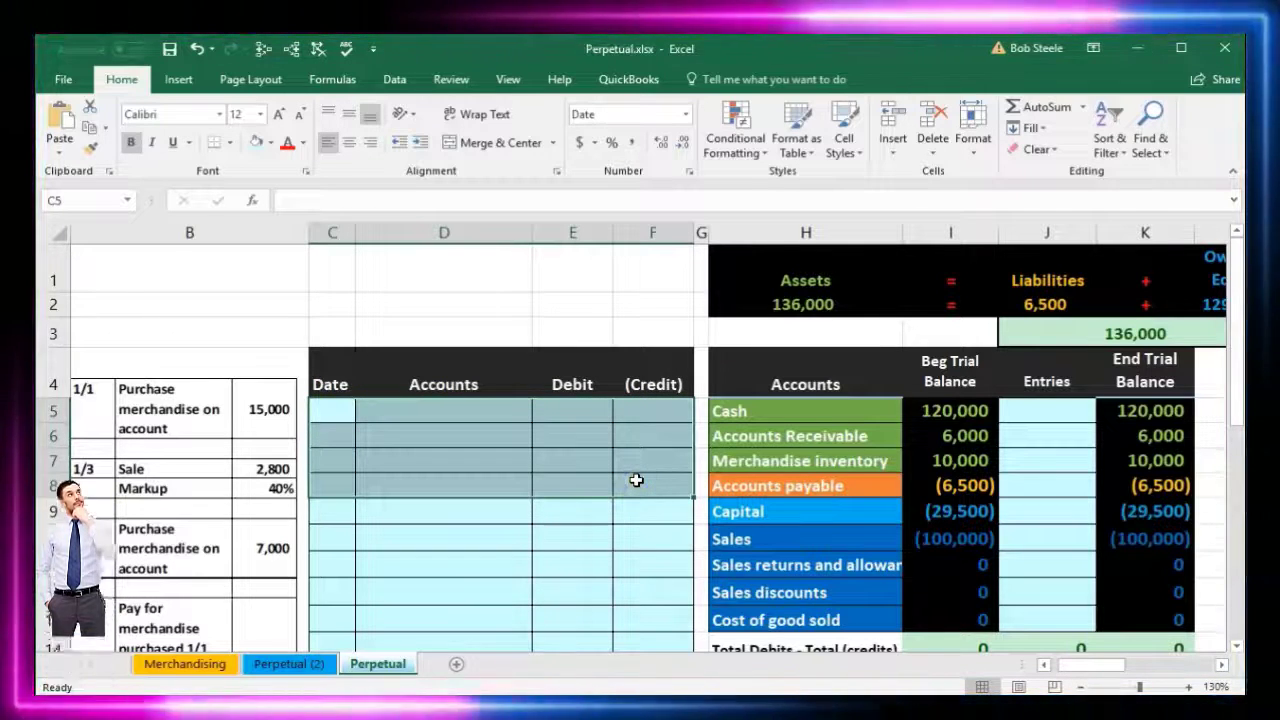
Step: Review the trial balance headings and the beginning balances from Cash through Sales
{"action": "scroll", "coordinate": [933, 482], "scroll_direction": "down", "scroll_amount": 1}
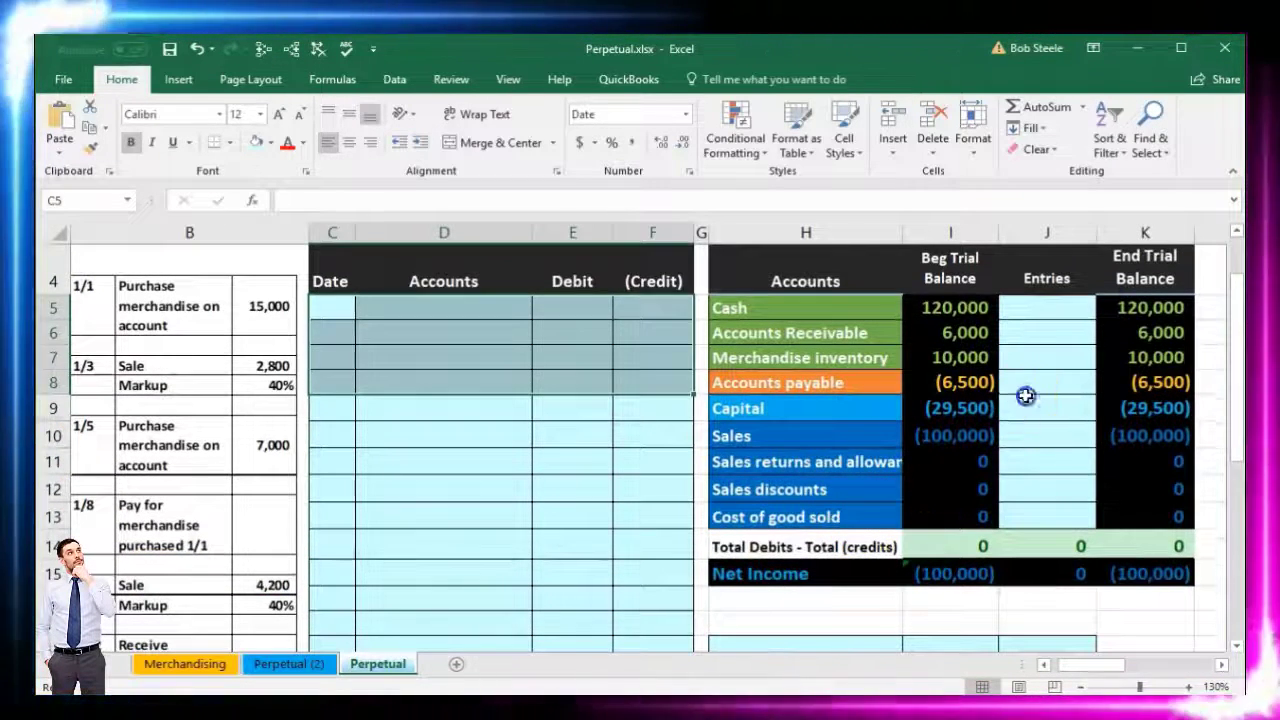
{"action": "left_click", "coordinate": [1025, 405]}
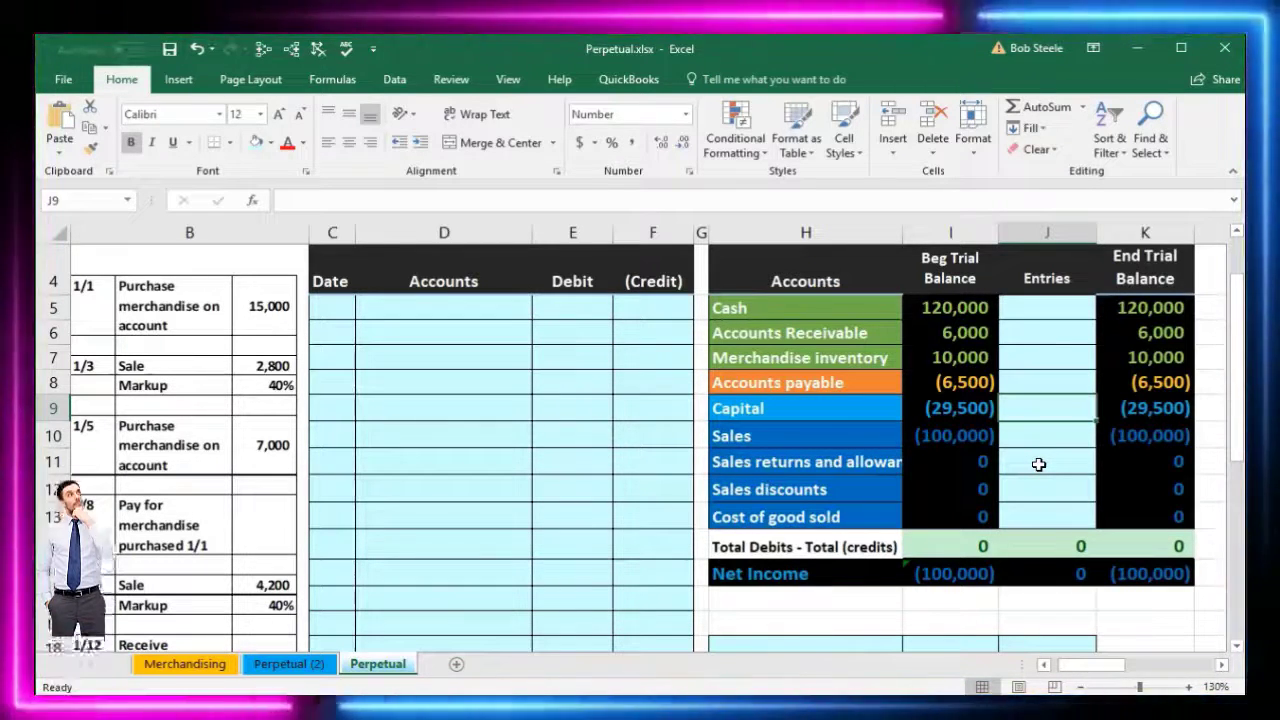
{"action": "left_click_drag", "start_coordinate": [963, 285], "coordinate": [965, 308]}
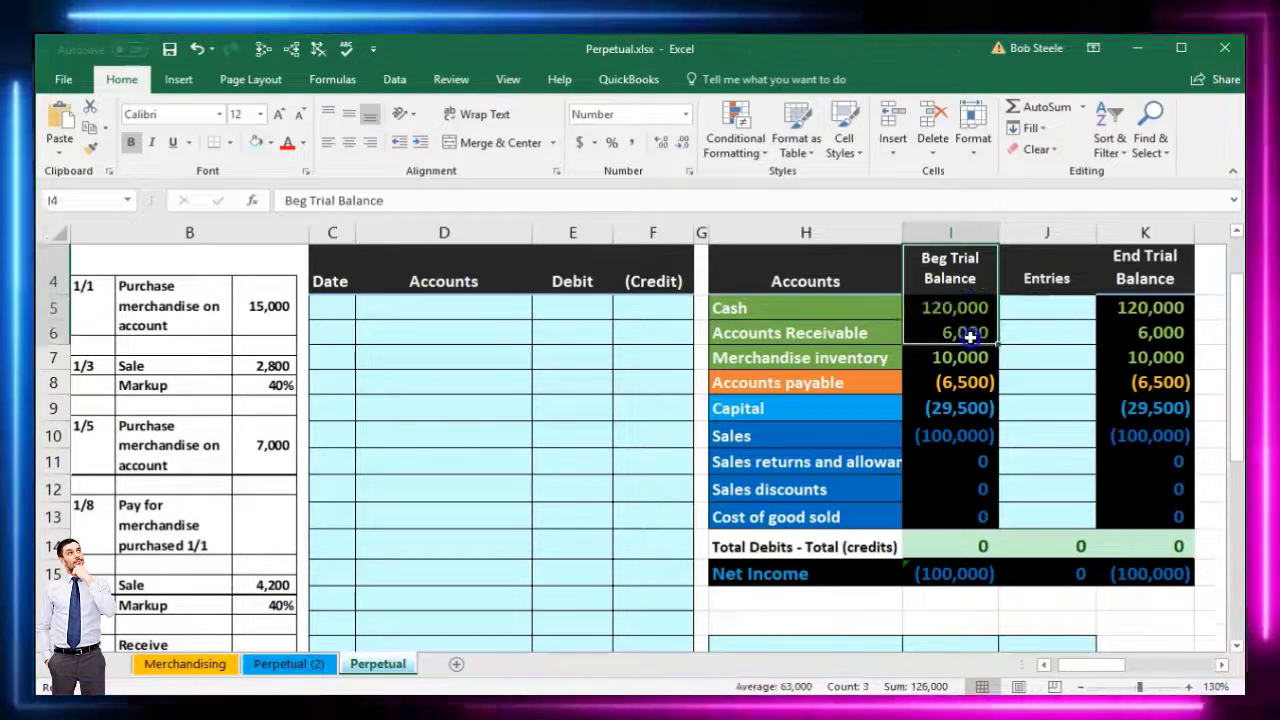
{"action": "left_click_drag", "start_coordinate": [1057, 277], "coordinate": [1057, 330]}
{"action": "left_click_drag", "start_coordinate": [1168, 276], "coordinate": [1160, 305]}
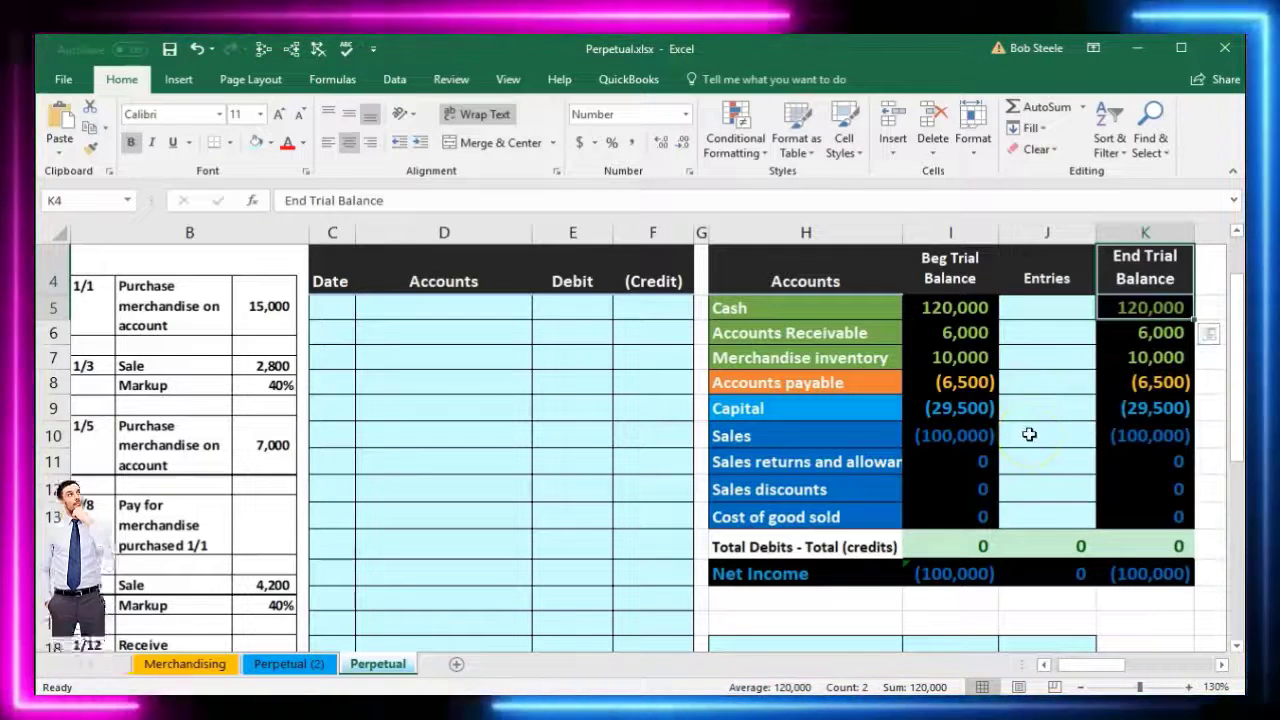
{"action": "left_click", "coordinate": [589, 287]}
{"action": "left_click", "coordinate": [643, 280]}
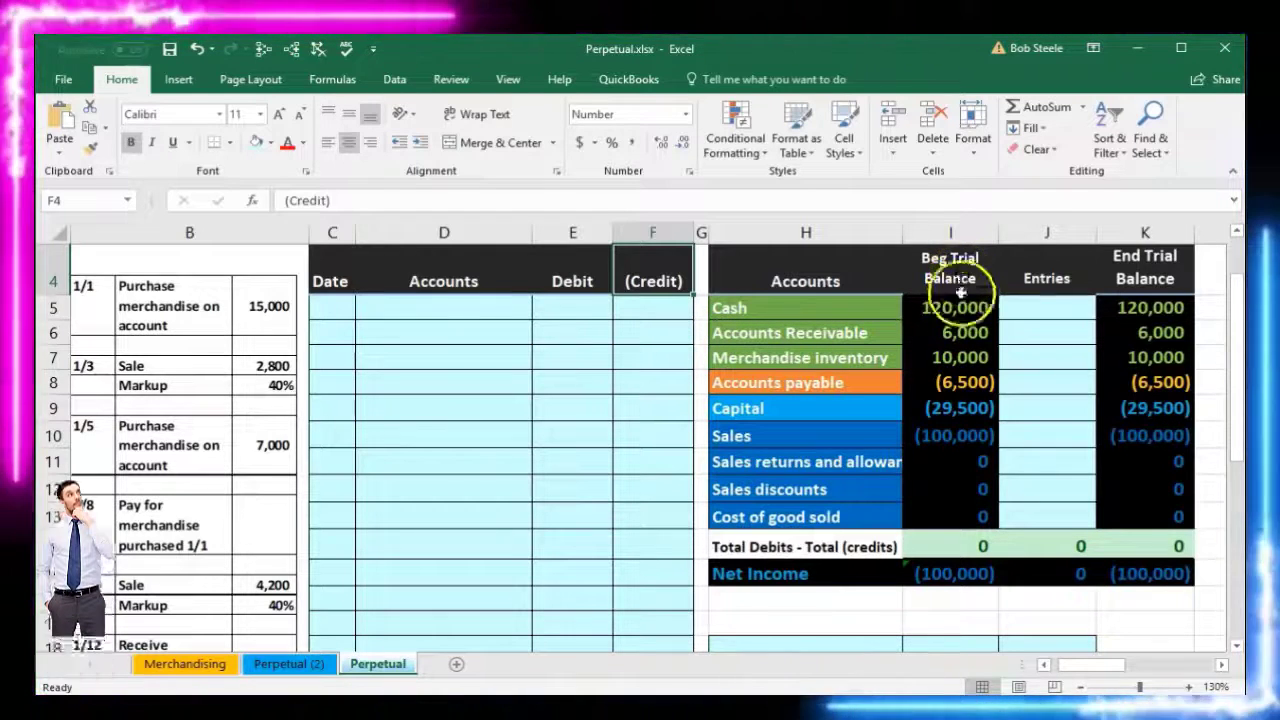
{"action": "left_click_drag", "start_coordinate": [961, 305], "coordinate": [958, 357]}
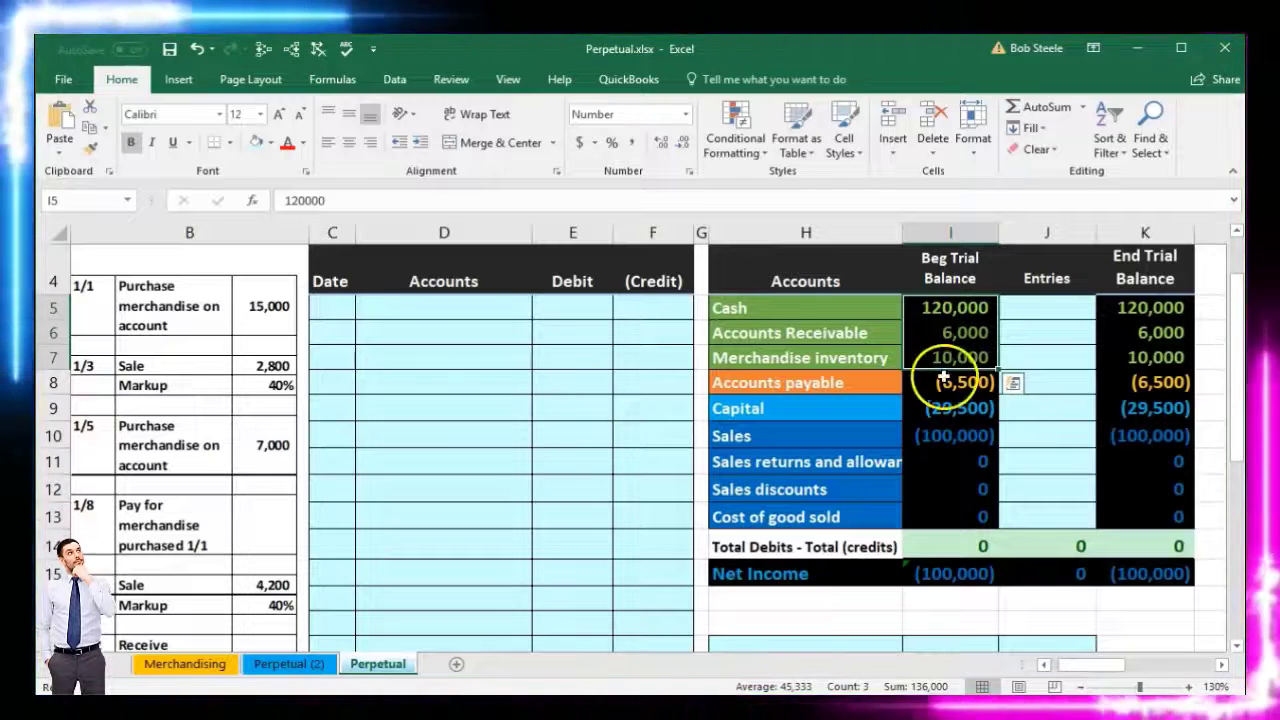
{"action": "left_click_drag", "start_coordinate": [952, 383], "coordinate": [947, 435]}
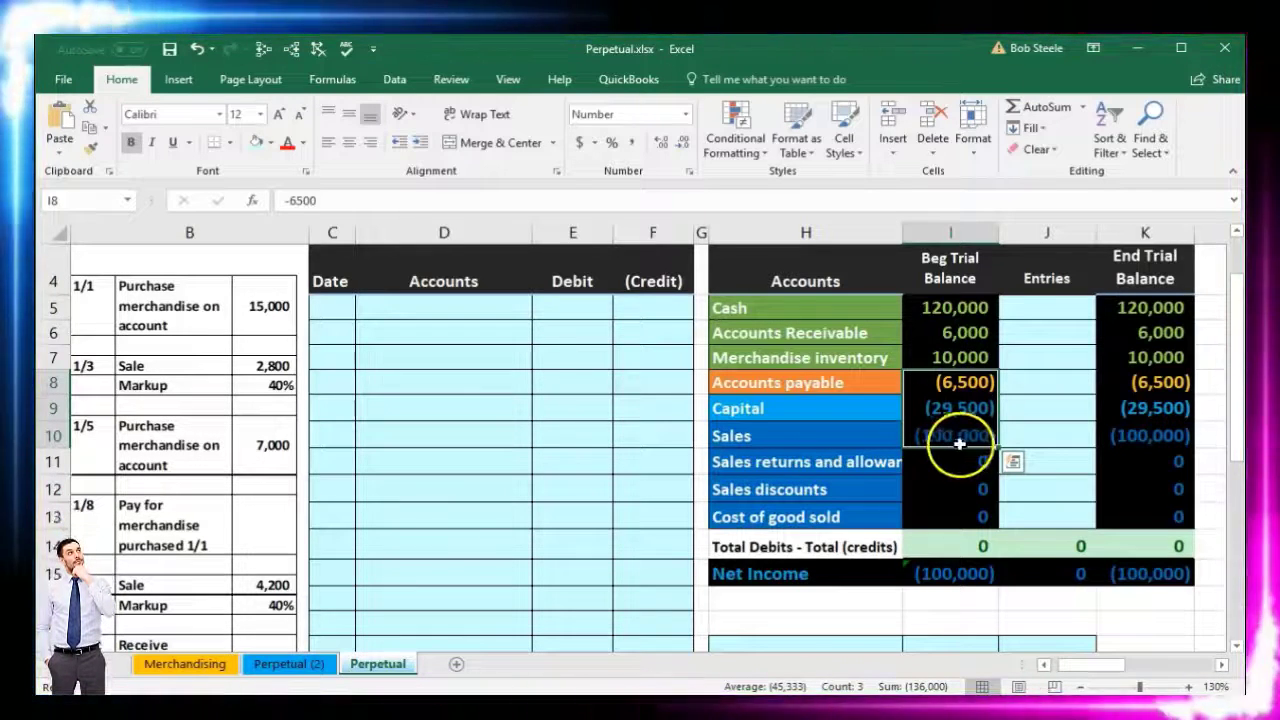
Step: Inspect the I14 total and I15 net income formulas, leaving both unchanged
{"action": "left_click", "coordinate": [958, 551]}
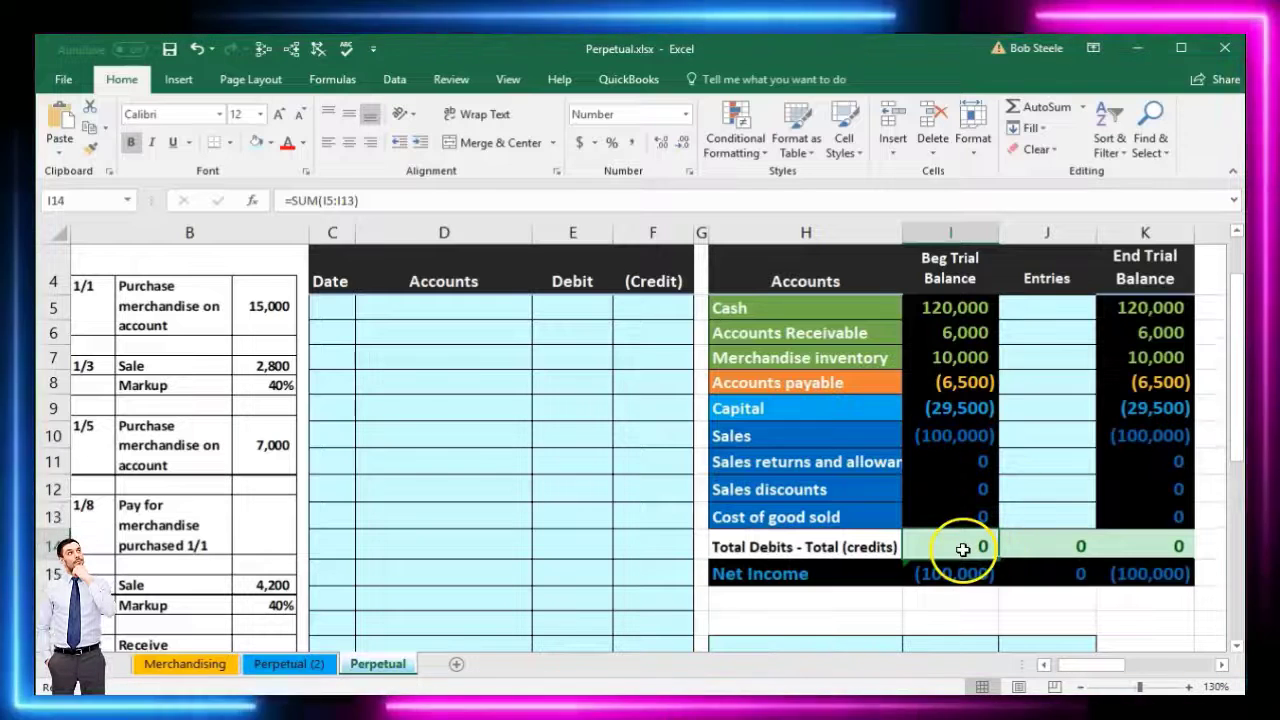
{"action": "double_click", "coordinate": [963, 546]}
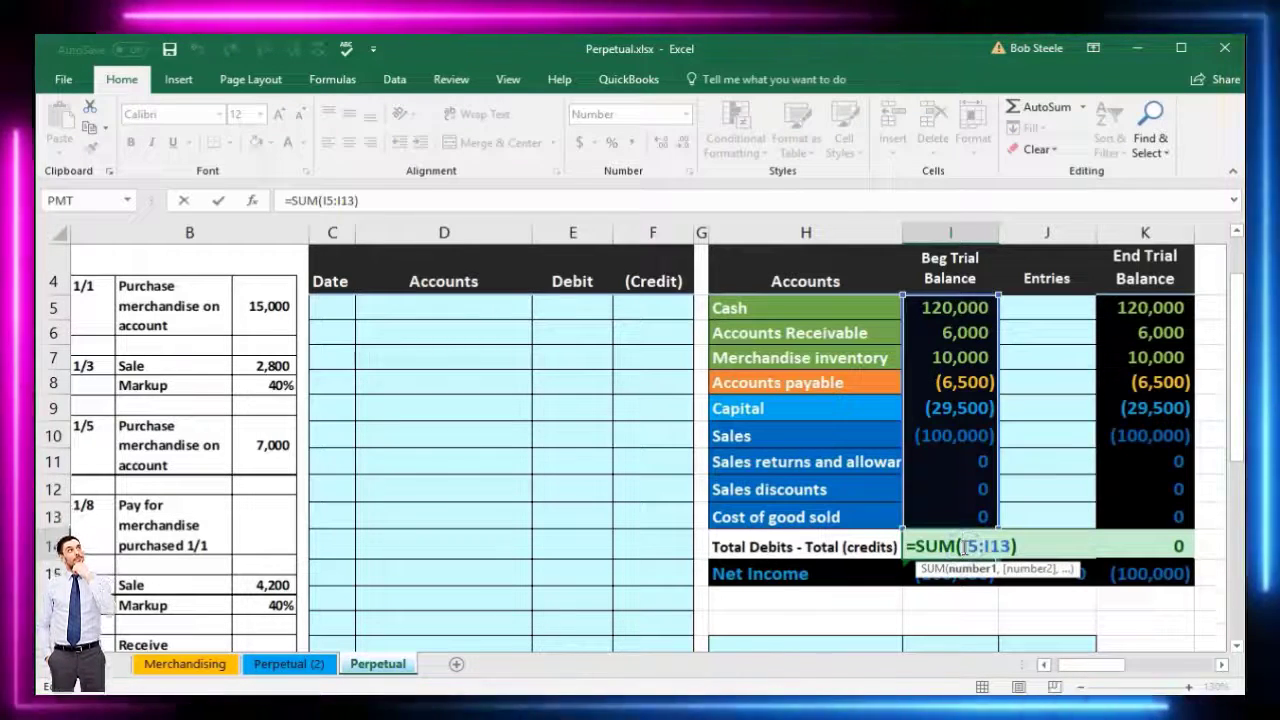
{"action": "key", "text": "Return"}
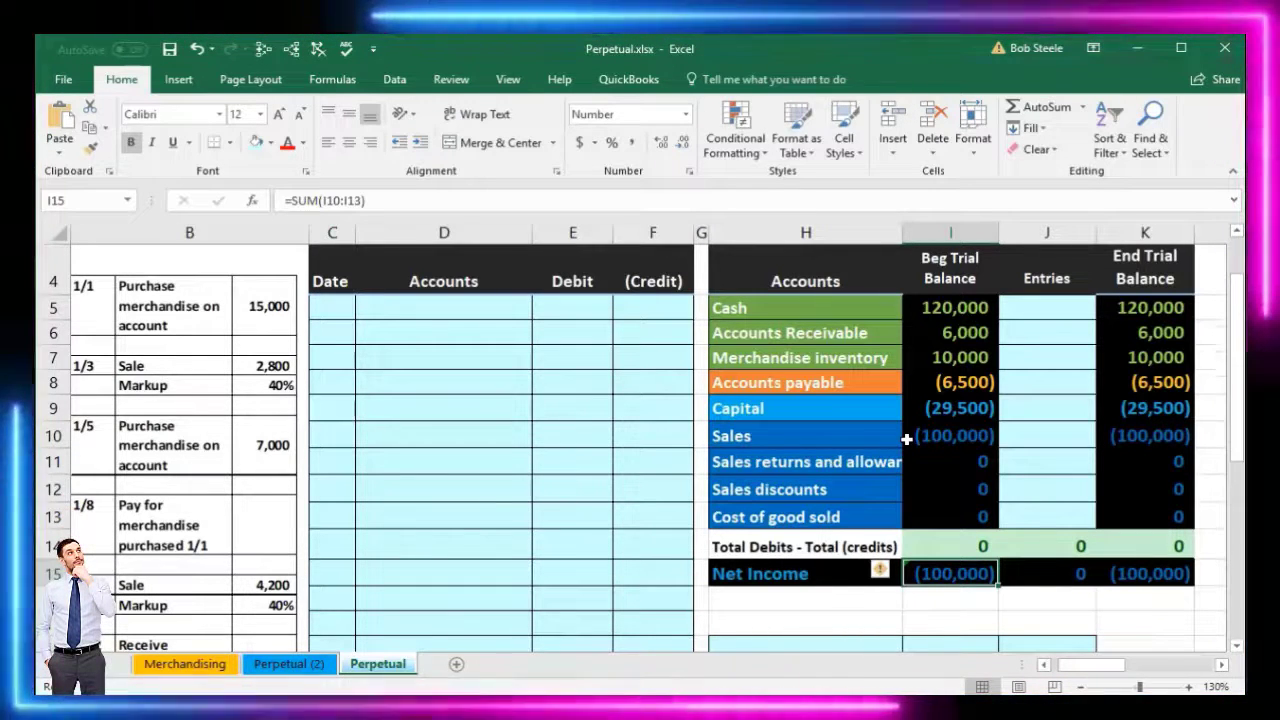
{"action": "double_click", "coordinate": [963, 578]}
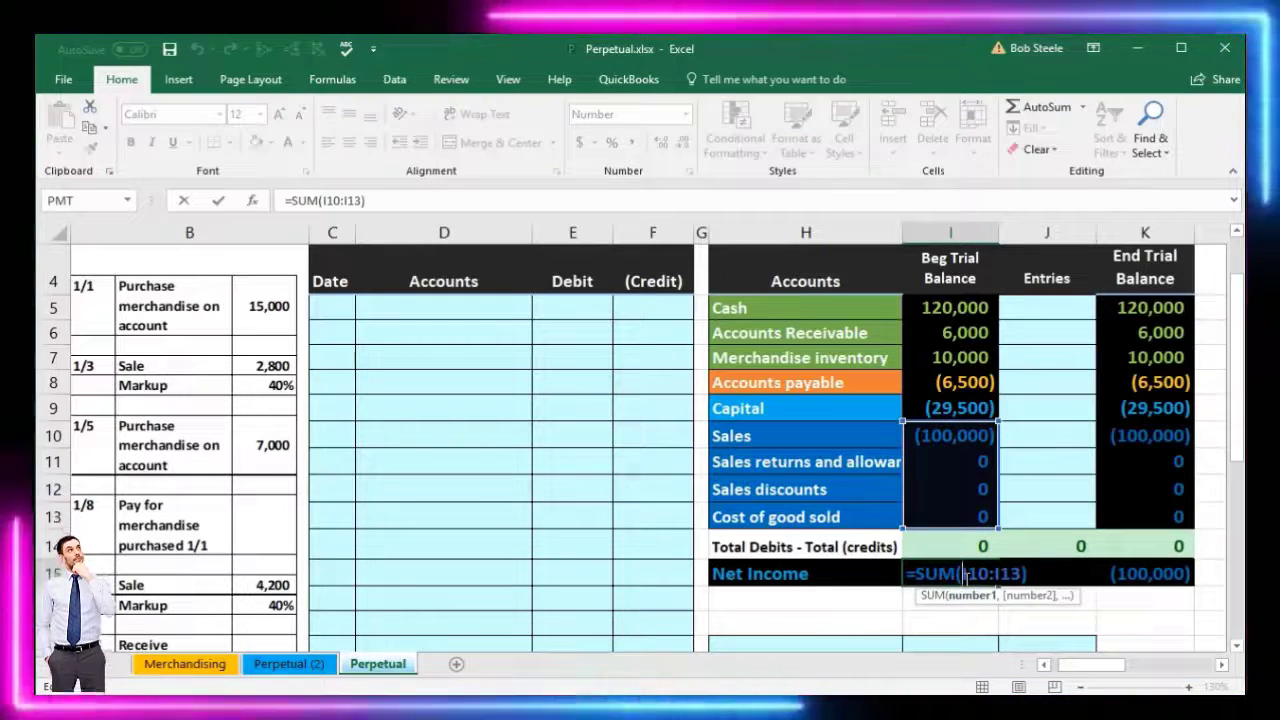
{"action": "key", "text": "Return"}
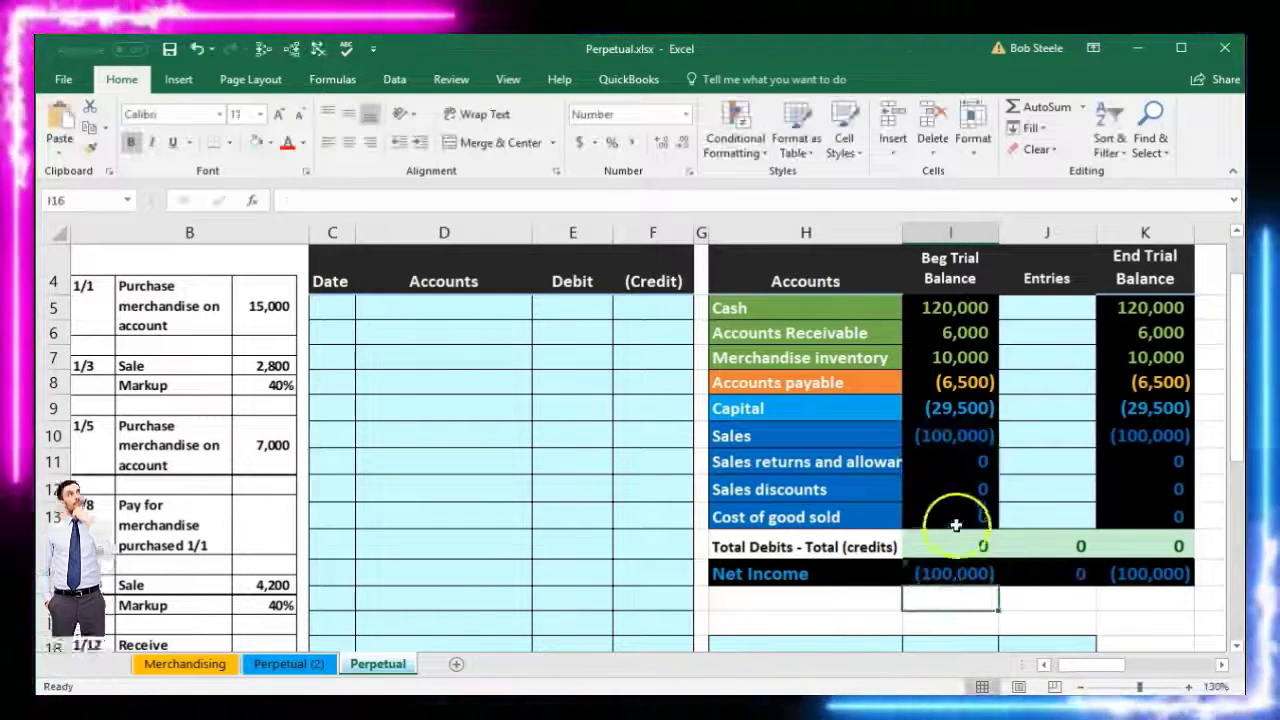
{"action": "left_click", "coordinate": [930, 436]}
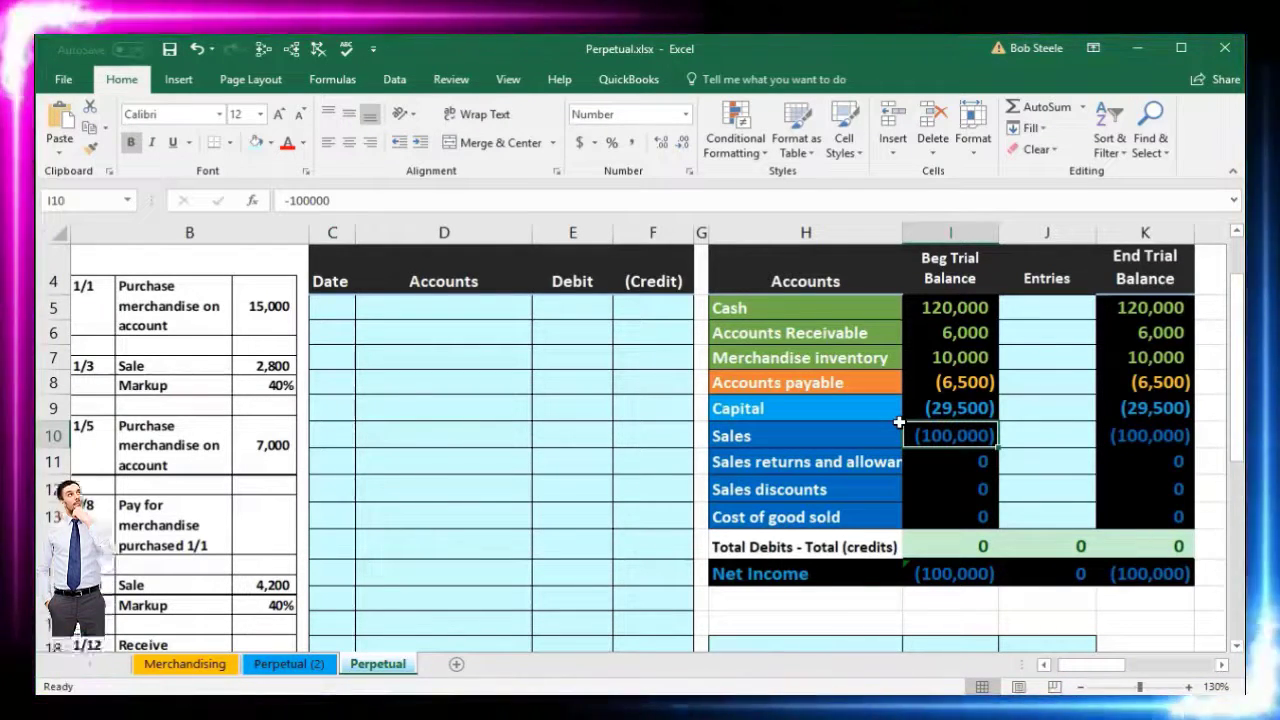
Step: Review the Entries and ending balances, plus the Merchandise inventory and Cost of good sold accounts
{"action": "left_click", "coordinate": [501, 487]}
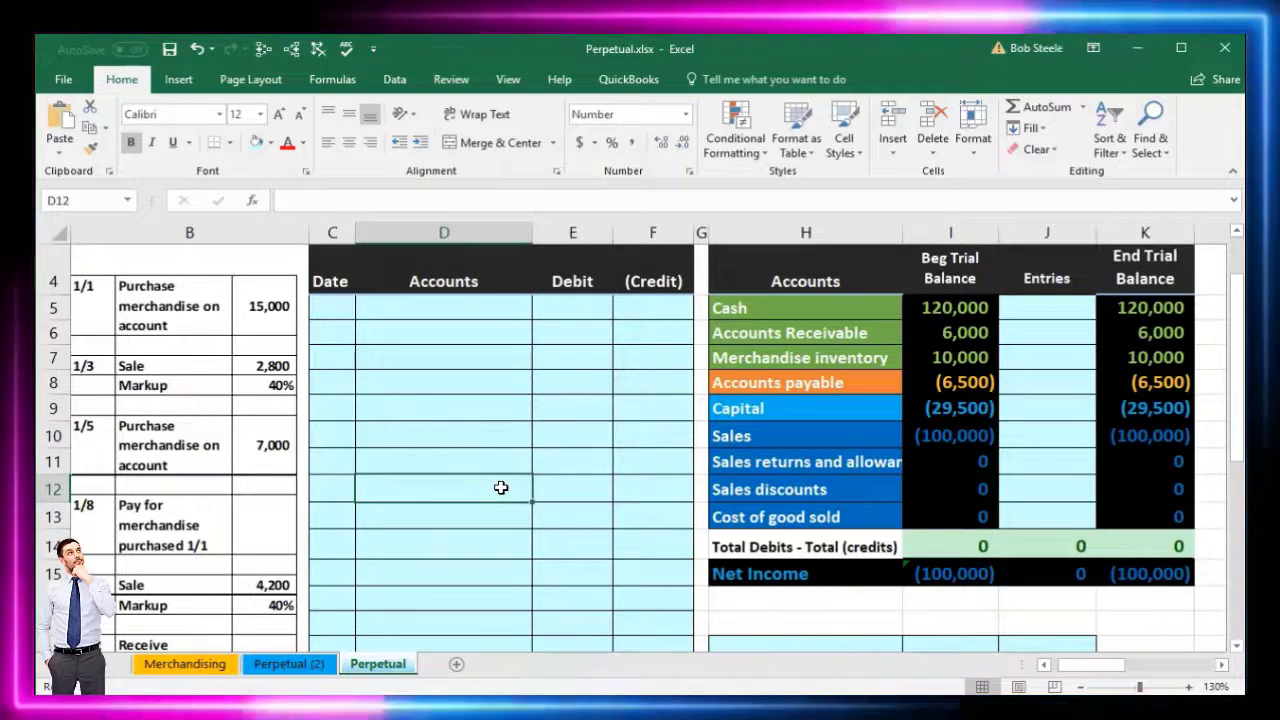
{"action": "left_click", "coordinate": [523, 484]}
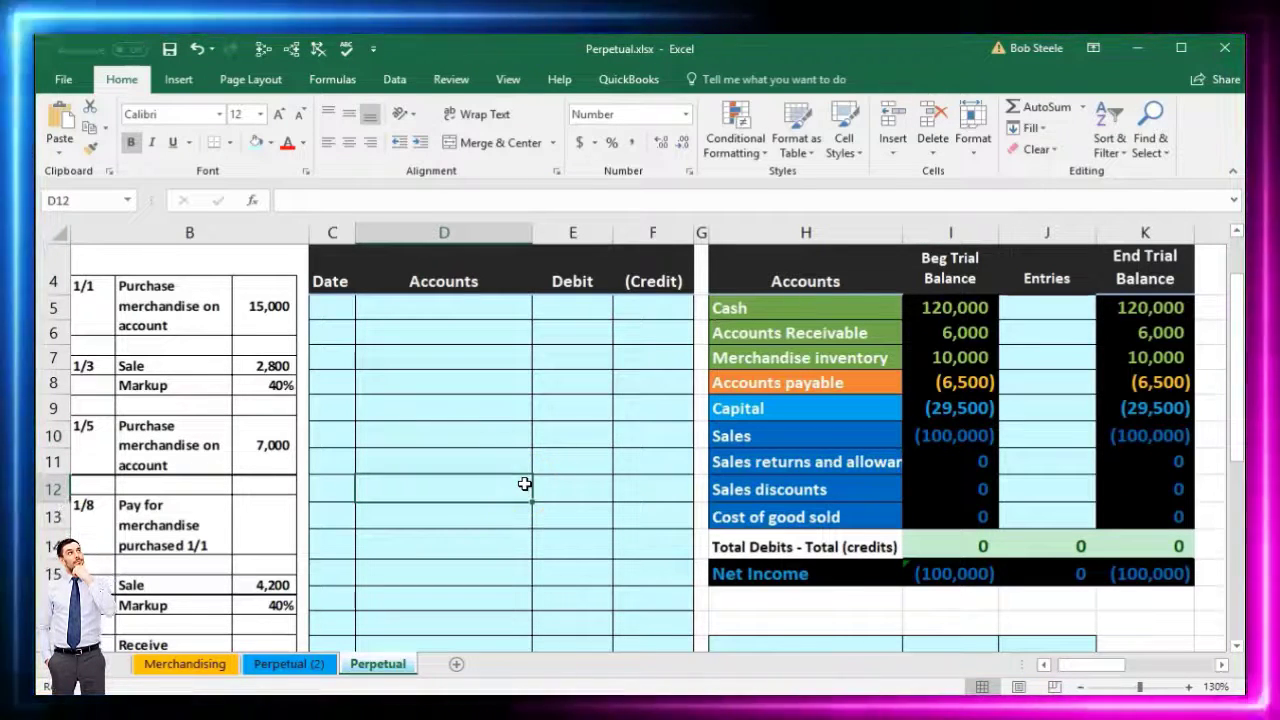
{"action": "left_click_drag", "start_coordinate": [1057, 306], "coordinate": [1055, 396]}
{"action": "left_click_drag", "start_coordinate": [1145, 310], "coordinate": [1147, 408]}
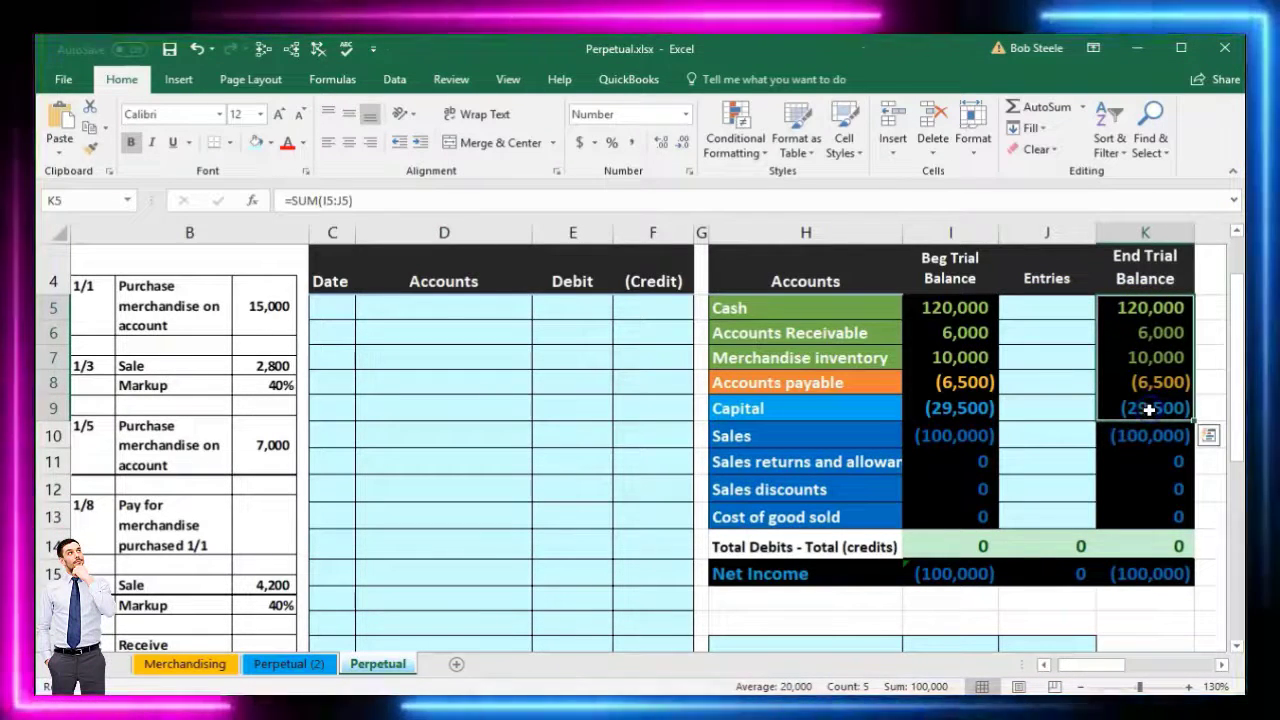
{"action": "left_click", "coordinate": [1140, 573]}
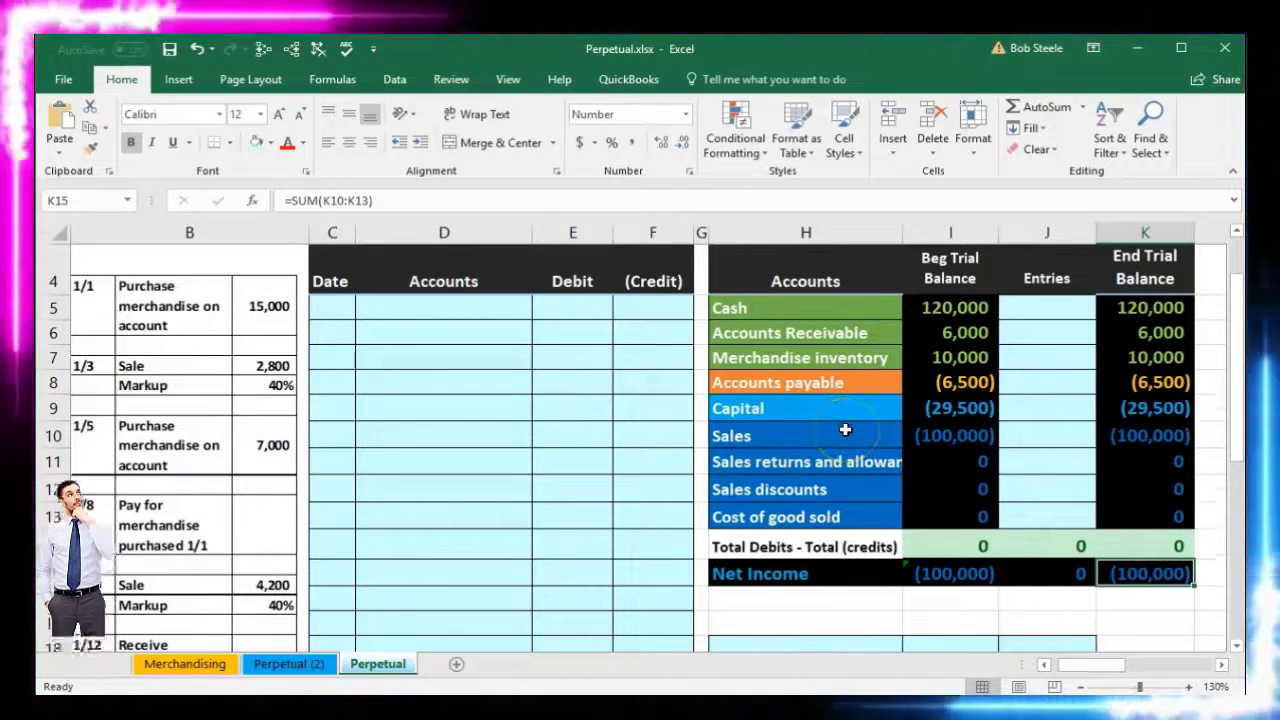
{"action": "left_click", "coordinate": [819, 362]}
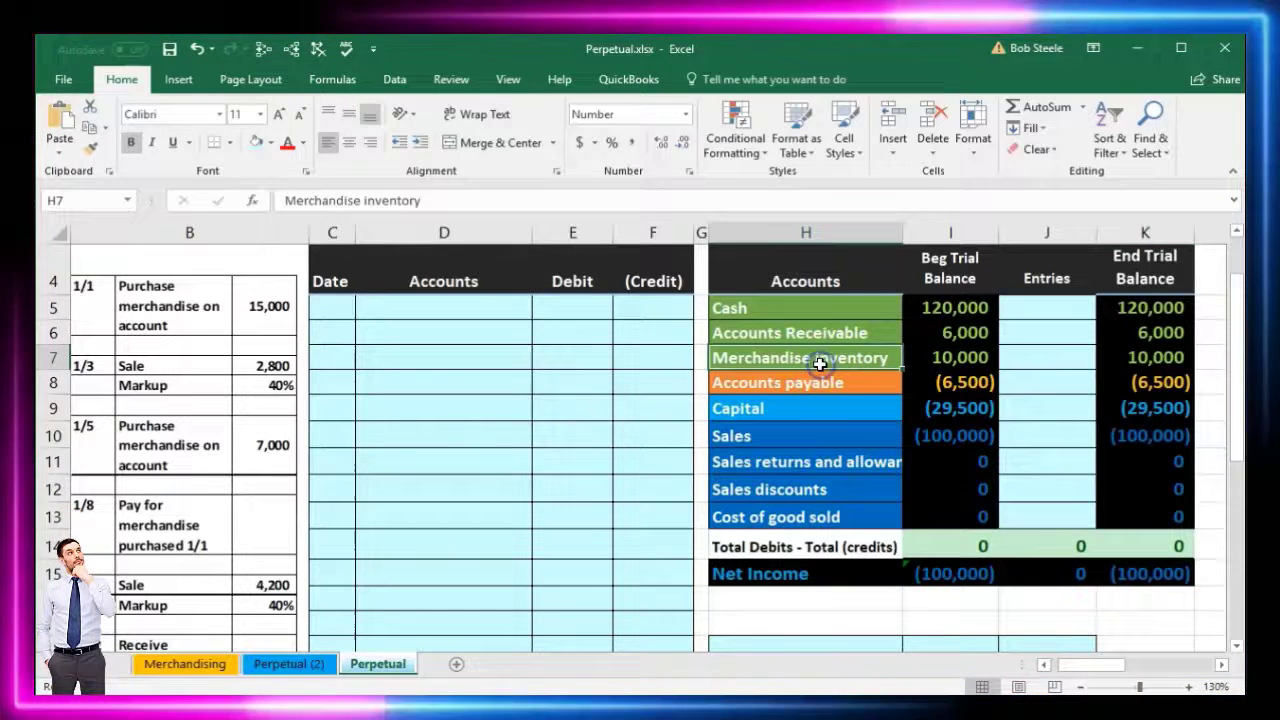
{"action": "left_click", "coordinate": [823, 515]}
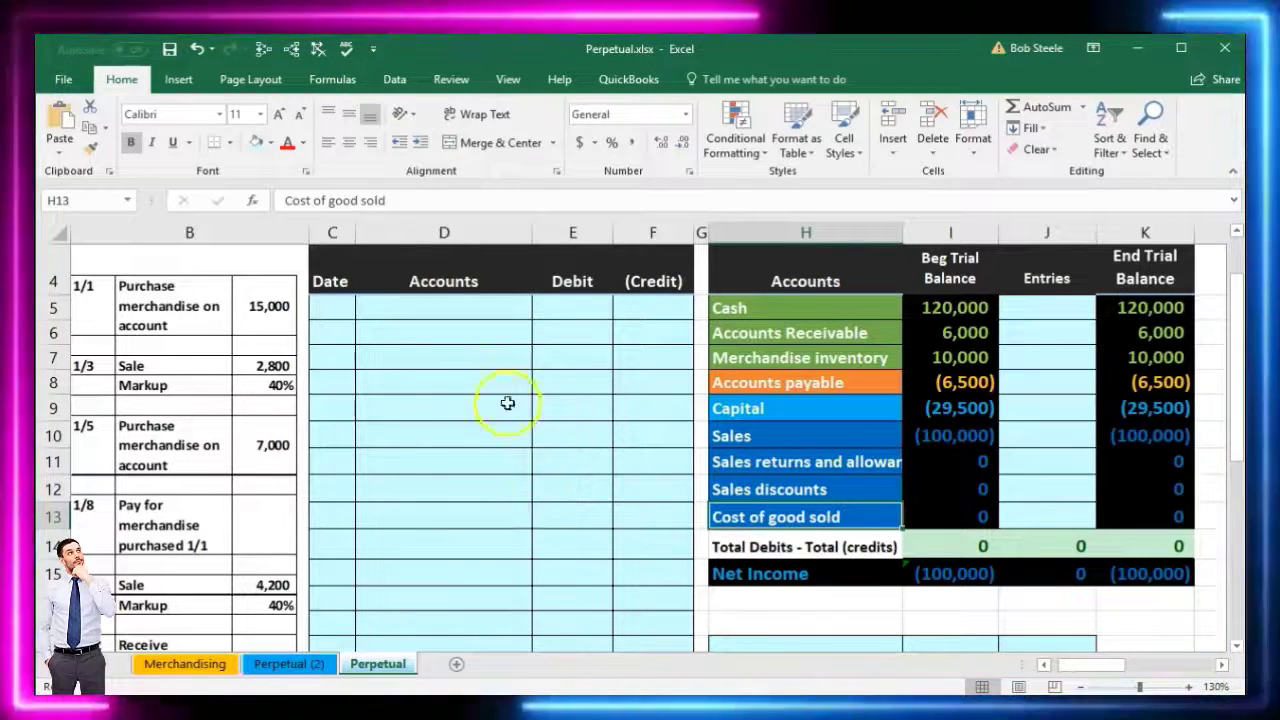
Step: Date the first journal entry 1/1 in C5 and check Merchandise inventory's 10,000 balance
{"action": "left_click", "coordinate": [343, 307]}
{"action": "type", "text": "1"}
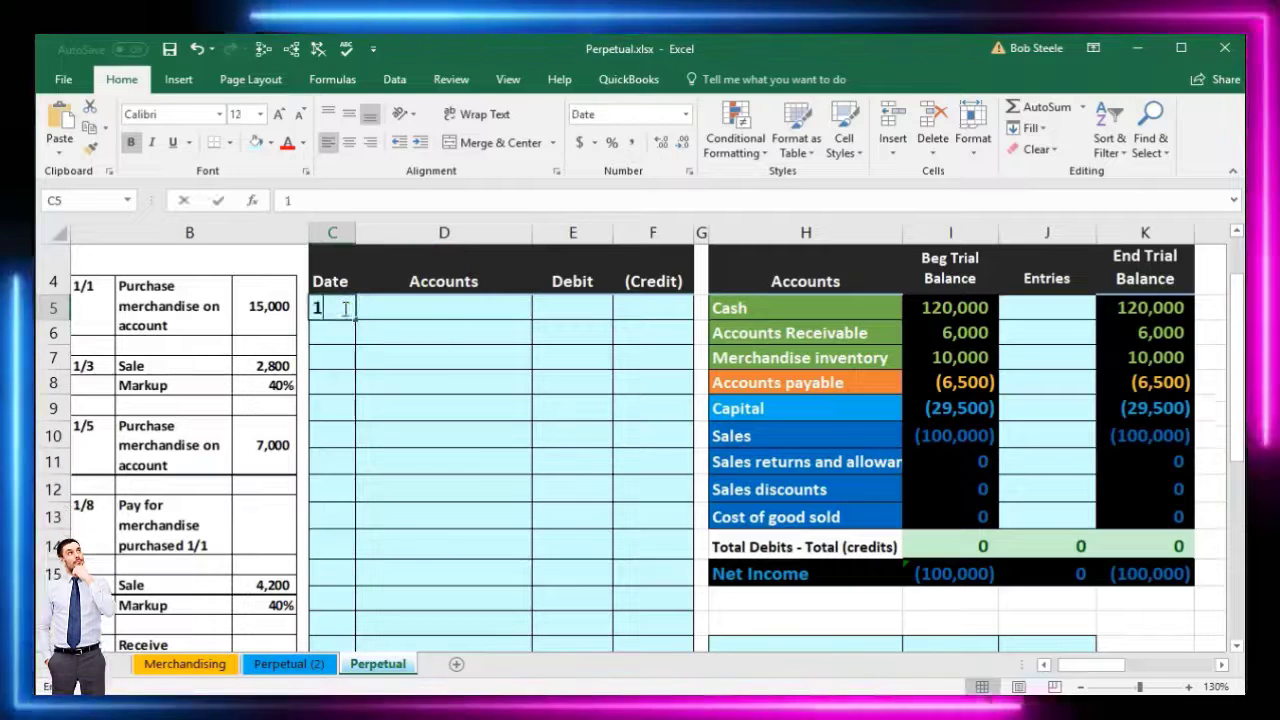
{"action": "type", "text": "/1"}
{"action": "key", "text": "Return"}
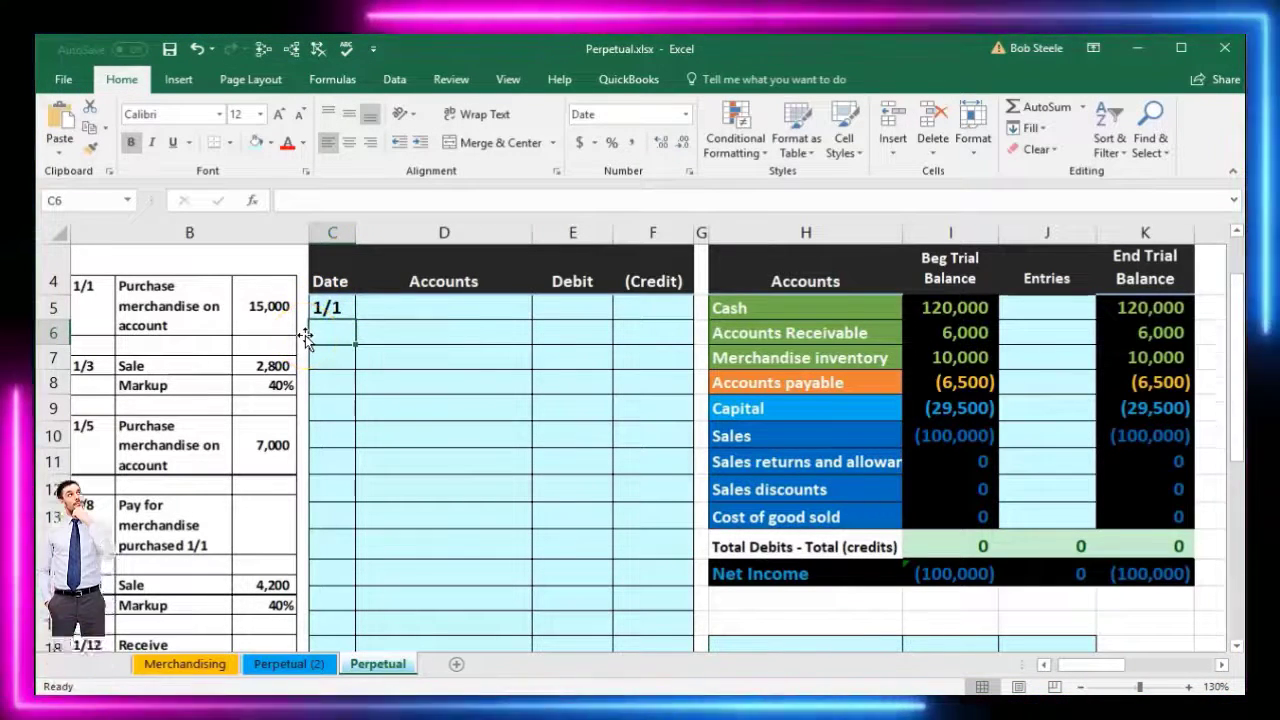
{"action": "left_click", "coordinate": [331, 346]}
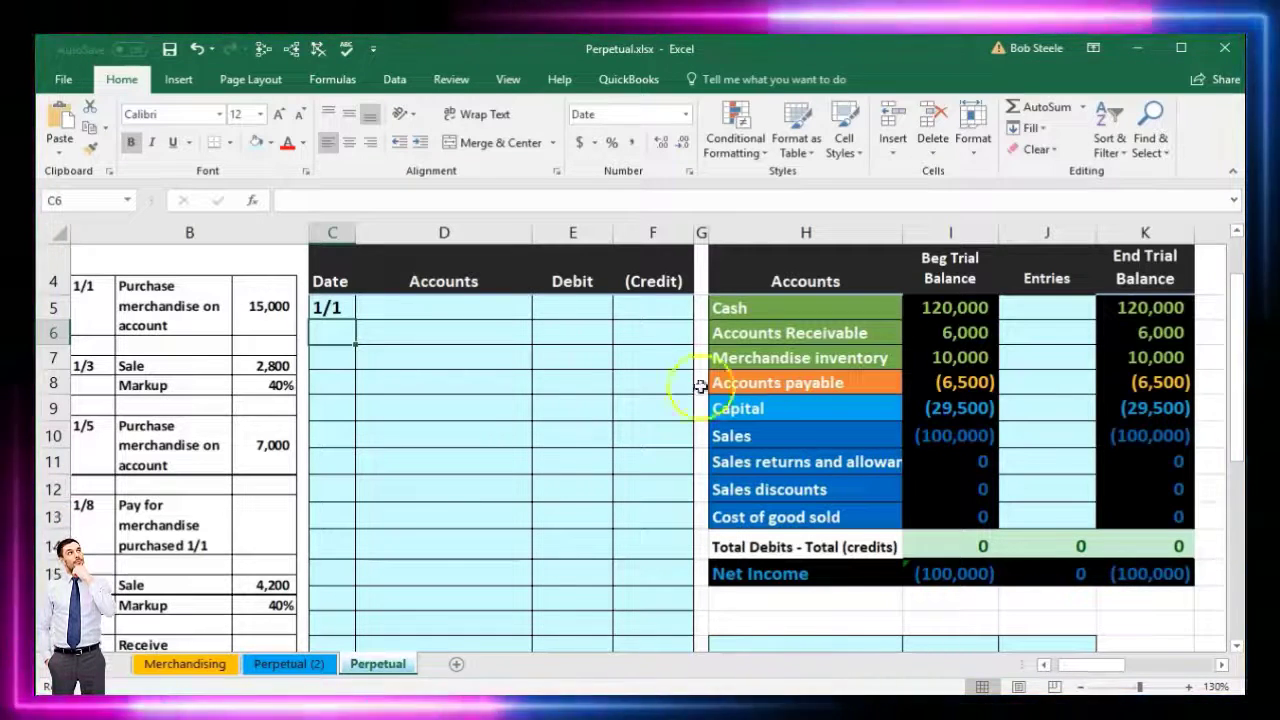
{"action": "left_click", "coordinate": [771, 359]}
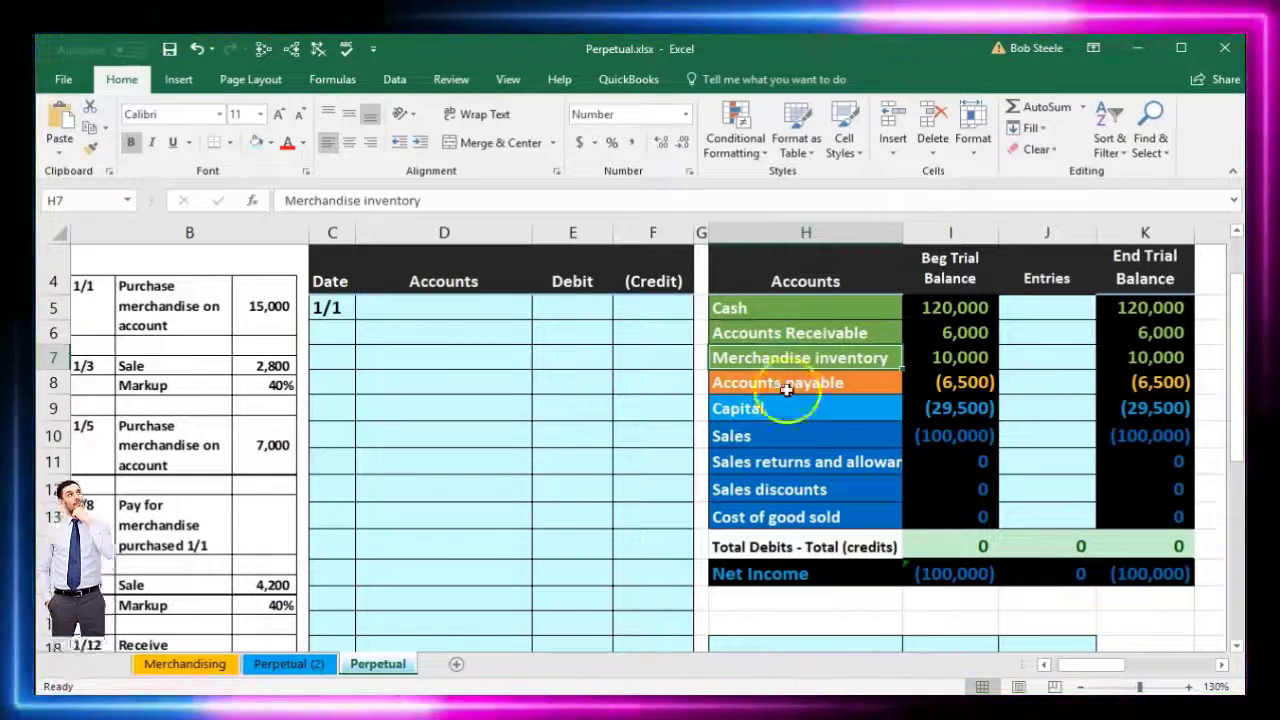
{"action": "left_click", "coordinate": [921, 358]}
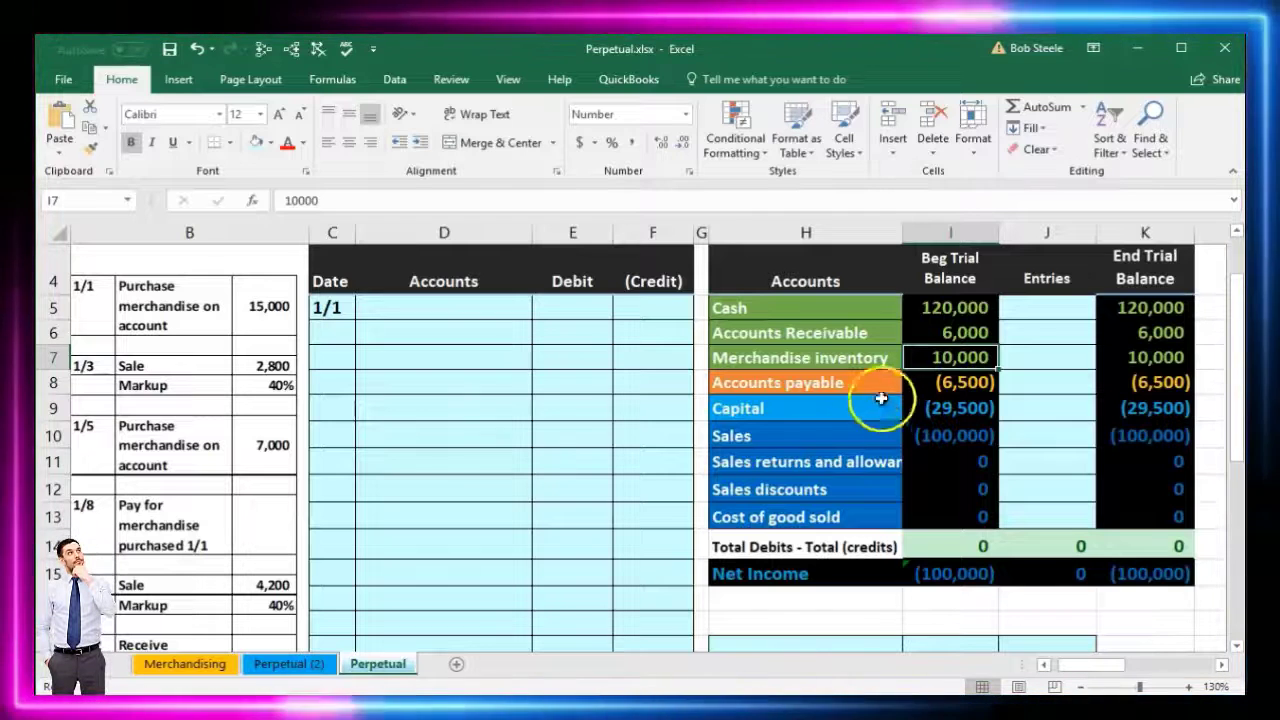
Step: Copy the Merchandise inventory account name into D5 as text only, without fill formatting
{"action": "right_click", "coordinate": [842, 357]}
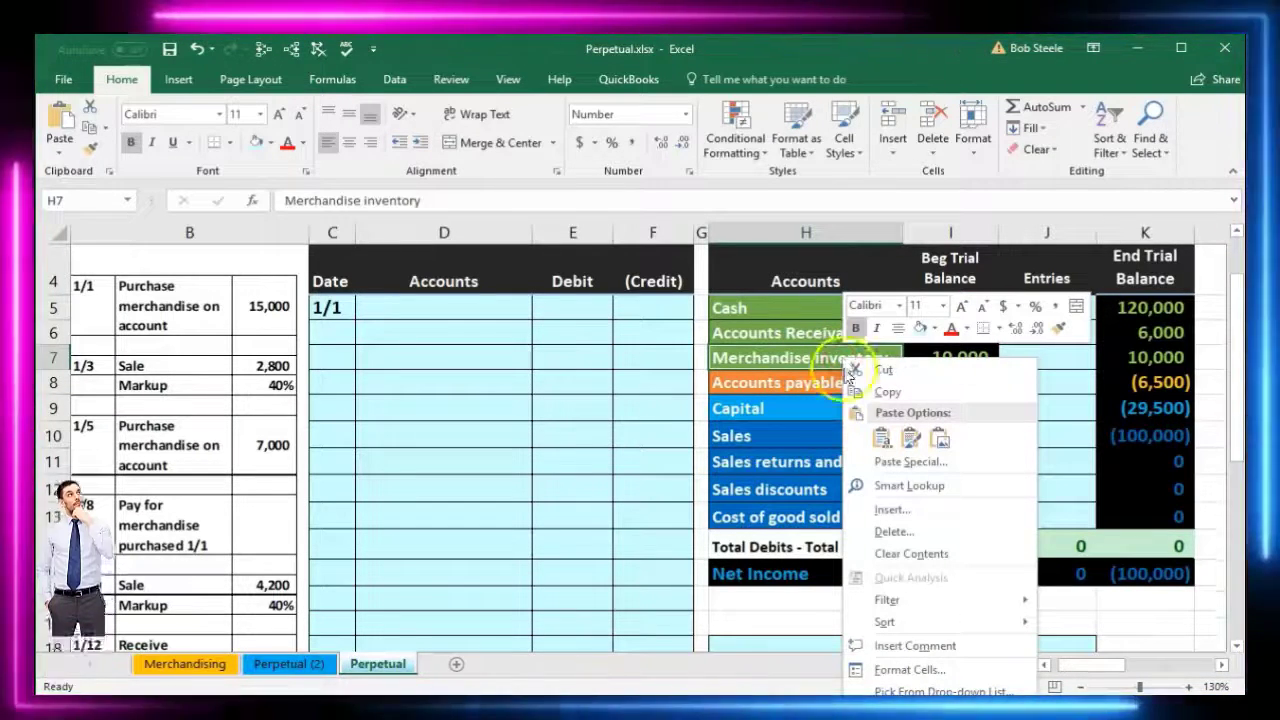
{"action": "left_click", "coordinate": [850, 389]}
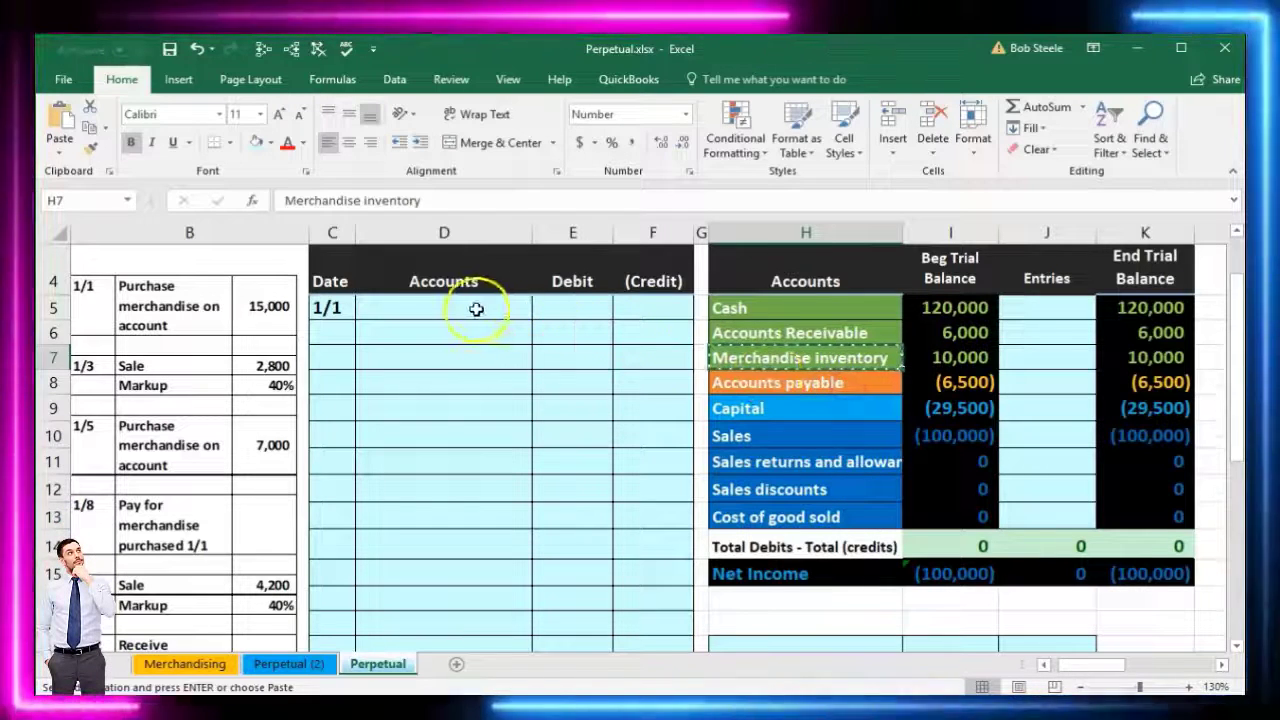
{"action": "left_click", "coordinate": [470, 309]}
{"action": "right_click", "coordinate": [470, 309]}
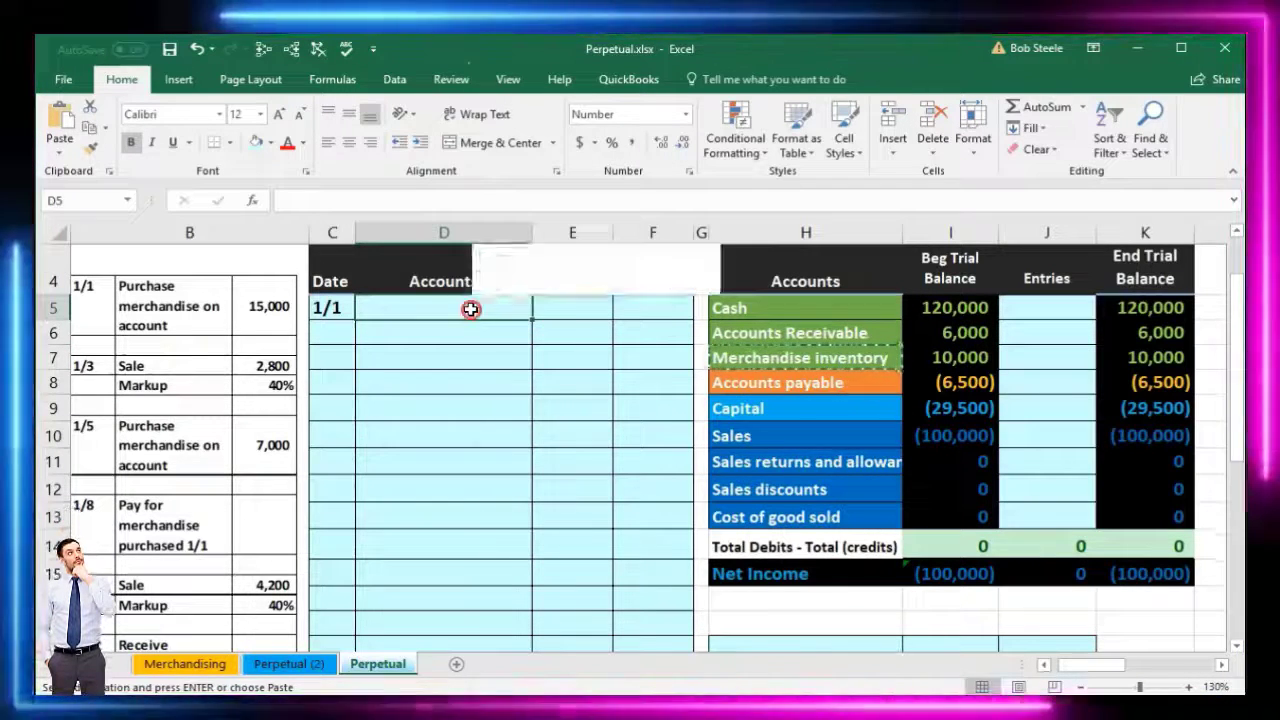
{"action": "left_click", "coordinate": [539, 390]}
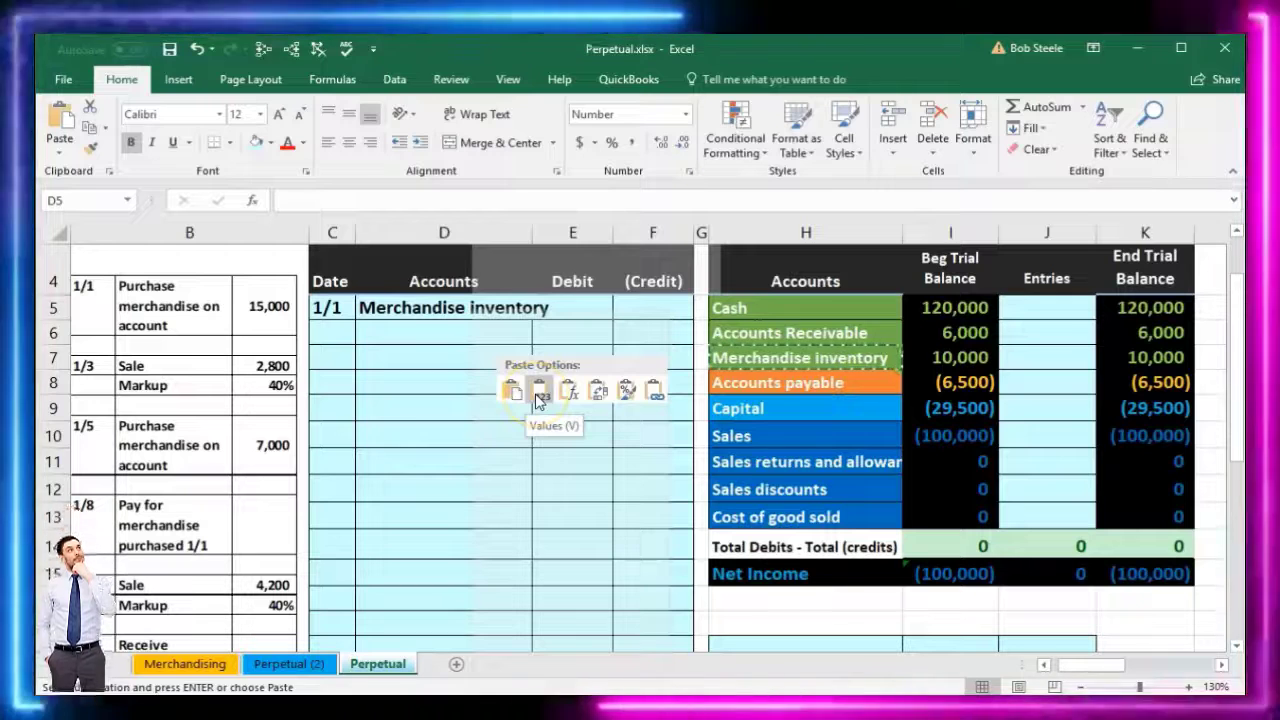
{"action": "left_click", "coordinate": [539, 395]}
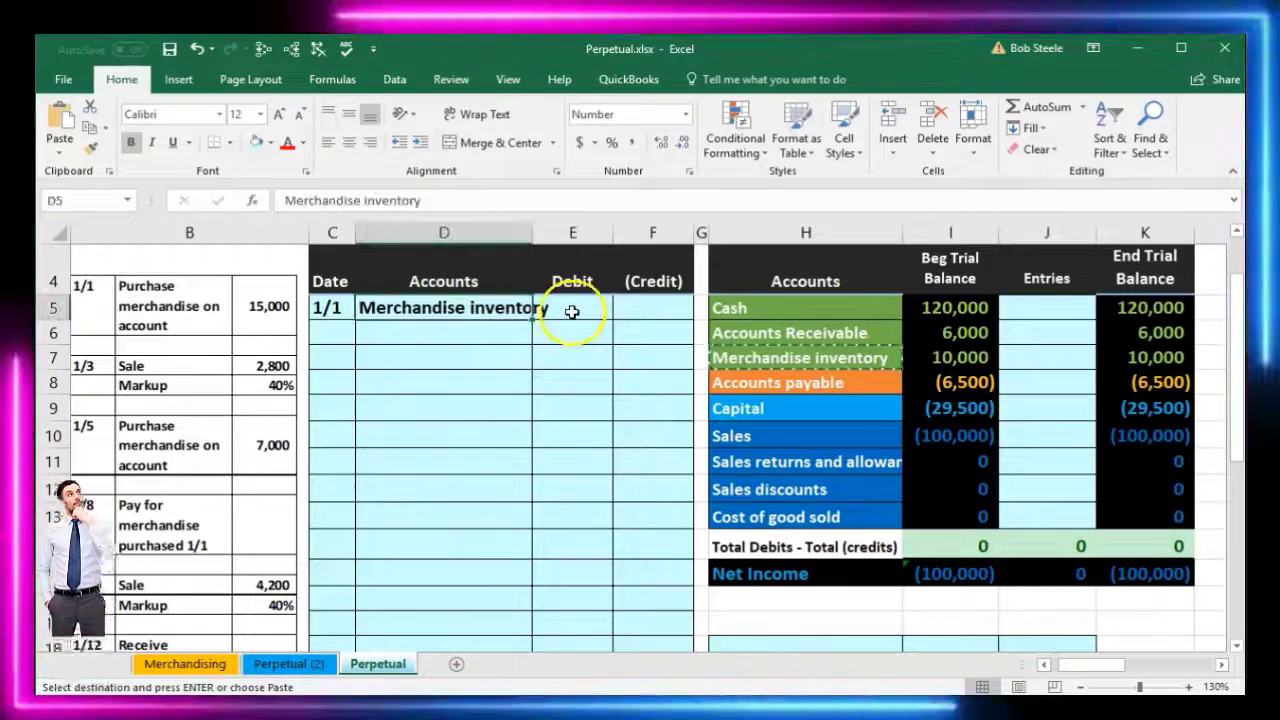
Step: Enter a 15,000 debit in E5 for Merchandise inventory
{"action": "left_click", "coordinate": [570, 310]}
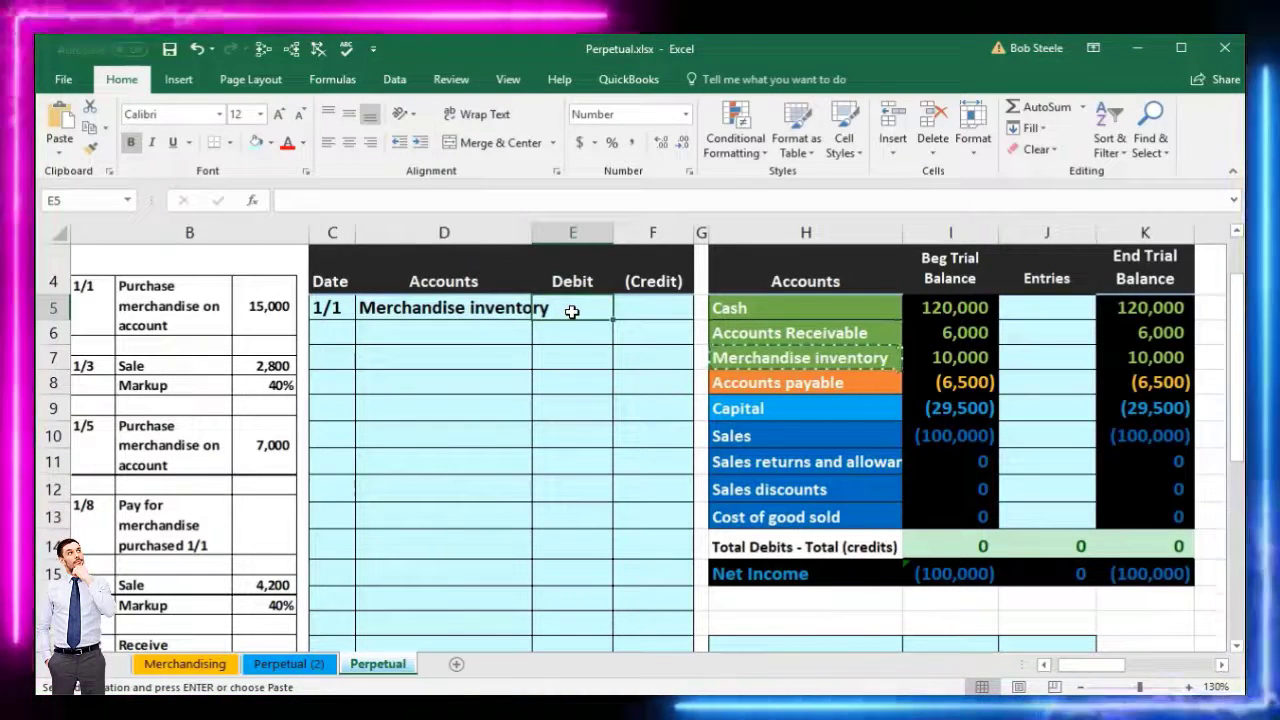
{"action": "left_click", "coordinate": [508, 309]}
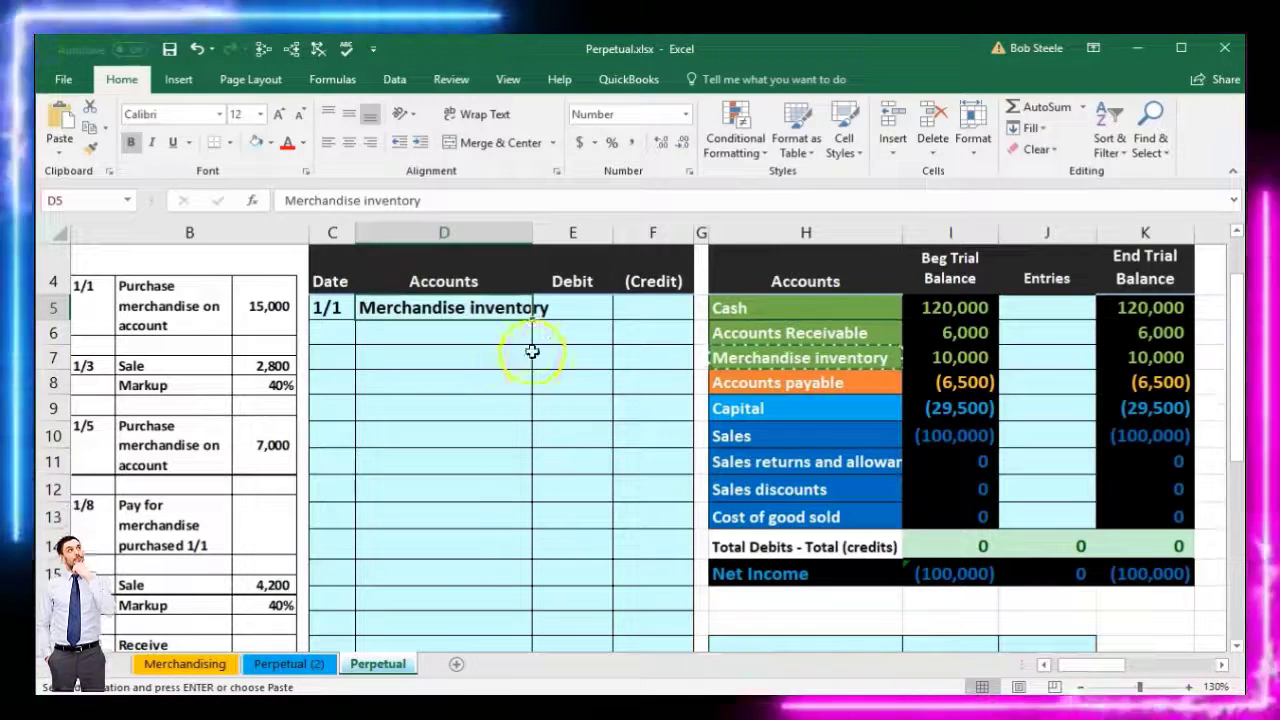
{"action": "left_click", "coordinate": [568, 314]}
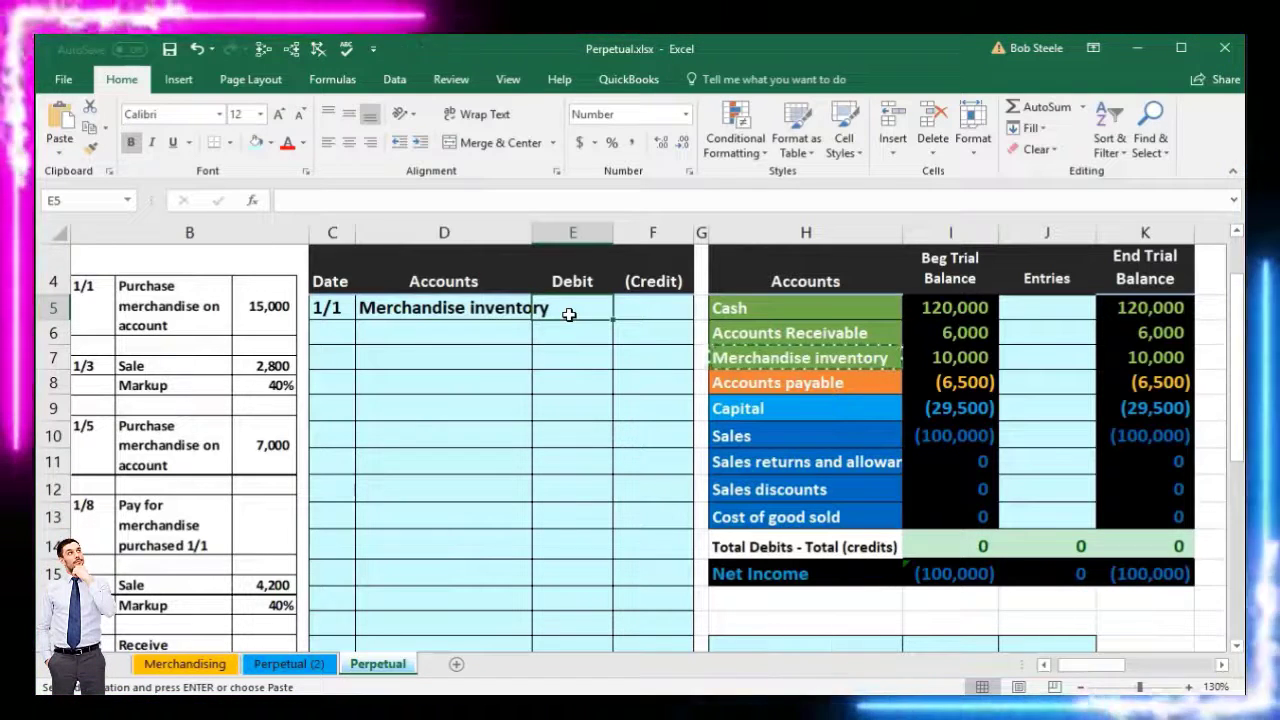
{"action": "type", "text": "15000"}
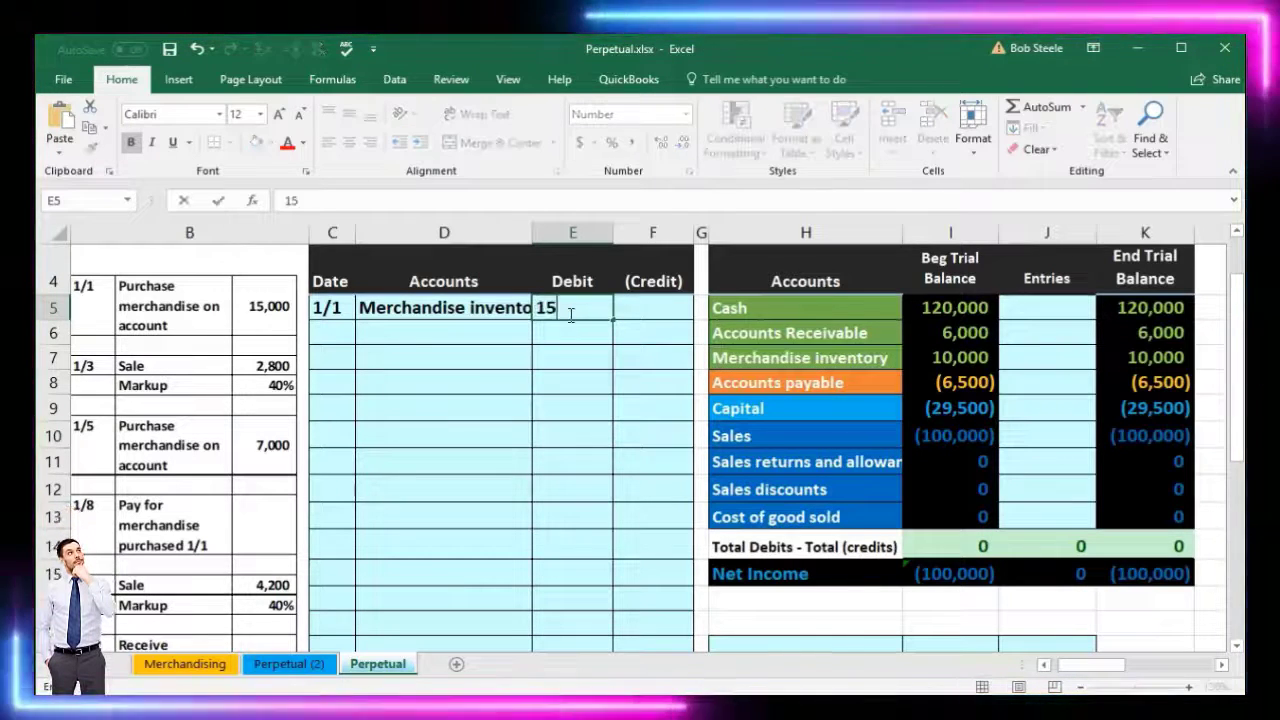
{"action": "key", "text": "Return"}
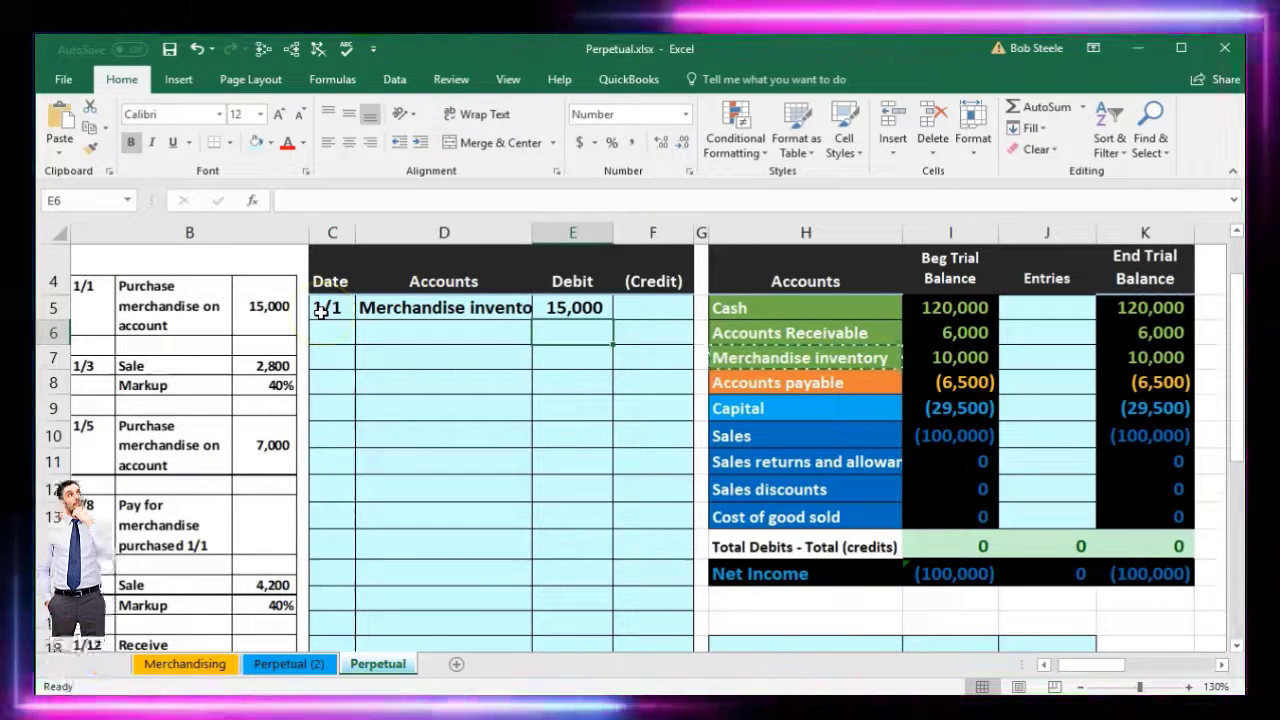
Step: Enter the credit in F6 as =-E5, giving (15,000)
{"action": "left_click", "coordinate": [596, 328]}
{"action": "left_click", "coordinate": [618, 330]}
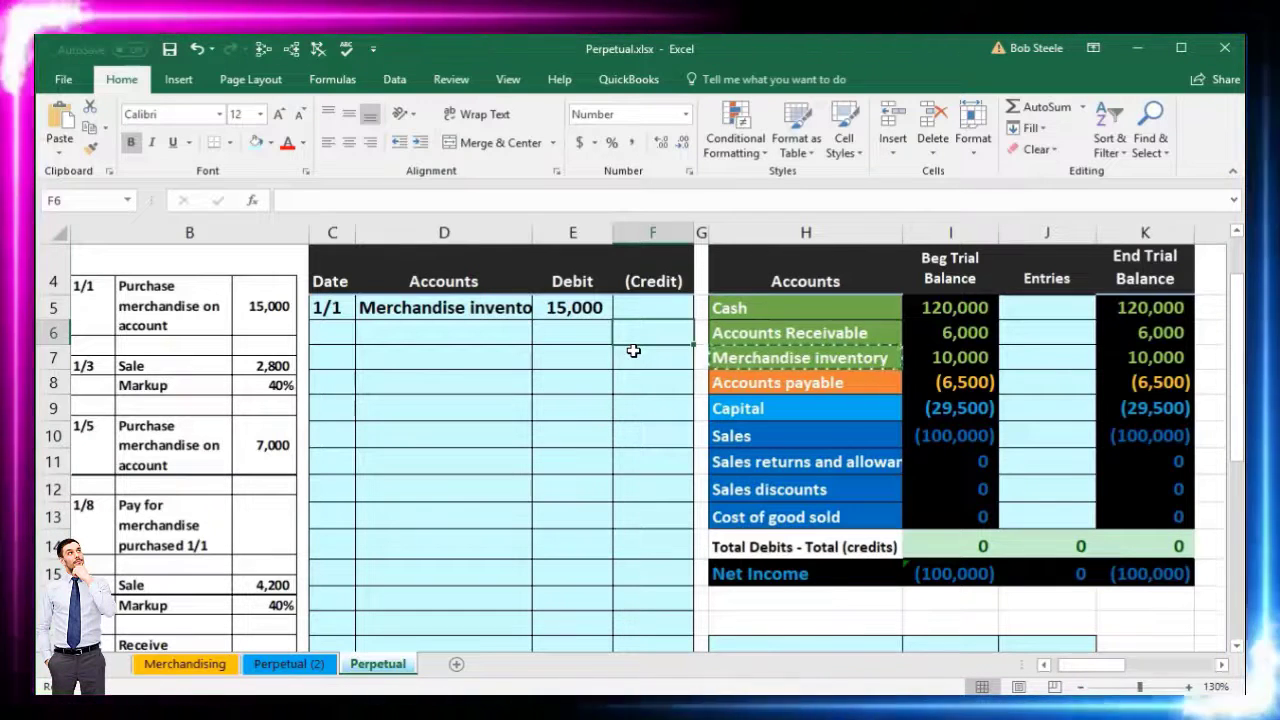
{"action": "type", "text": "-"}
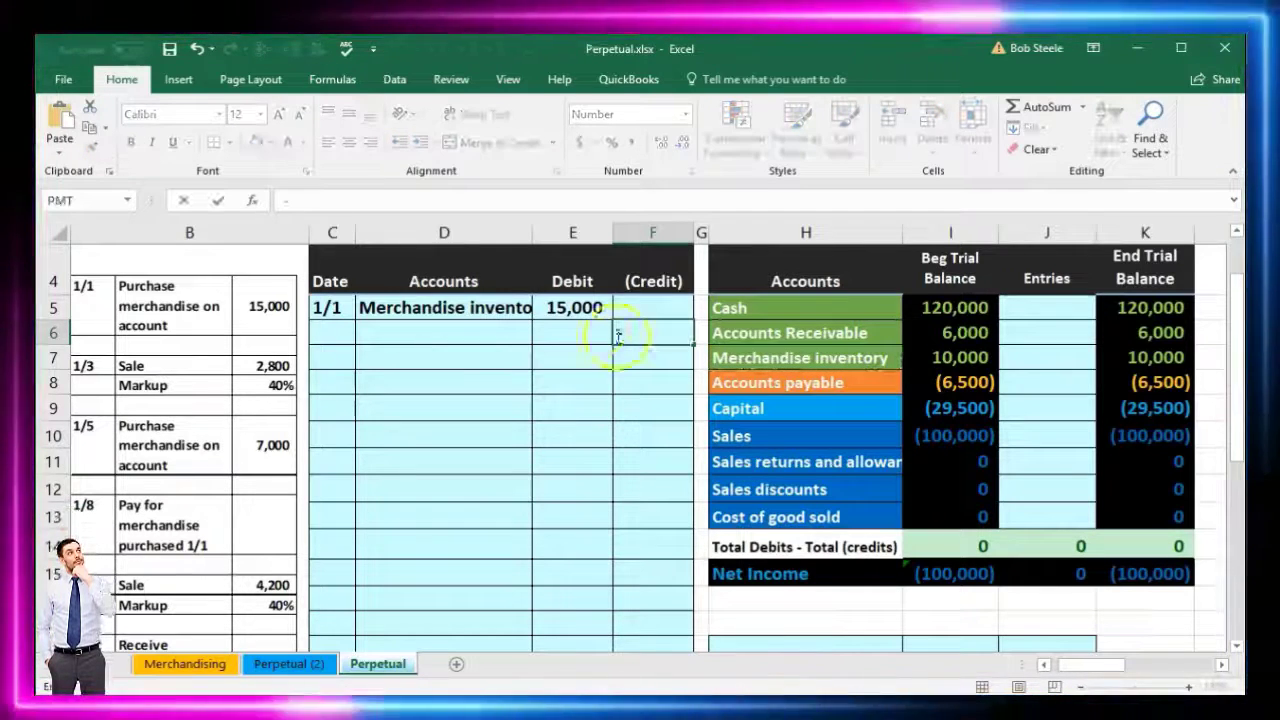
{"action": "left_click", "coordinate": [578, 308]}
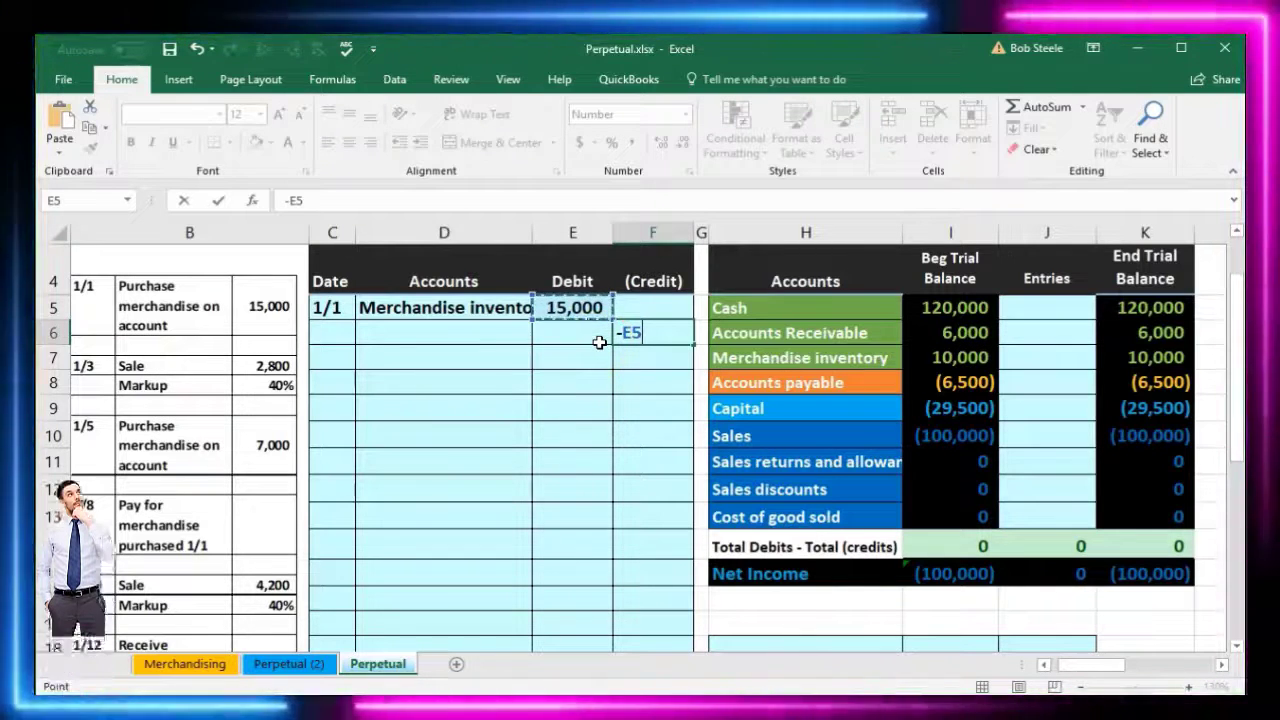
{"action": "key", "text": "Return"}
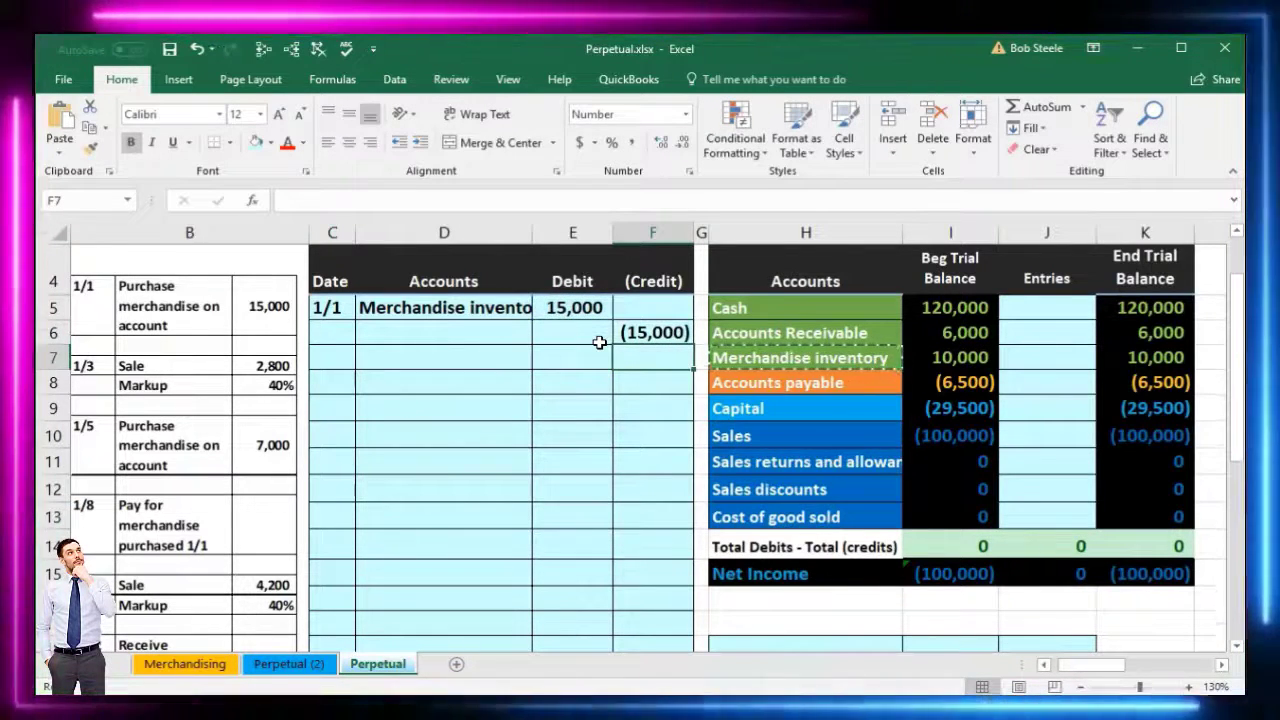
Step: Paste Accounts payable into D6 and indent it as the credited account
{"action": "left_click", "coordinate": [489, 340]}
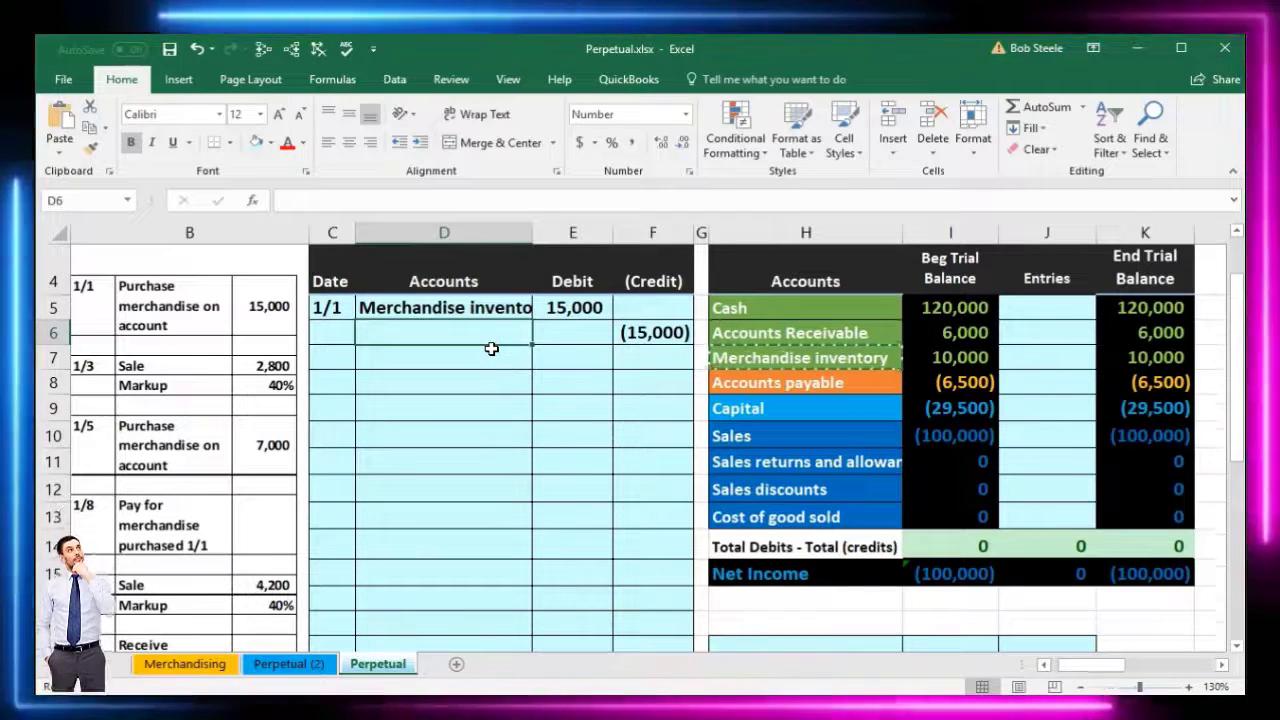
{"action": "left_click", "coordinate": [764, 309]}
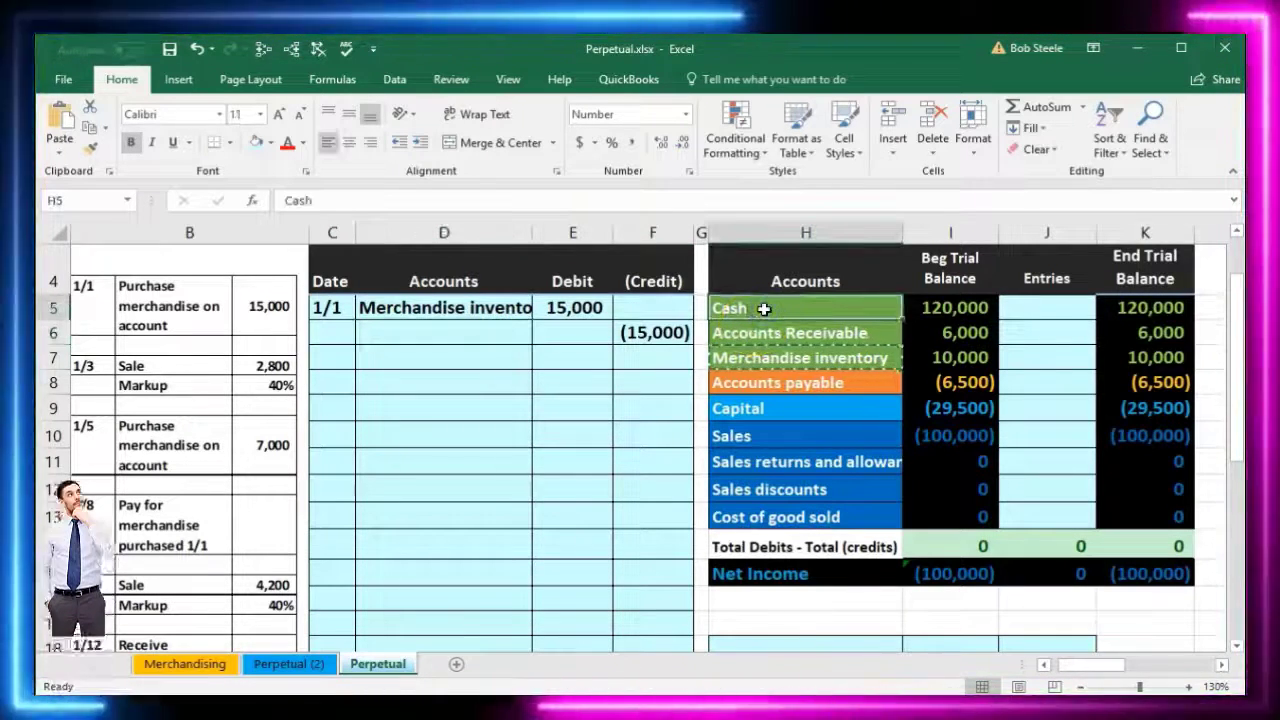
{"action": "left_click", "coordinate": [780, 389]}
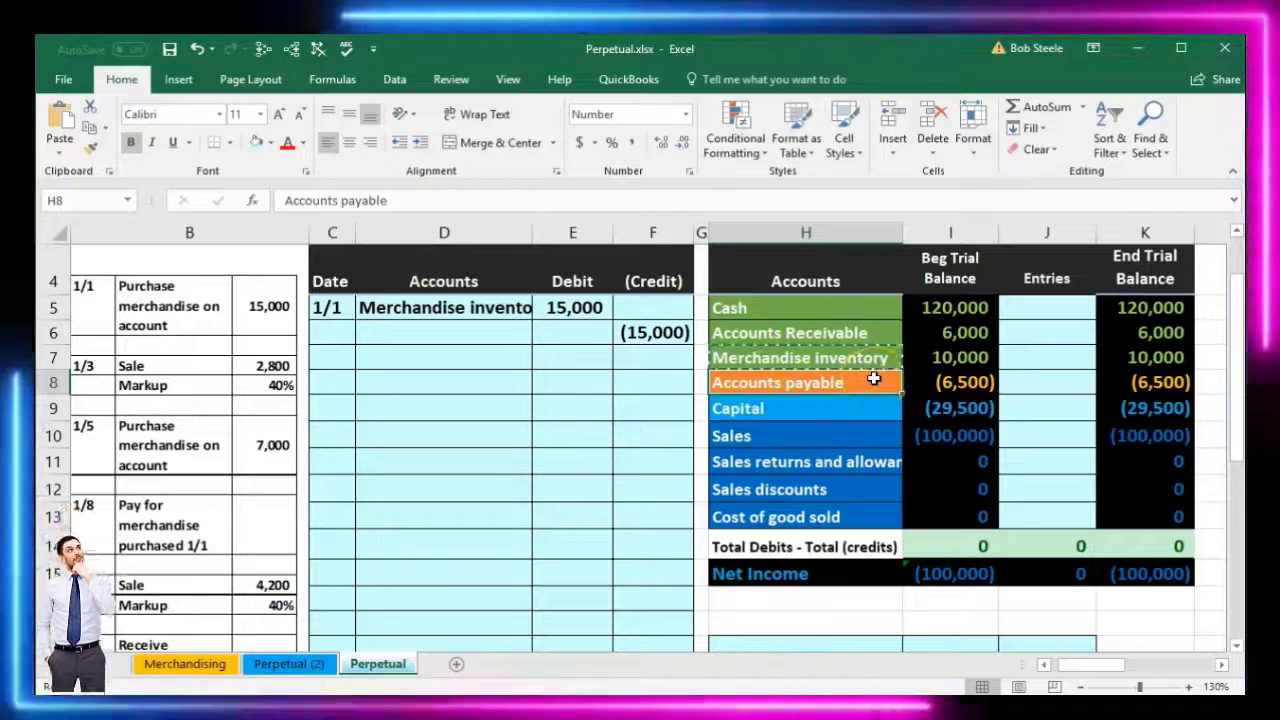
{"action": "right_click", "coordinate": [873, 379]}
{"action": "left_click", "coordinate": [920, 411]}
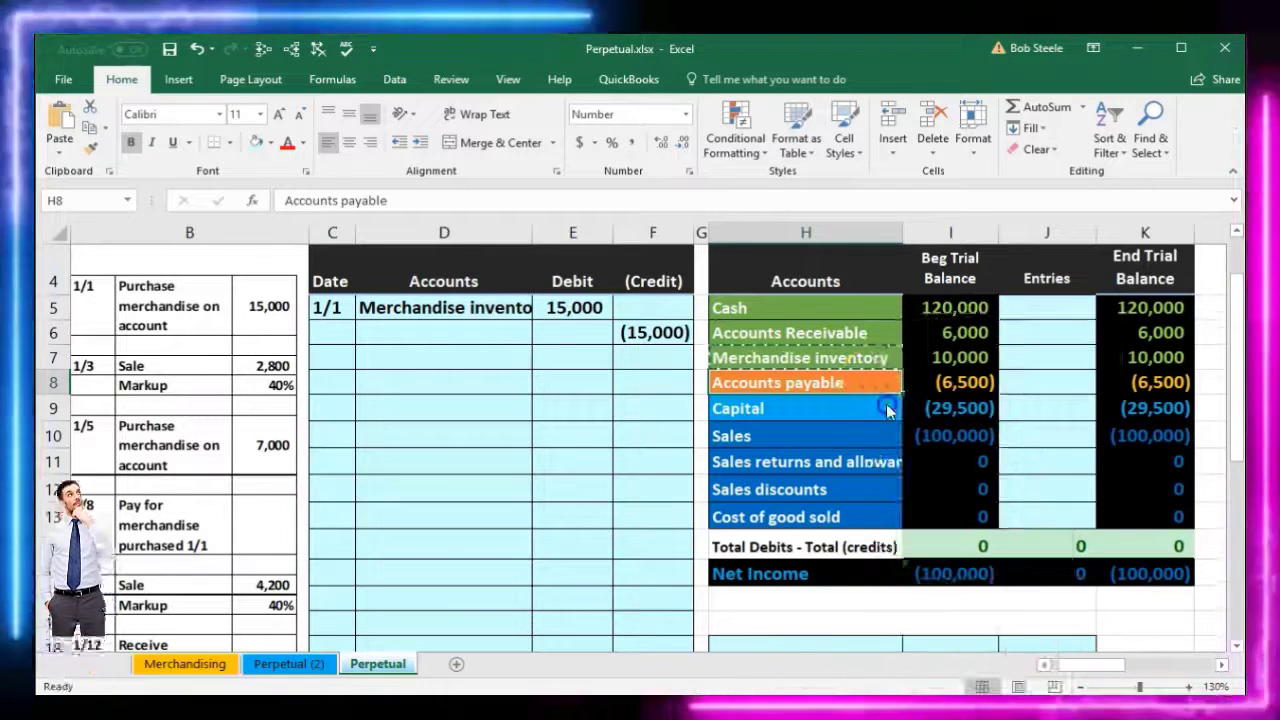
{"action": "left_click", "coordinate": [477, 332]}
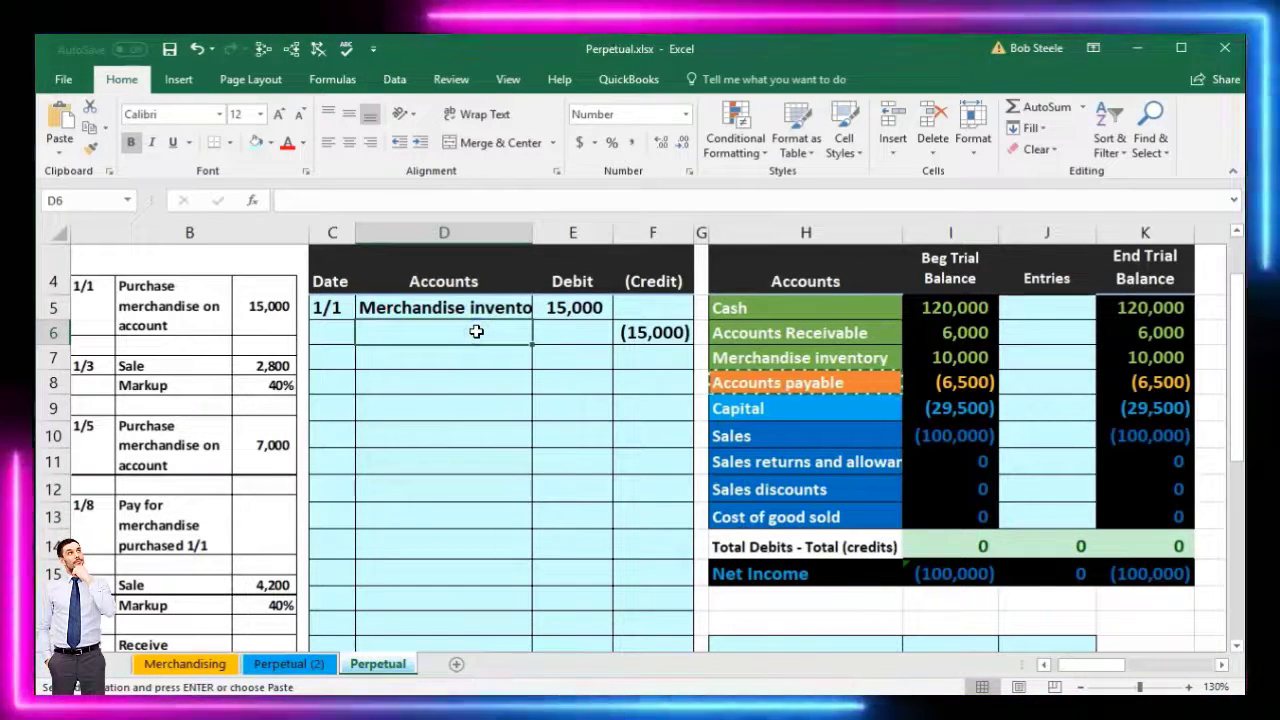
{"action": "right_click", "coordinate": [477, 332]}
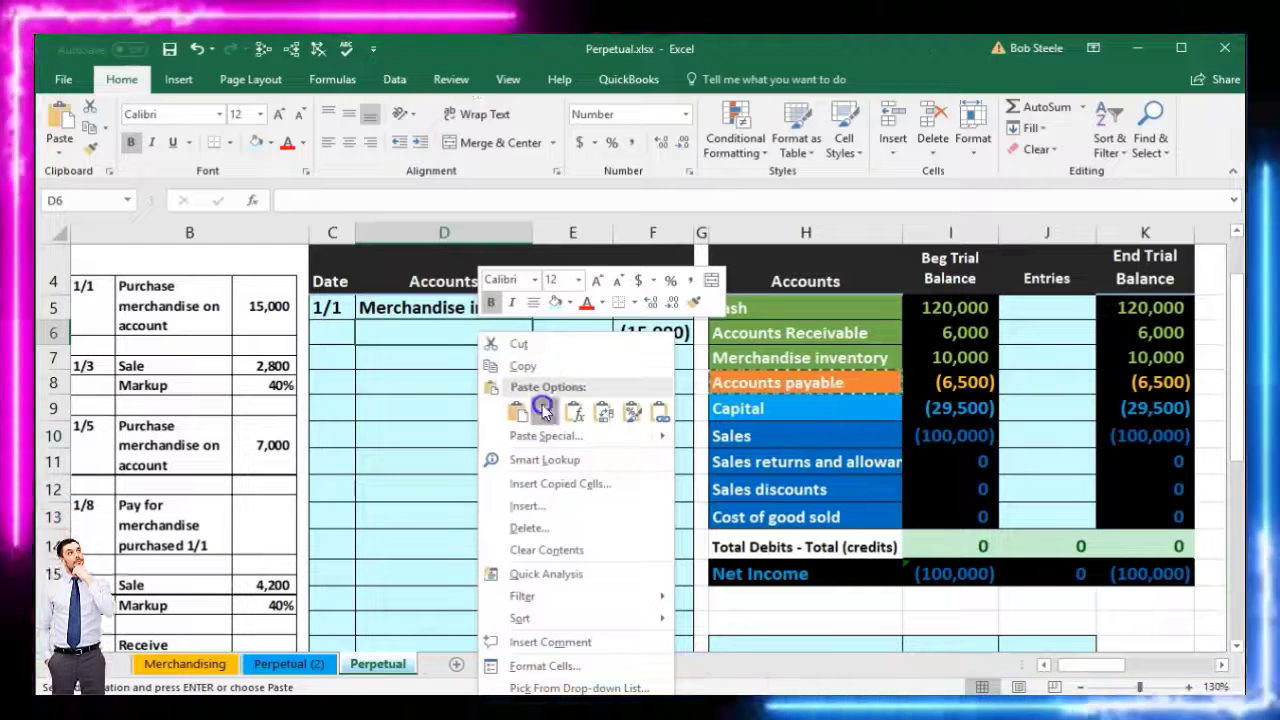
{"action": "left_click", "coordinate": [541, 406]}
{"action": "left_click", "coordinate": [122, 80]}
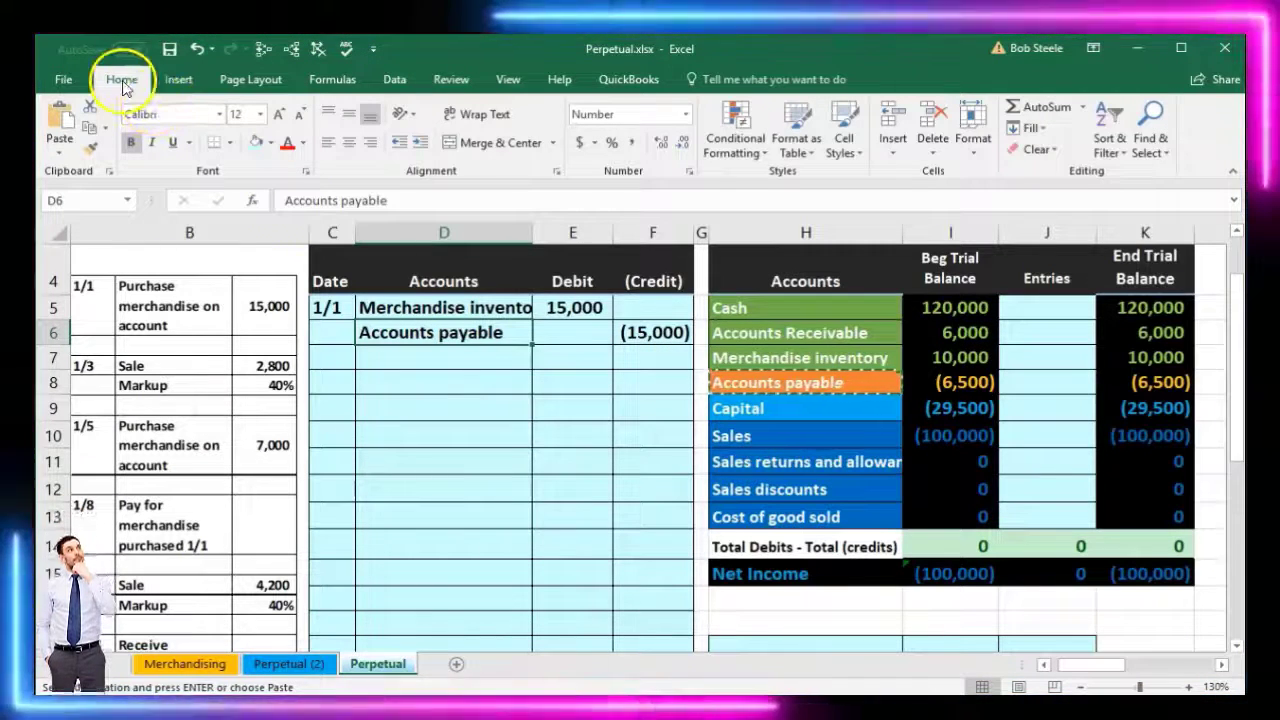
{"action": "left_click", "coordinate": [421, 143]}
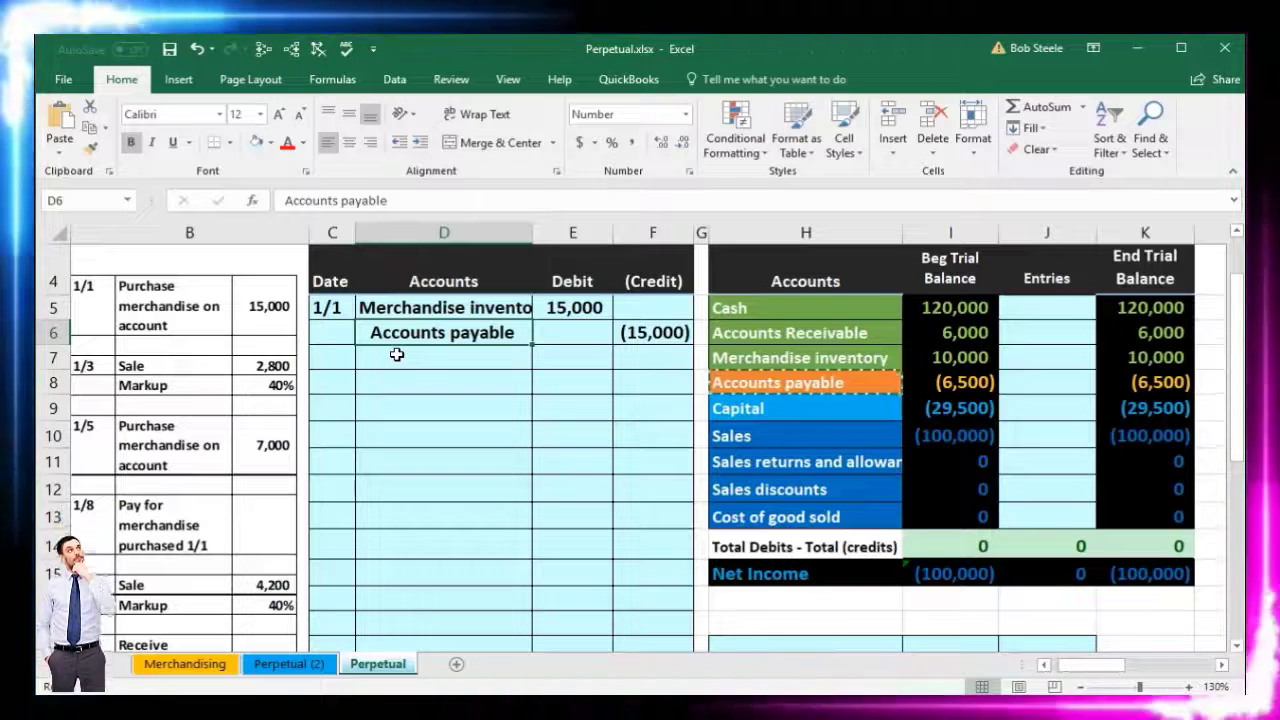
{"action": "left_click", "coordinate": [363, 332]}
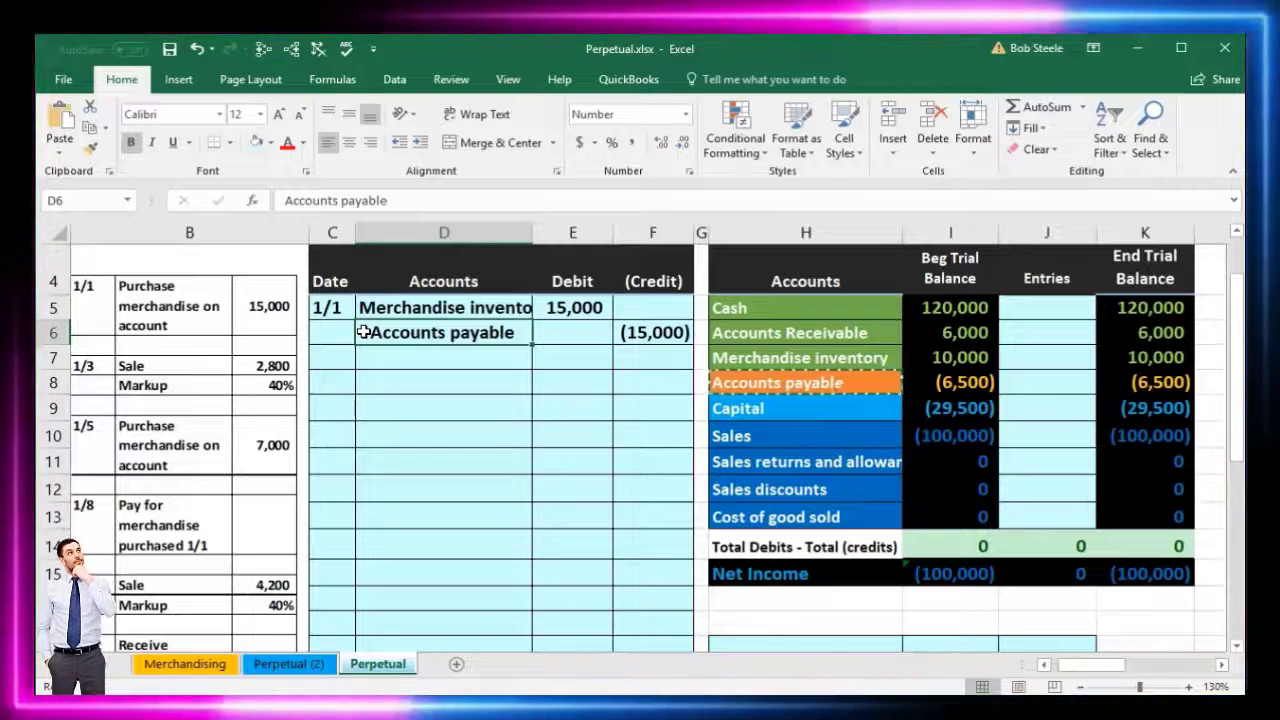
{"action": "left_click_drag", "start_coordinate": [363, 332], "coordinate": [628, 338]}
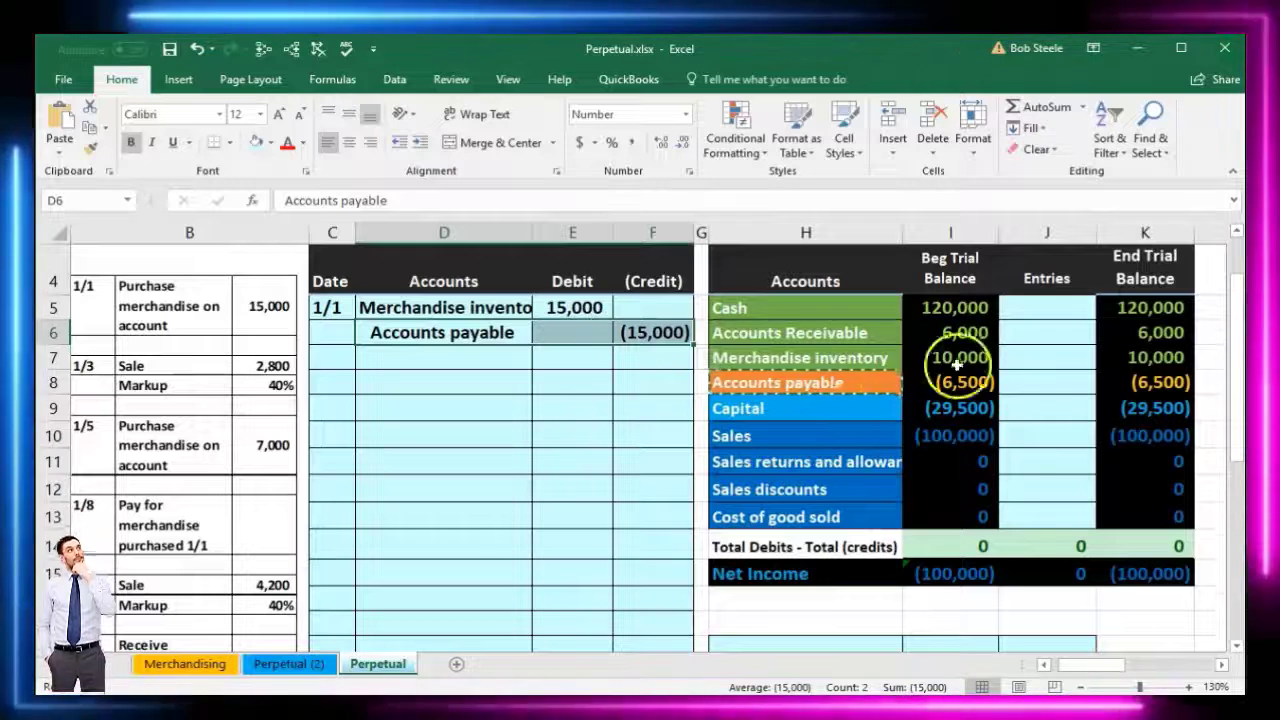
{"action": "left_click", "coordinate": [1115, 385]}
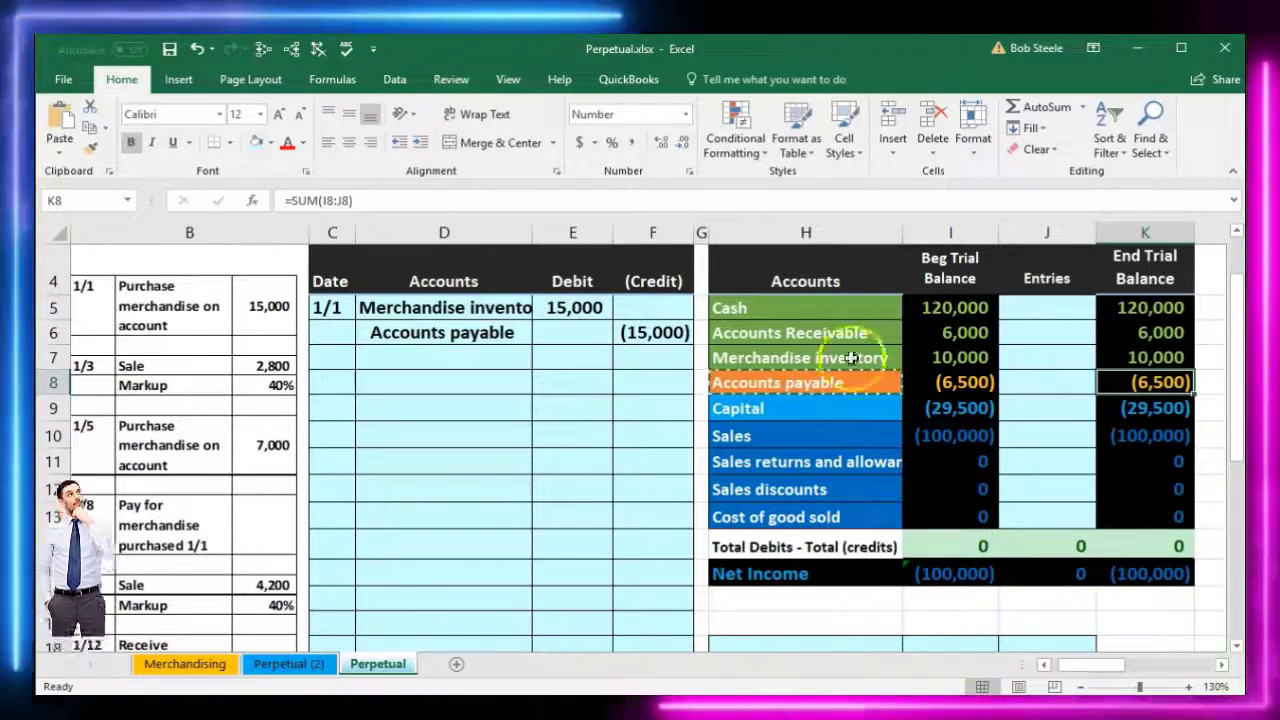
{"action": "left_click_drag", "start_coordinate": [509, 307], "coordinate": [538, 310]}
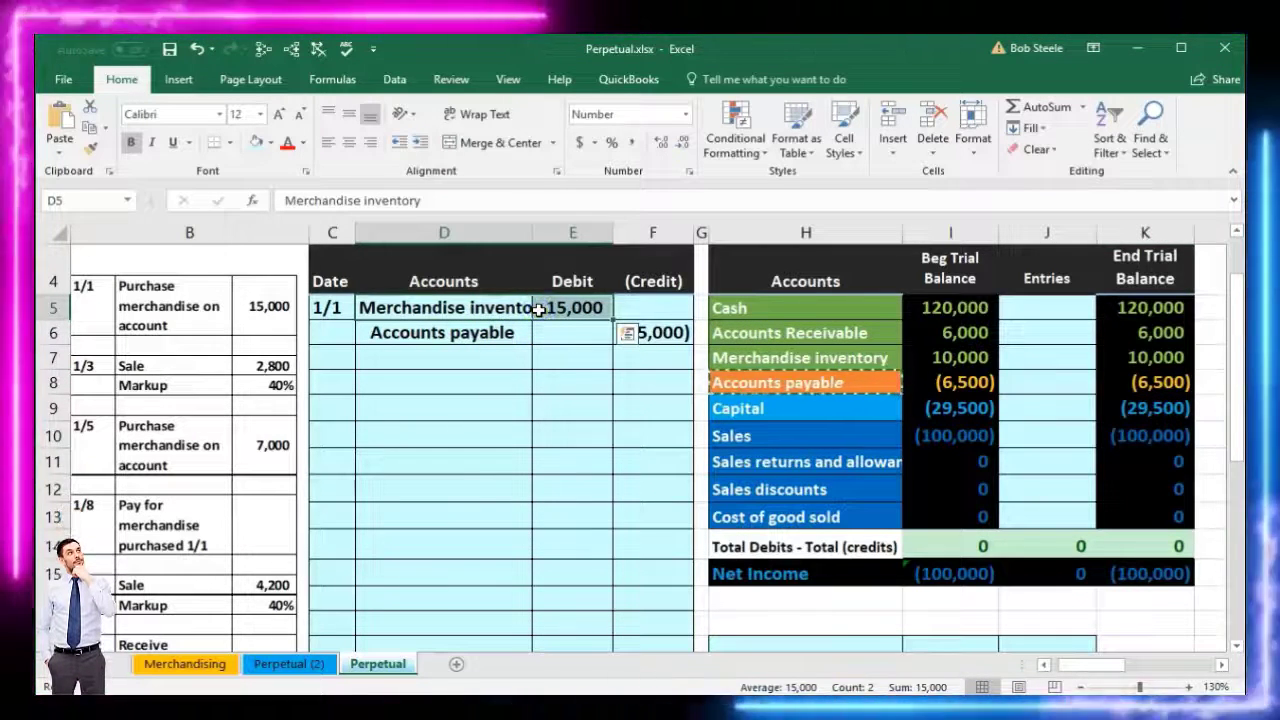
{"action": "left_click", "coordinate": [771, 358]}
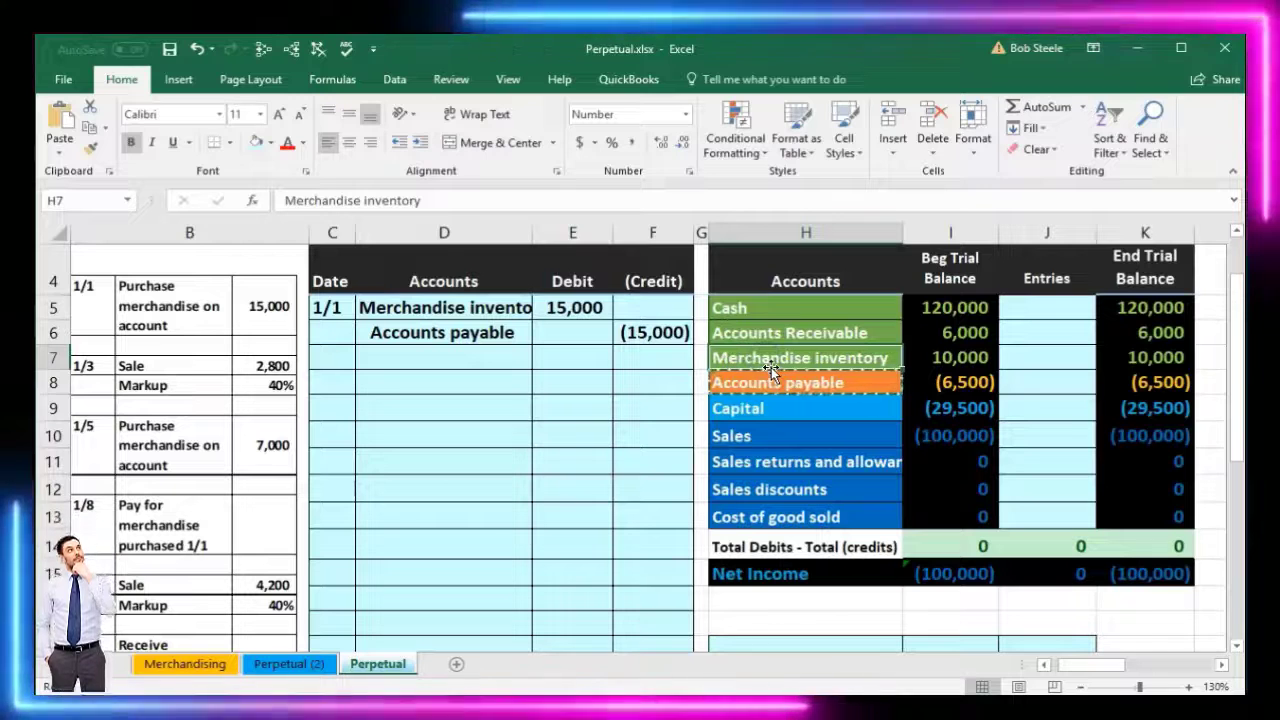
{"action": "left_click", "coordinate": [1039, 357]}
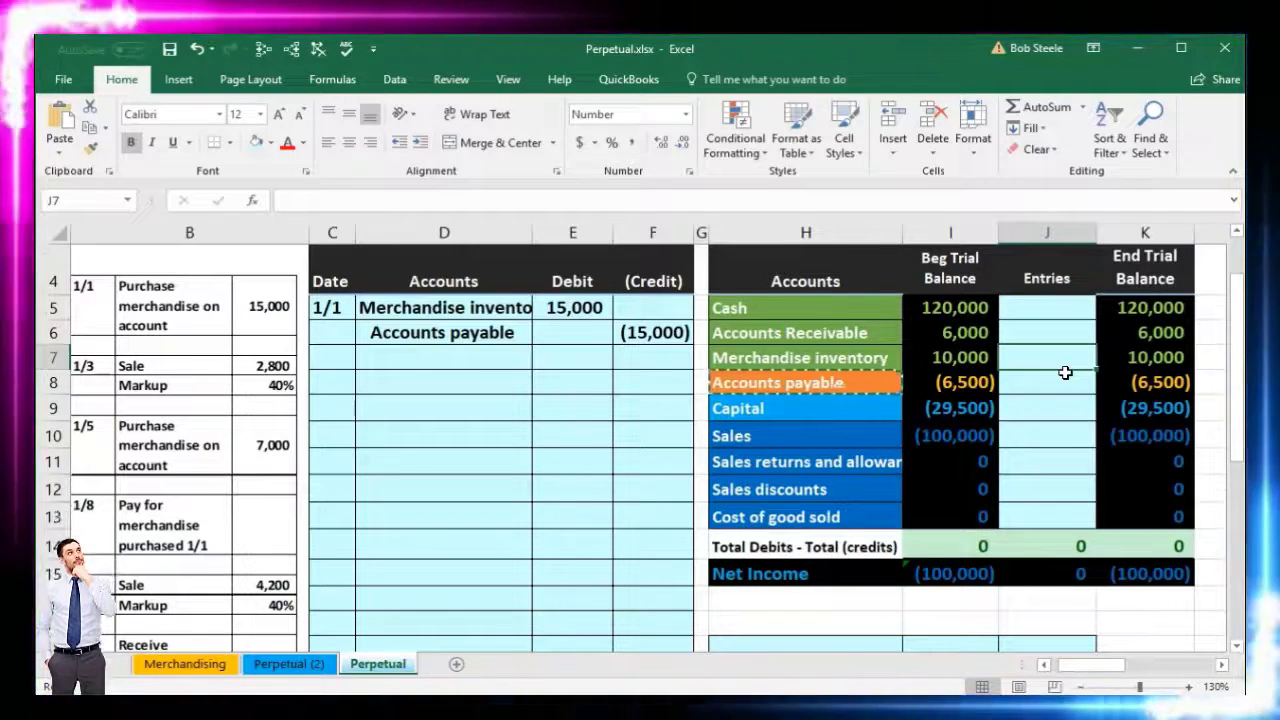
Step: Link Merchandise inventory's Entries cell to the 15,000 debit in E5
{"action": "type", "text": "="}
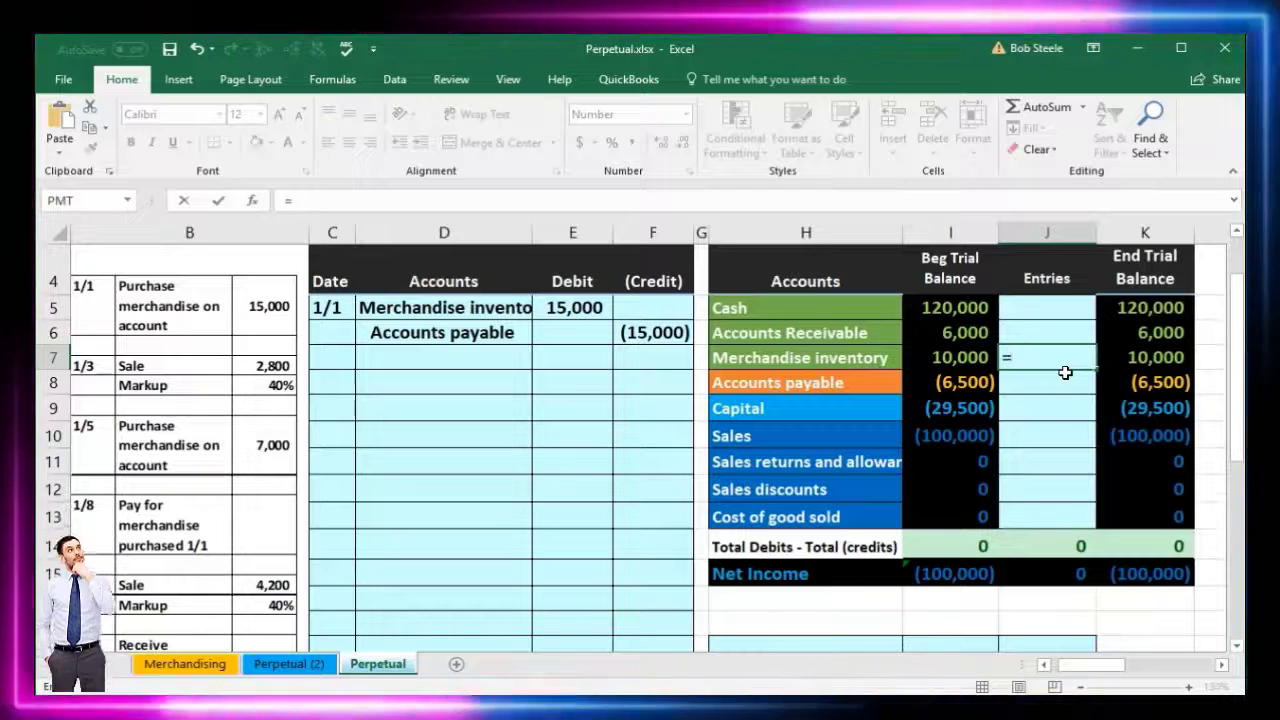
{"action": "left_click", "coordinate": [566, 308]}
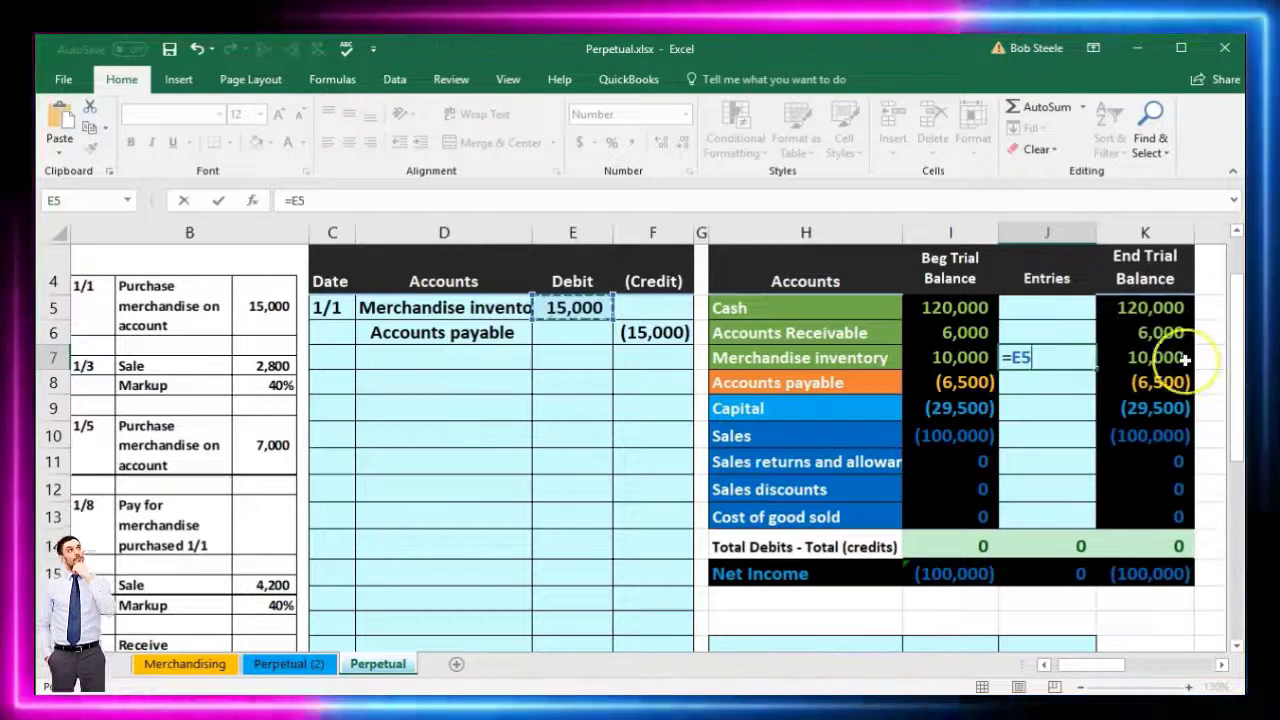
{"action": "key", "text": "Return"}
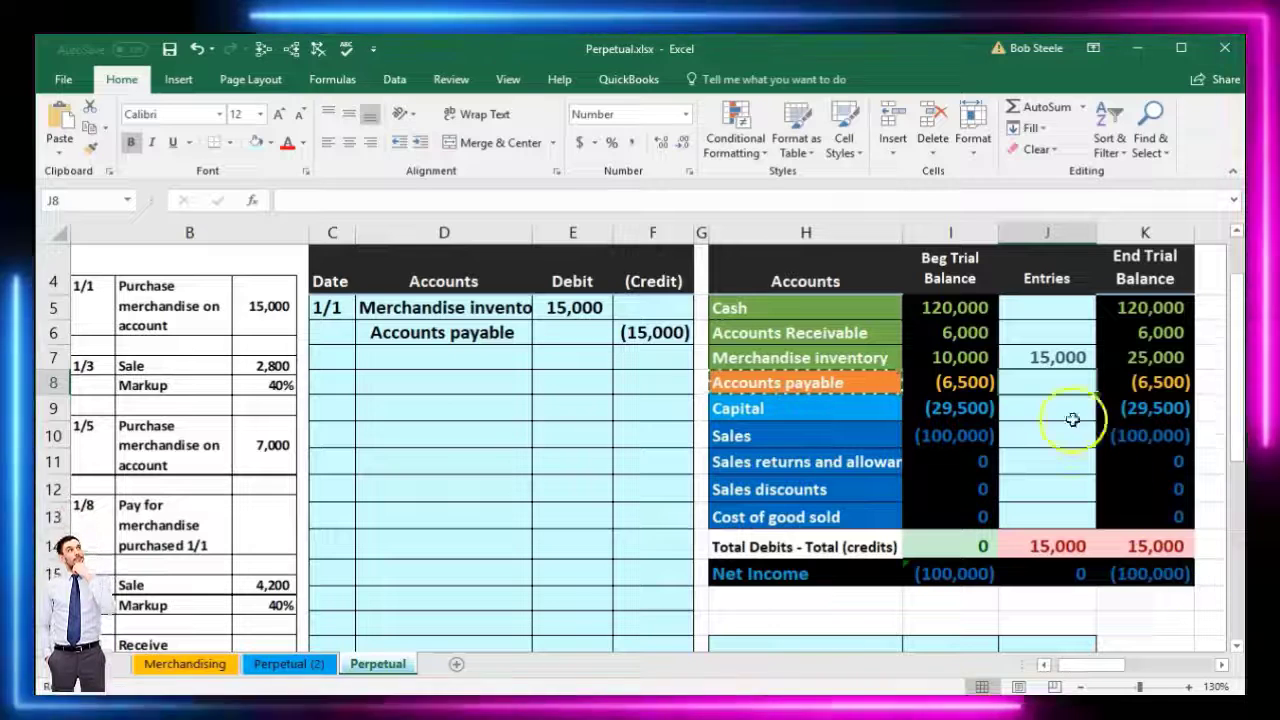
Step: Link Accounts payable's Entries cell to the (15,000) credit and check the ending balances
{"action": "left_click_drag", "start_coordinate": [525, 345], "coordinate": [623, 326]}
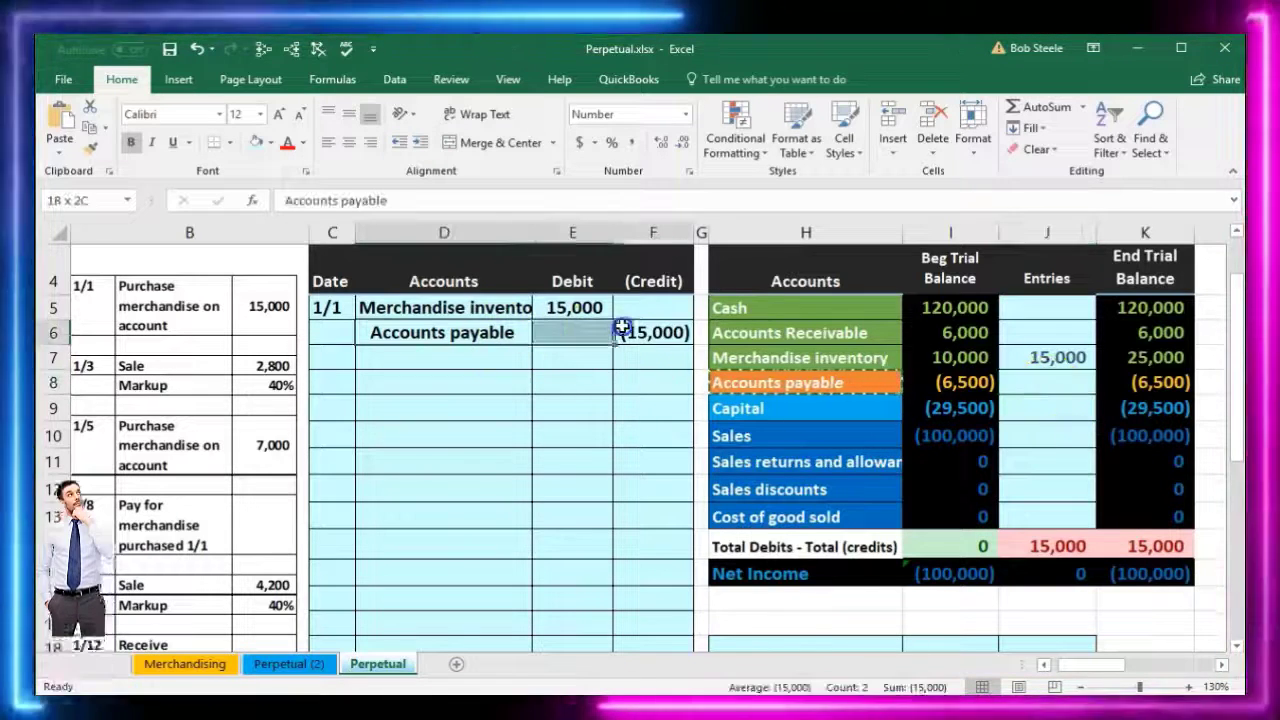
{"action": "left_click", "coordinate": [1012, 386]}
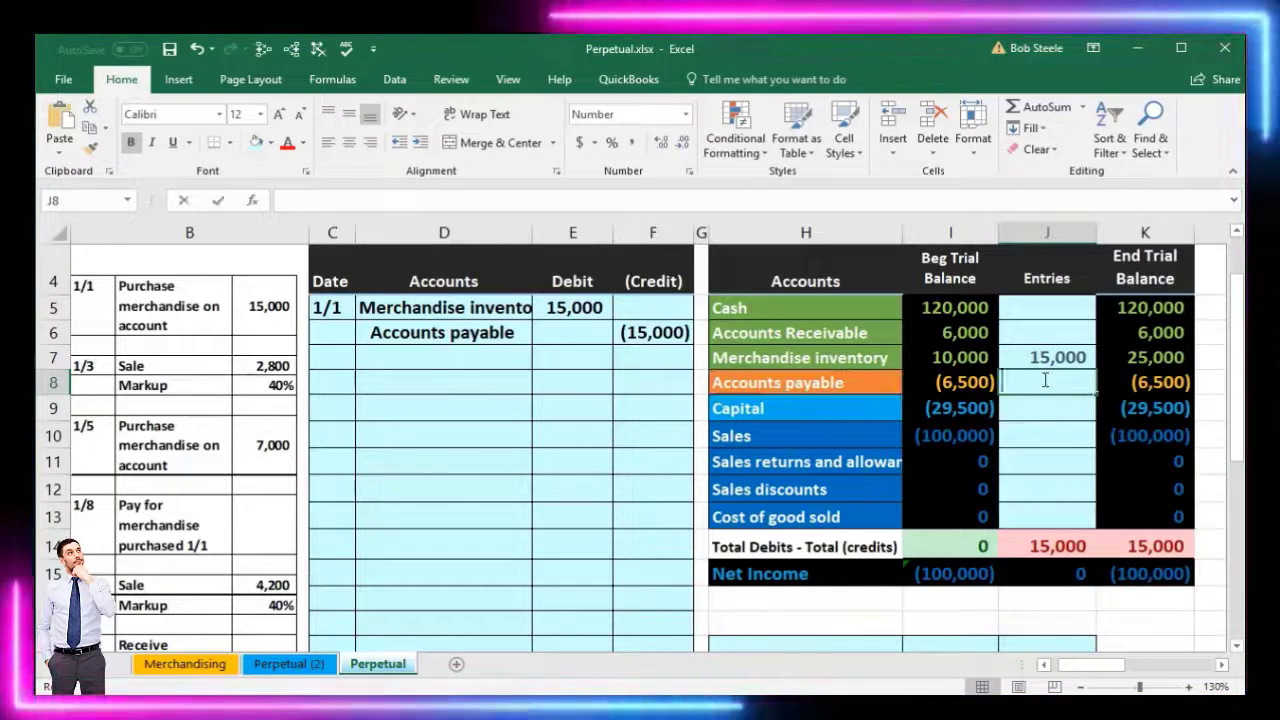
{"action": "type", "text": "="}
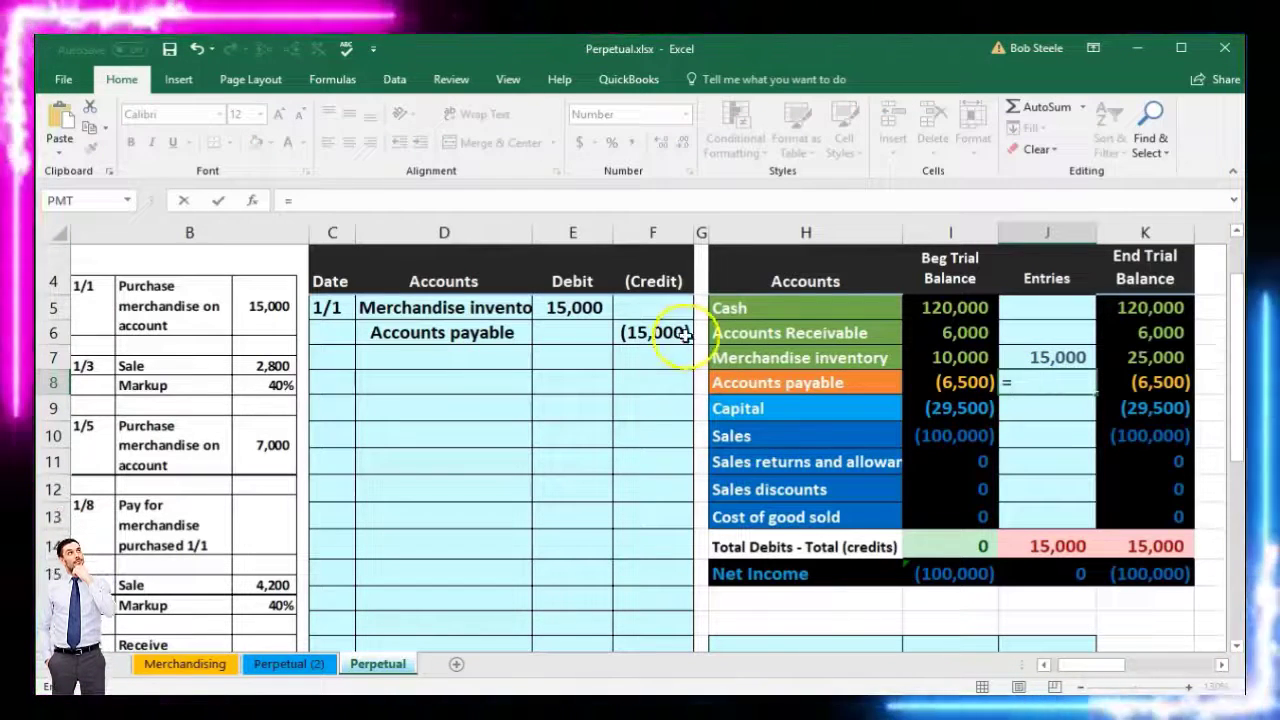
{"action": "left_click", "coordinate": [683, 336]}
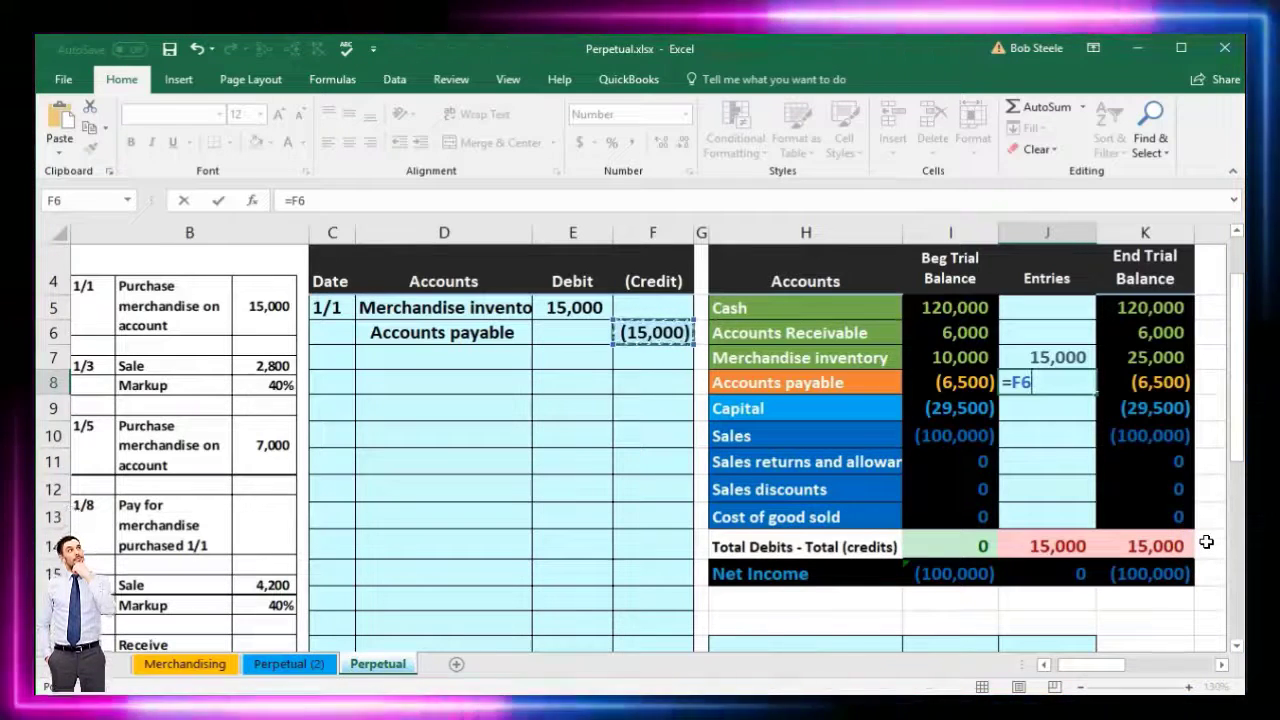
{"action": "key", "text": "Return"}
{"action": "left_click", "coordinate": [1168, 384]}
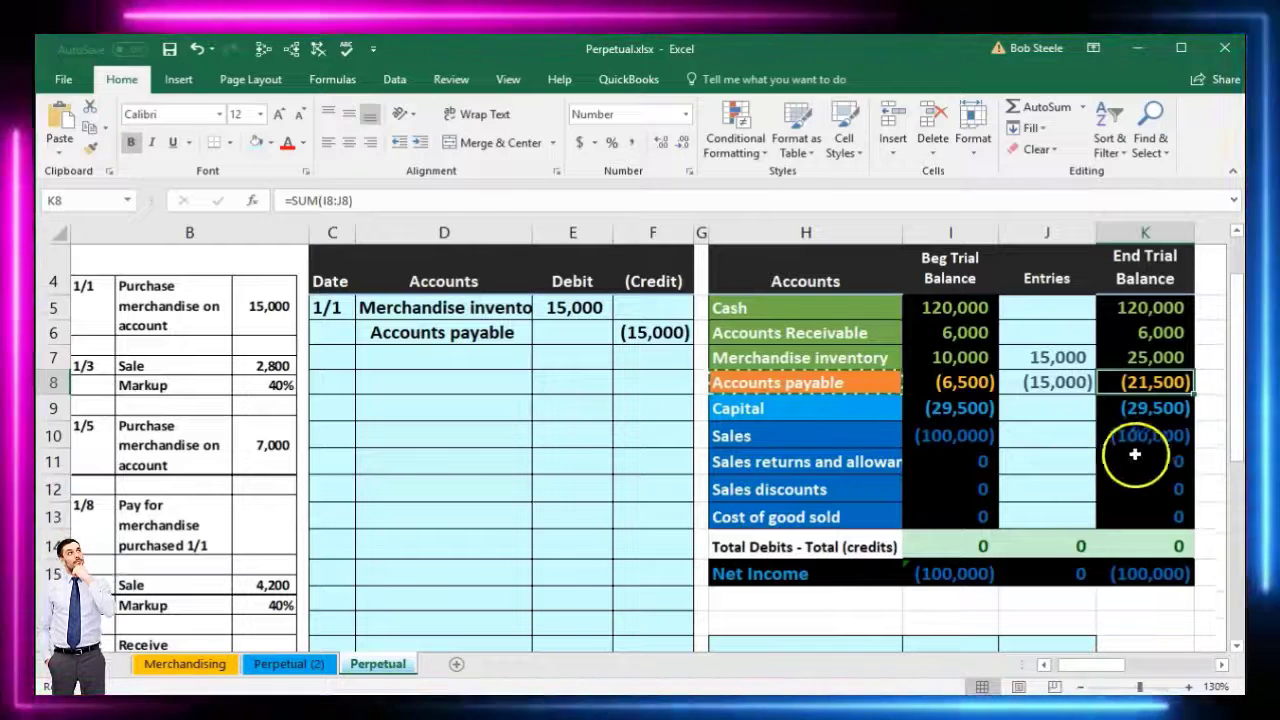
{"action": "left_click_drag", "start_coordinate": [1138, 436], "coordinate": [1141, 511]}
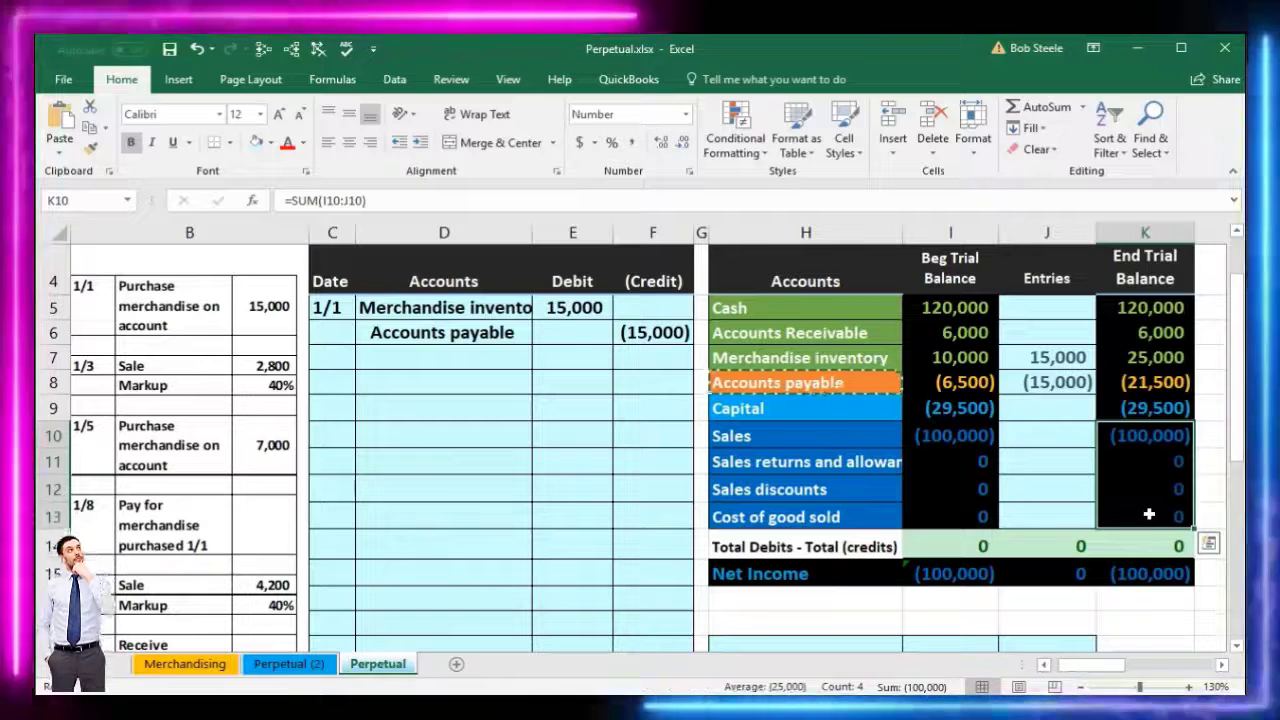
{"action": "left_click", "coordinate": [840, 518]}
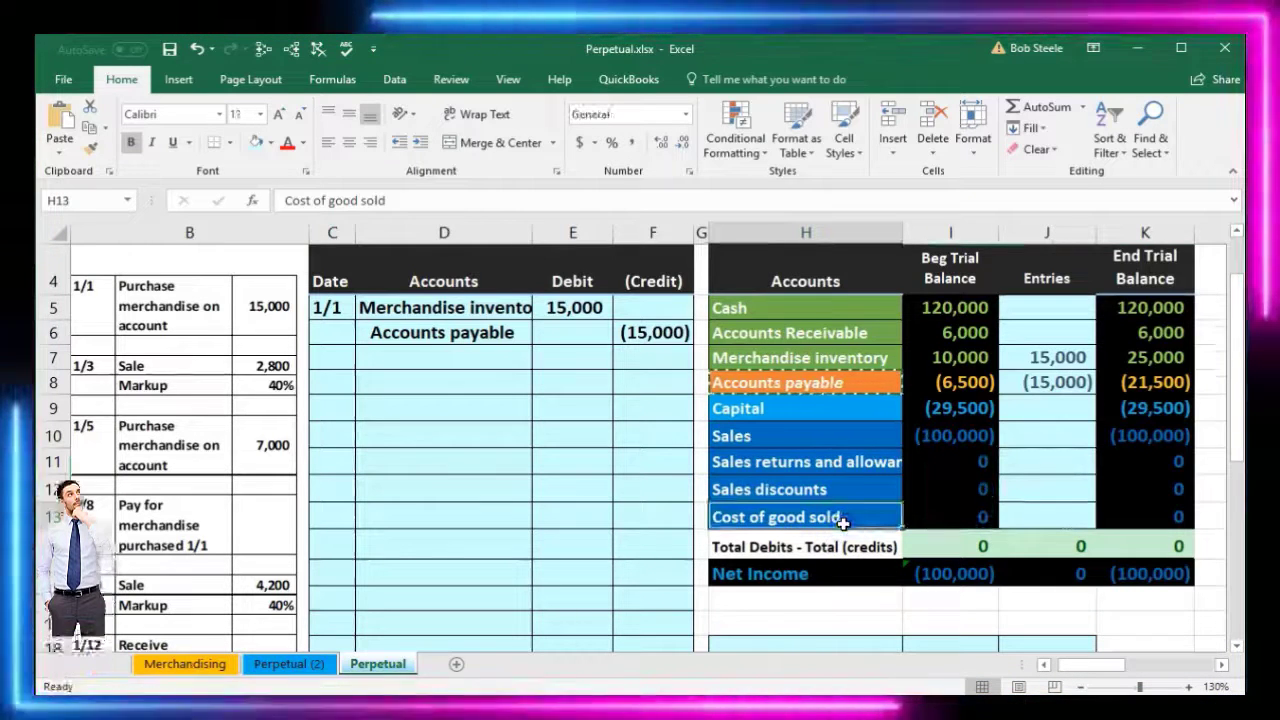
Step: Enter the date 1/3 in C8 for the sale entry
{"action": "left_click", "coordinate": [342, 388]}
{"action": "type", "text": "1/3"}
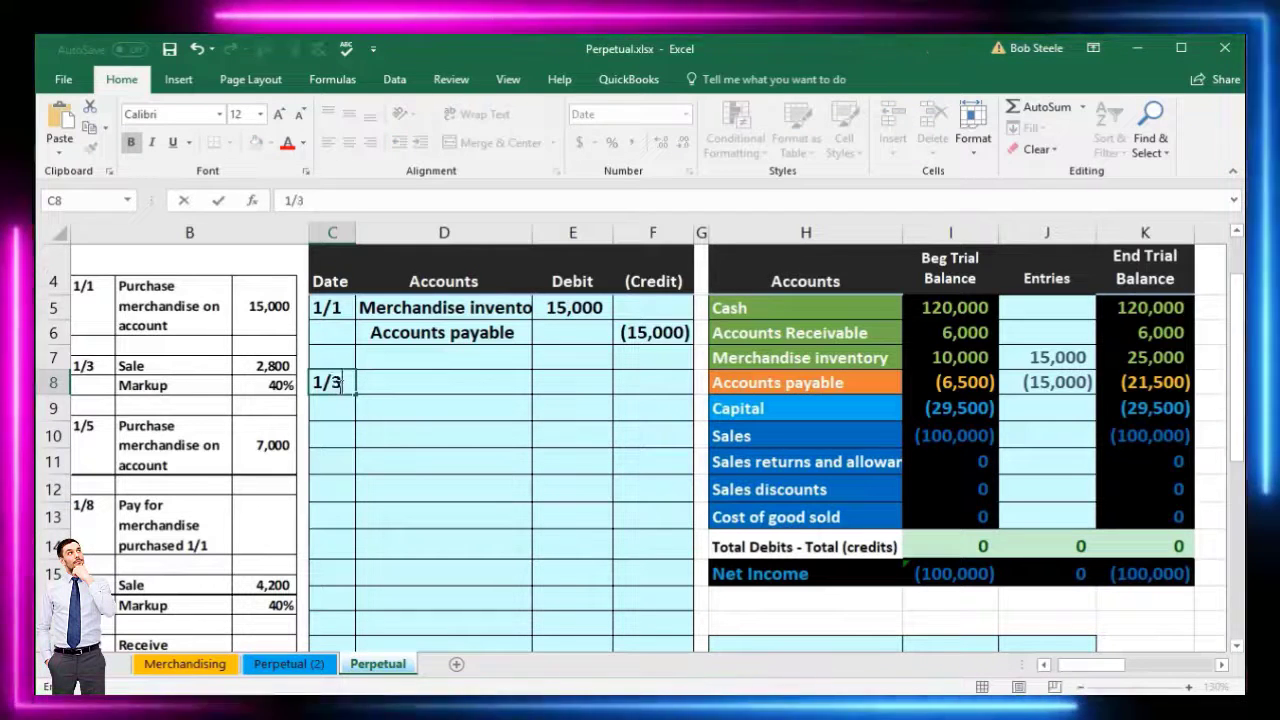
{"action": "key", "text": "Return"}
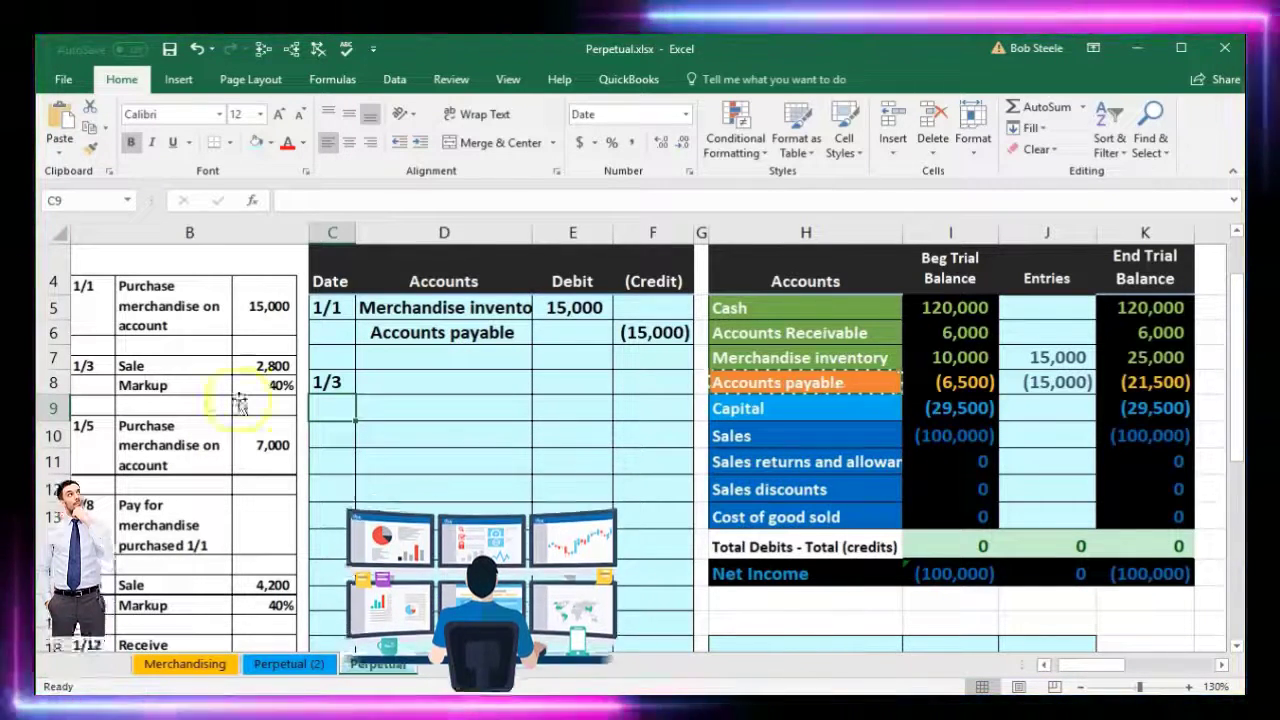
Step: Copy Accounts Receivable from H6 and paste it as values into D8
{"action": "left_click", "coordinate": [781, 308]}
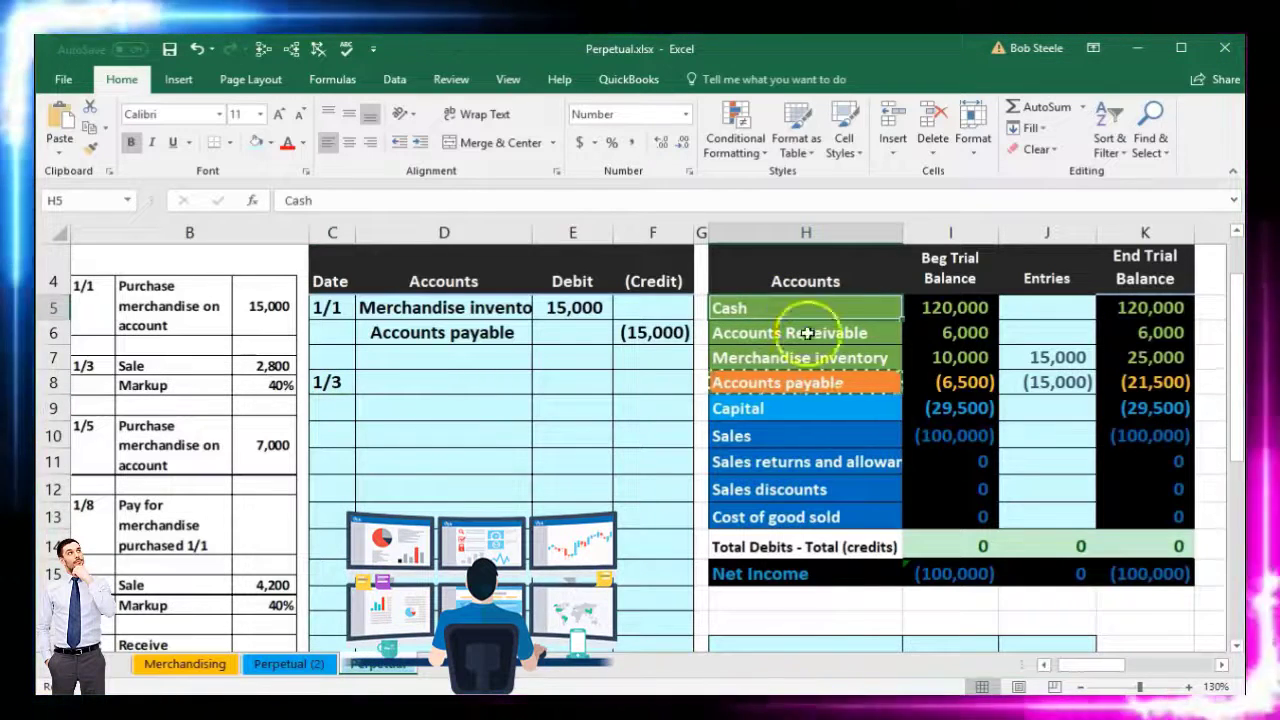
{"action": "left_click", "coordinate": [812, 332]}
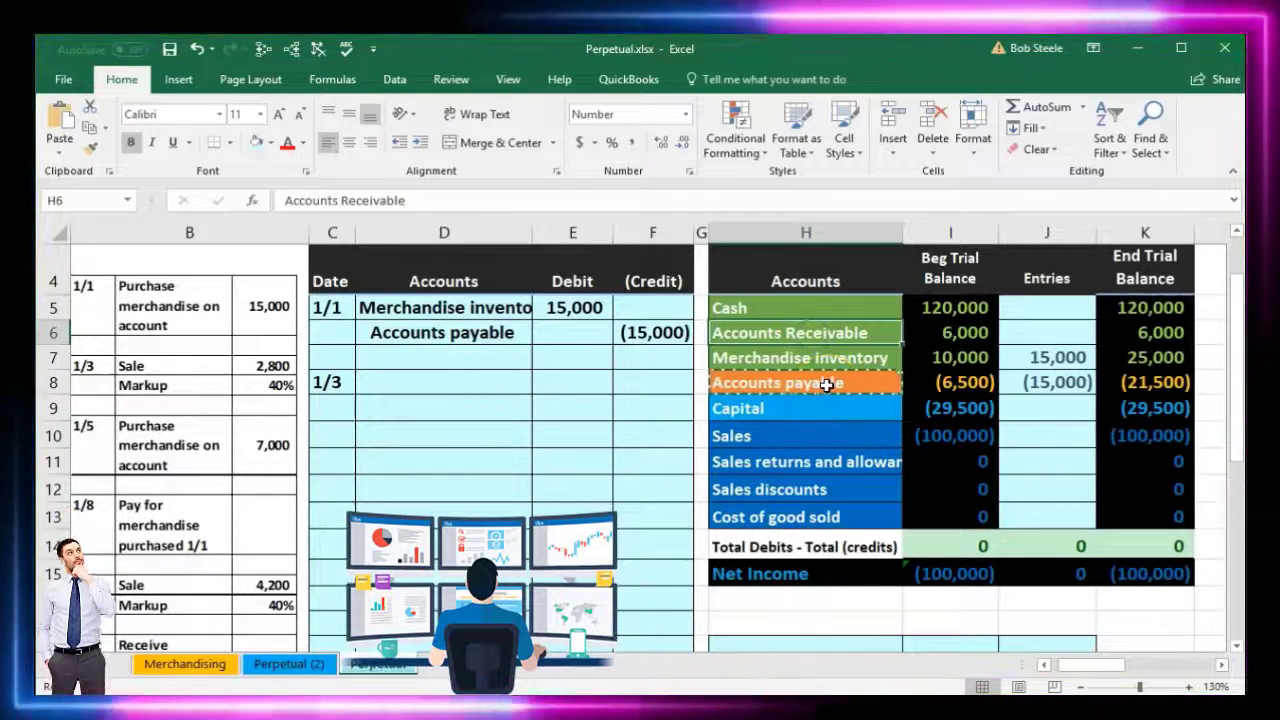
{"action": "left_click", "coordinate": [915, 331]}
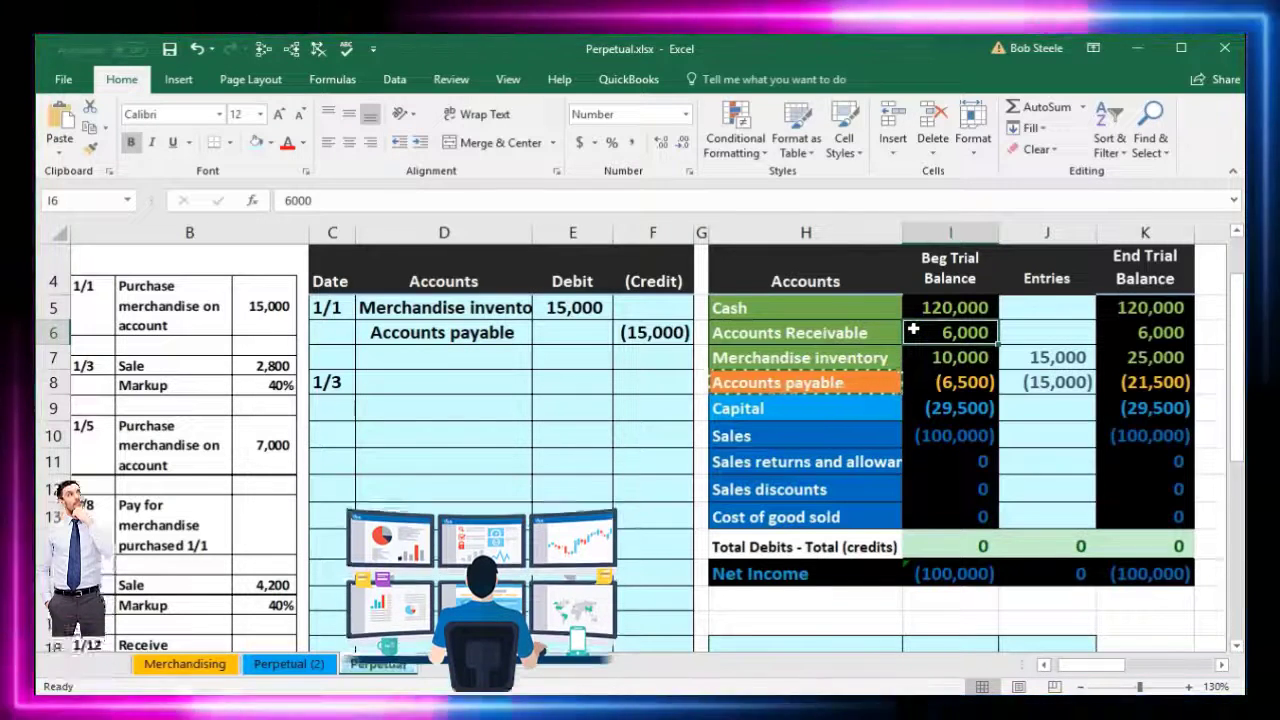
{"action": "left_click", "coordinate": [893, 336]}
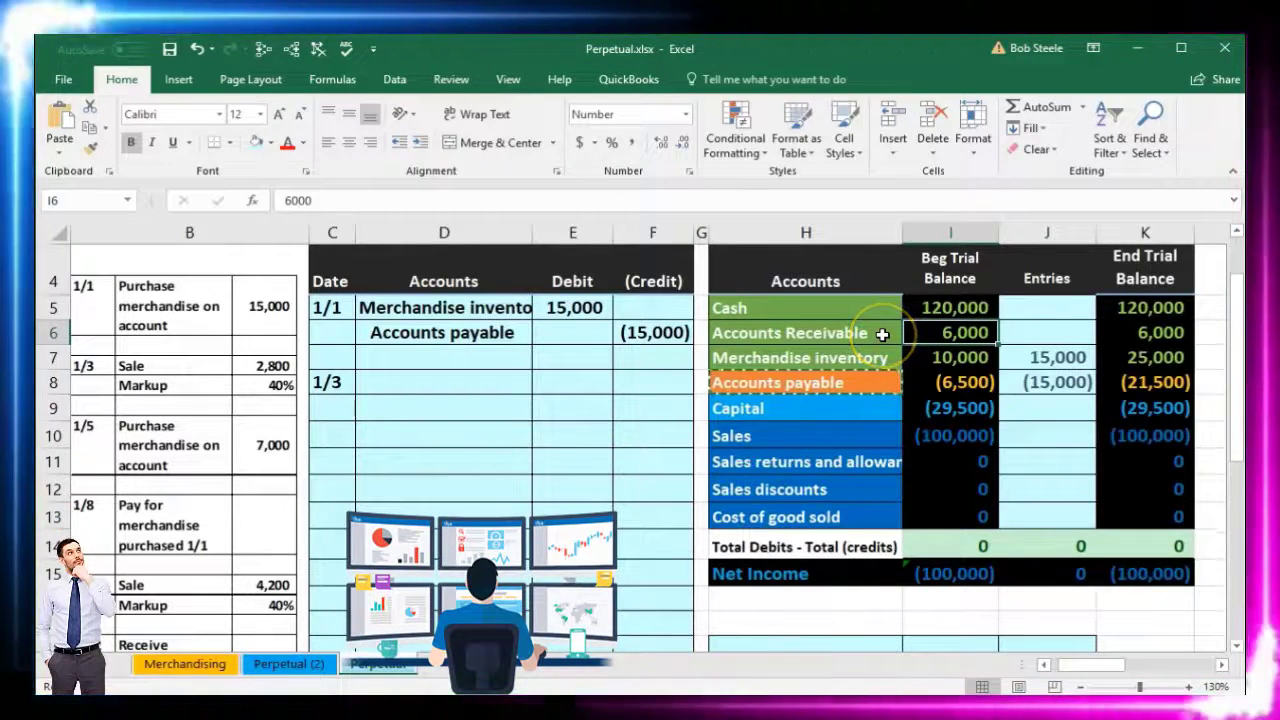
{"action": "left_click", "coordinate": [882, 335]}
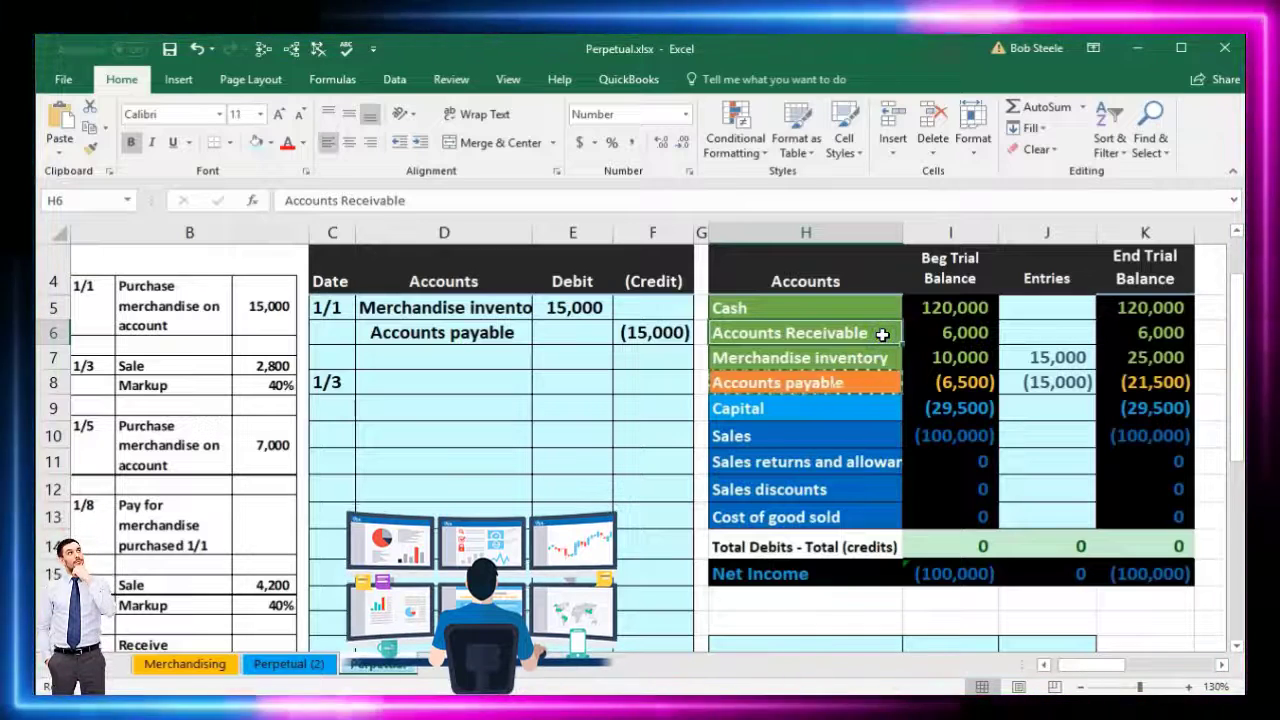
{"action": "right_click", "coordinate": [883, 335]}
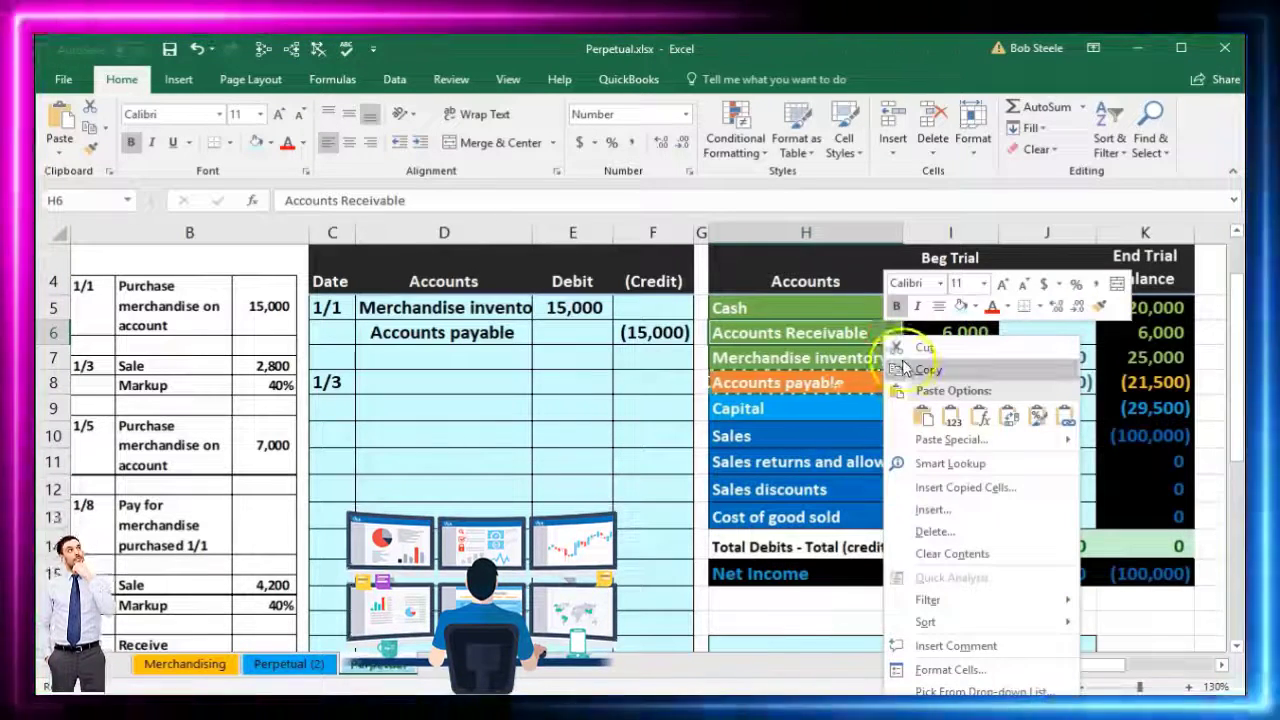
{"action": "left_click", "coordinate": [928, 370]}
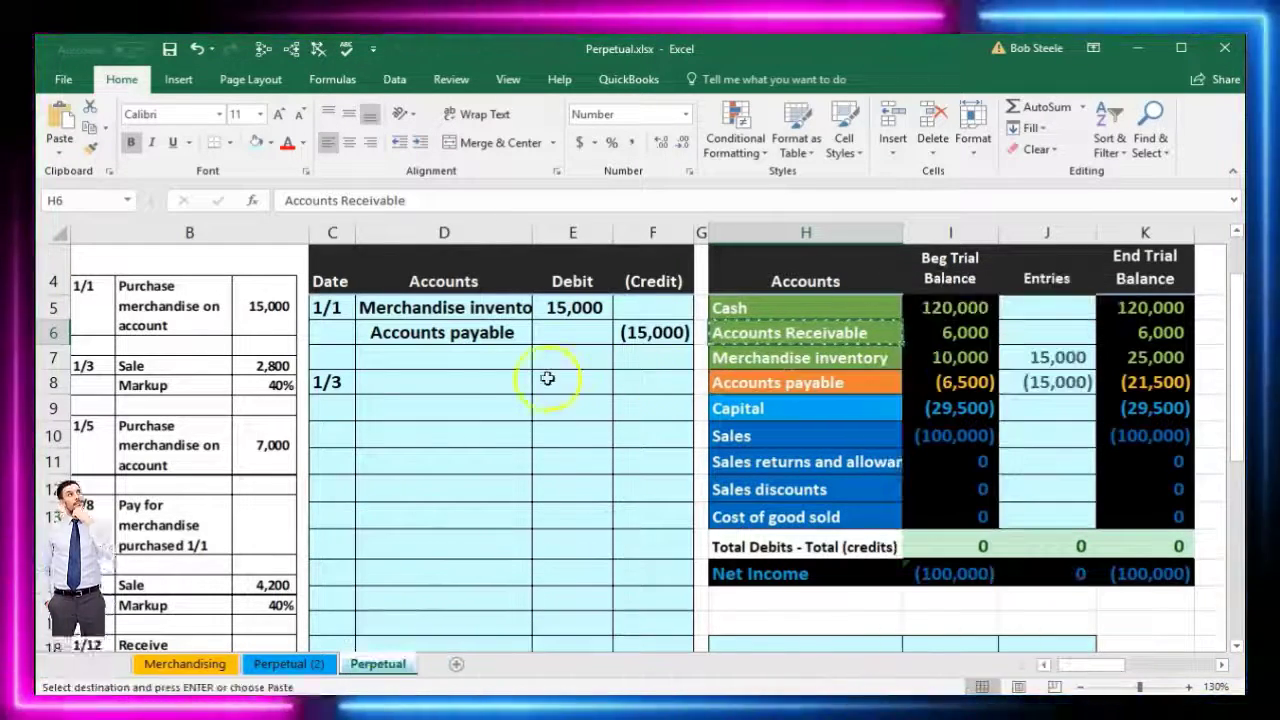
{"action": "left_click", "coordinate": [449, 381]}
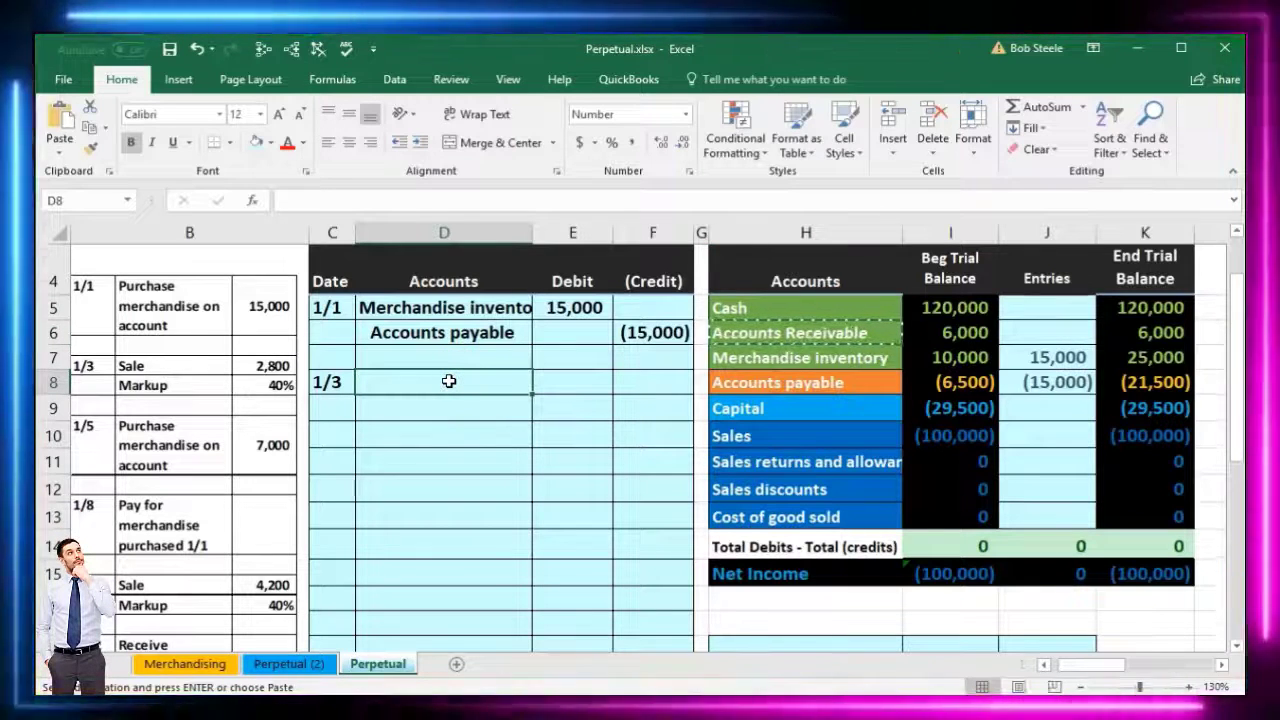
{"action": "right_click", "coordinate": [449, 381]}
{"action": "left_click", "coordinate": [519, 461]}
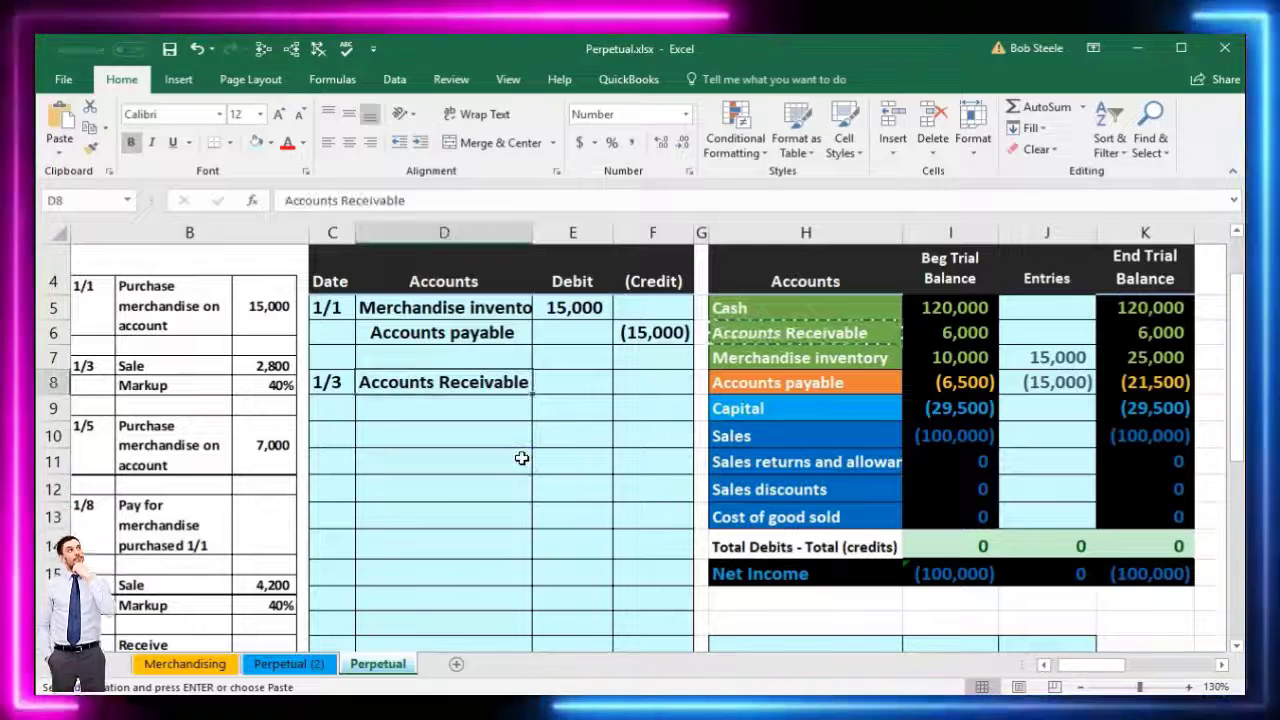
{"action": "left_click", "coordinate": [559, 395]}
{"action": "left_click", "coordinate": [559, 393]}
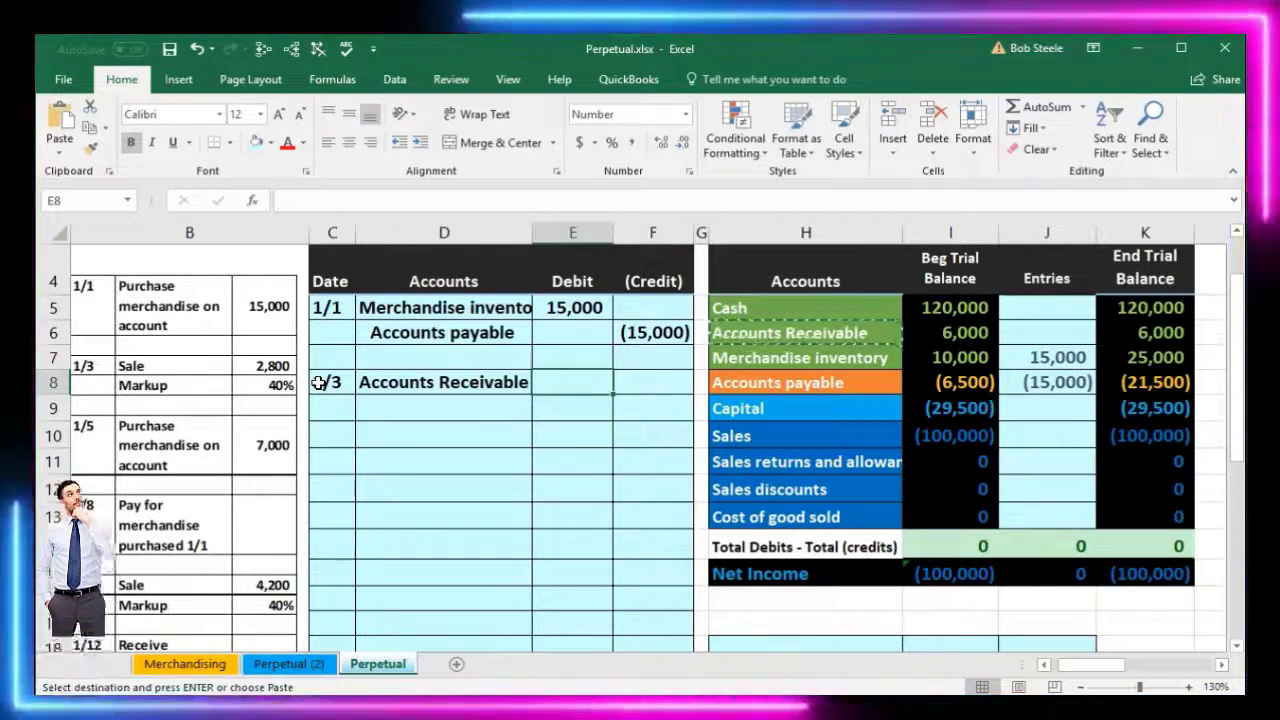
Step: Debit 2,800 in E8 and credit F9 with =-E8 for (2,800)
{"action": "type", "text": "2800"}
{"action": "key", "text": "Return"}
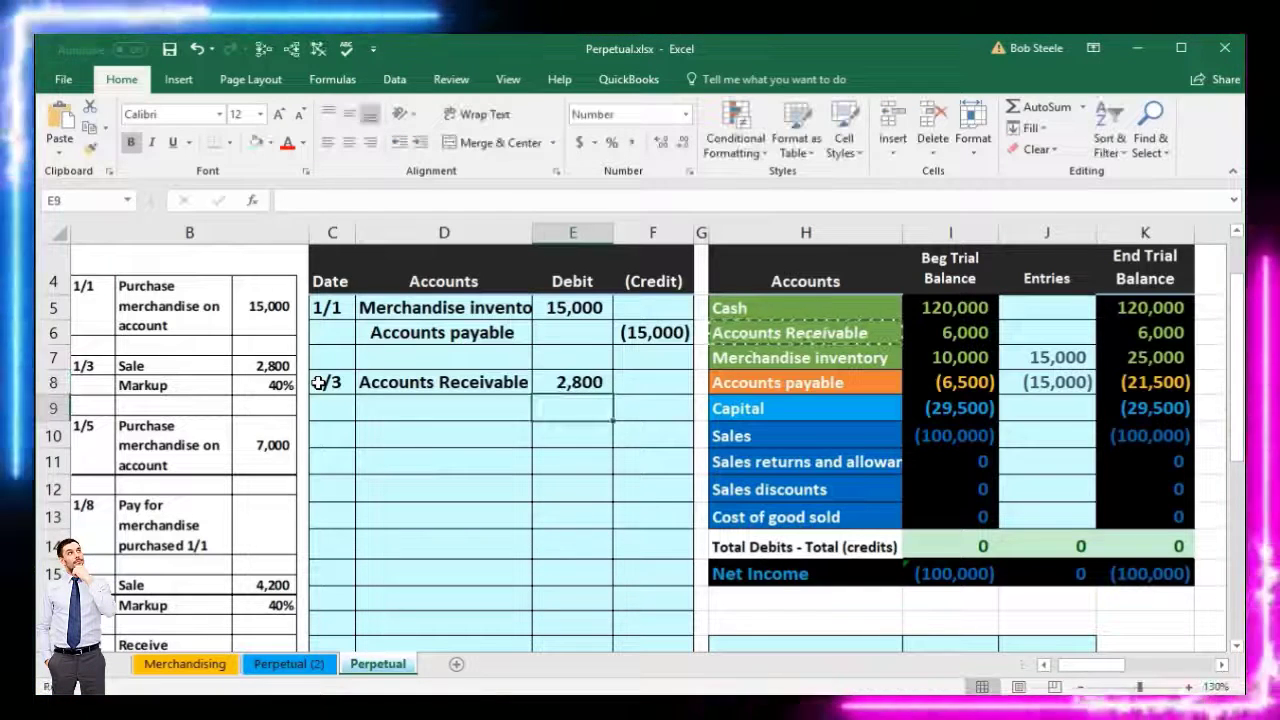
{"action": "key", "text": "Right"}
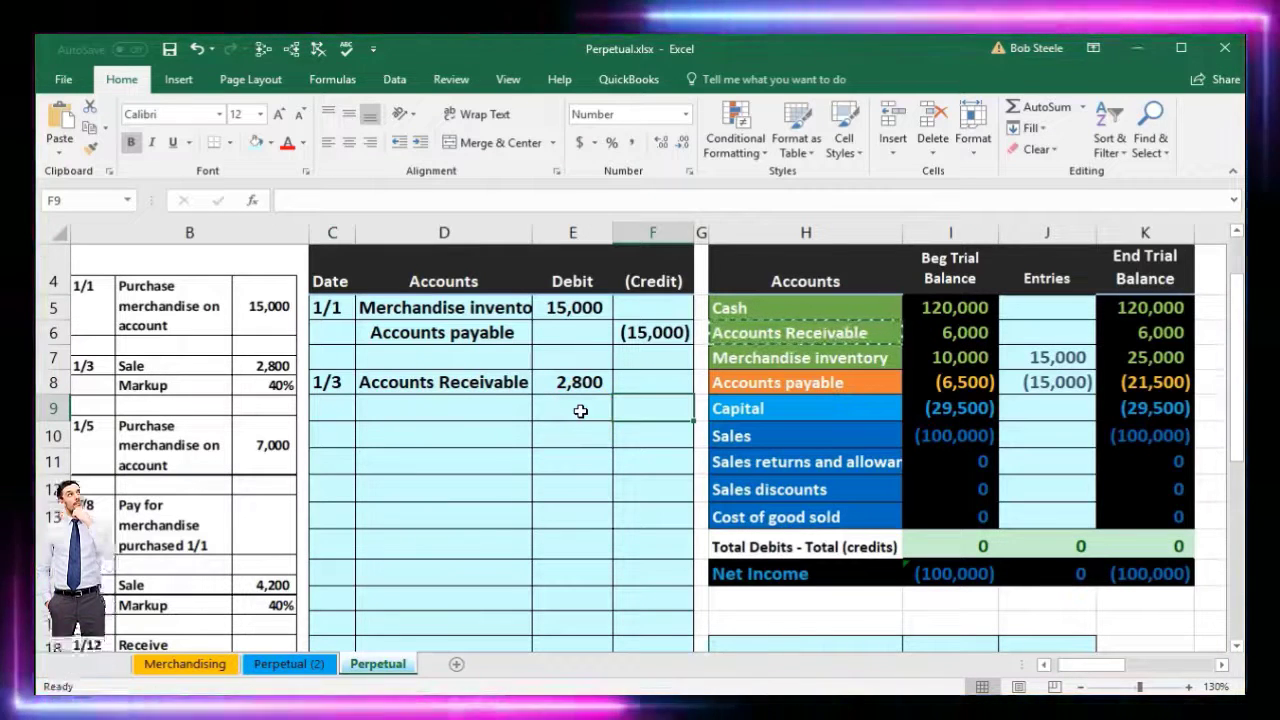
{"action": "type", "text": "-"}
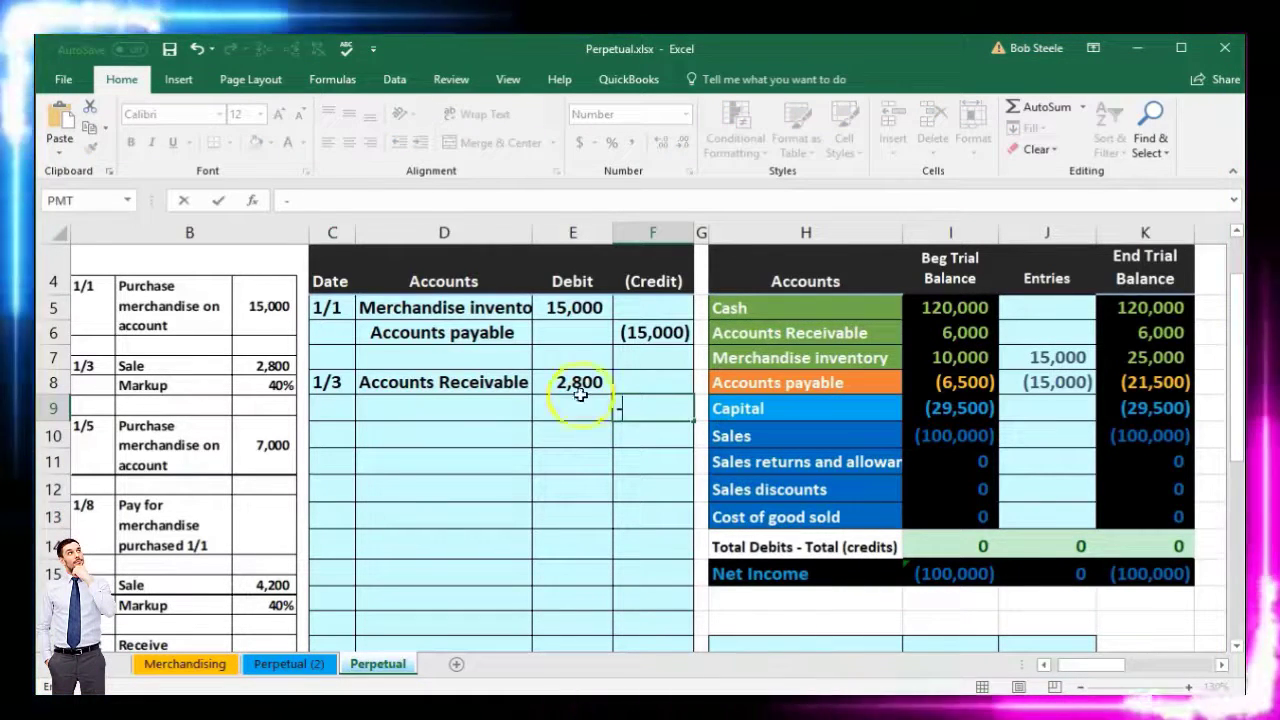
{"action": "left_click", "coordinate": [579, 386]}
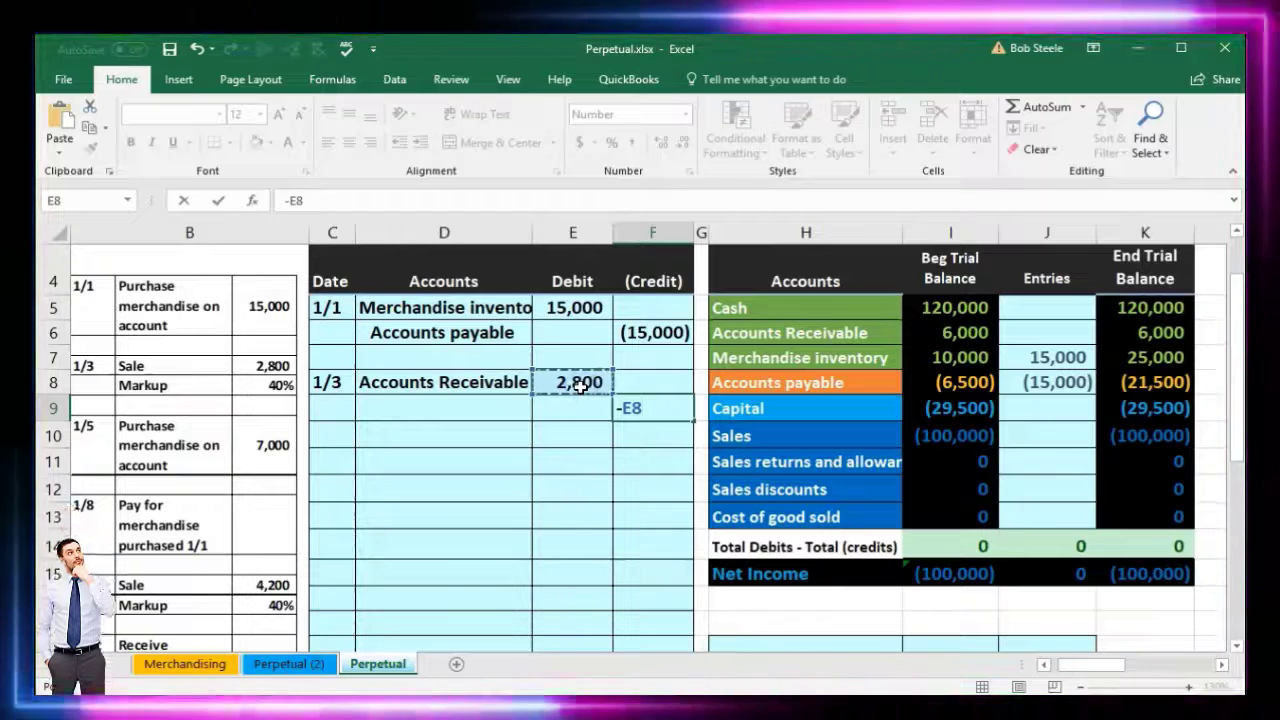
{"action": "key", "text": "Return"}
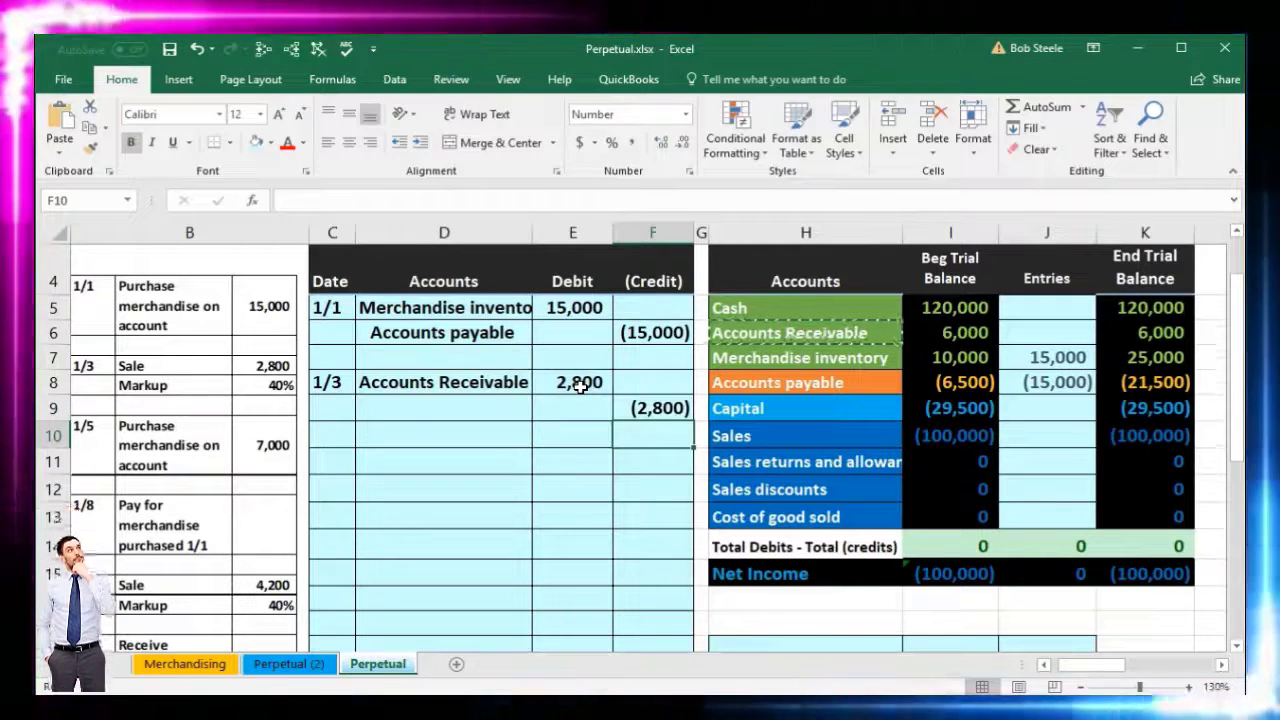
{"action": "left_click", "coordinate": [638, 408]}
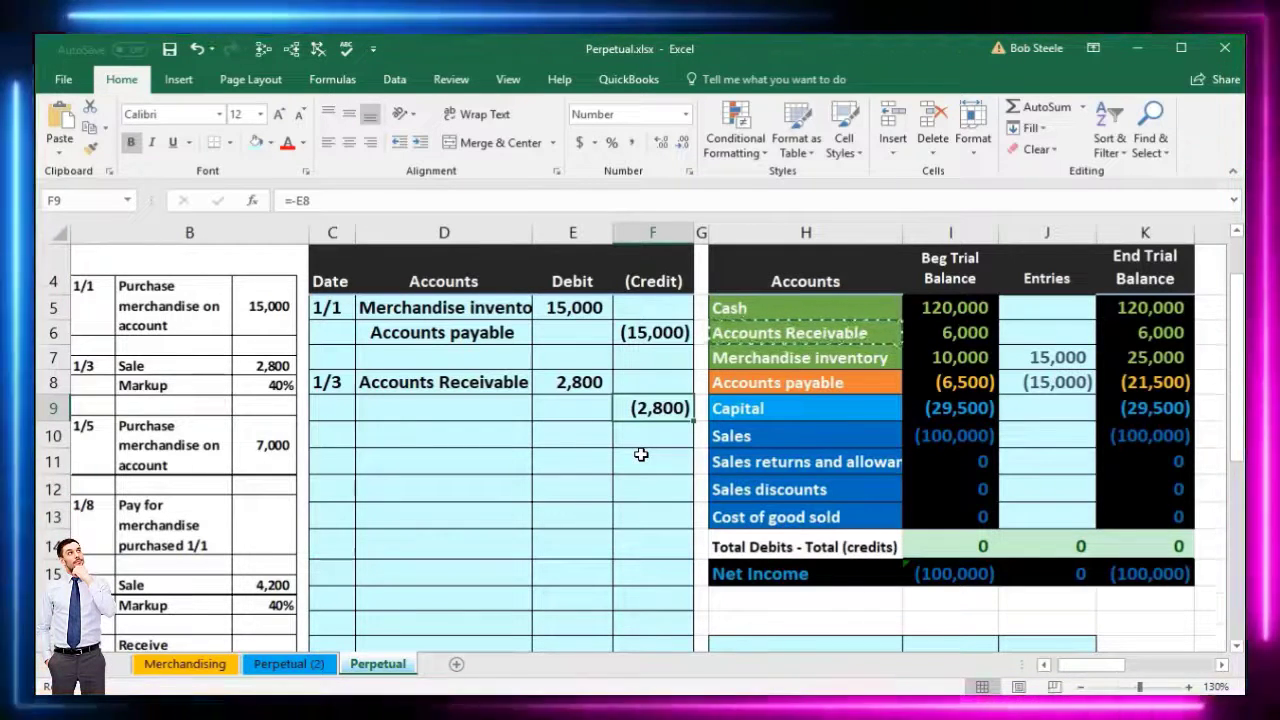
{"action": "left_click", "coordinate": [784, 440]}
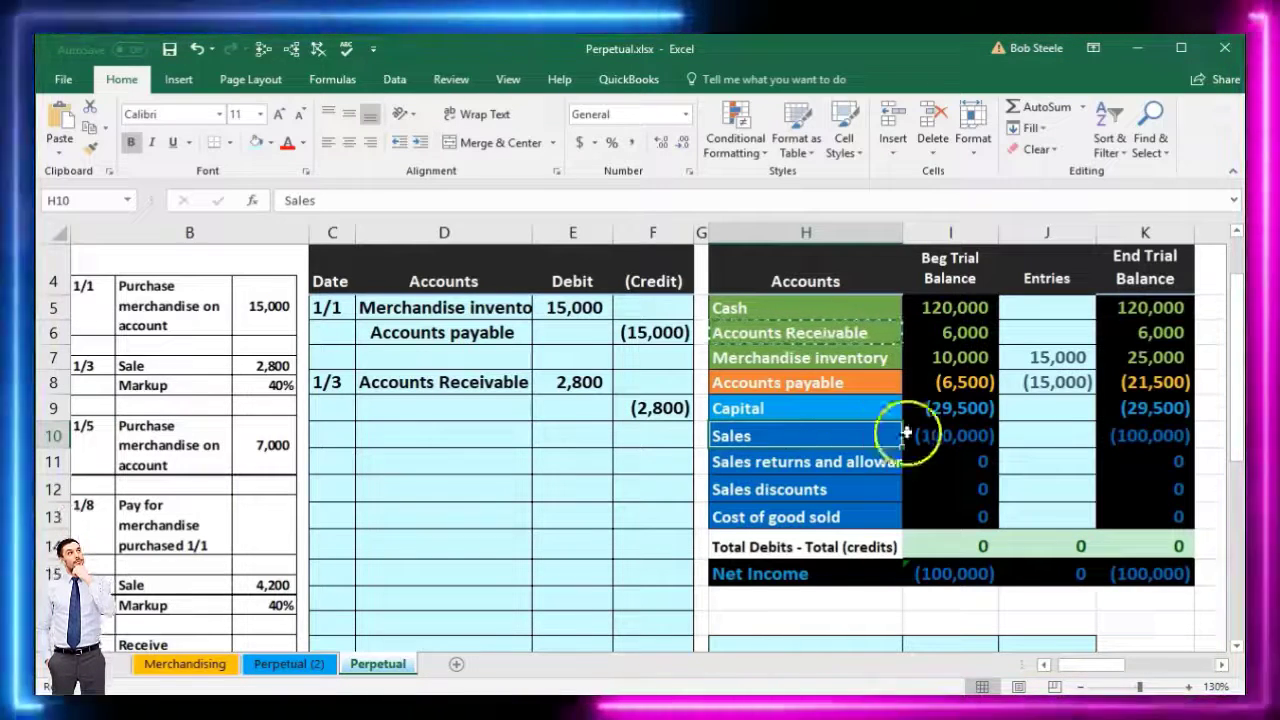
Step: Paste Sales as values into D9 and indent it as the credited account
{"action": "left_click", "coordinate": [945, 436]}
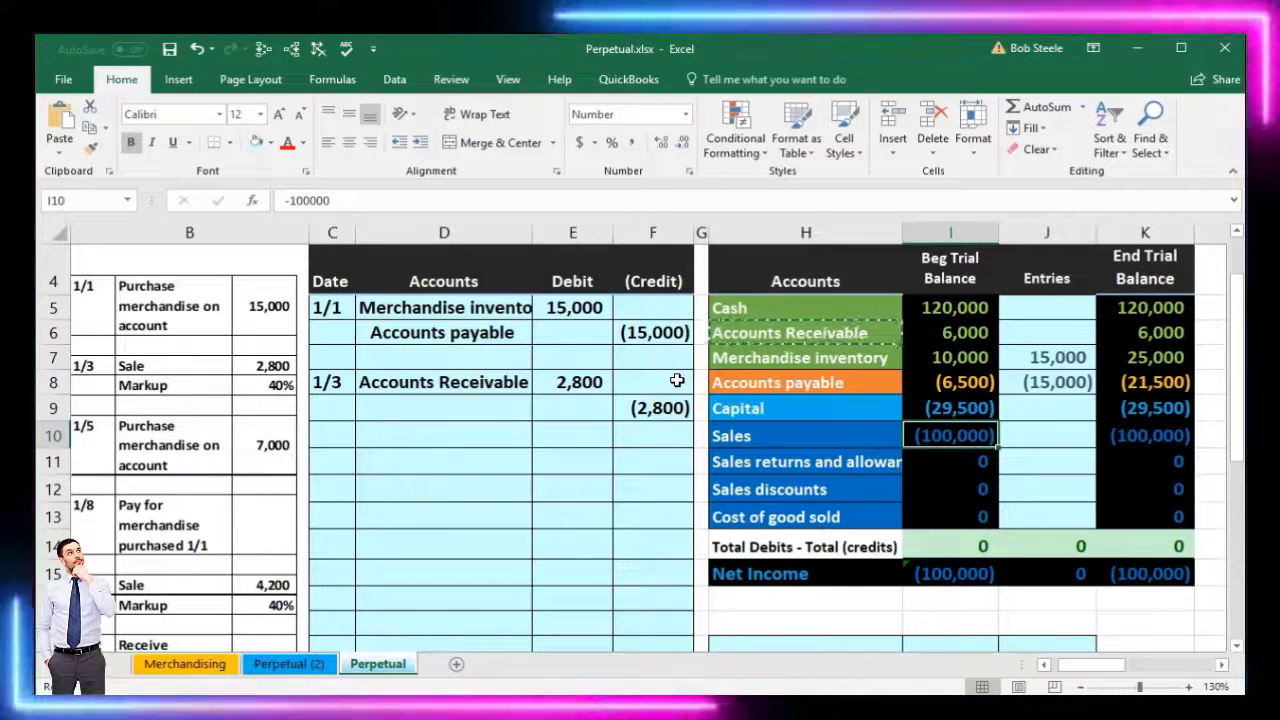
{"action": "left_click", "coordinate": [745, 438]}
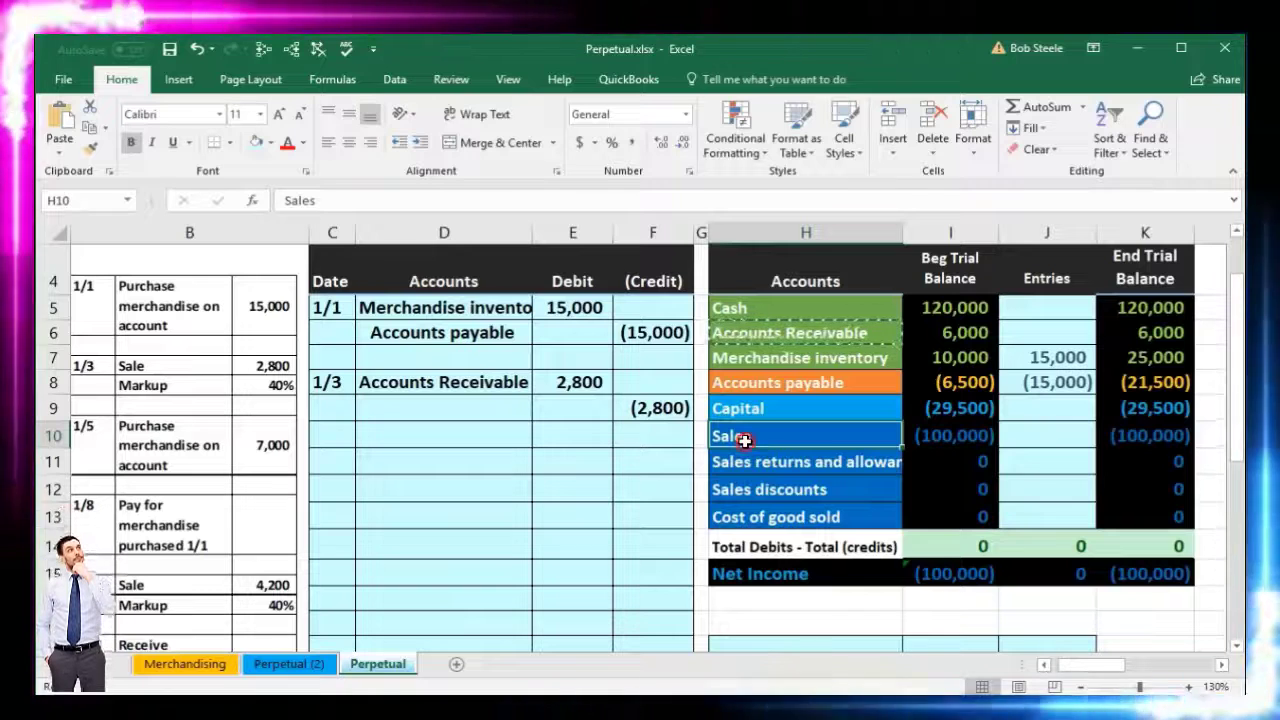
{"action": "right_click", "coordinate": [745, 438]}
{"action": "key", "text": "Escape"}
{"action": "key", "text": "ctrl+c"}
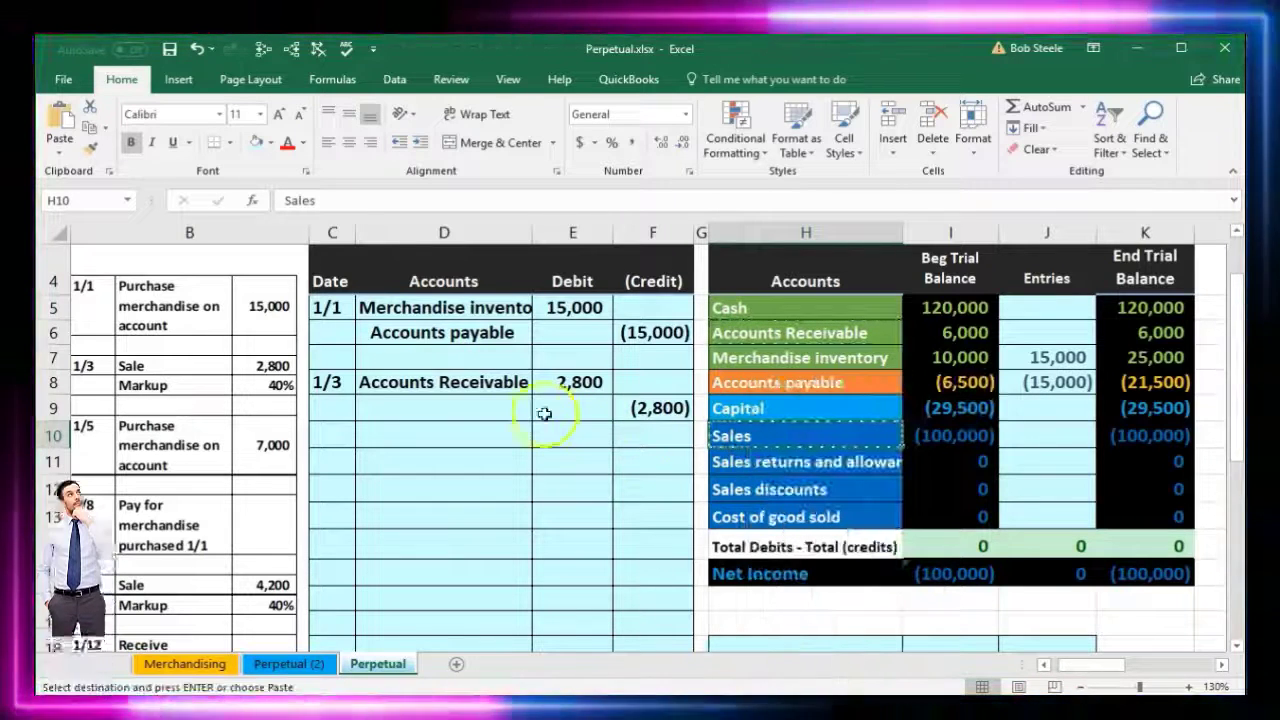
{"action": "left_click", "coordinate": [510, 409]}
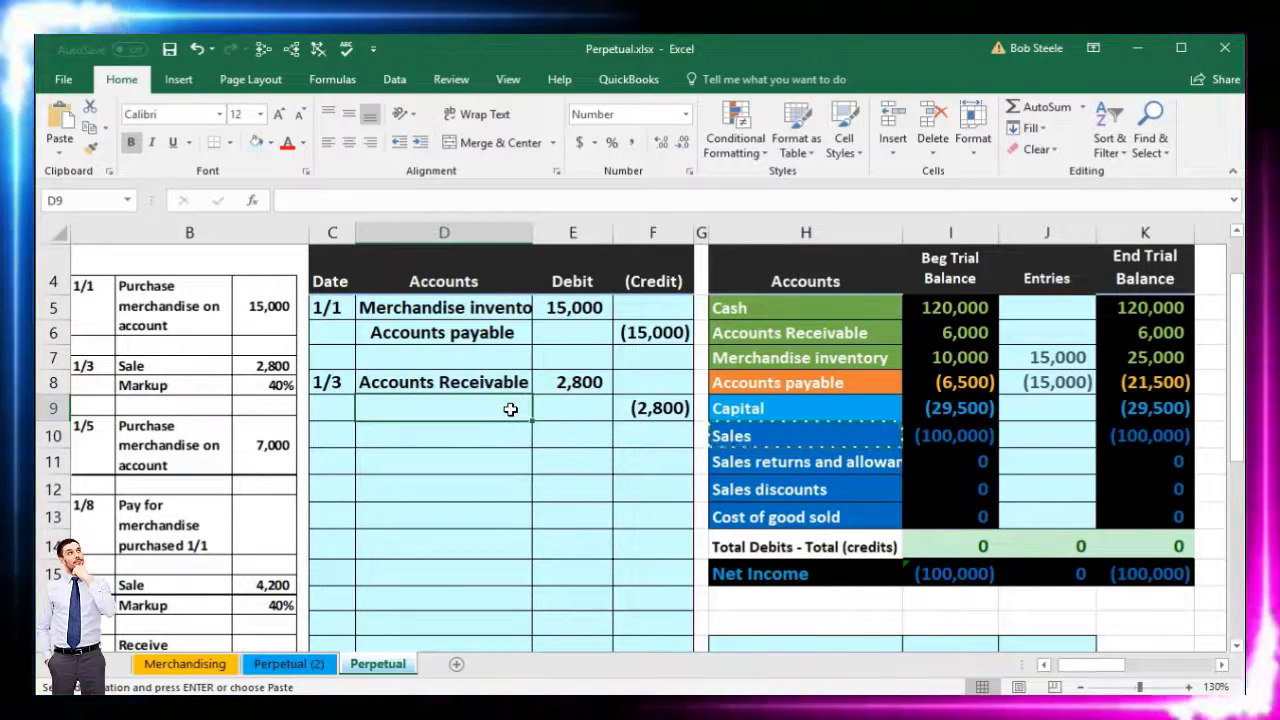
{"action": "right_click", "coordinate": [510, 409]}
{"action": "left_click", "coordinate": [580, 490]}
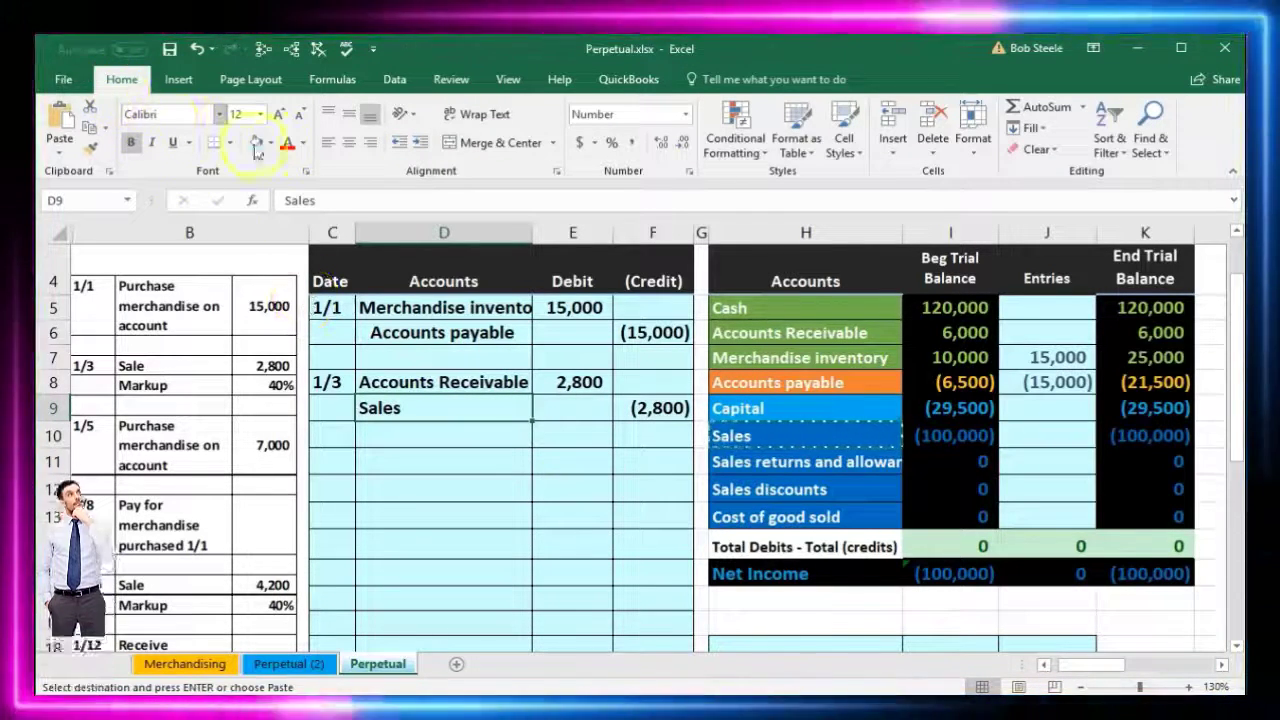
{"action": "left_click", "coordinate": [420, 148]}
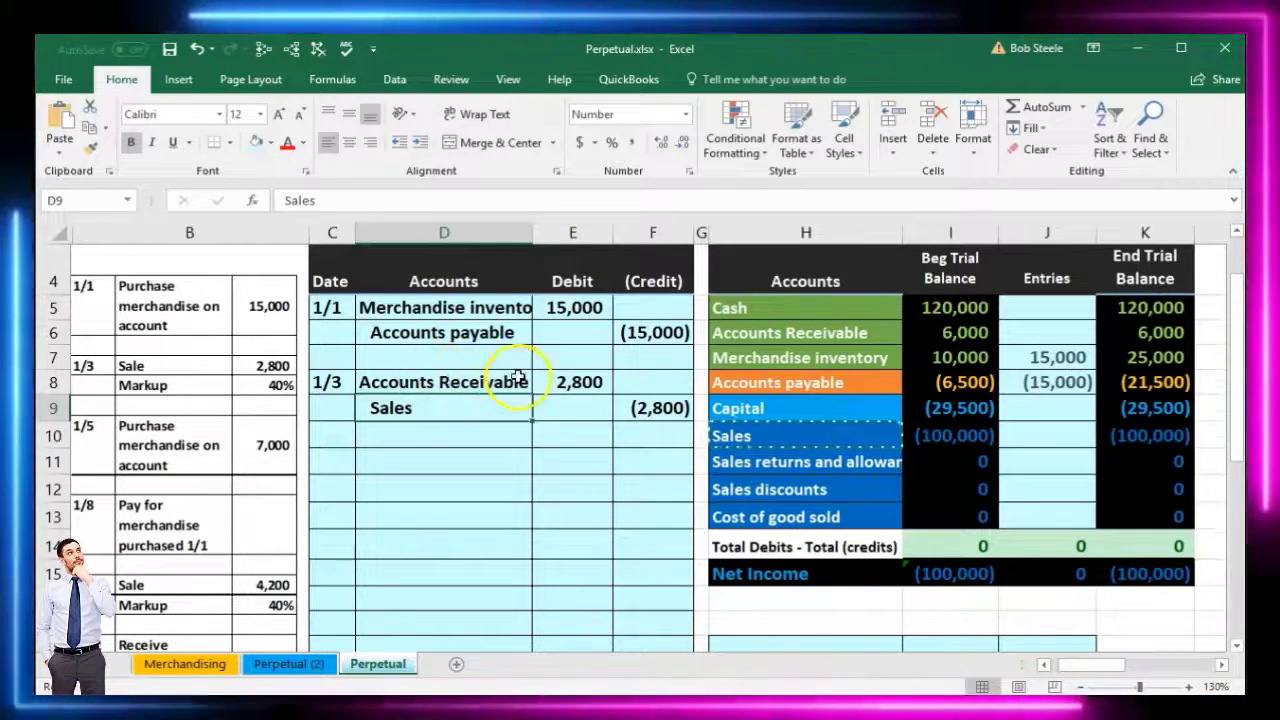
{"action": "left_click_drag", "start_coordinate": [517, 380], "coordinate": [560, 380]}
{"action": "left_click", "coordinate": [836, 330]}
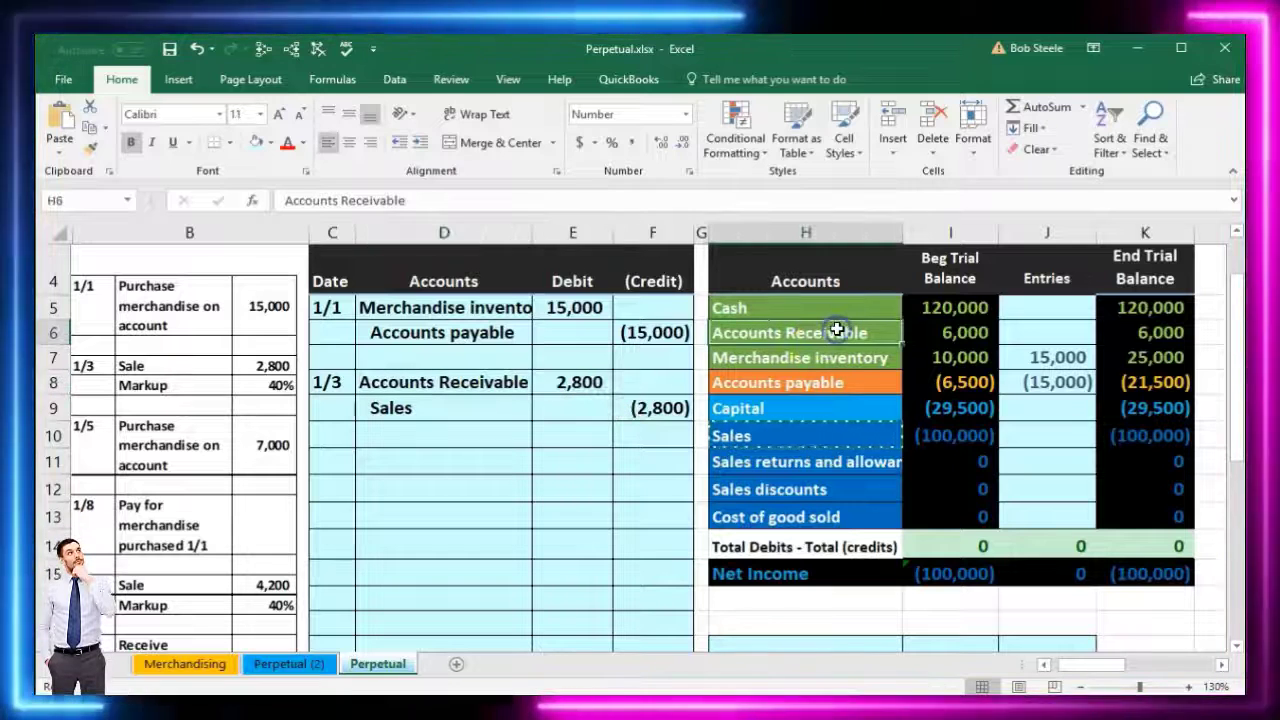
Step: Post =E8 to Accounts Receivable in J6 and =F9 to Sales in J10
{"action": "left_click", "coordinate": [1008, 328]}
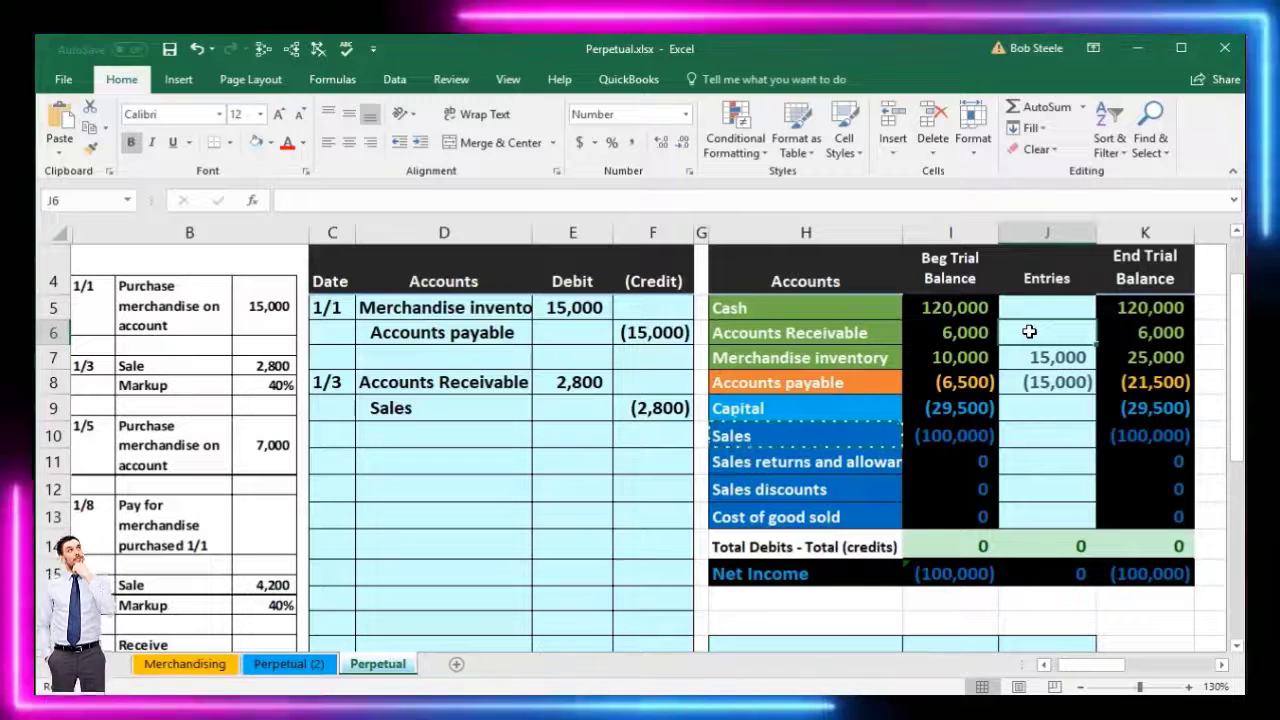
{"action": "type", "text": "="}
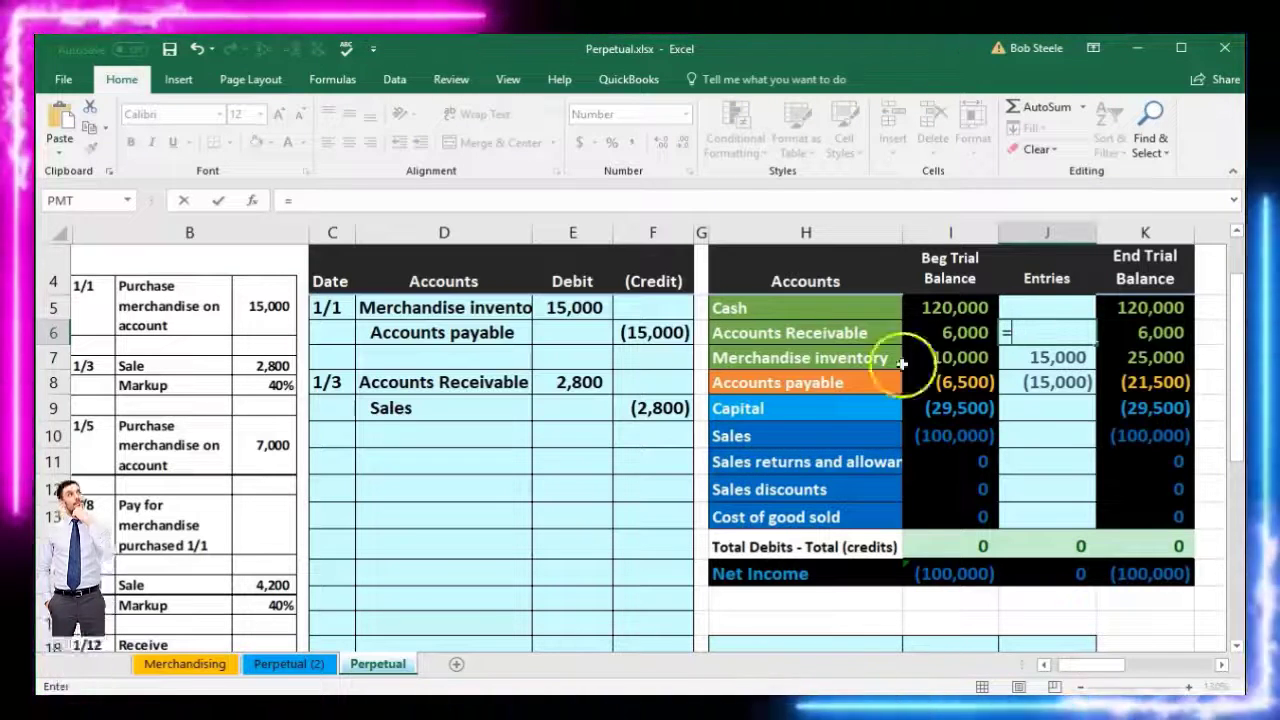
{"action": "left_click", "coordinate": [583, 377]}
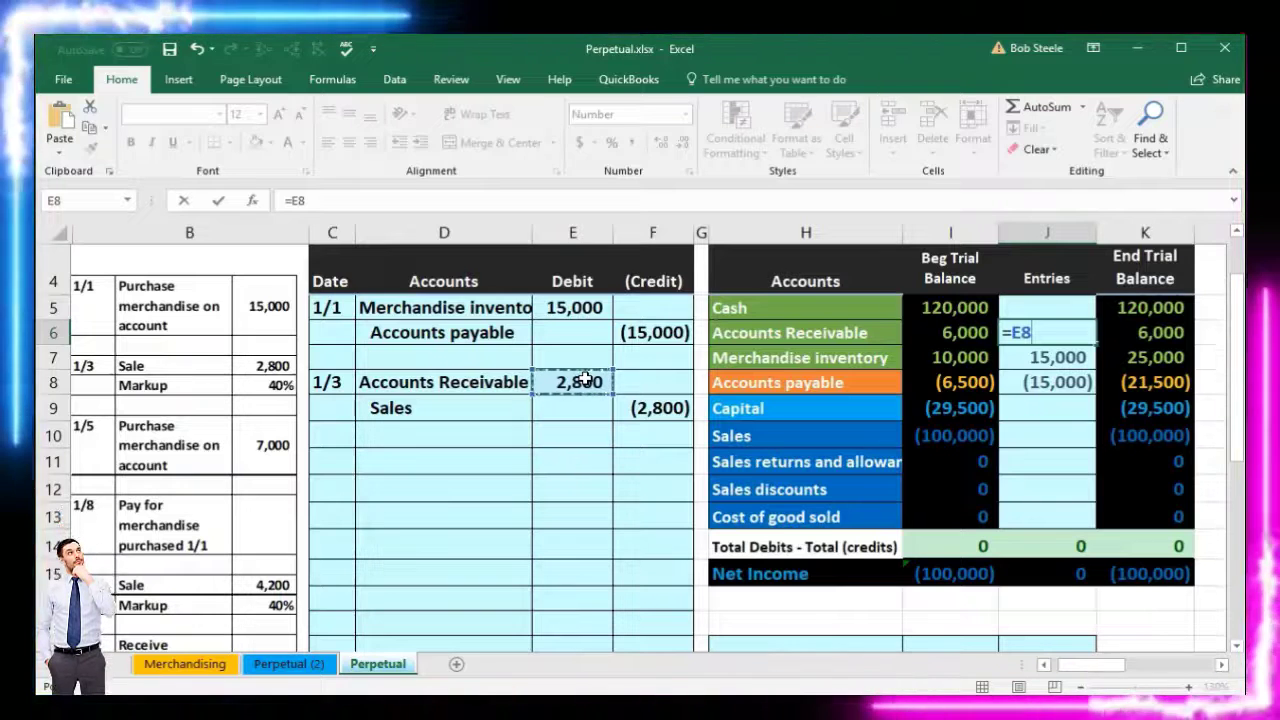
{"action": "key", "text": "Return"}
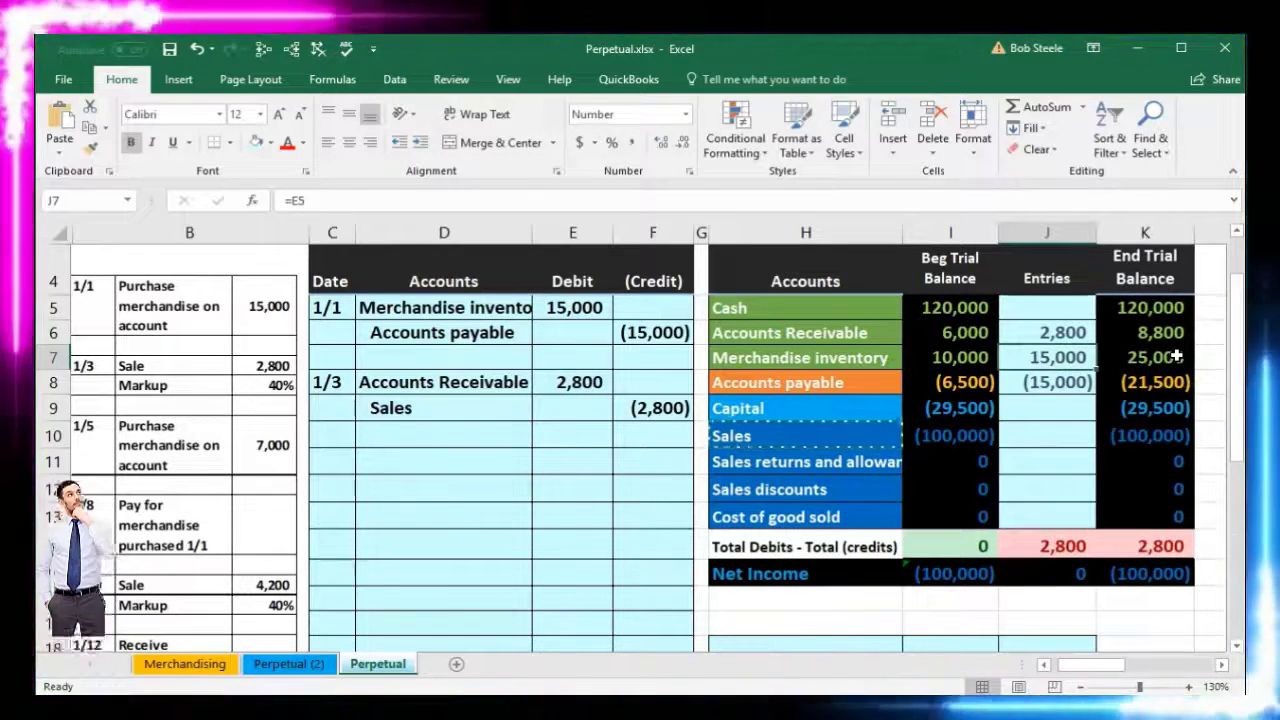
{"action": "left_click_drag", "start_coordinate": [463, 409], "coordinate": [640, 410]}
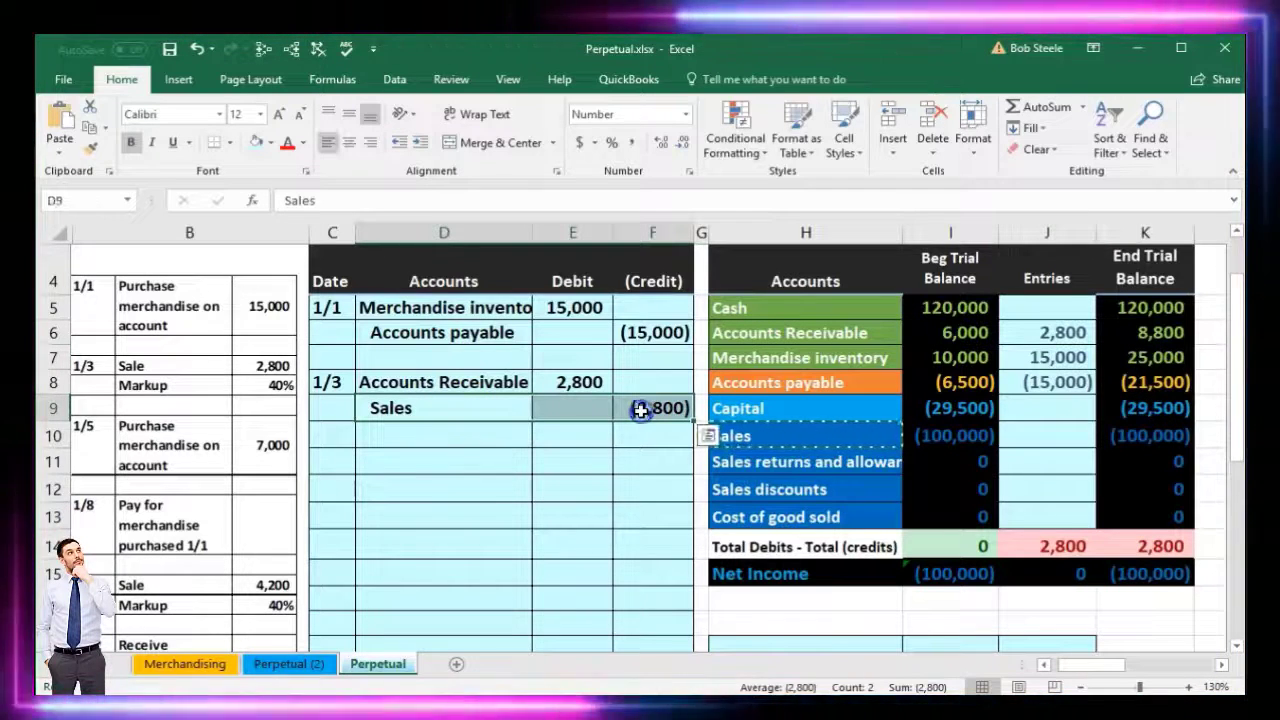
{"action": "left_click", "coordinate": [799, 432]}
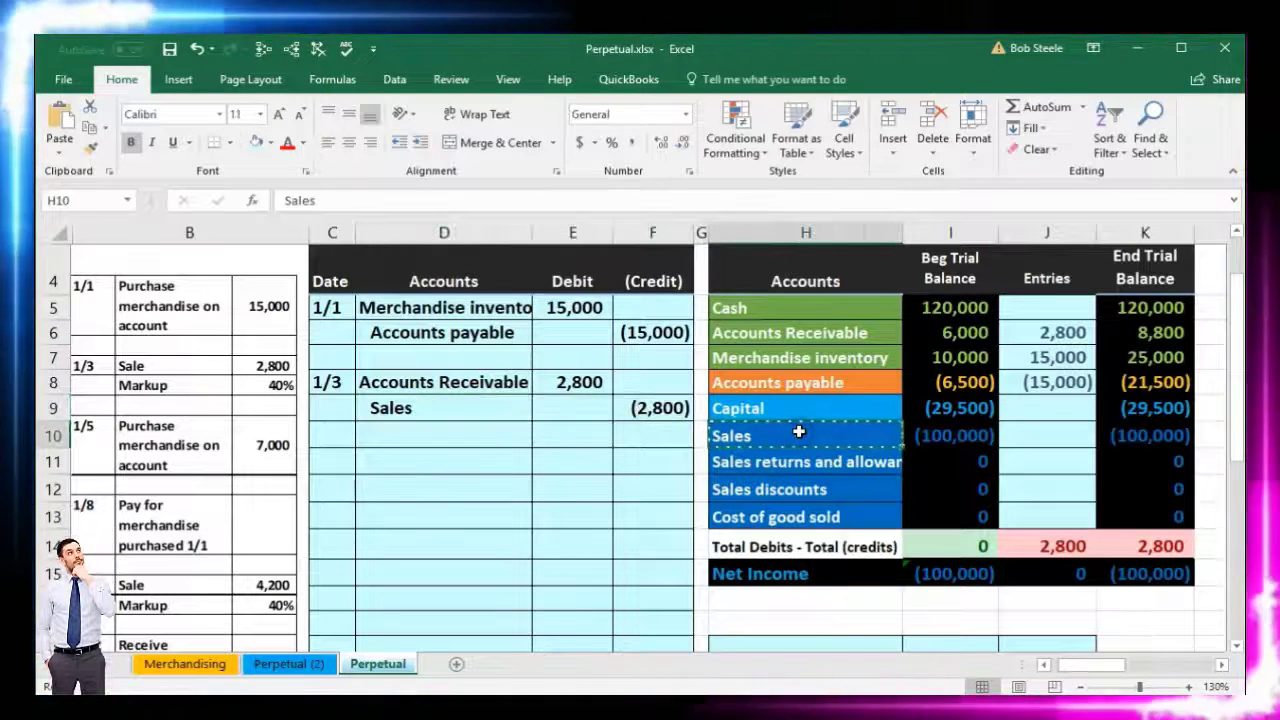
{"action": "left_click", "coordinate": [1046, 432]}
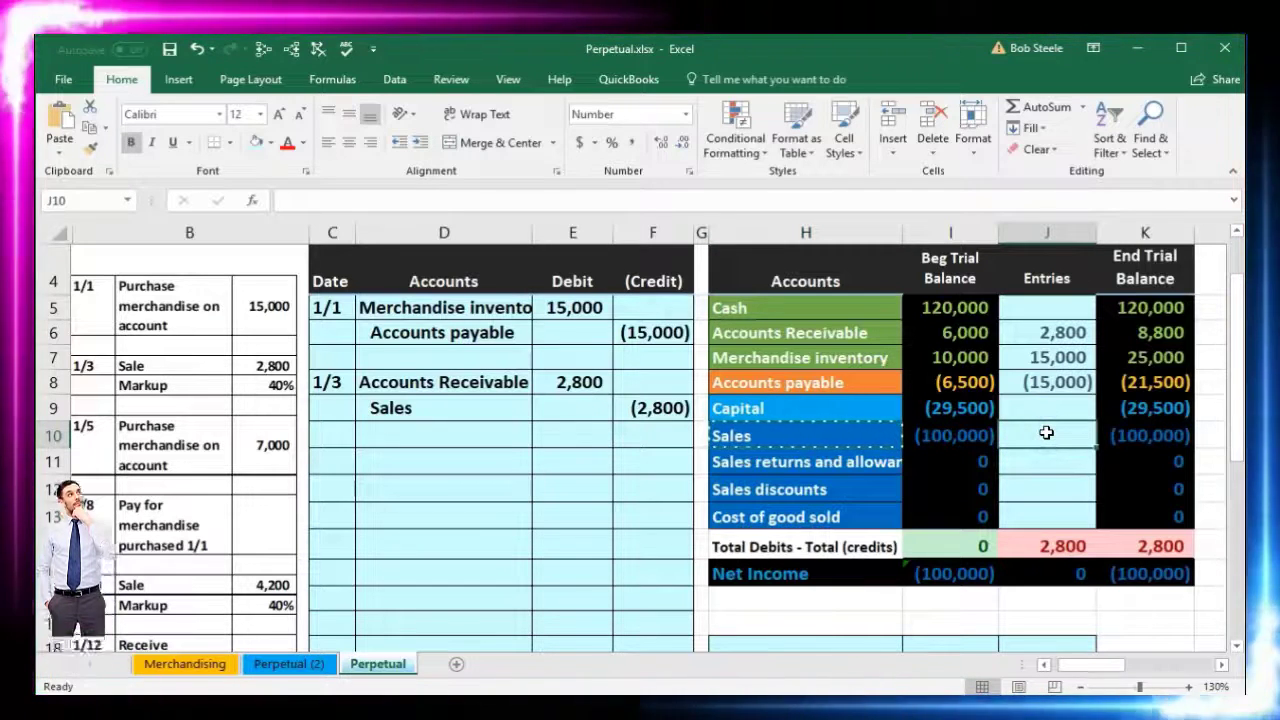
{"action": "type", "text": "="}
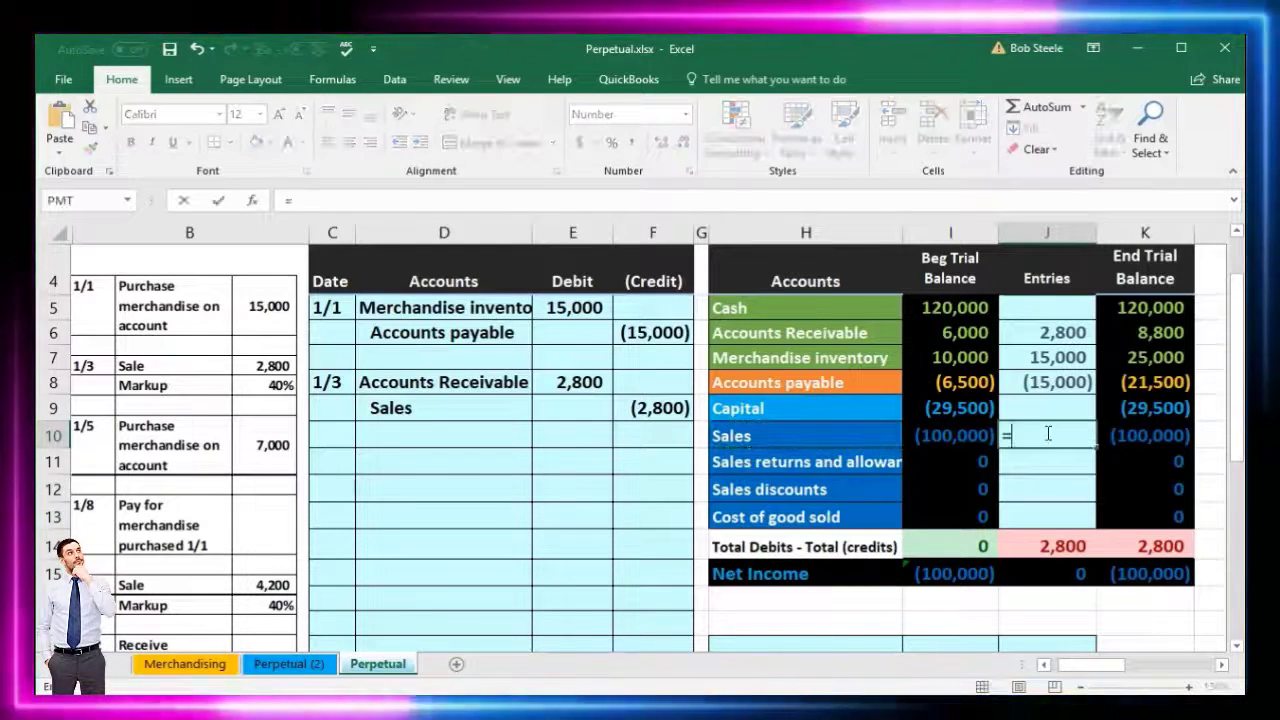
{"action": "left_click", "coordinate": [657, 404]}
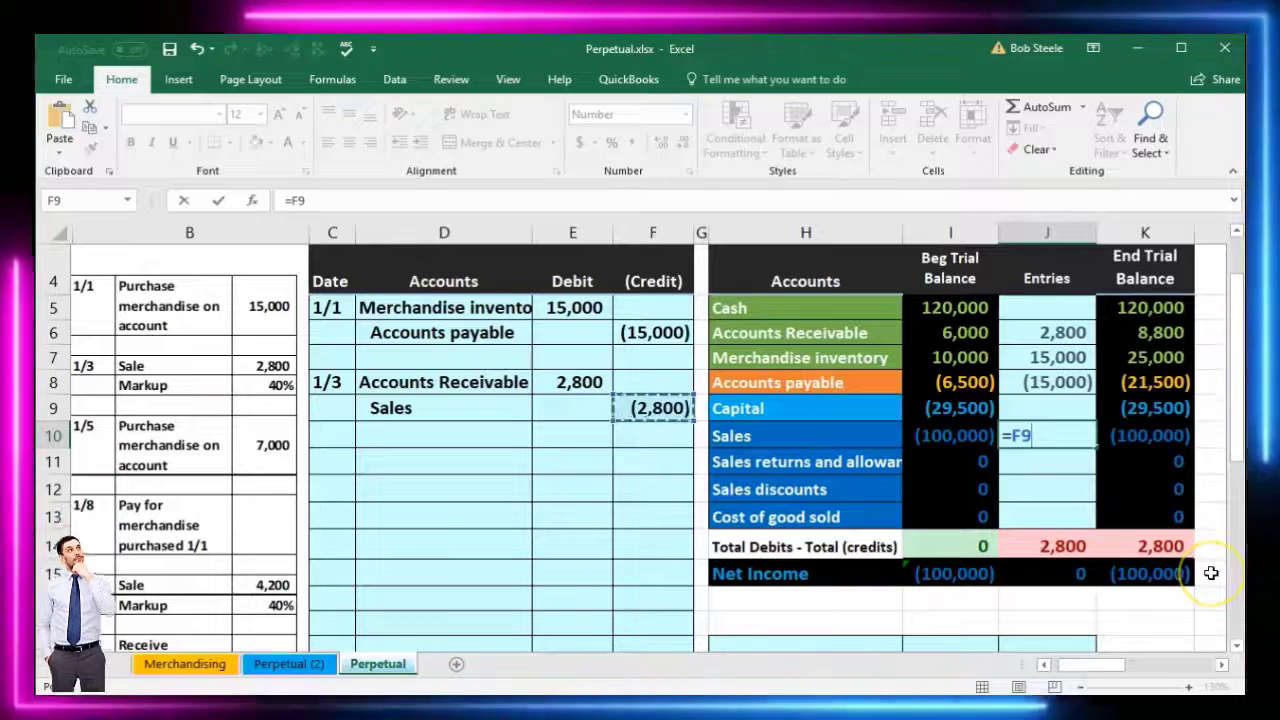
{"action": "key", "text": "Return"}
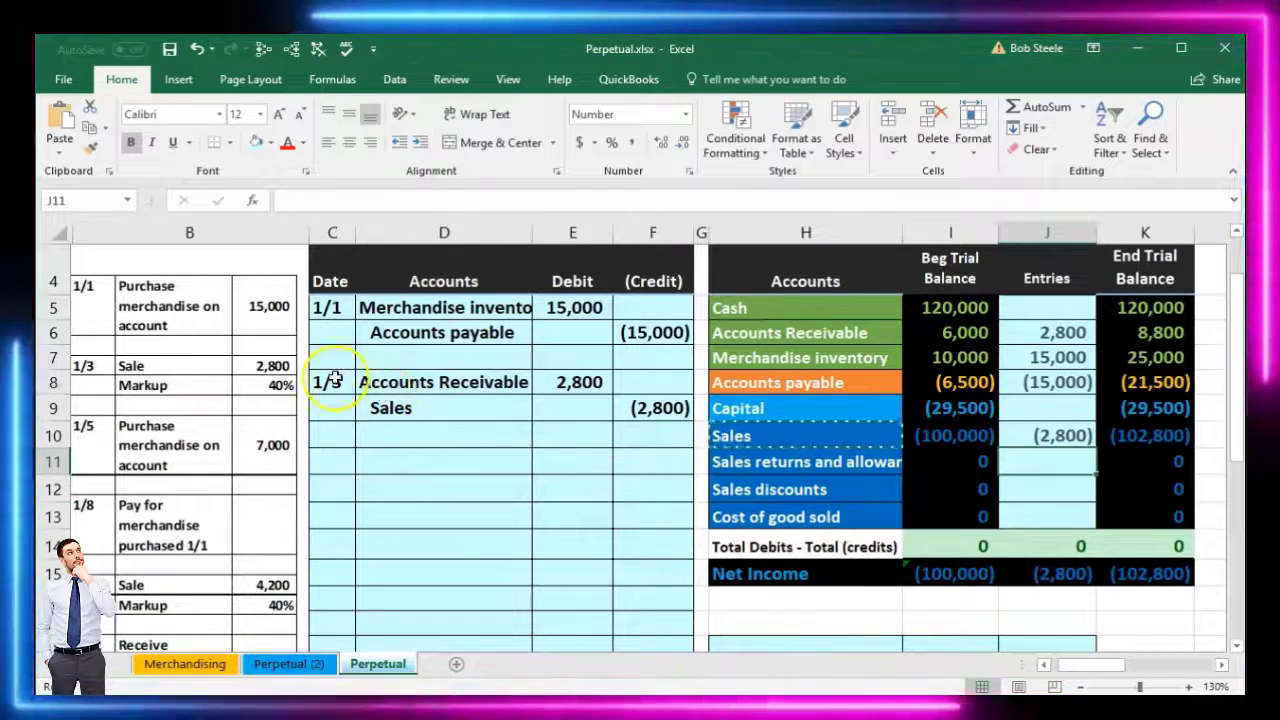
Step: Fill C8:F9, the whole 1/3 entry, with the standard green color
{"action": "left_click_drag", "start_coordinate": [333, 380], "coordinate": [636, 401]}
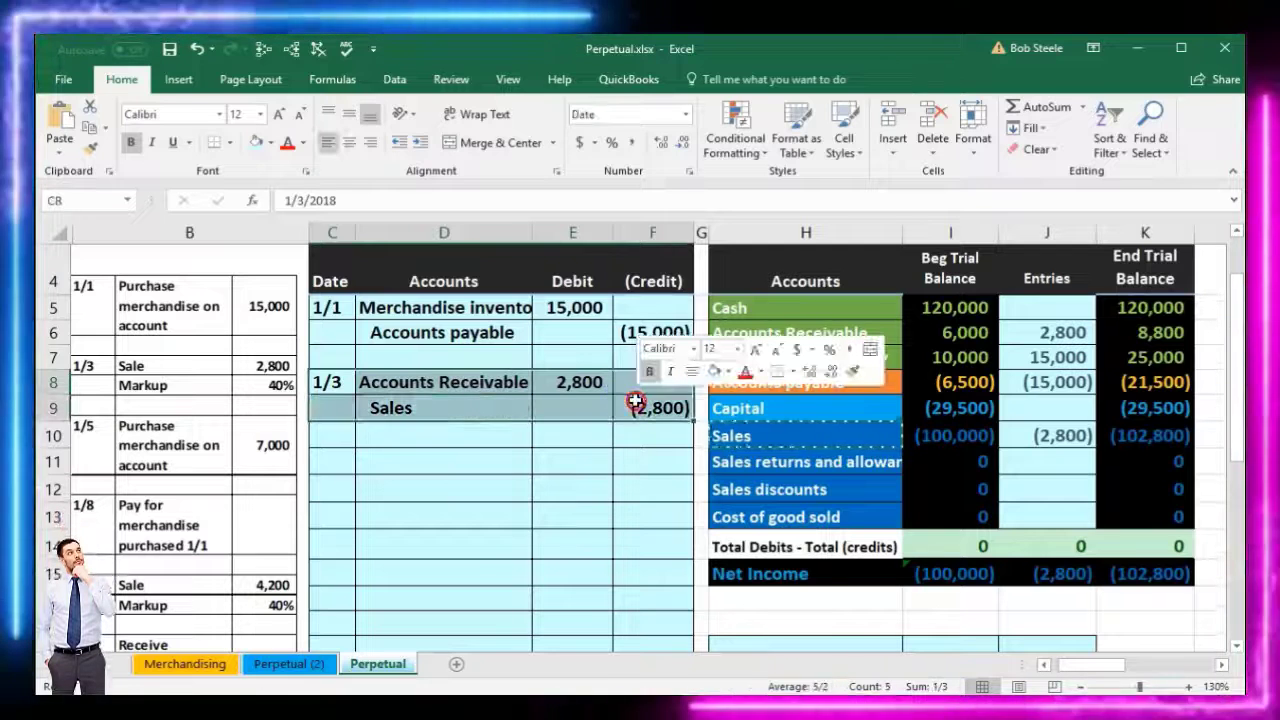
{"action": "right_click", "coordinate": [636, 401]}
{"action": "left_click", "coordinate": [726, 371]}
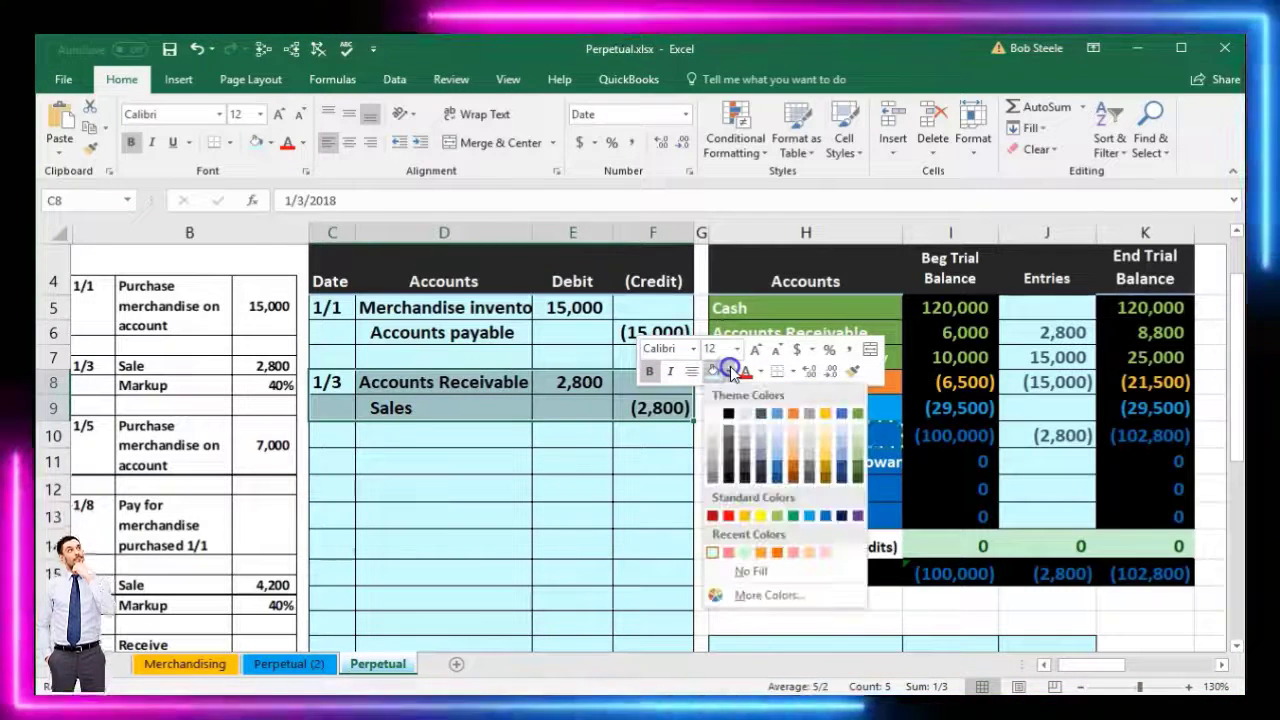
{"action": "left_click", "coordinate": [778, 518]}
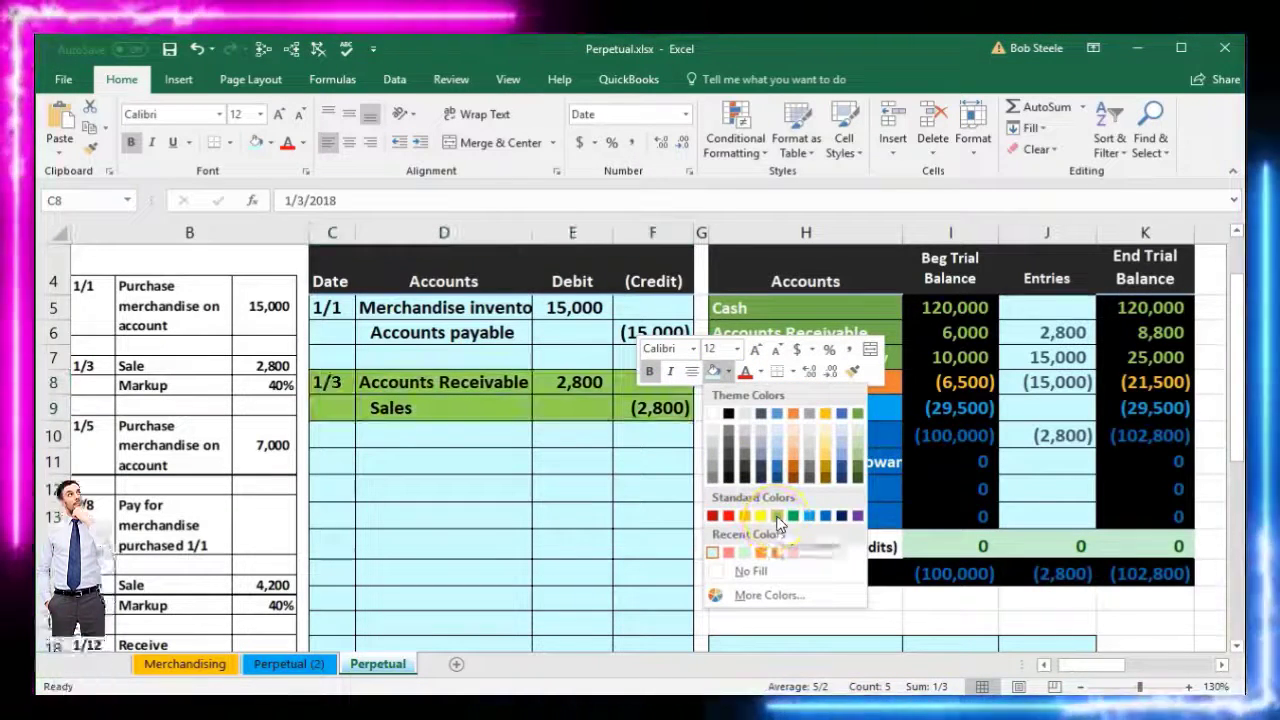
{"action": "left_click", "coordinate": [778, 518]}
{"action": "left_click", "coordinate": [545, 487]}
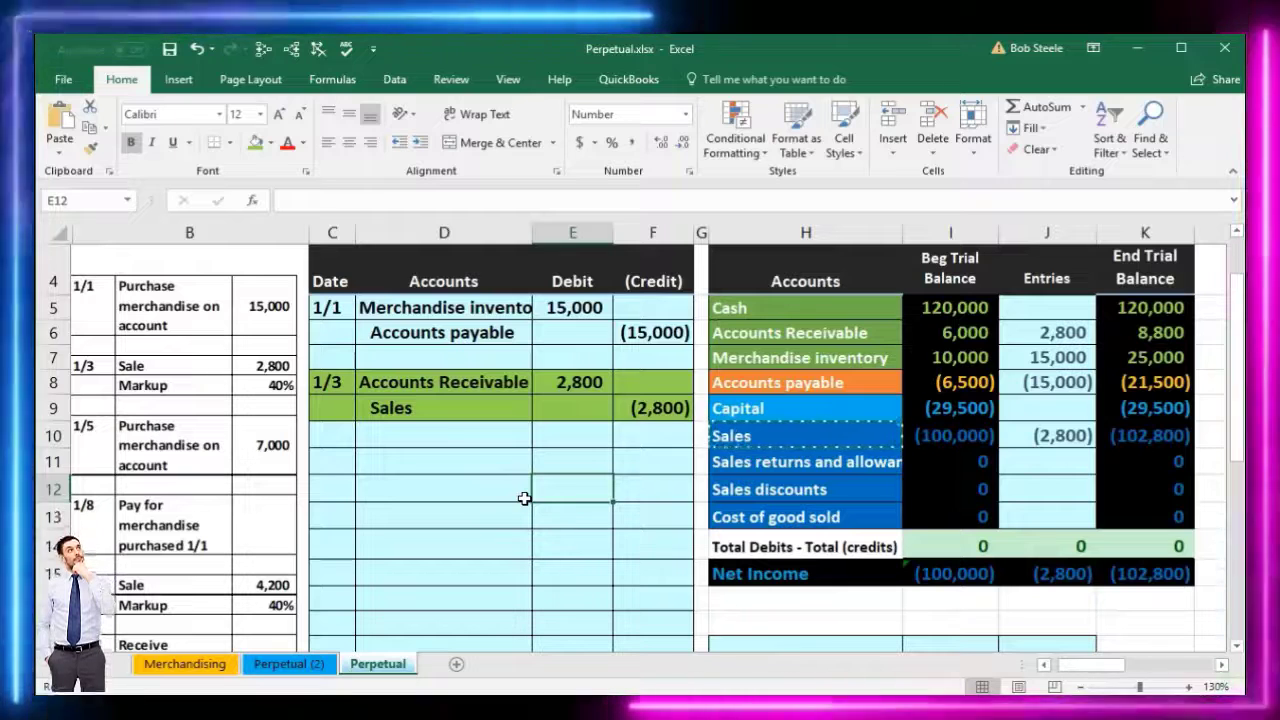
Step: Copy the Merchandise inventory account name from the trial balance
{"action": "left_click", "coordinate": [760, 360]}
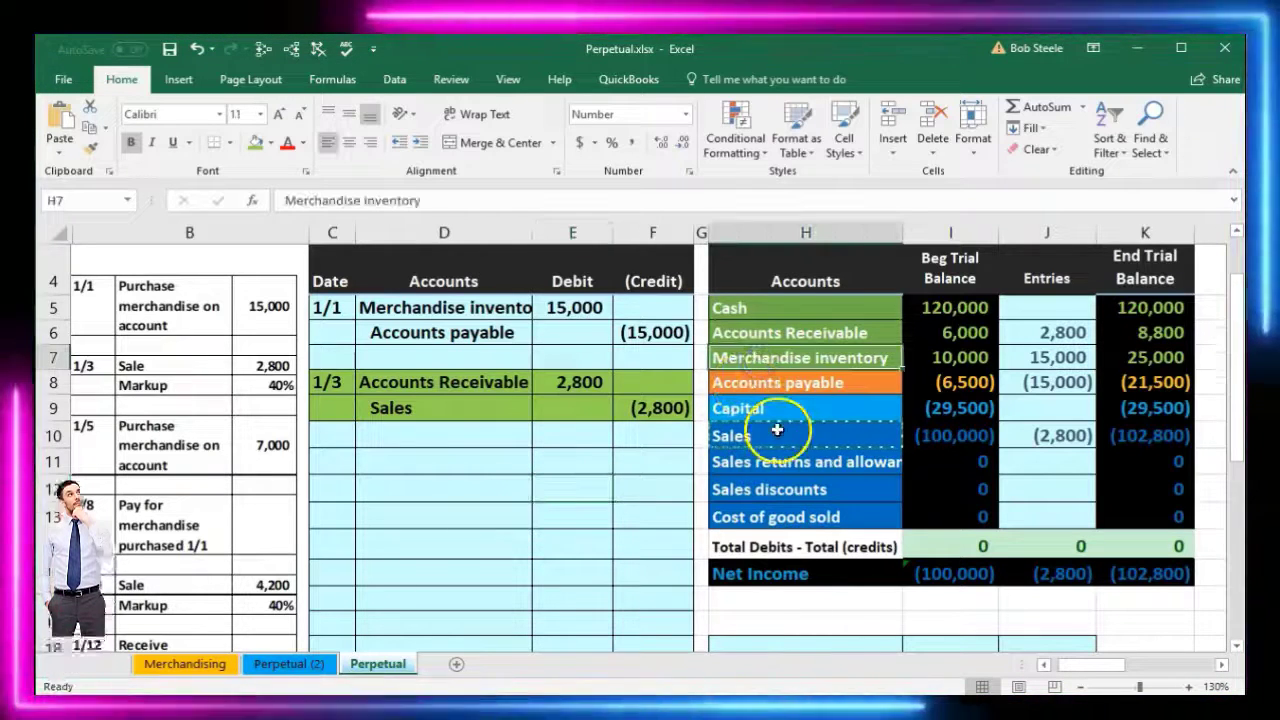
{"action": "left_click", "coordinate": [790, 518]}
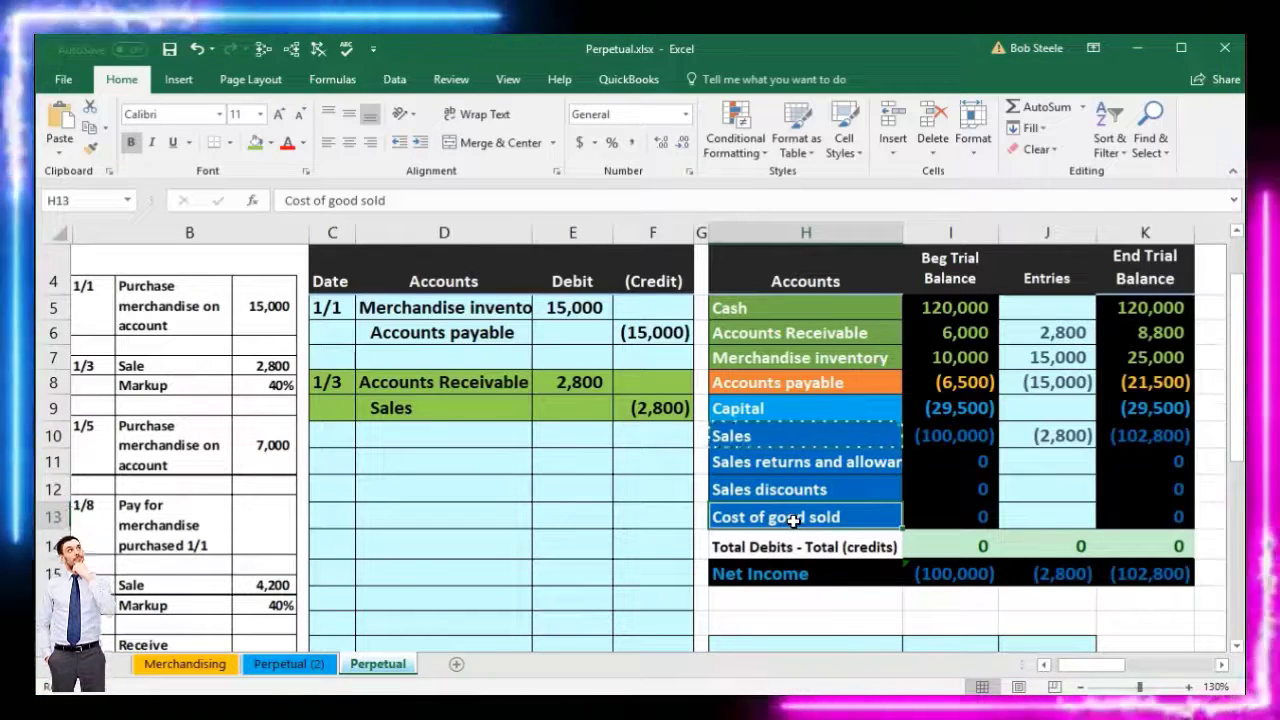
{"action": "left_click", "coordinate": [1150, 357]}
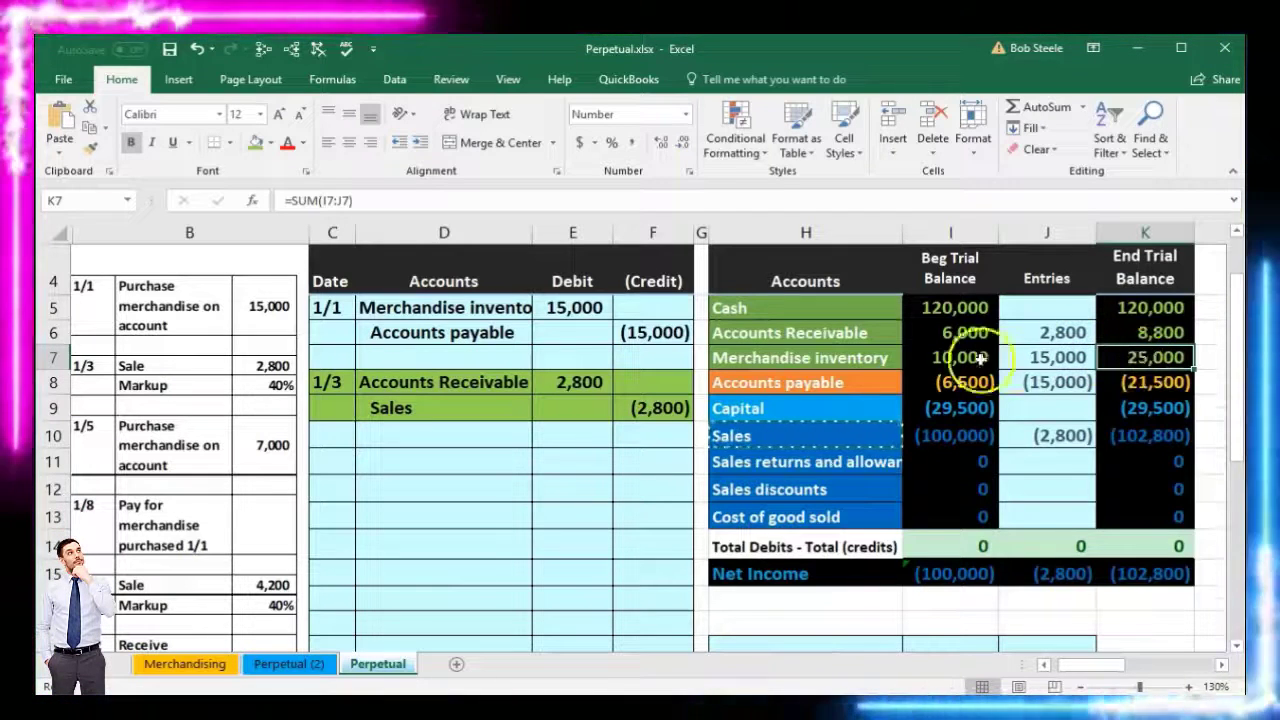
{"action": "left_click", "coordinate": [879, 357]}
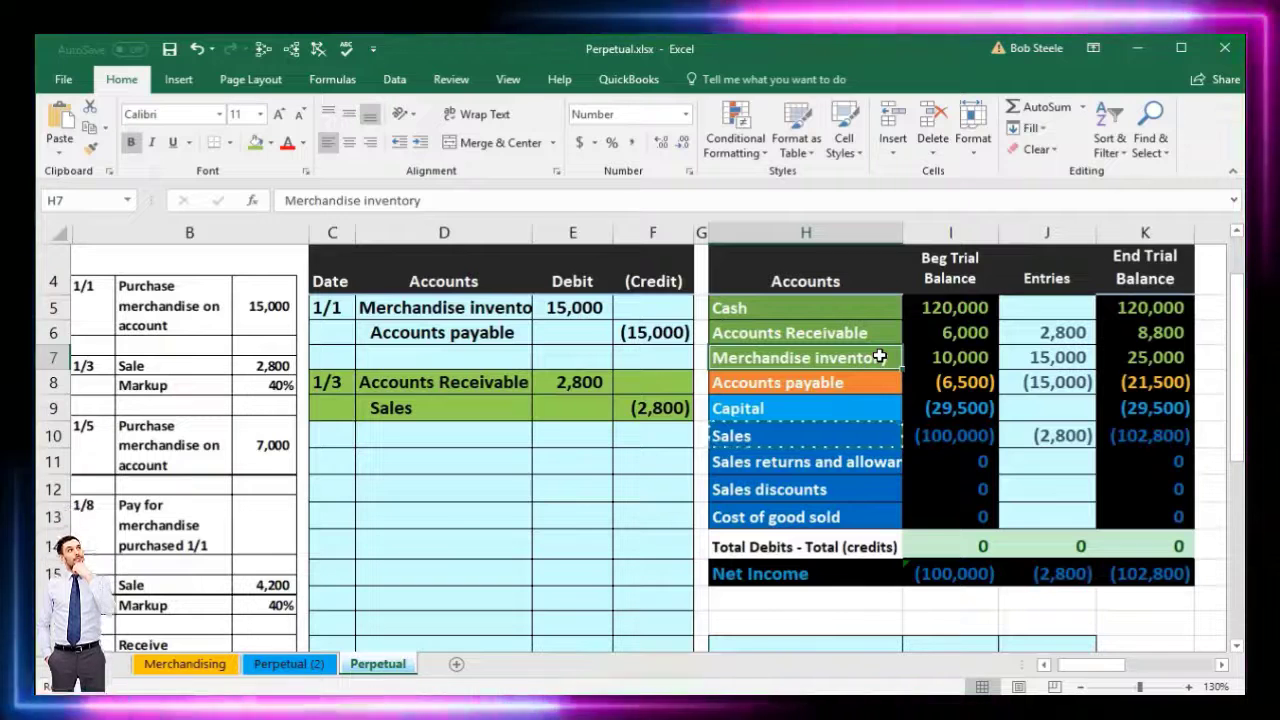
{"action": "right_click", "coordinate": [879, 357]}
{"action": "left_click", "coordinate": [925, 389]}
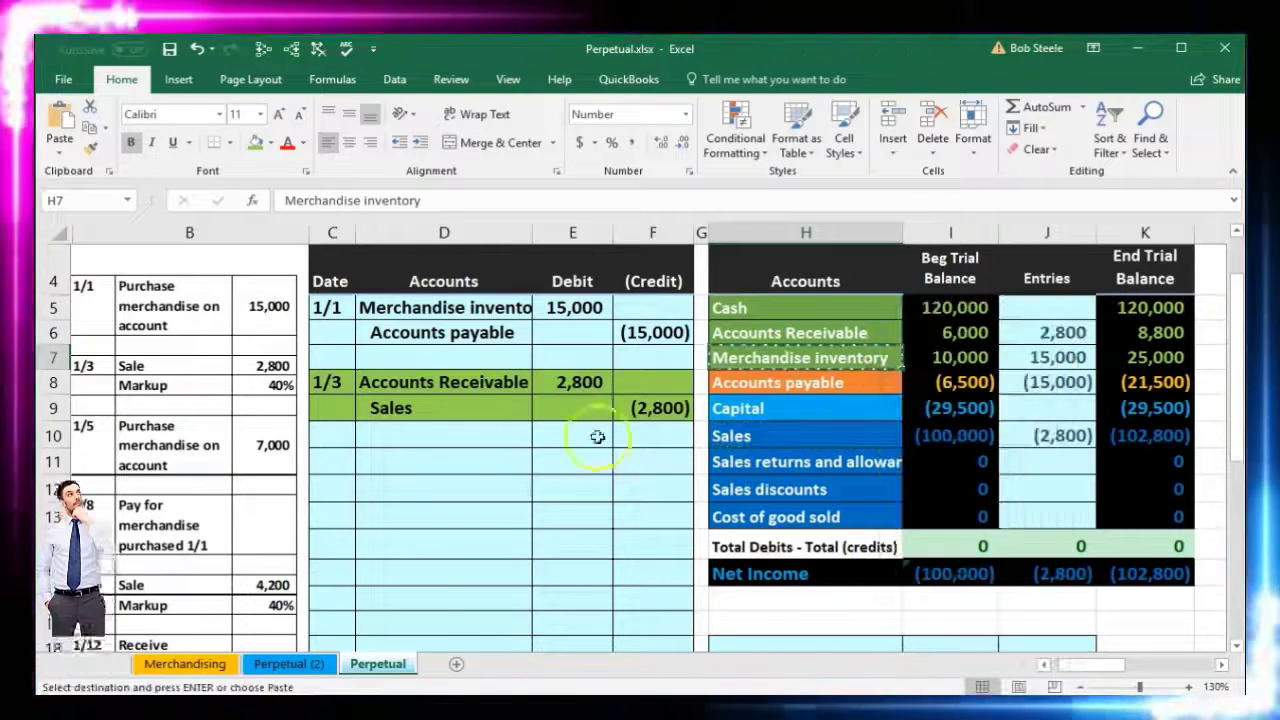
Step: Paste Merchandise inventory into D12 with an indent, then bring up Calculator for the amounts
{"action": "left_click", "coordinate": [451, 437]}
{"action": "left_click", "coordinate": [446, 460]}
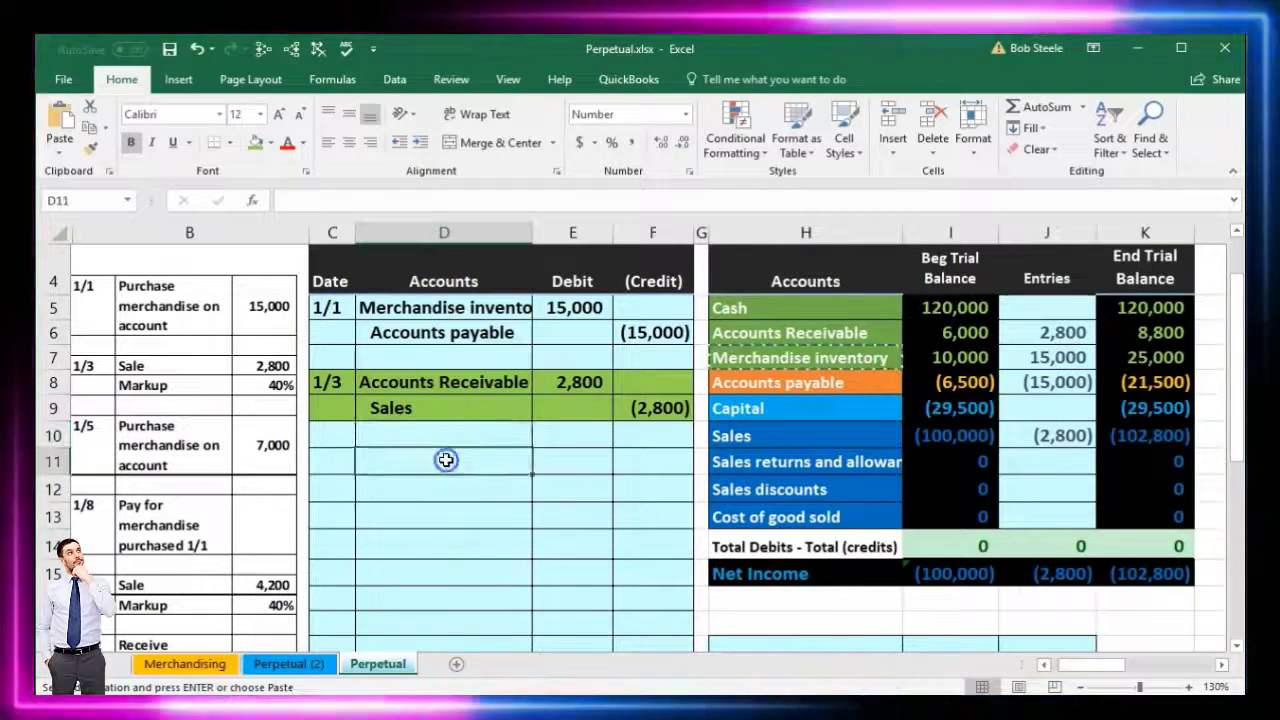
{"action": "left_click", "coordinate": [440, 490]}
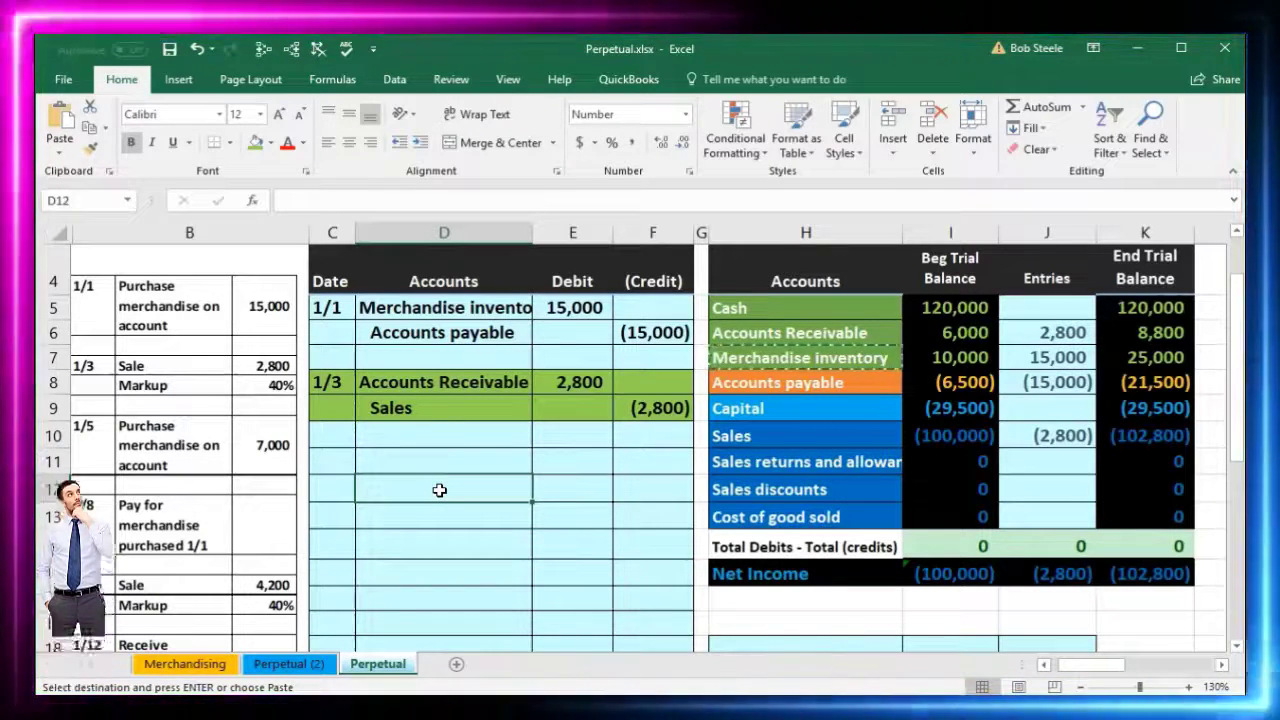
{"action": "right_click", "coordinate": [440, 490]}
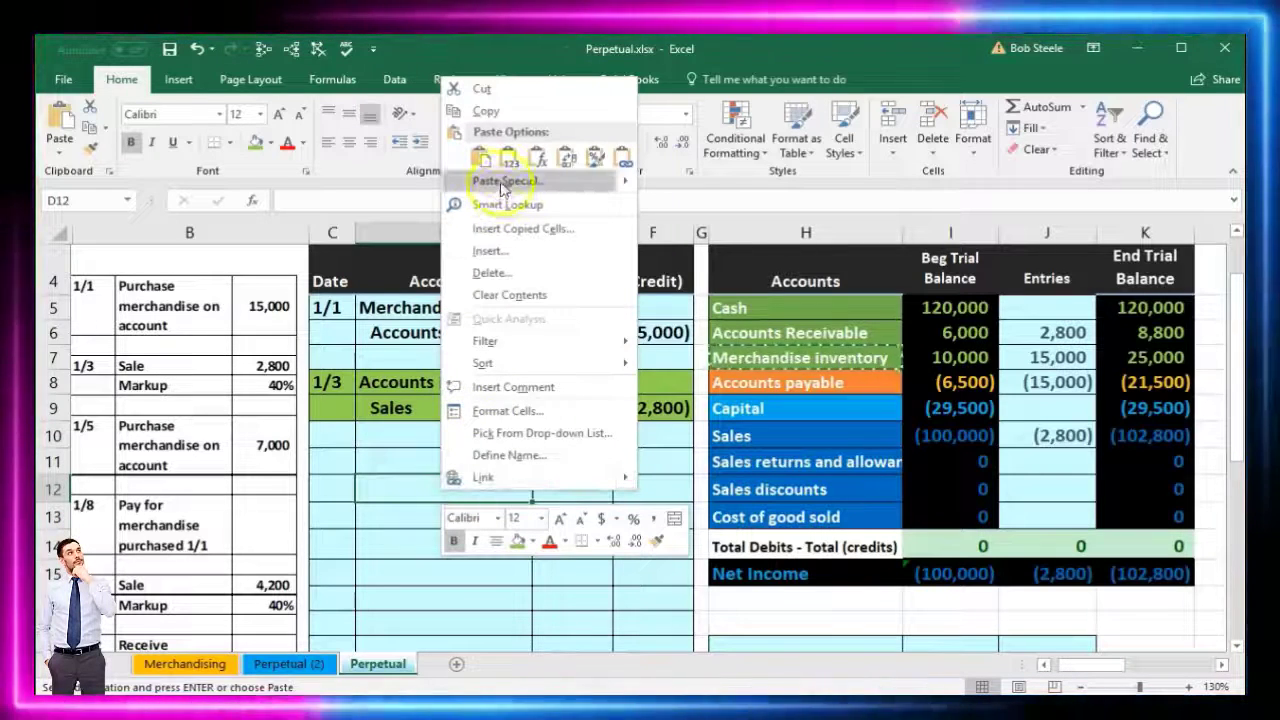
{"action": "left_click", "coordinate": [503, 168]}
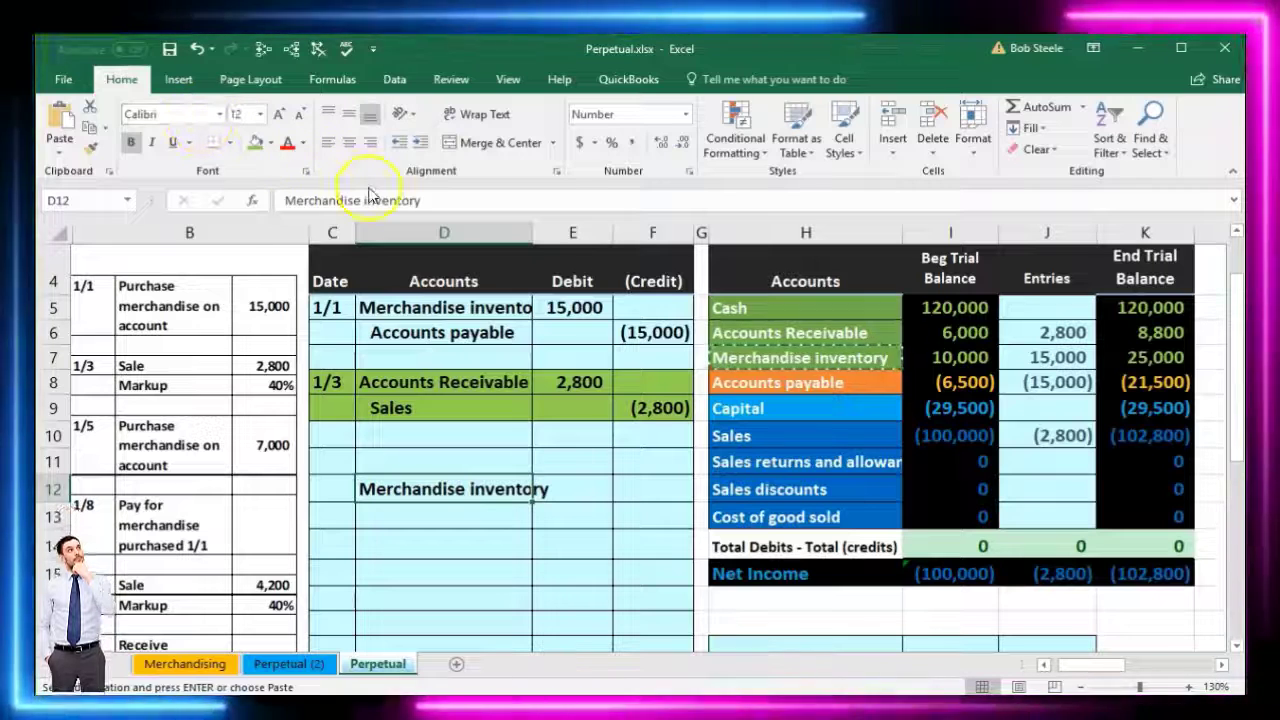
{"action": "left_click", "coordinate": [418, 145]}
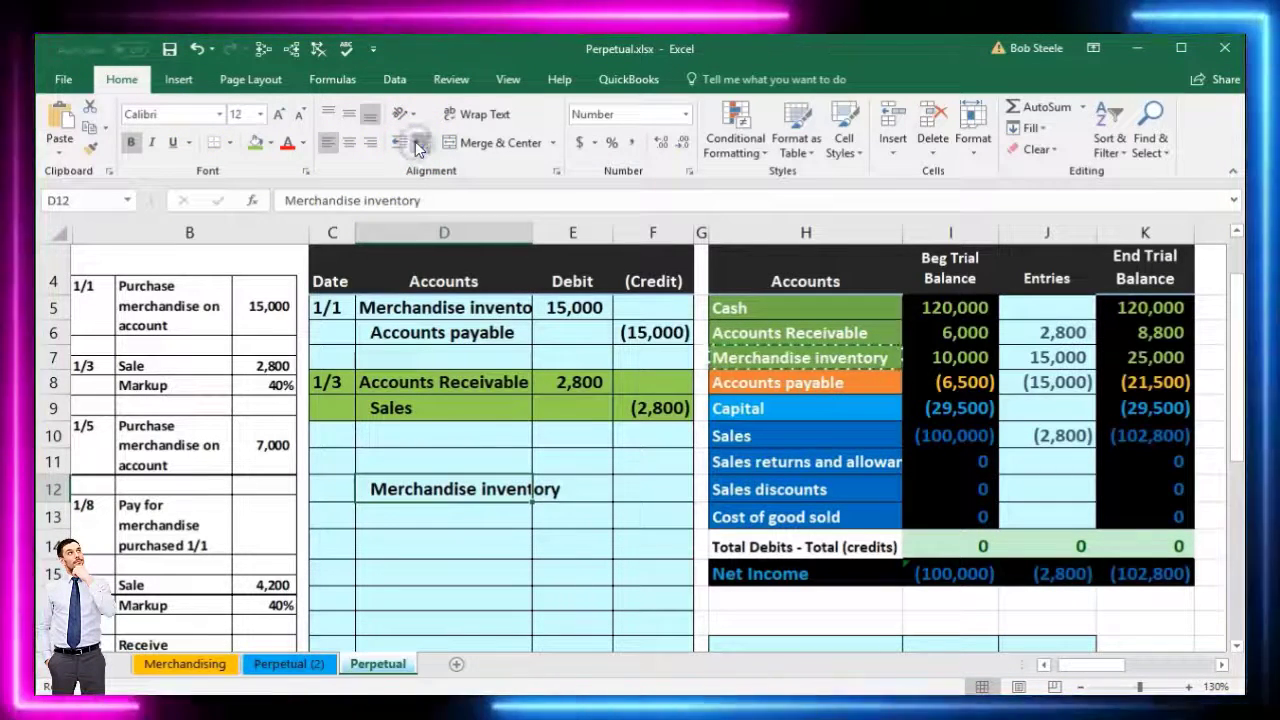
{"action": "left_click", "coordinate": [640, 491]}
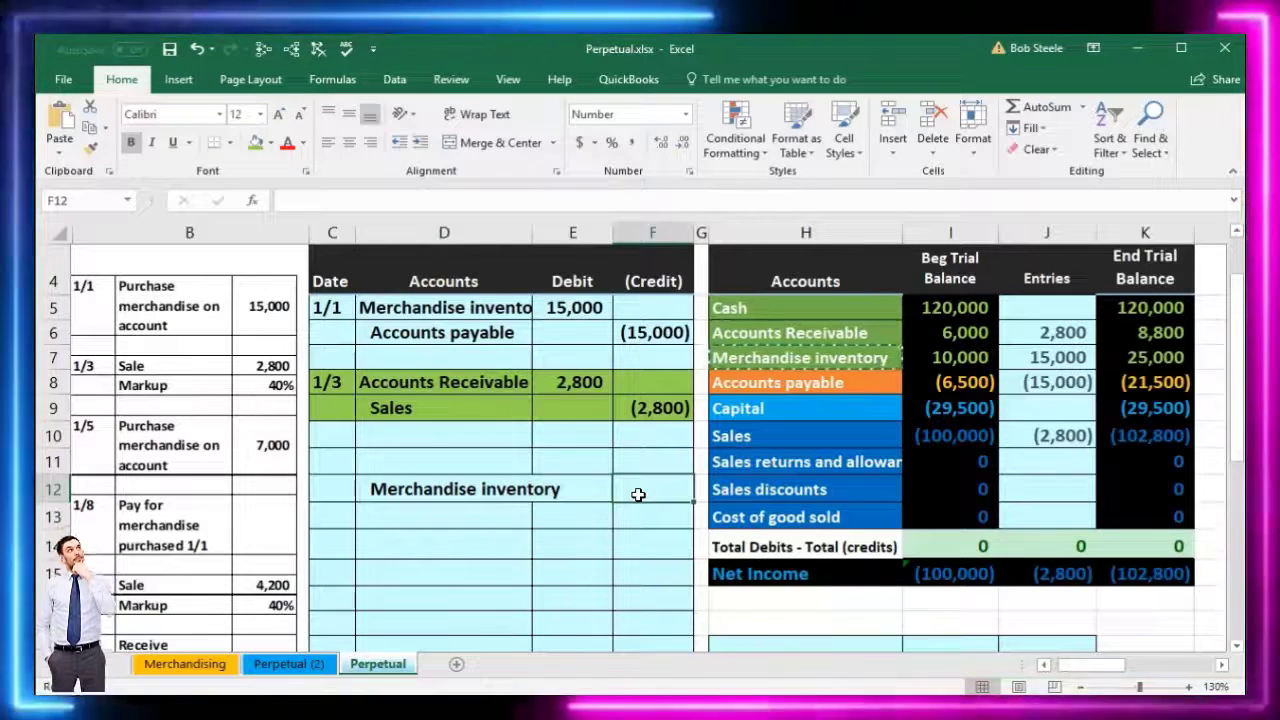
{"action": "left_click", "coordinate": [976, 15]}
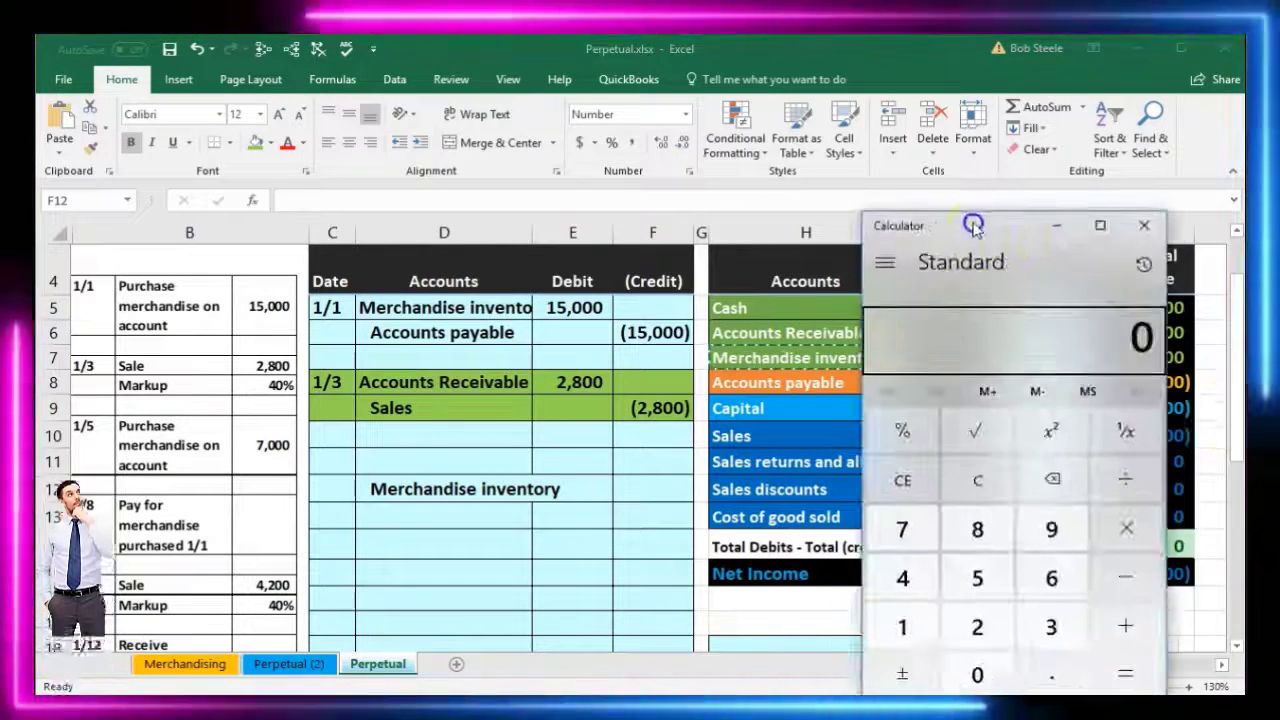
Step: Set Calculator aside and enter 2,800 in J18 and the 1,000 cost in J20
{"action": "left_click_drag", "start_coordinate": [974, 228], "coordinate": [799, 208]}
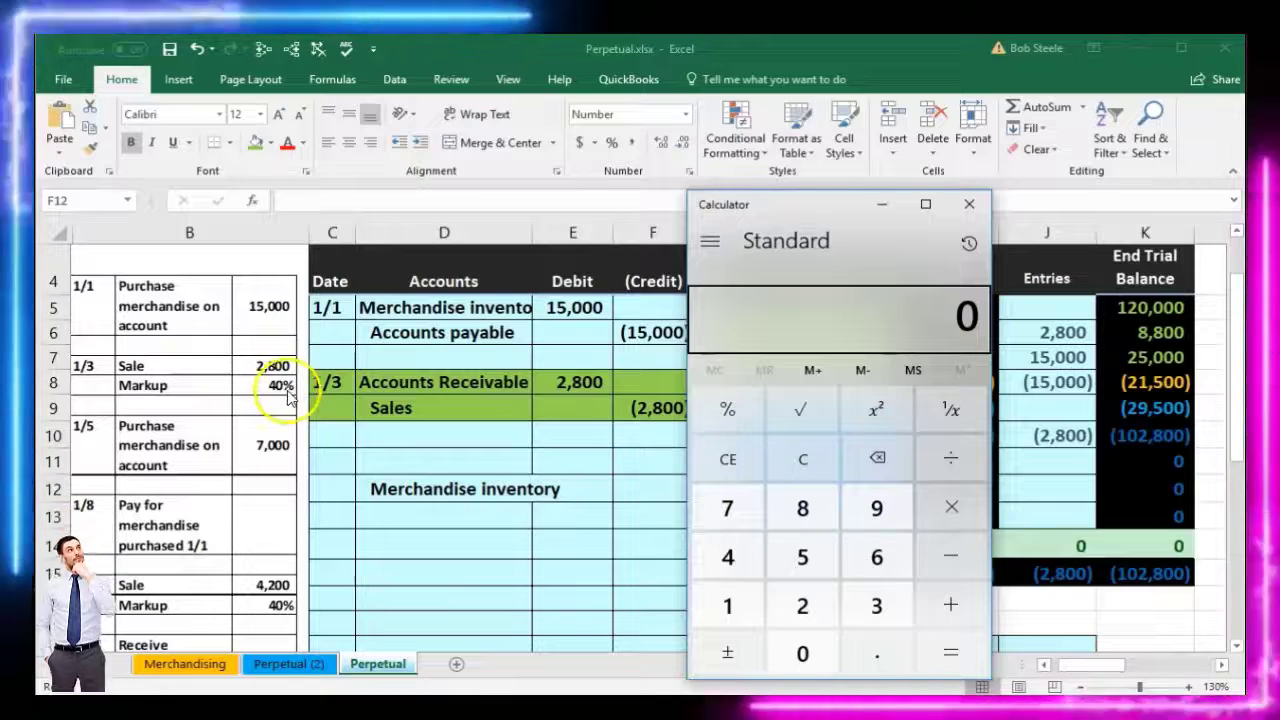
{"action": "key", "text": "alt+Tab"}
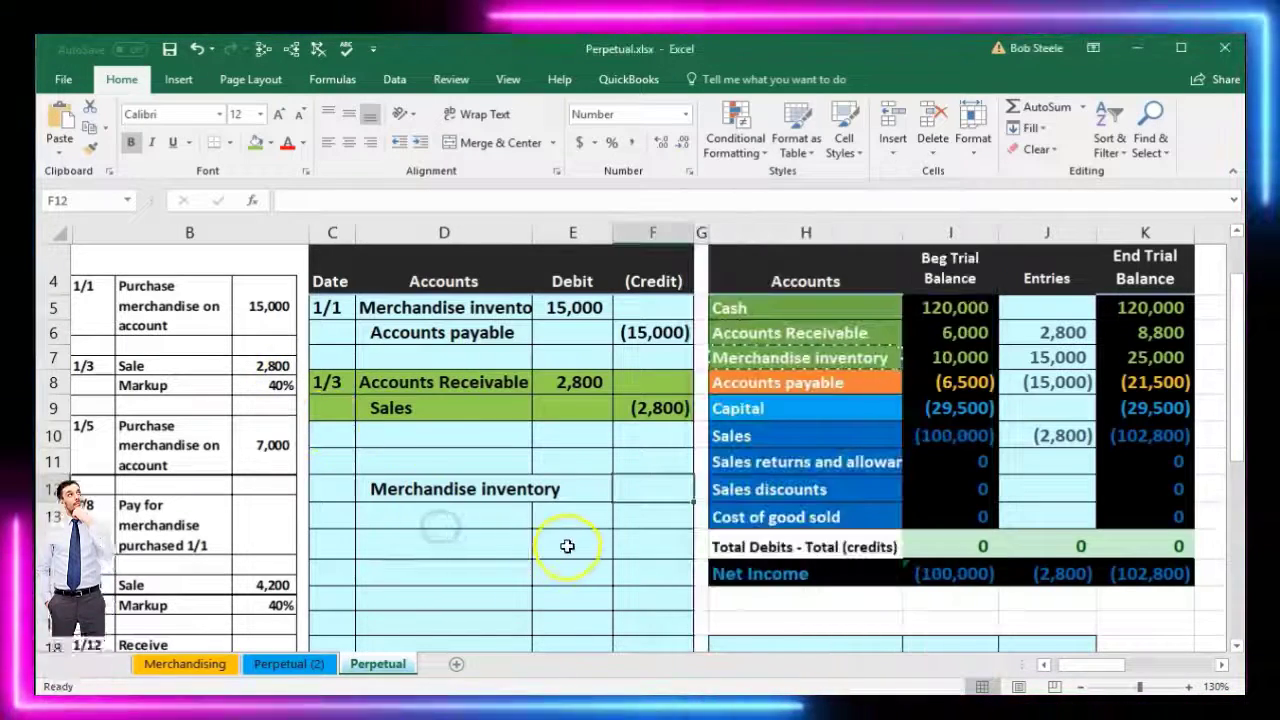
{"action": "scroll", "coordinate": [567, 546], "scroll_direction": "down", "scroll_amount": 1}
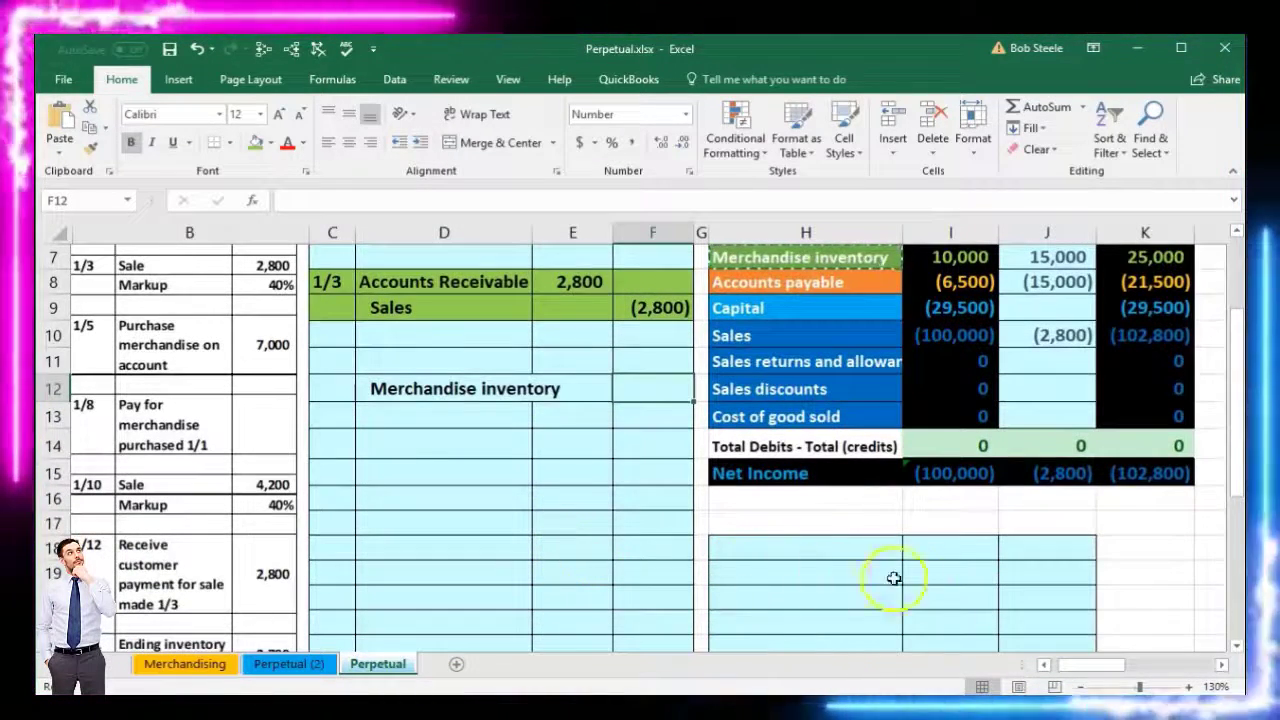
{"action": "left_click", "coordinate": [1022, 540]}
{"action": "type", "text": "2800"}
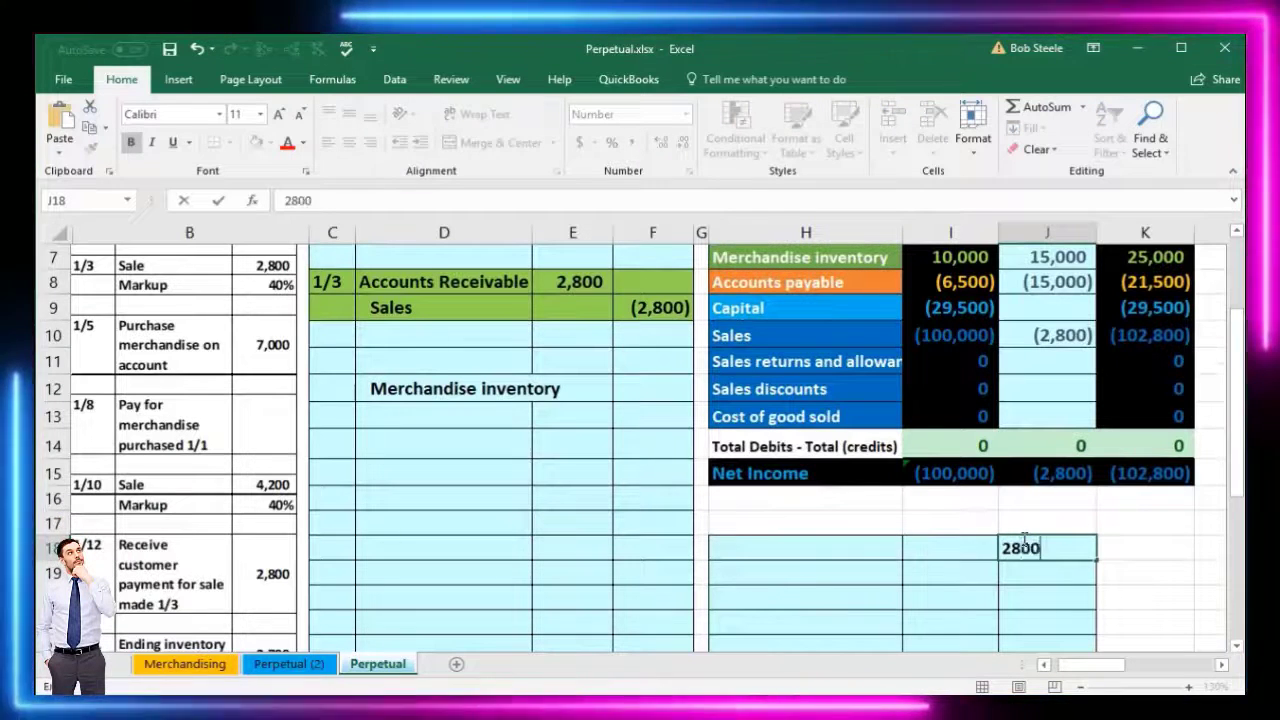
{"action": "key", "text": "Return"}
{"action": "key", "text": "Down"}
{"action": "key", "text": "Left"}
{"action": "key", "text": "Right"}
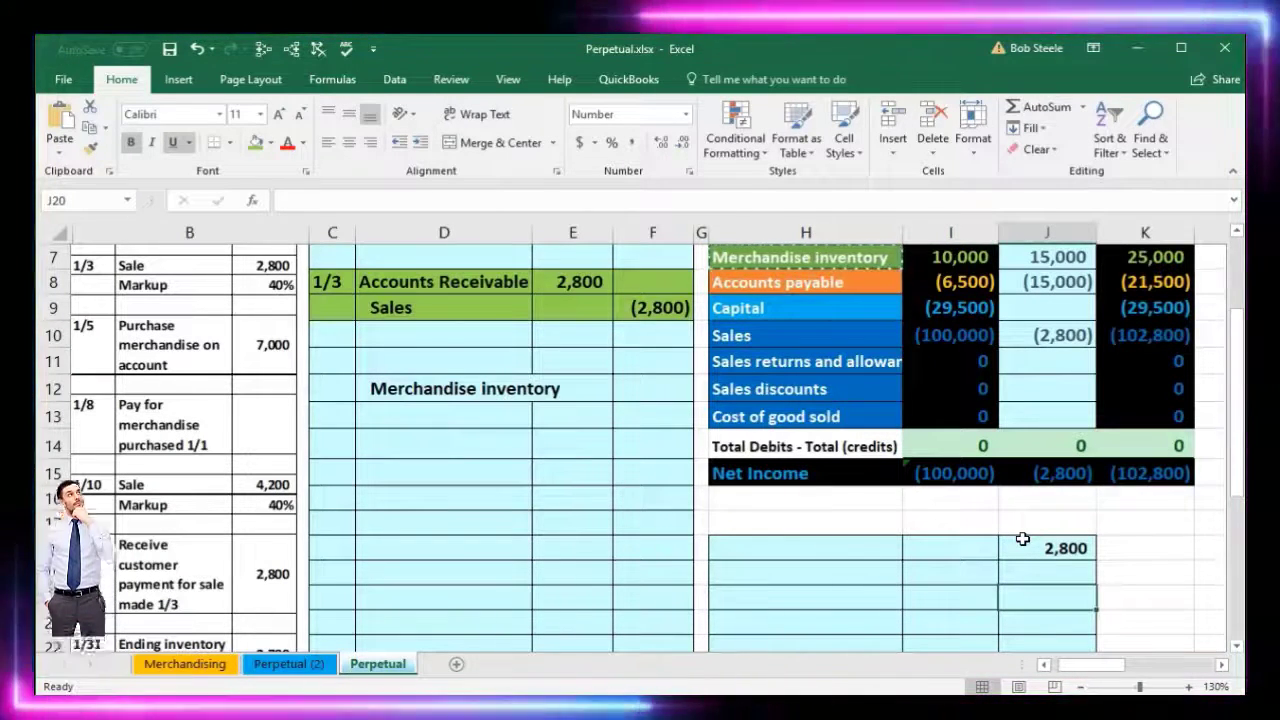
{"action": "type", "text": "1000"}
{"action": "key", "text": "Return"}
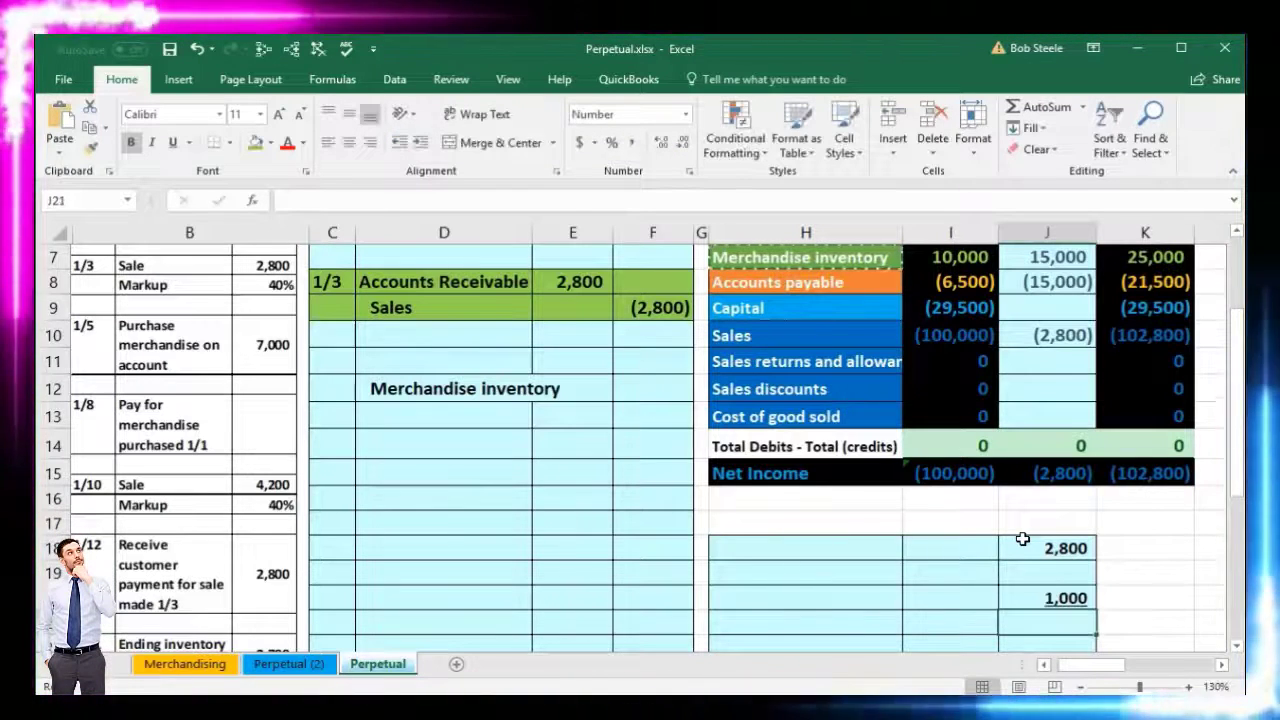
Step: Enter the markup rate in J21, displayed as 0.40
{"action": "scroll", "coordinate": [1022, 539], "scroll_direction": "down", "scroll_amount": 1}
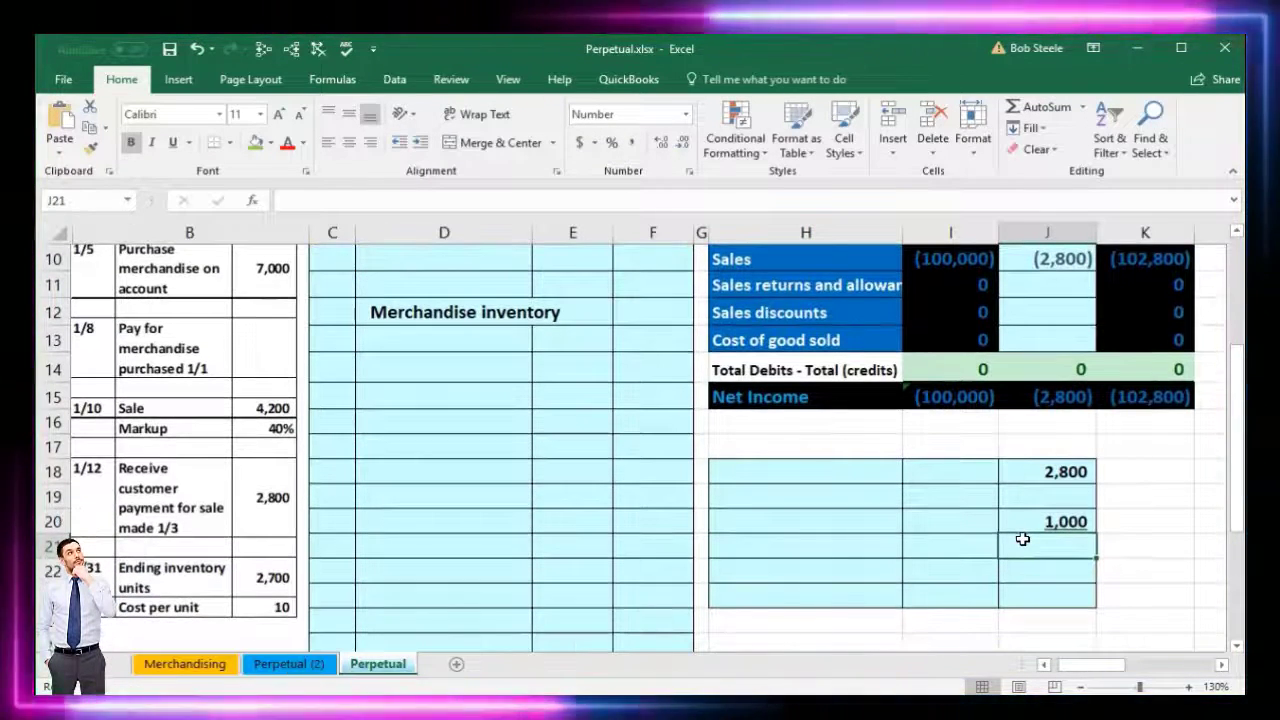
{"action": "type", "text": "0"}
{"action": "key", "text": "Return"}
{"action": "left_click", "coordinate": [1022, 539]}
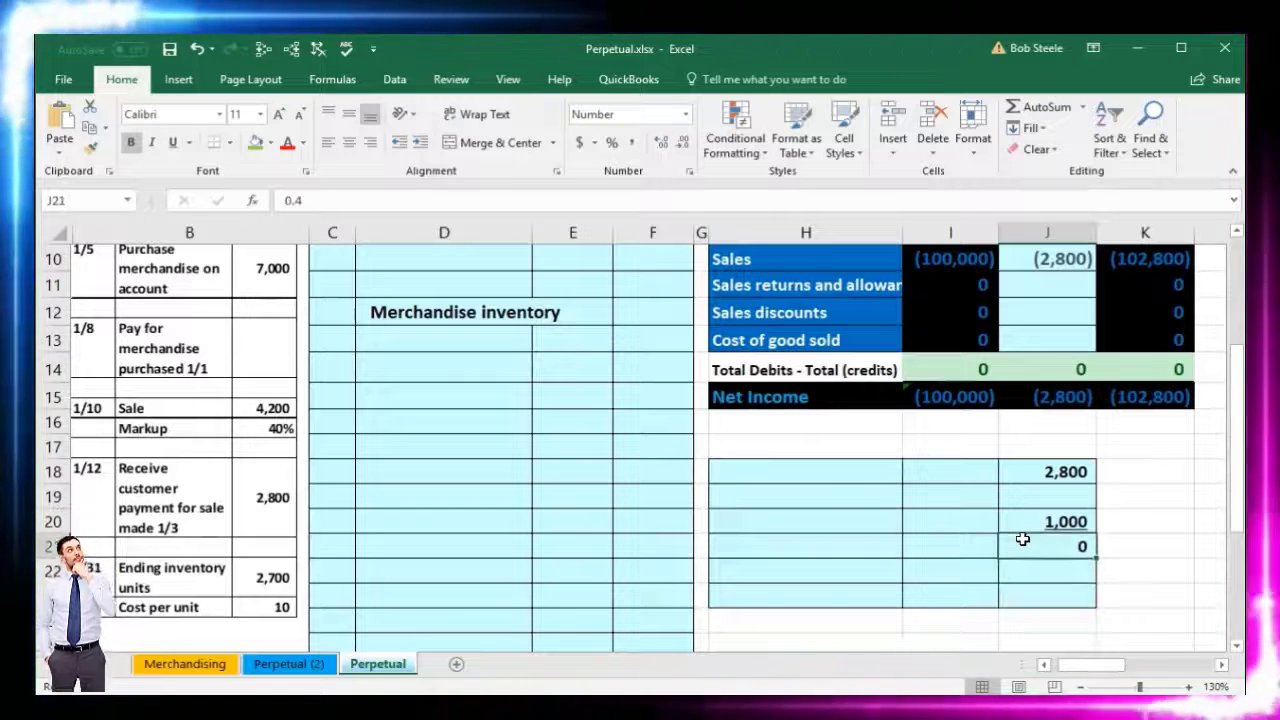
{"action": "left_click", "coordinate": [656, 143]}
{"action": "left_click", "coordinate": [656, 143]}
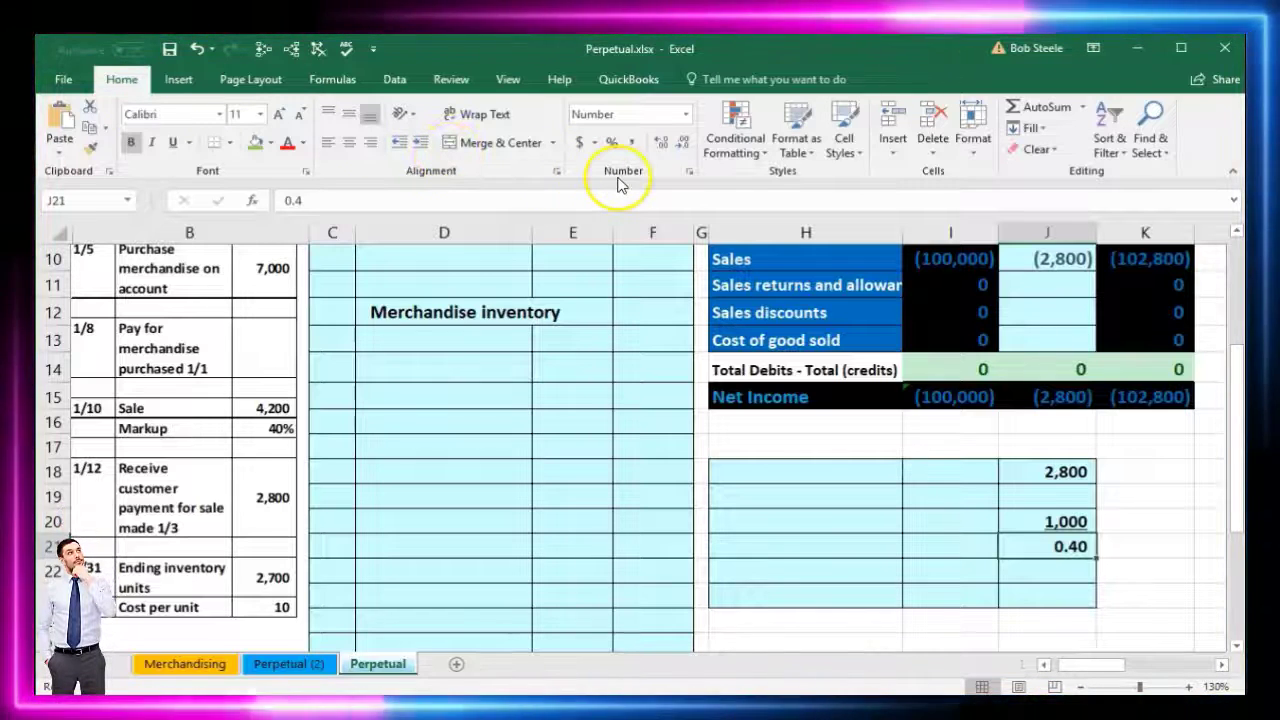
Step: Compute the 400 markup in J22 with =J20*J21
{"action": "left_click", "coordinate": [1054, 567]}
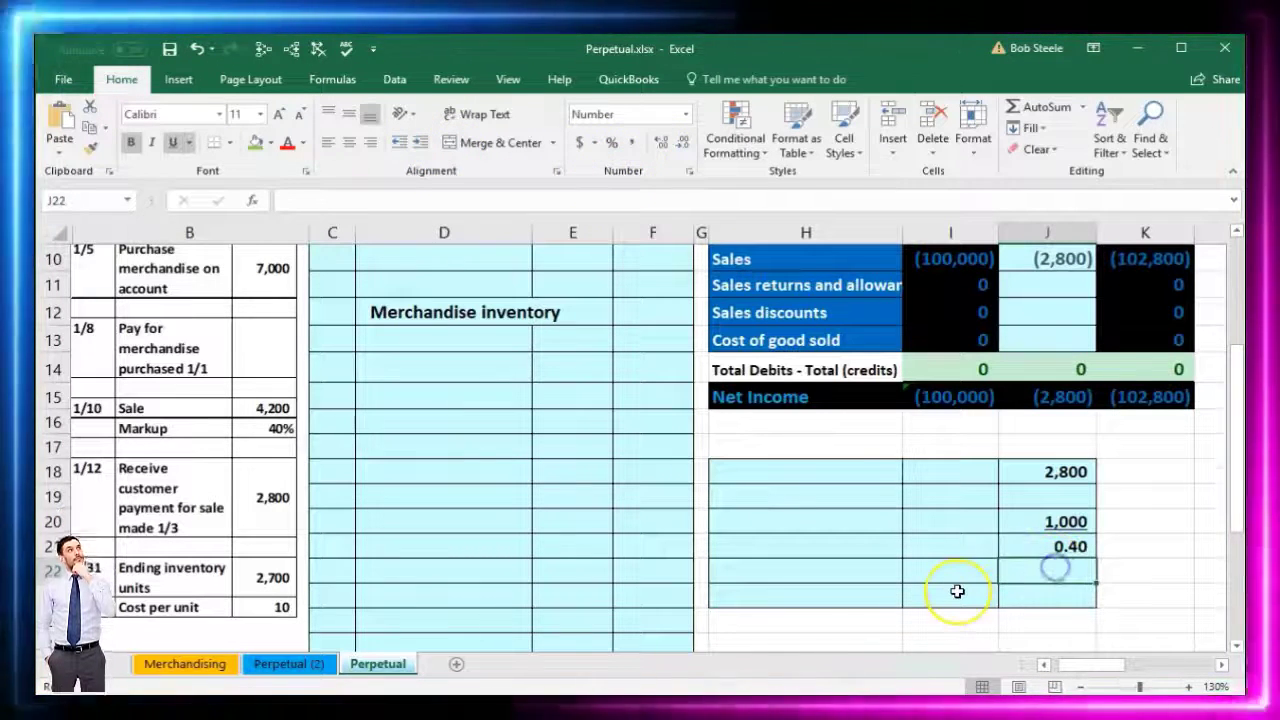
{"action": "type", "text": "="}
{"action": "key", "text": "Up"}
{"action": "key", "text": "Up"}
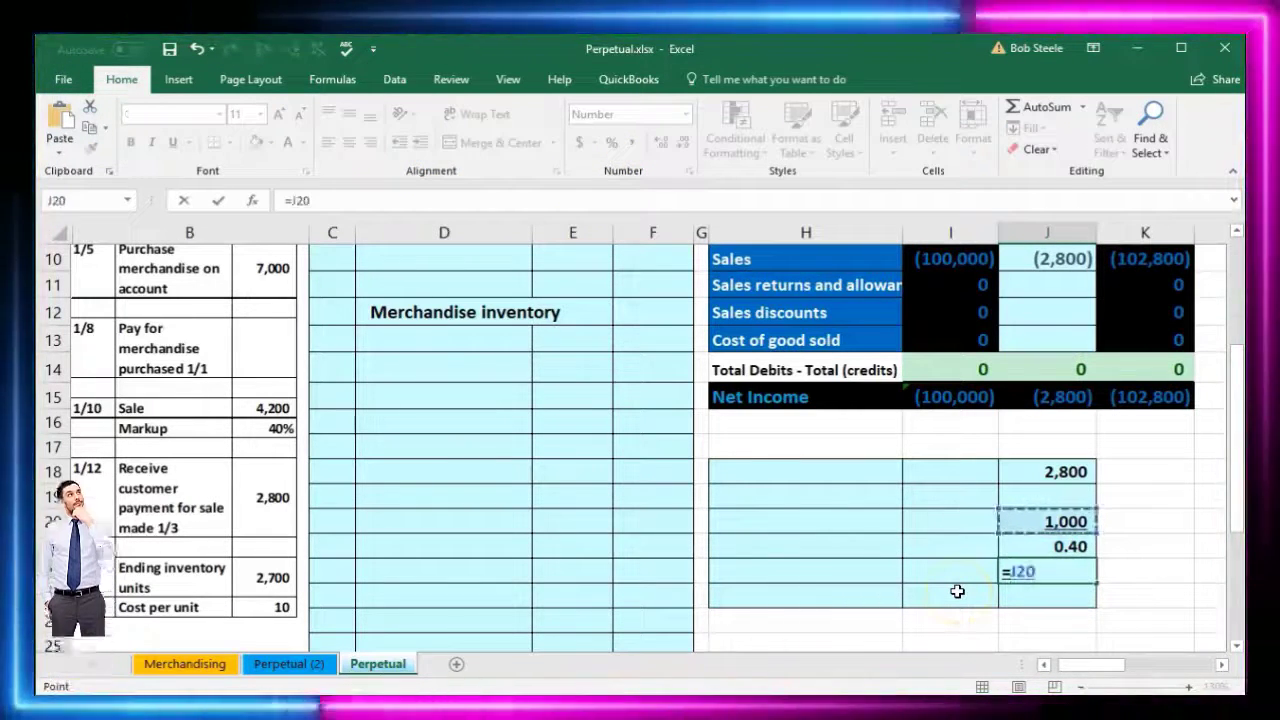
{"action": "type", "text": "*"}
{"action": "key", "text": "Up"}
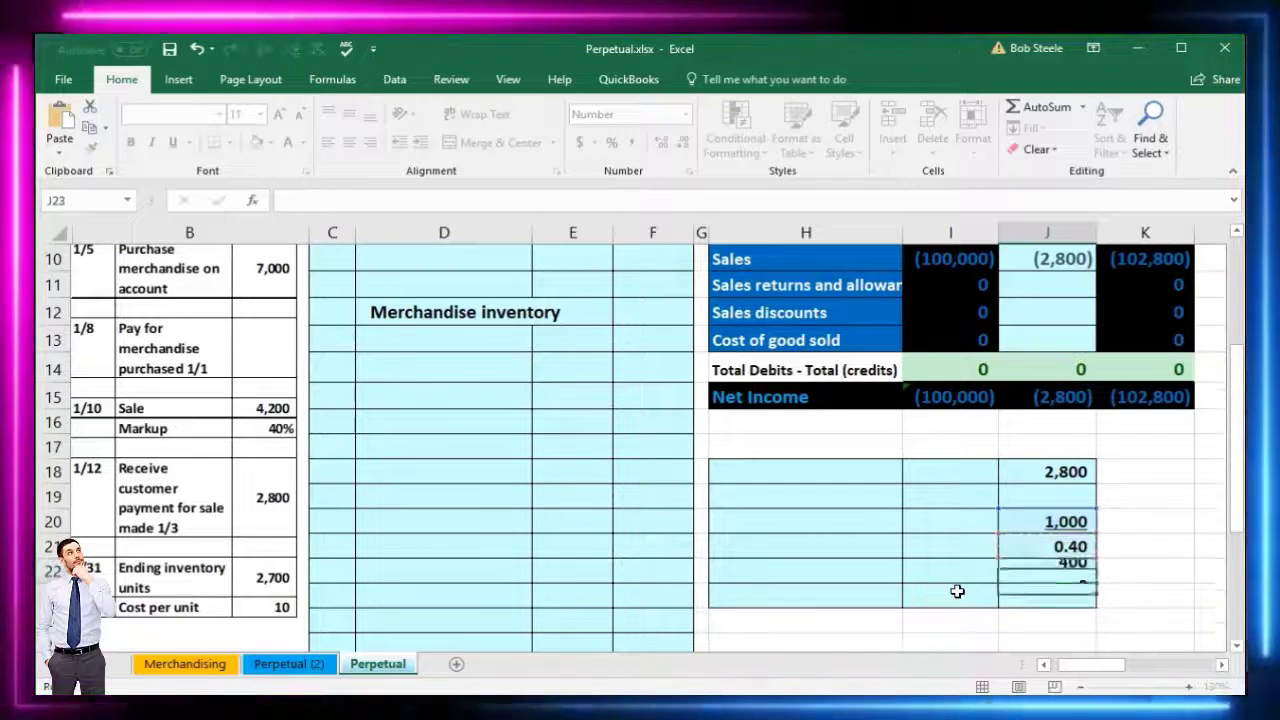
{"action": "key", "text": "Return"}
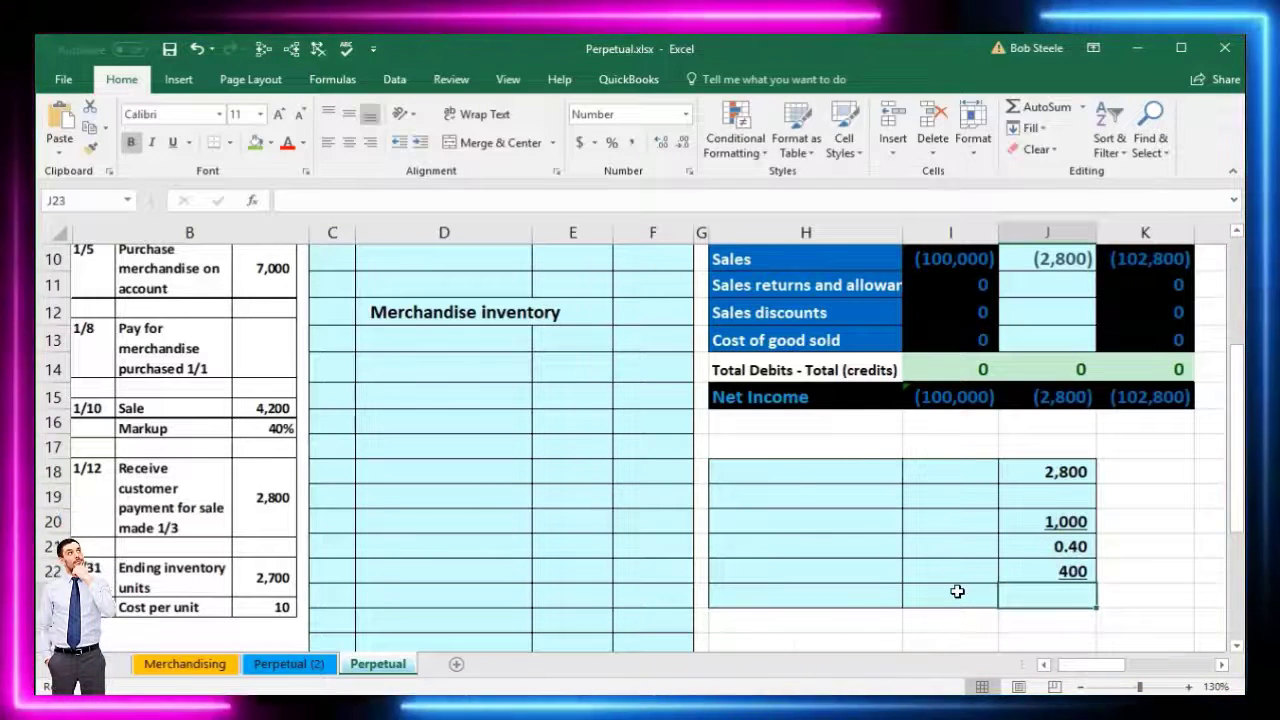
Step: Total cost plus markup in J23 with =J20+J22, giving 1,400
{"action": "type", "text": "="}
{"action": "key", "text": "Up"}
{"action": "key", "text": "Up"}
{"action": "key", "text": "Up"}
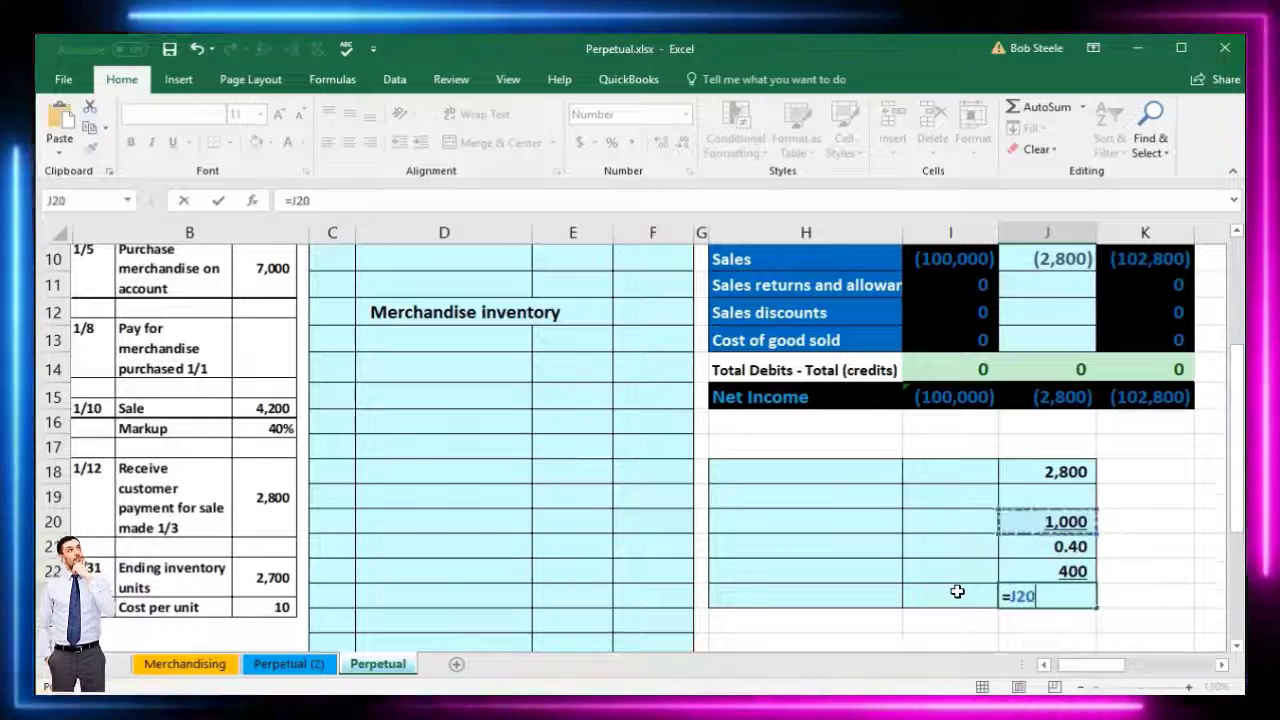
{"action": "type", "text": "+"}
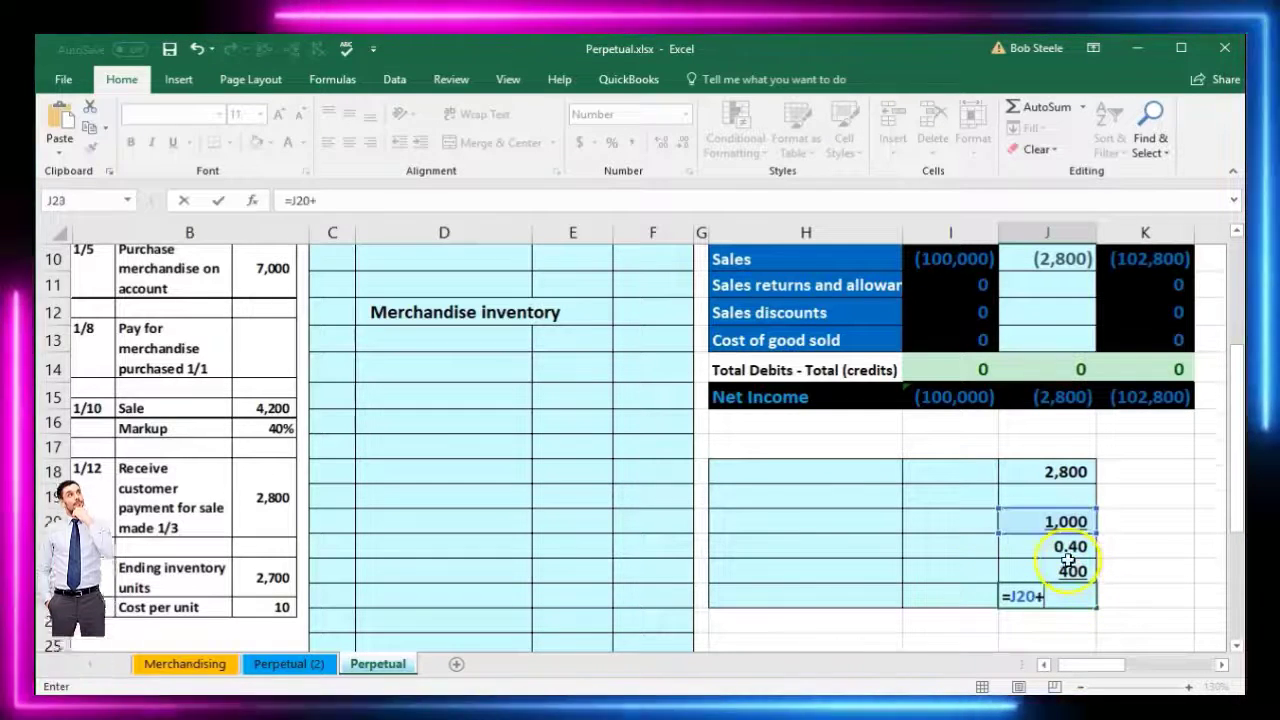
{"action": "left_click", "coordinate": [1068, 568]}
{"action": "key", "text": "Return"}
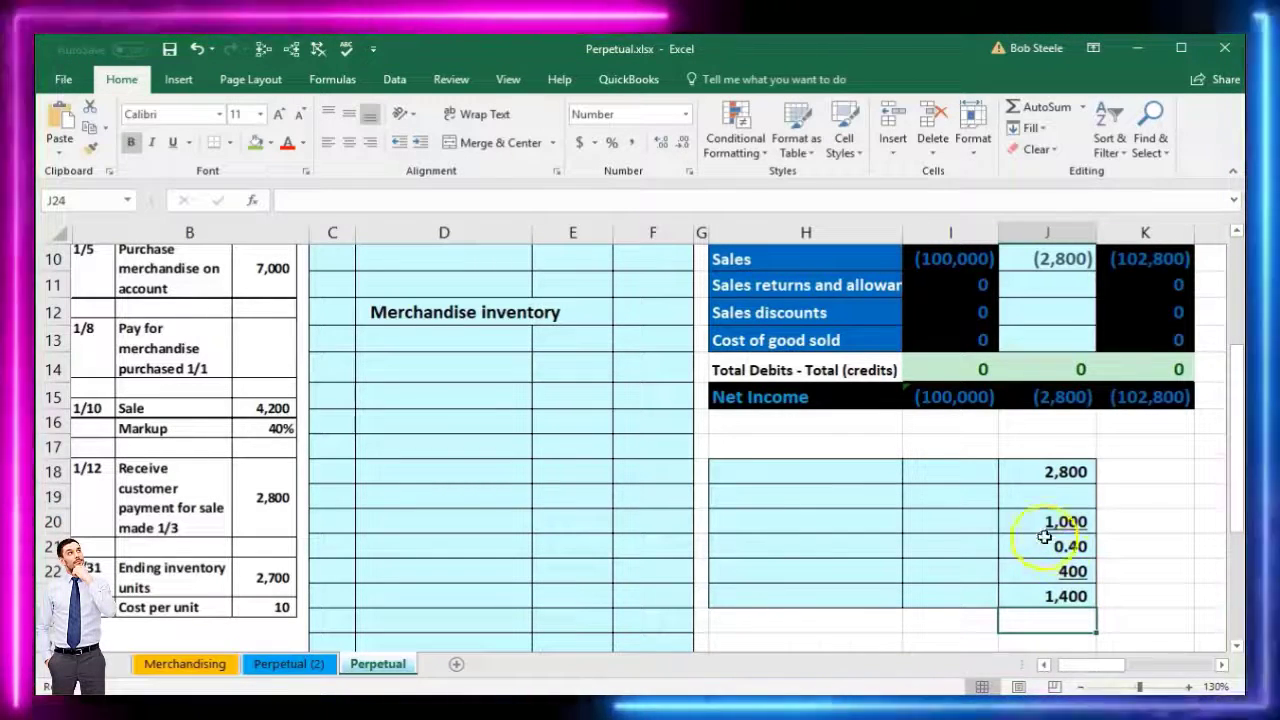
{"action": "left_click", "coordinate": [1047, 518]}
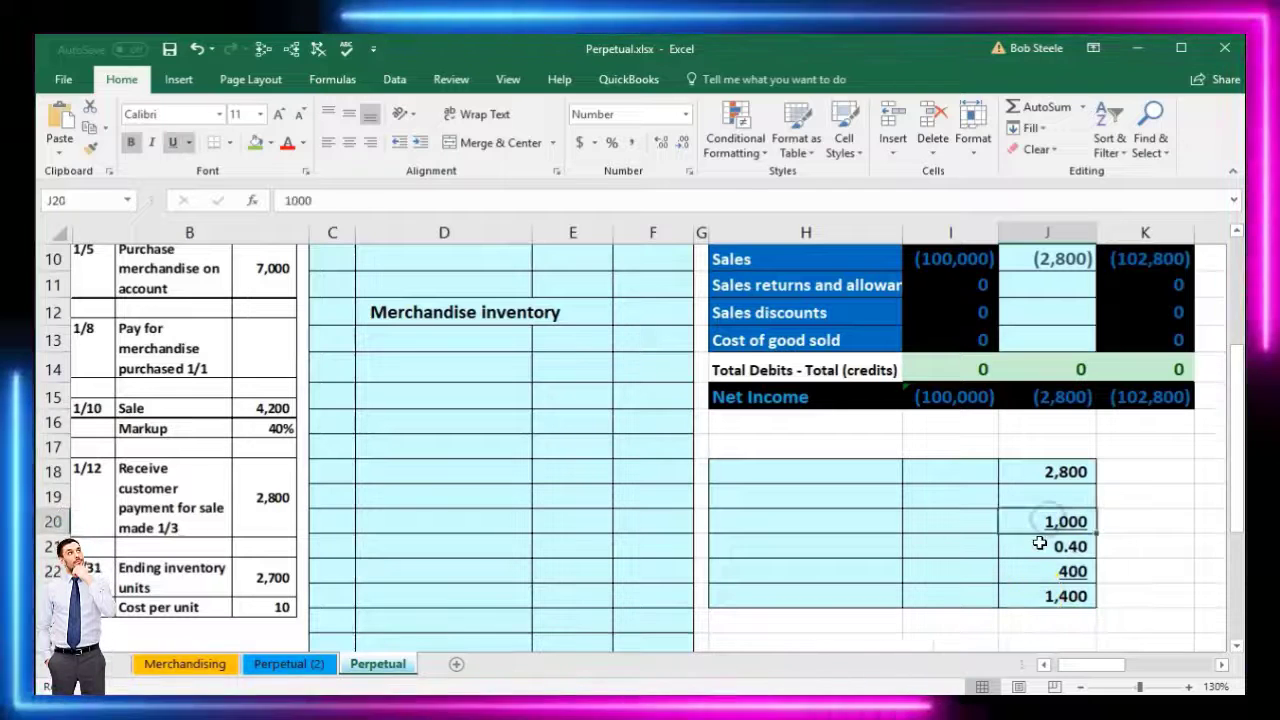
{"action": "left_click", "coordinate": [1041, 596]}
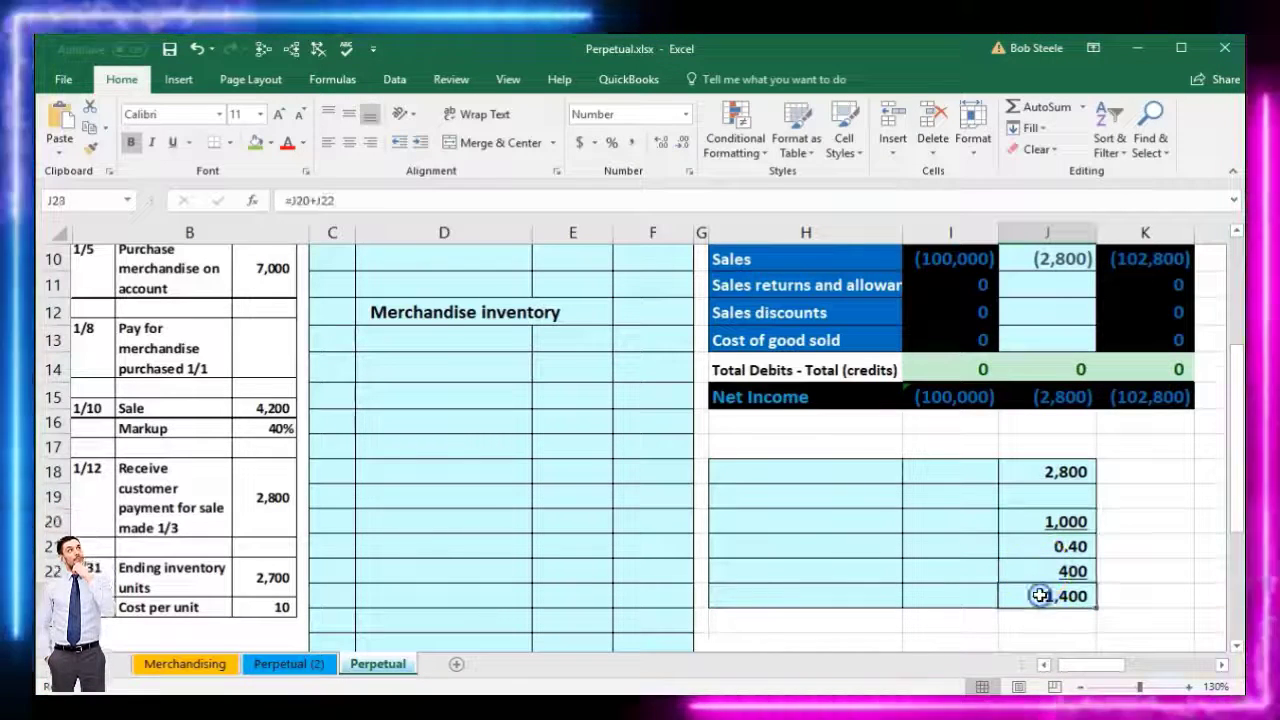
{"action": "left_click", "coordinate": [940, 526]}
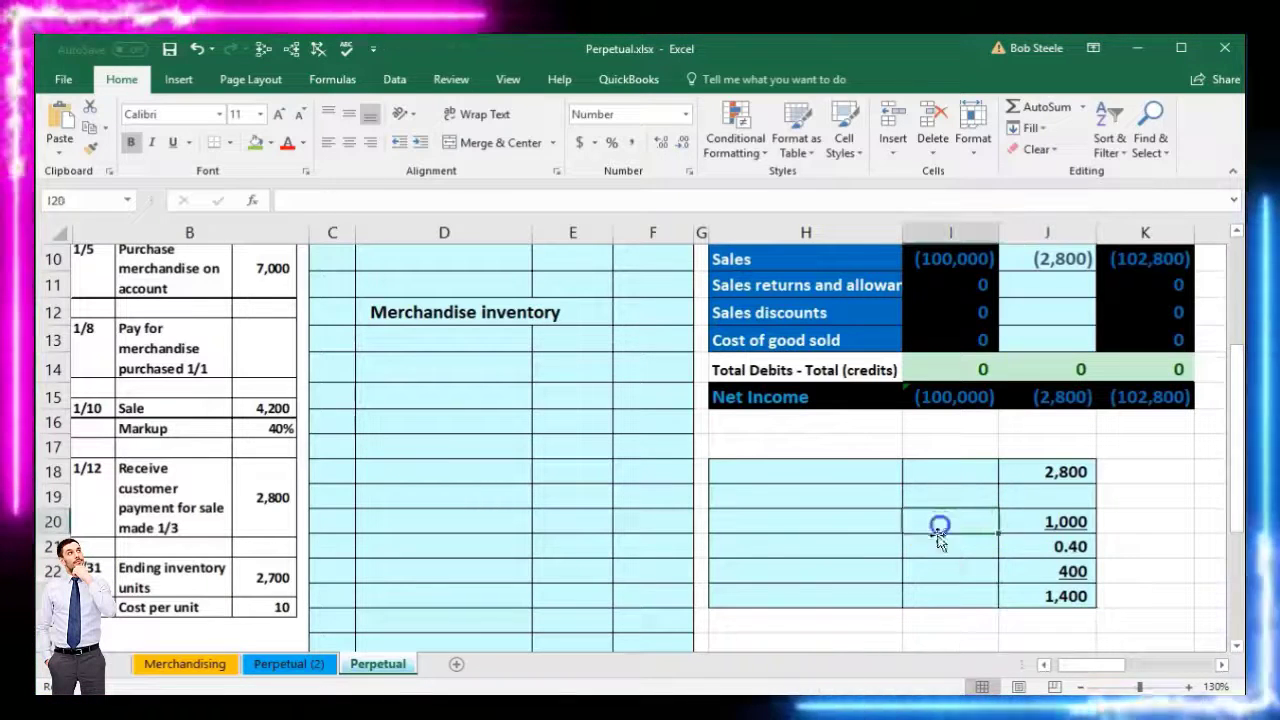
Step: Enter 1,000 in I20 and a 1.40 multiplier in I21
{"action": "type", "text": "1000"}
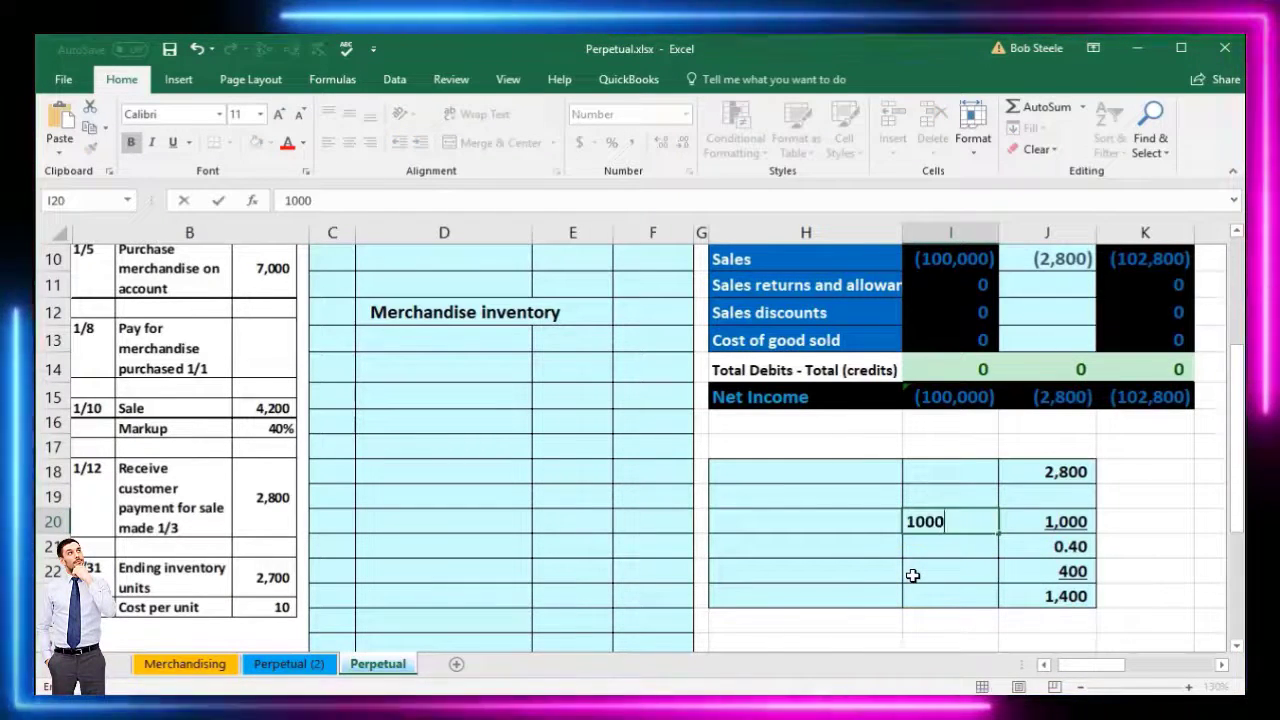
{"action": "key", "text": "Return"}
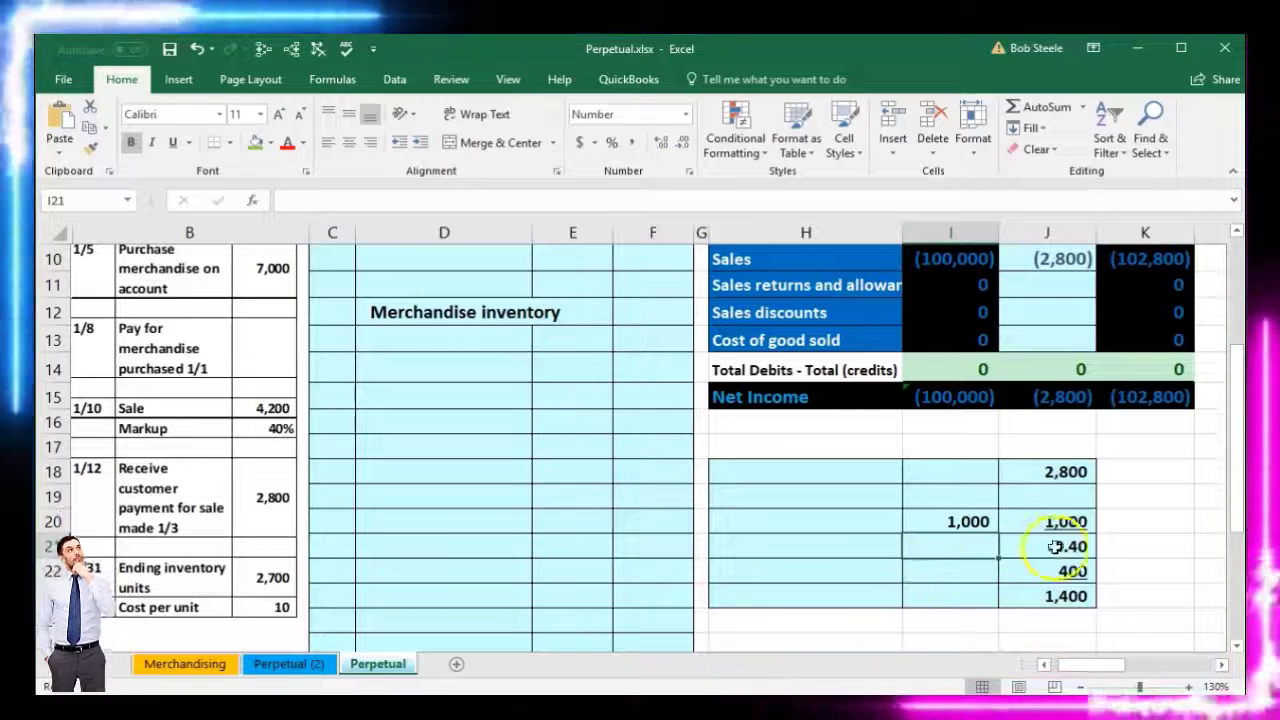
{"action": "left_click", "coordinate": [1068, 546]}
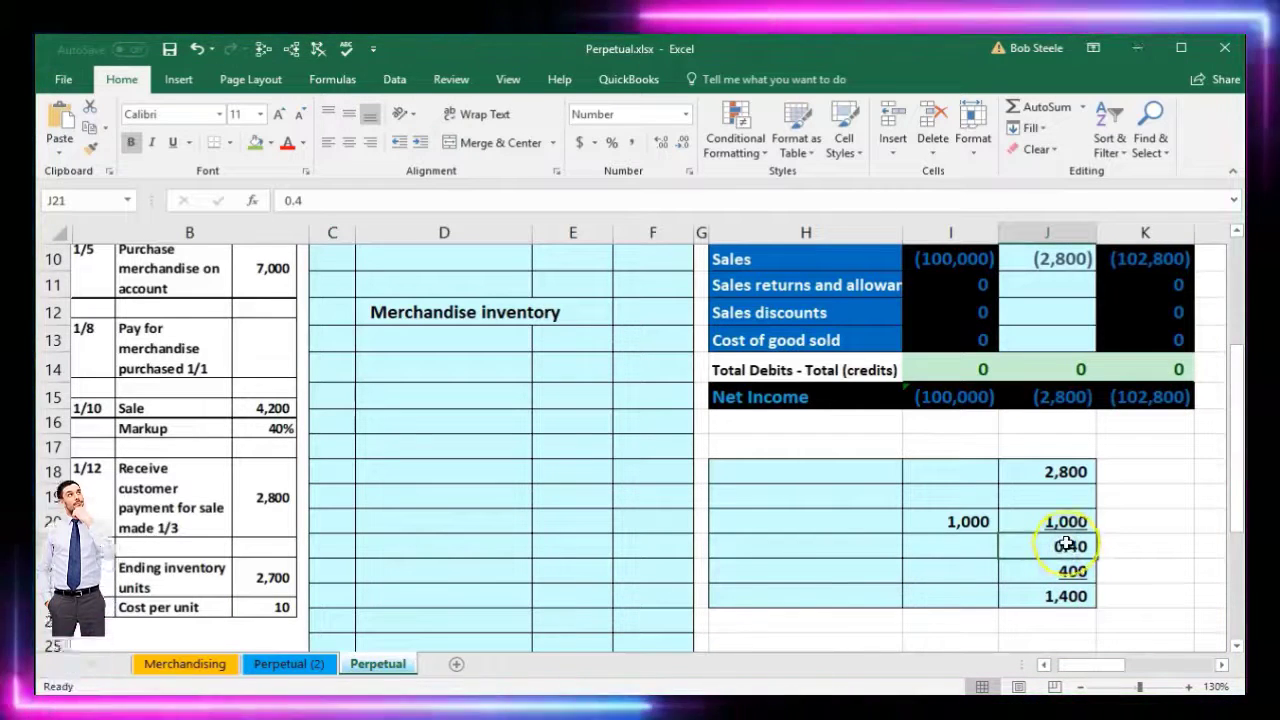
{"action": "left_click", "coordinate": [951, 546]}
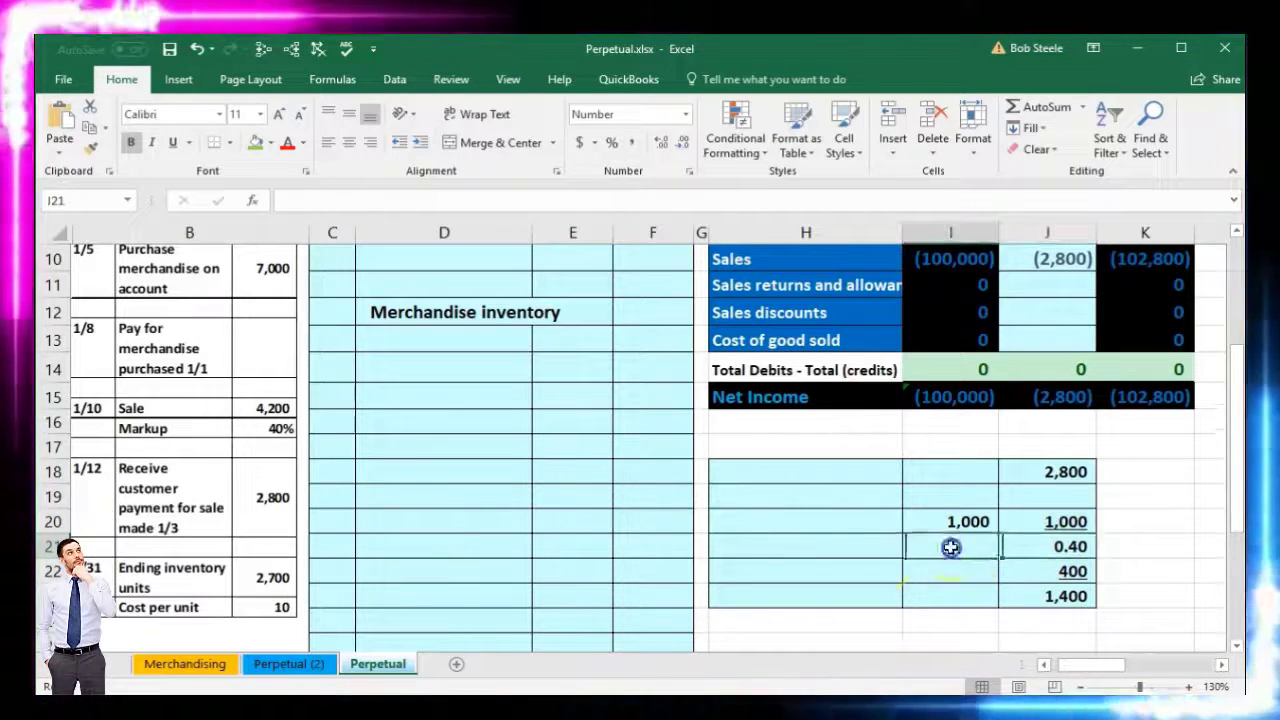
{"action": "type", "text": "1.4"}
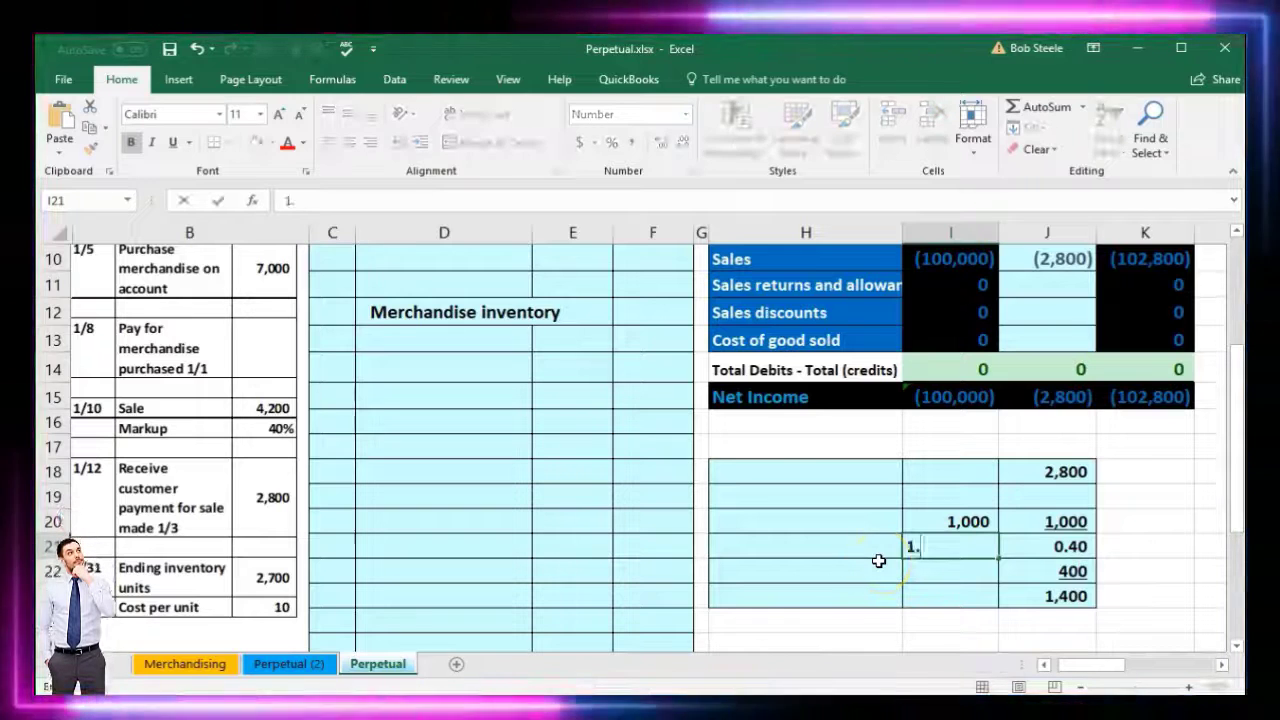
{"action": "key", "text": "Return"}
{"action": "key", "text": "Up"}
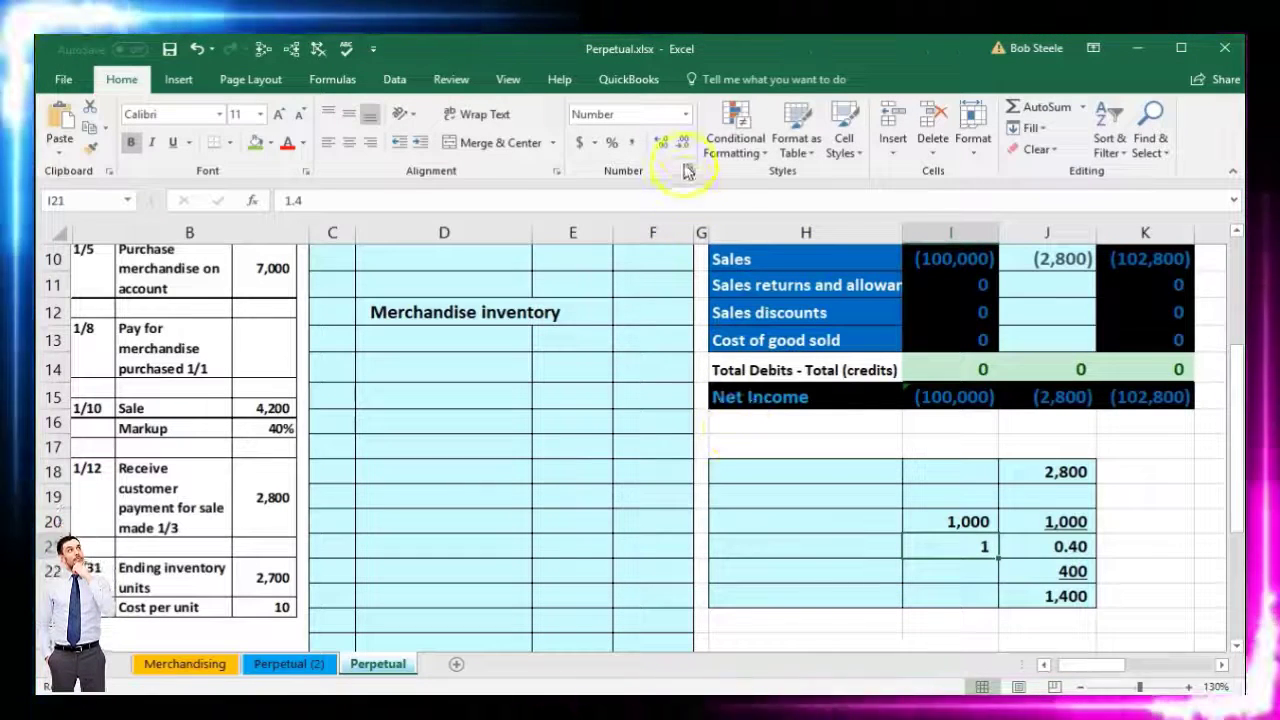
{"action": "left_click", "coordinate": [686, 150]}
{"action": "left_click", "coordinate": [686, 150]}
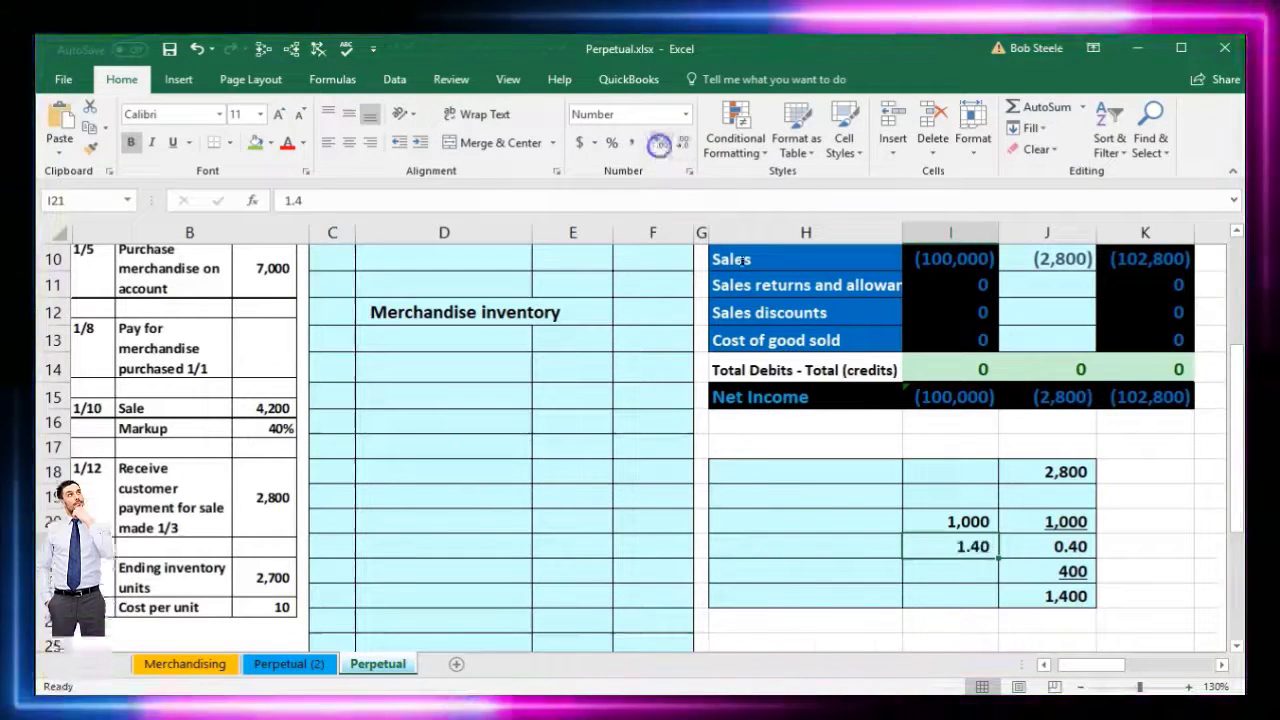
{"action": "left_click", "coordinate": [958, 570]}
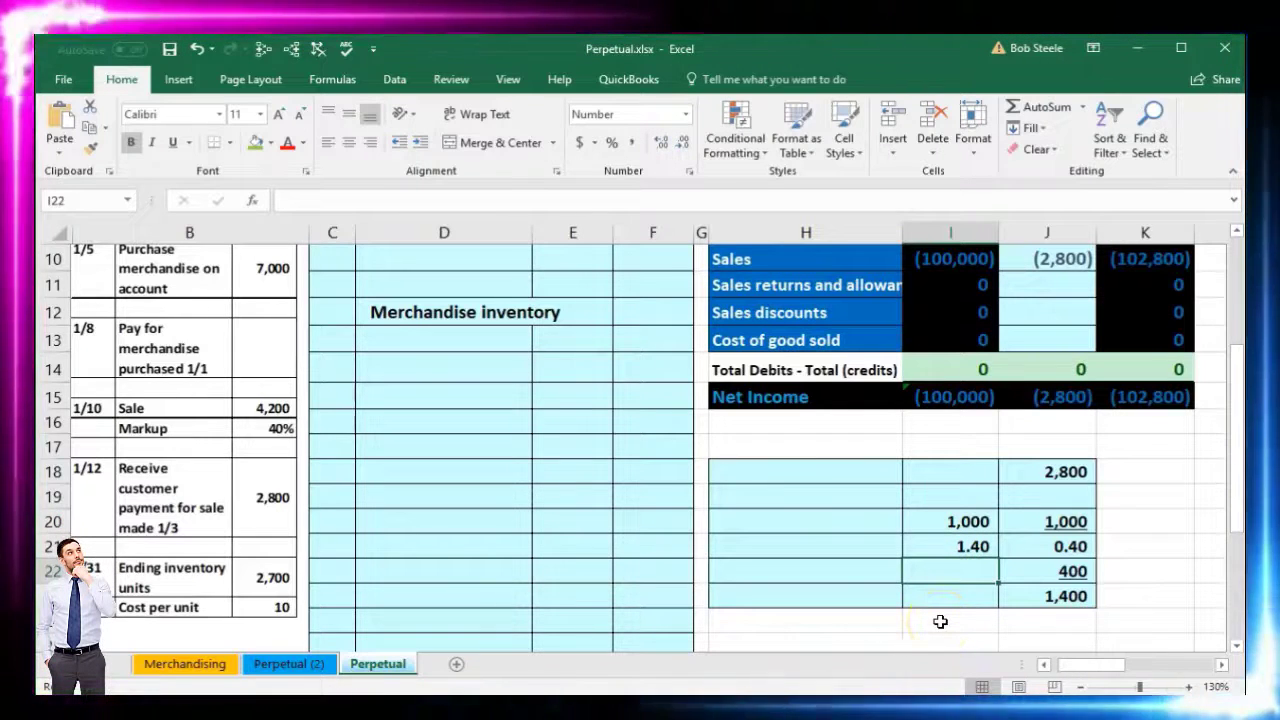
Step: Multiply them in I23 with =I20*I21, giving 1,400 to match column J
{"action": "key", "text": "Down"}
{"action": "type", "text": "="}
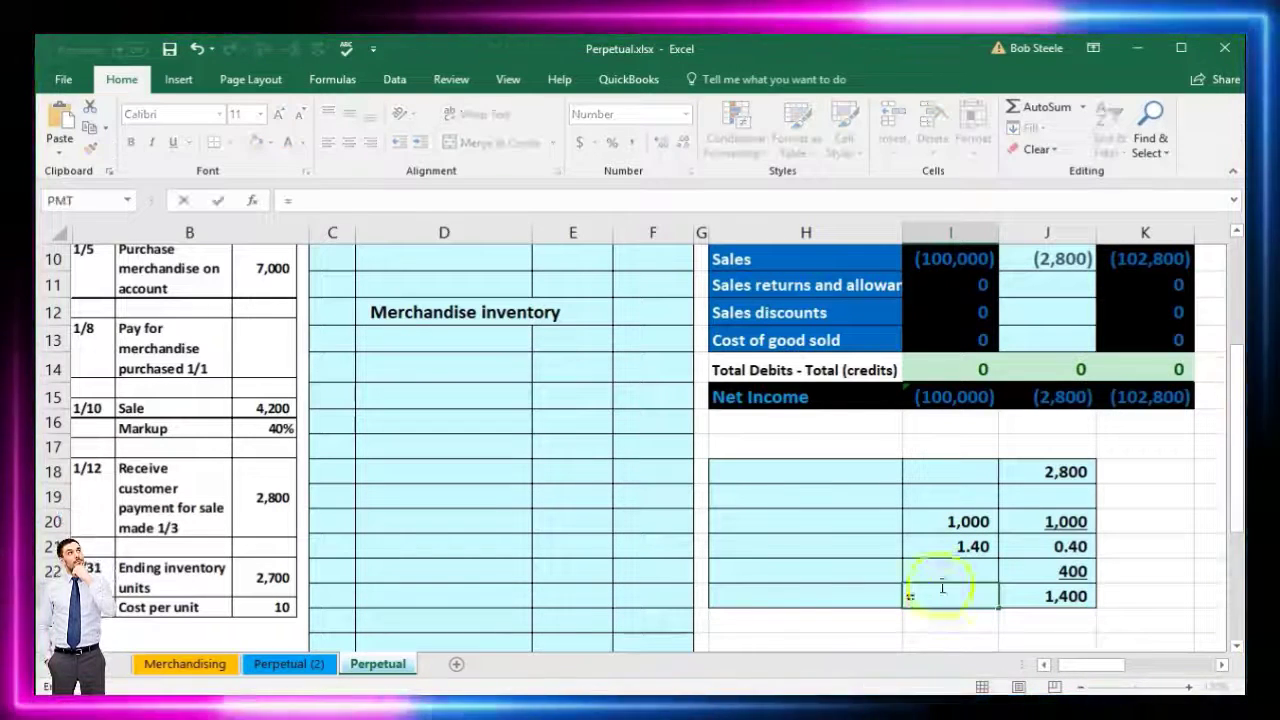
{"action": "left_click", "coordinate": [951, 522]}
{"action": "type", "text": "*"}
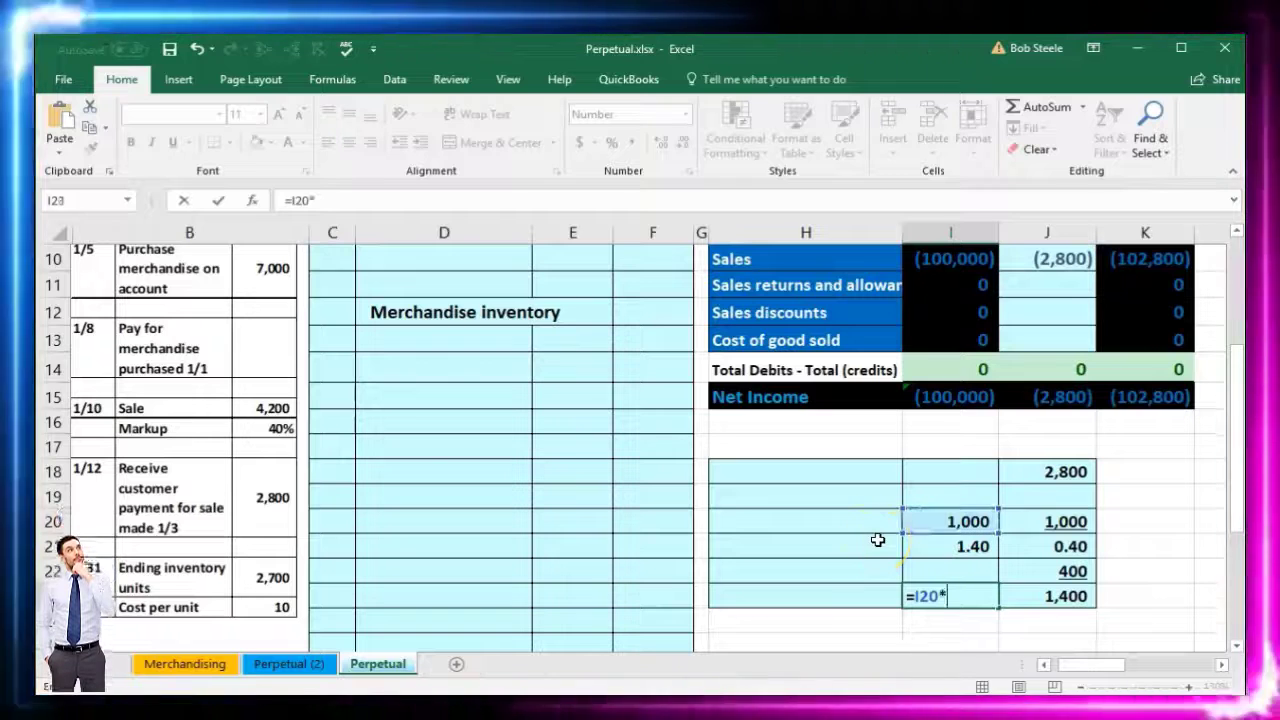
{"action": "left_click", "coordinate": [920, 549]}
{"action": "key", "text": "Return"}
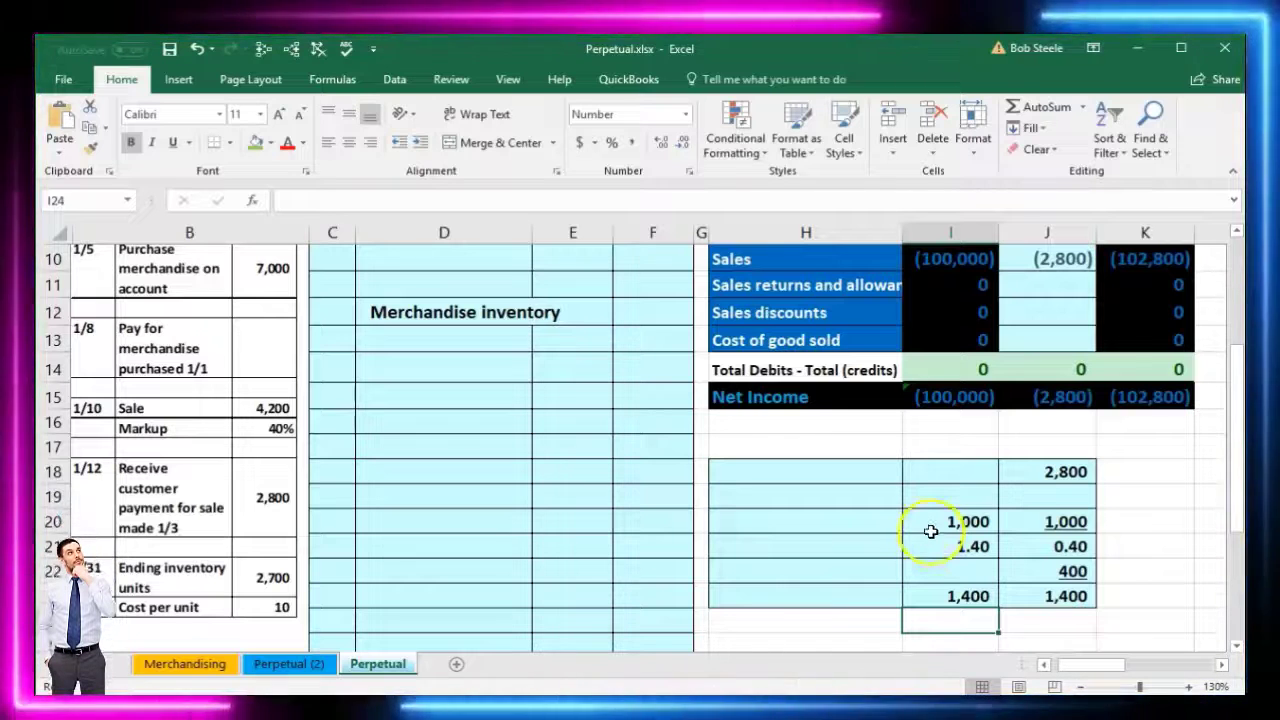
{"action": "left_click", "coordinate": [1048, 592]}
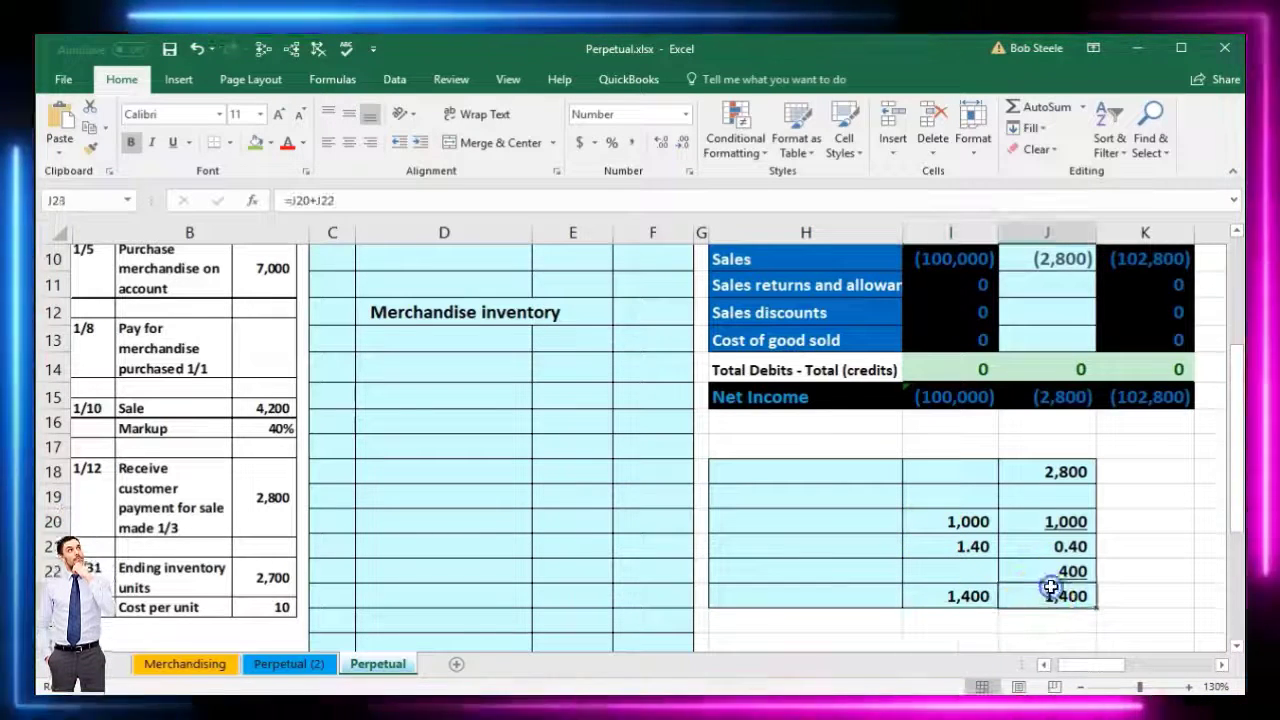
{"action": "left_click", "coordinate": [970, 524]}
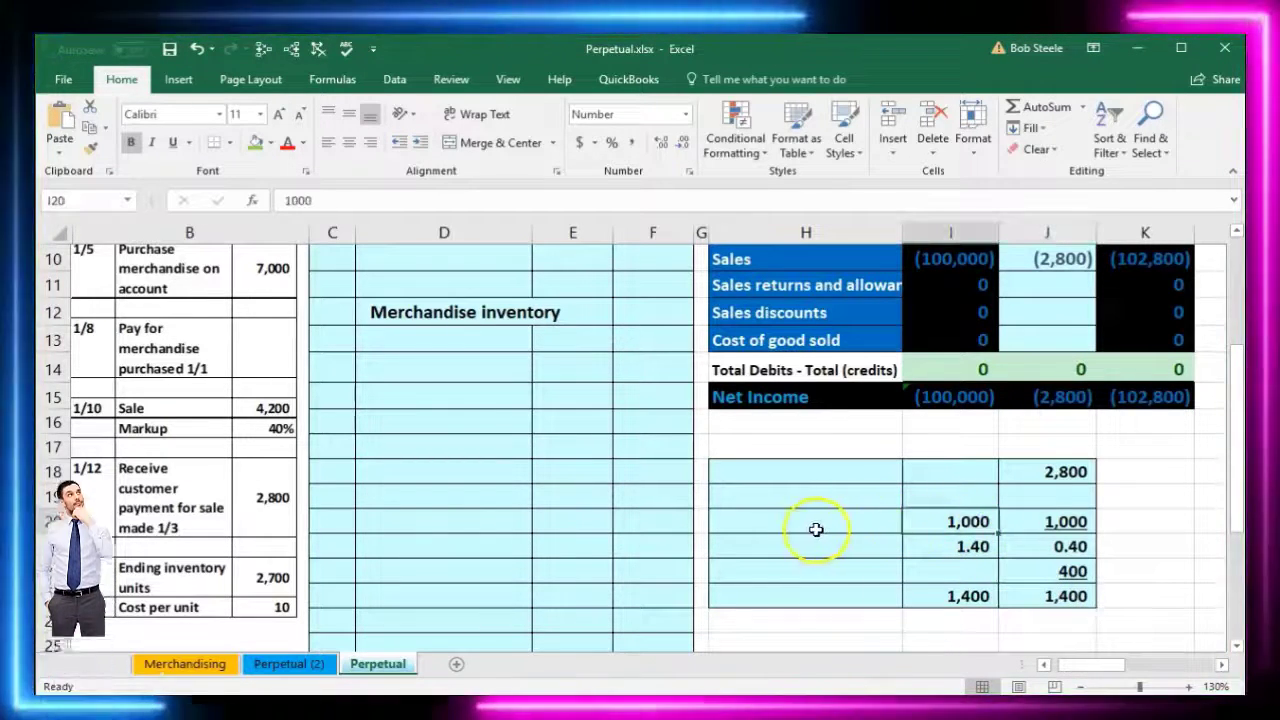
Step: Enter 1,400 in H20 and the markup factor 1.40 in H21
{"action": "left_click", "coordinate": [814, 528]}
{"action": "type", "text": "1,4"}
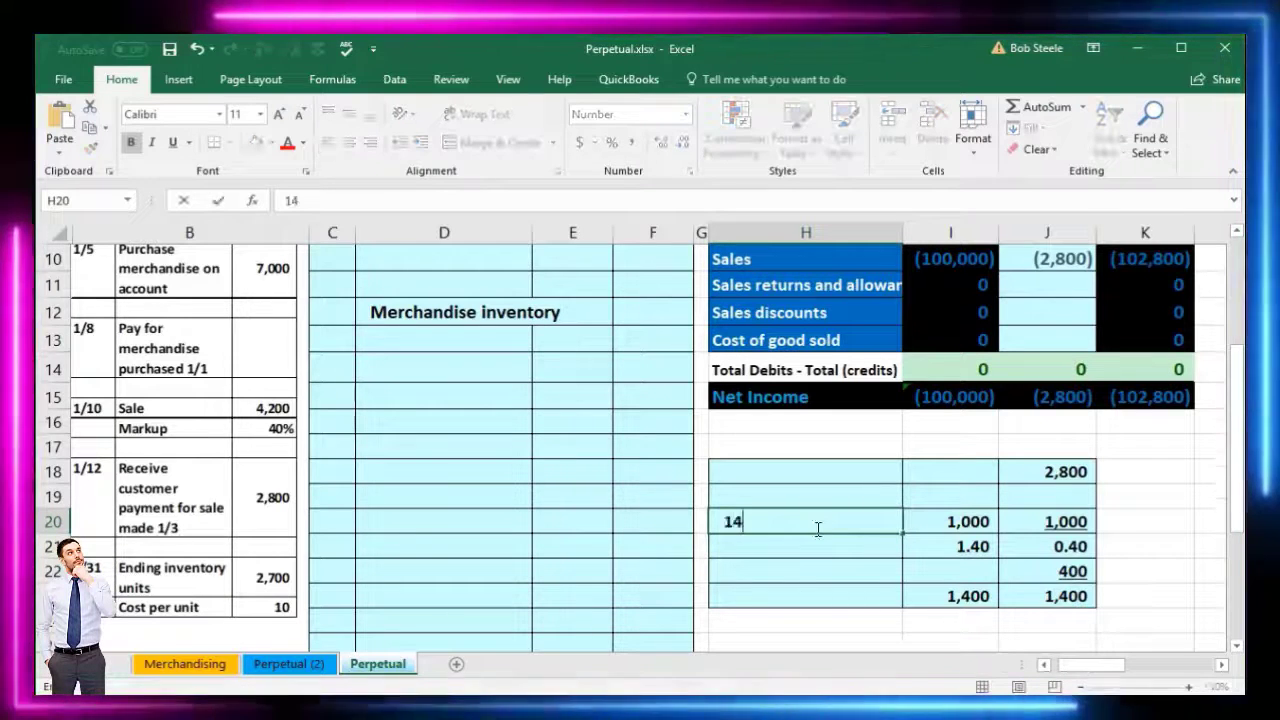
{"action": "type", "text": "0"}
{"action": "key", "text": "Return"}
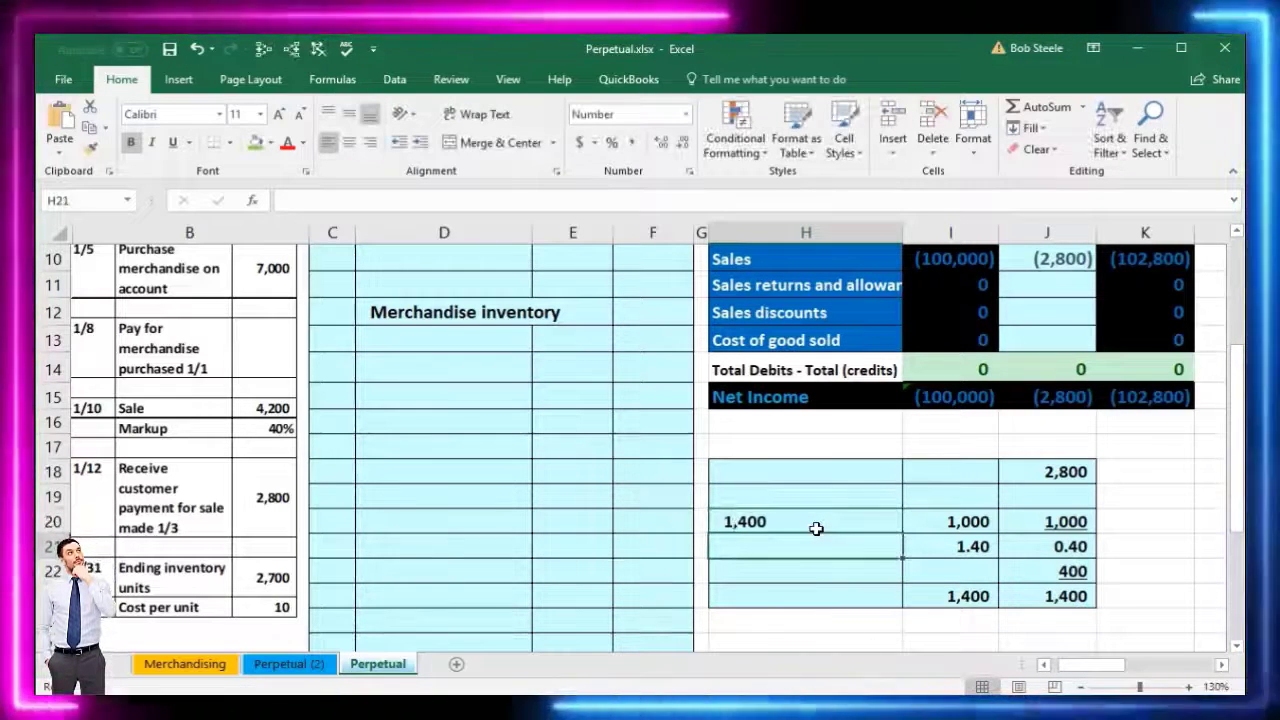
{"action": "type", "text": "1.4"}
{"action": "key", "text": "Return"}
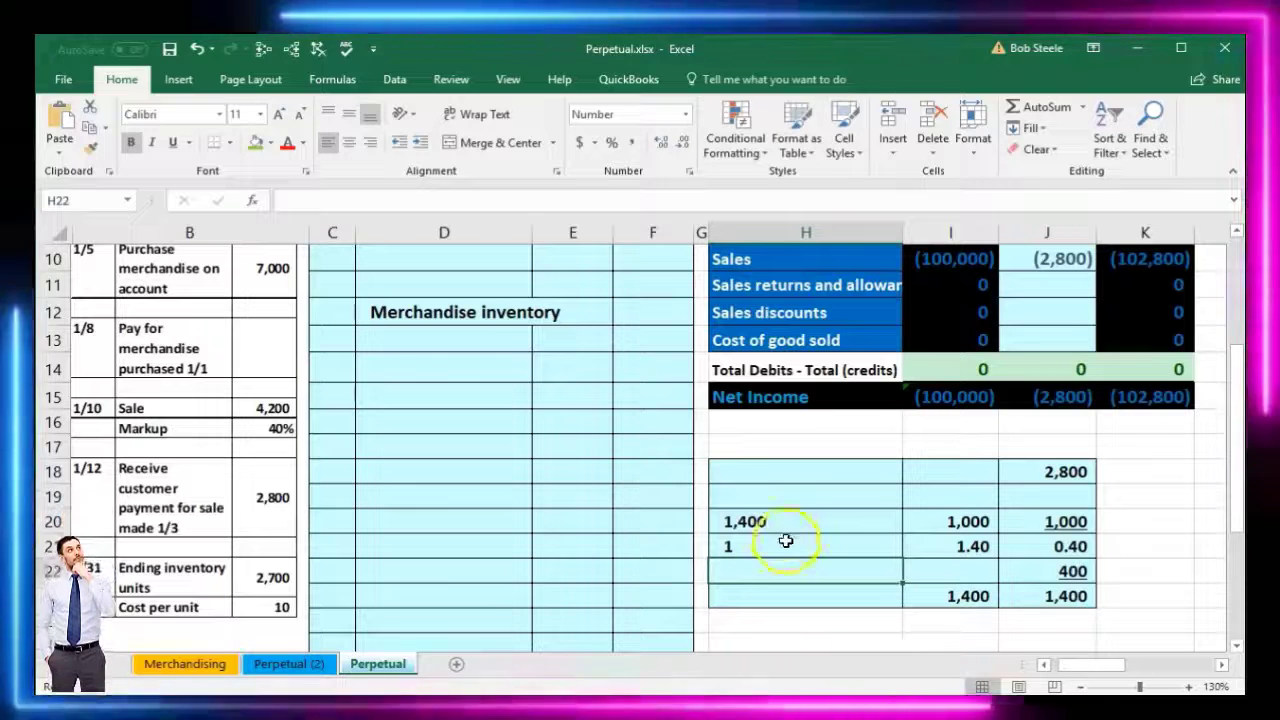
{"action": "left_click", "coordinate": [786, 541]}
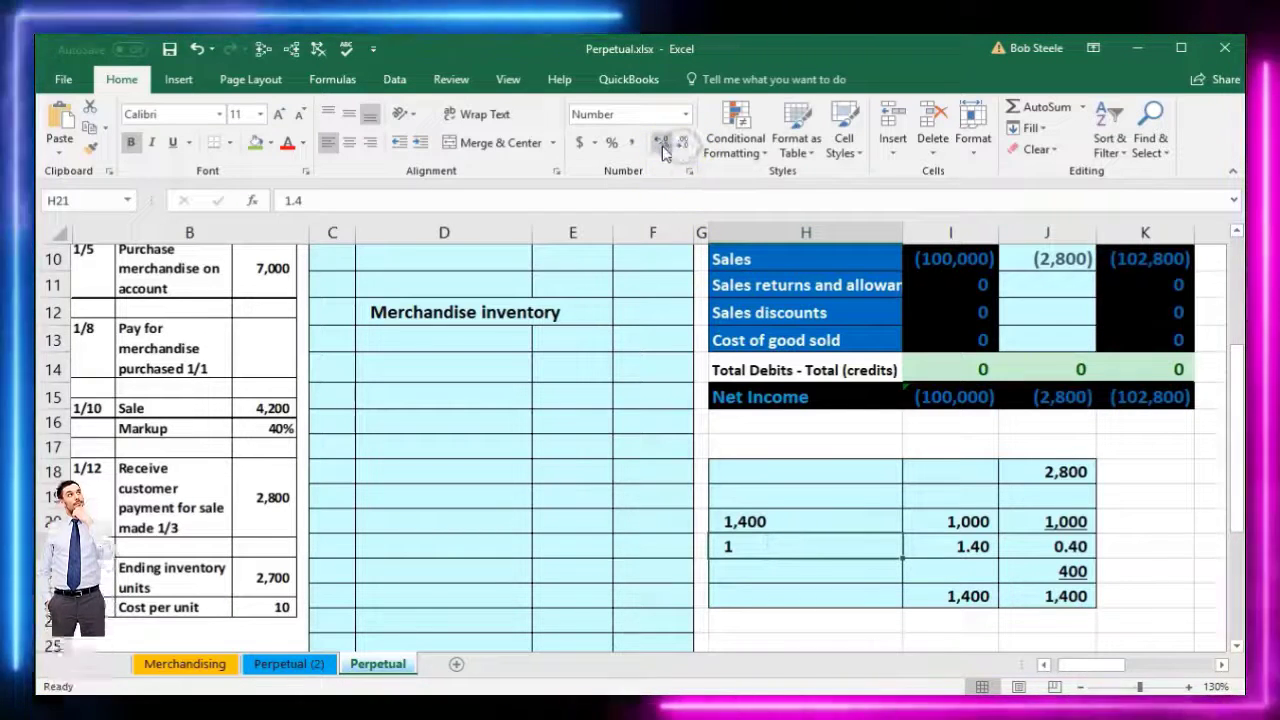
{"action": "left_click", "coordinate": [658, 144]}
{"action": "left_click", "coordinate": [658, 144]}
Step: Divide in H22 with =H20/H21 to recover the 1,000 cost
{"action": "left_click", "coordinate": [752, 566]}
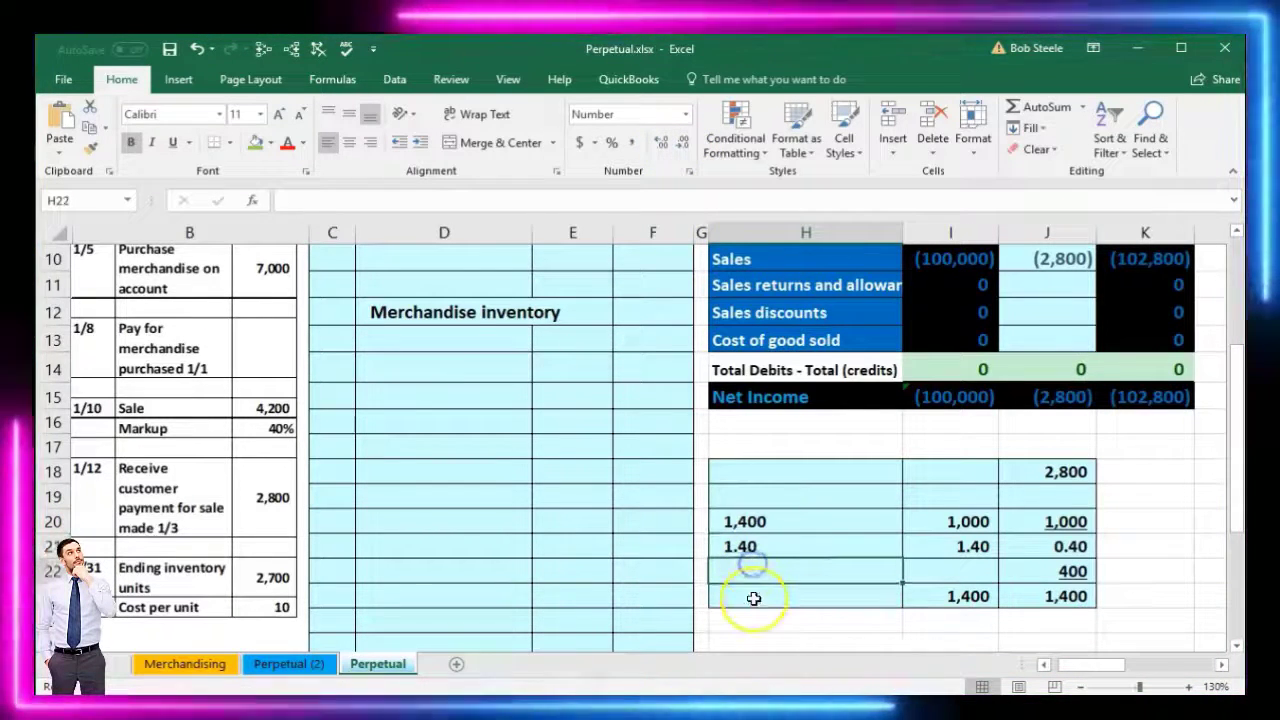
{"action": "type", "text": "="}
{"action": "key", "text": "Up"}
{"action": "key", "text": "Up"}
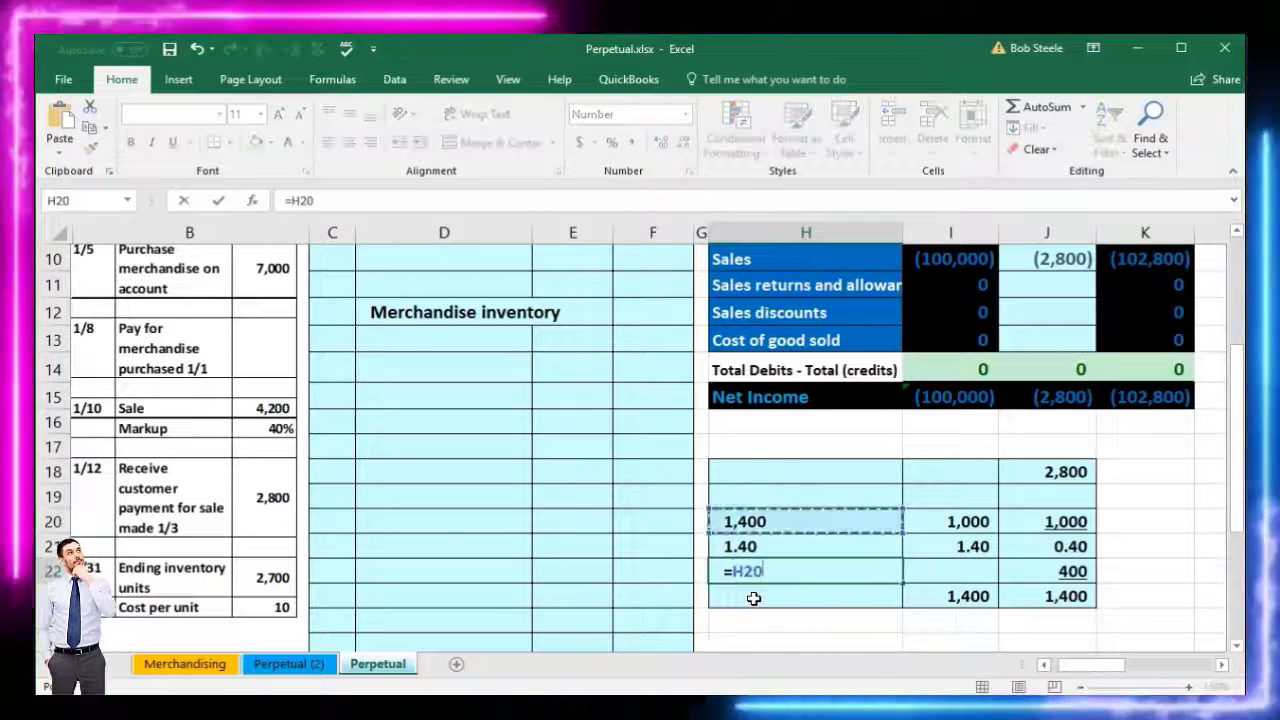
{"action": "type", "text": "/"}
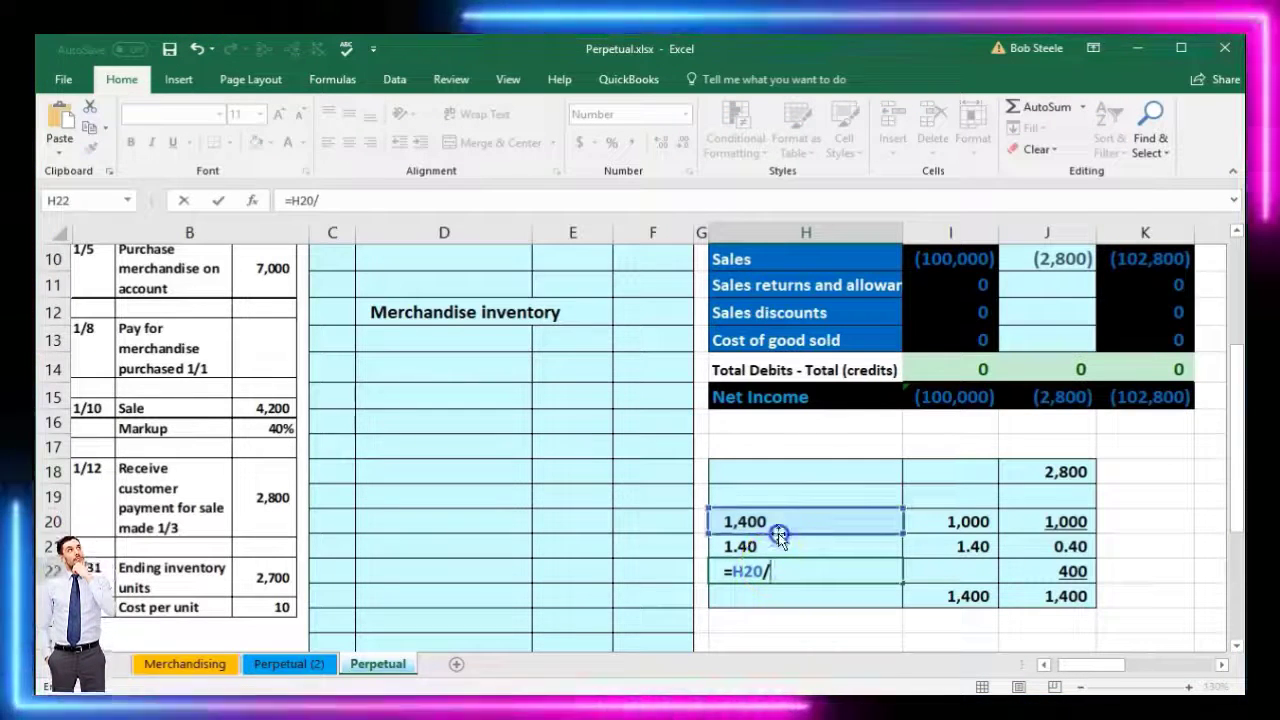
{"action": "left_click", "coordinate": [772, 540]}
{"action": "key", "text": "Return"}
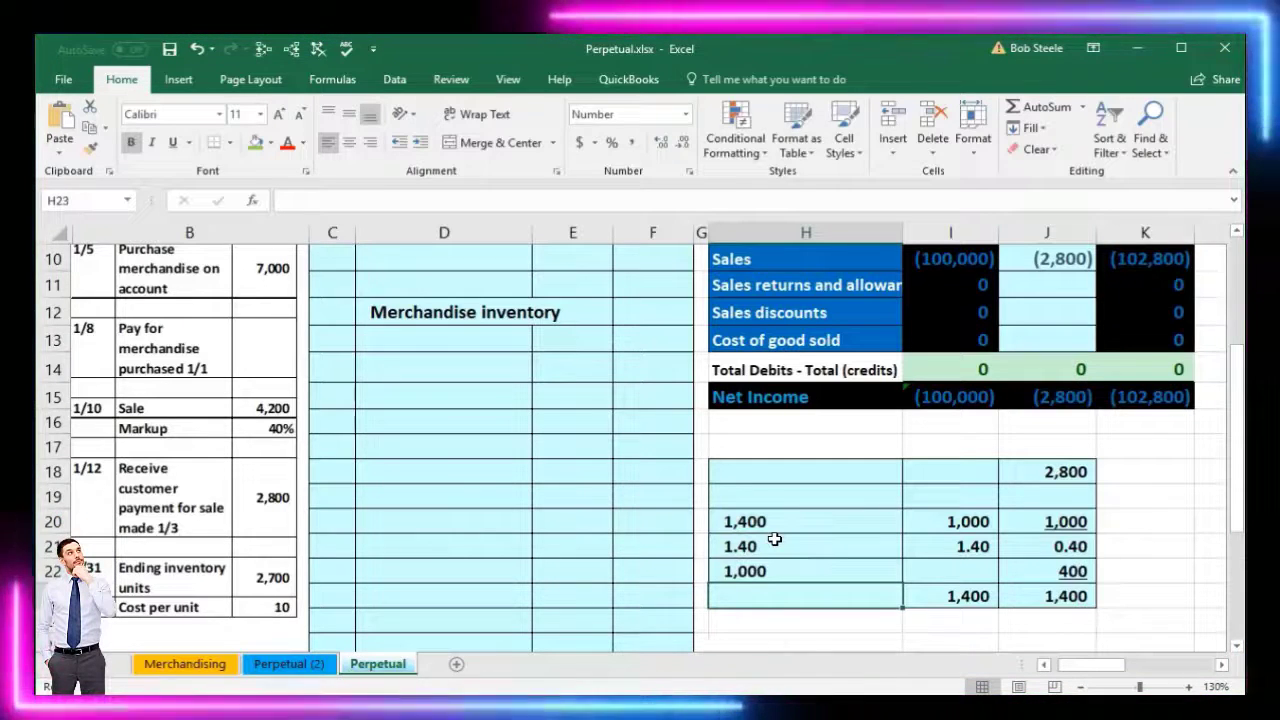
{"action": "scroll", "coordinate": [845, 547], "scroll_direction": "up", "scroll_amount": 2}
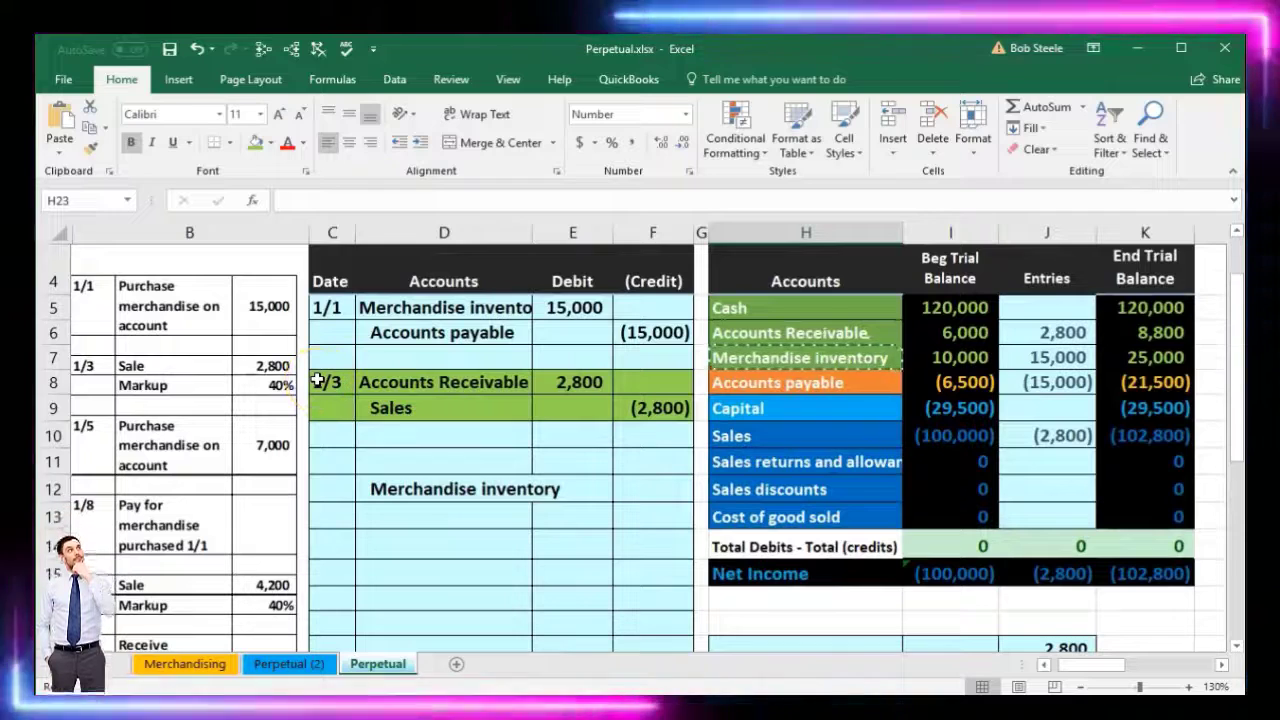
{"action": "scroll", "coordinate": [357, 406], "scroll_direction": "down", "scroll_amount": 3}
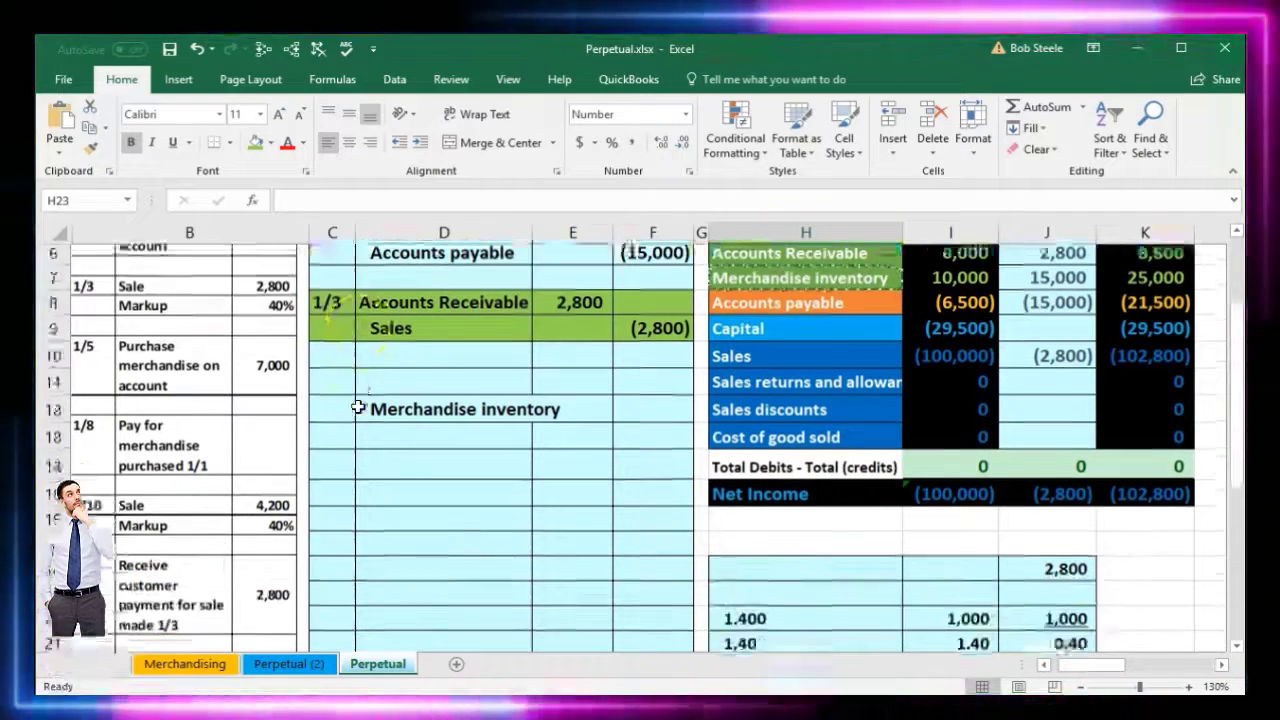
Step: Change the H20 sale to 2,800 so the H22 cost becomes 2,000
{"action": "left_click", "coordinate": [789, 443]}
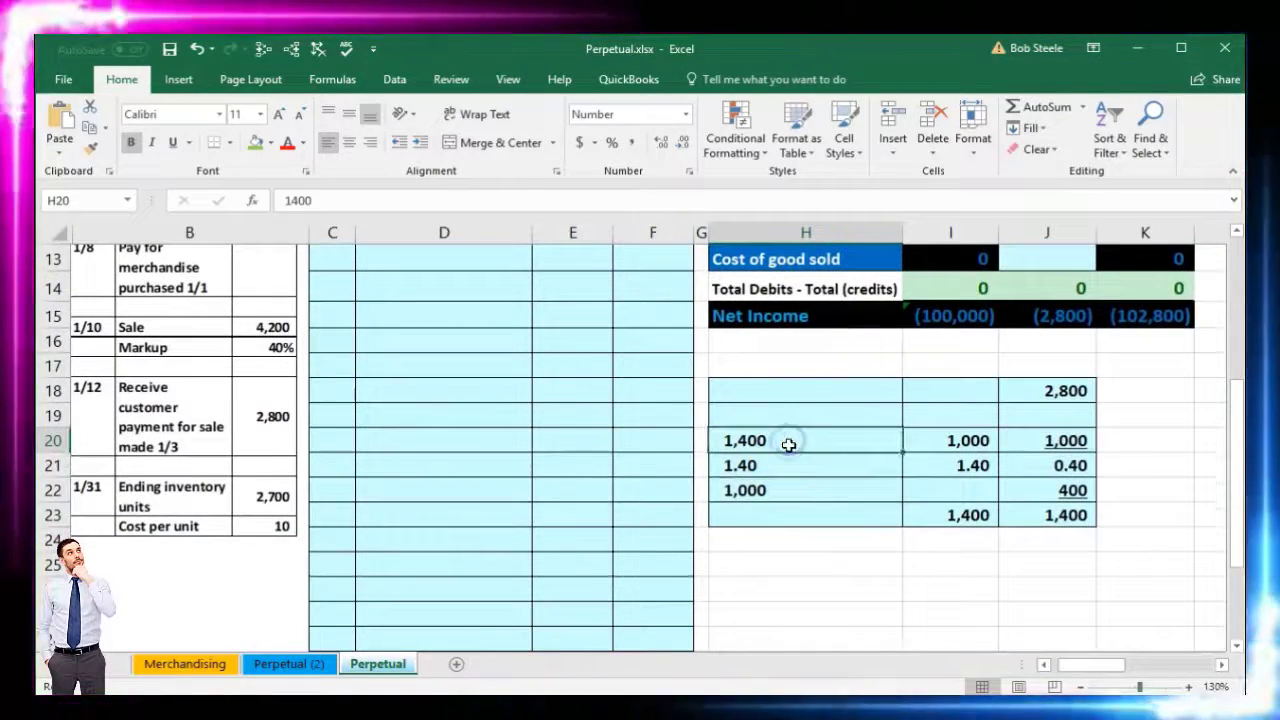
{"action": "type", "text": "2,800"}
{"action": "key", "text": "Return"}
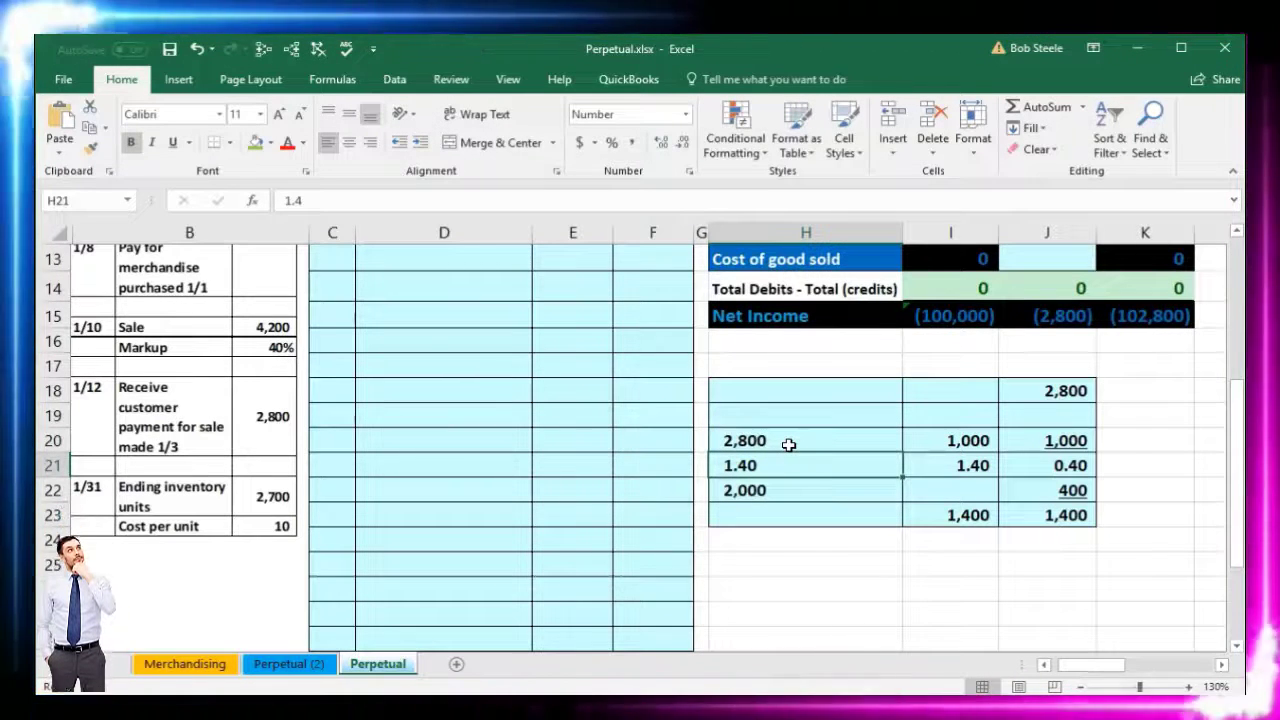
{"action": "left_click", "coordinate": [779, 464]}
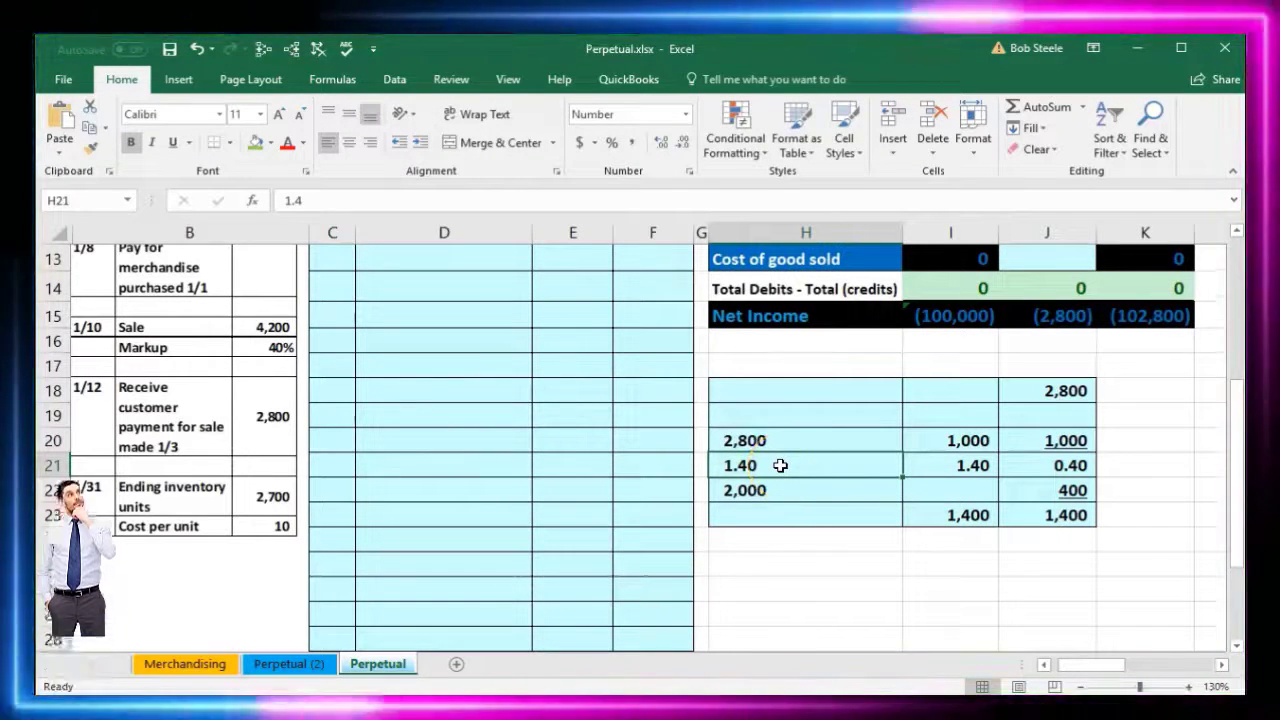
{"action": "left_click", "coordinate": [779, 485]}
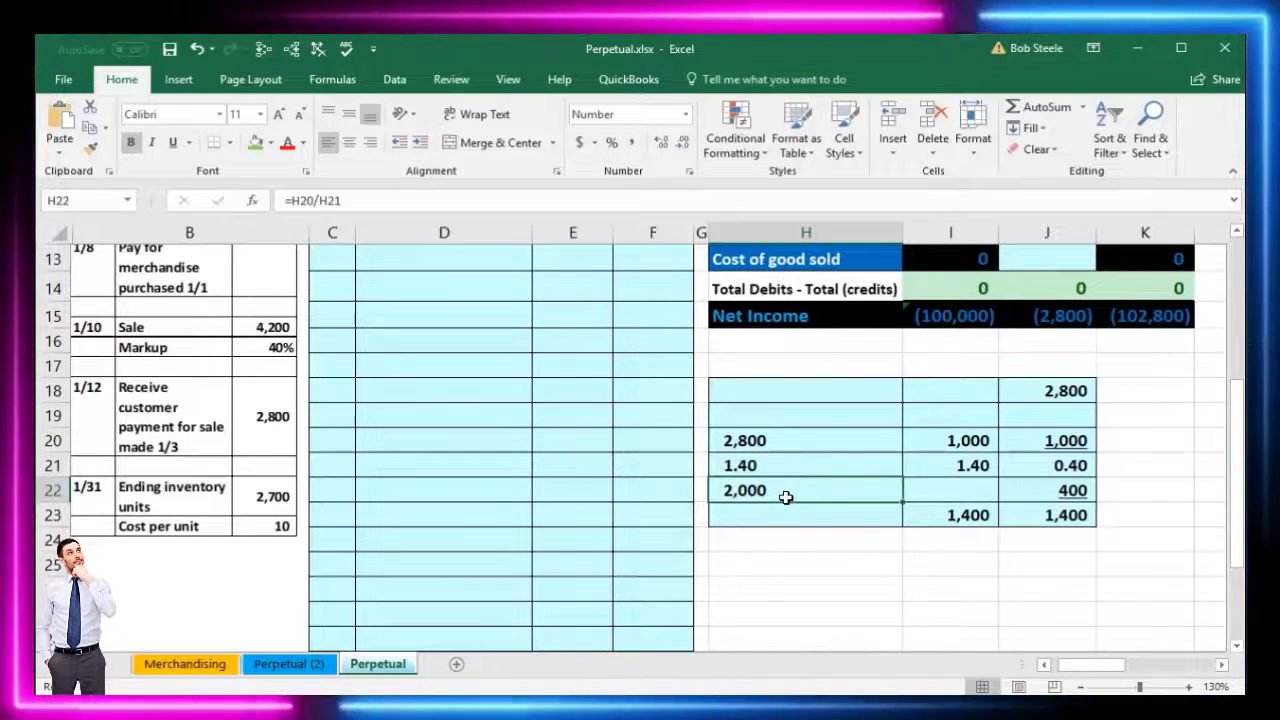
{"action": "left_click", "coordinate": [981, 484]}
Step: Adjust decimals on the row 21 factors, then delete the scratch block H18:J23
{"action": "left_click_drag", "start_coordinate": [968, 465], "coordinate": [1036, 466]}
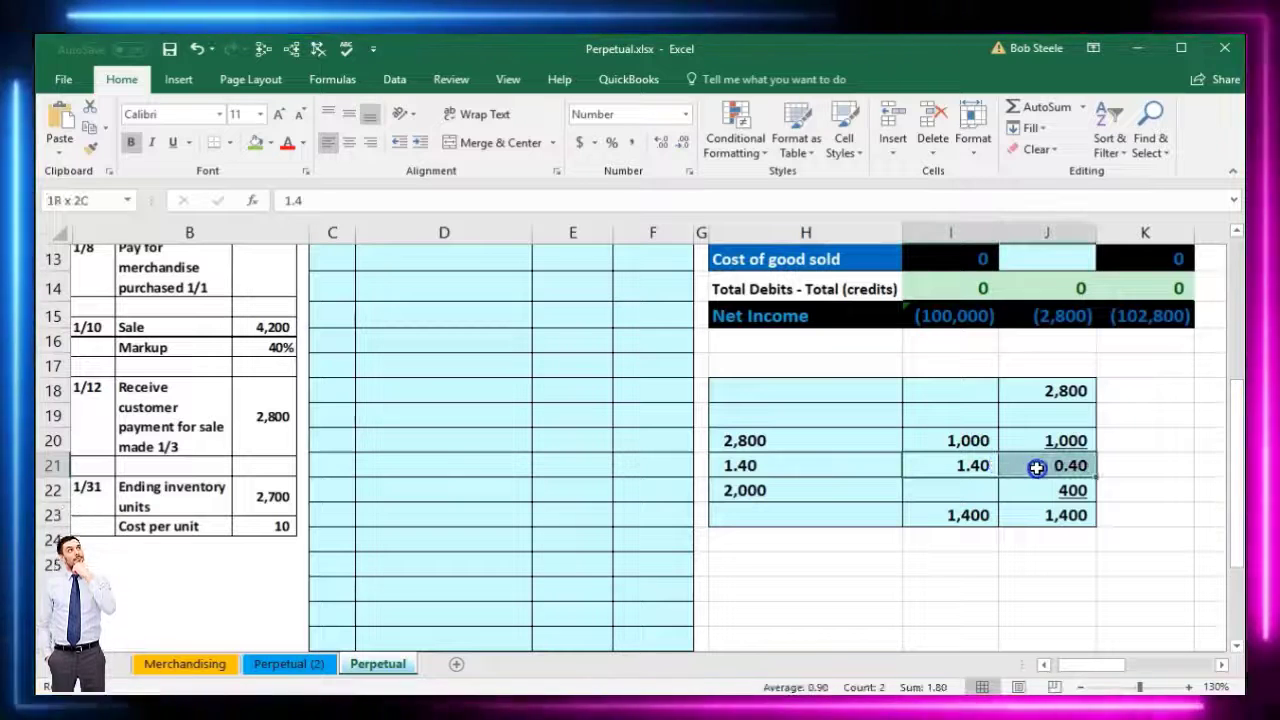
{"action": "left_click", "coordinate": [665, 141]}
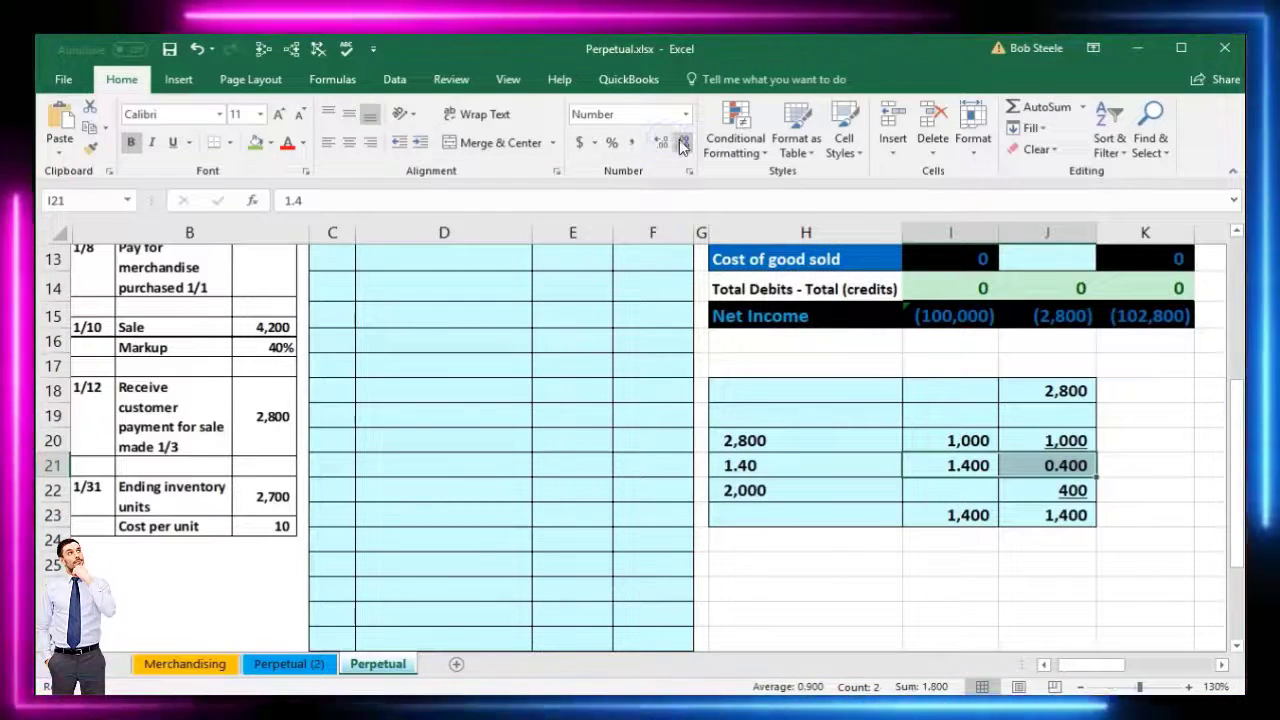
{"action": "left_click", "coordinate": [680, 143]}
{"action": "left_click", "coordinate": [680, 143]}
{"action": "left_click", "coordinate": [805, 422]}
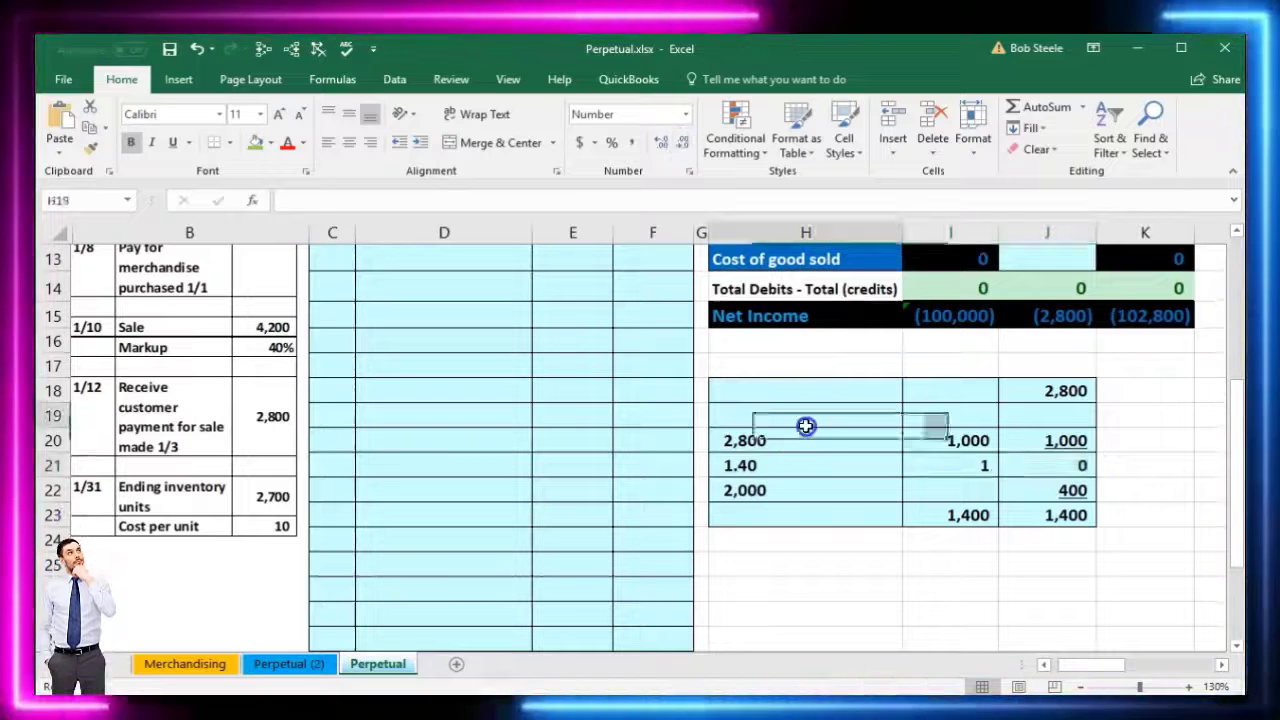
{"action": "left_click_drag", "start_coordinate": [775, 399], "coordinate": [1023, 514]}
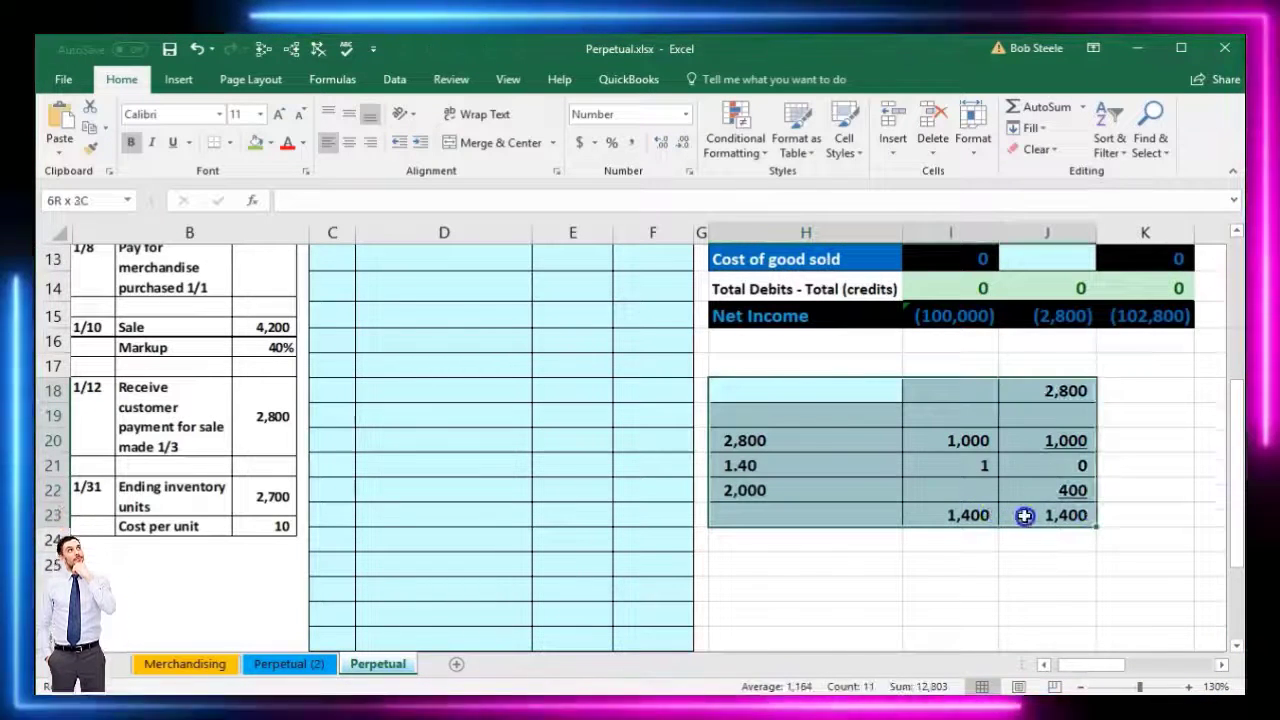
{"action": "key", "text": "Delete"}
Step: Credit Merchandise inventory in F12 with =-2800/1.4, showing (2,000)
{"action": "left_click", "coordinate": [617, 446]}
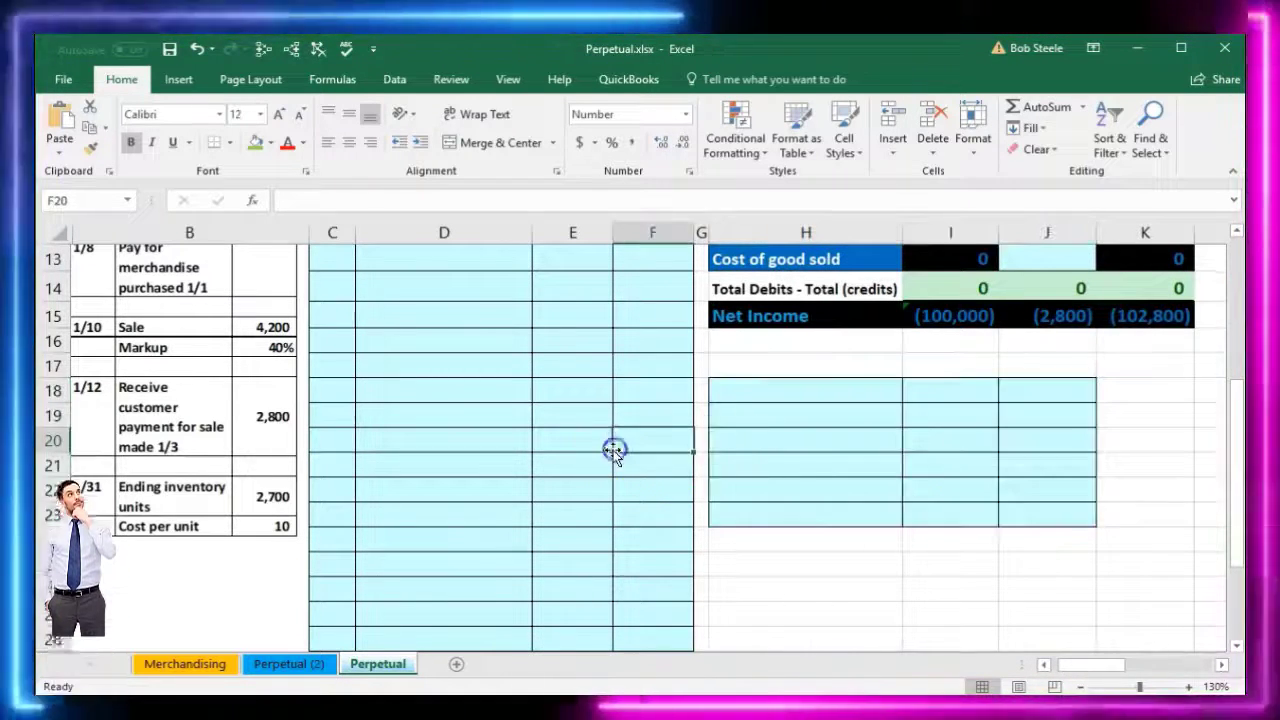
{"action": "scroll", "coordinate": [614, 449], "scroll_direction": "up", "scroll_amount": 2}
{"action": "left_click", "coordinate": [638, 385]}
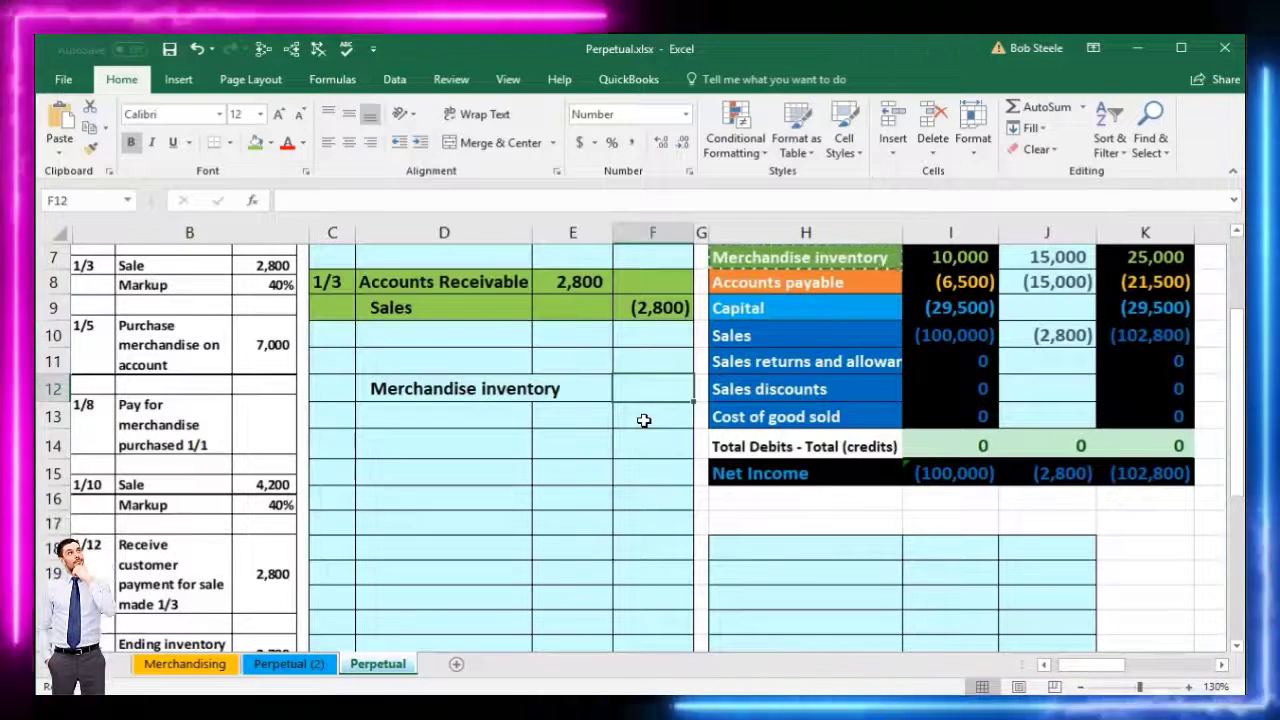
{"action": "type", "text": "="}
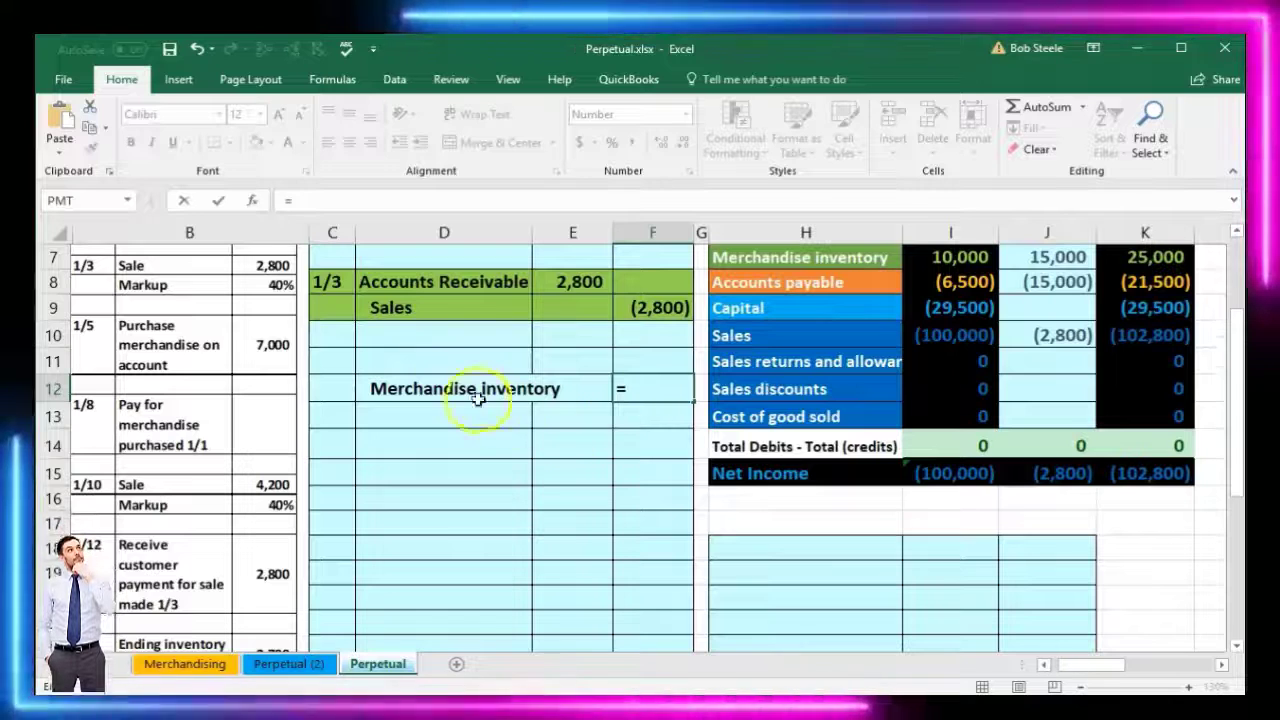
{"action": "type", "text": "28"}
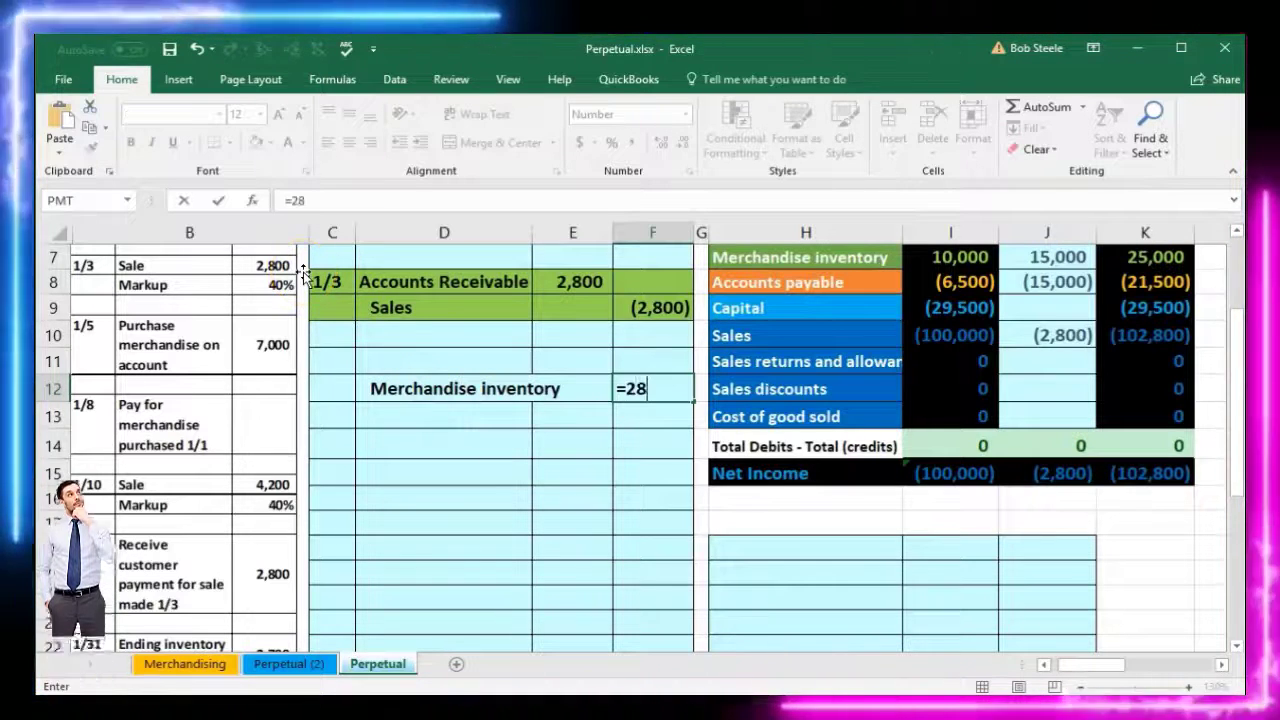
{"action": "type", "text": "00/"}
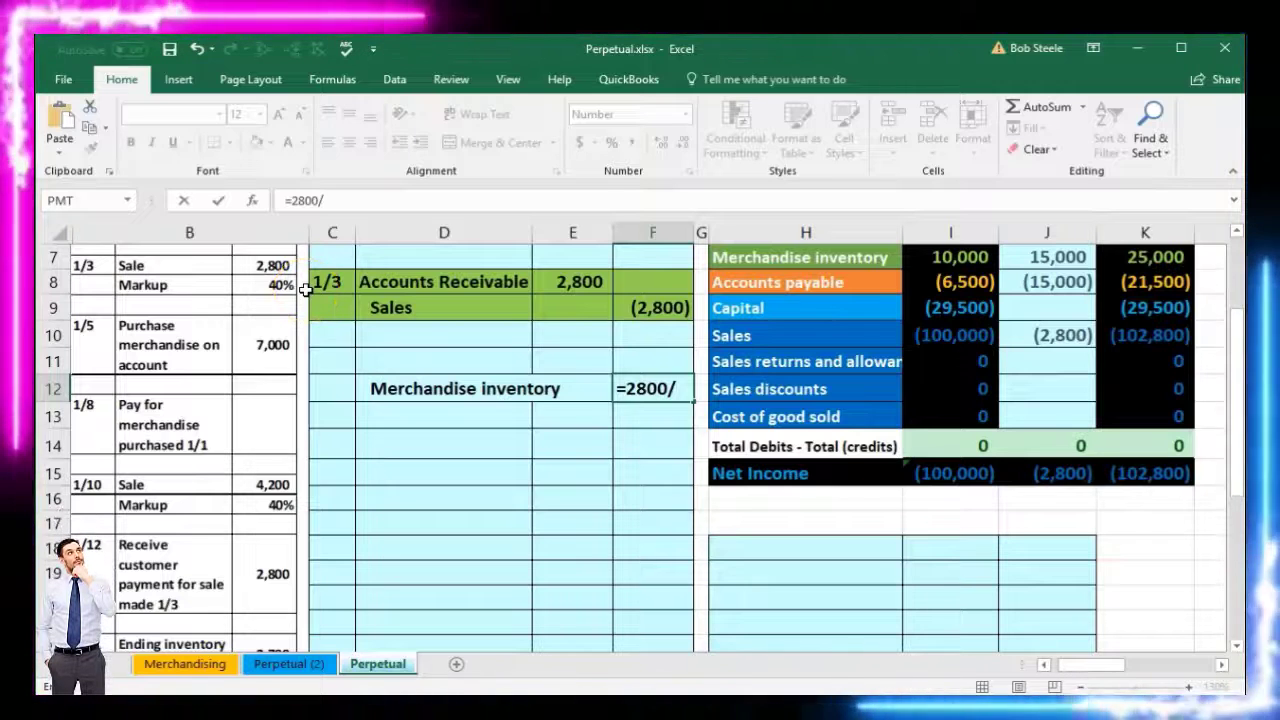
{"action": "type", "text": "1.40"}
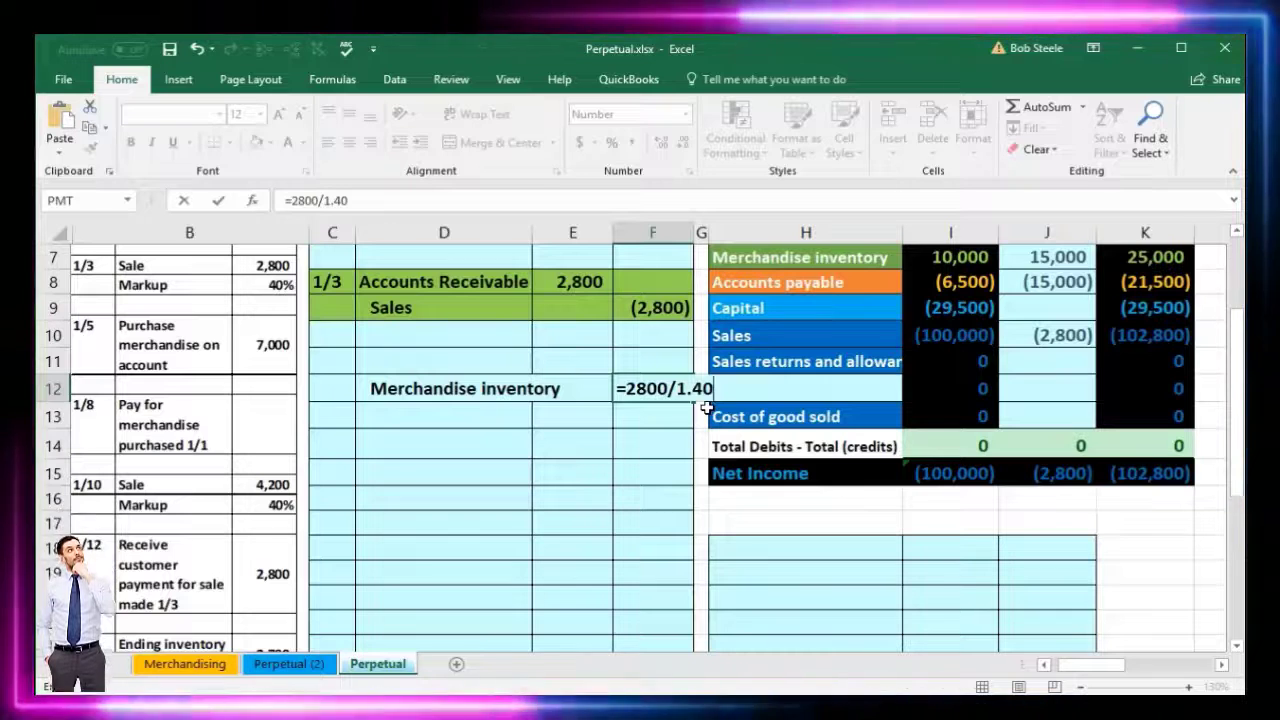
{"action": "key", "text": "Return"}
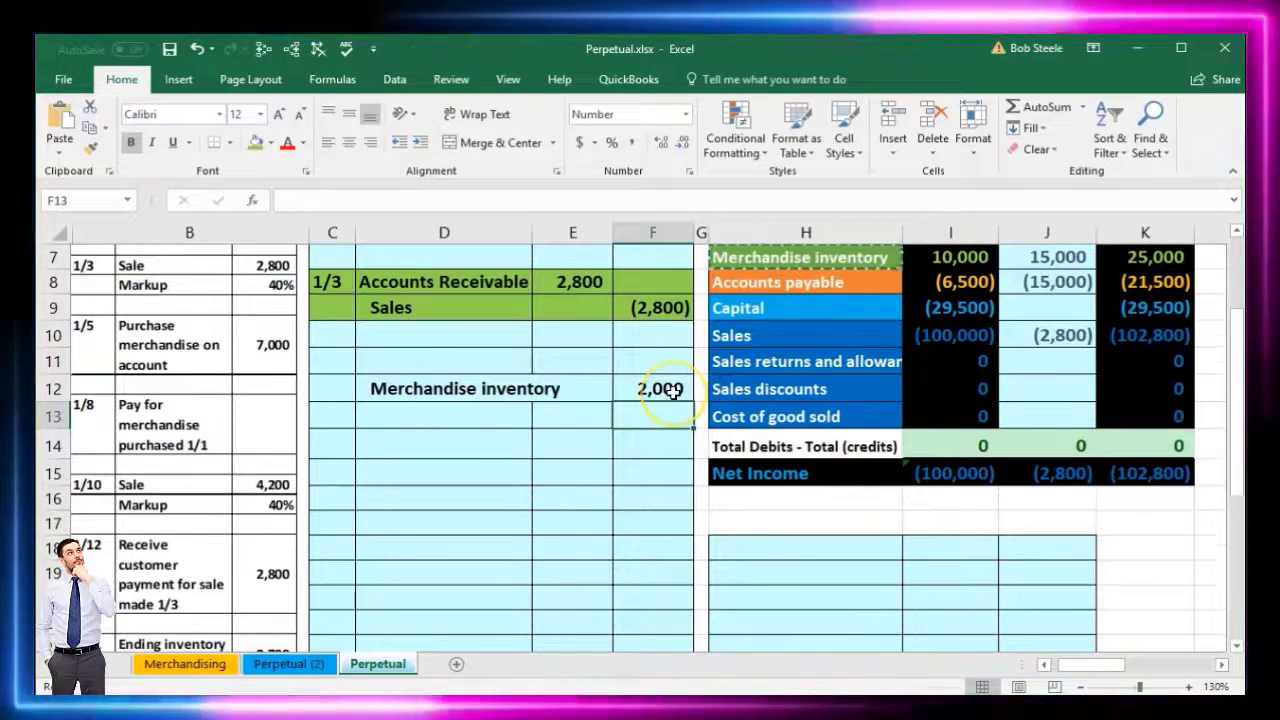
{"action": "double_click", "coordinate": [674, 392]}
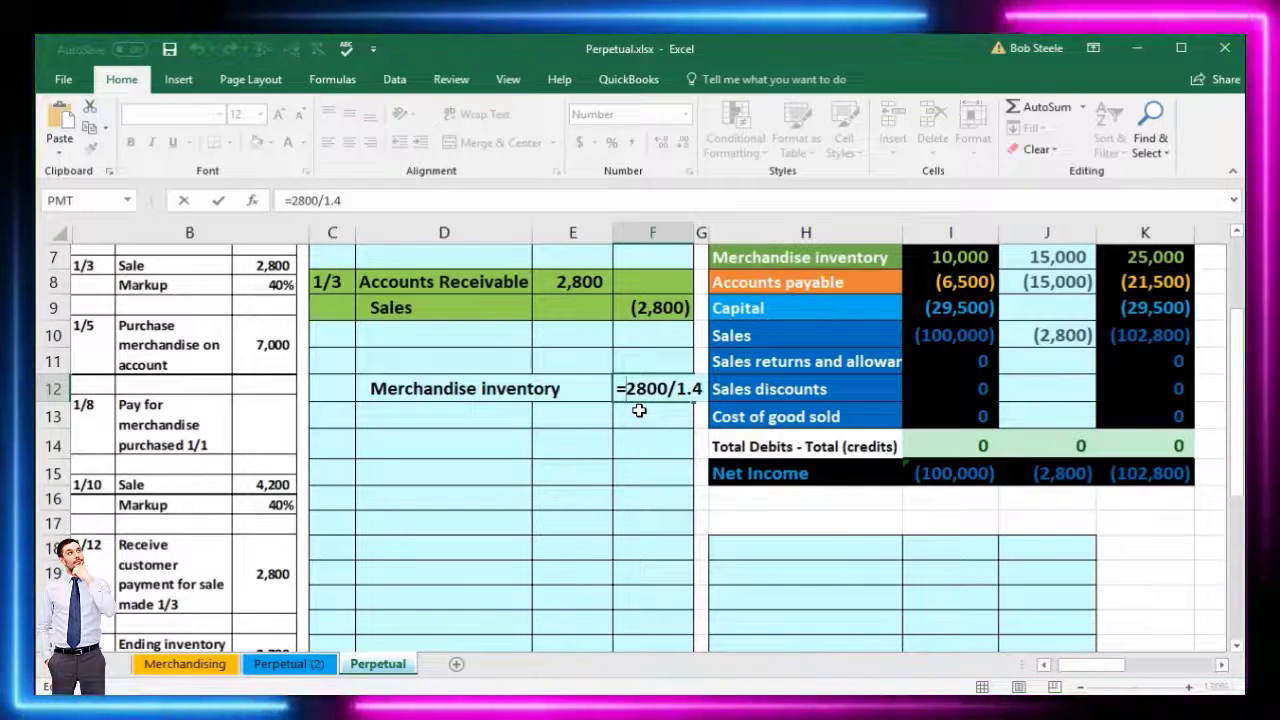
{"action": "type", "text": "-"}
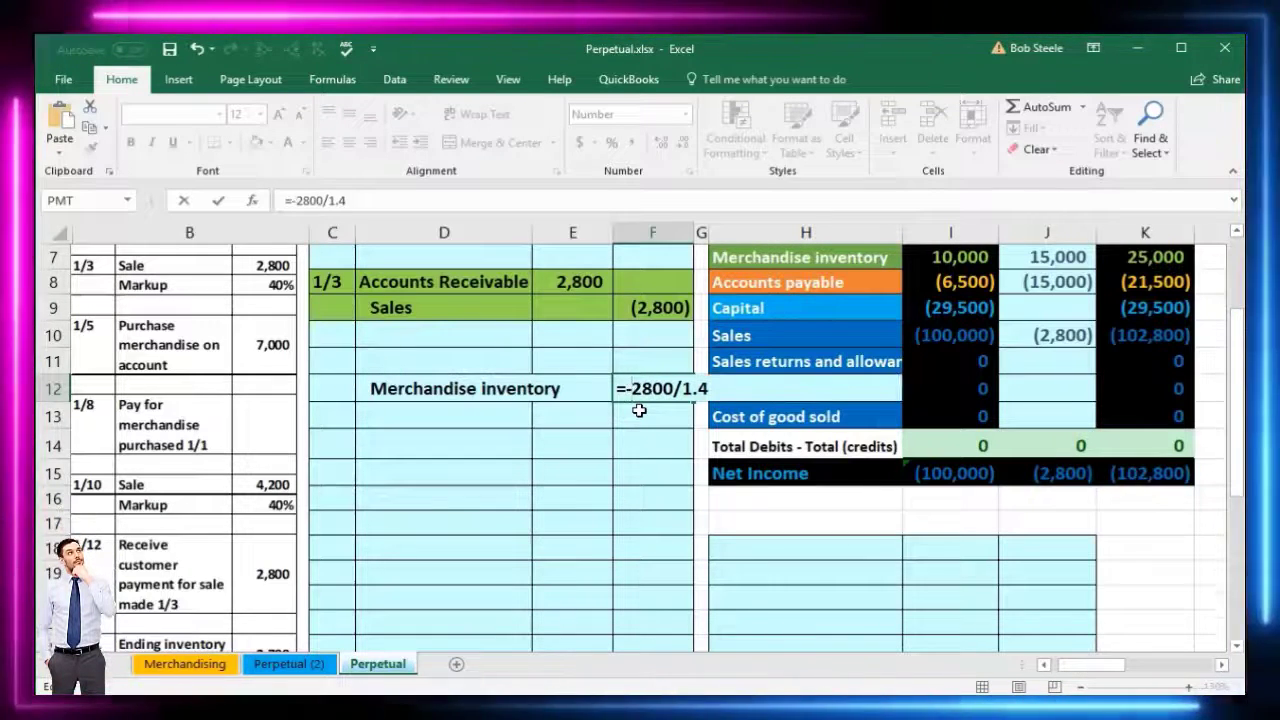
{"action": "key", "text": "Return"}
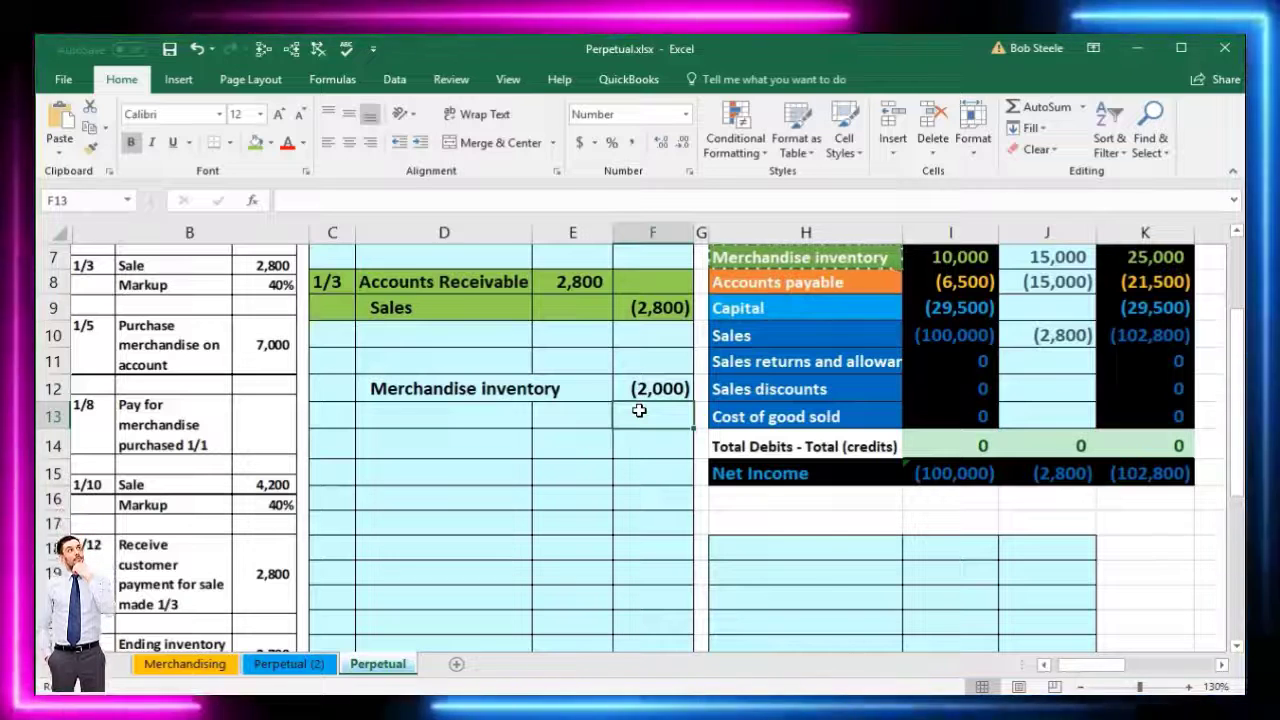
{"action": "left_click", "coordinate": [578, 366]}
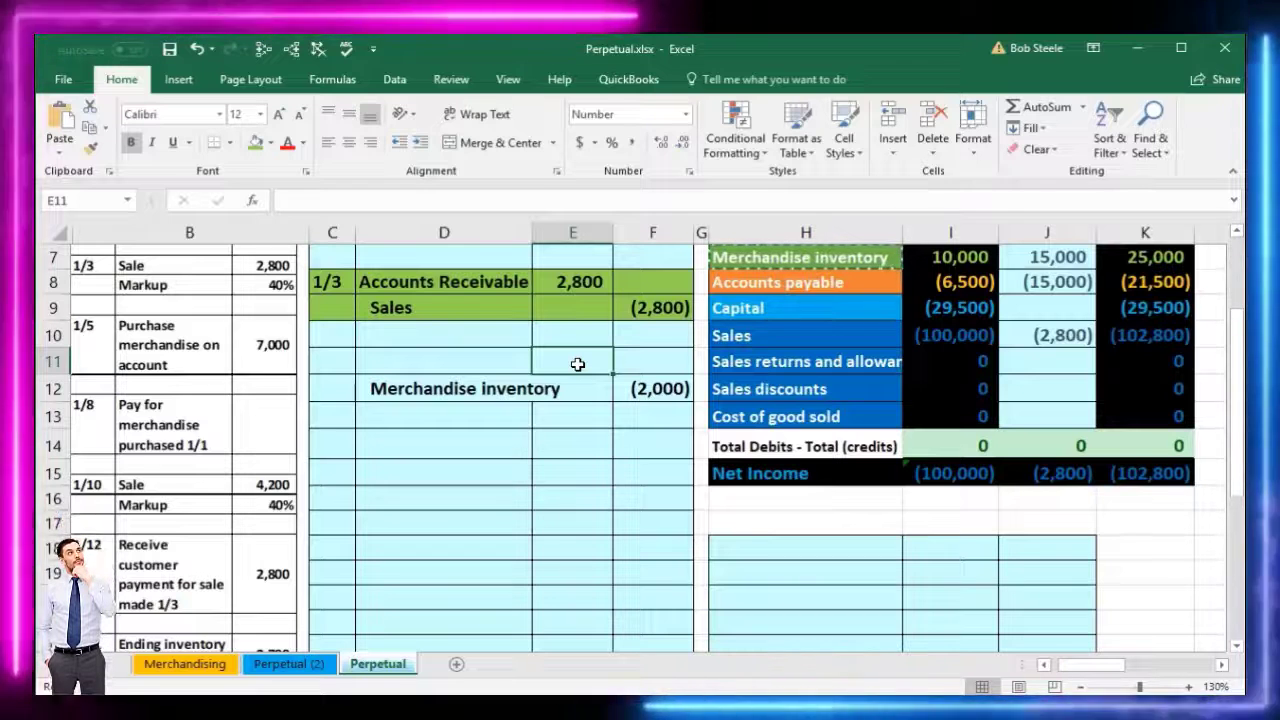
Step: Enter =-F12 in E11 for the 2,000 debit
{"action": "type", "text": "-"}
{"action": "left_click", "coordinate": [646, 388]}
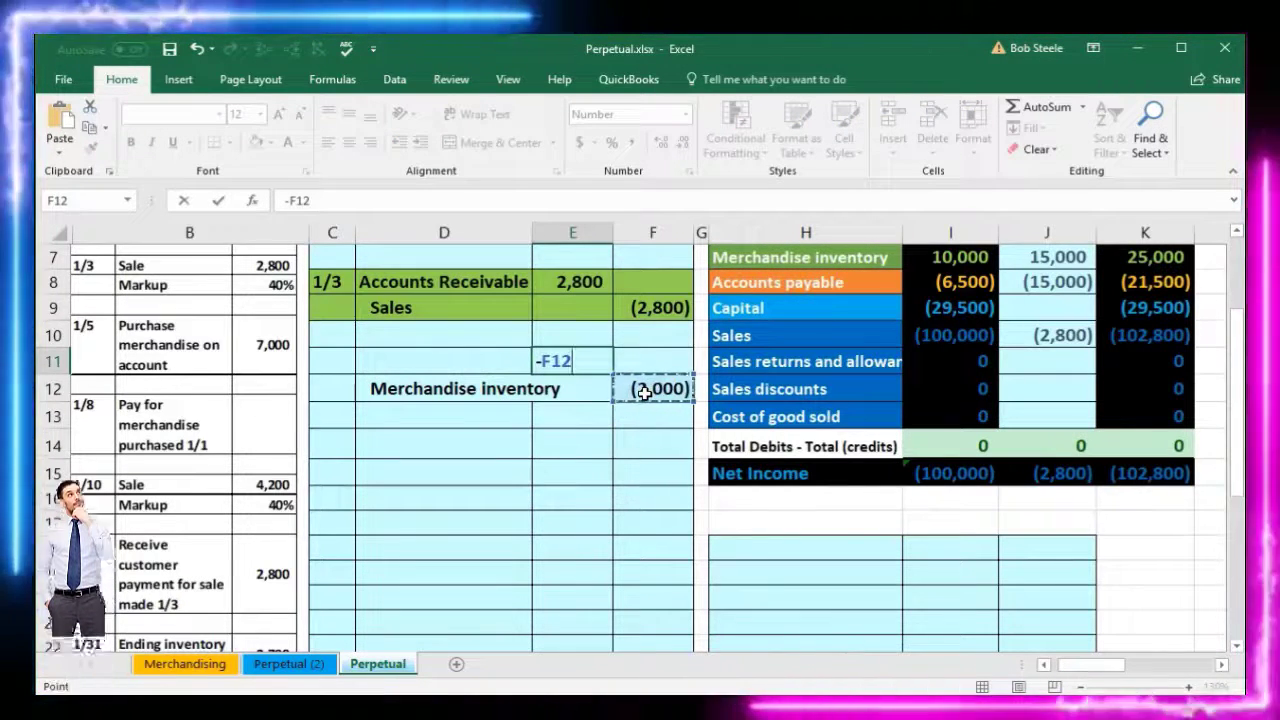
{"action": "key", "text": "Return"}
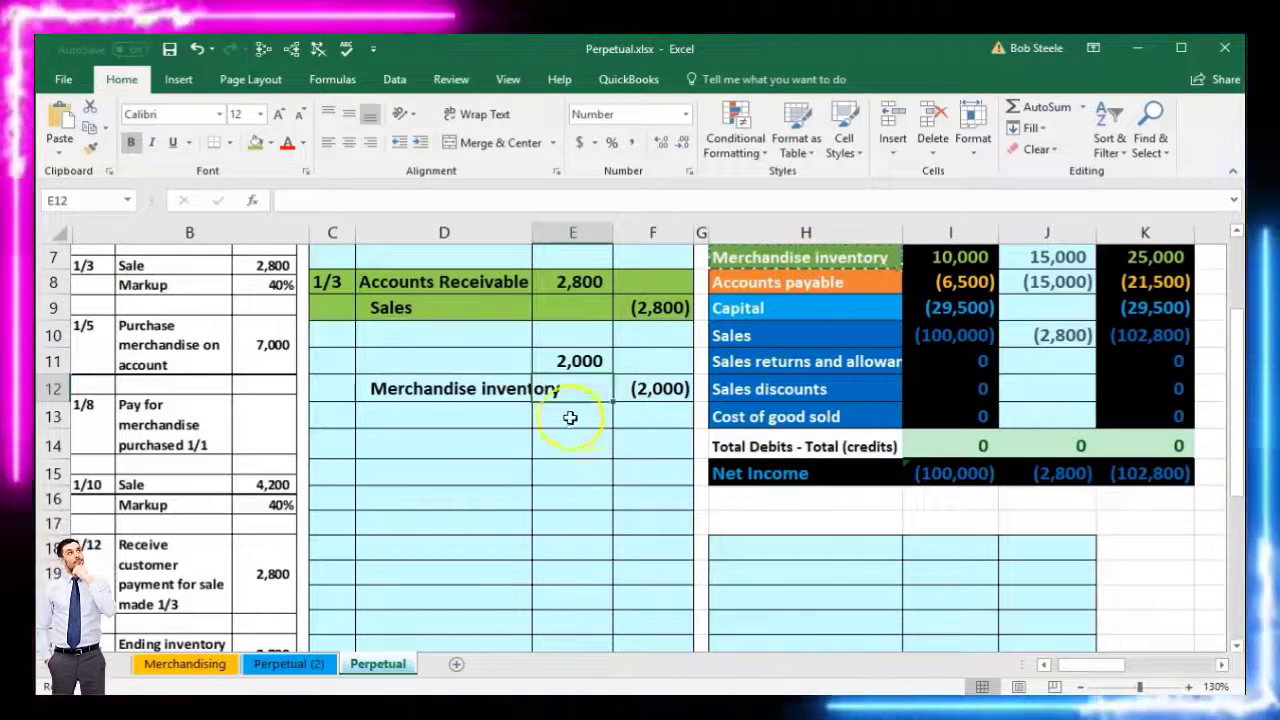
Step: Copy Cost of good sold from the trial balance and paste it into D11
{"action": "left_click", "coordinate": [467, 370]}
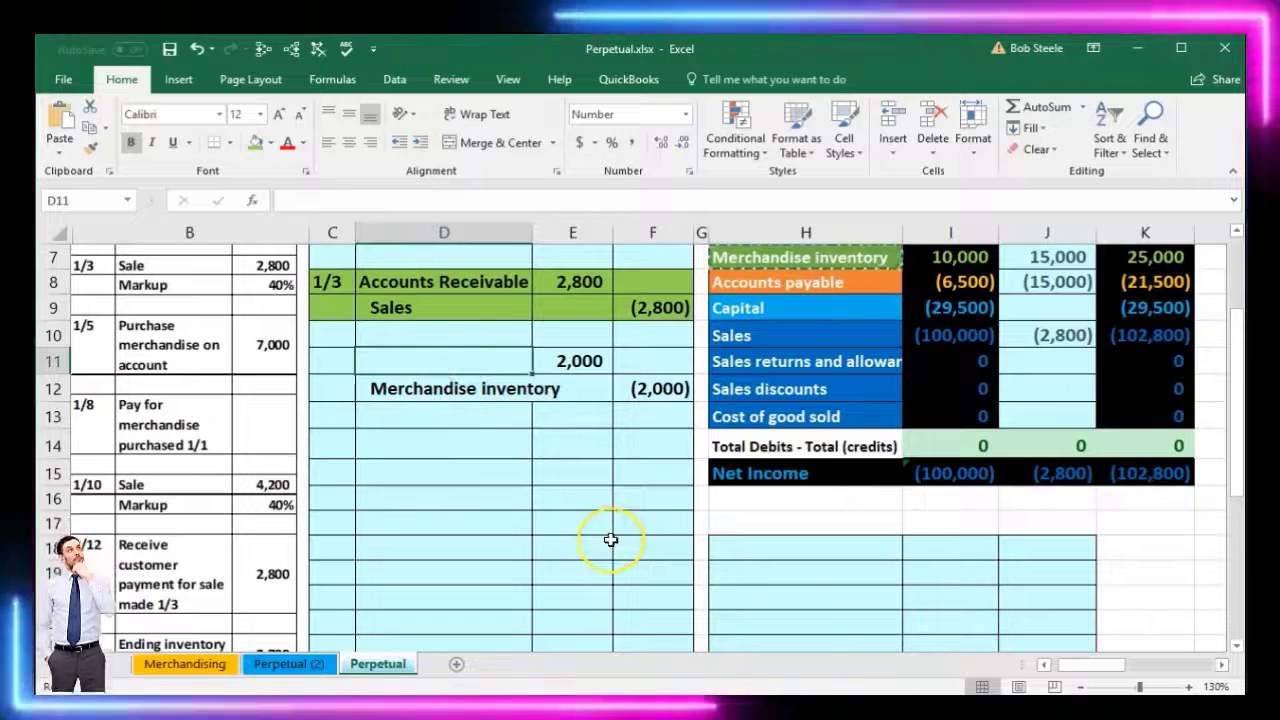
{"action": "left_click", "coordinate": [610, 540]}
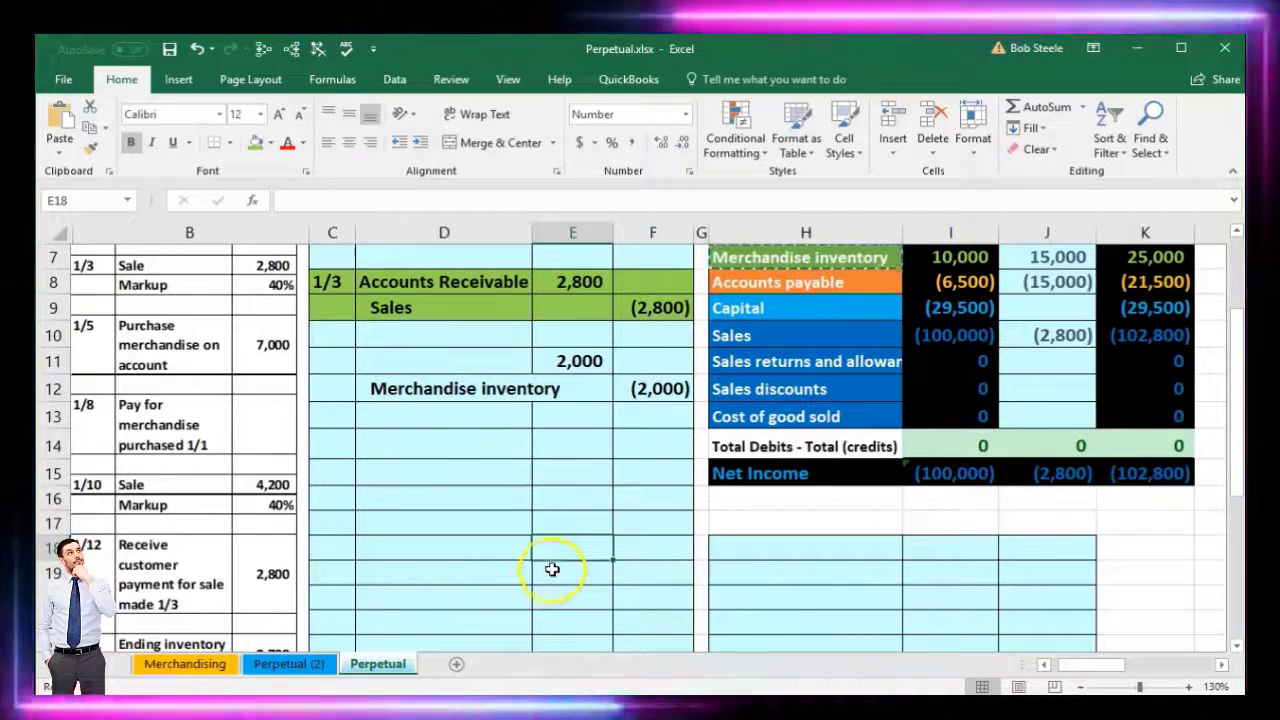
{"action": "left_click", "coordinate": [733, 418]}
{"action": "left_click", "coordinate": [730, 493]}
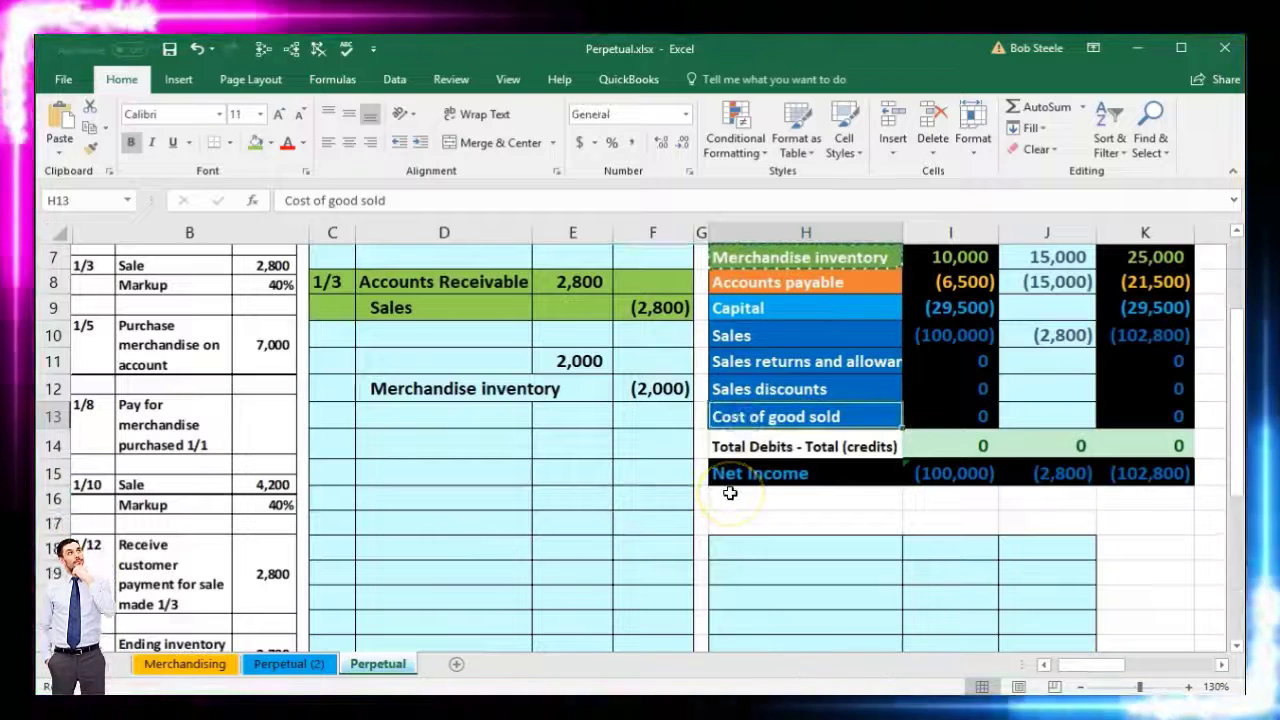
{"action": "right_click", "coordinate": [765, 426]}
{"action": "left_click", "coordinate": [790, 430]}
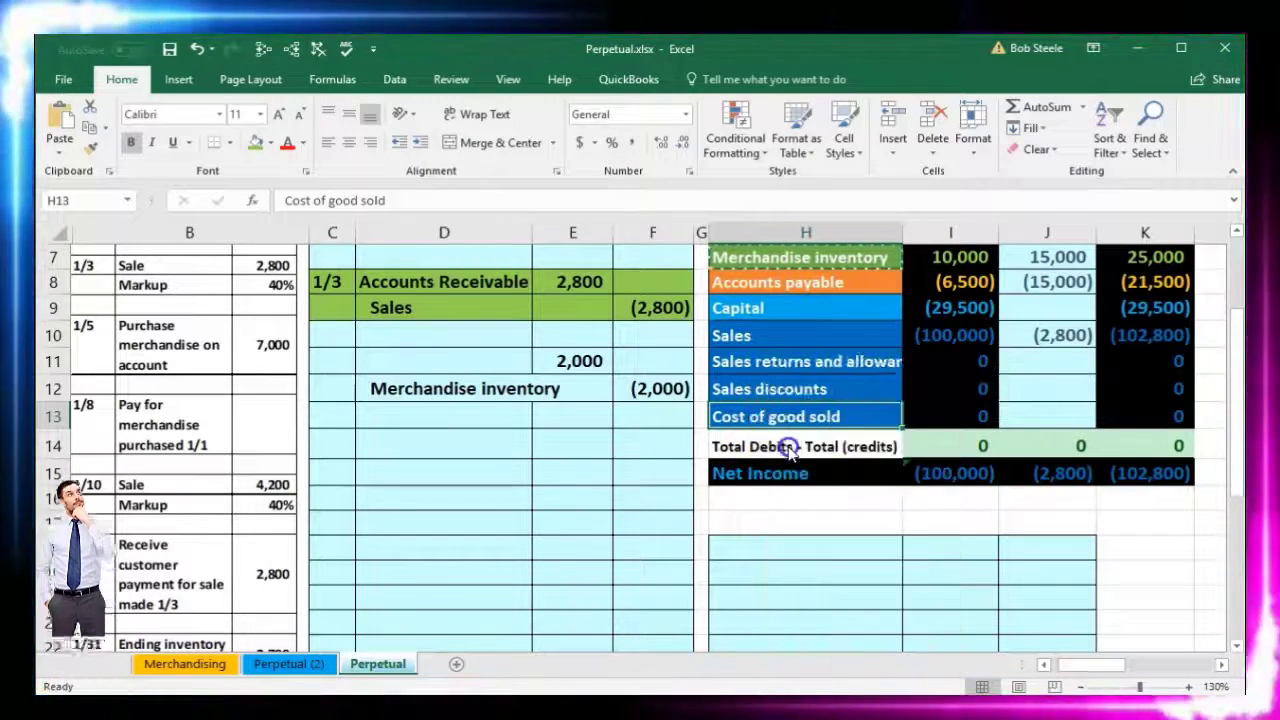
{"action": "left_click", "coordinate": [438, 357]}
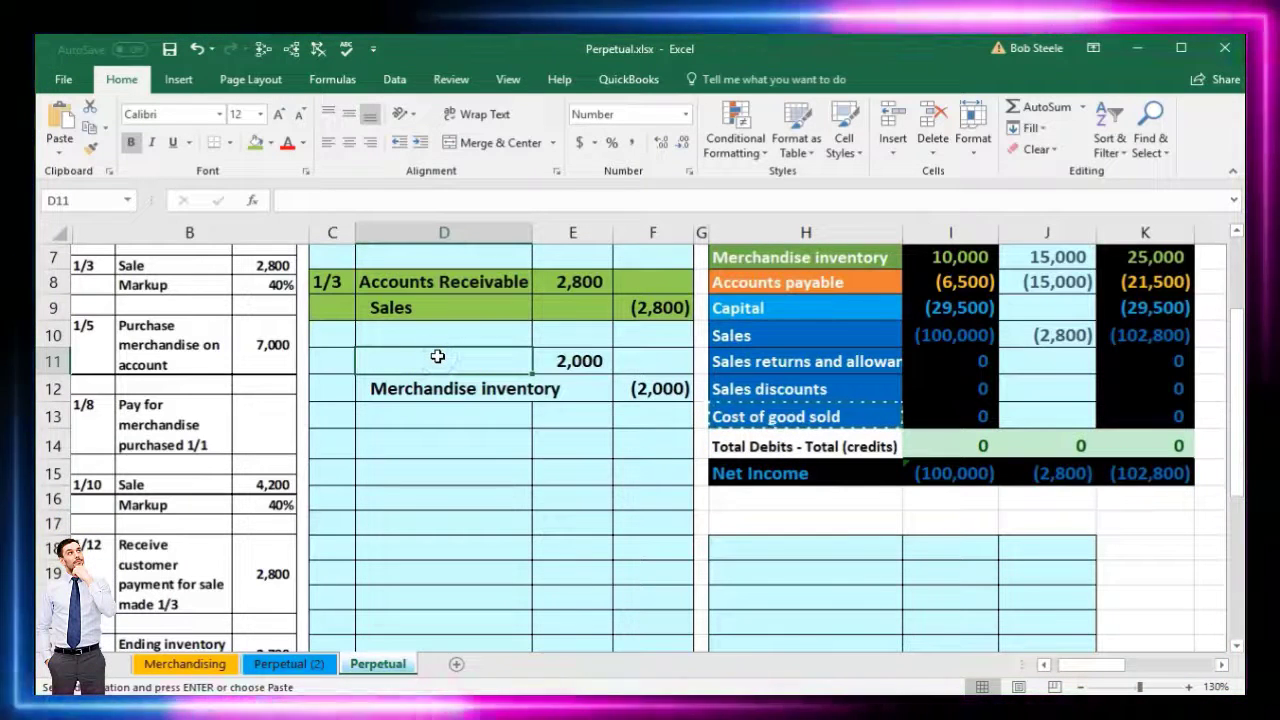
{"action": "right_click", "coordinate": [438, 357]}
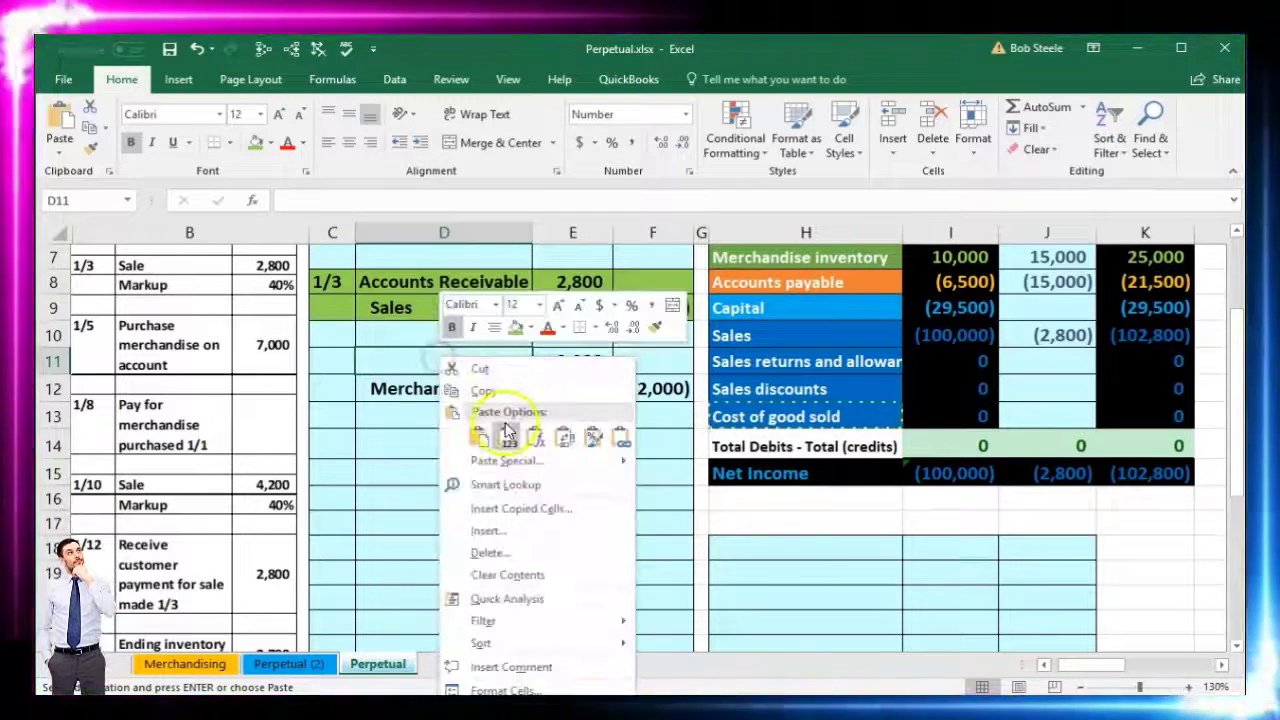
{"action": "left_click", "coordinate": [506, 428]}
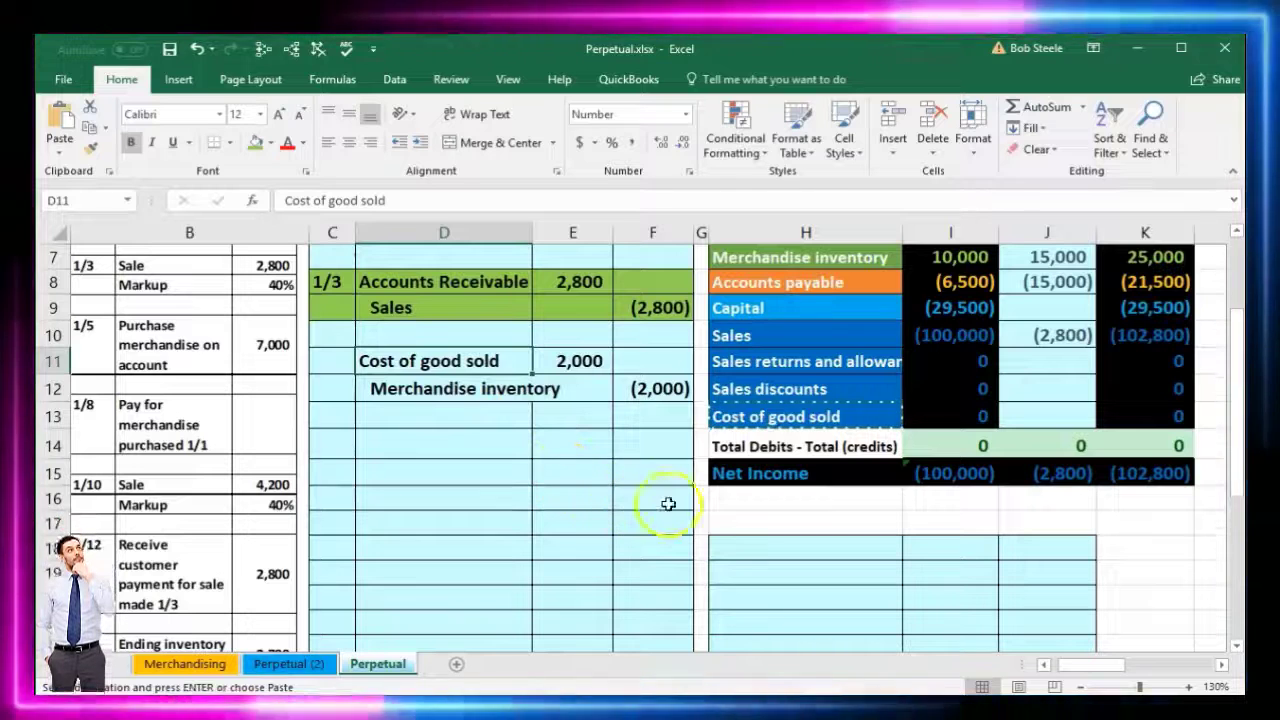
{"action": "left_click_drag", "start_coordinate": [800, 428], "coordinate": [771, 420]}
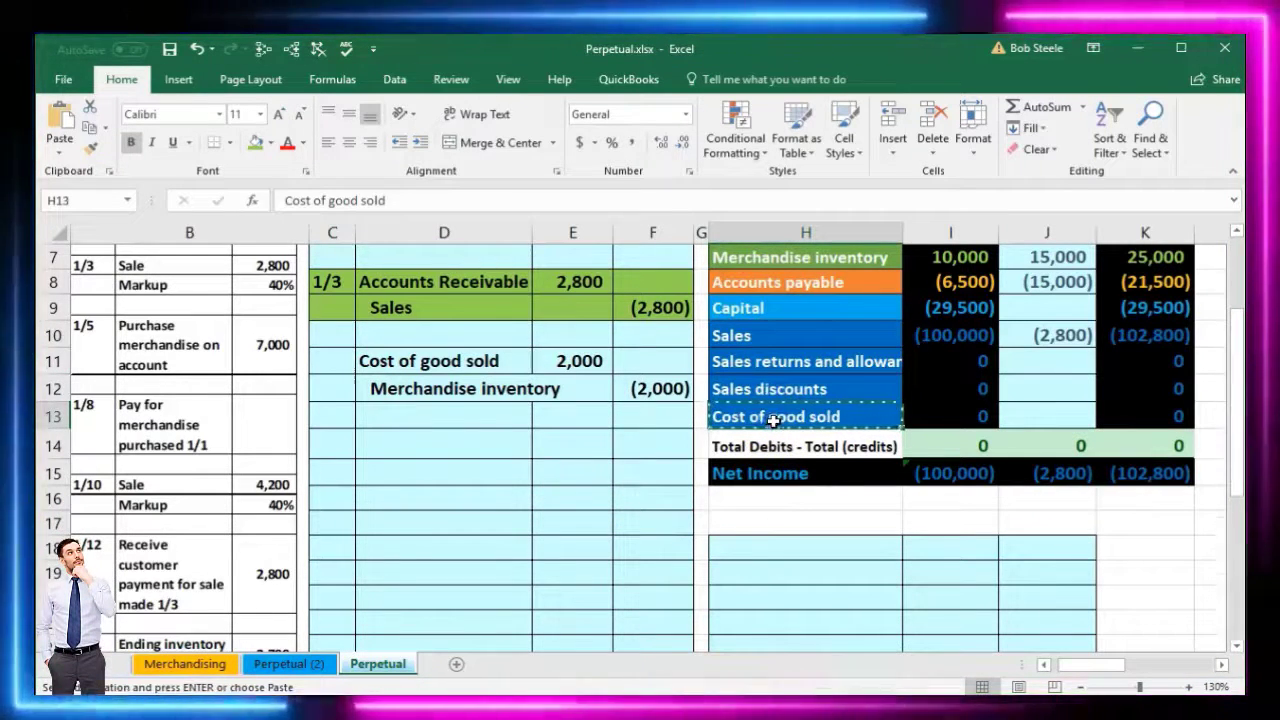
{"action": "left_click", "coordinate": [597, 367]}
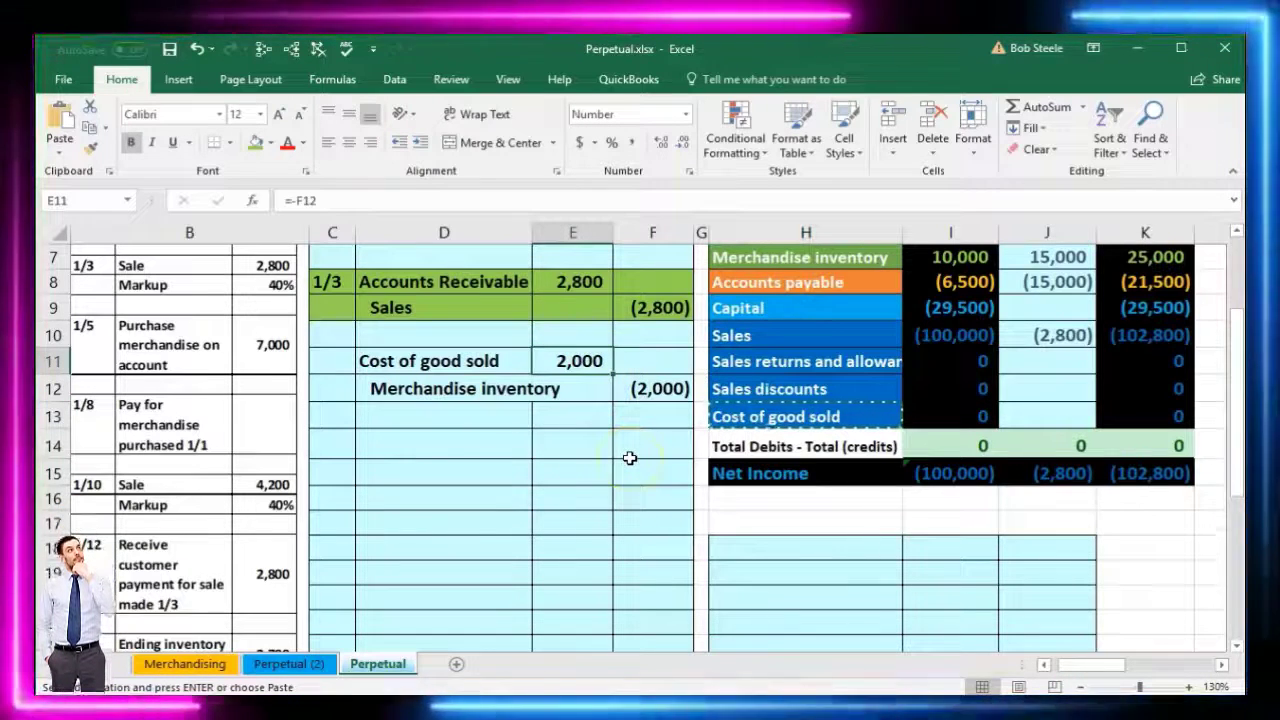
{"action": "left_click_drag", "start_coordinate": [506, 363], "coordinate": [642, 398]}
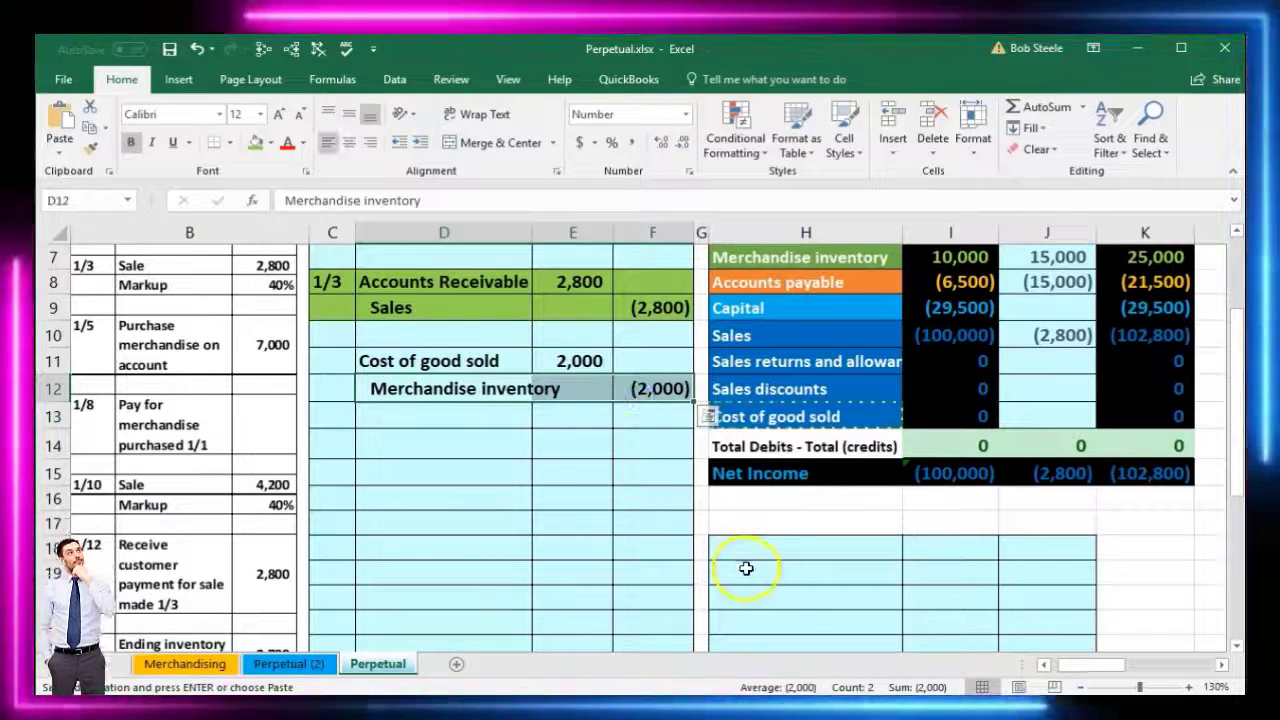
Step: Link Cost of good sold's trial balance entry in J13 to the 2,000 debit in E11
{"action": "scroll", "coordinate": [831, 627], "scroll_direction": "up", "scroll_amount": 1}
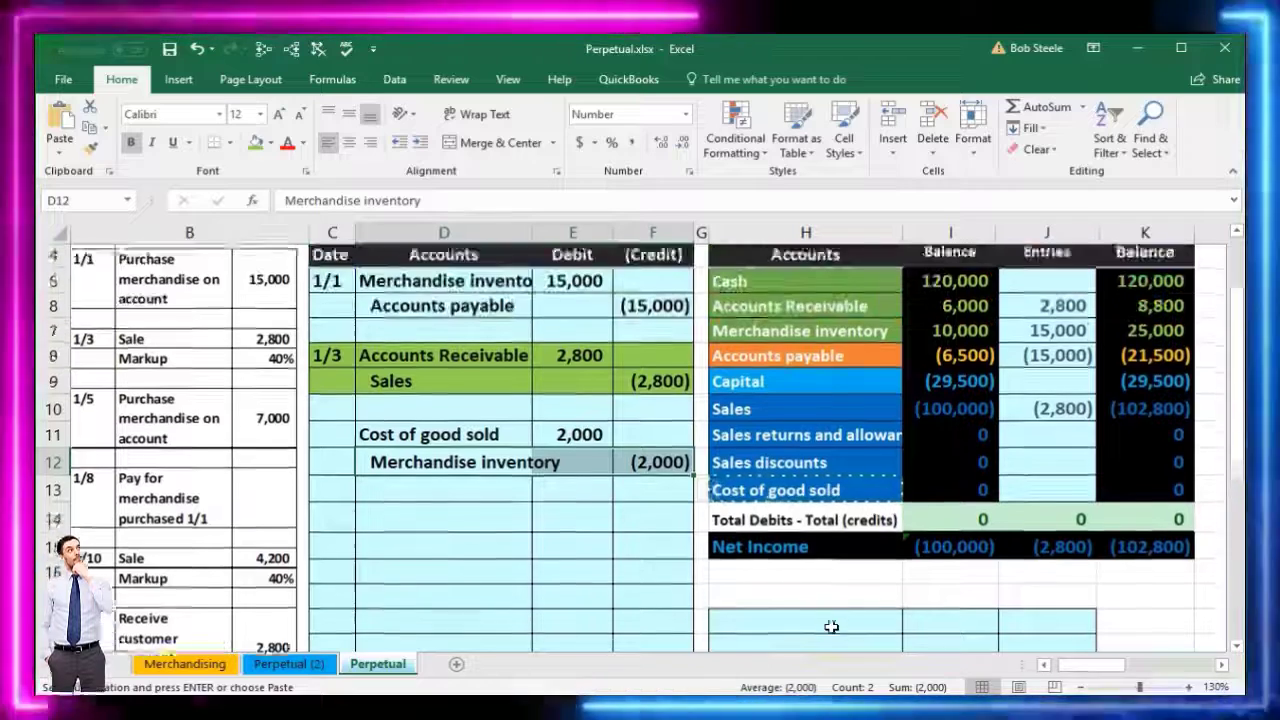
{"action": "left_click_drag", "start_coordinate": [470, 466], "coordinate": [569, 452]}
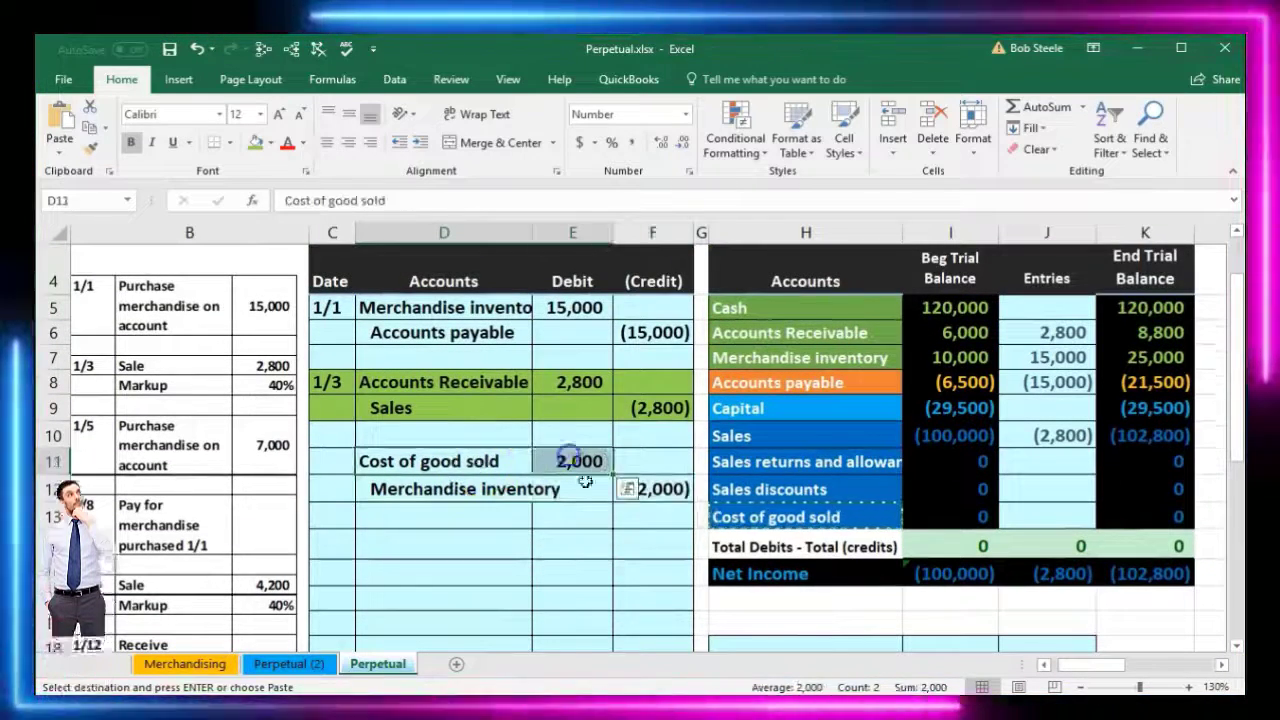
{"action": "left_click", "coordinate": [1044, 514]}
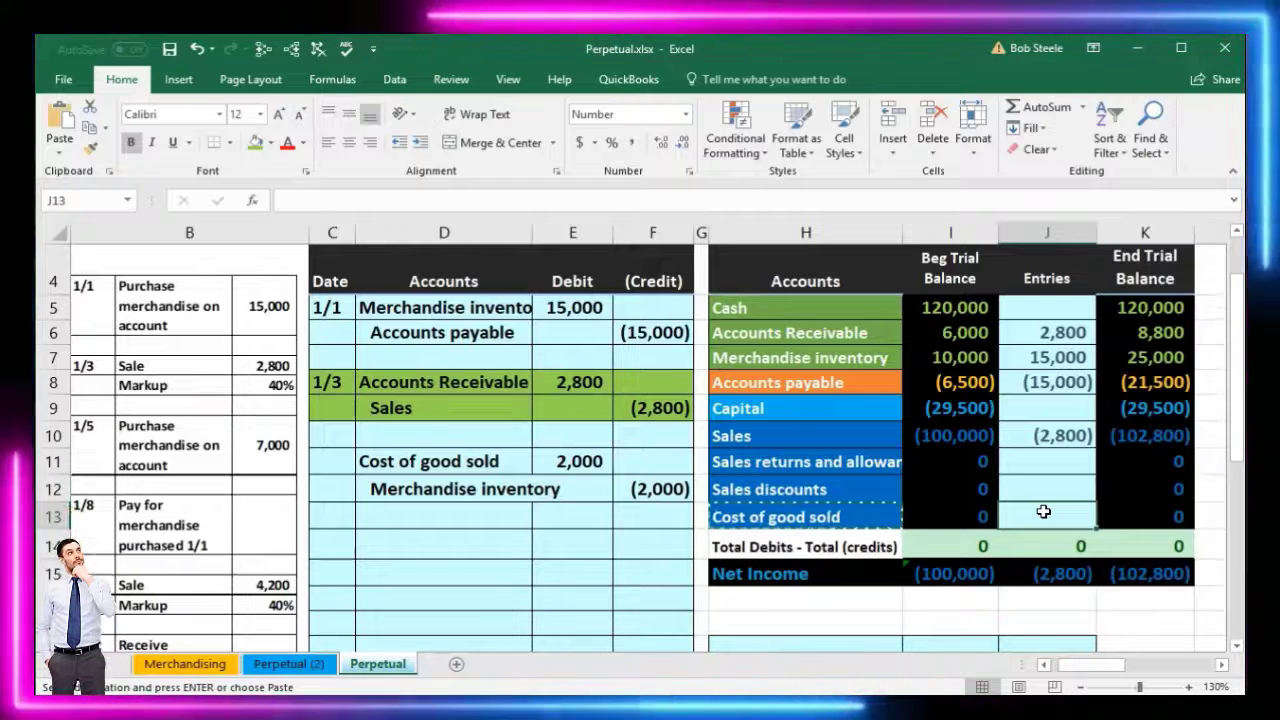
{"action": "type", "text": "="}
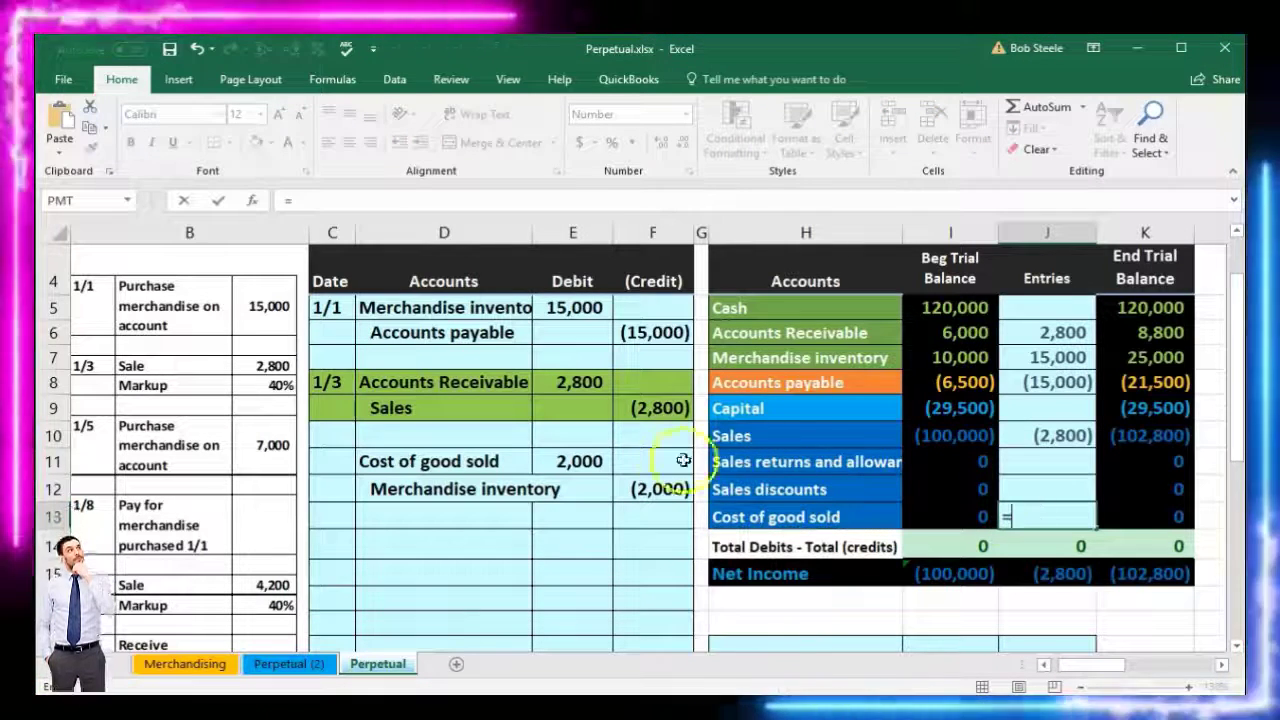
{"action": "left_click", "coordinate": [580, 458]}
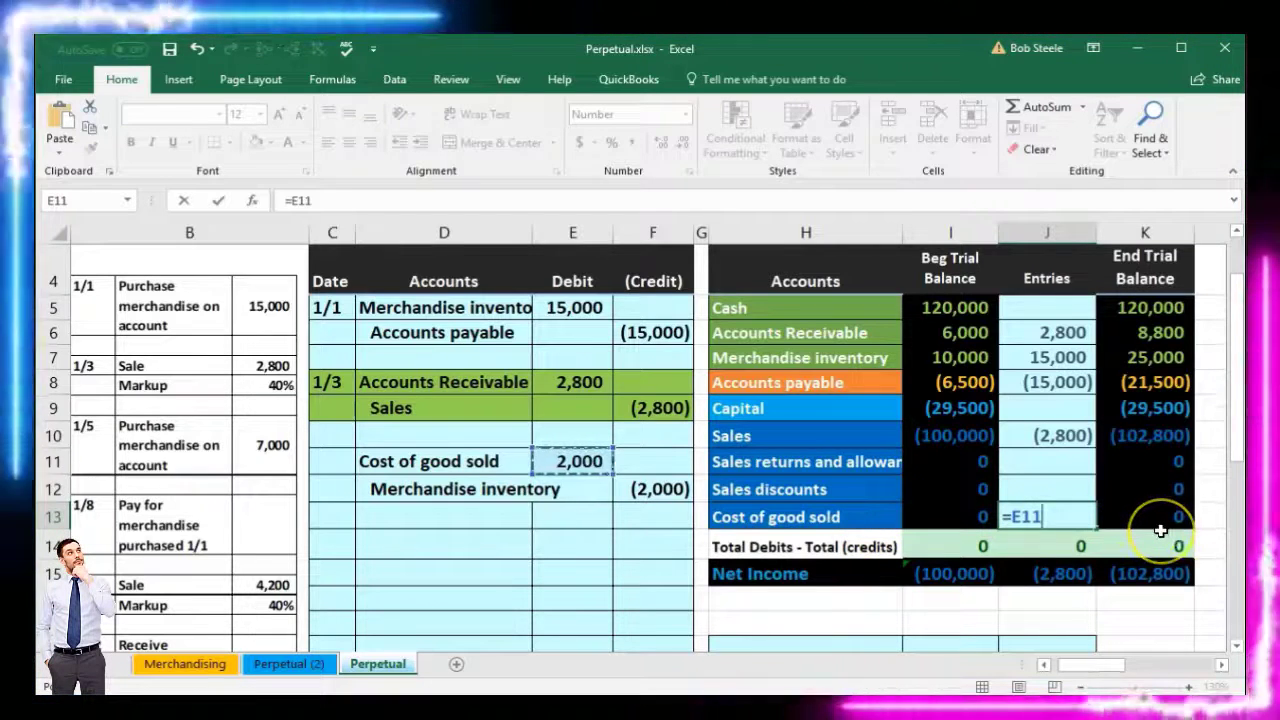
{"action": "key", "text": "Return"}
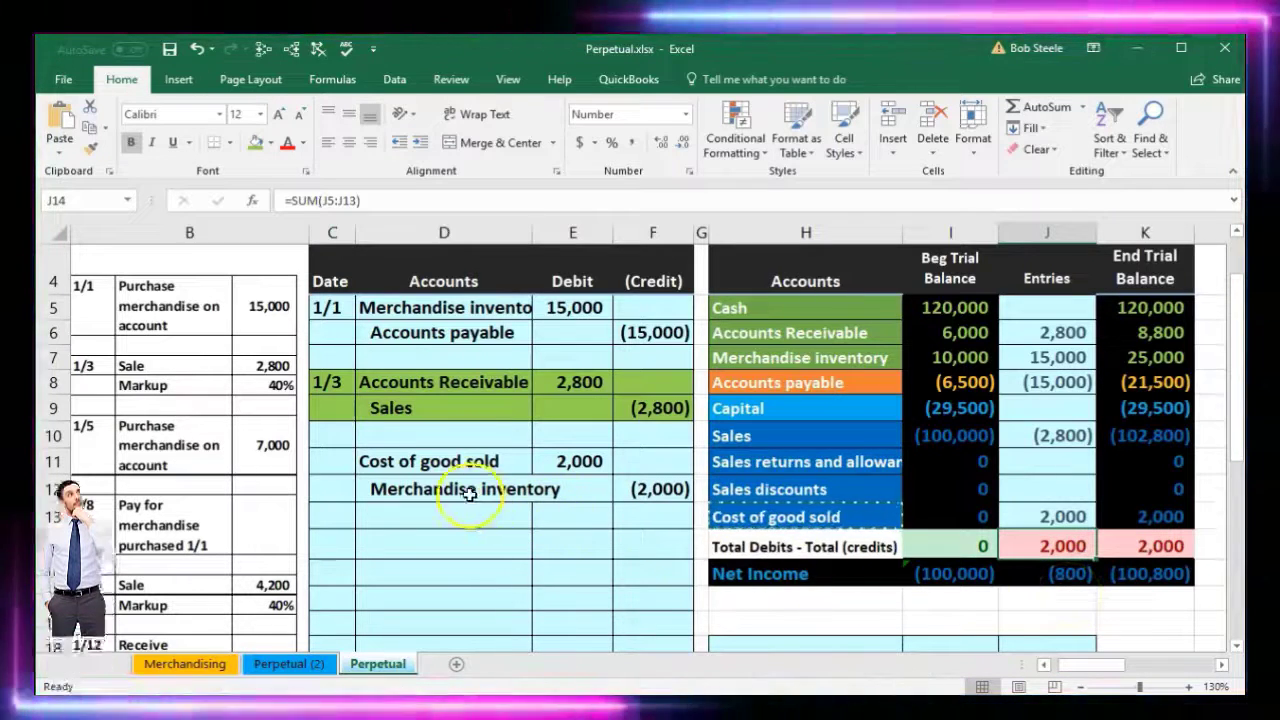
{"action": "left_click_drag", "start_coordinate": [469, 494], "coordinate": [666, 491]}
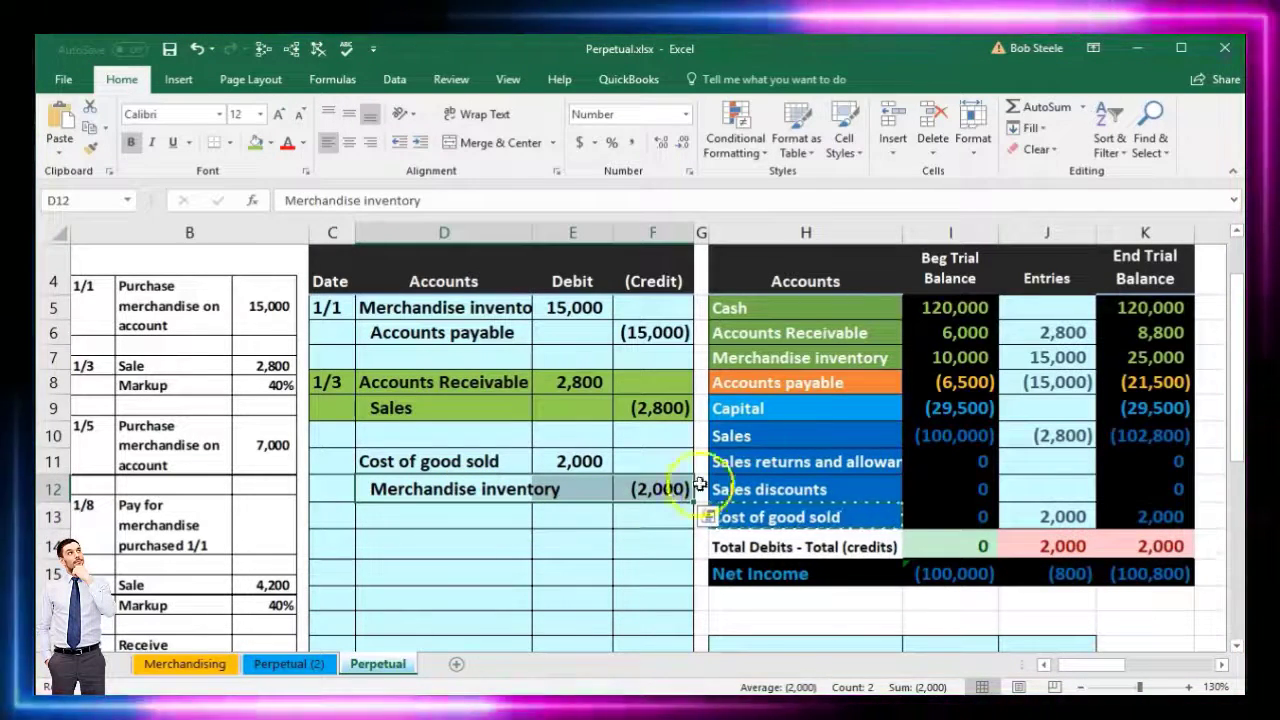
{"action": "left_click_drag", "start_coordinate": [790, 357], "coordinate": [930, 357]}
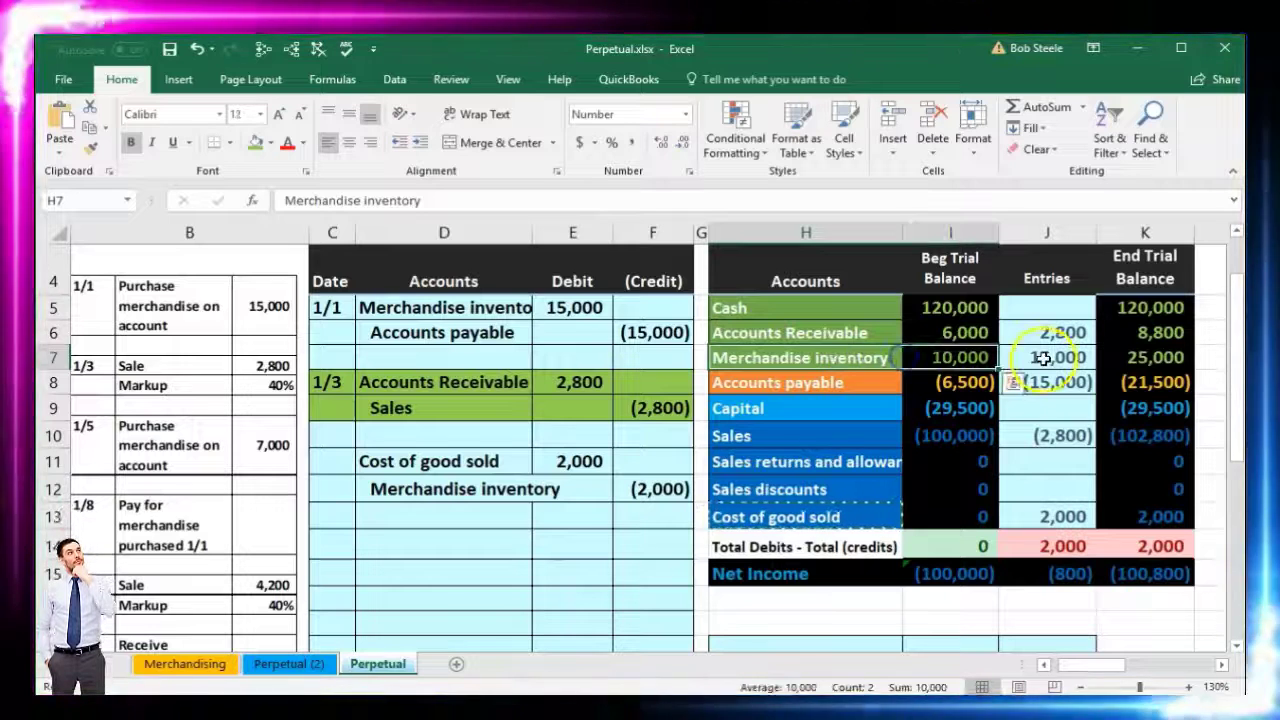
Step: Add +F12 to Merchandise inventory's J7 entry formula, then verify the totals balance at 0
{"action": "left_click", "coordinate": [1043, 357]}
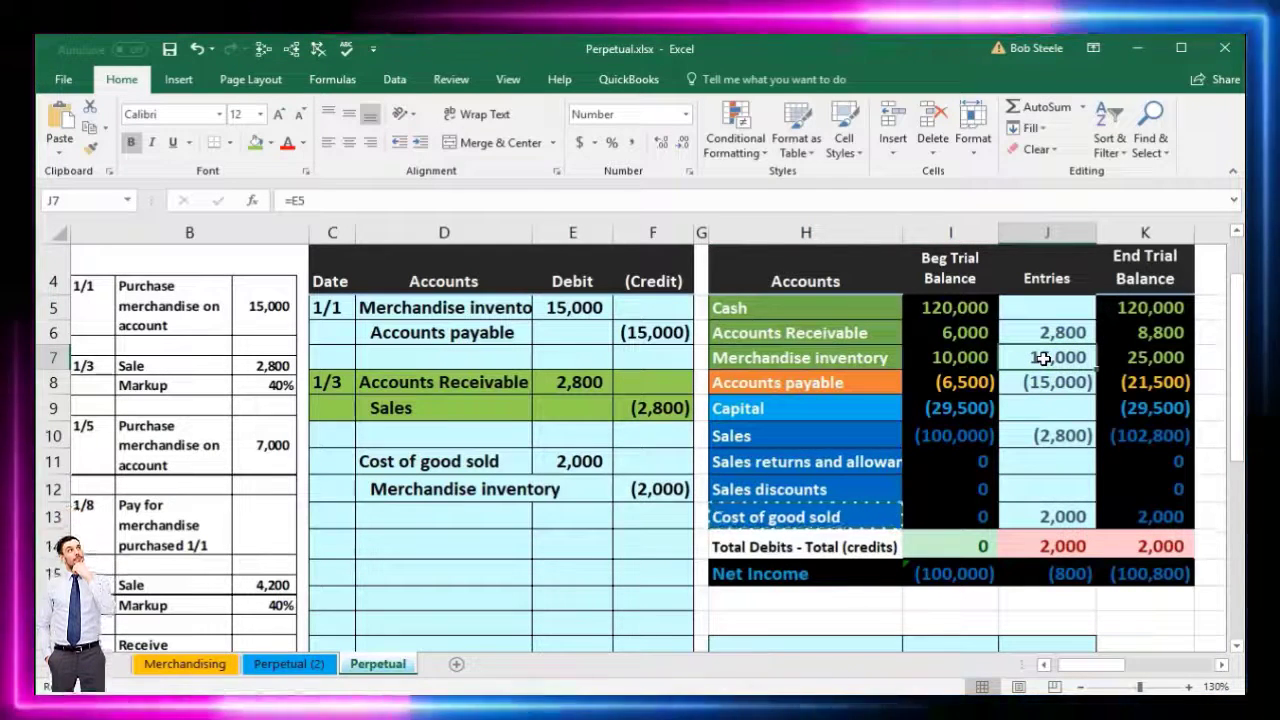
{"action": "double_click", "coordinate": [1043, 358]}
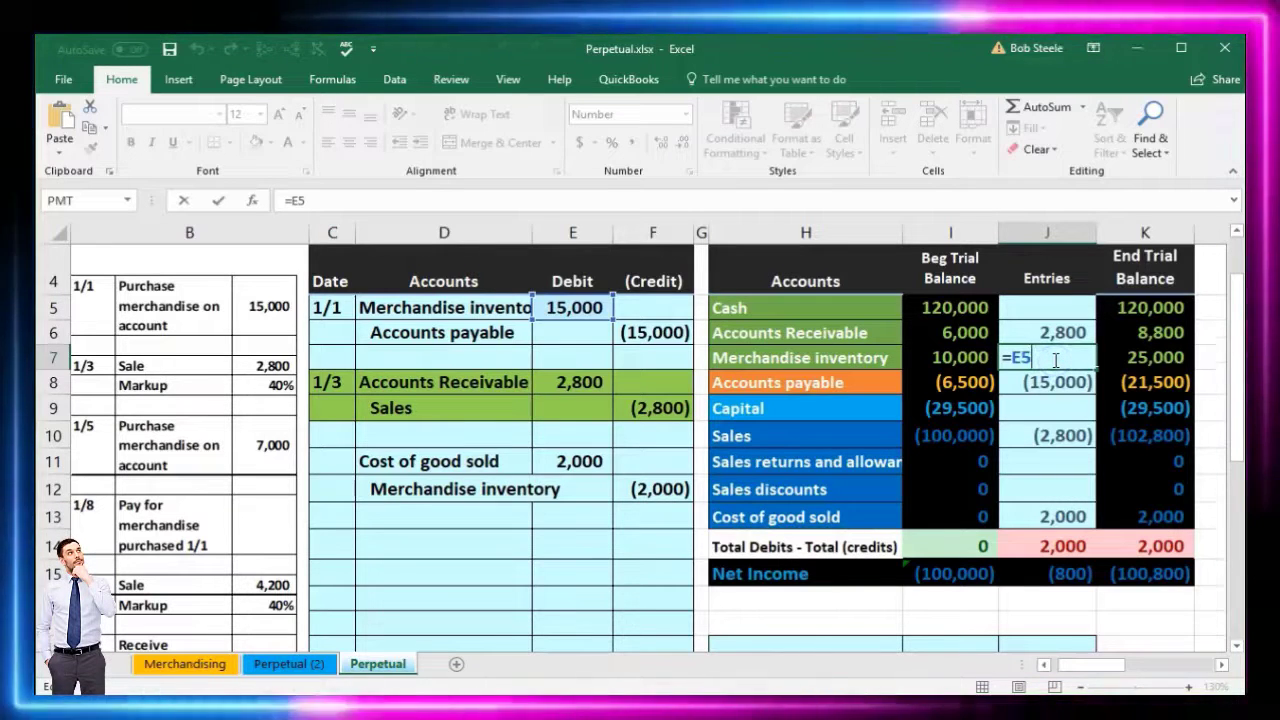
{"action": "type", "text": "+"}
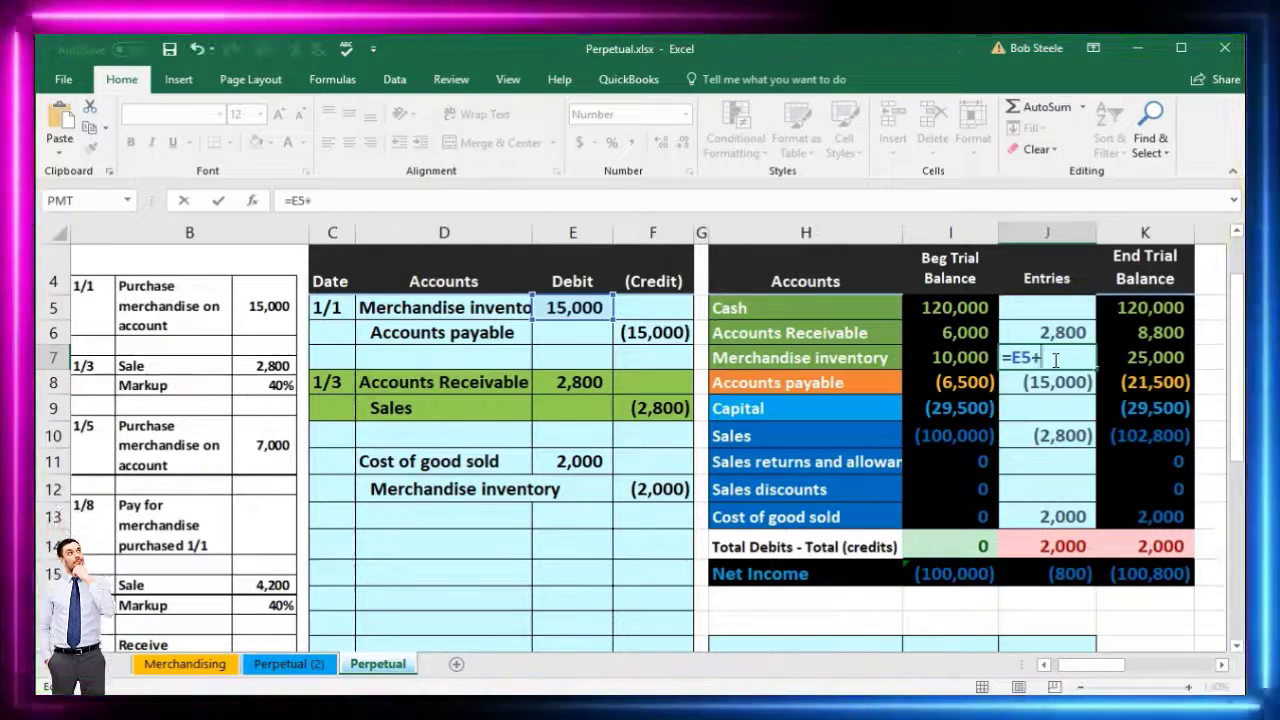
{"action": "left_click", "coordinate": [677, 492]}
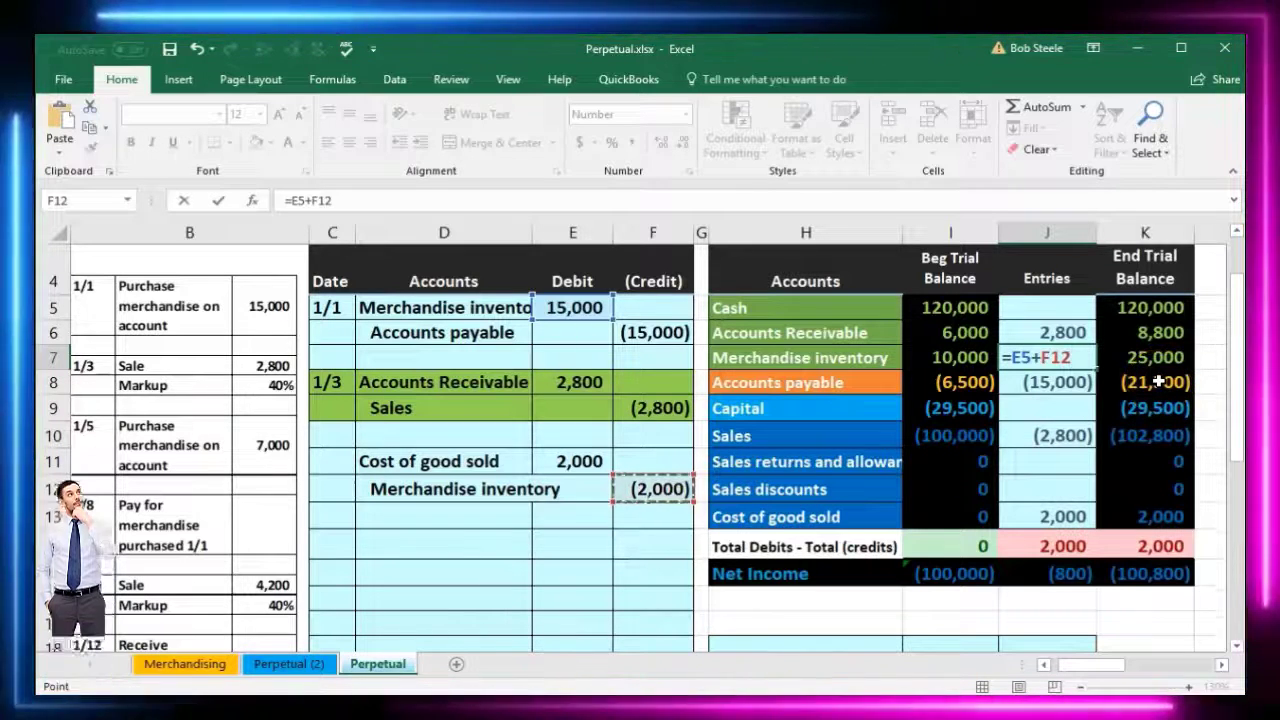
{"action": "key", "text": "Return"}
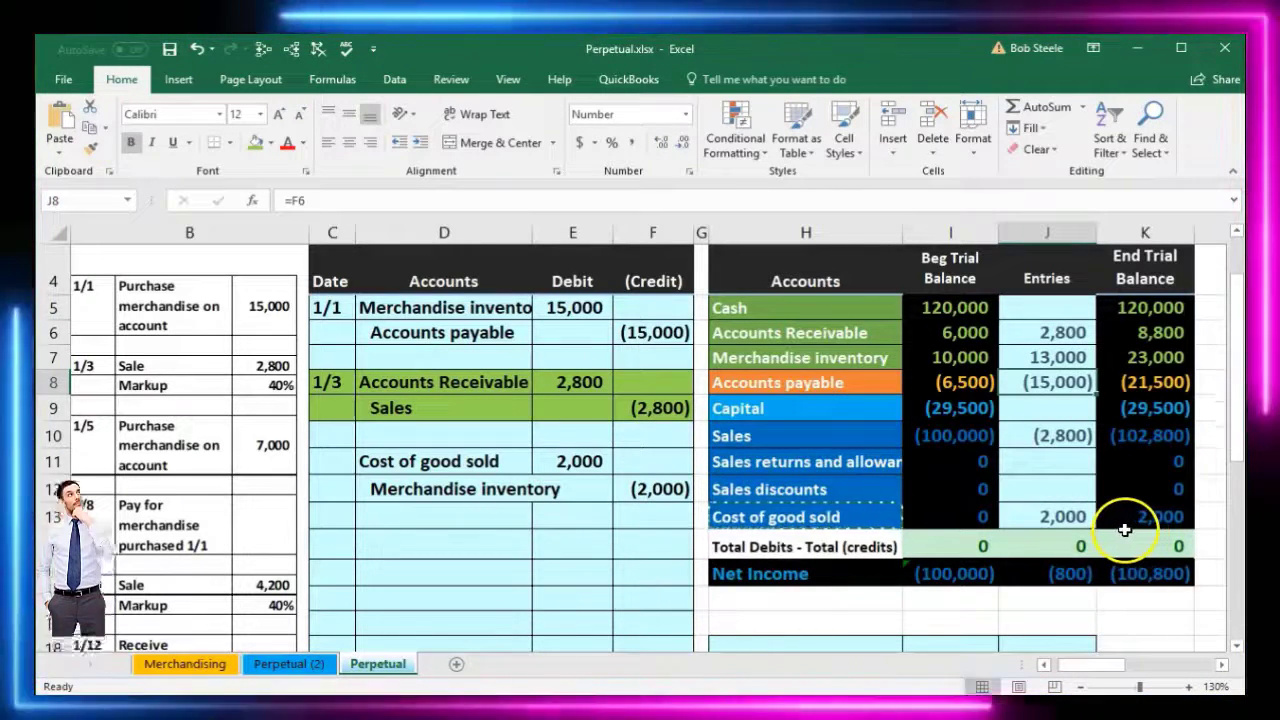
{"action": "left_click", "coordinate": [1058, 438]}
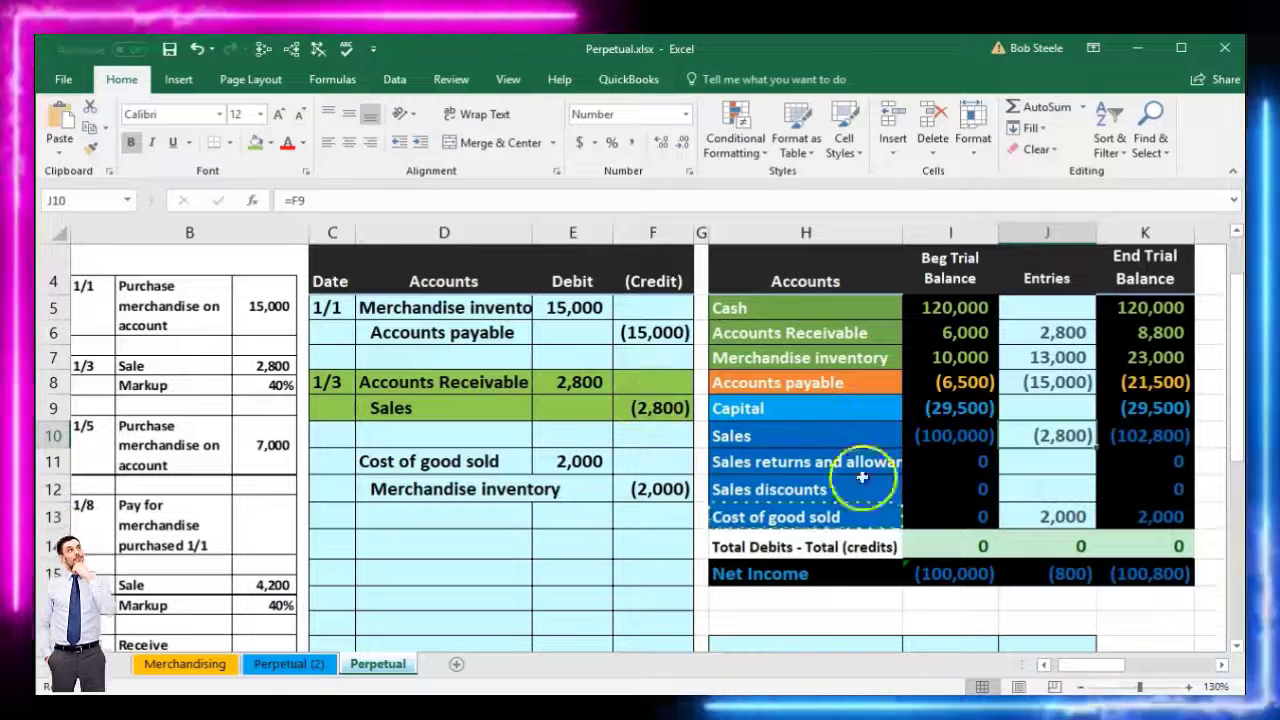
{"action": "left_click", "coordinate": [1050, 517]}
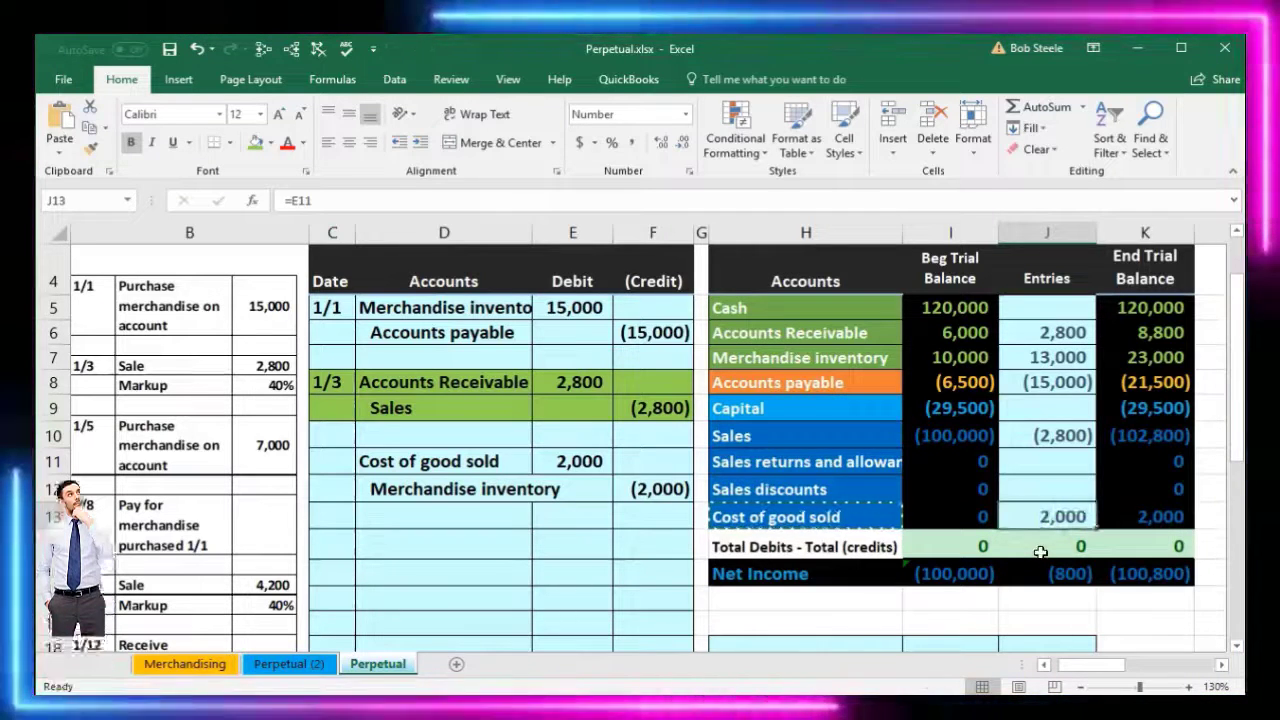
{"action": "left_click", "coordinate": [1040, 567]}
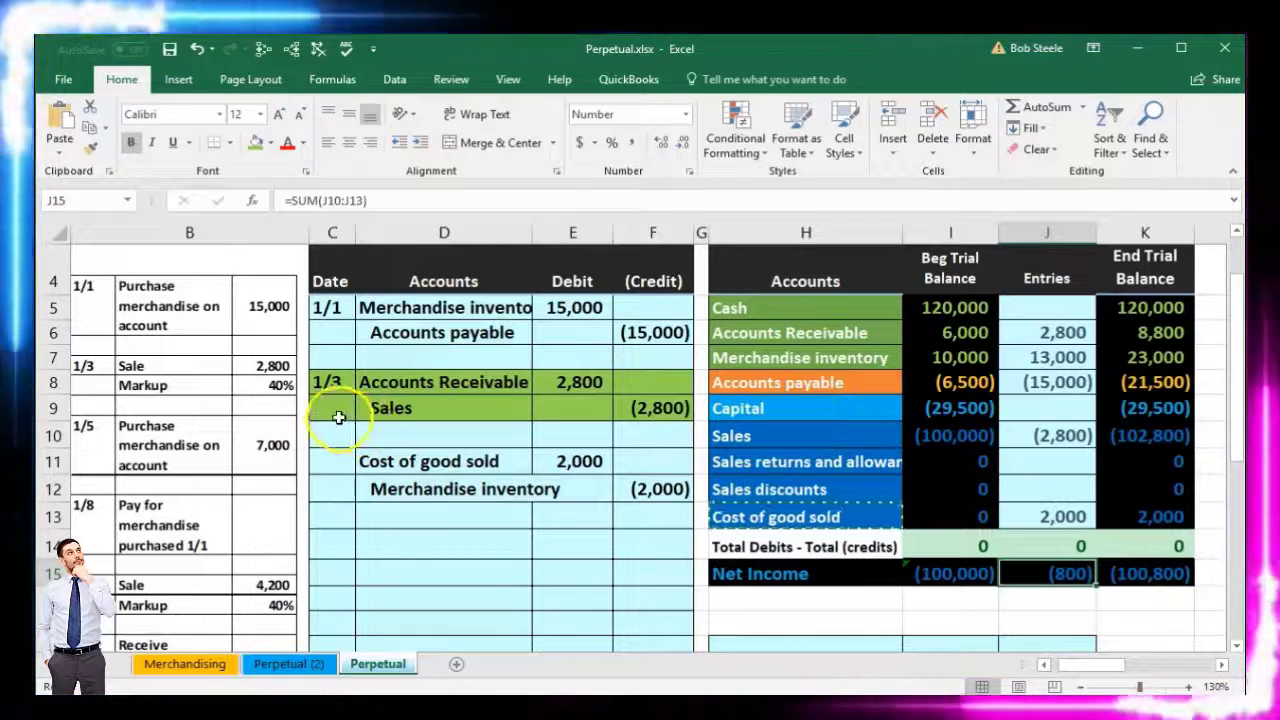
{"action": "left_click_drag", "start_coordinate": [330, 409], "coordinate": [677, 463]}
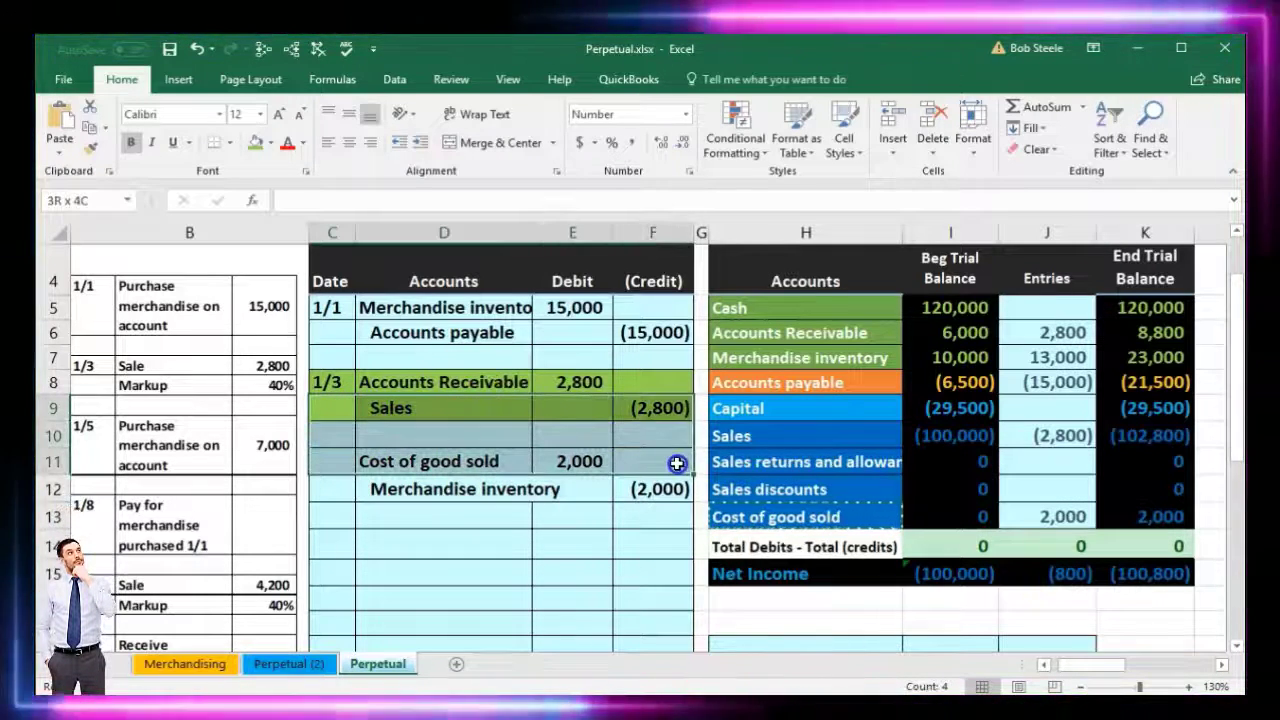
{"action": "right_click", "coordinate": [677, 463]}
{"action": "key", "text": "Escape"}
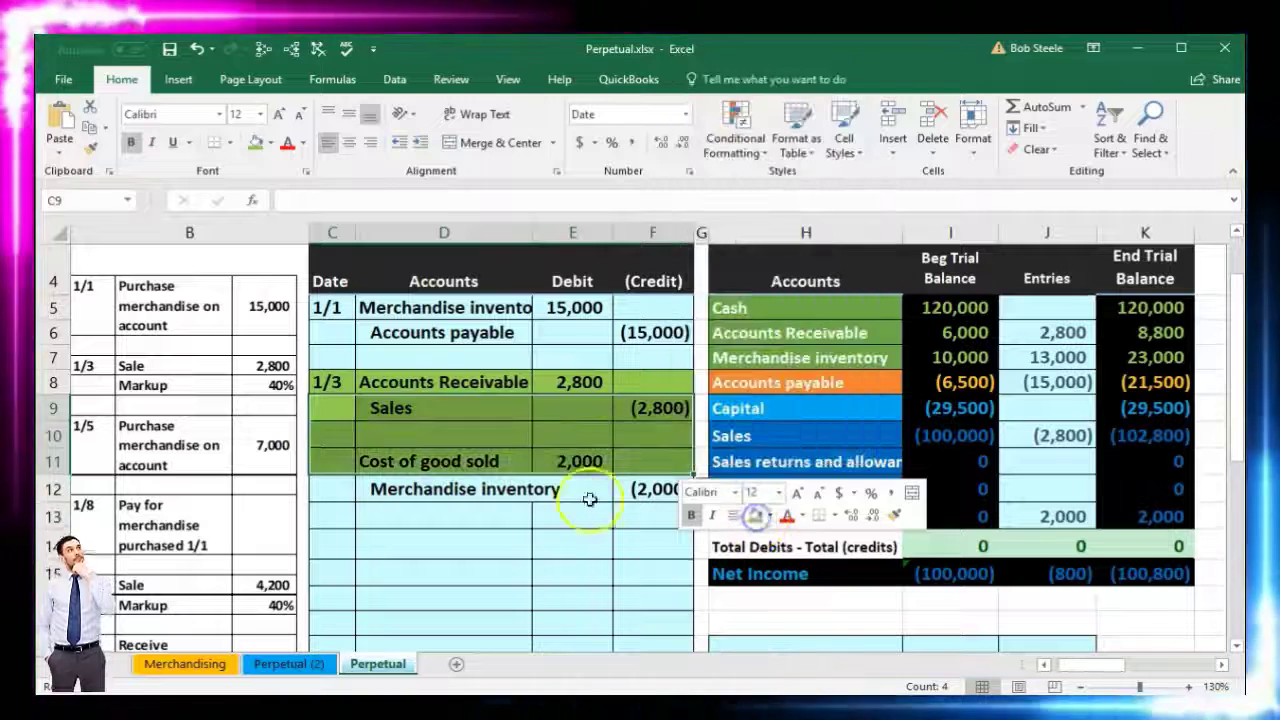
{"action": "left_click", "coordinate": [477, 409]}
{"action": "left_click_drag", "start_coordinate": [329, 377], "coordinate": [634, 400]}
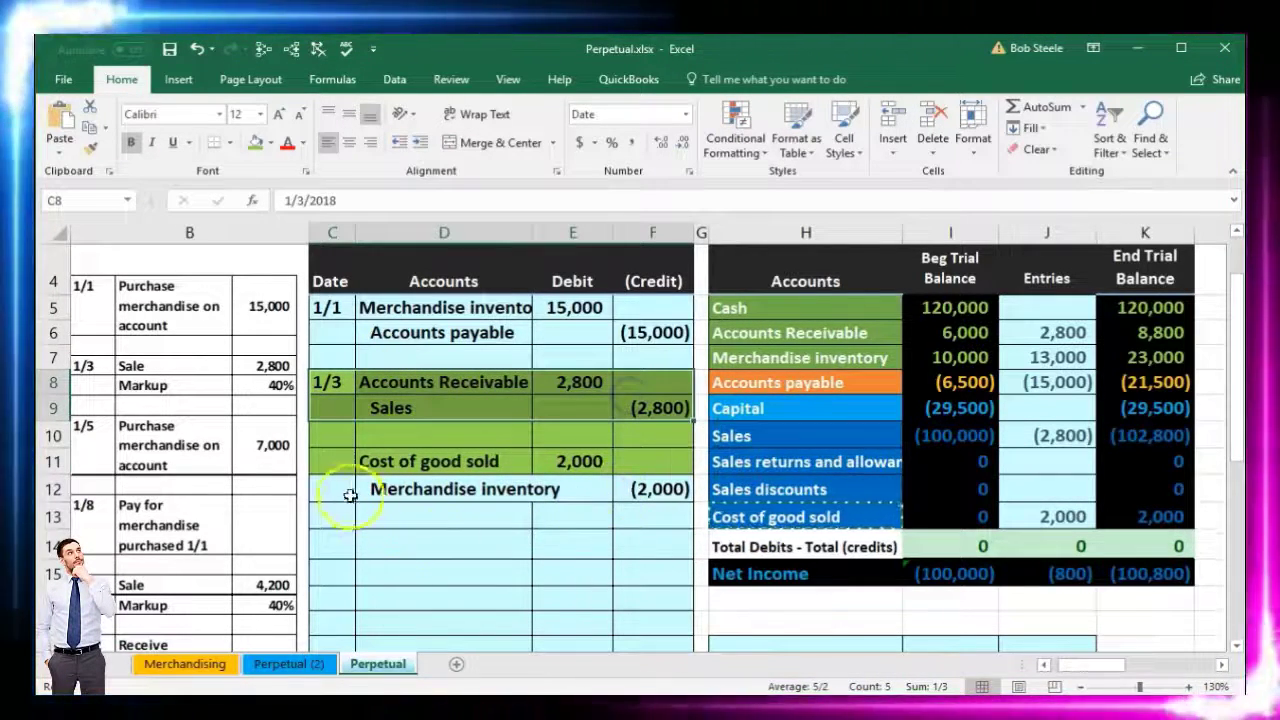
{"action": "left_click_drag", "start_coordinate": [349, 491], "coordinate": [627, 489]}
{"action": "right_click", "coordinate": [627, 489]}
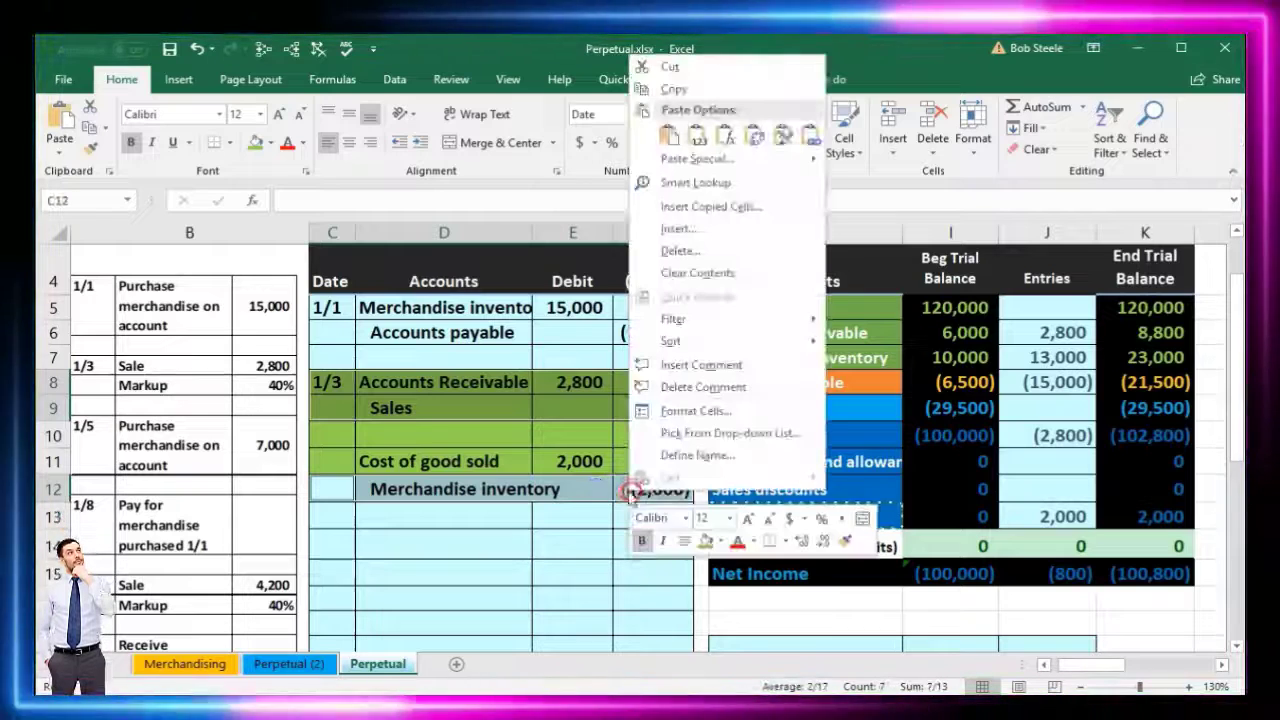
{"action": "left_click", "coordinate": [716, 540]}
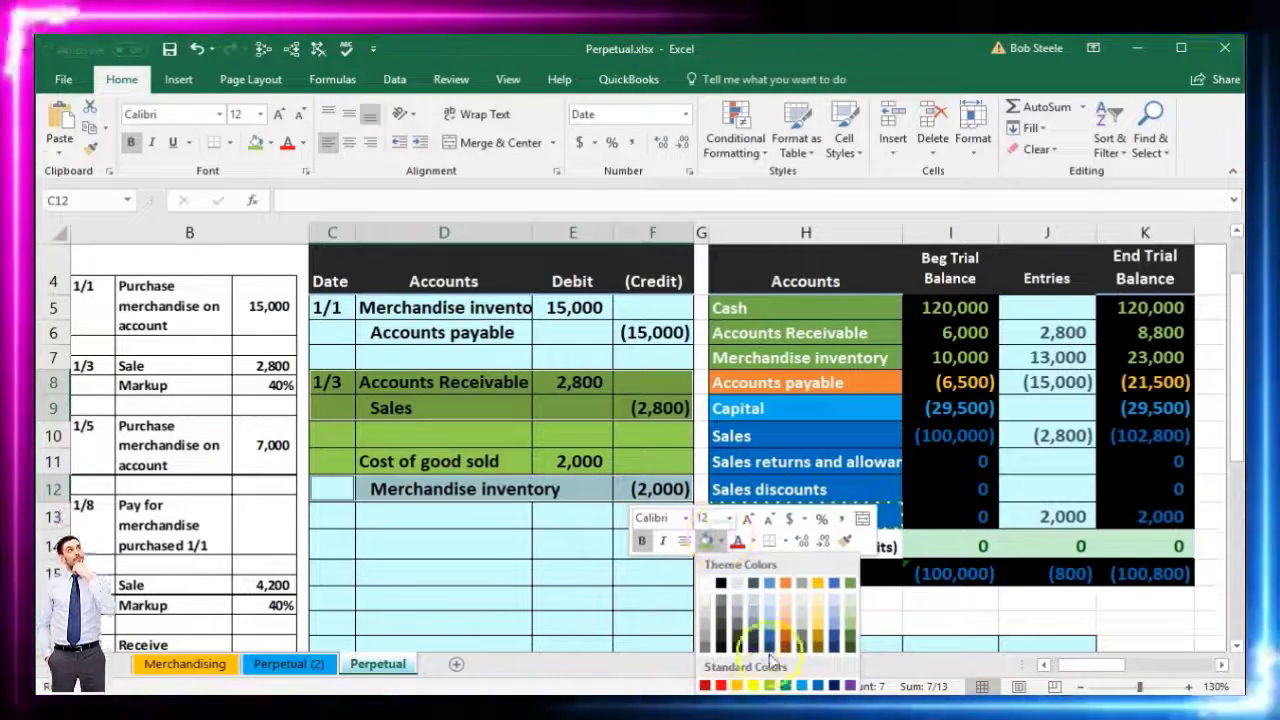
{"action": "left_click", "coordinate": [753, 686]}
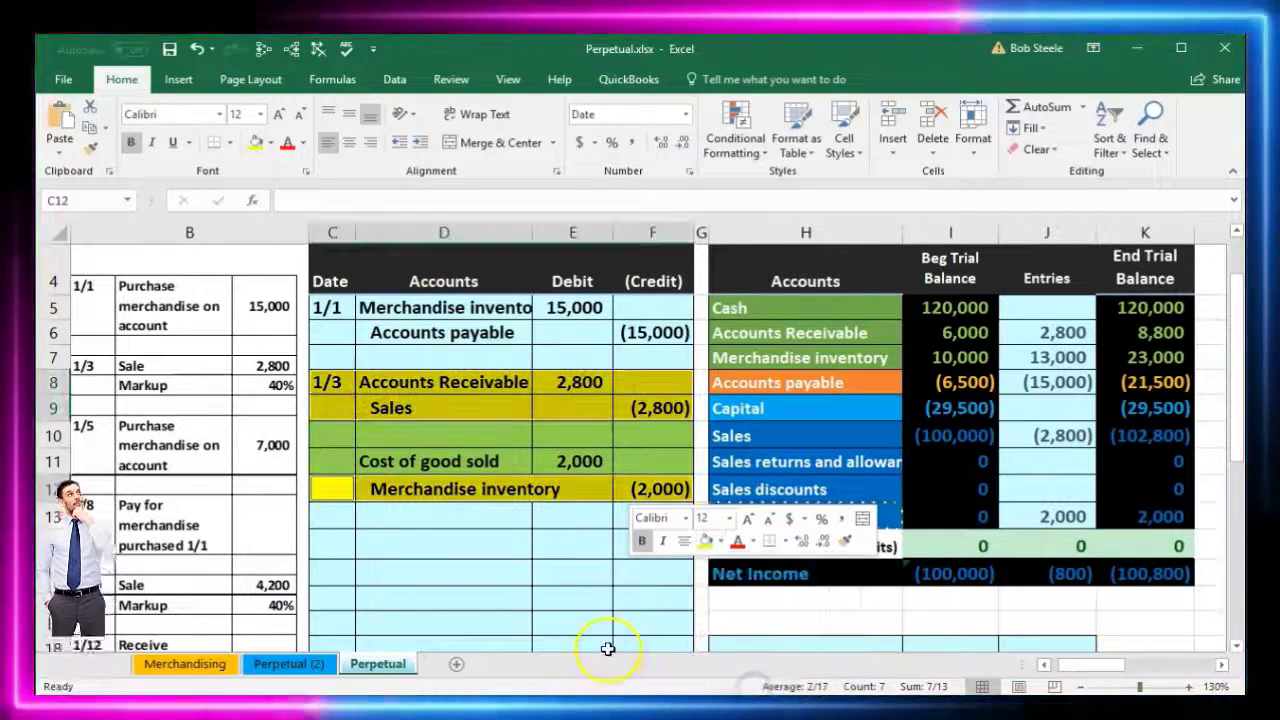
{"action": "left_click", "coordinate": [514, 620]}
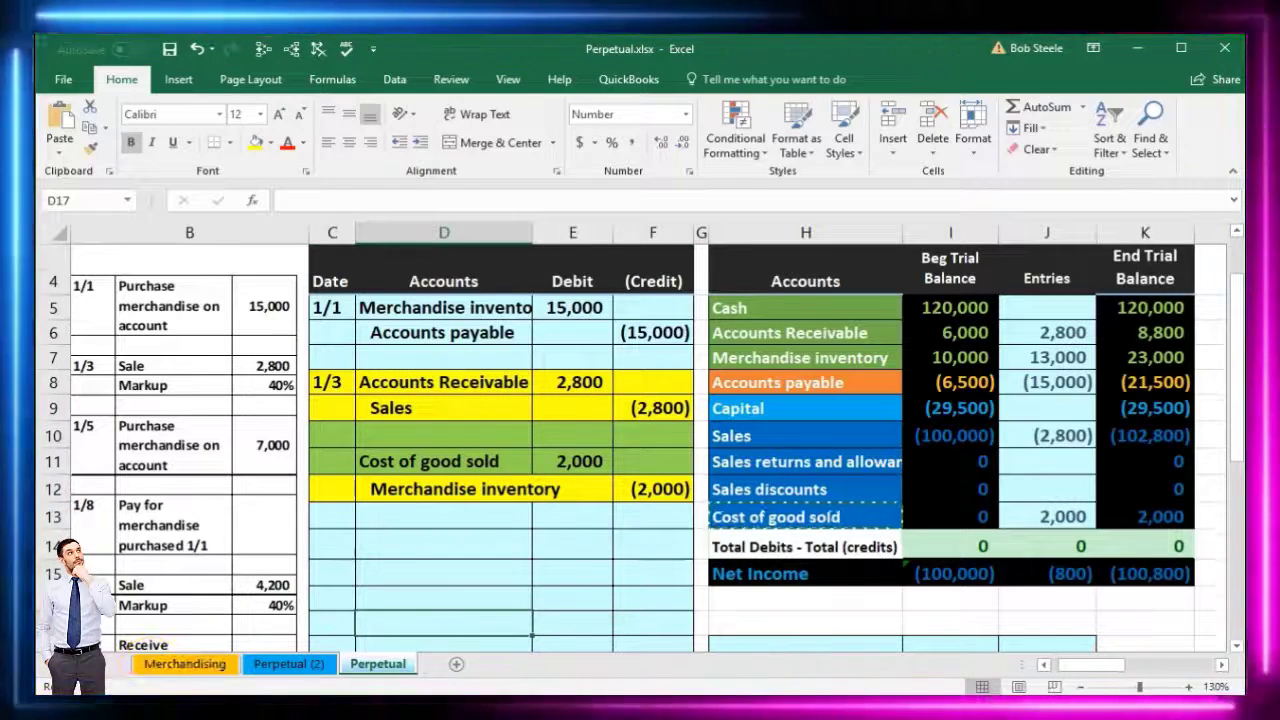
{"action": "left_click_drag", "start_coordinate": [651, 408], "coordinate": [571, 456]}
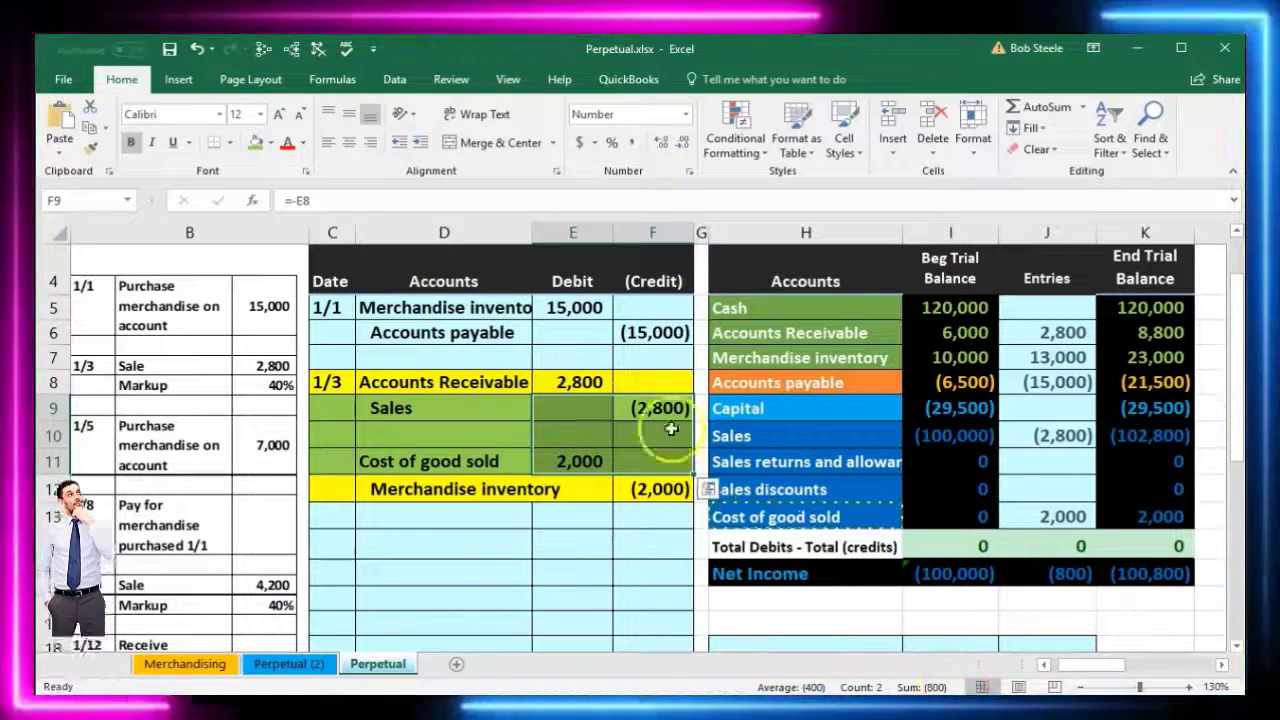
{"action": "left_click", "coordinate": [580, 382]}
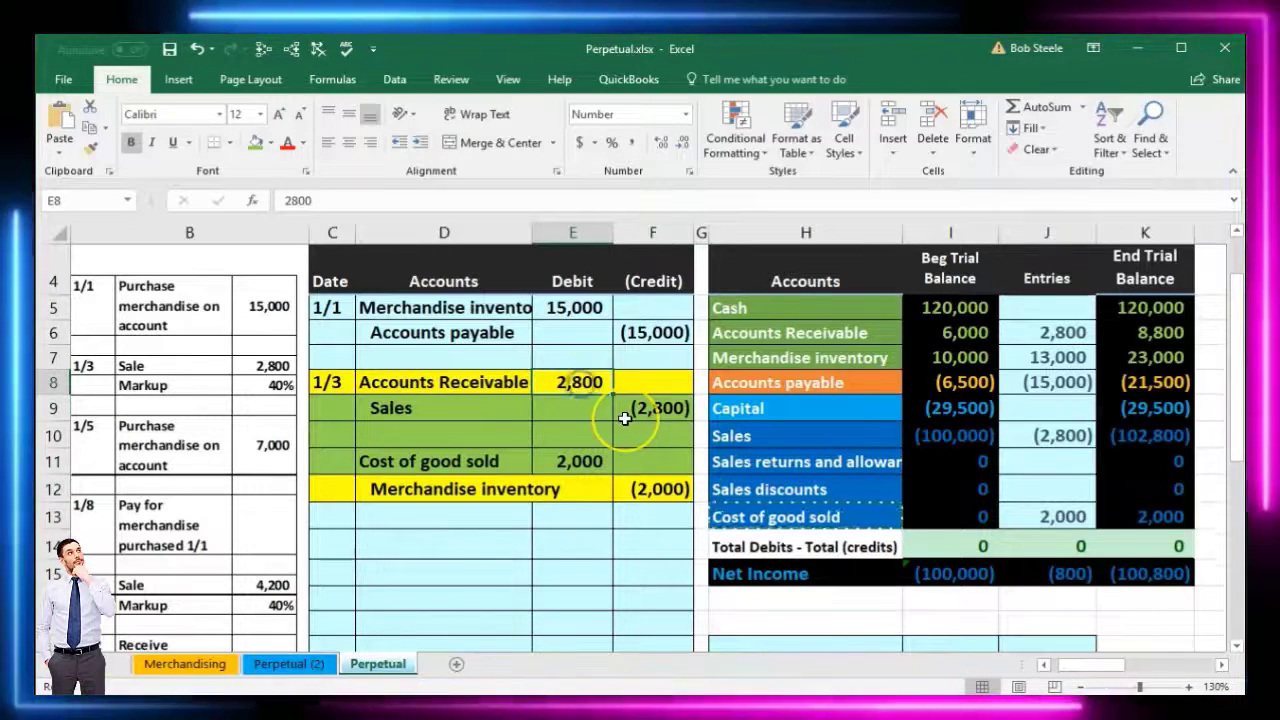
{"action": "left_click", "coordinate": [668, 488], "text": "ctrl"}
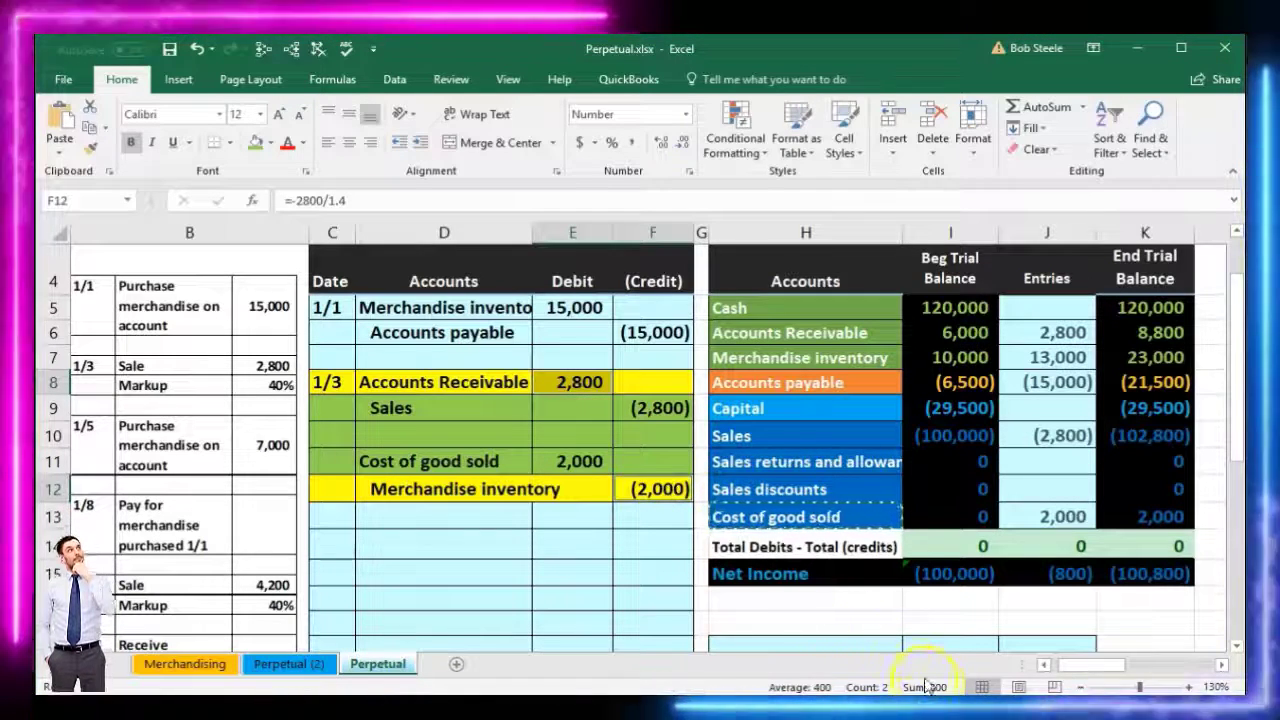
{"action": "left_click", "coordinate": [608, 583]}
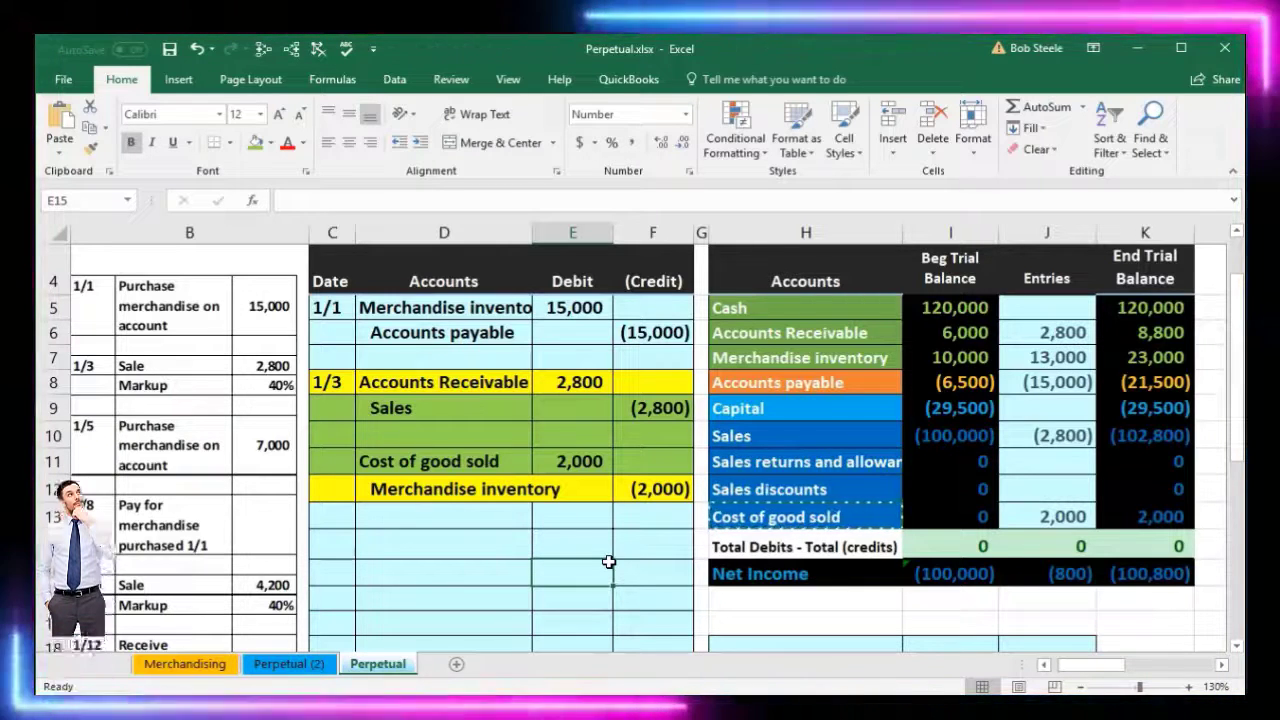
{"action": "left_click", "coordinate": [557, 566]}
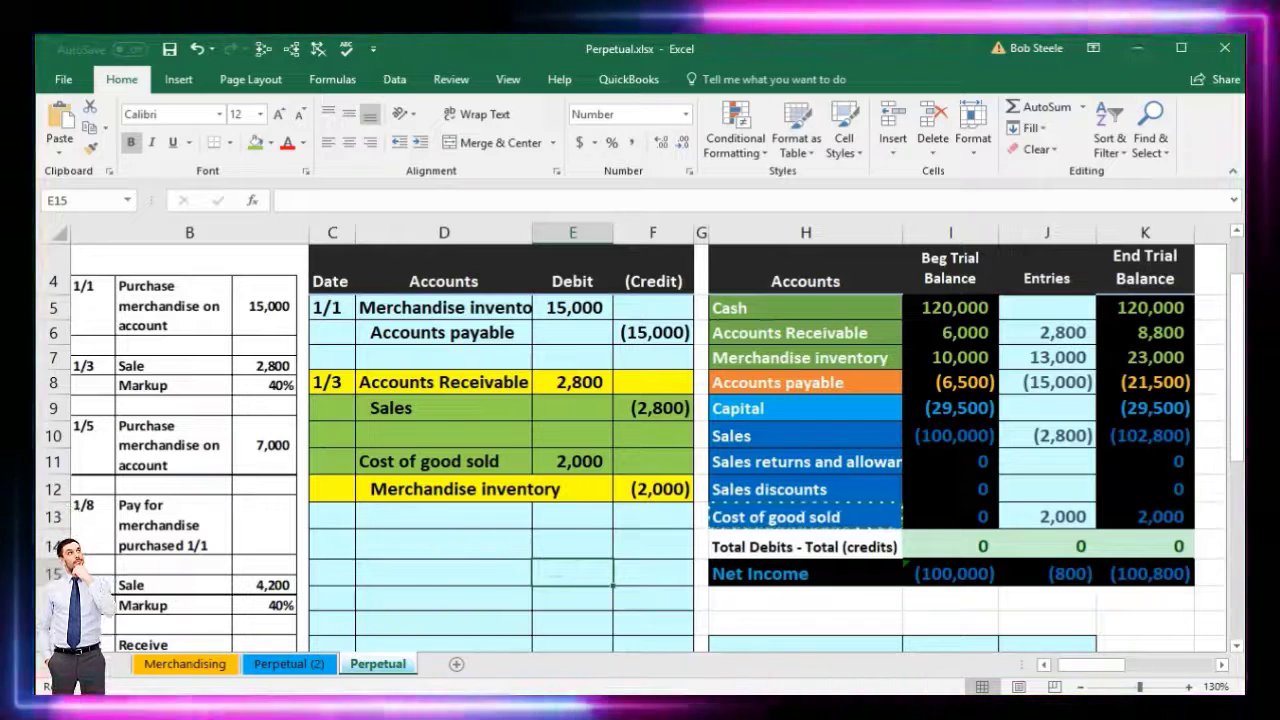
Step: Date the next journal entry 1/5 in C14
{"action": "left_click", "coordinate": [340, 546]}
{"action": "type", "text": "1/8"}
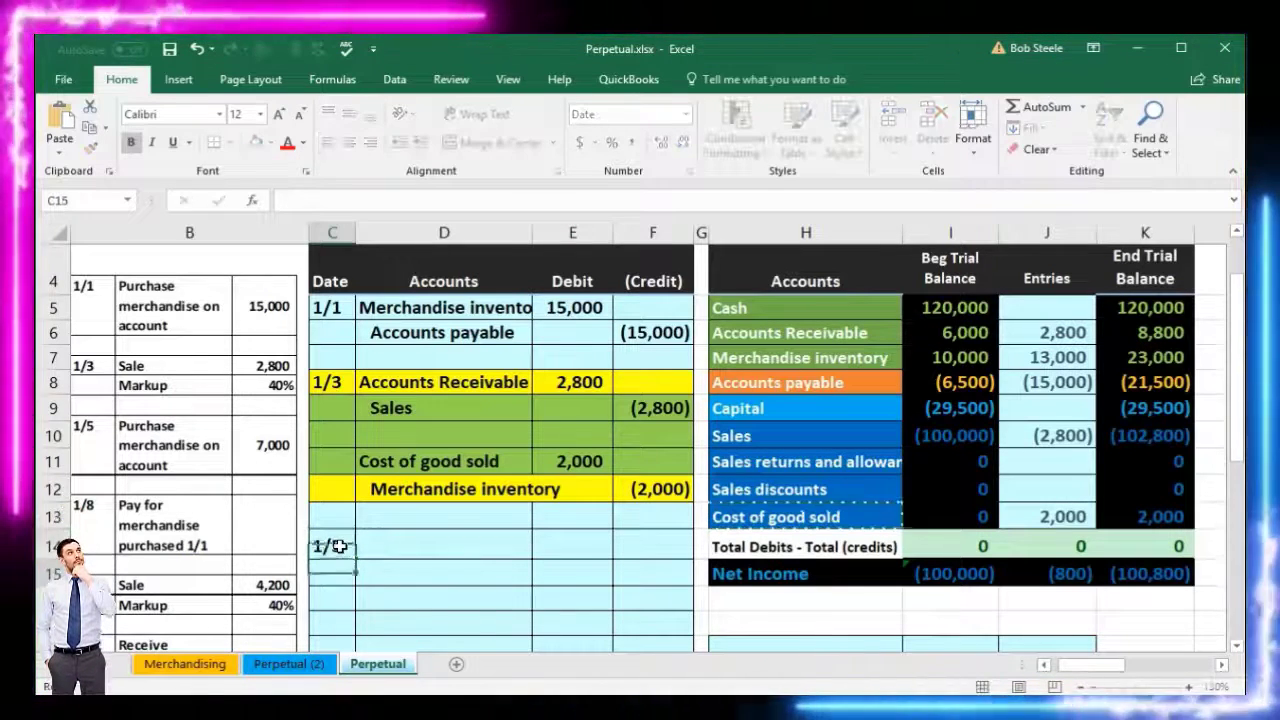
{"action": "key", "text": "Return"}
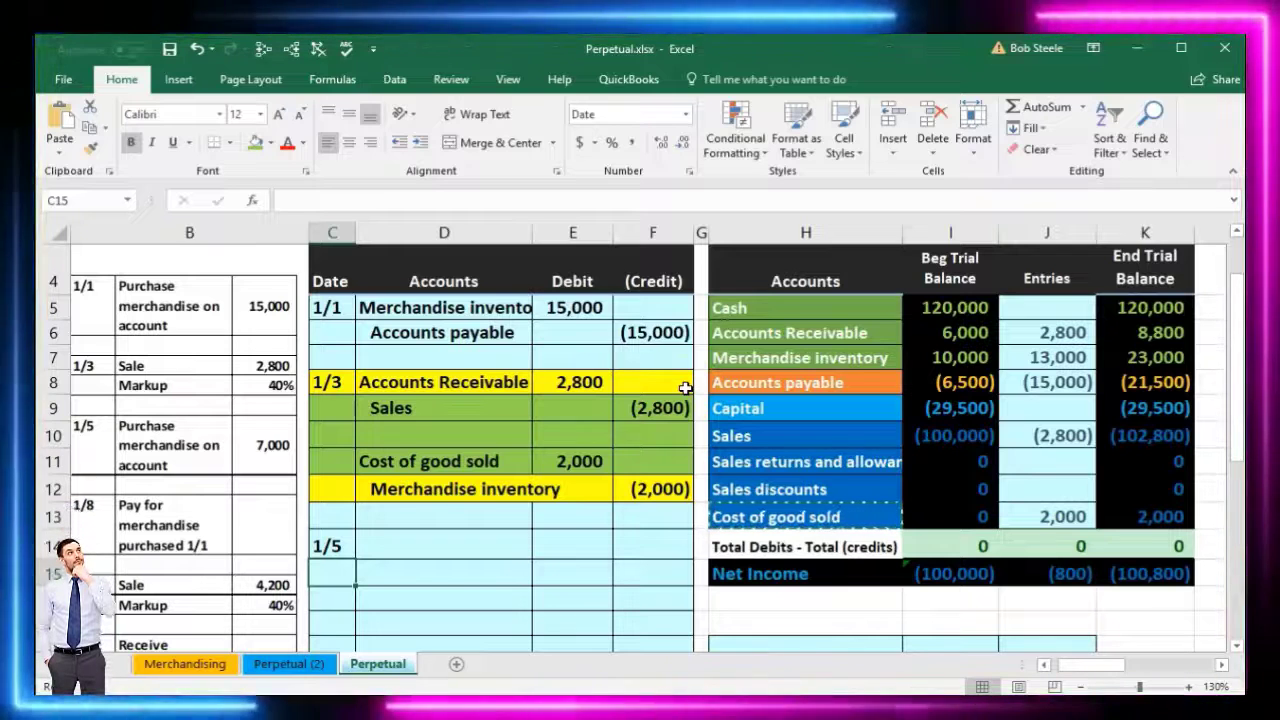
Step: Paste Merchandise inventory from H7 as a value into the 1/5 account cell D14
{"action": "left_click", "coordinate": [943, 362]}
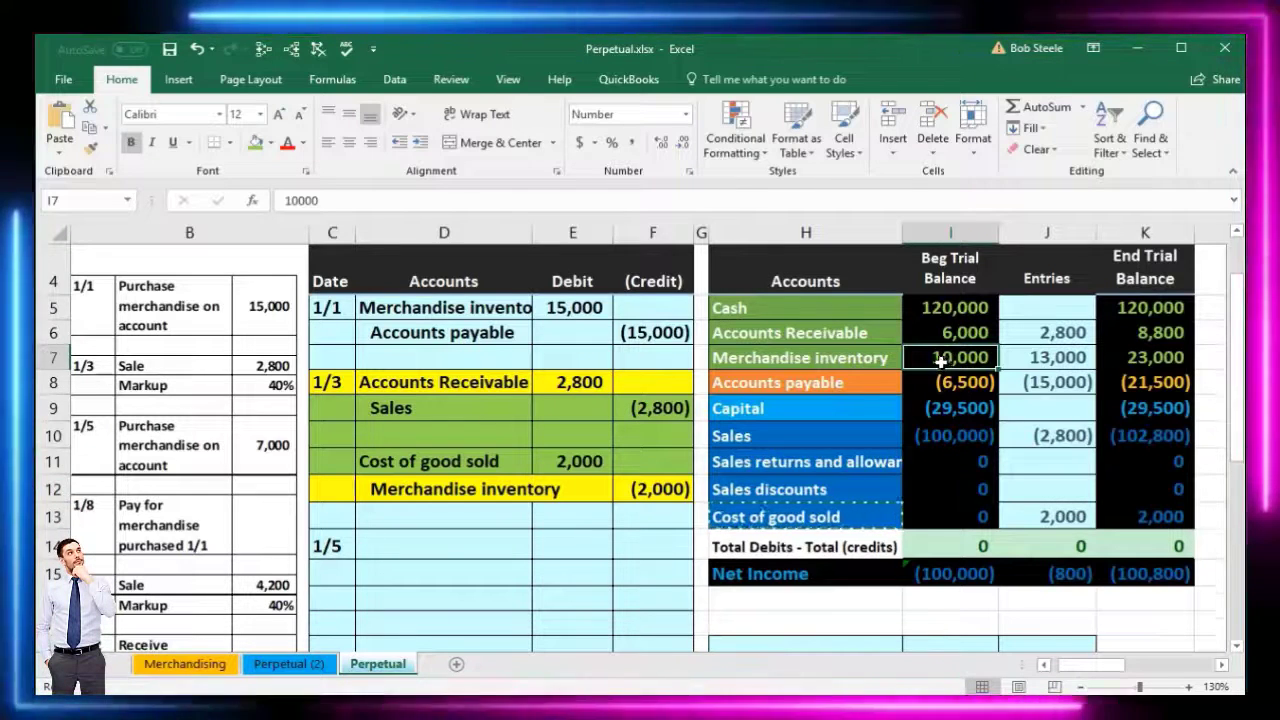
{"action": "left_click", "coordinate": [798, 357]}
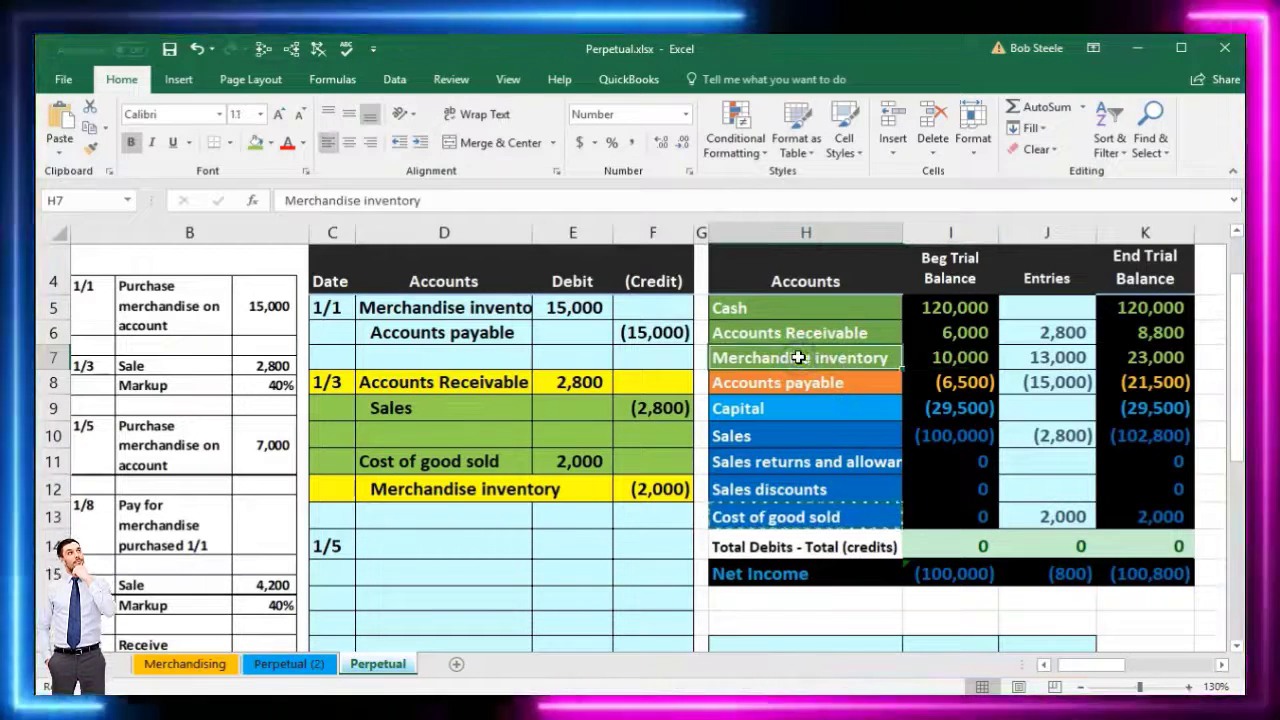
{"action": "right_click", "coordinate": [798, 357]}
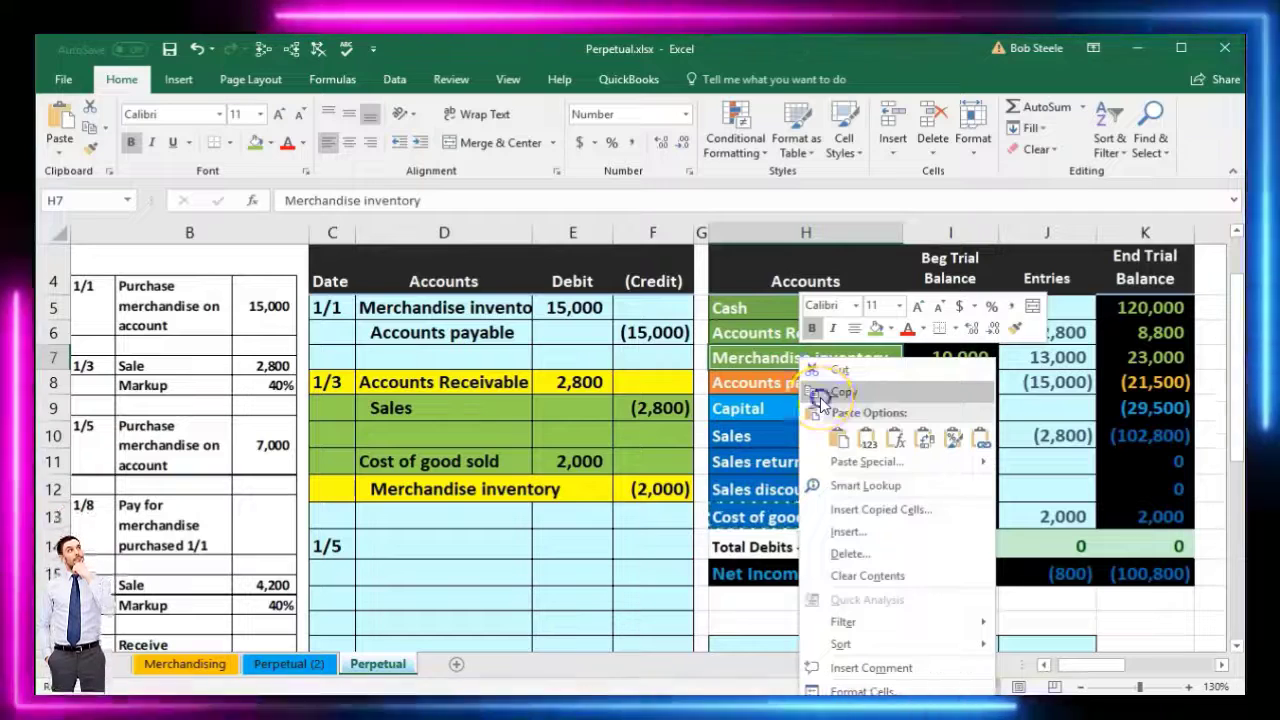
{"action": "left_click", "coordinate": [818, 398]}
{"action": "left_click", "coordinate": [414, 535]}
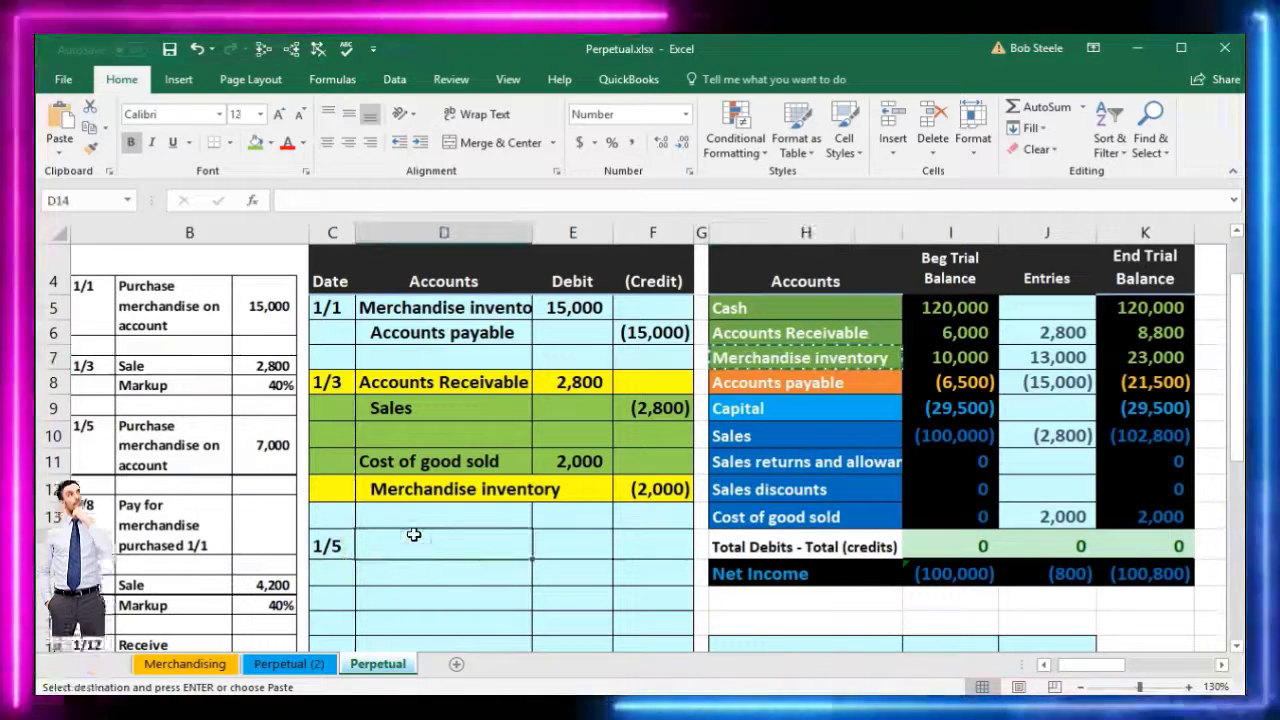
{"action": "right_click", "coordinate": [414, 535]}
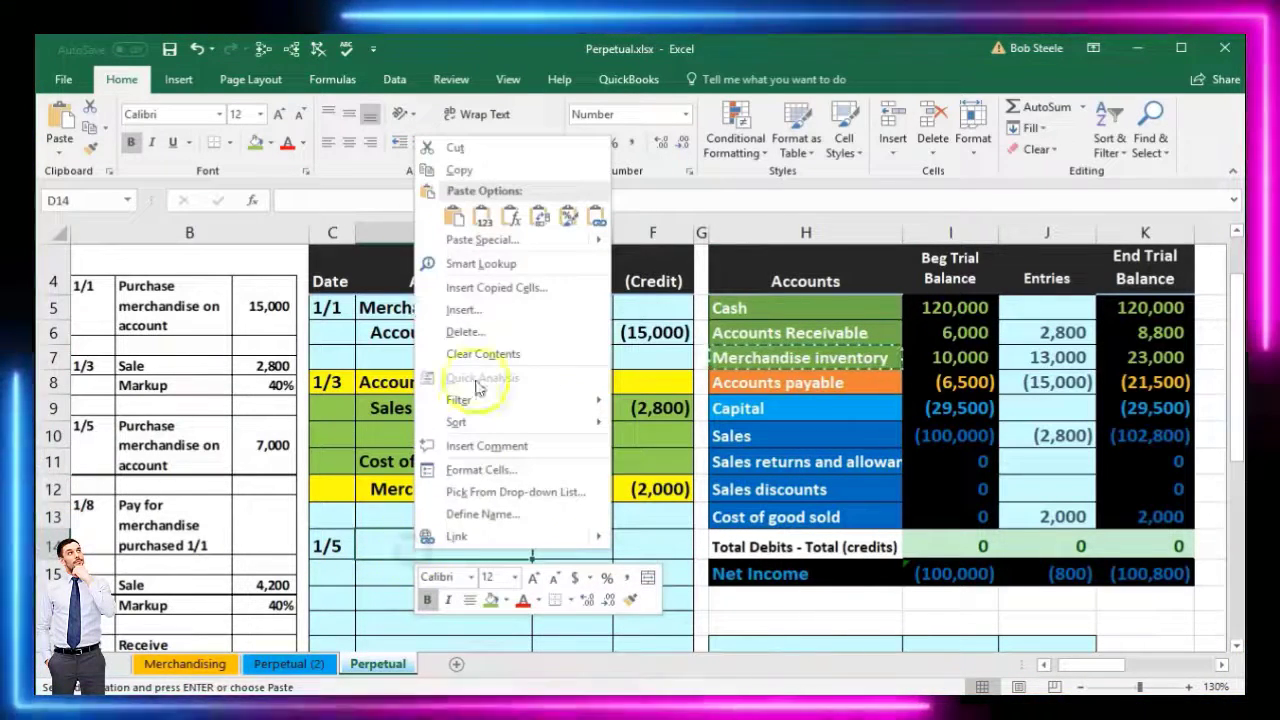
{"action": "left_click", "coordinate": [483, 216]}
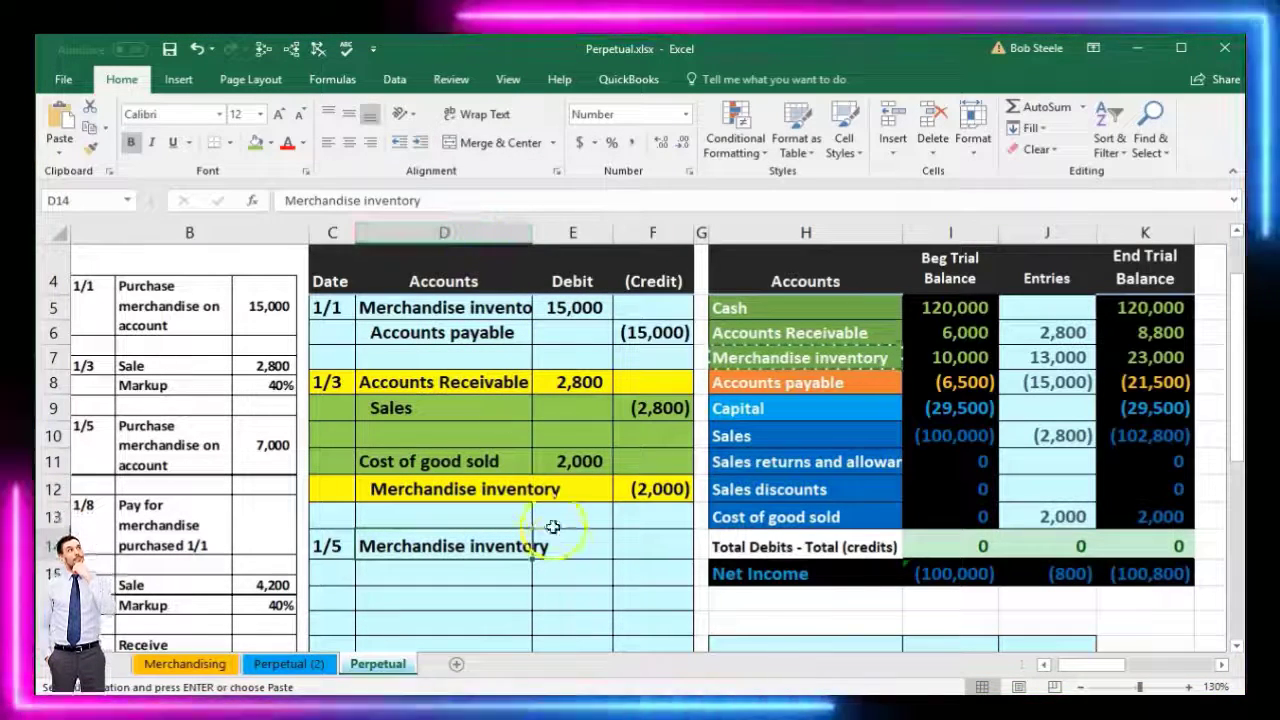
{"action": "left_click", "coordinate": [570, 557]}
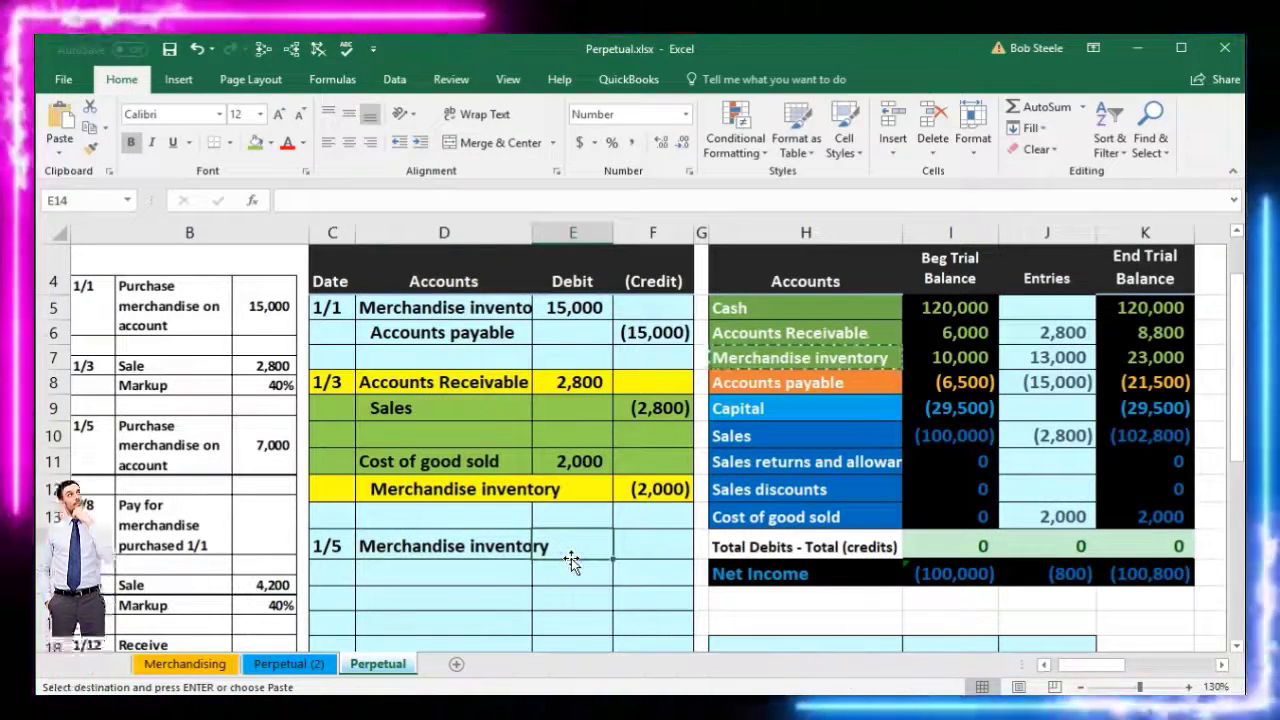
Step: Debit 7,000 in E14 and link the next line's credit as =-E14, giving (7,000)
{"action": "type", "text": "7,00"}
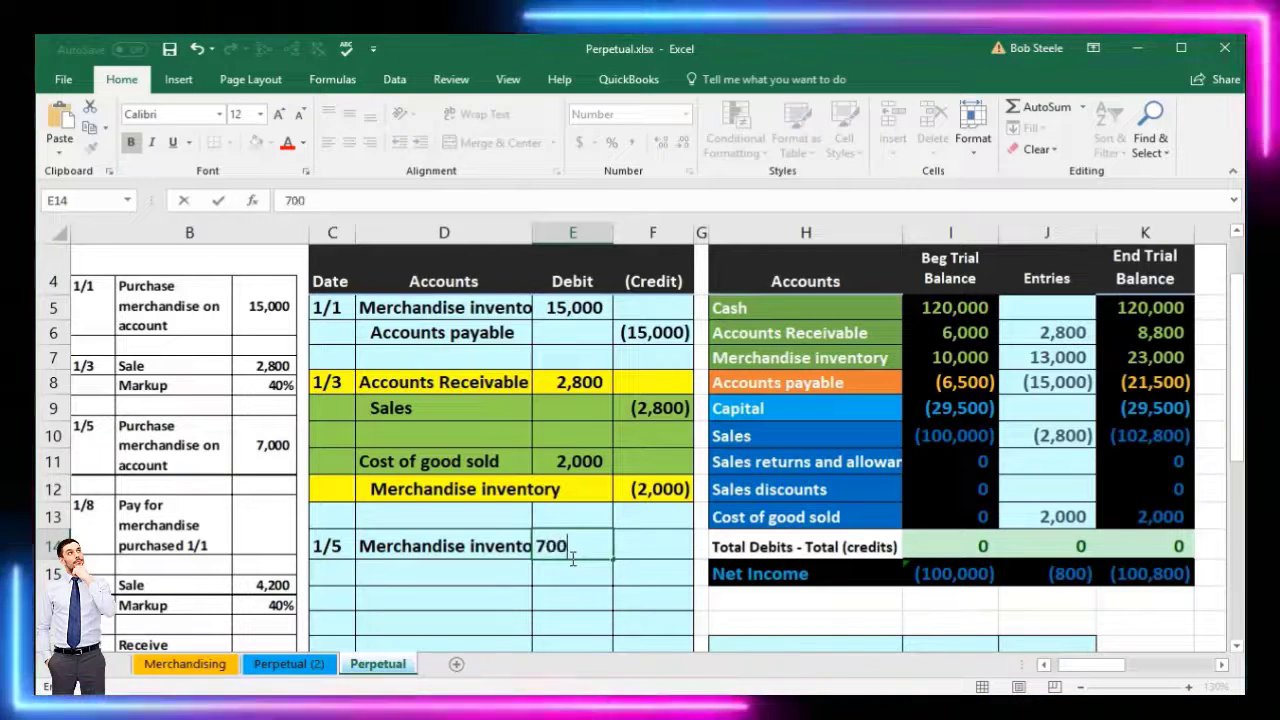
{"action": "type", "text": "0"}
{"action": "key", "text": "Return"}
{"action": "key", "text": "Tab"}
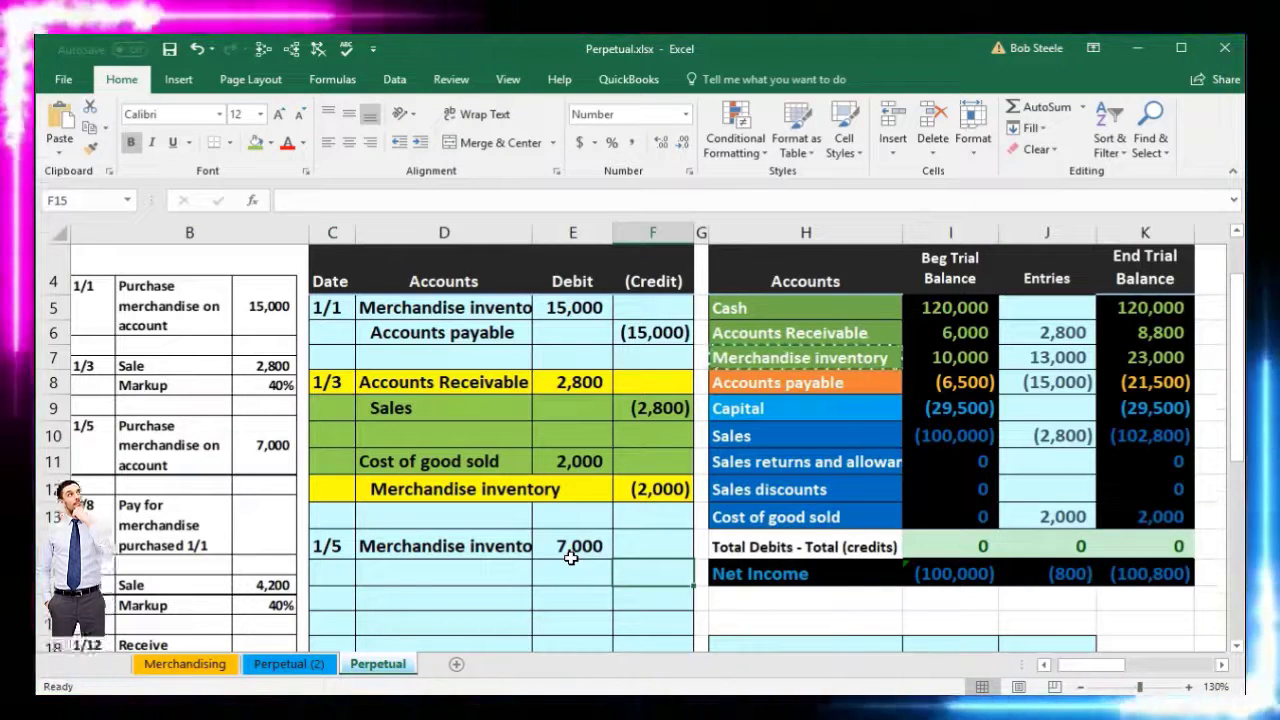
{"action": "type", "text": "-"}
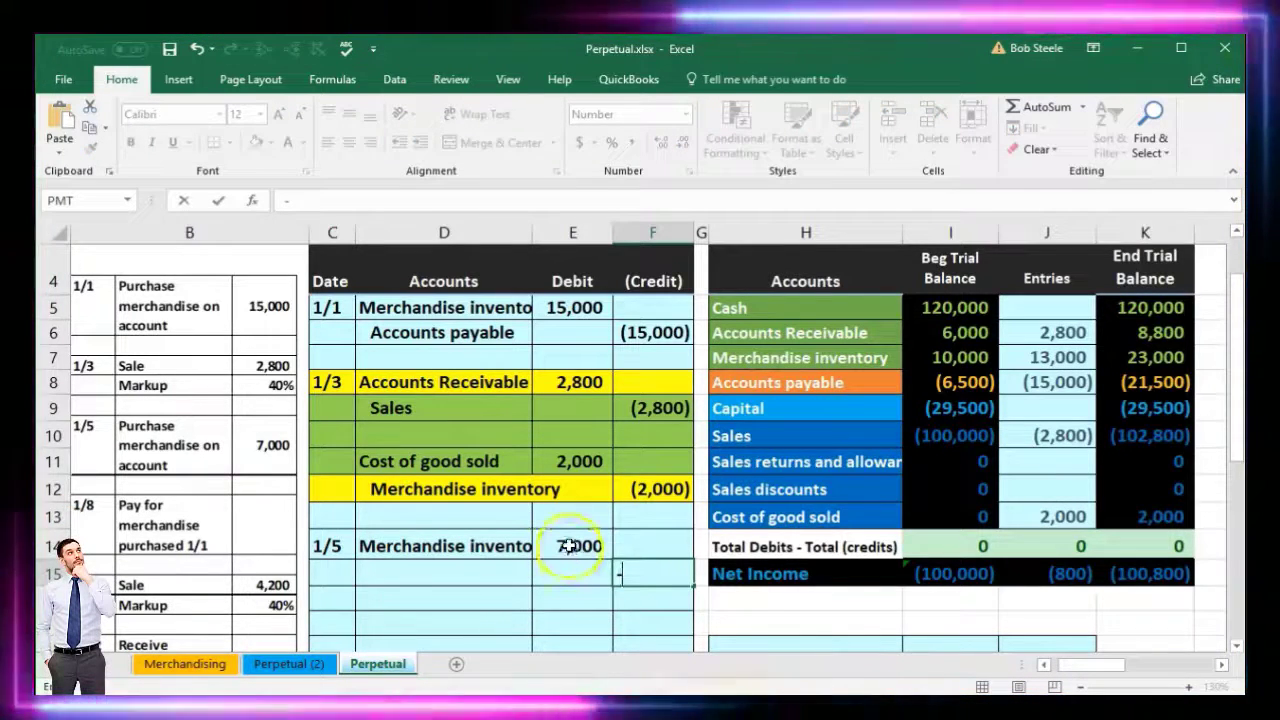
{"action": "left_click", "coordinate": [567, 545]}
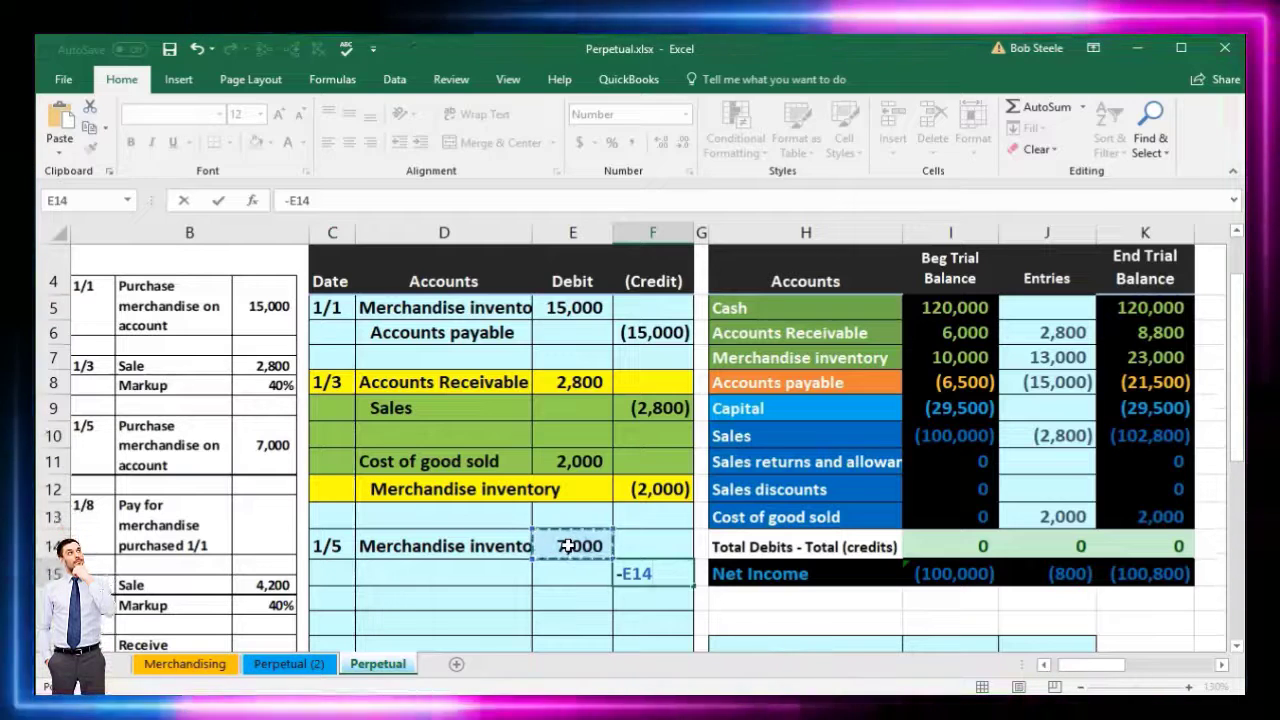
{"action": "key", "text": "Return"}
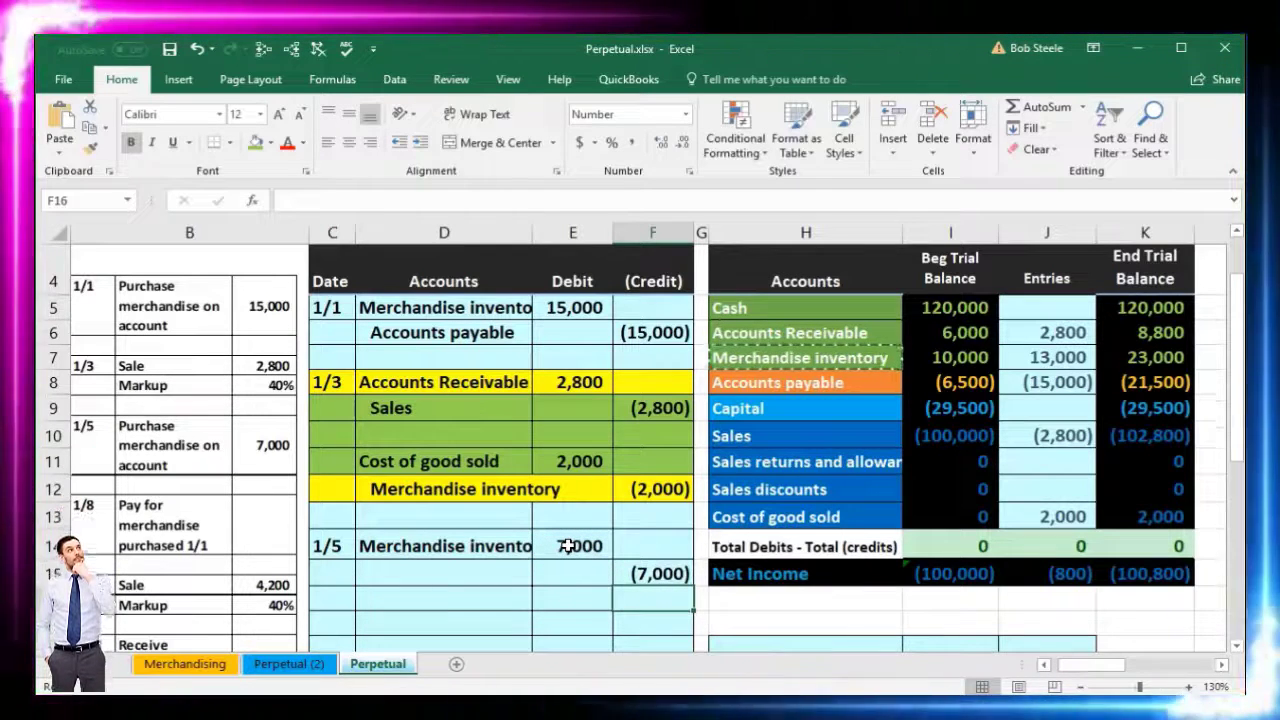
{"action": "left_click", "coordinate": [453, 575]}
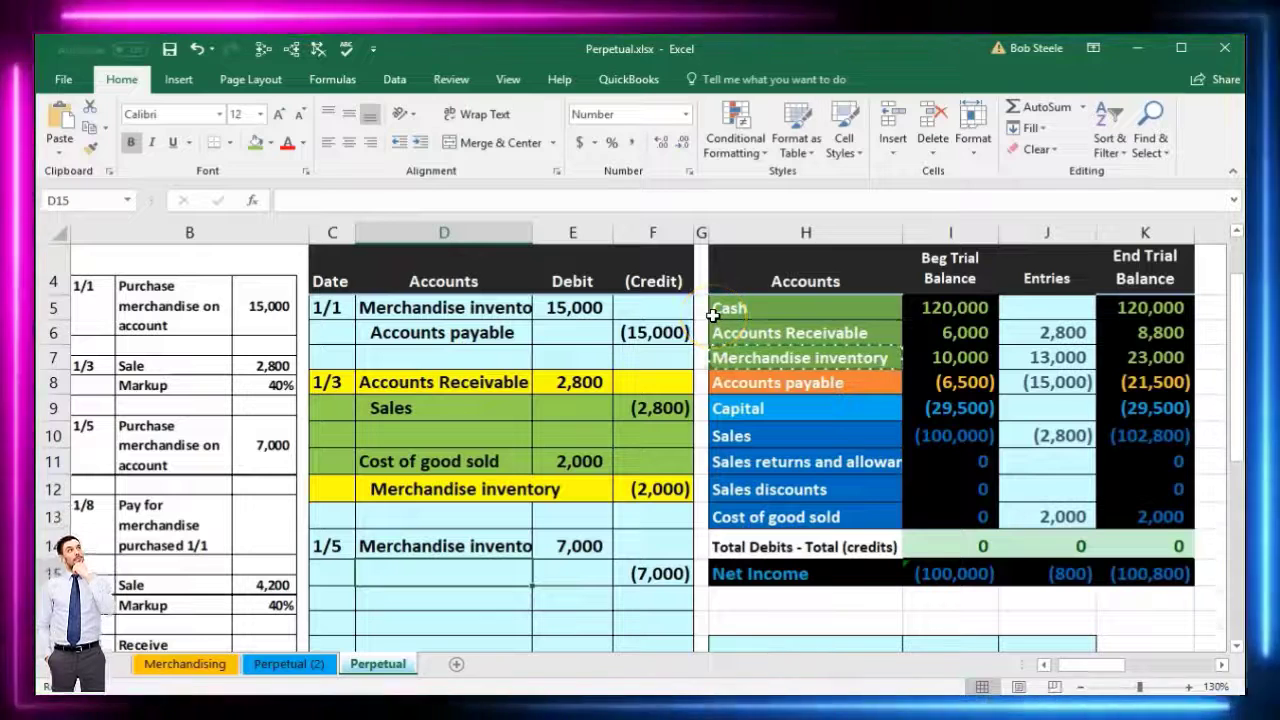
Step: Paste Accounts payable from H8 as a value into D15 and indent it as the credited account
{"action": "left_click", "coordinate": [719, 379]}
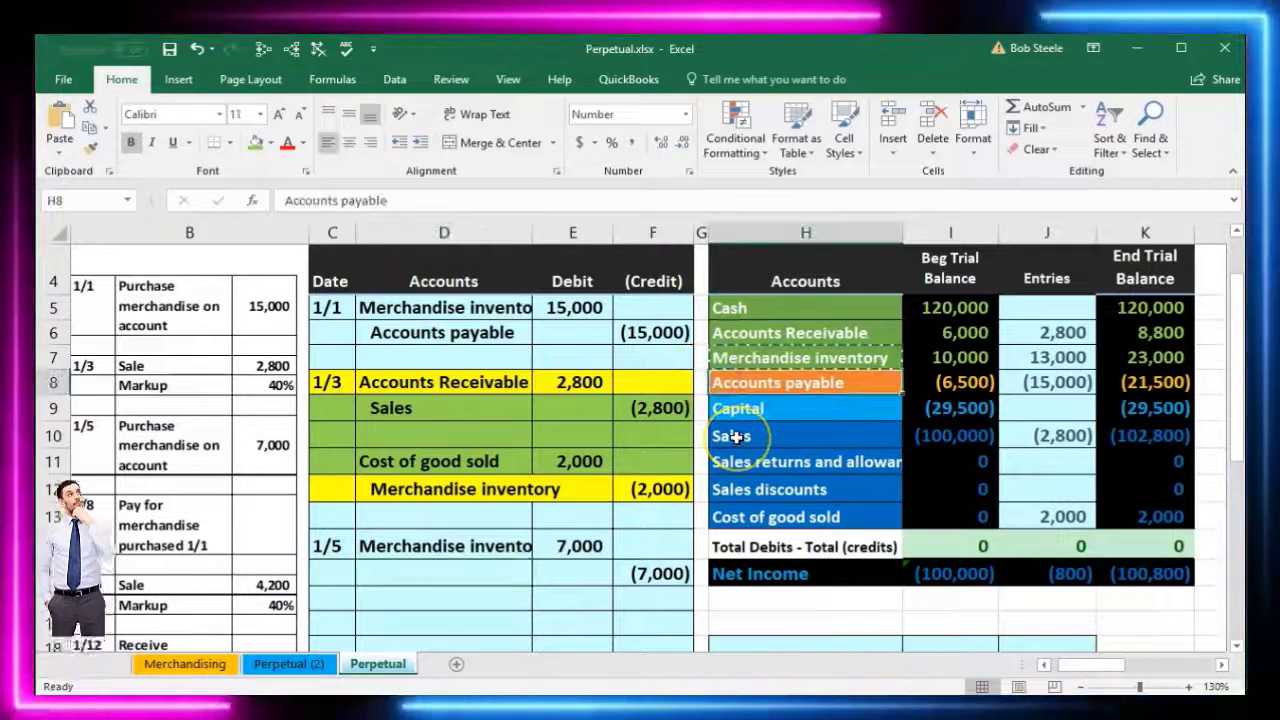
{"action": "right_click", "coordinate": [851, 381]}
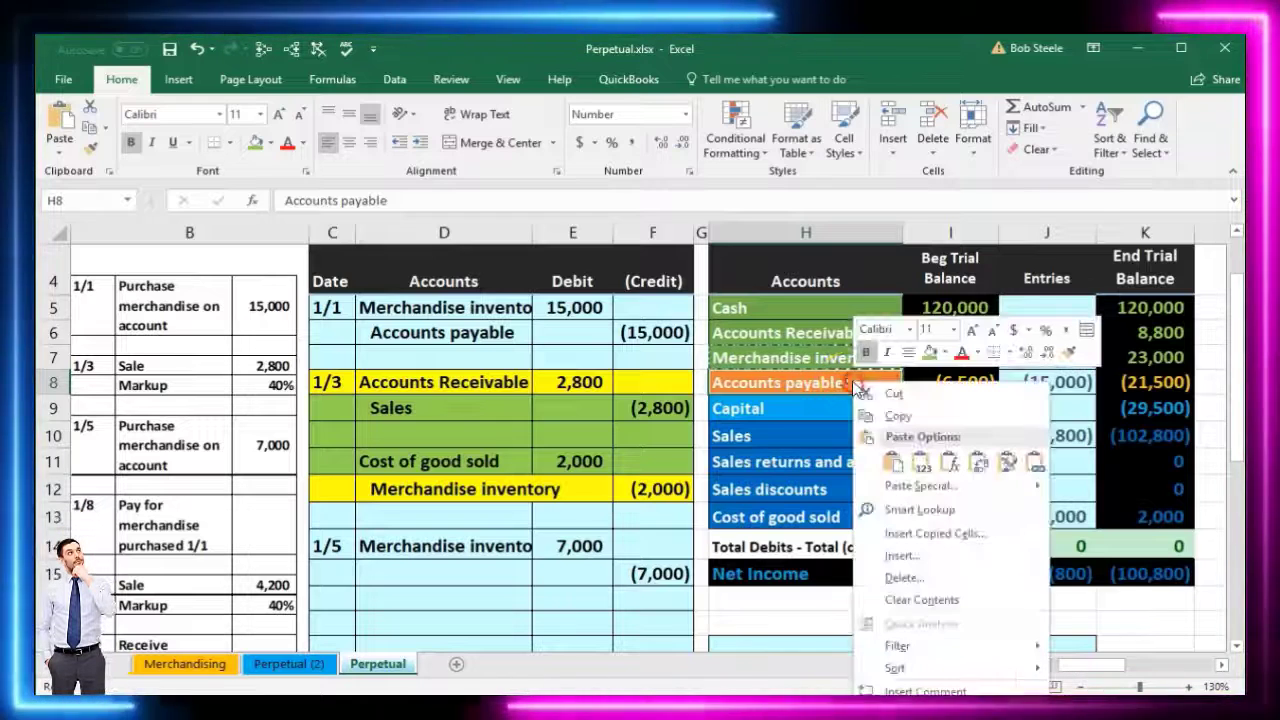
{"action": "left_click", "coordinate": [872, 413]}
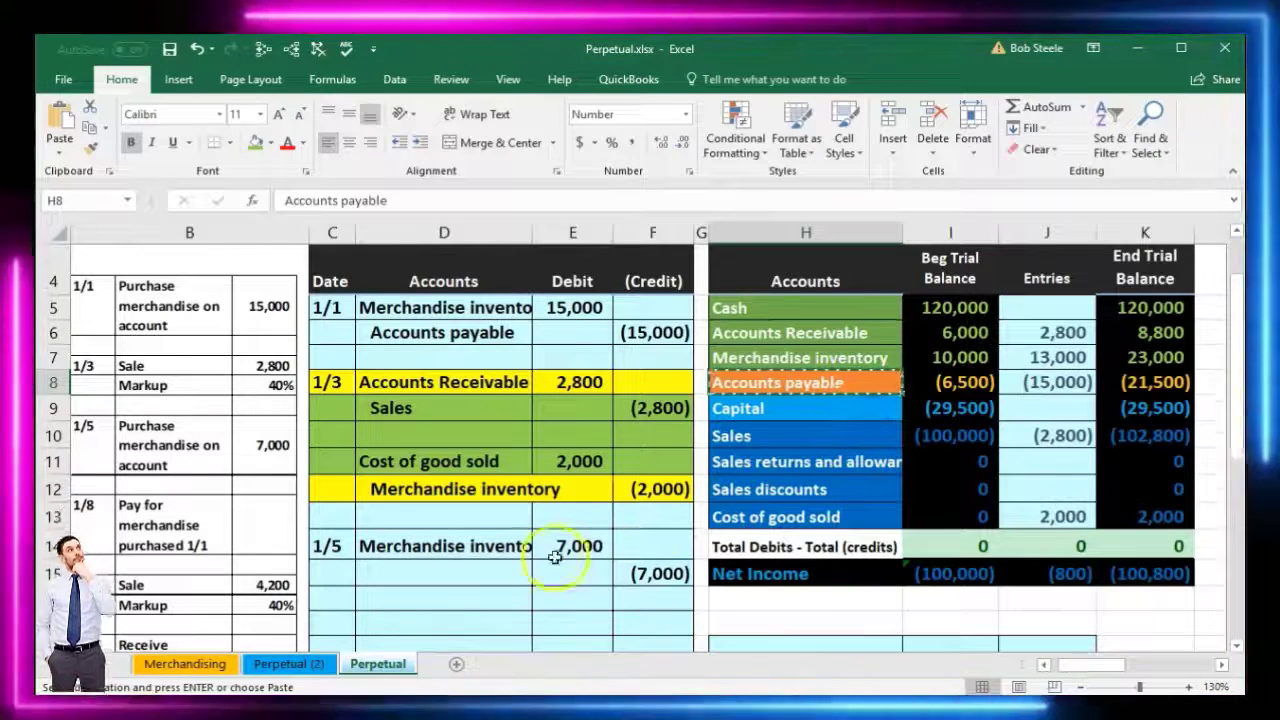
{"action": "left_click", "coordinate": [474, 576]}
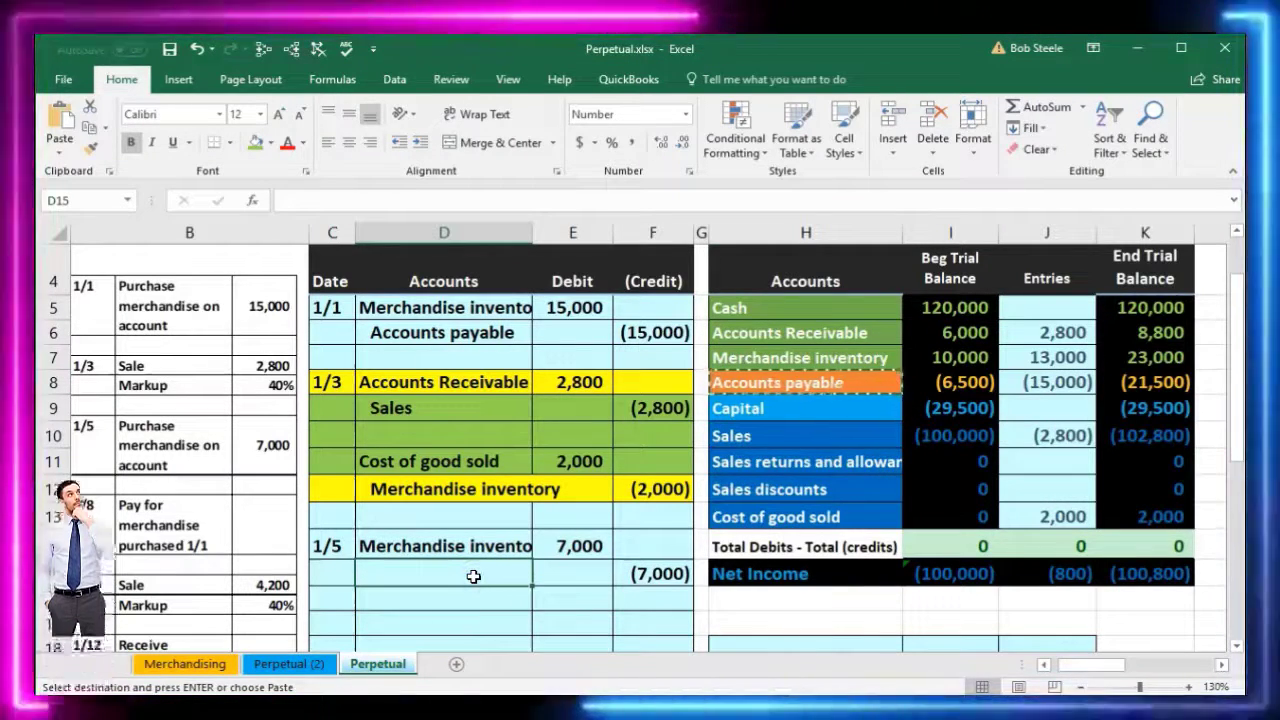
{"action": "right_click", "coordinate": [474, 576]}
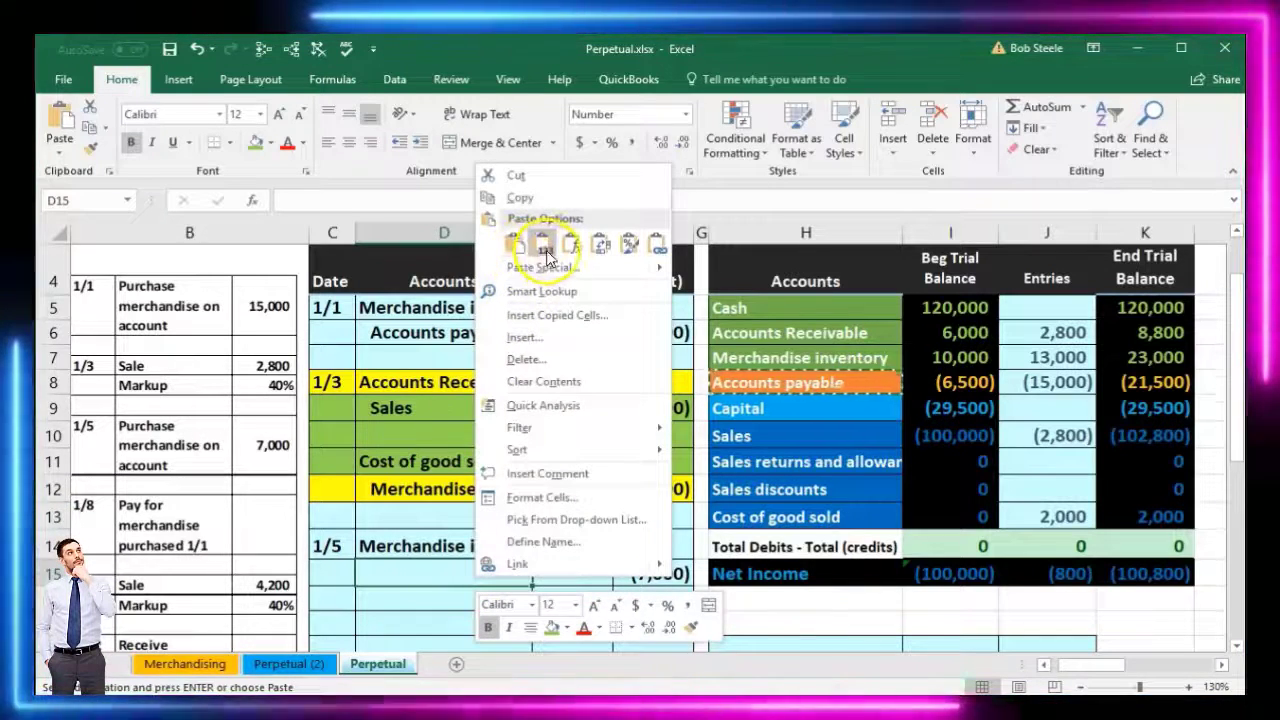
{"action": "left_click", "coordinate": [546, 258]}
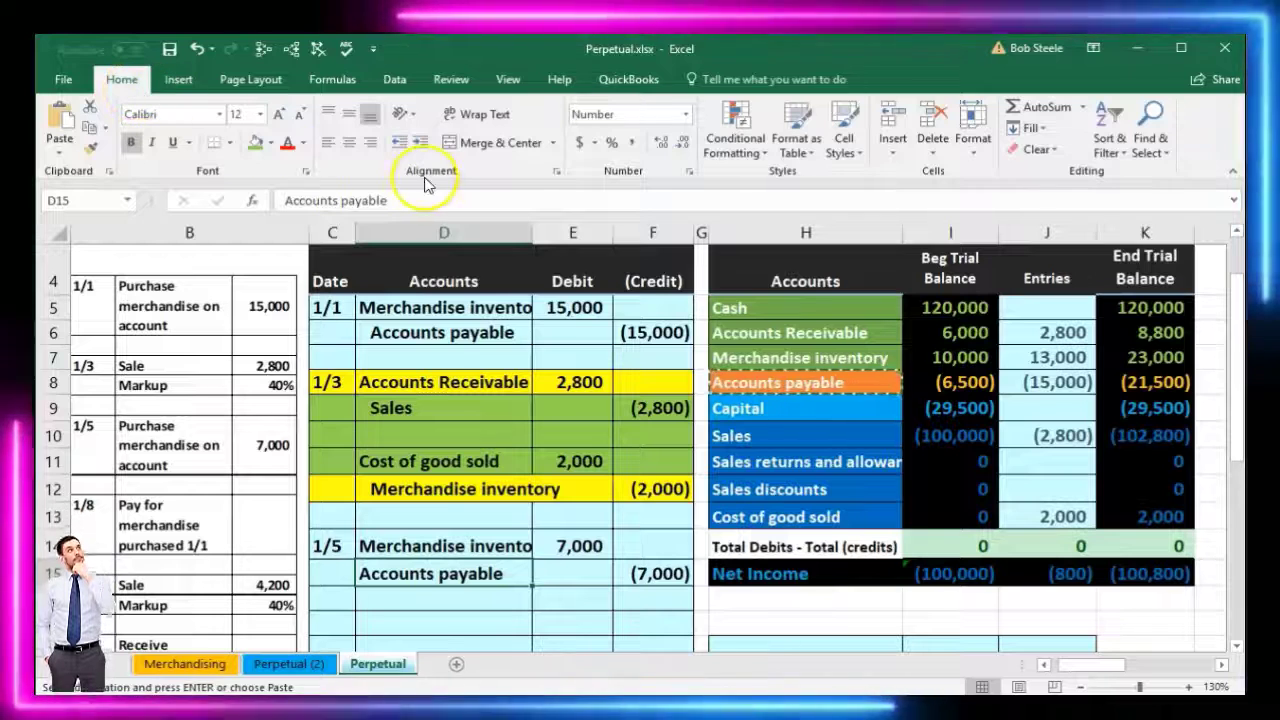
{"action": "left_click", "coordinate": [416, 143]}
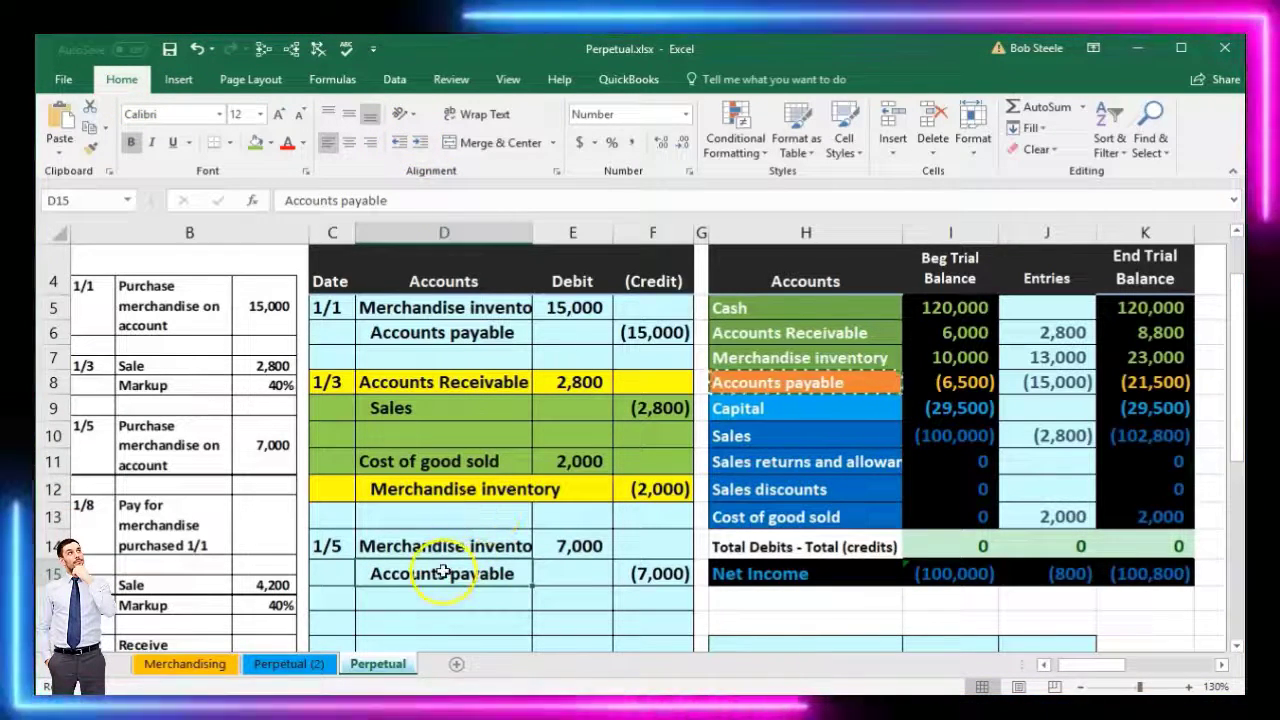
{"action": "left_click_drag", "start_coordinate": [530, 572], "coordinate": [624, 580]}
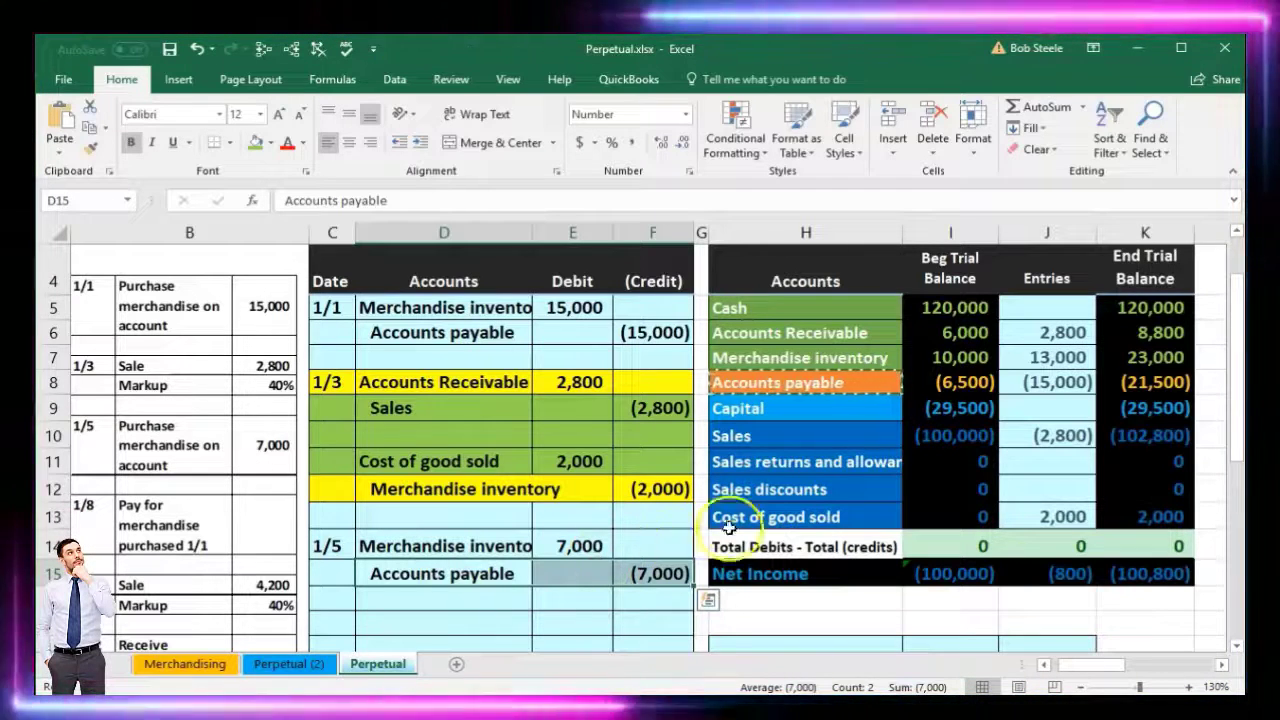
{"action": "left_click", "coordinate": [1112, 382]}
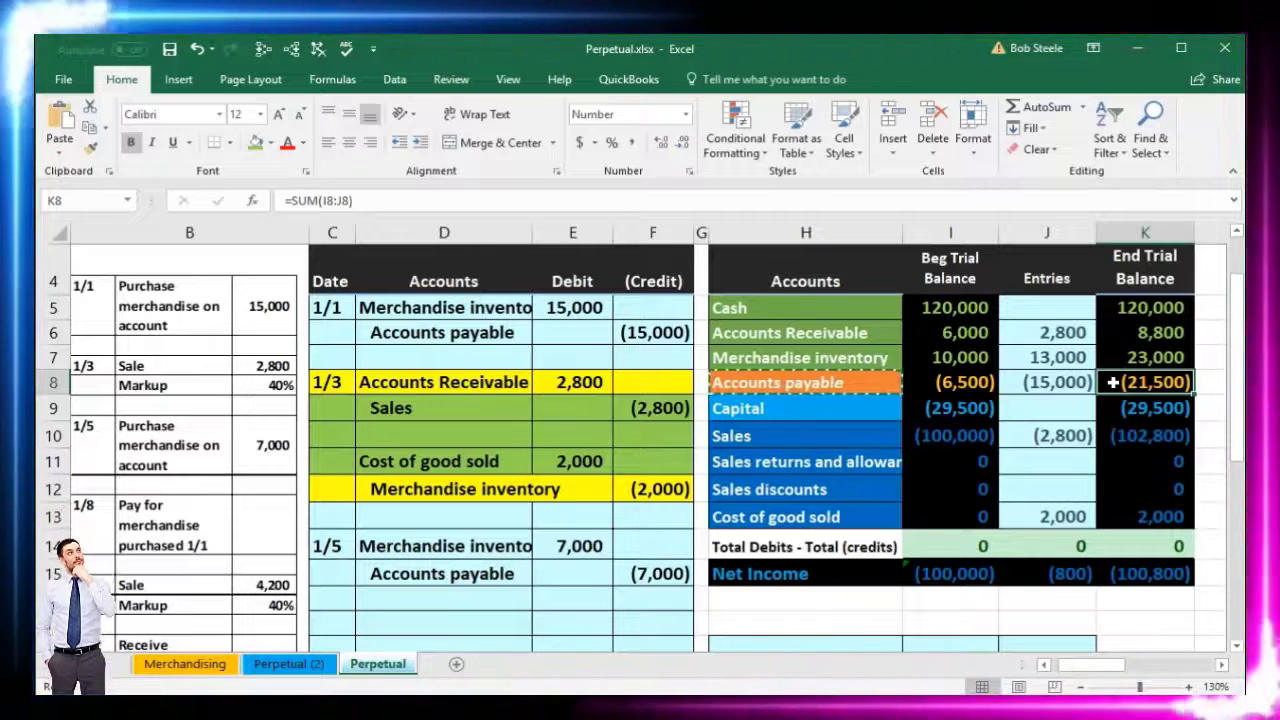
{"action": "left_click_drag", "start_coordinate": [449, 545], "coordinate": [547, 553]}
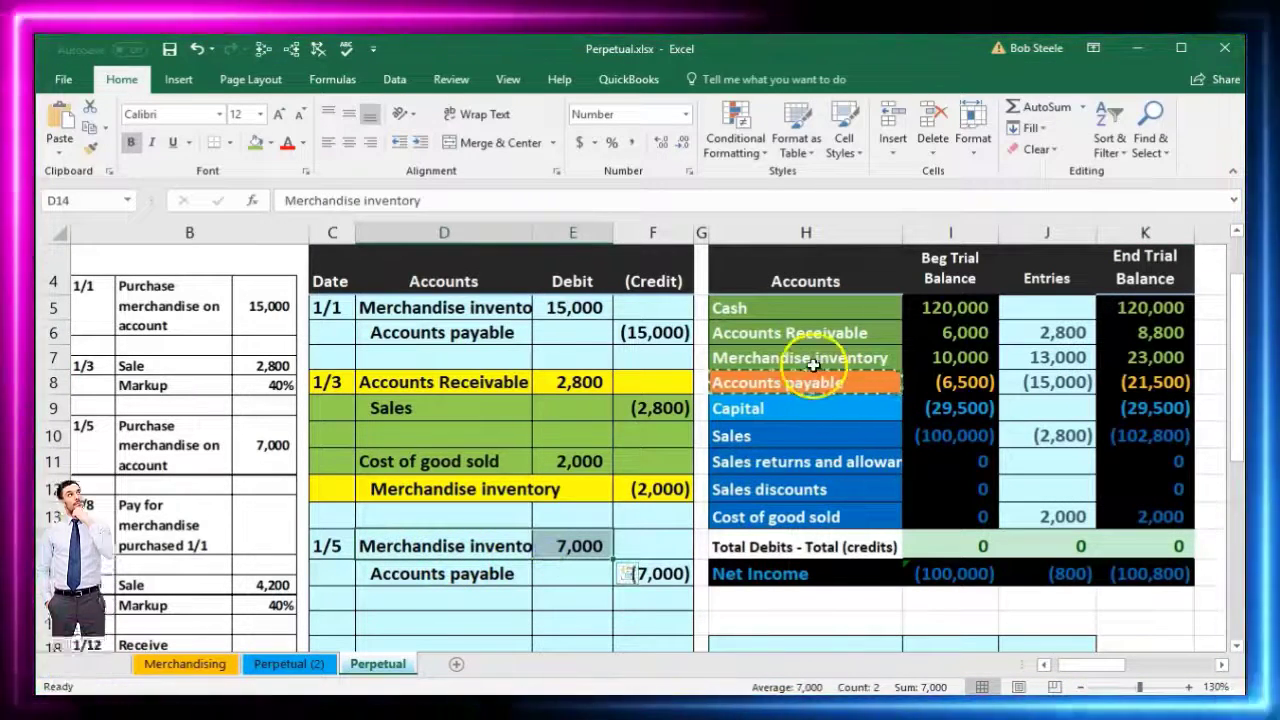
Step: Extend Merchandise inventory's J7 entries formula with +E14, showing 20,000 and ending at 30,000
{"action": "left_click", "coordinate": [814, 358]}
{"action": "left_click", "coordinate": [1015, 360]}
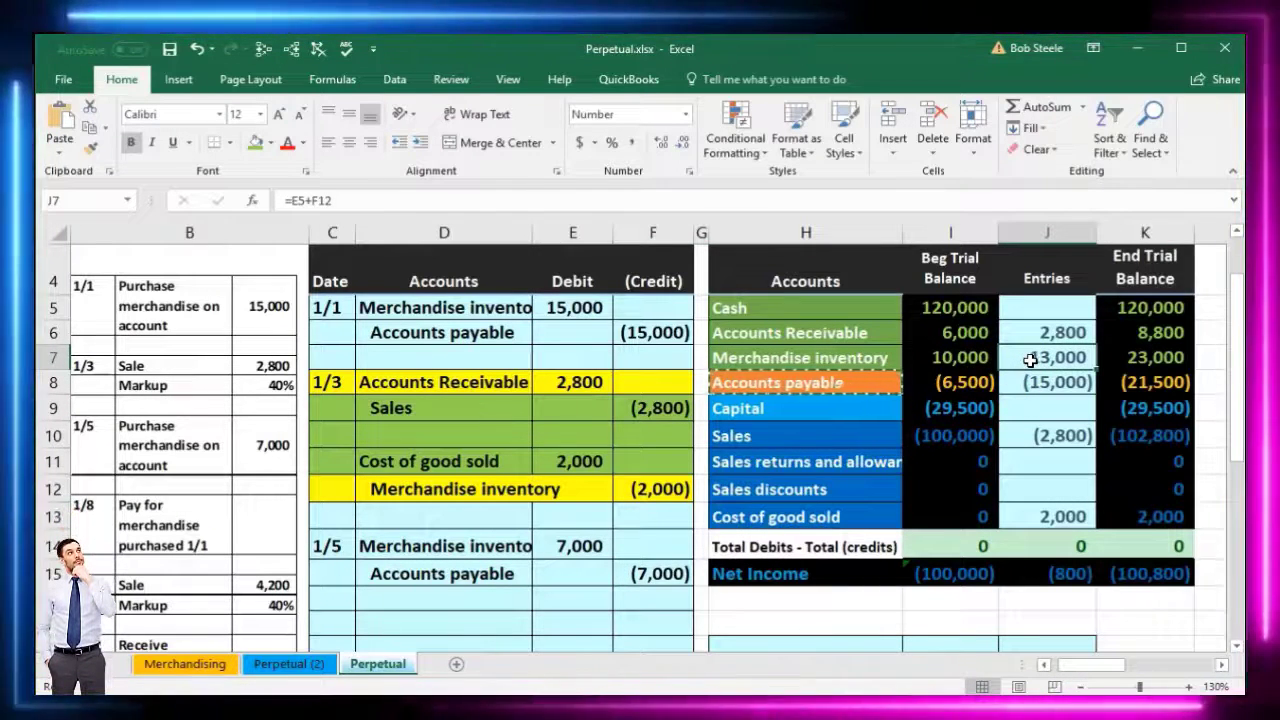
{"action": "double_click", "coordinate": [1030, 360]}
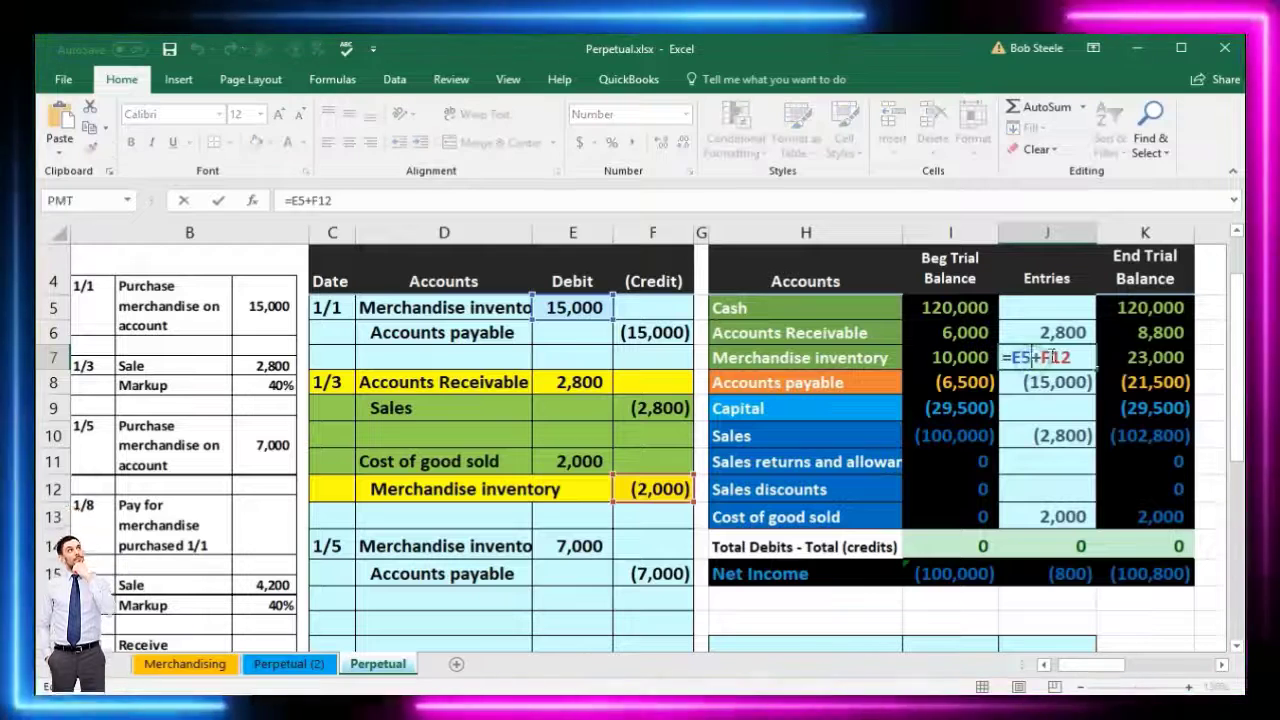
{"action": "left_click", "coordinate": [1071, 356]}
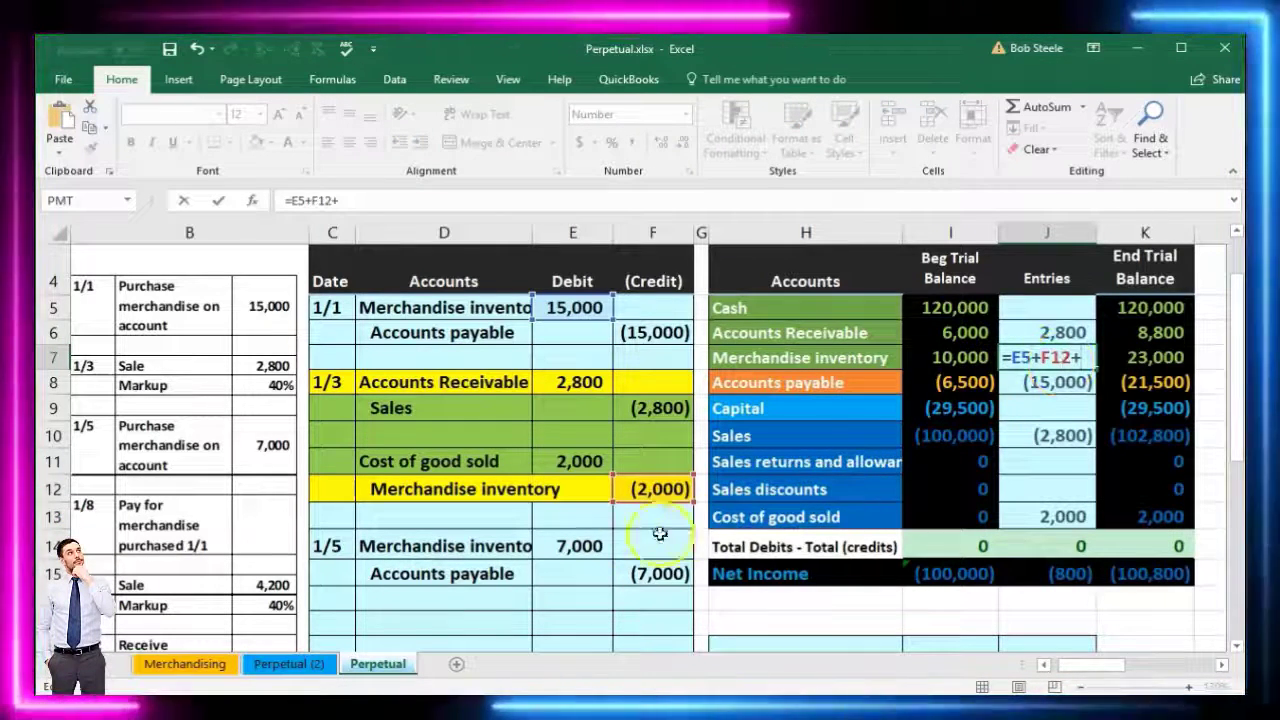
{"action": "left_click", "coordinate": [593, 546]}
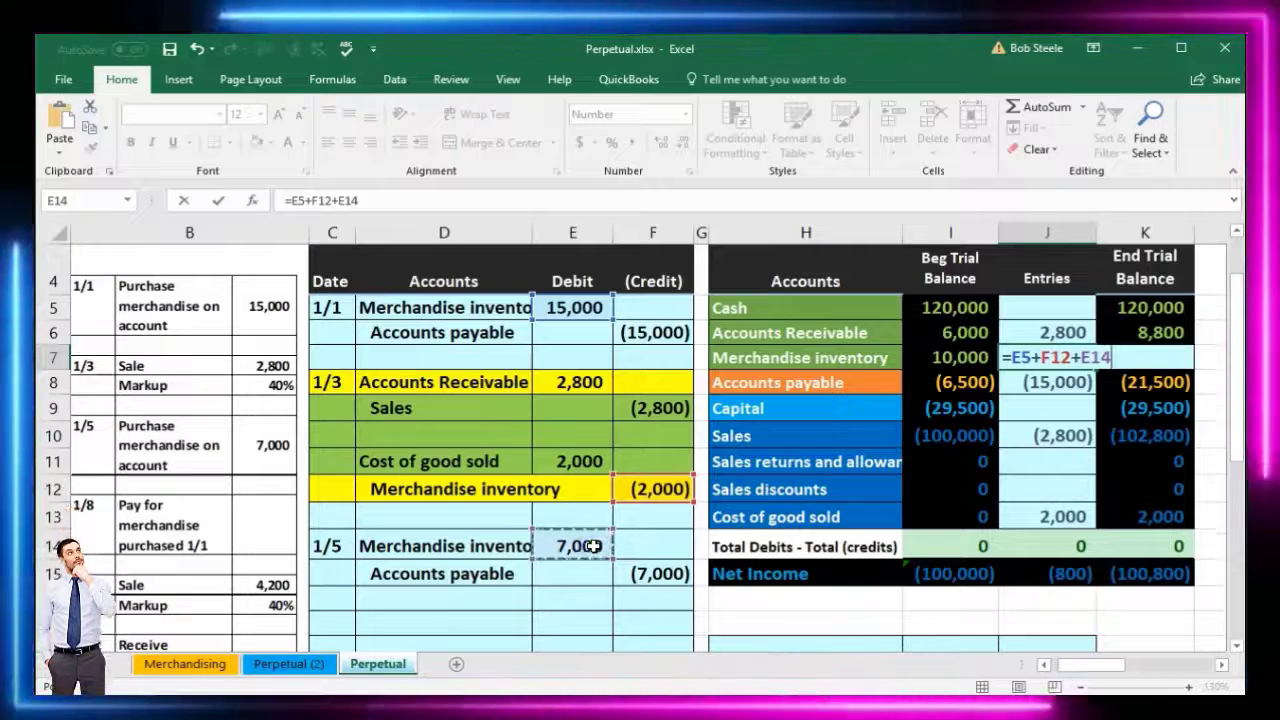
{"action": "key", "text": "Return"}
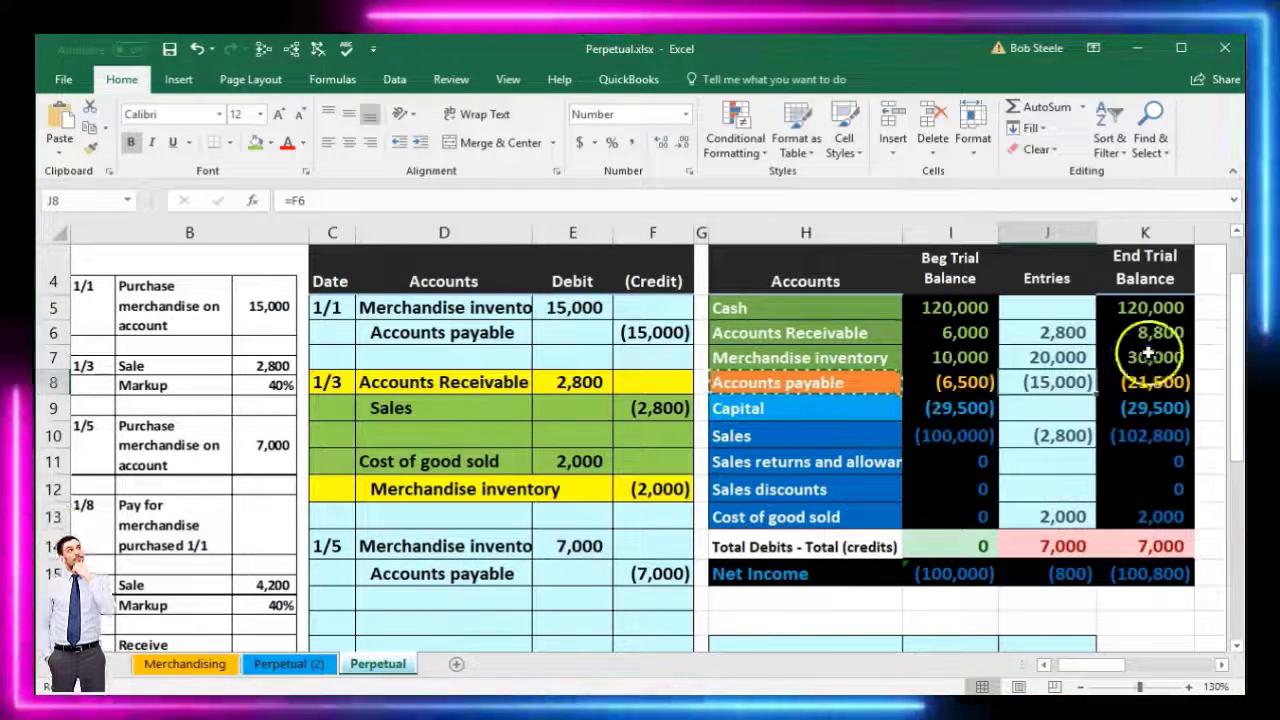
{"action": "left_click", "coordinate": [1150, 356]}
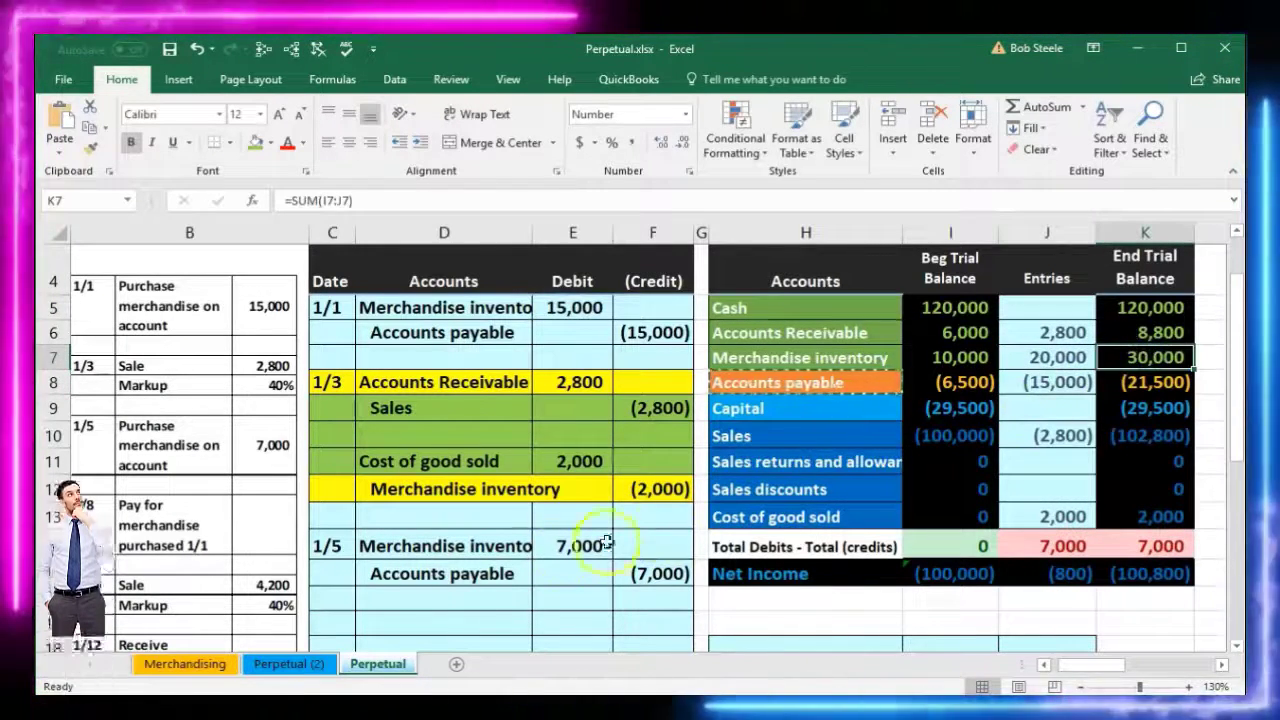
{"action": "left_click_drag", "start_coordinate": [471, 563], "coordinate": [643, 574]}
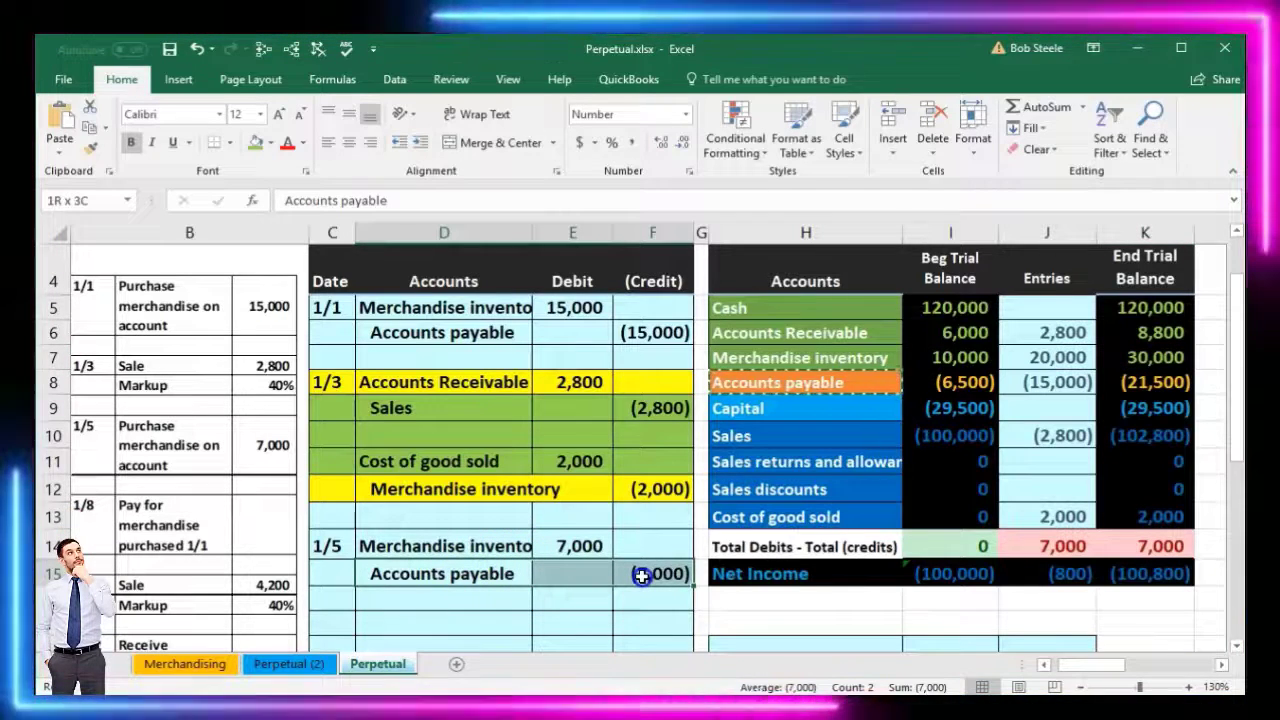
Step: Add +F15 to Accounts payable's J8 formula, making entries (22,000) and totals balance to 0
{"action": "left_click", "coordinate": [1014, 386]}
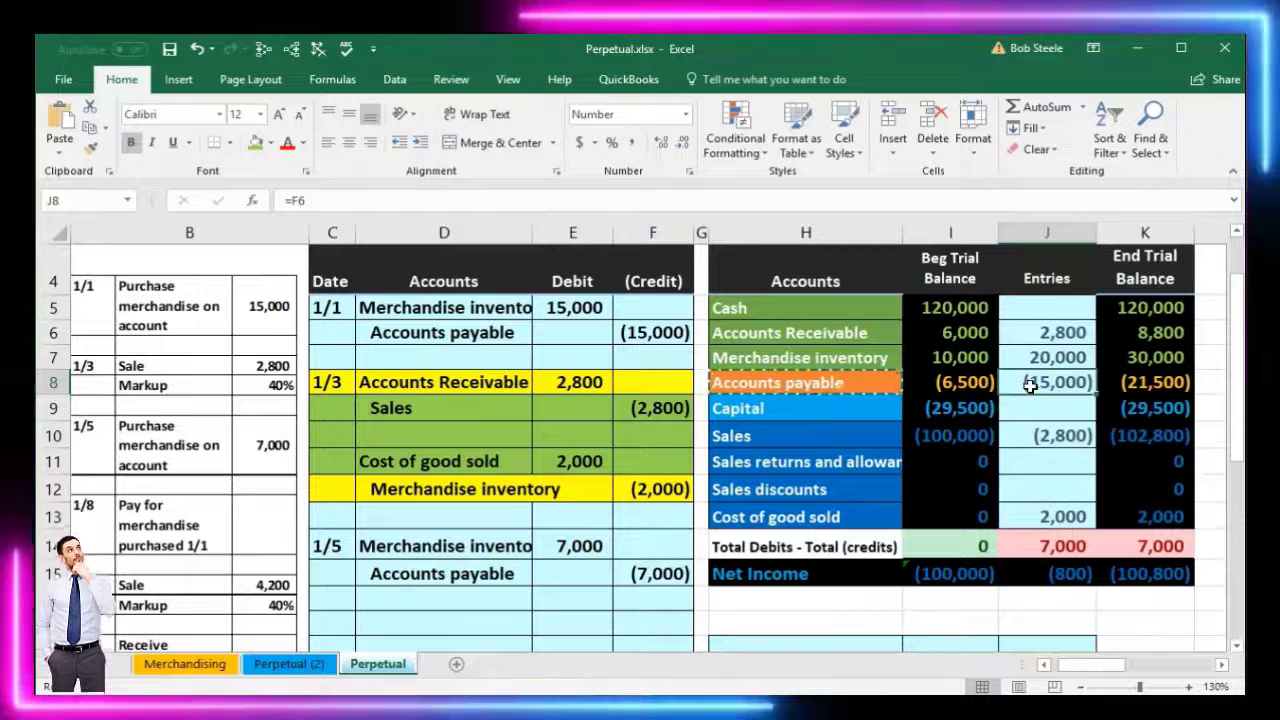
{"action": "double_click", "coordinate": [1040, 384]}
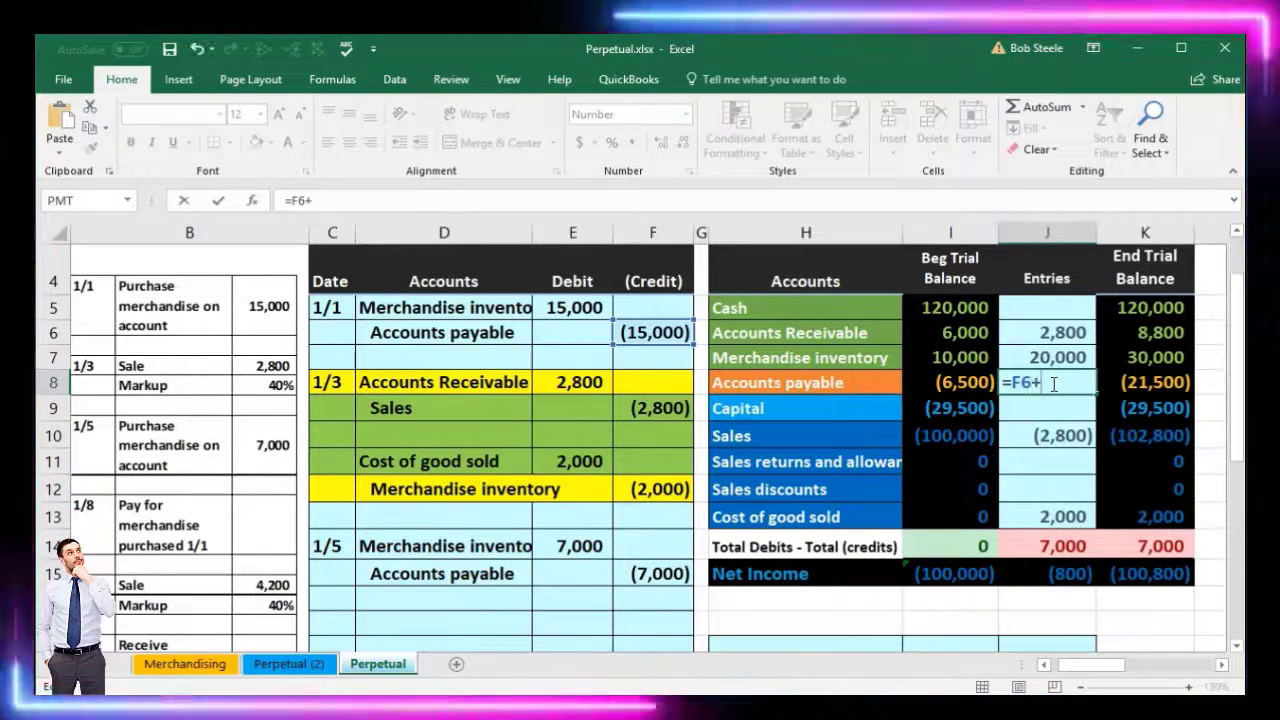
{"action": "type", "text": "+"}
{"action": "left_click", "coordinate": [655, 573]}
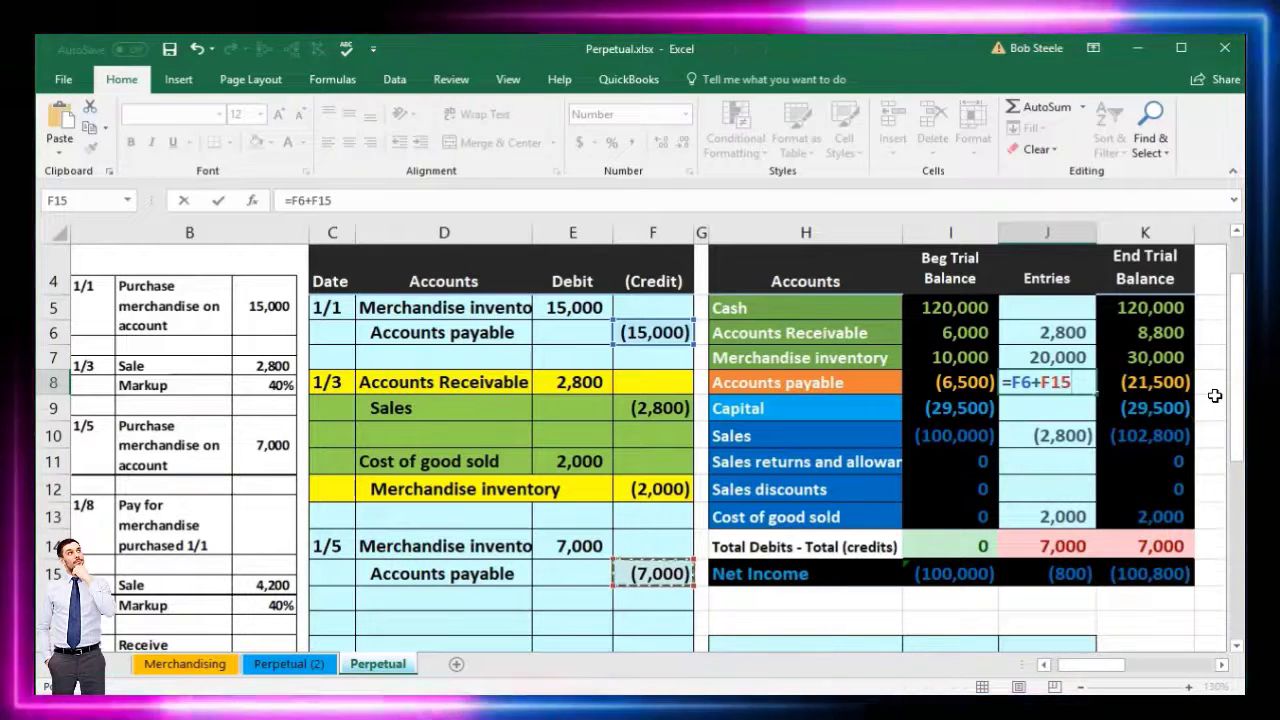
{"action": "key", "text": "Return"}
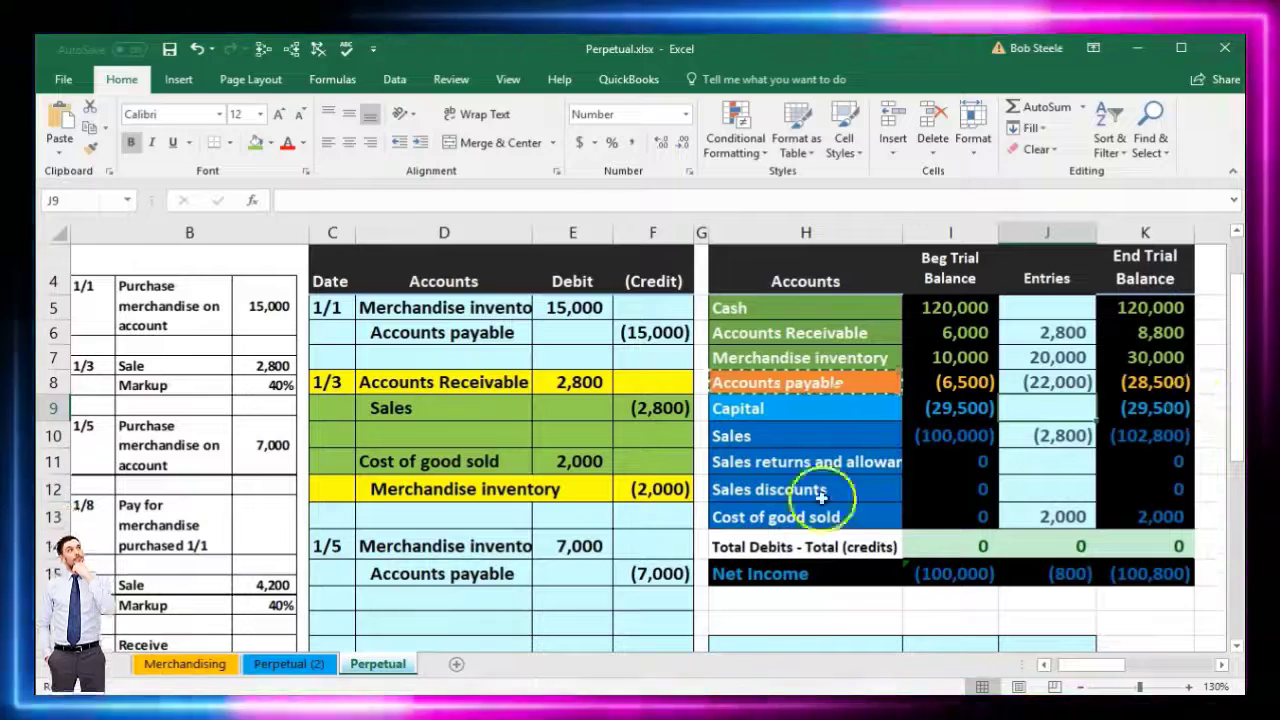
{"action": "left_click", "coordinate": [576, 538]}
{"action": "scroll", "coordinate": [560, 530], "scroll_direction": "down", "scroll_amount": 1}
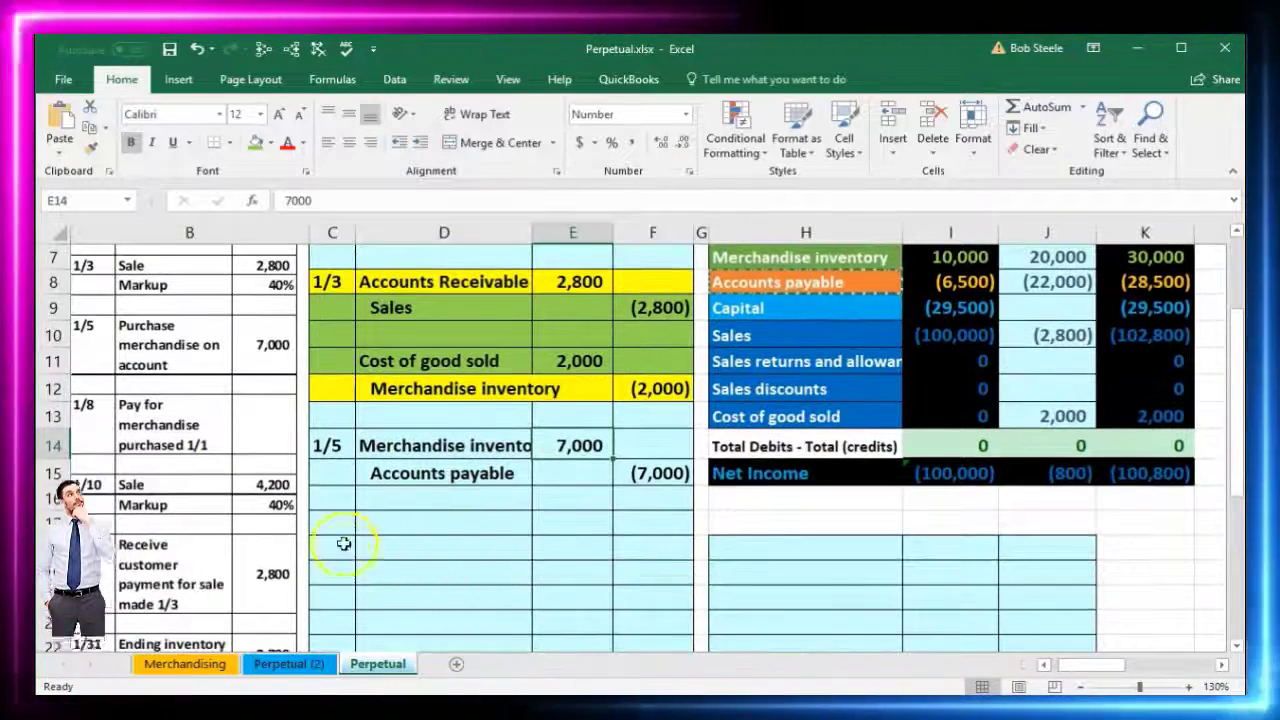
Step: Date the next journal entry 1/8 in C17
{"action": "left_click", "coordinate": [333, 520]}
{"action": "type", "text": "1/8"}
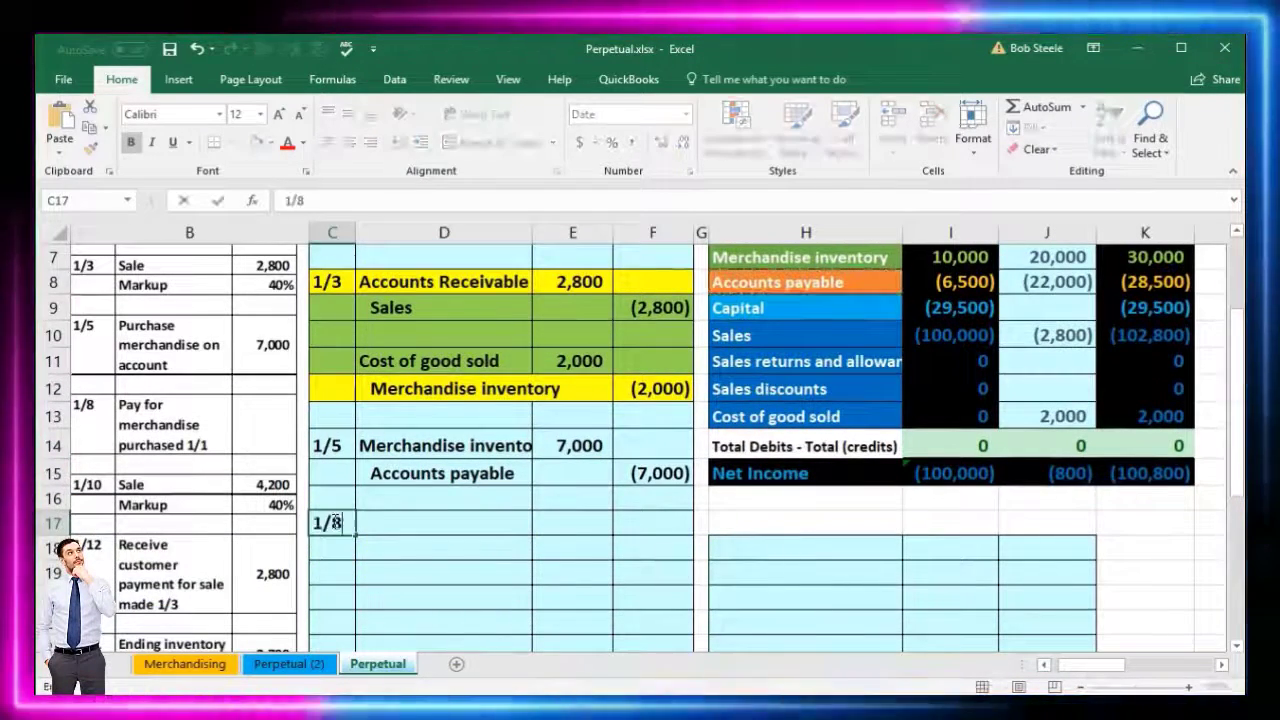
{"action": "key", "text": "Return"}
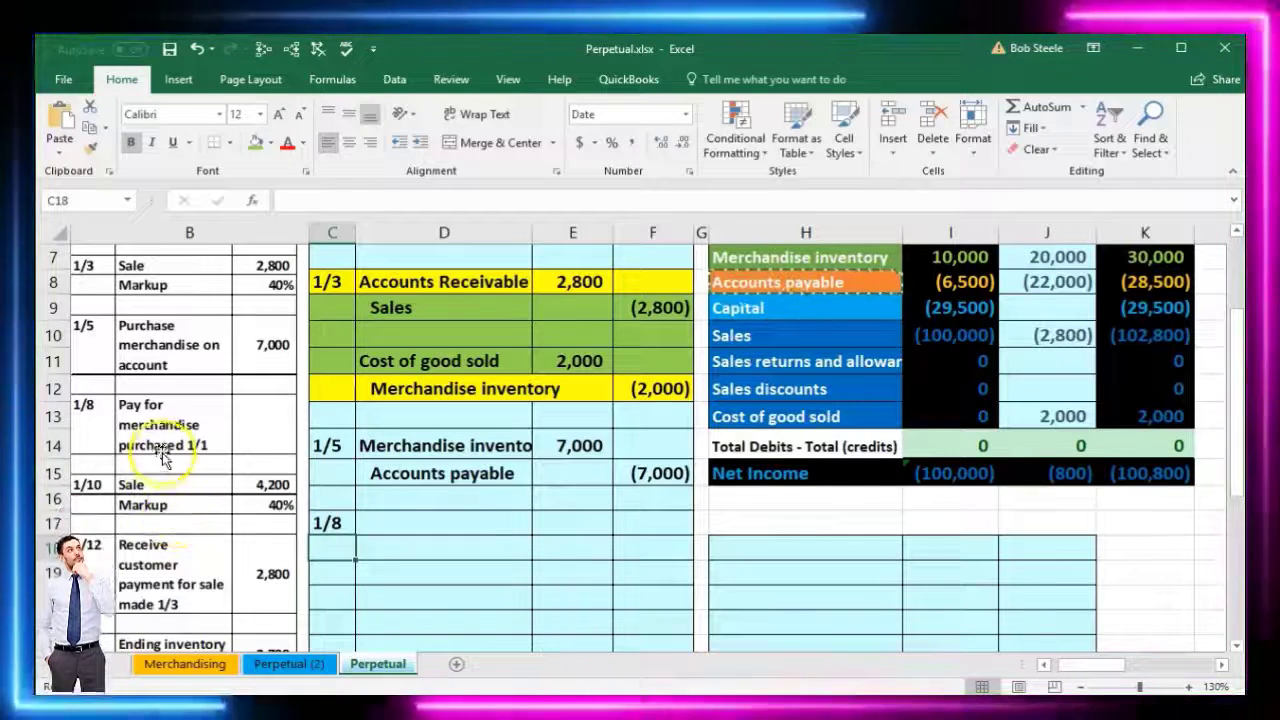
{"action": "scroll", "coordinate": [190, 488], "scroll_direction": "up", "scroll_amount": 1}
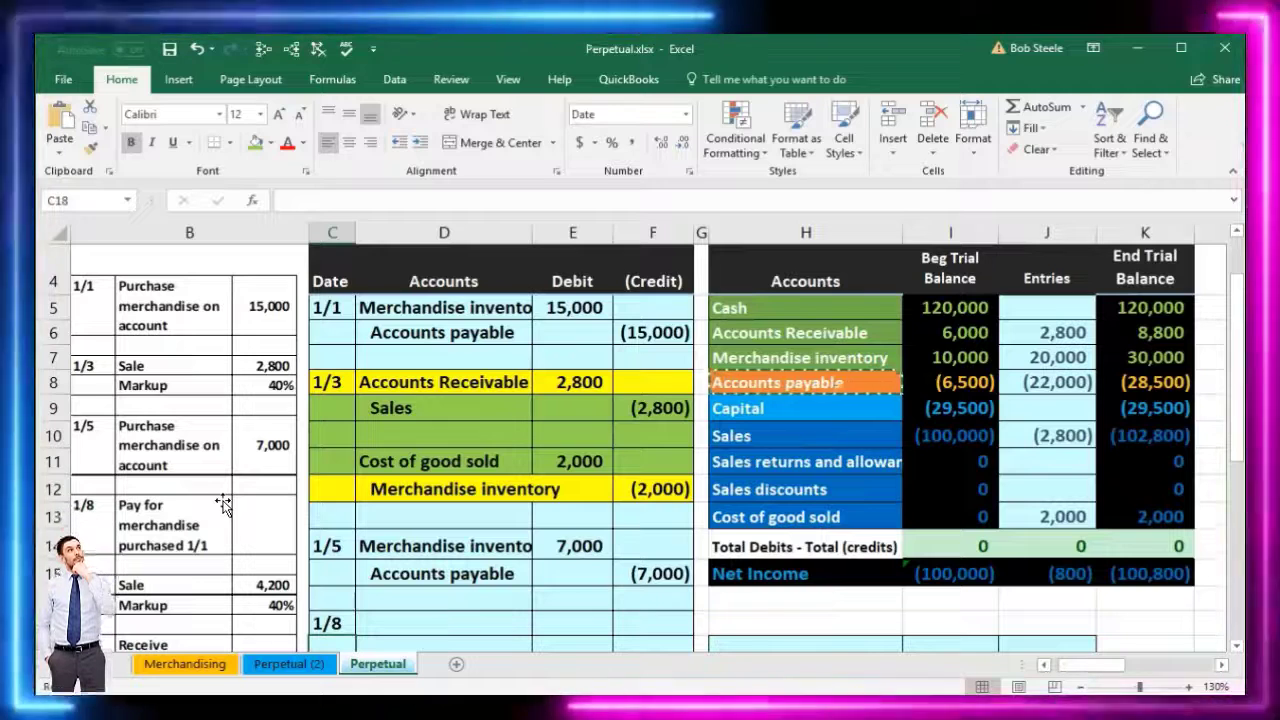
Step: Paste Cash from H5 as a value into D18 and indent it as the credited account
{"action": "left_click", "coordinate": [786, 313]}
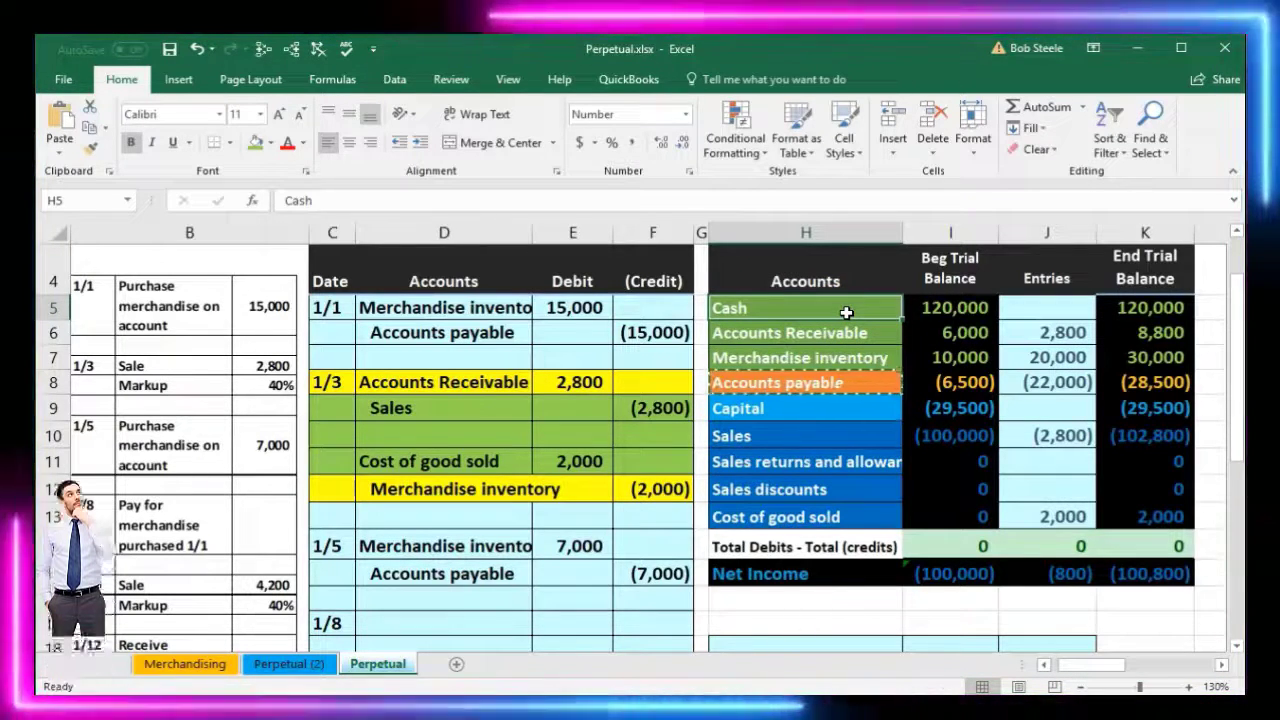
{"action": "right_click", "coordinate": [831, 300]}
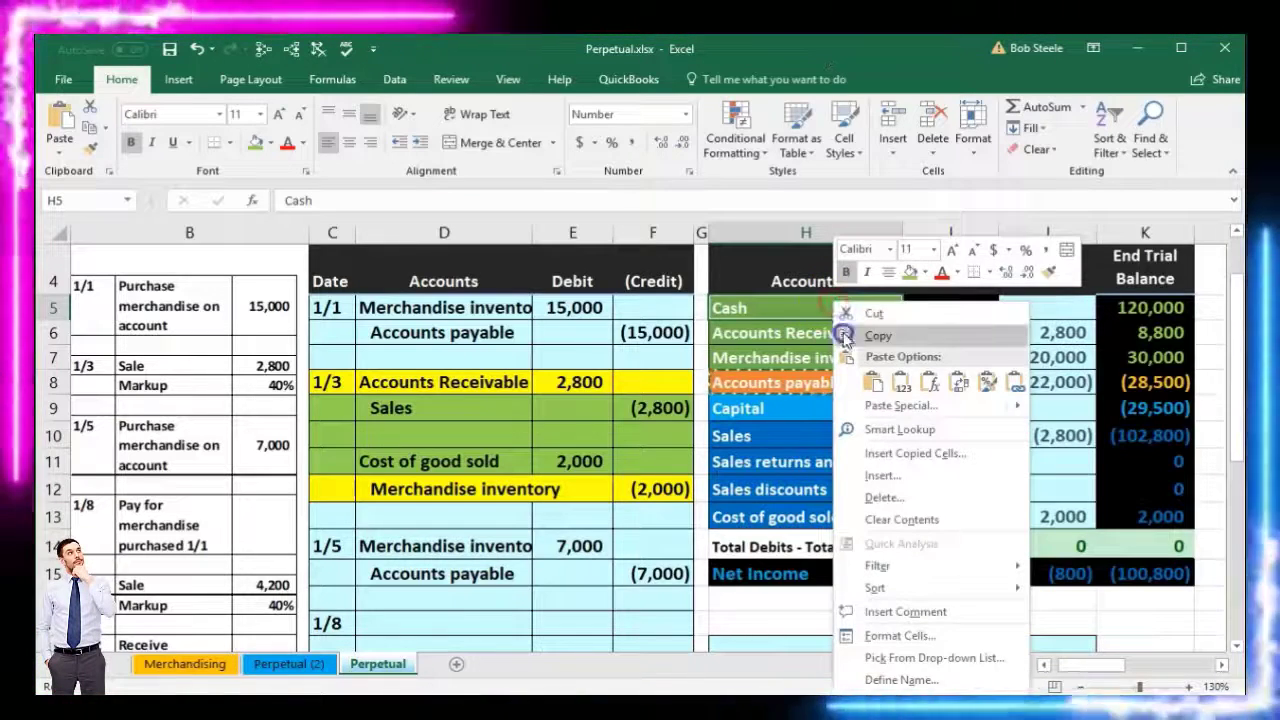
{"action": "left_click", "coordinate": [878, 336]}
{"action": "scroll", "coordinate": [391, 553], "scroll_direction": "down", "scroll_amount": 1}
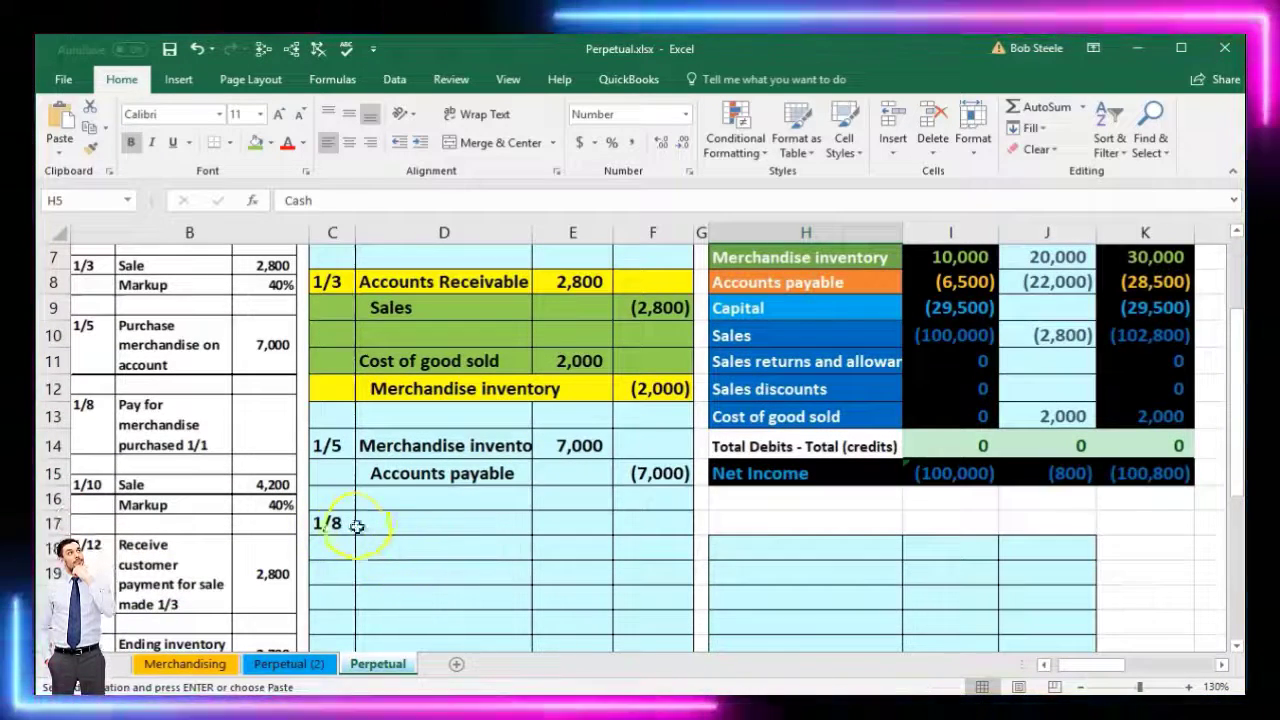
{"action": "left_click", "coordinate": [391, 548]}
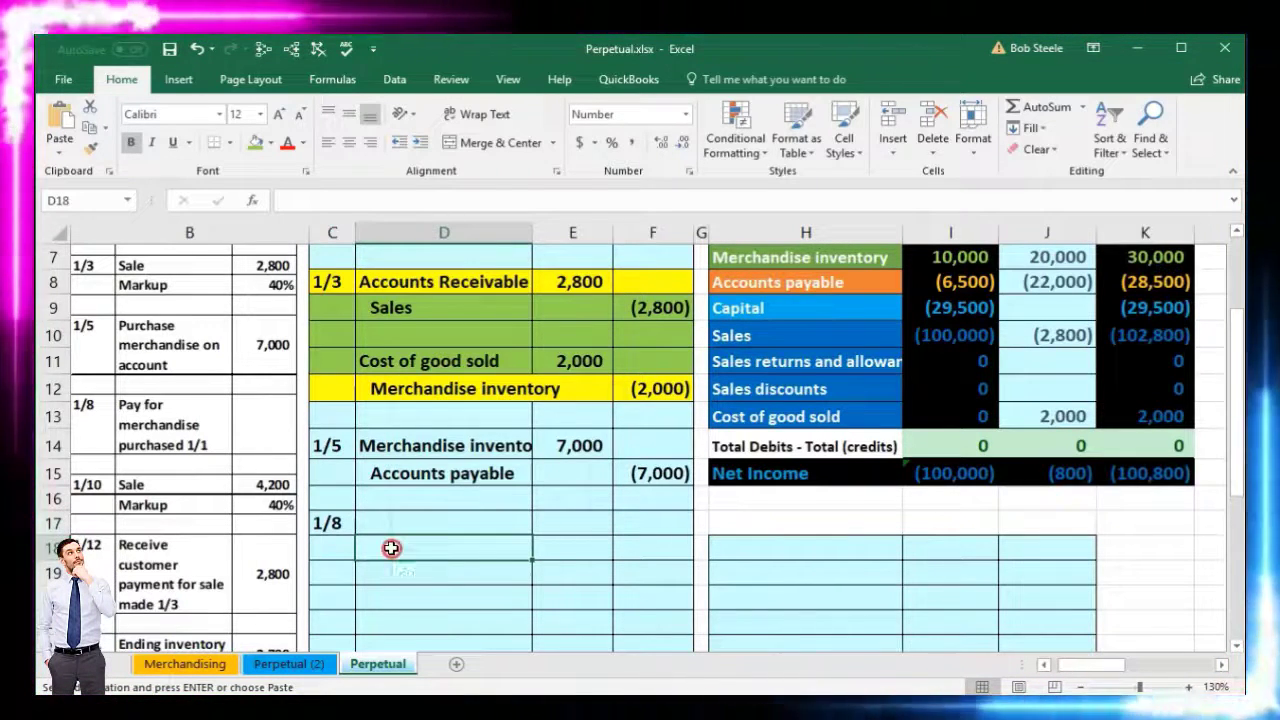
{"action": "right_click", "coordinate": [391, 548]}
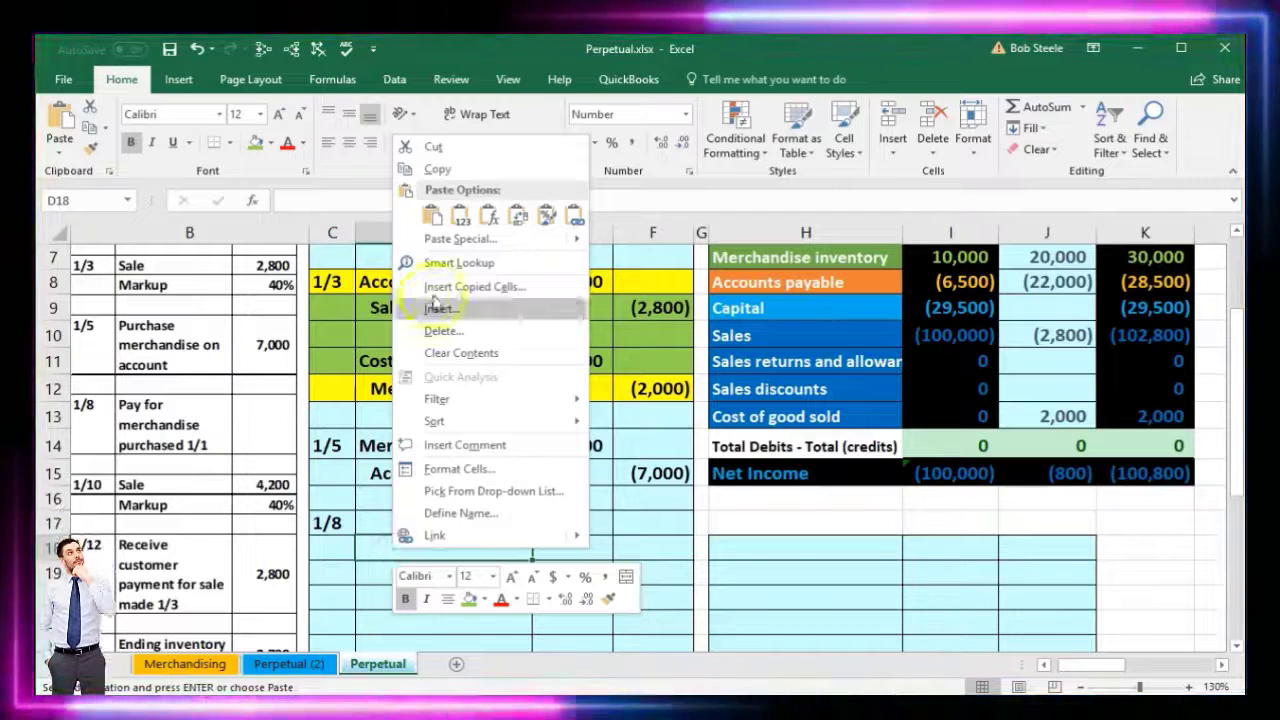
{"action": "left_click", "coordinate": [460, 216]}
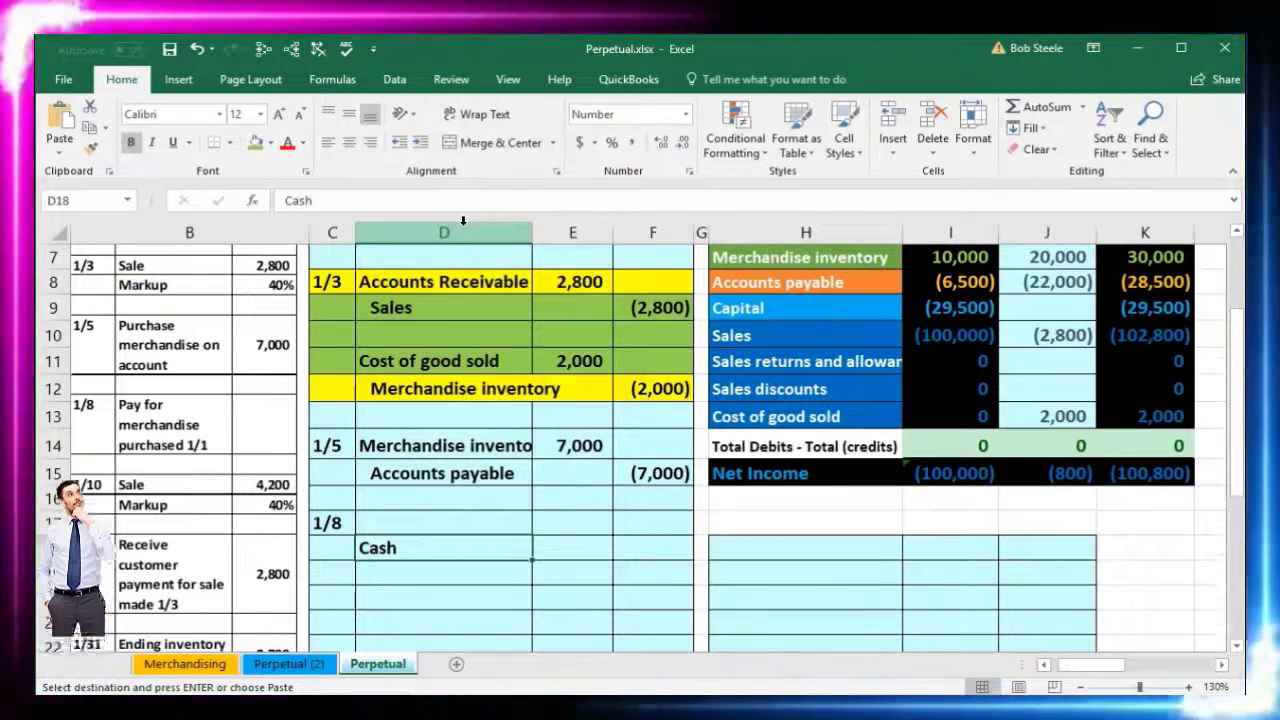
{"action": "left_click", "coordinate": [420, 142]}
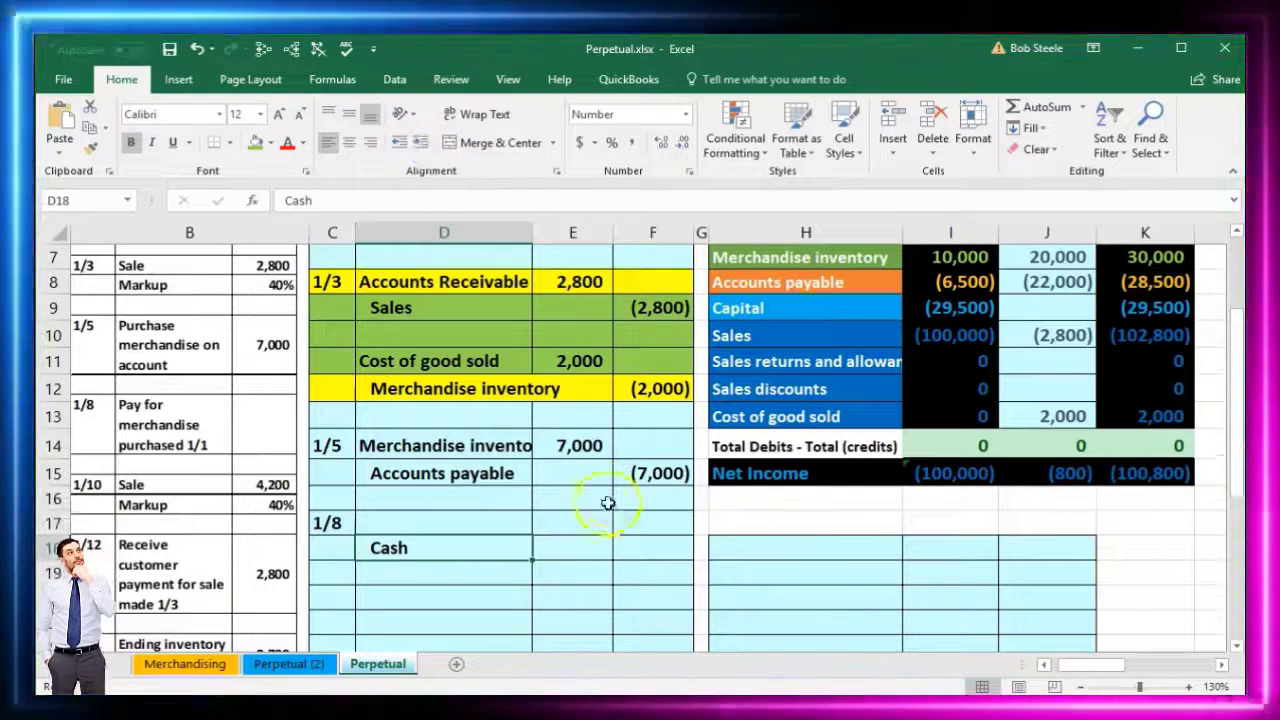
Step: Enter -15000 as the Cash credit in F18 and link the E17 debit as =-F18
{"action": "left_click", "coordinate": [643, 548]}
{"action": "scroll", "coordinate": [413, 527], "scroll_direction": "up", "scroll_amount": 1}
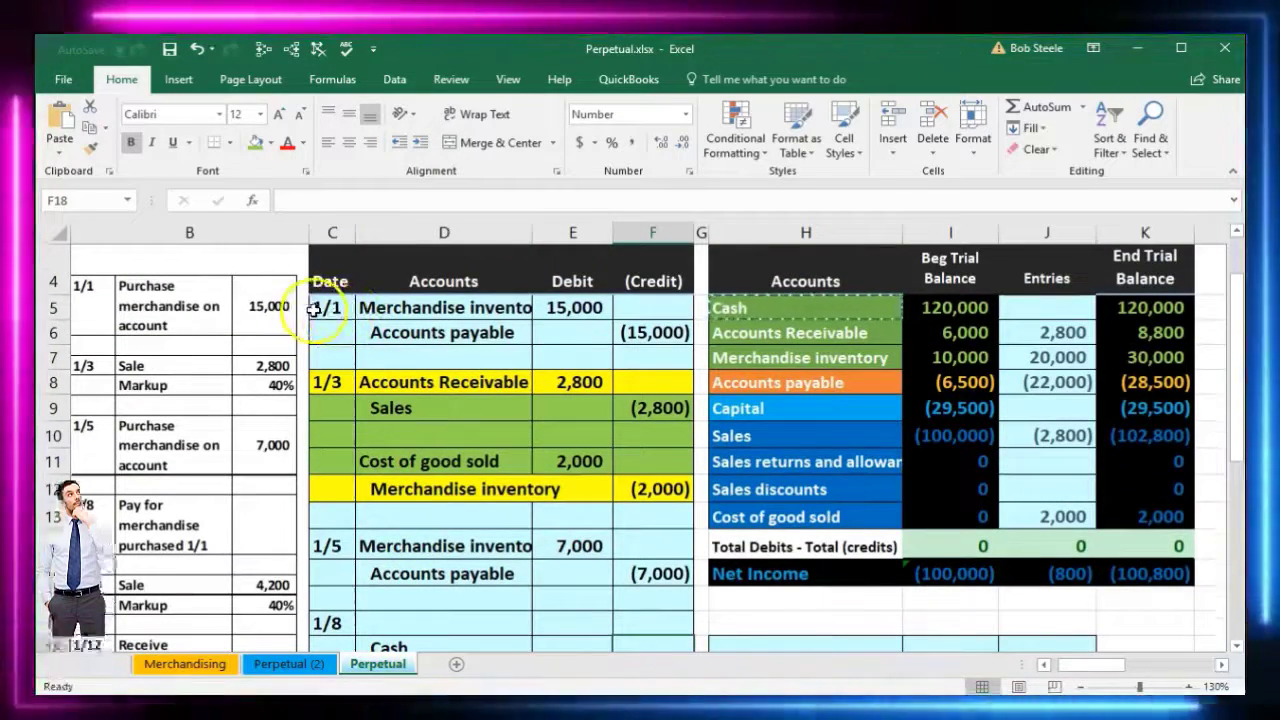
{"action": "scroll", "coordinate": [428, 510], "scroll_direction": "down", "scroll_amount": 1}
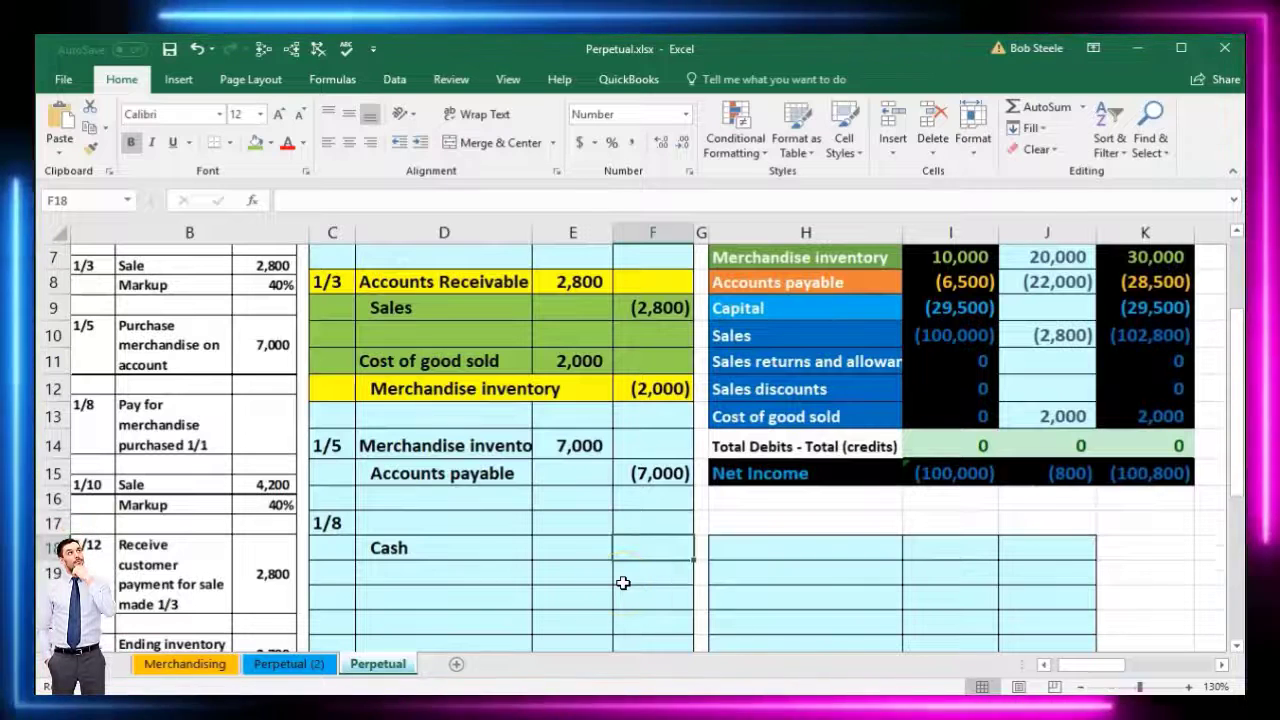
{"action": "type", "text": "-1500"}
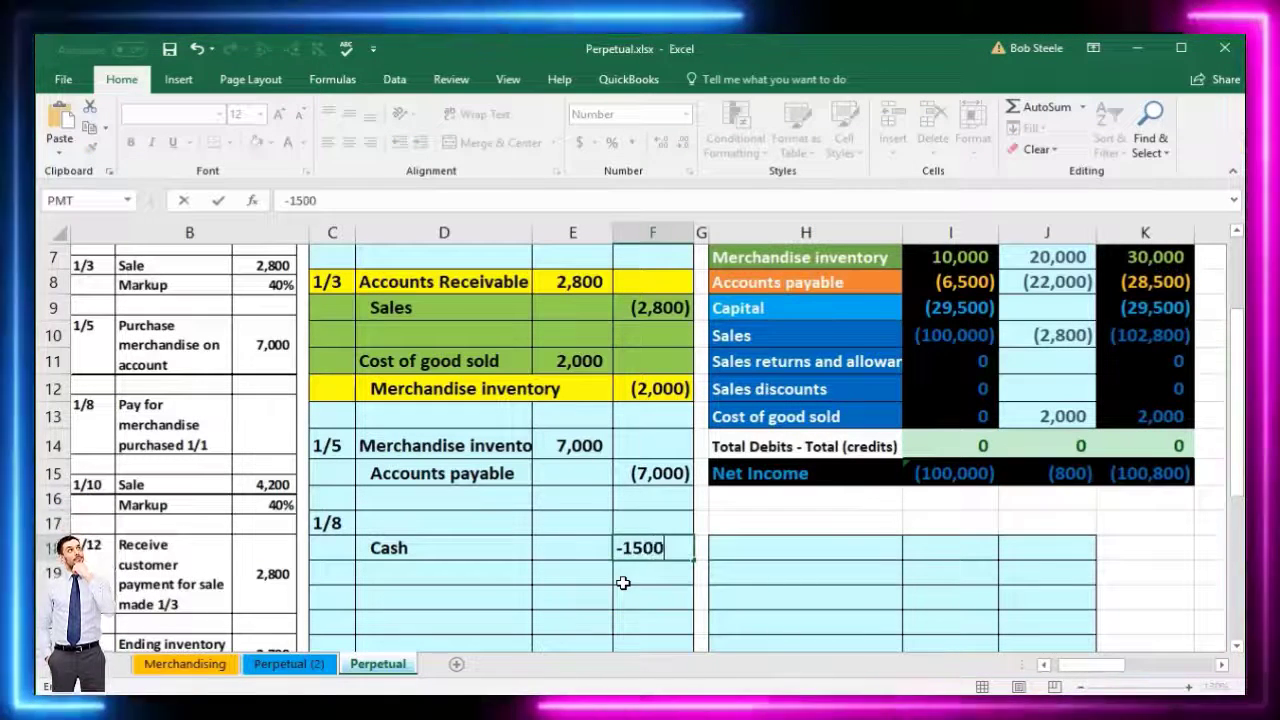
{"action": "type", "text": "0"}
{"action": "key", "text": "Return"}
{"action": "left_click", "coordinate": [563, 526]}
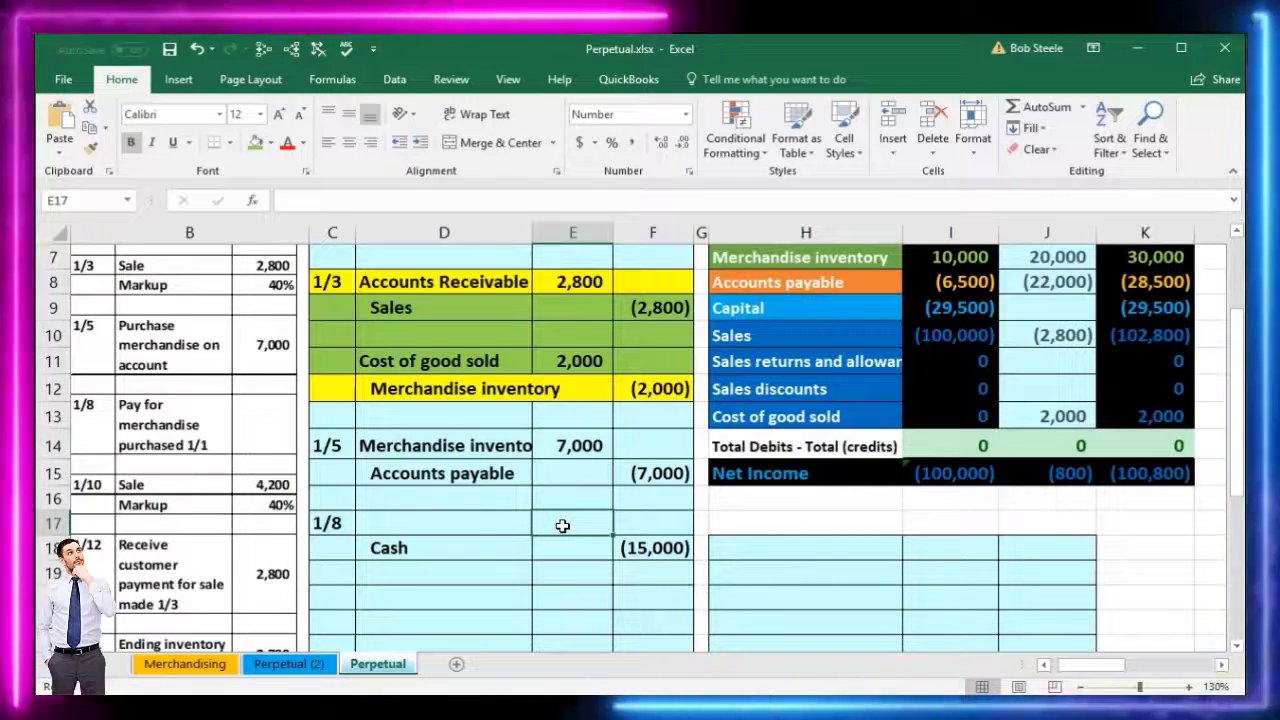
{"action": "type", "text": "-"}
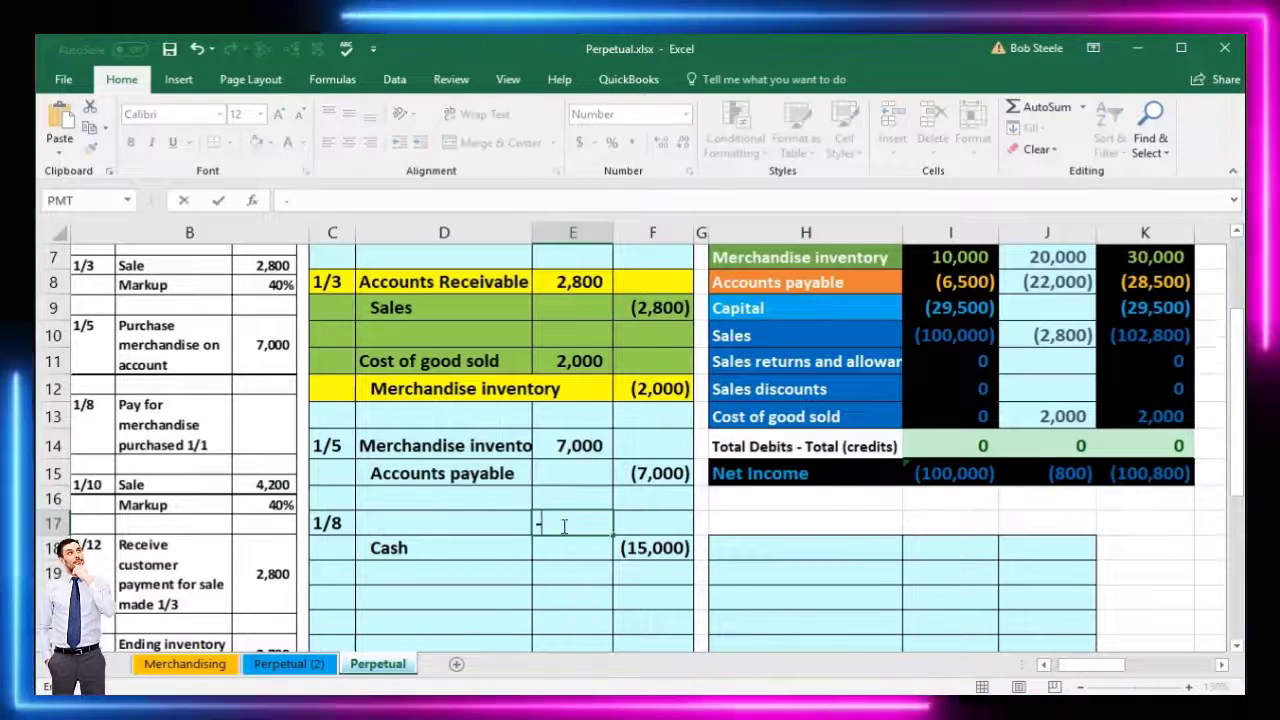
{"action": "left_click", "coordinate": [627, 548]}
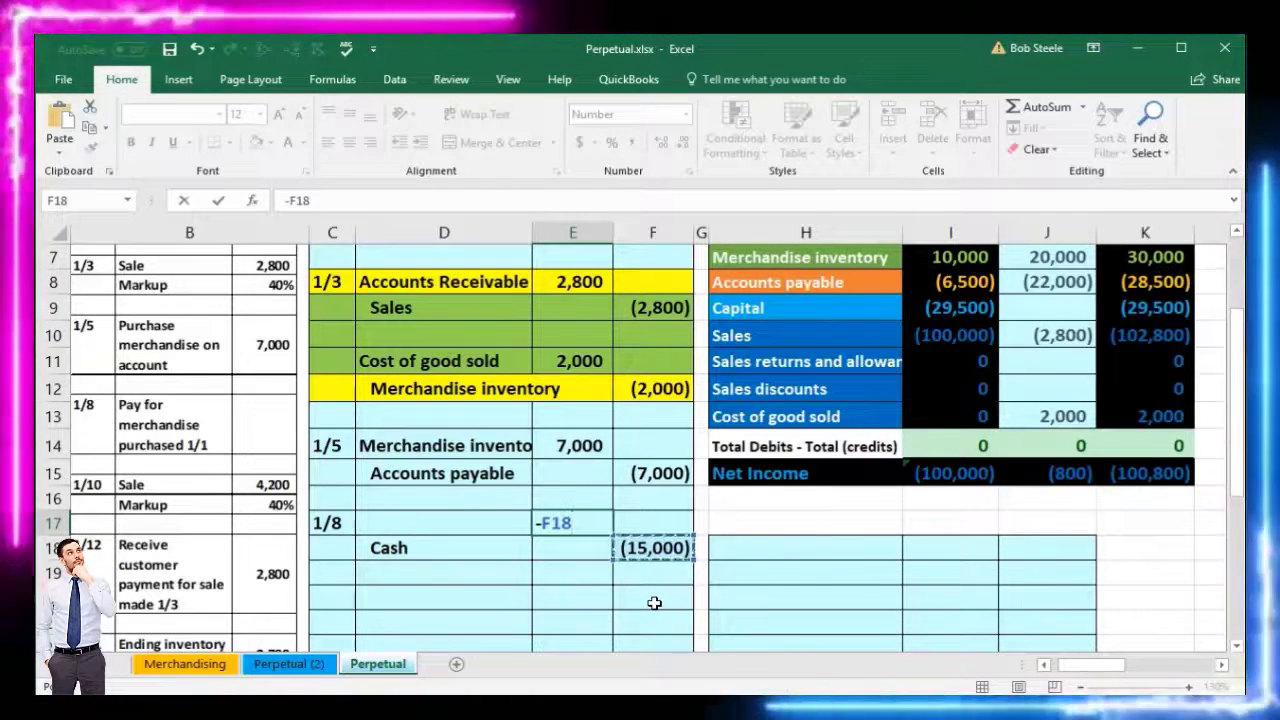
{"action": "key", "text": "Return"}
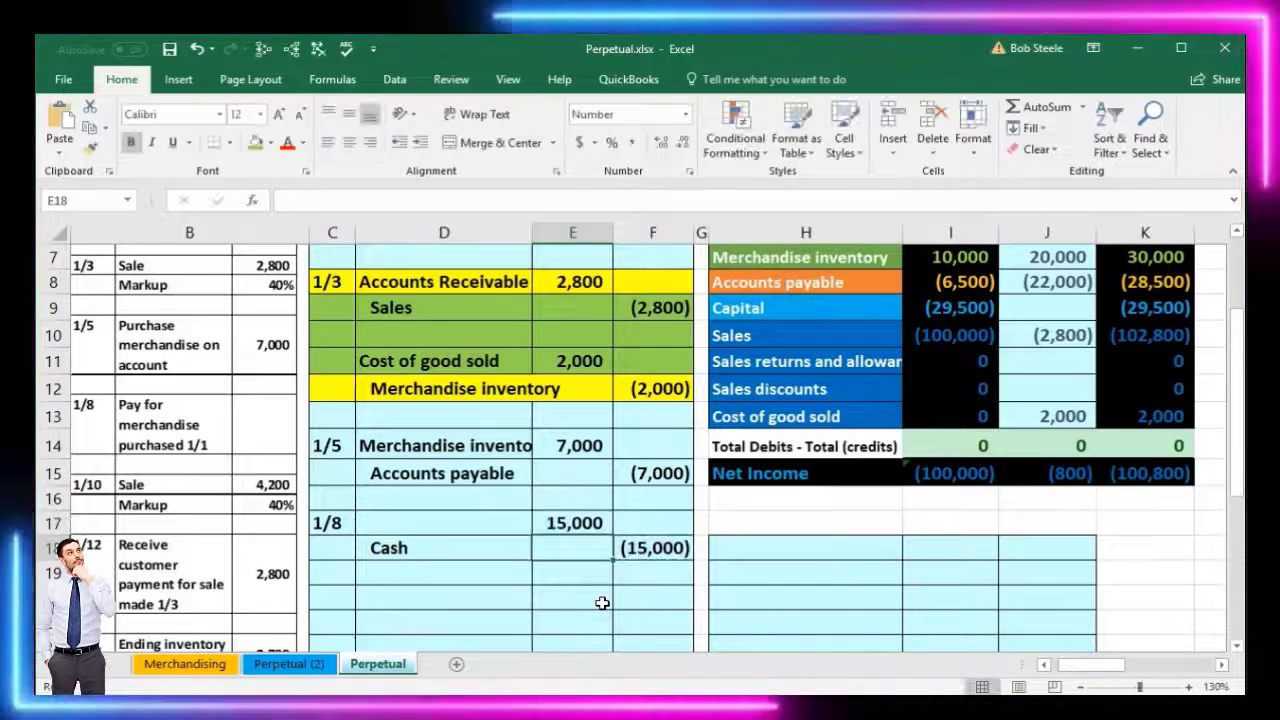
{"action": "left_click", "coordinate": [442, 524]}
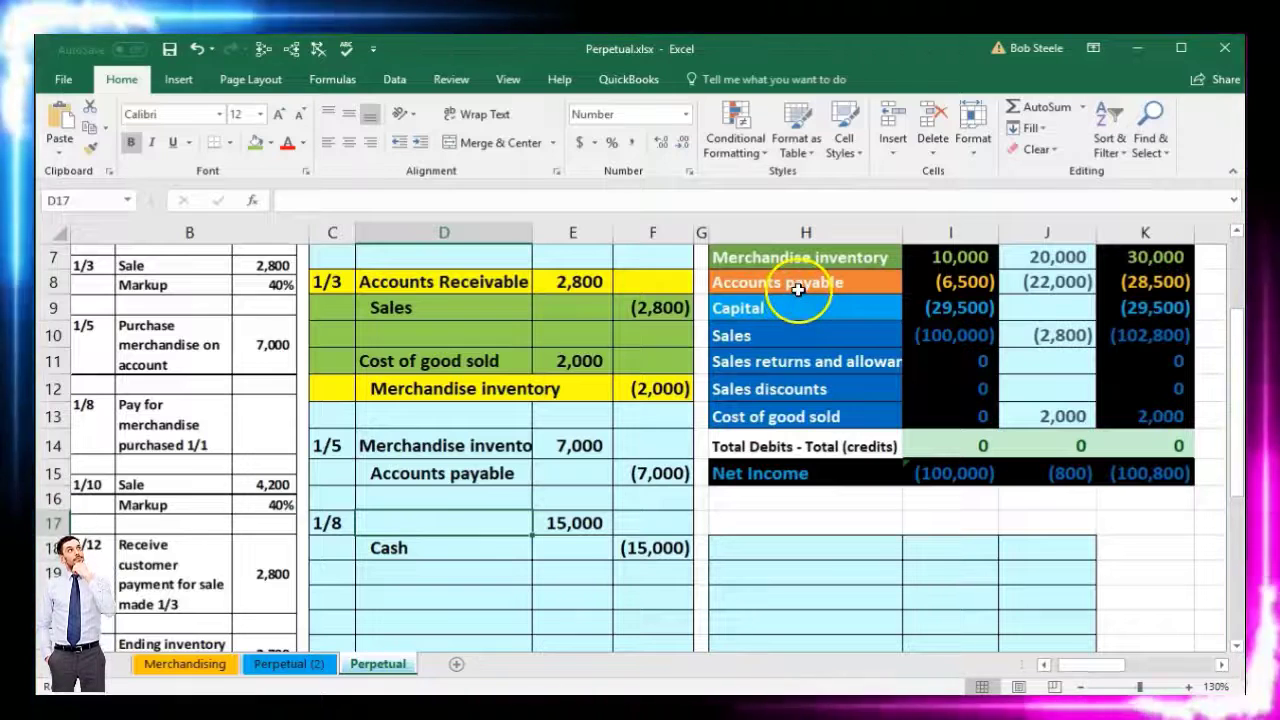
Step: Paste Accounts payable from H8 as a value into D17 to name the 15,000 debit line
{"action": "left_click", "coordinate": [1143, 282]}
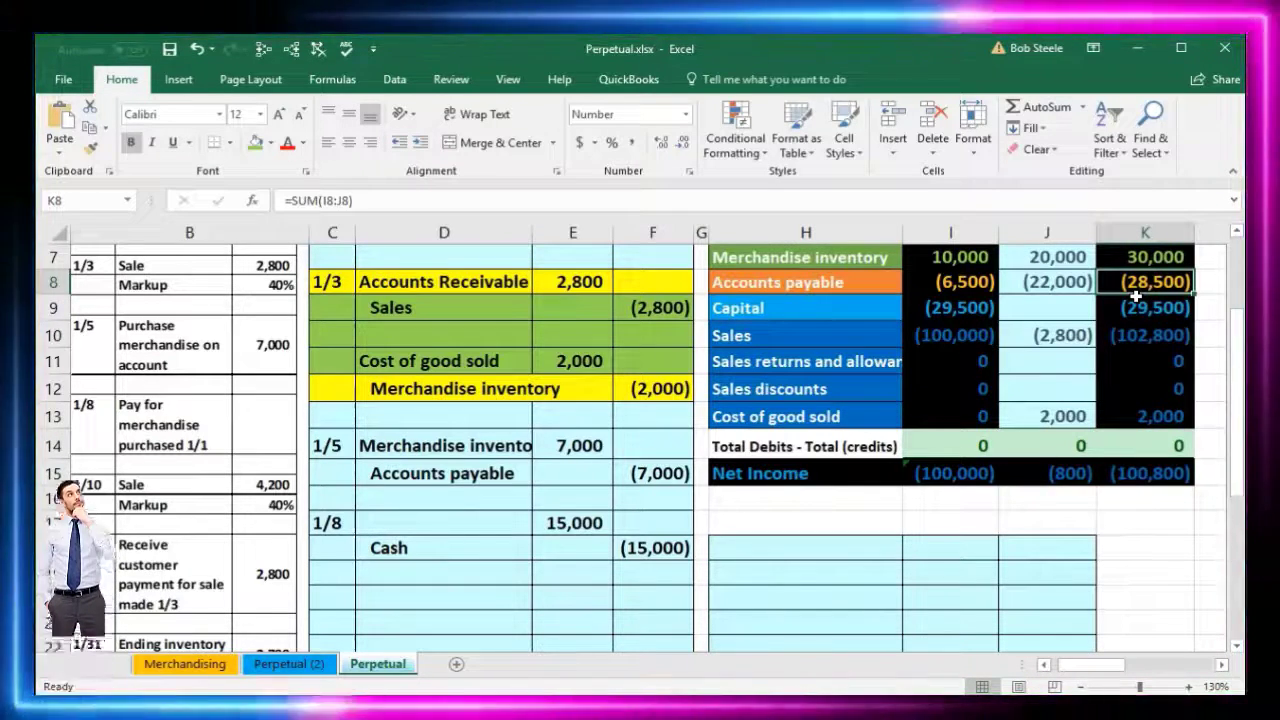
{"action": "left_click", "coordinate": [776, 280]}
{"action": "right_click", "coordinate": [777, 281]}
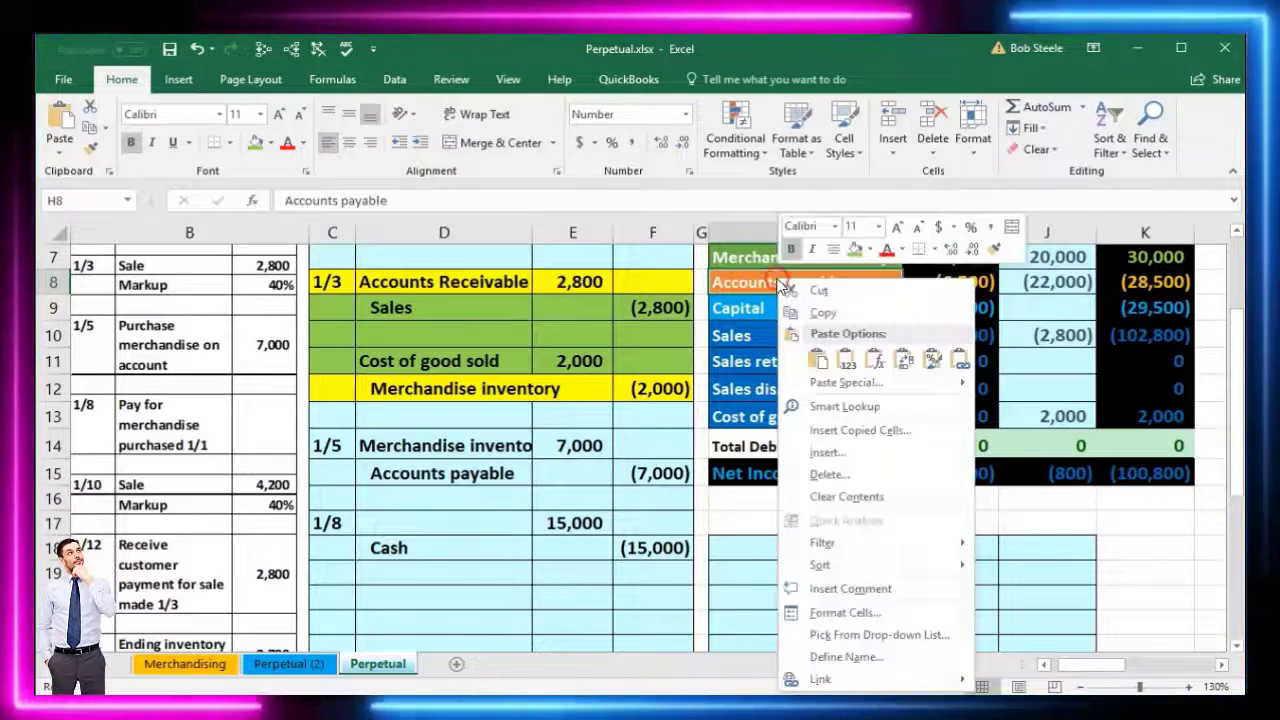
{"action": "left_click", "coordinate": [821, 313]}
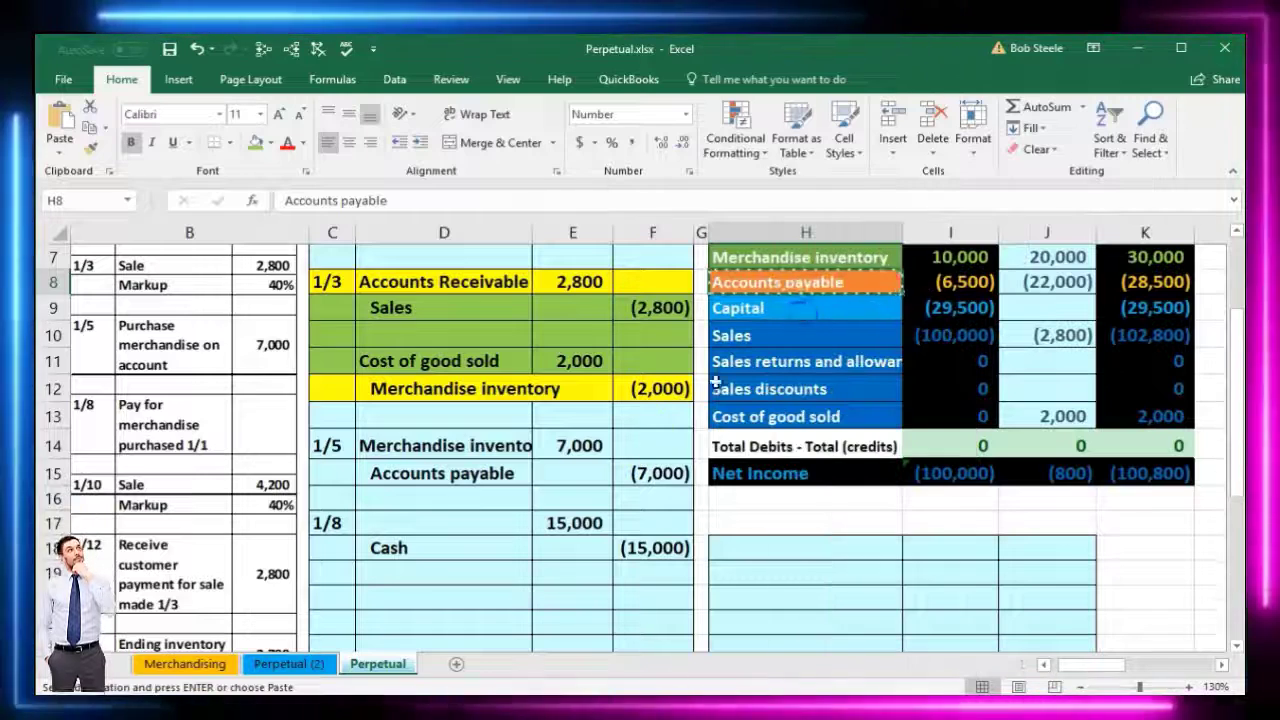
{"action": "left_click", "coordinate": [466, 516]}
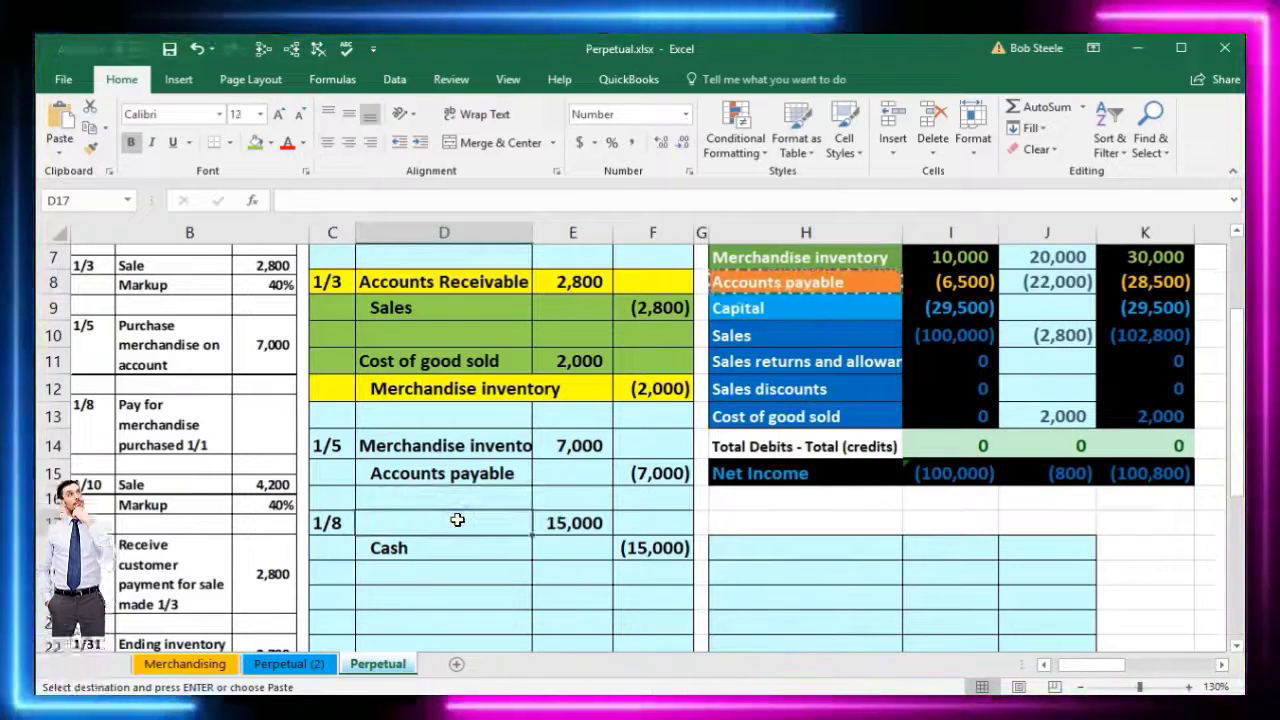
{"action": "right_click", "coordinate": [457, 520]}
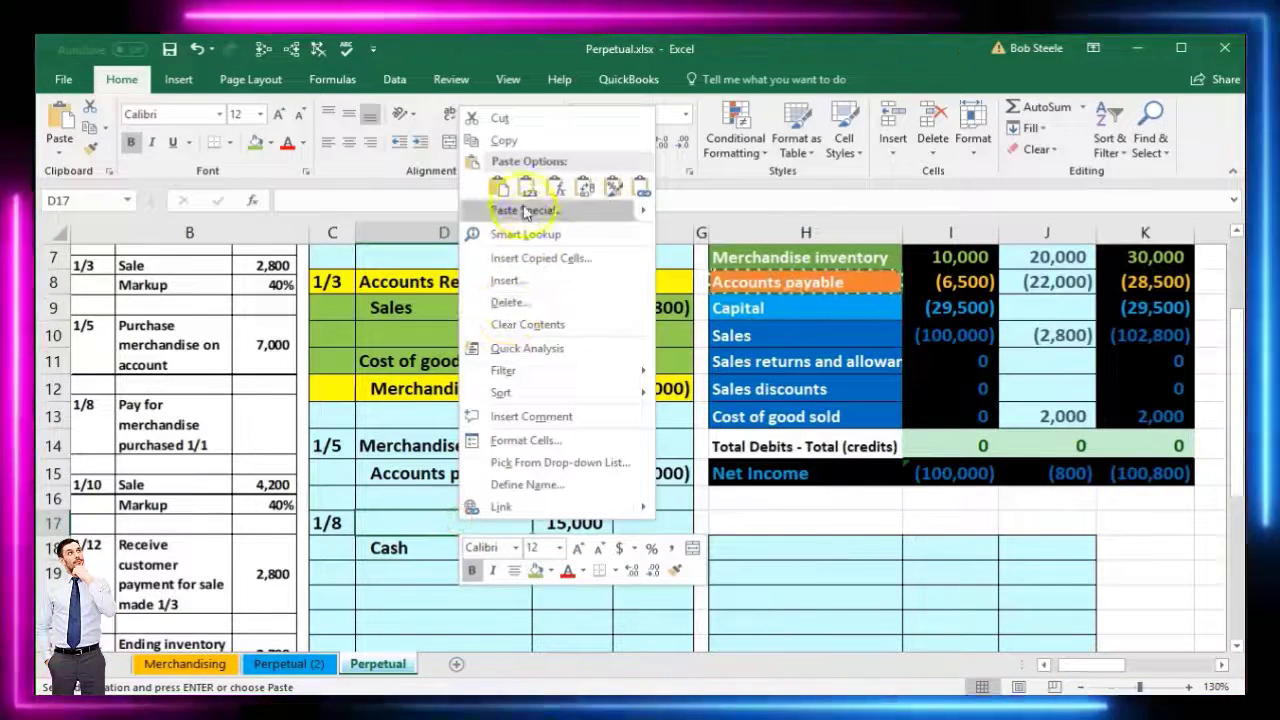
{"action": "left_click", "coordinate": [522, 189]}
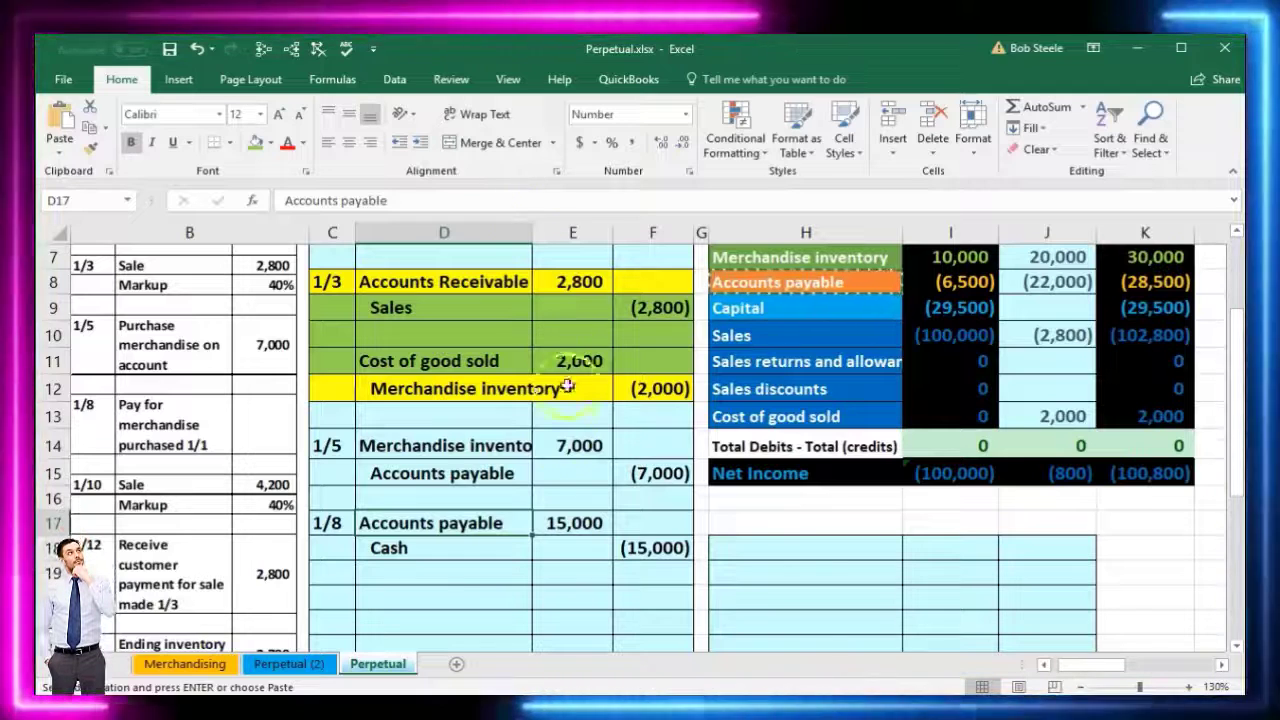
{"action": "left_click_drag", "start_coordinate": [460, 522], "coordinate": [560, 523]}
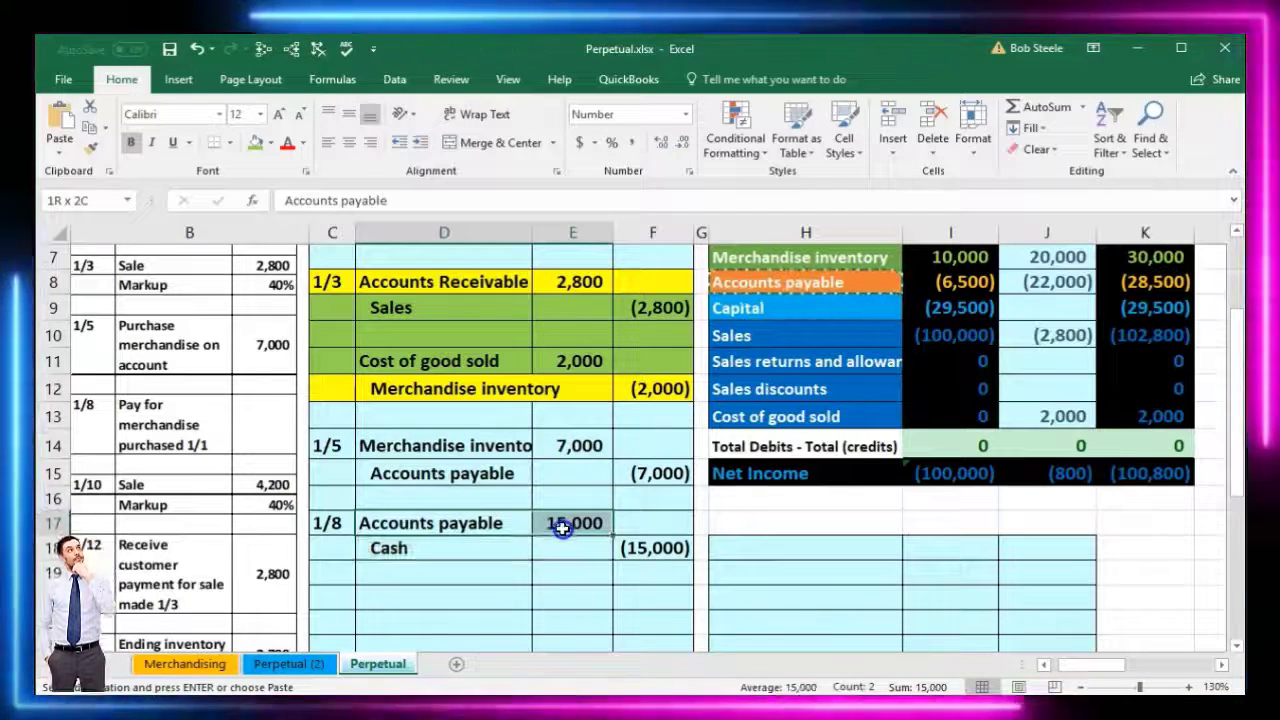
{"action": "left_click", "coordinate": [762, 283]}
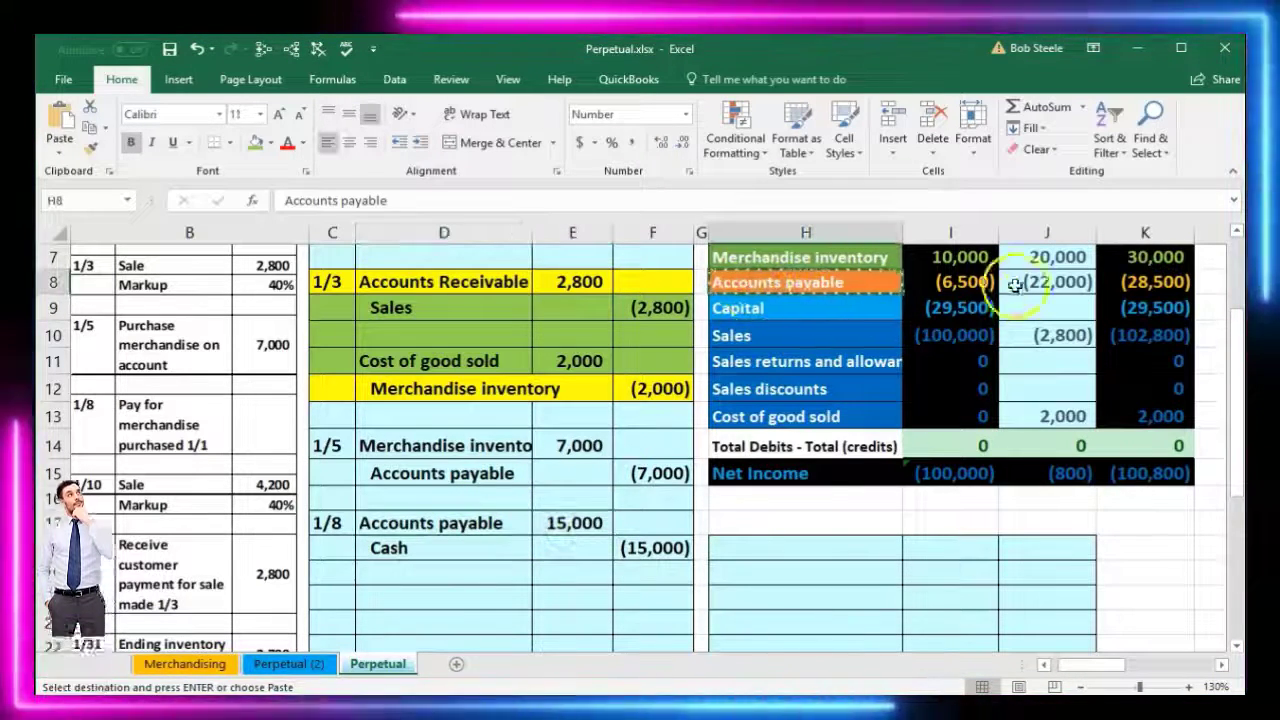
{"action": "left_click", "coordinate": [1016, 284]}
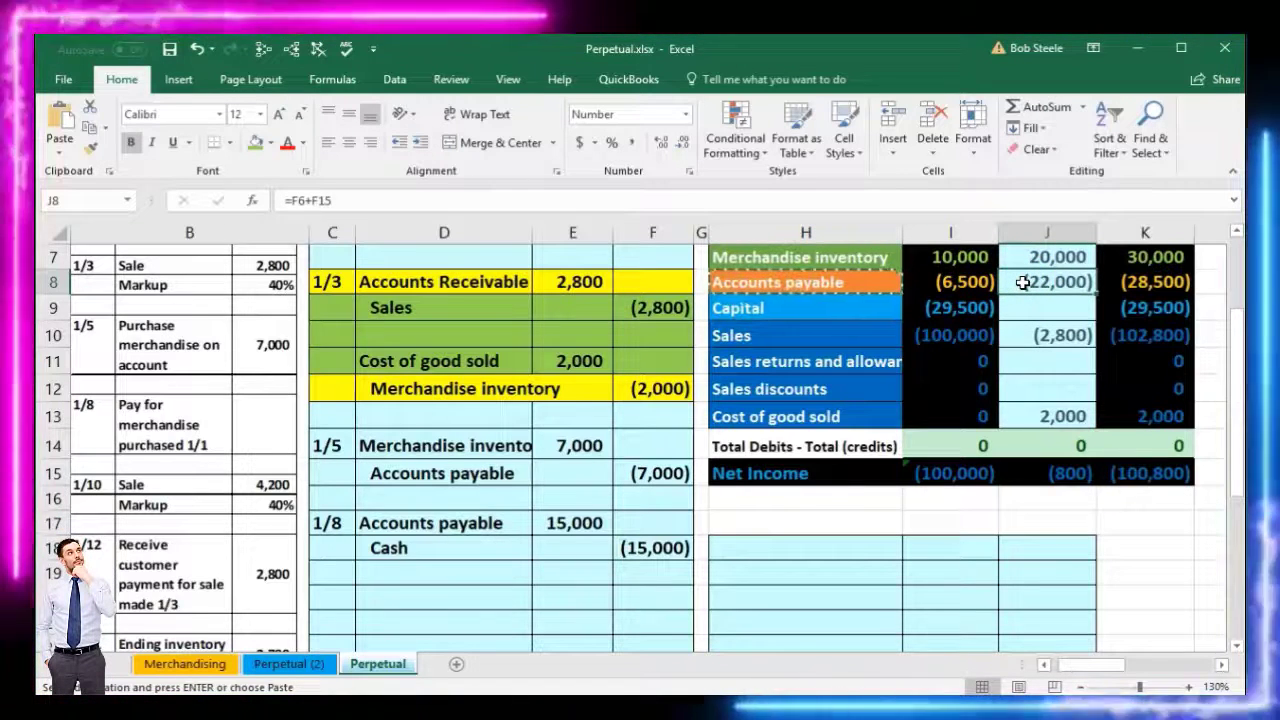
{"action": "left_click", "coordinate": [1043, 285]}
{"action": "double_click", "coordinate": [1043, 284]}
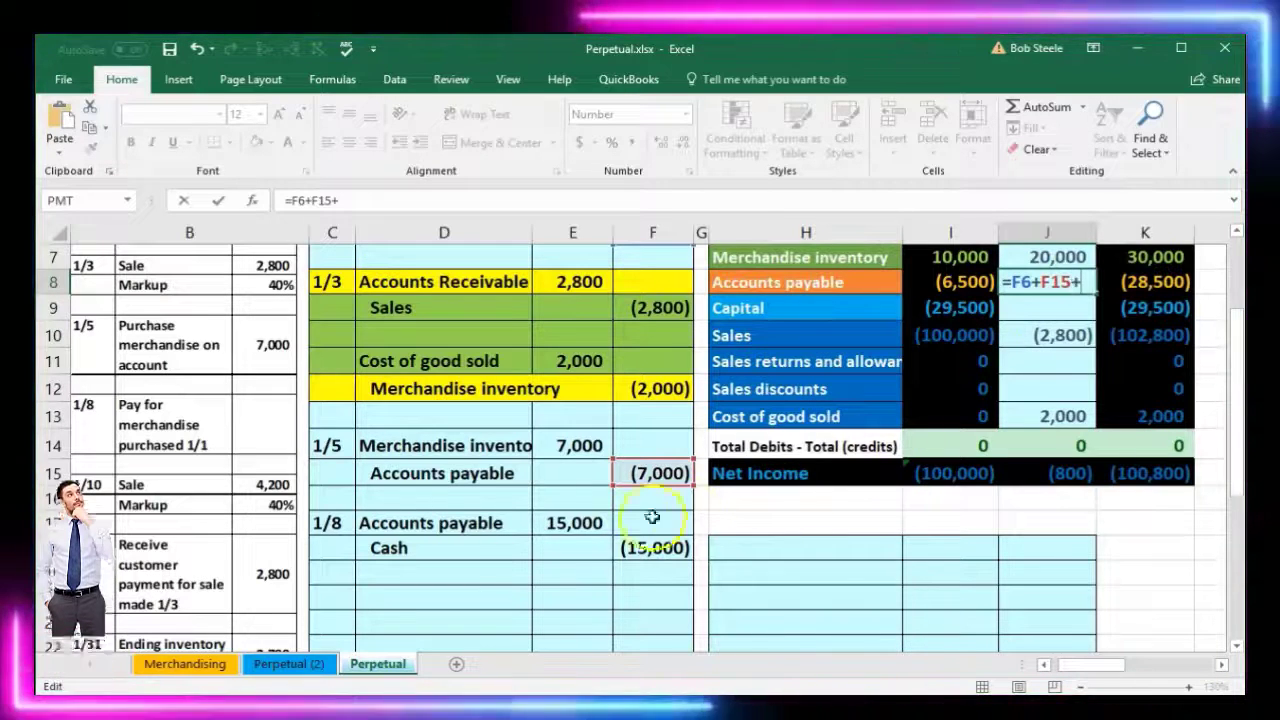
Step: Append +E17 to J8 so Accounts payable entries show (7,000) and end at (13,500)
{"action": "left_click", "coordinate": [583, 523]}
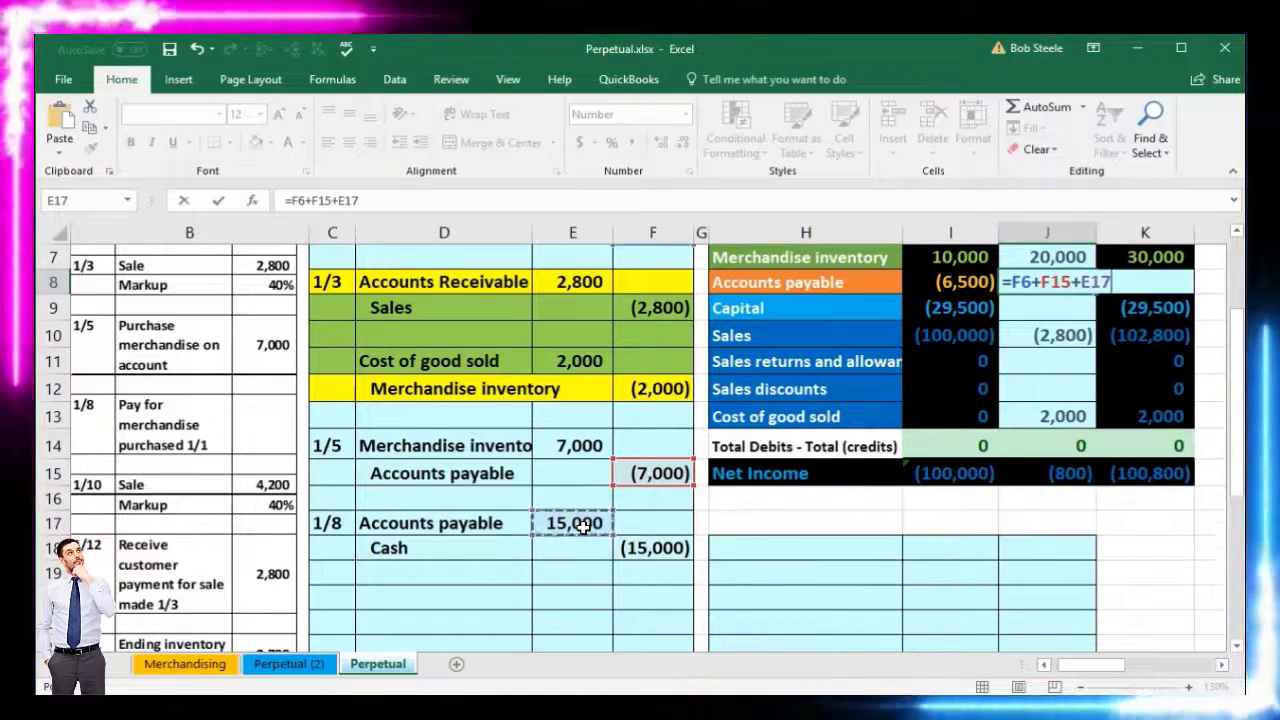
{"action": "key", "text": "Return"}
{"action": "left_click", "coordinate": [1148, 281]}
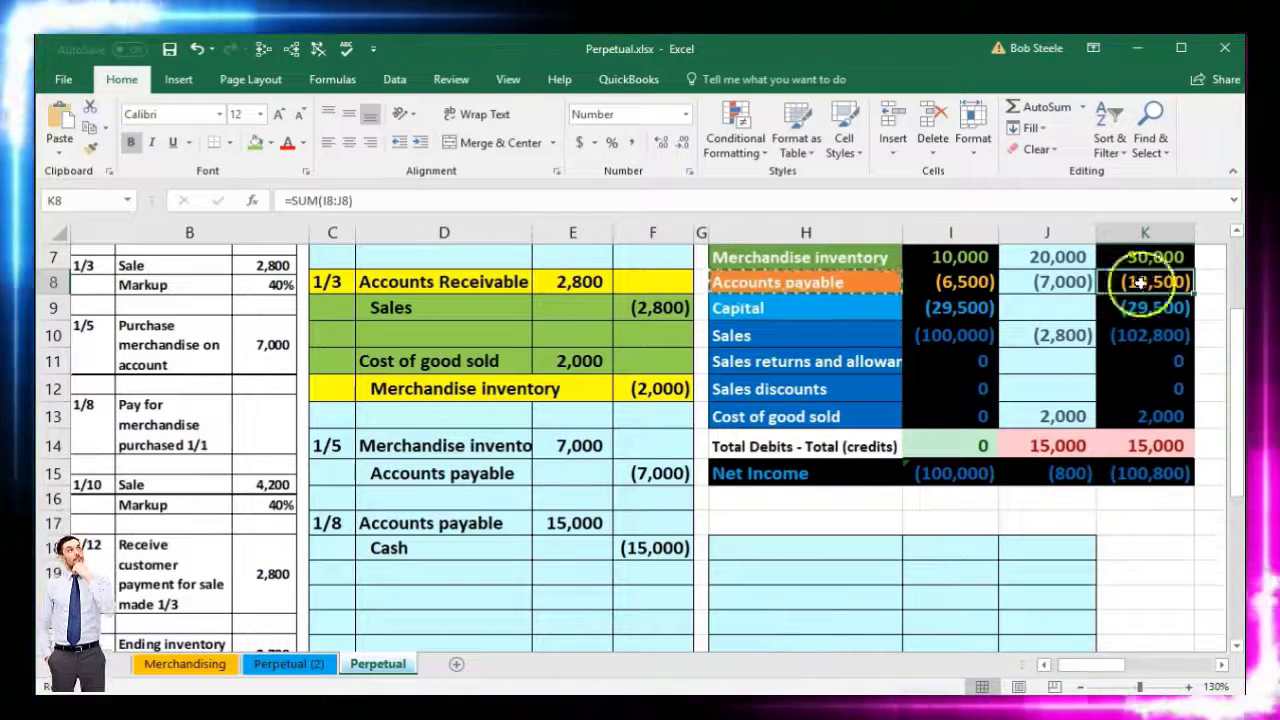
{"action": "left_click_drag", "start_coordinate": [450, 540], "coordinate": [627, 543]}
{"action": "scroll", "coordinate": [790, 590], "scroll_direction": "up", "scroll_amount": 1}
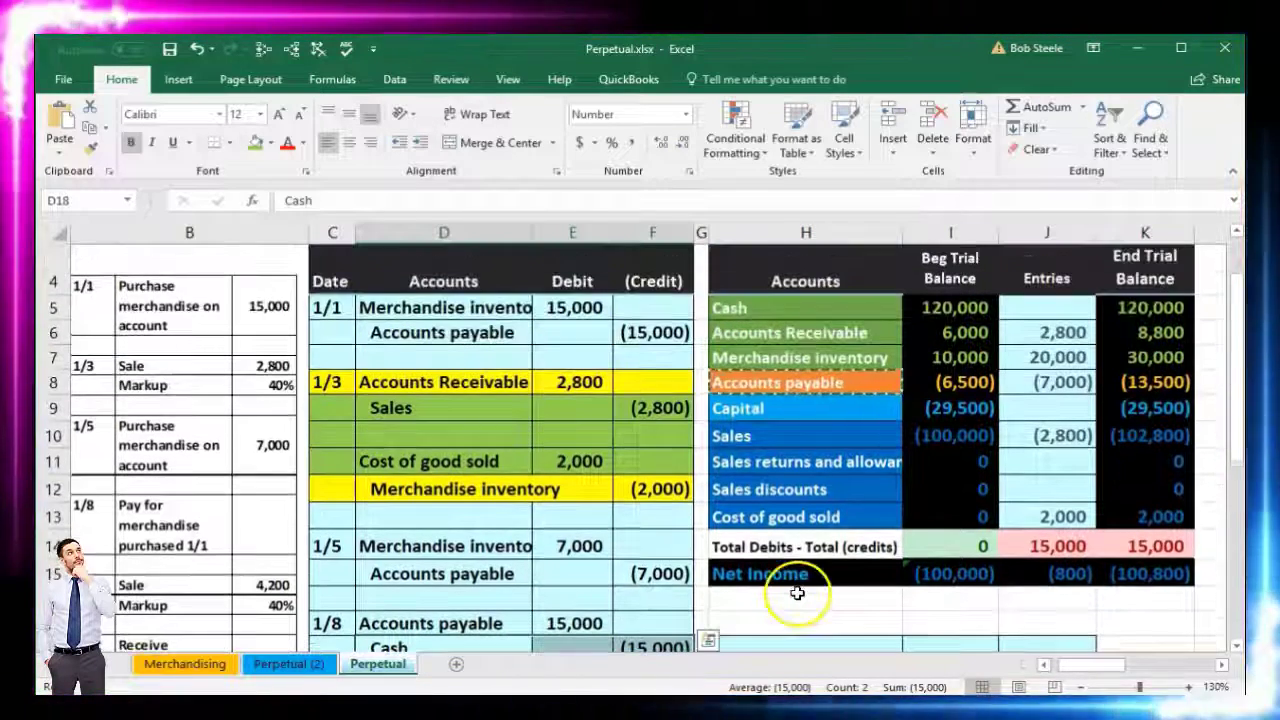
{"action": "left_click_drag", "start_coordinate": [779, 310], "coordinate": [911, 309]}
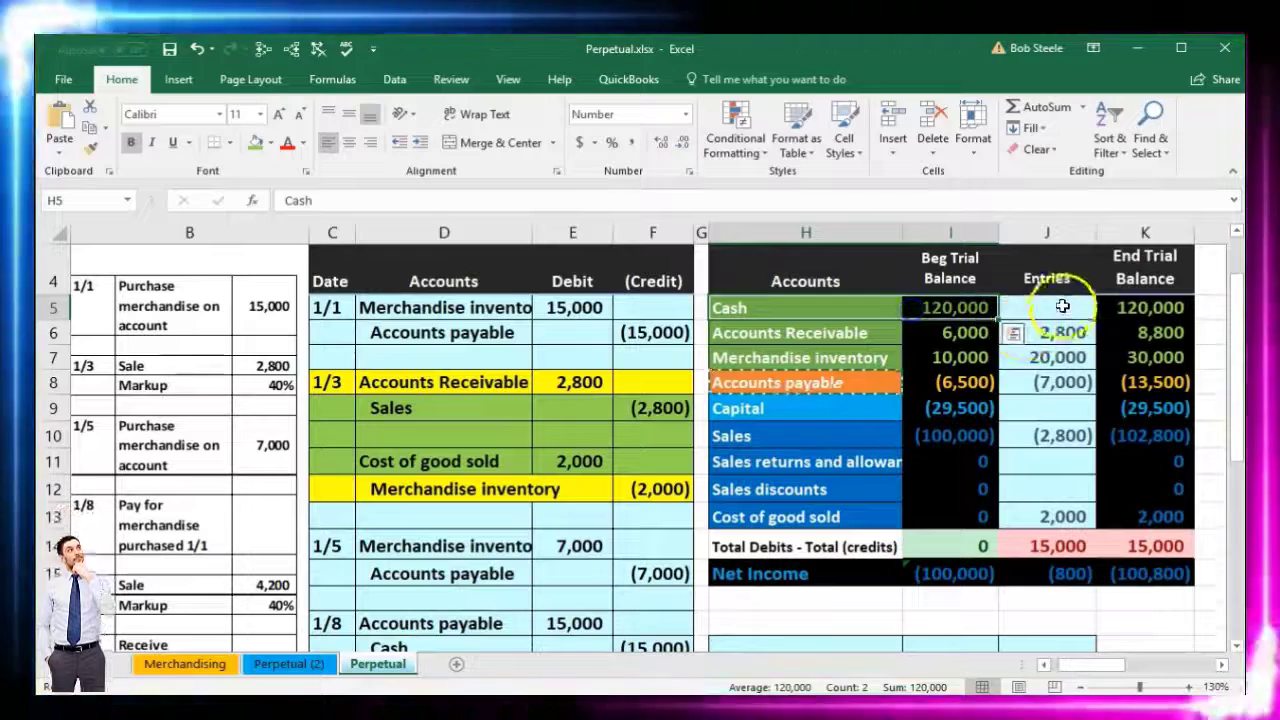
{"action": "left_click", "coordinate": [1060, 307]}
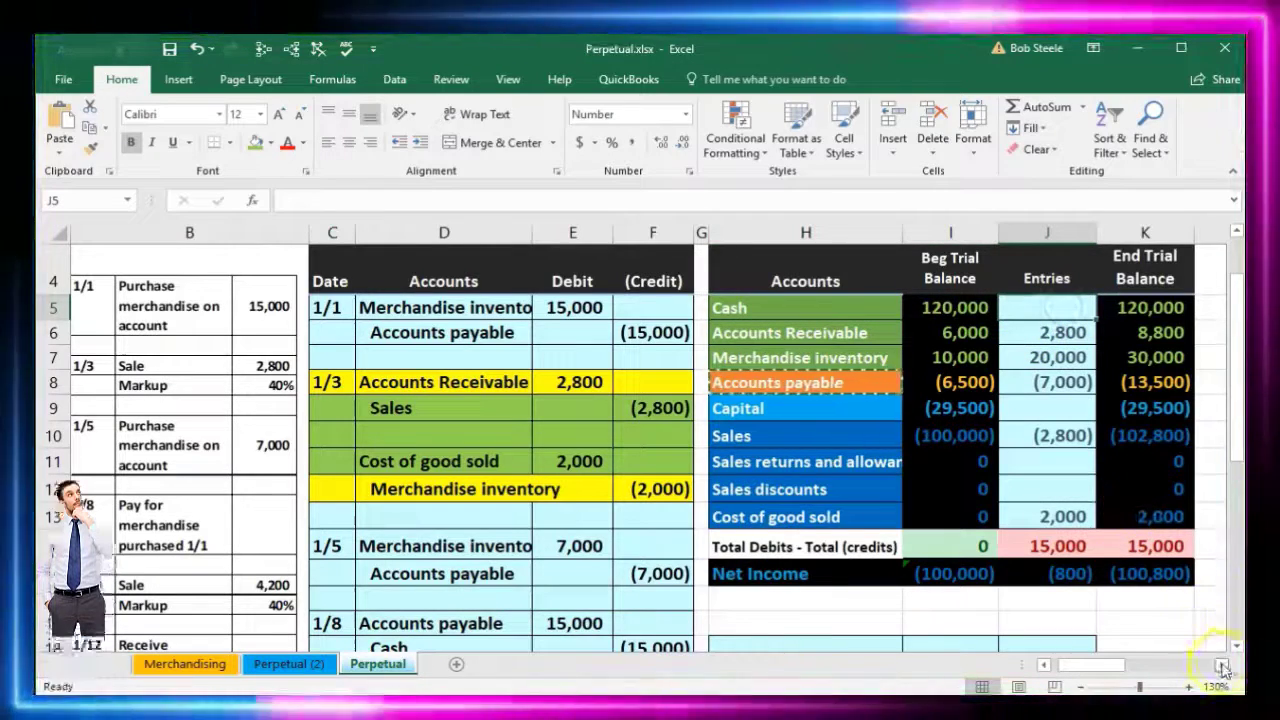
{"action": "left_click", "coordinate": [1237, 643]}
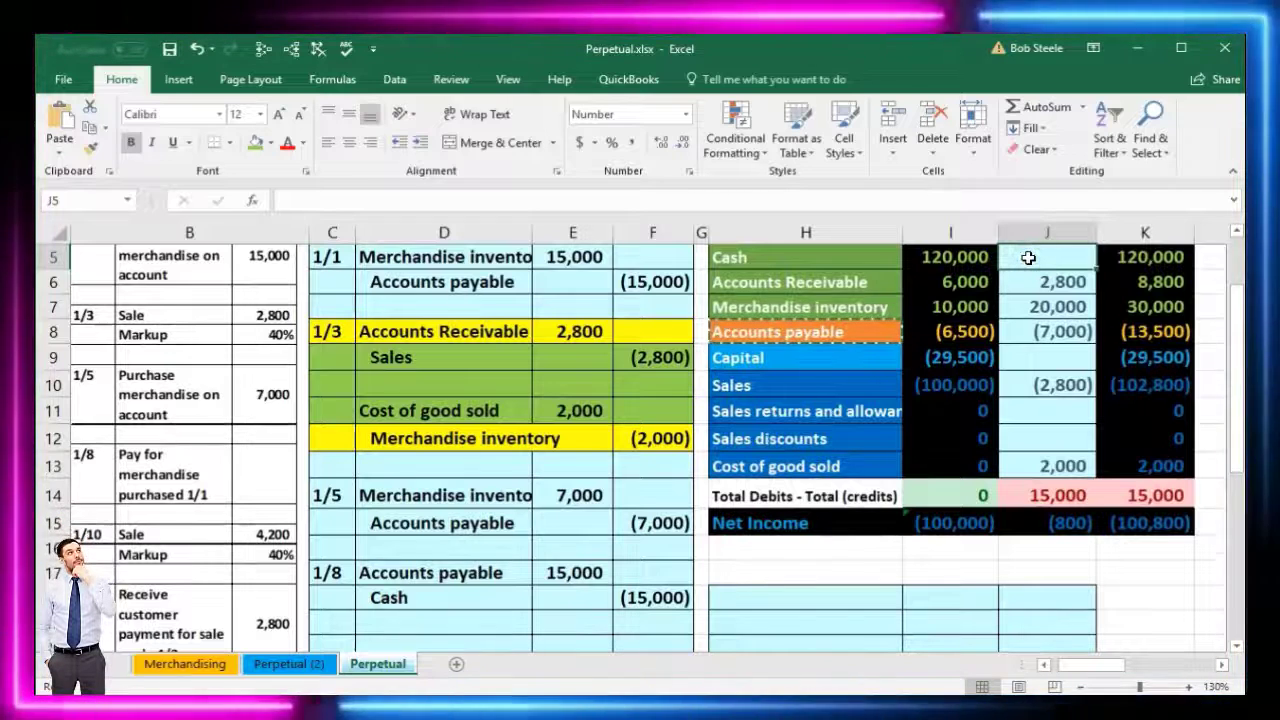
Step: Set Cash's J5 entries to =F18, ending Cash at 105,000 with totals back at 0
{"action": "type", "text": "="}
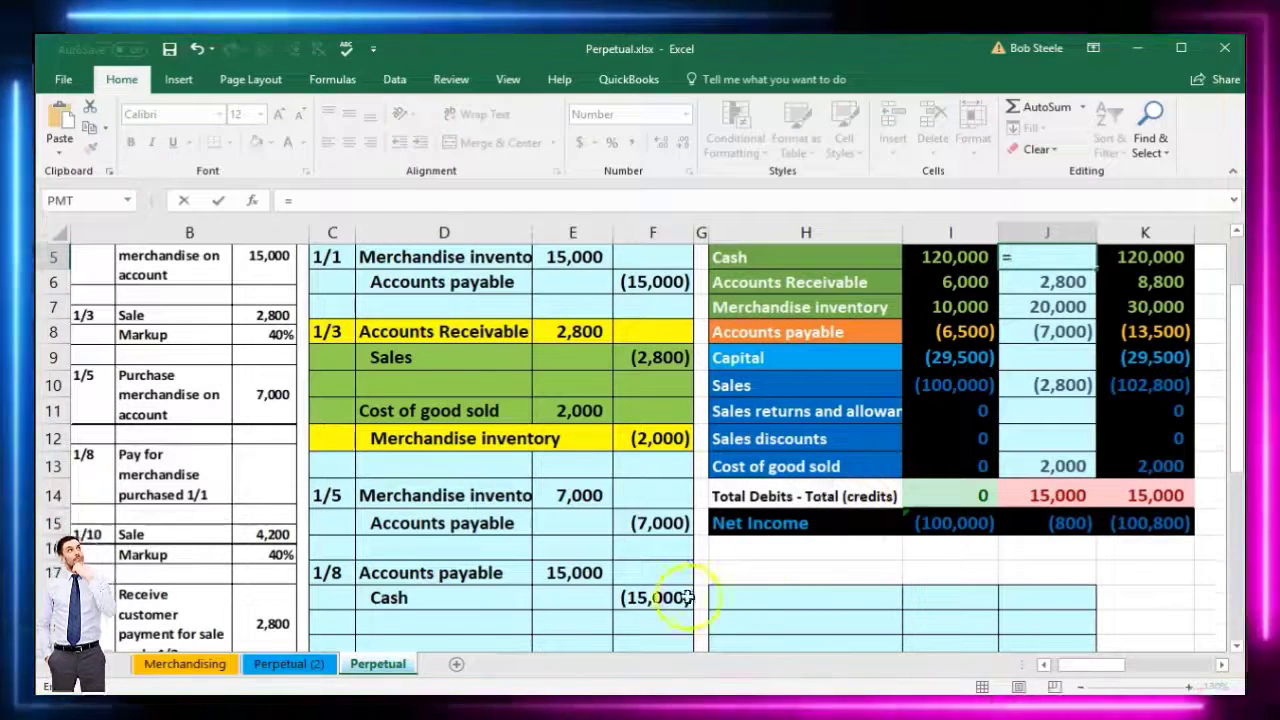
{"action": "left_click", "coordinate": [680, 597]}
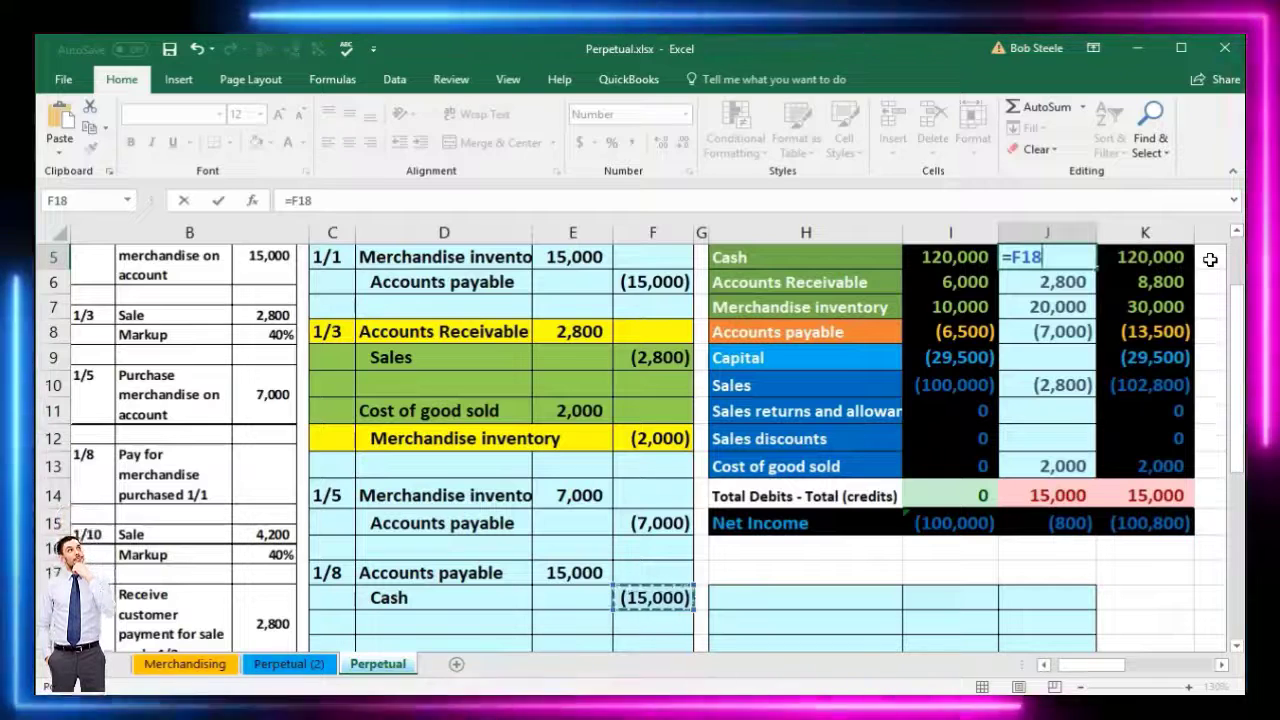
{"action": "key", "text": "Return"}
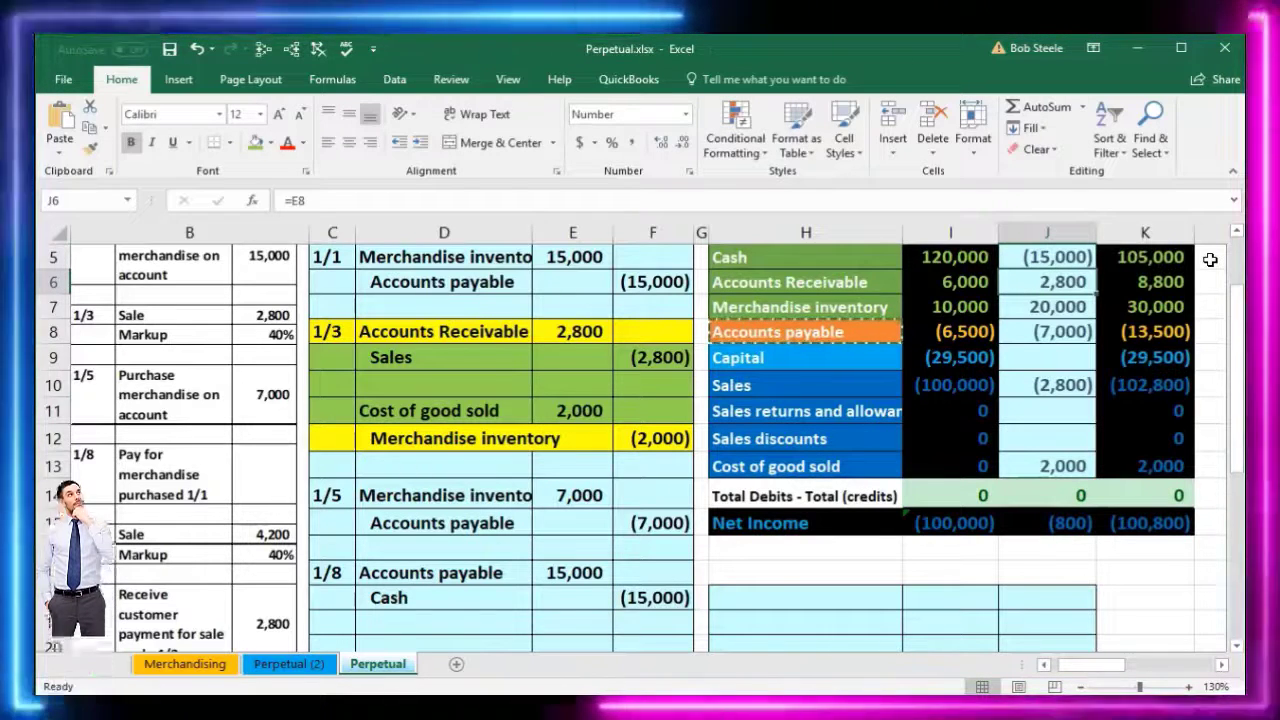
{"action": "left_click", "coordinate": [1151, 489]}
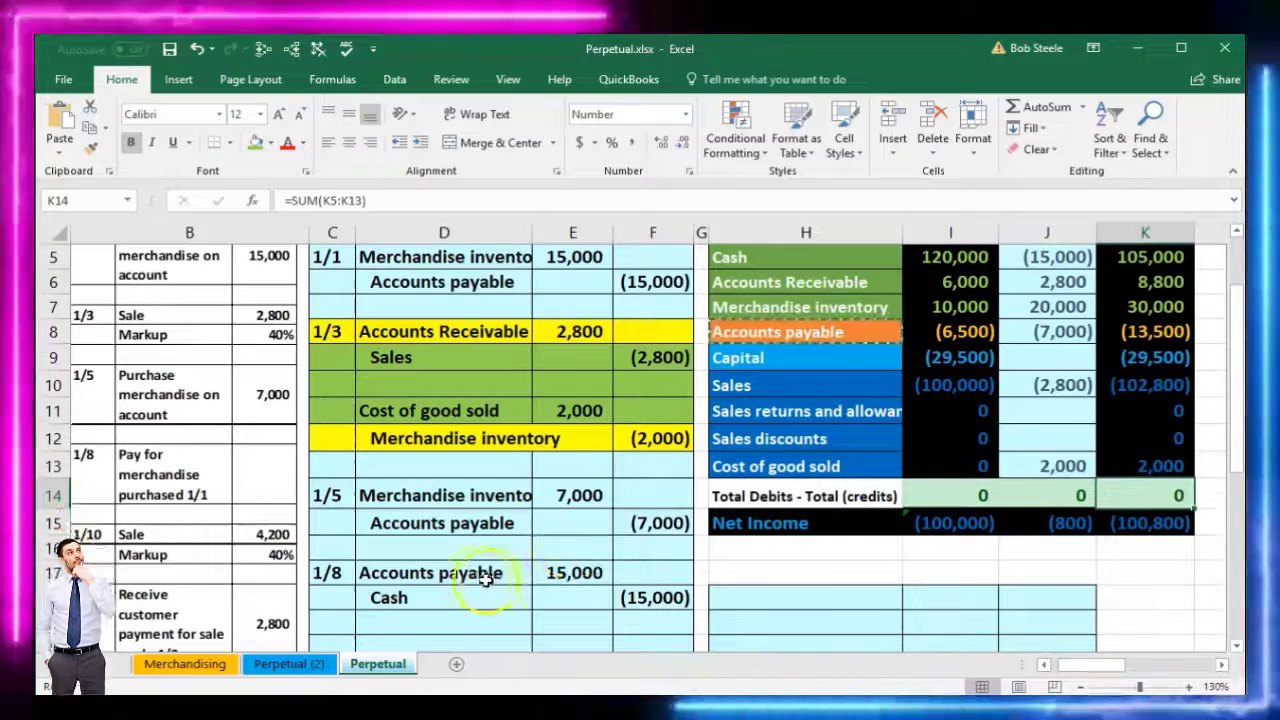
{"action": "left_click_drag", "start_coordinate": [484, 580], "coordinate": [623, 591]}
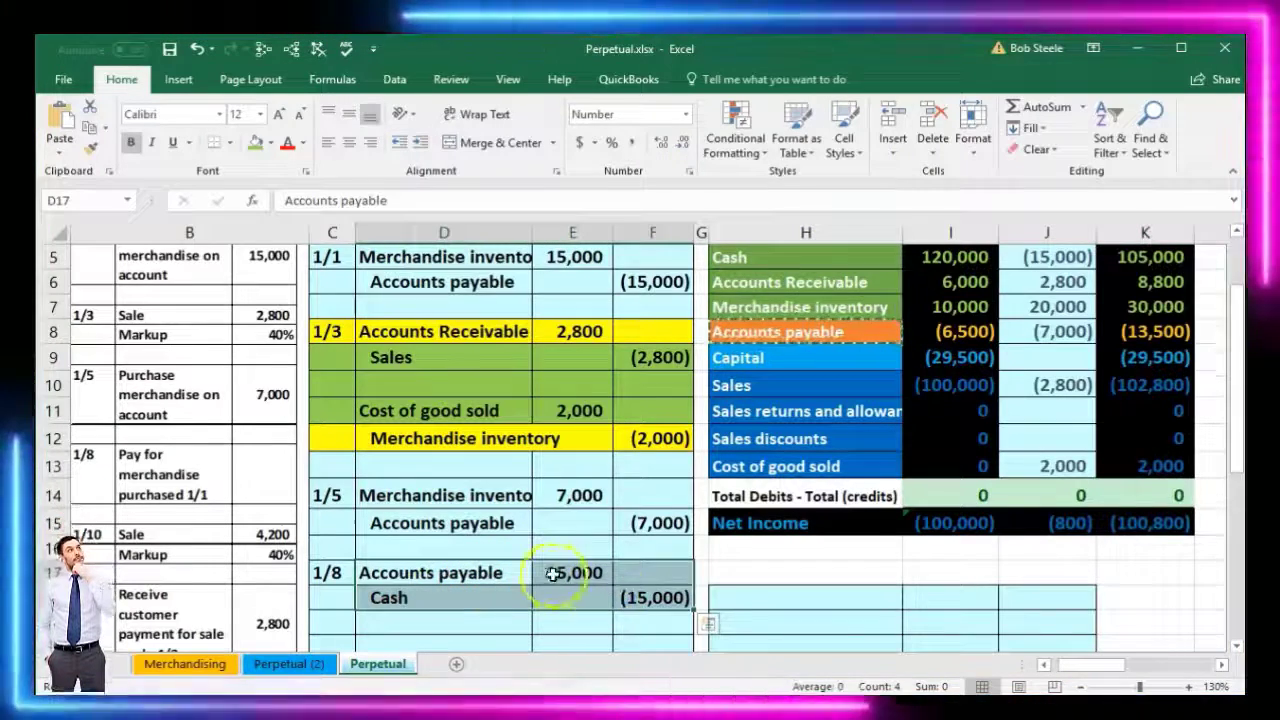
{"action": "scroll", "coordinate": [485, 545], "scroll_direction": "down", "scroll_amount": 2}
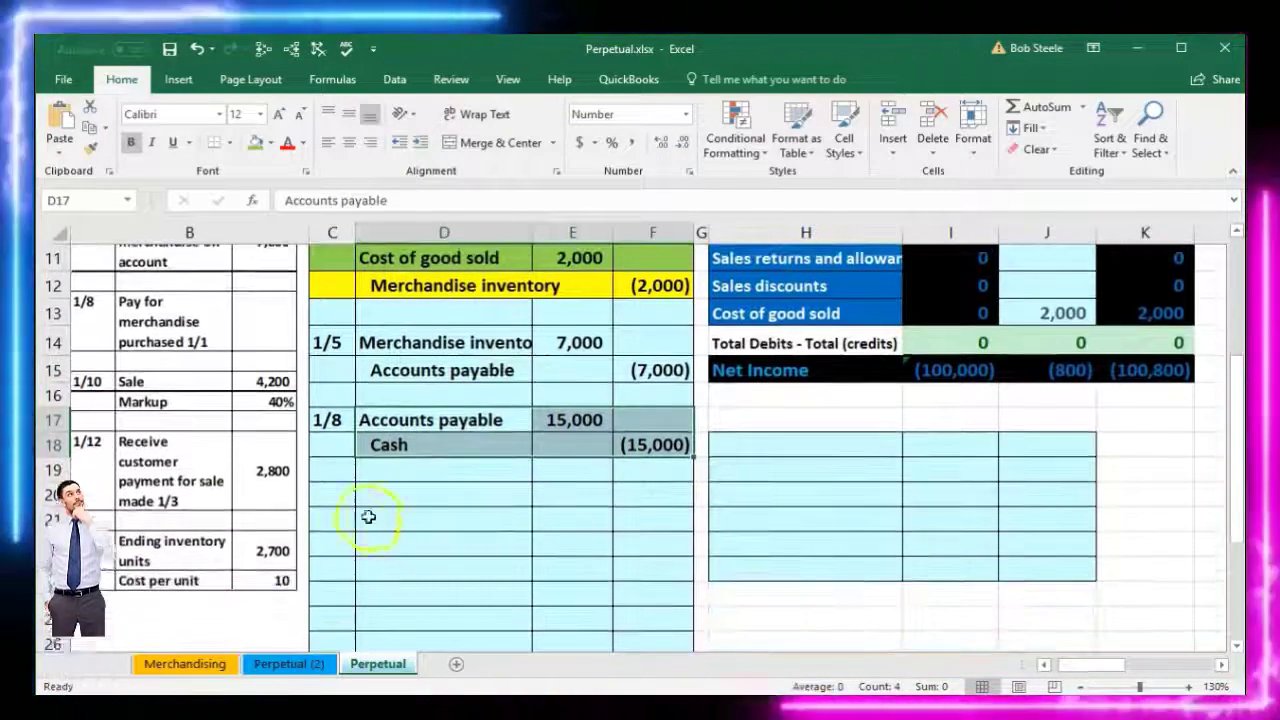
{"action": "left_click", "coordinate": [336, 492]}
Step: Enter 1/10 in C20 as the date of the next journal entry
{"action": "type", "text": "1/"}
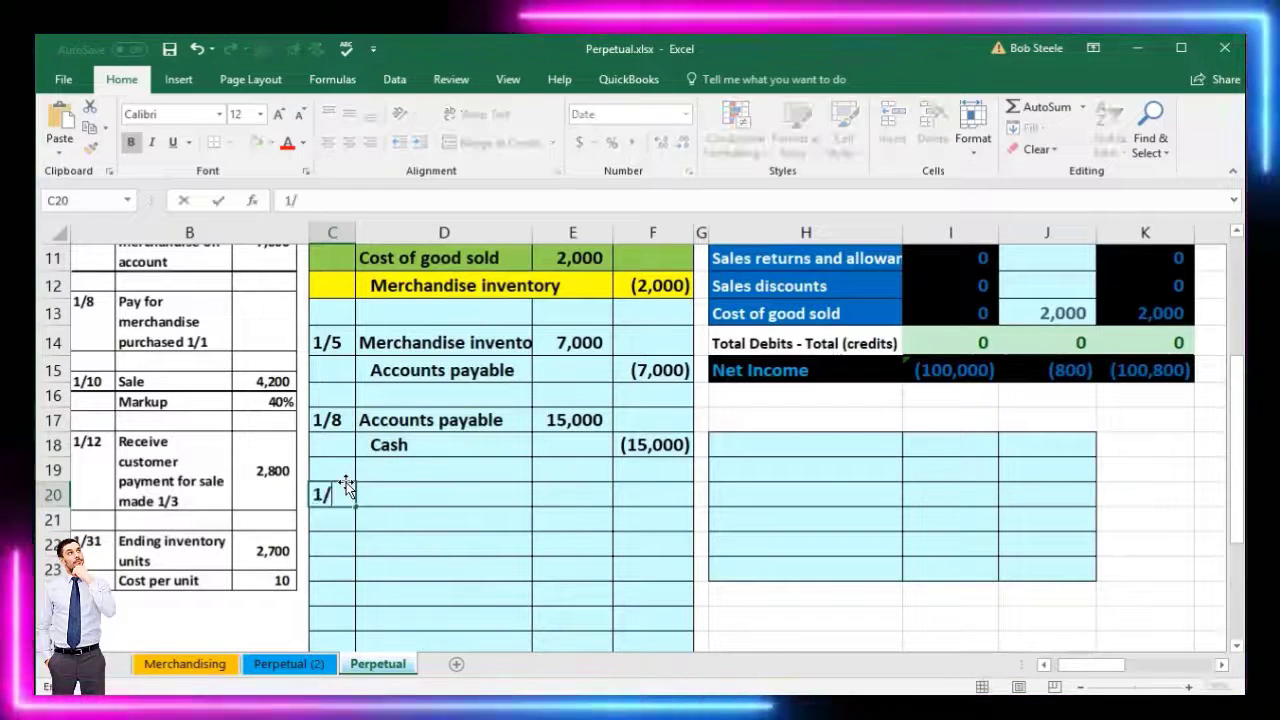
{"action": "type", "text": "10"}
{"action": "key", "text": "Return"}
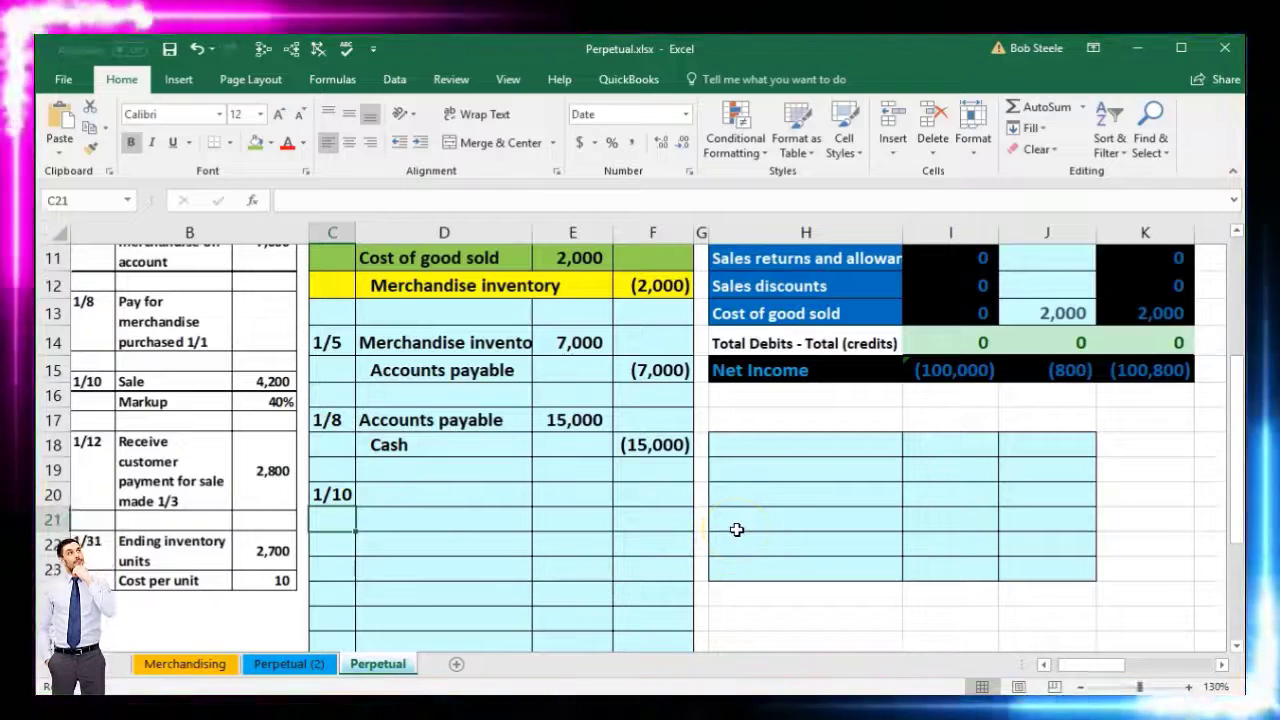
{"action": "scroll", "coordinate": [637, 480], "scroll_direction": "up", "scroll_amount": 2}
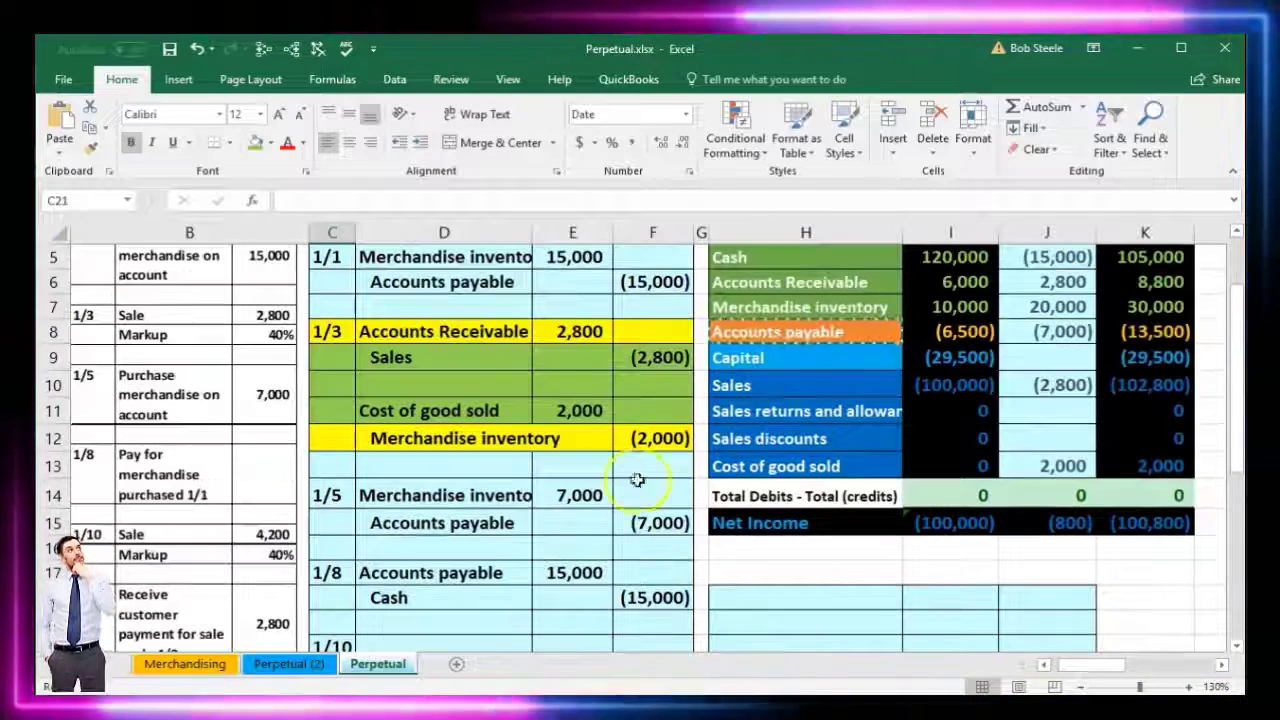
{"action": "scroll", "coordinate": [621, 538], "scroll_direction": "down", "scroll_amount": 2}
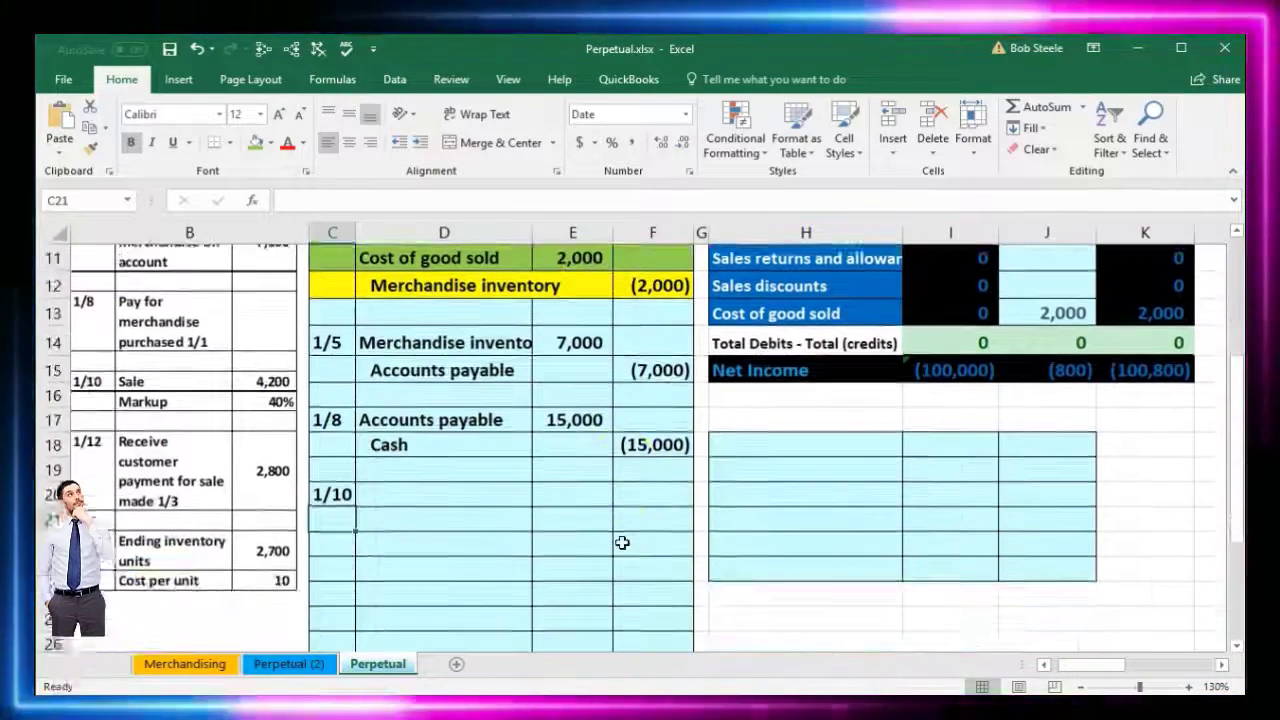
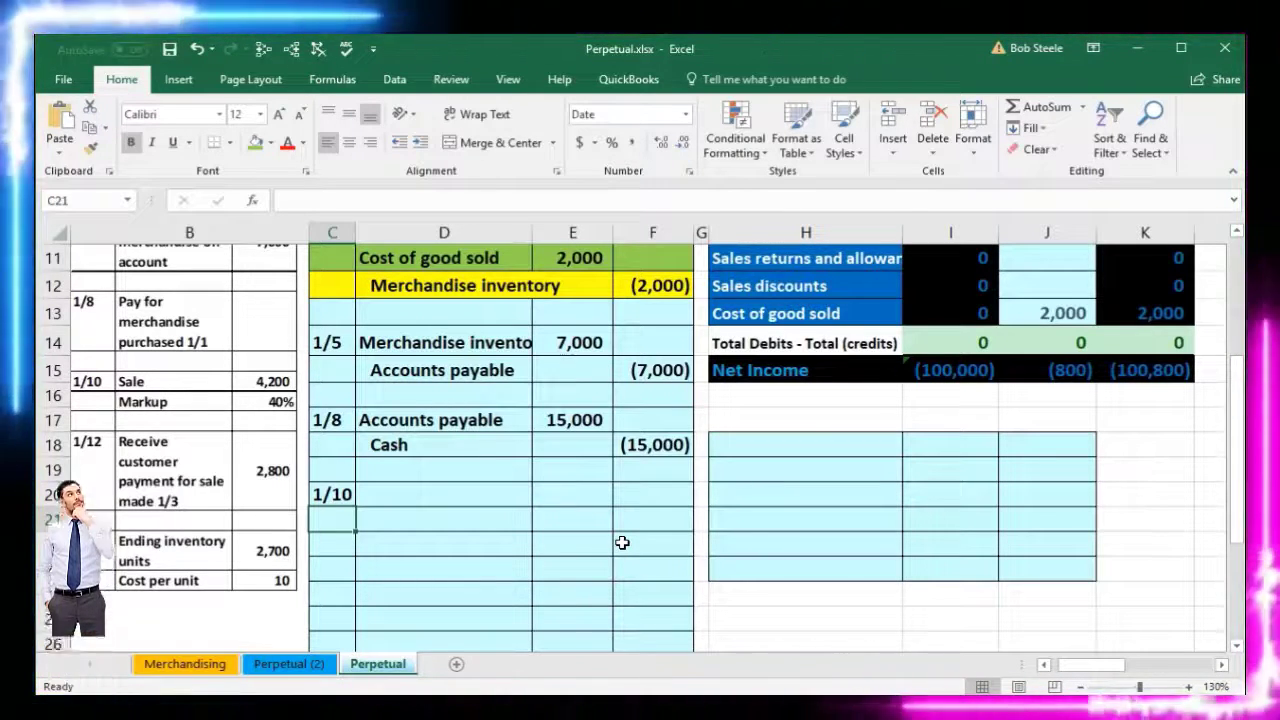
Step: Copy the Accounts Receivable name from H6 into journal cell D20
{"action": "scroll", "coordinate": [622, 542], "scroll_direction": "up", "scroll_amount": 3}
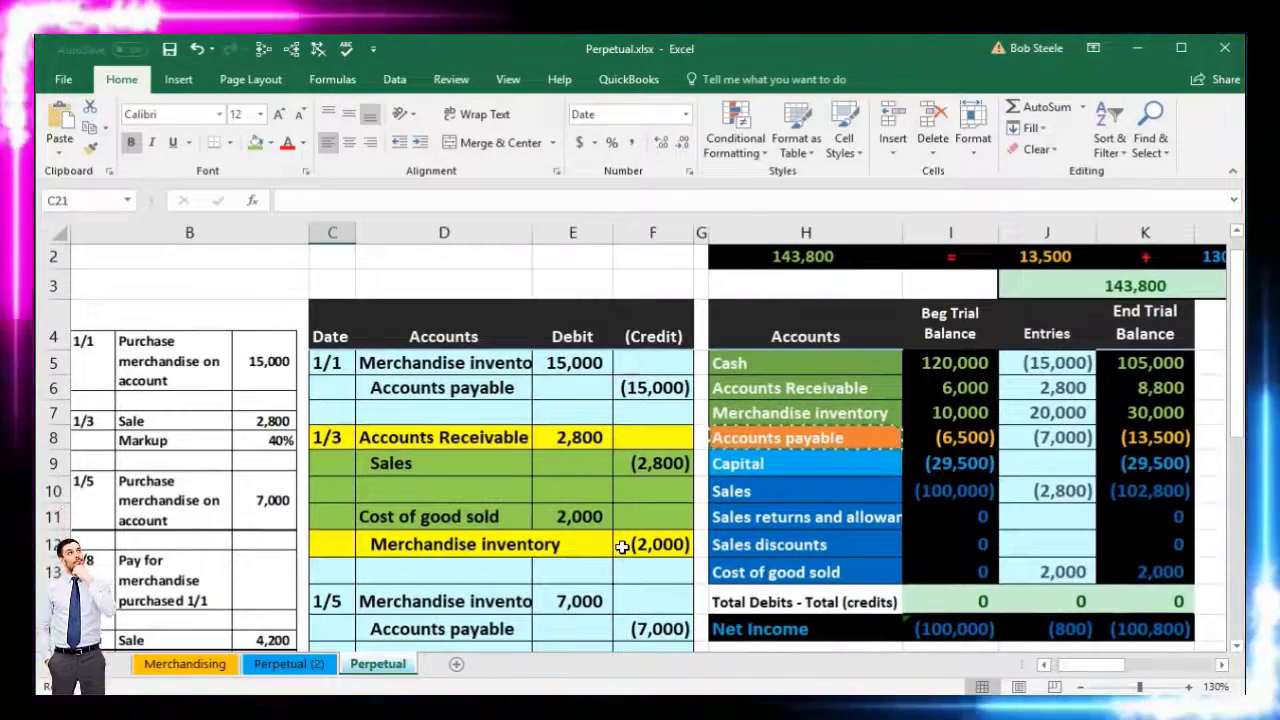
{"action": "left_click", "coordinate": [866, 383]}
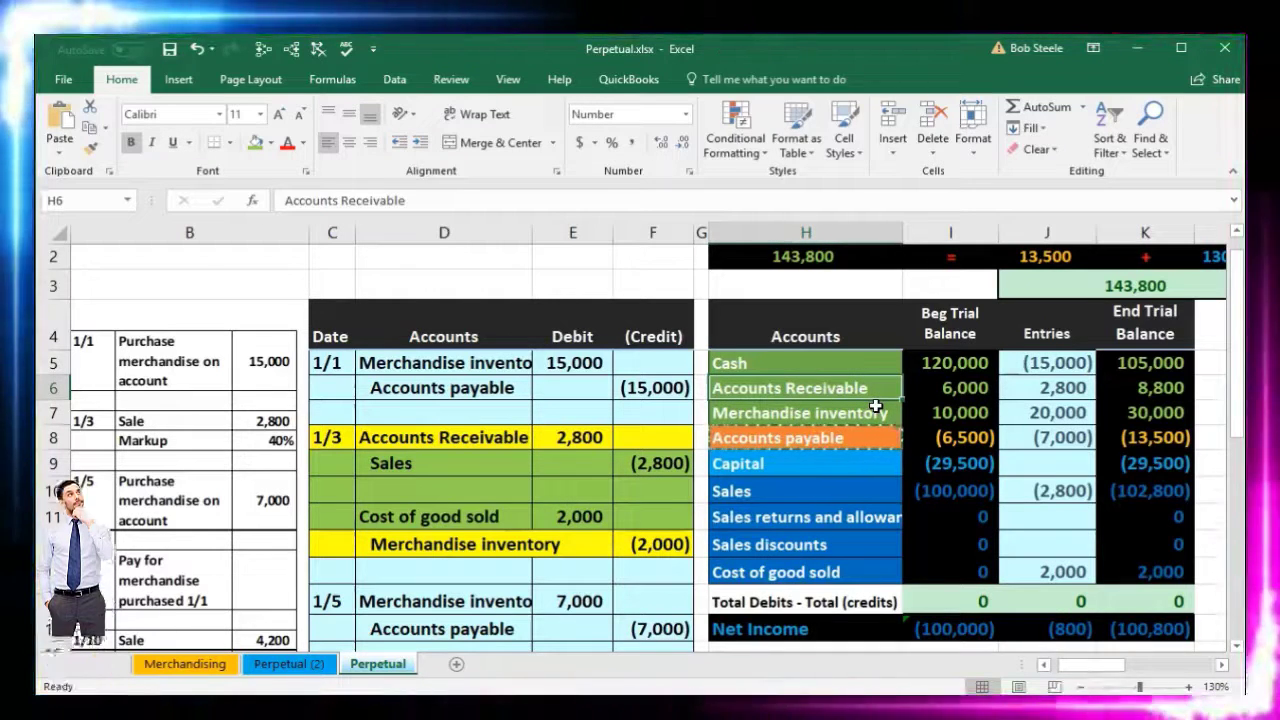
{"action": "right_click", "coordinate": [866, 390]}
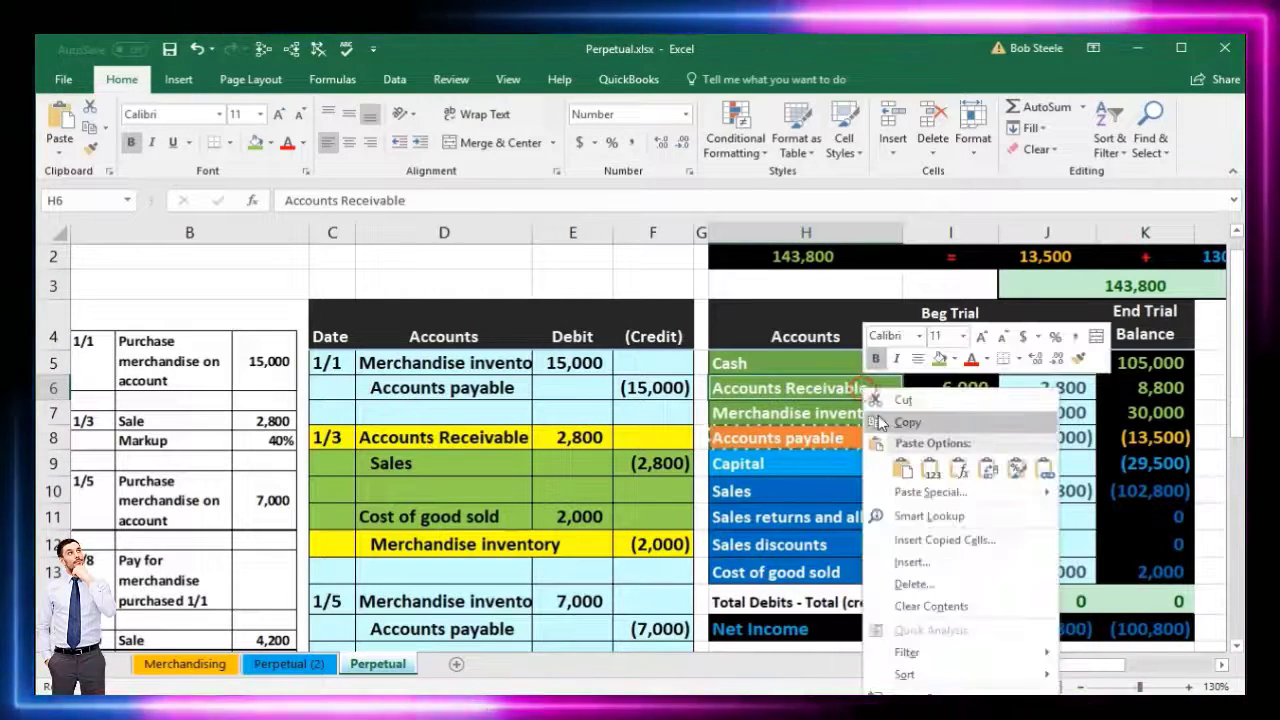
{"action": "left_click", "coordinate": [880, 422]}
{"action": "scroll", "coordinate": [503, 480], "scroll_direction": "down", "scroll_amount": 3}
{"action": "left_click", "coordinate": [442, 497]}
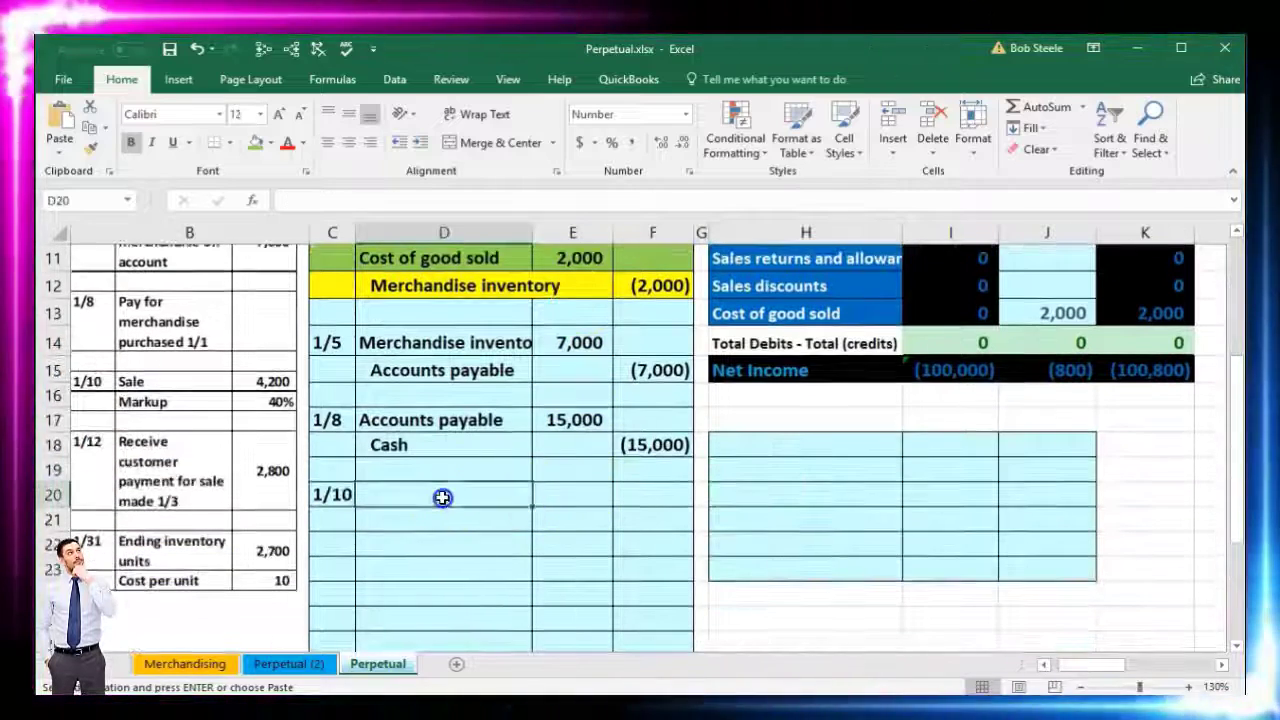
{"action": "right_click", "coordinate": [442, 497]}
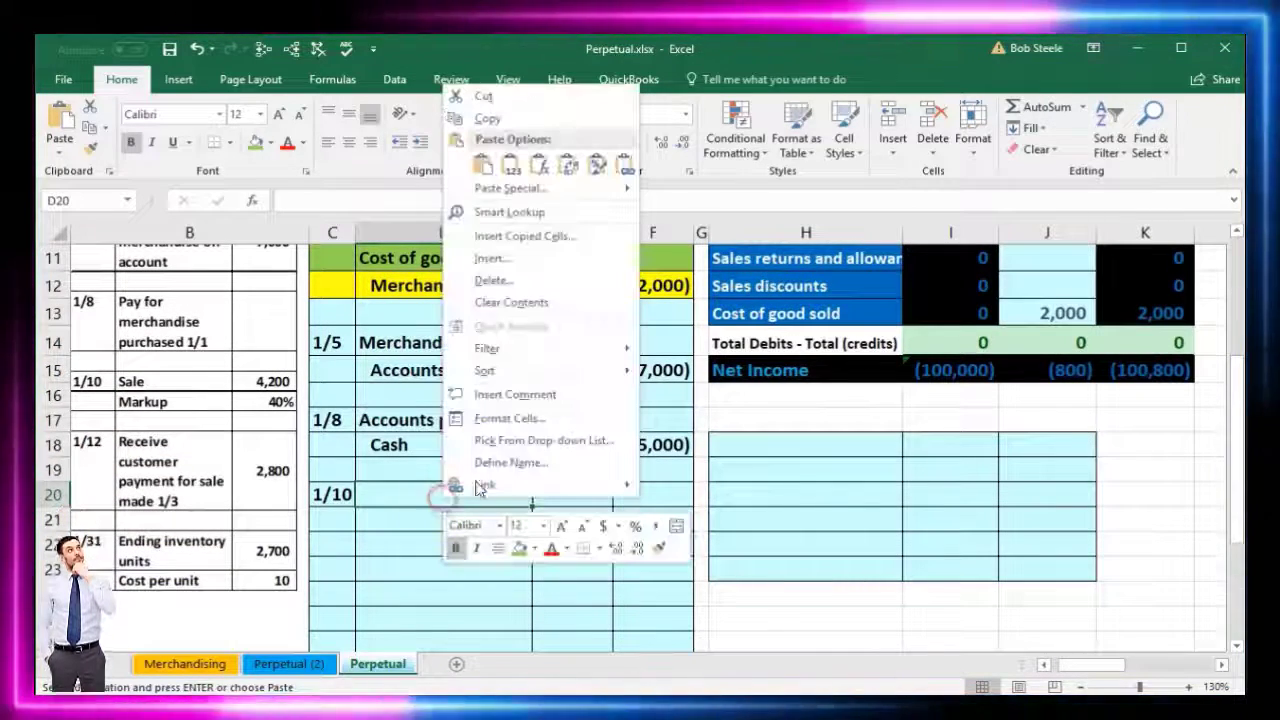
{"action": "left_click", "coordinate": [509, 160]}
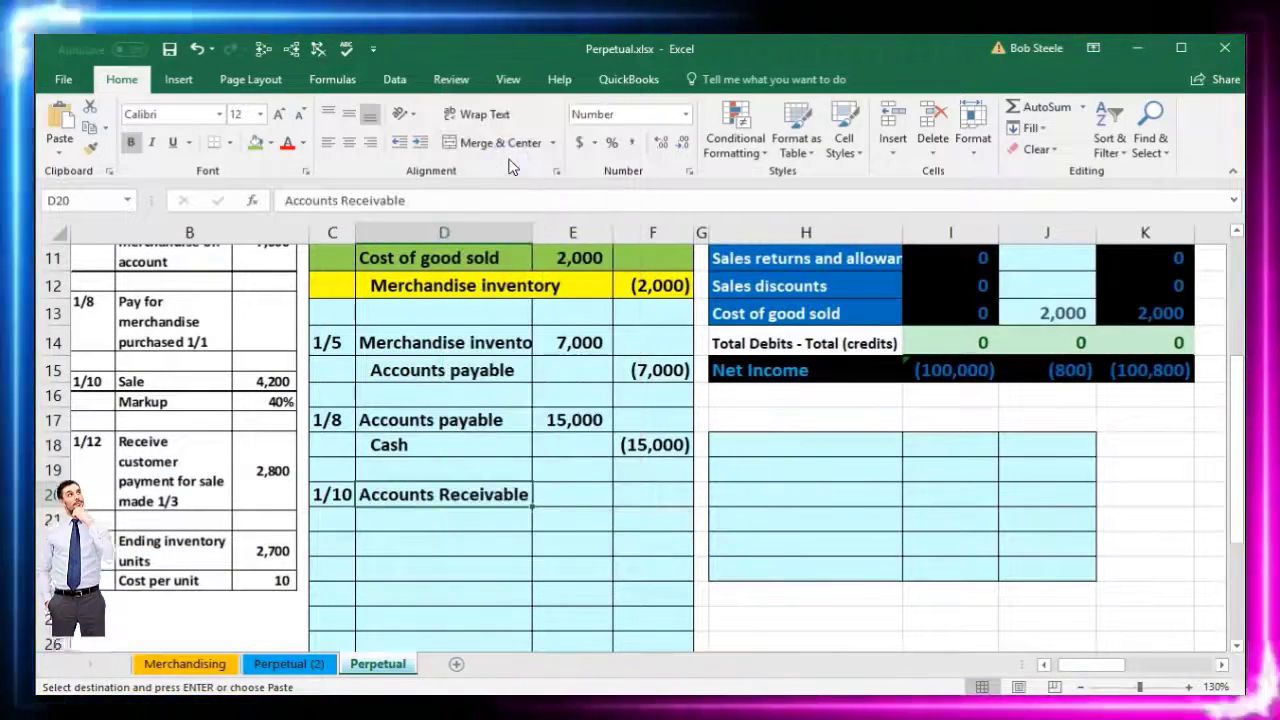
Step: Enter a 4,200 debit in E20 and a matching =-E20 credit in F21
{"action": "left_click", "coordinate": [576, 494]}
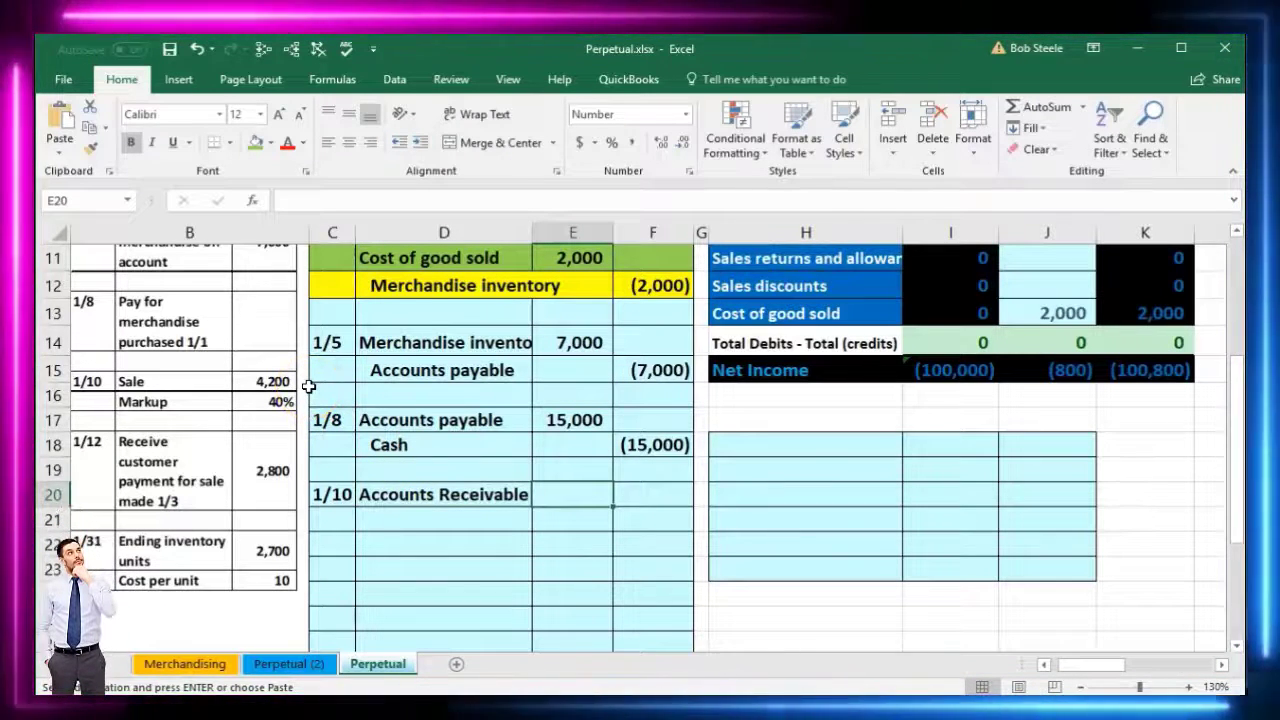
{"action": "type", "text": "4,200"}
{"action": "key", "text": "Return"}
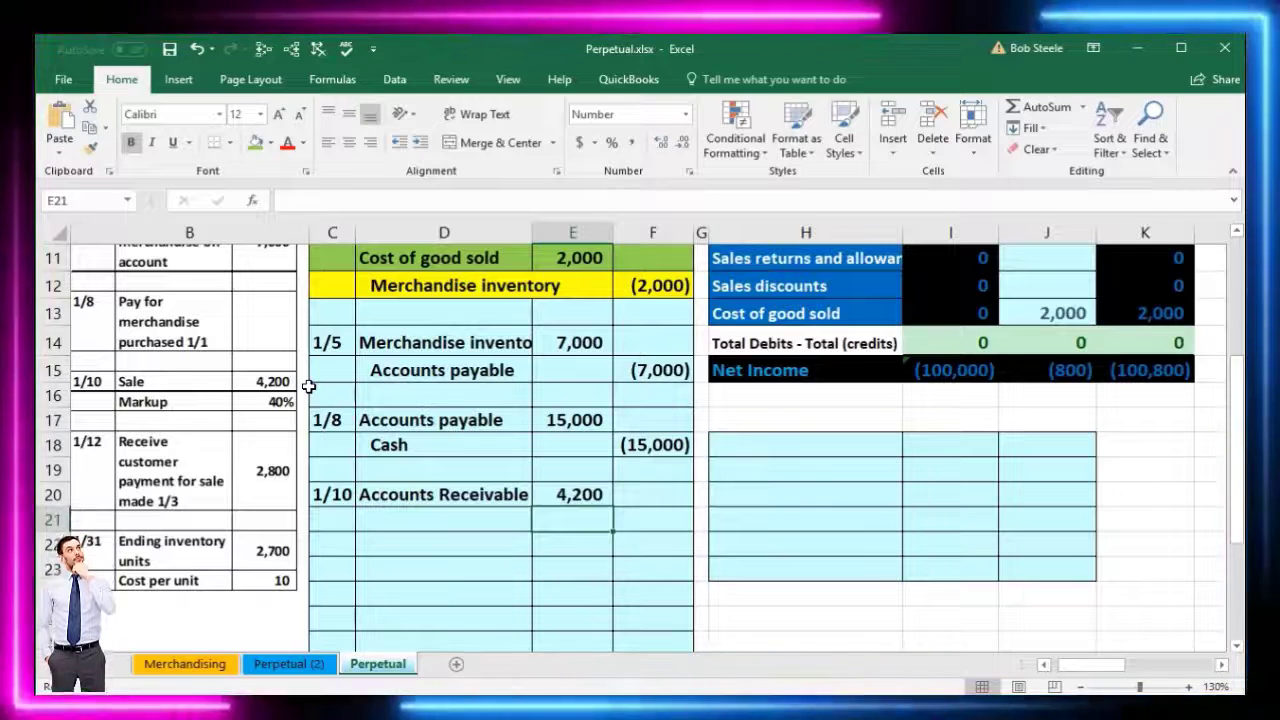
{"action": "key", "text": "Right"}
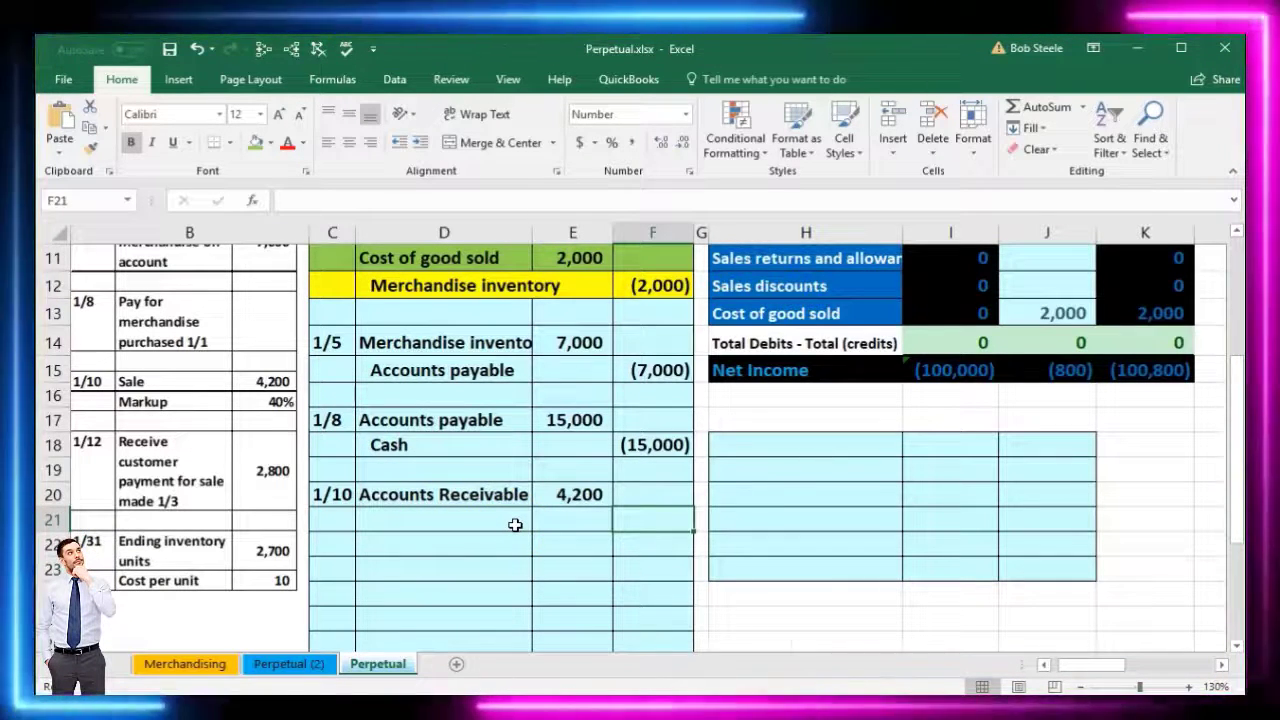
{"action": "type", "text": "-"}
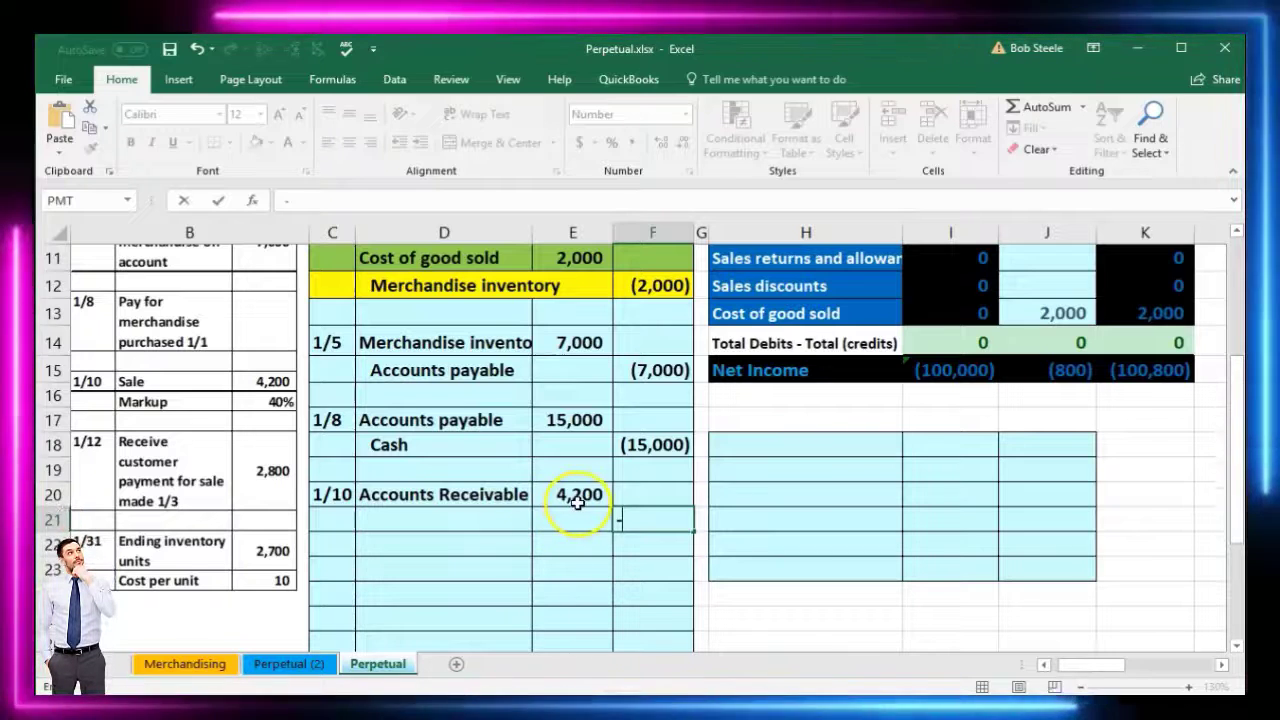
{"action": "left_click", "coordinate": [577, 502]}
{"action": "key", "text": "Return"}
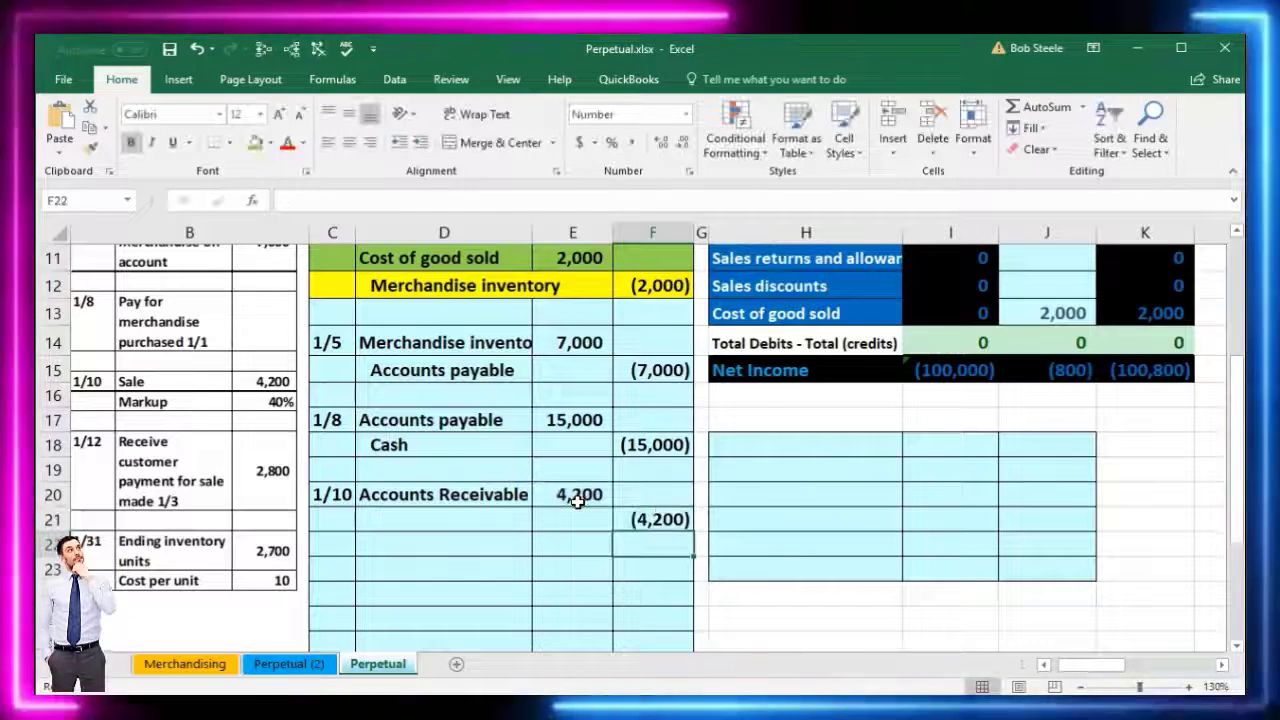
Step: Copy the Sales account name from the trial balance after checking its beginning balance
{"action": "left_click", "coordinate": [509, 513]}
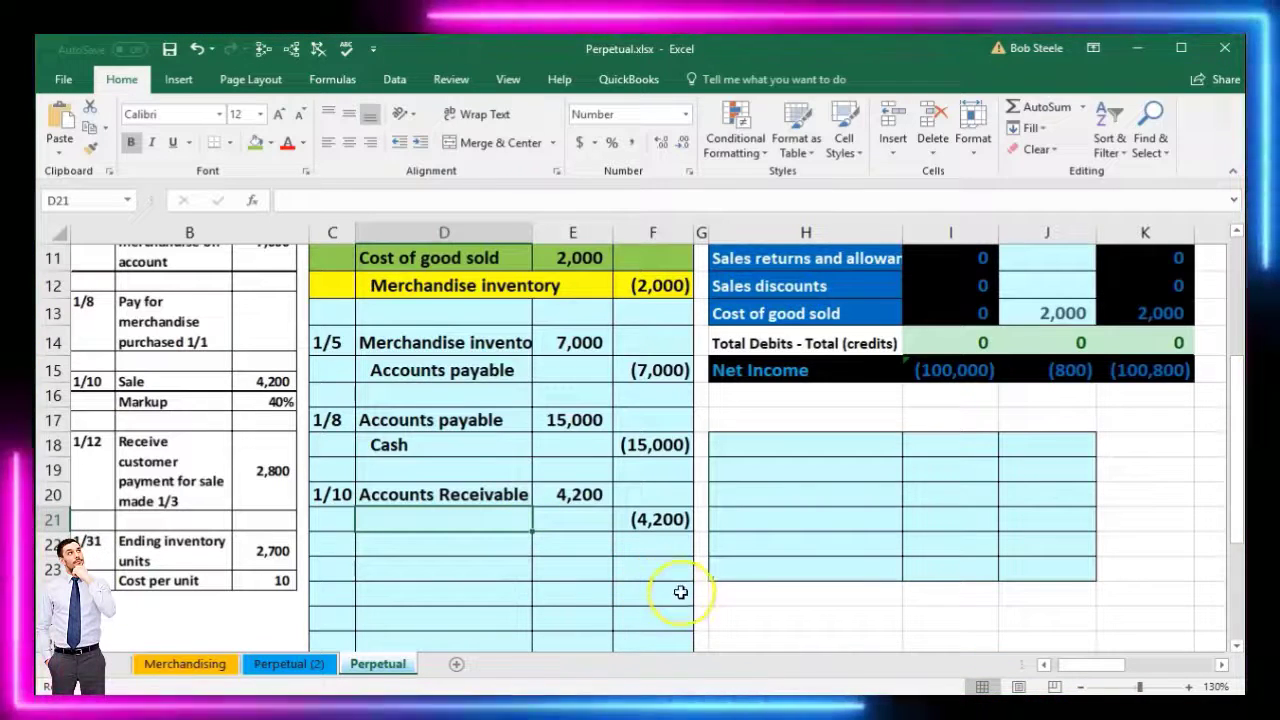
{"action": "scroll", "coordinate": [681, 593], "scroll_direction": "up", "scroll_amount": 1}
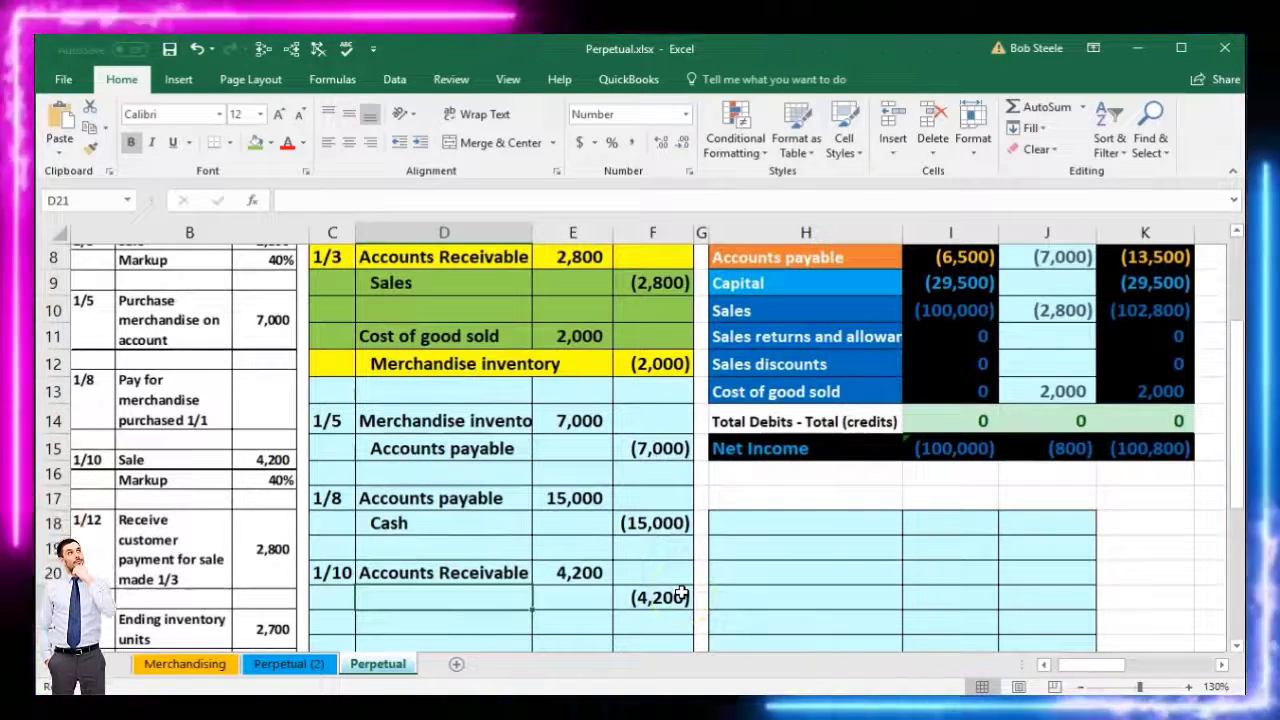
{"action": "scroll", "coordinate": [681, 595], "scroll_direction": "up", "scroll_amount": 1}
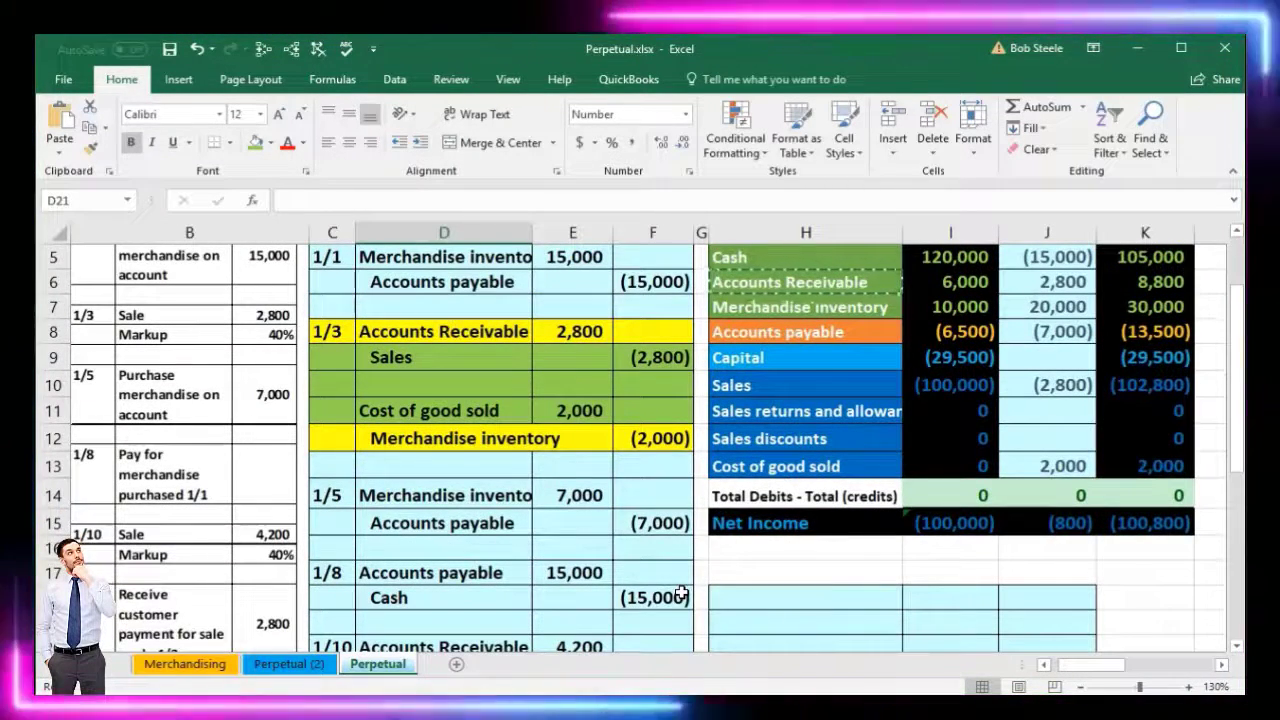
{"action": "left_click", "coordinate": [784, 389]}
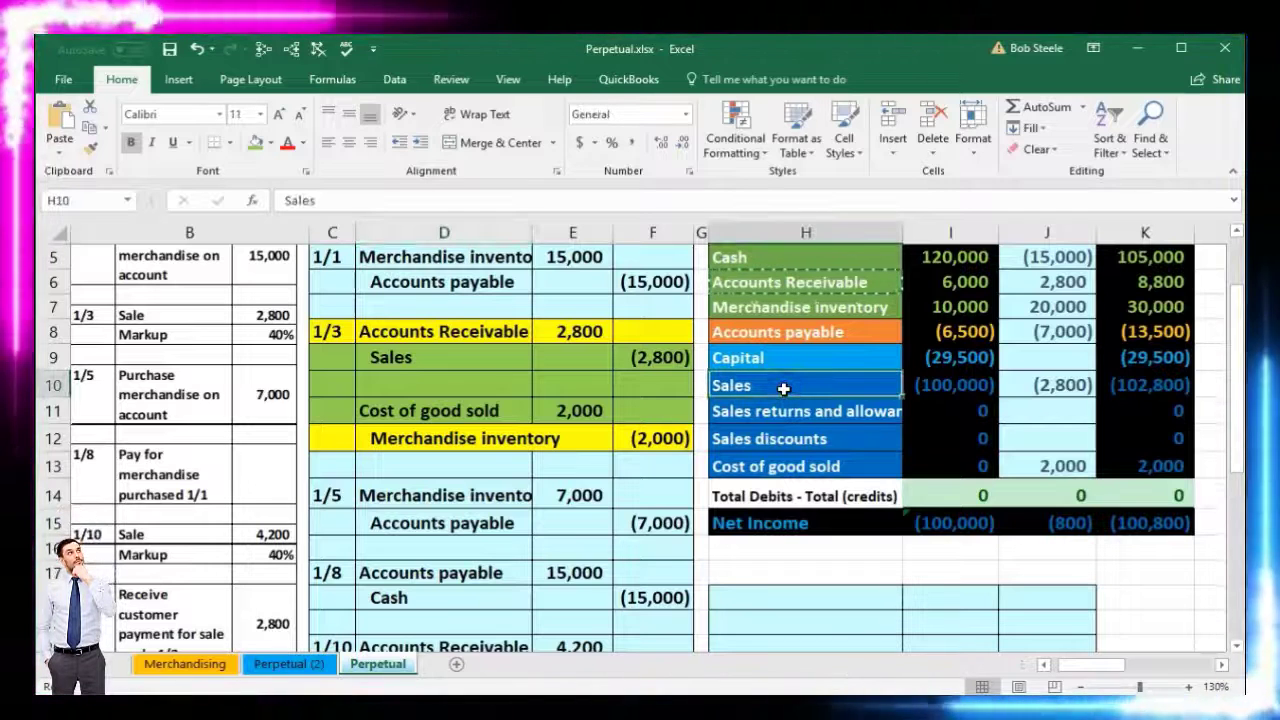
{"action": "left_click", "coordinate": [929, 386]}
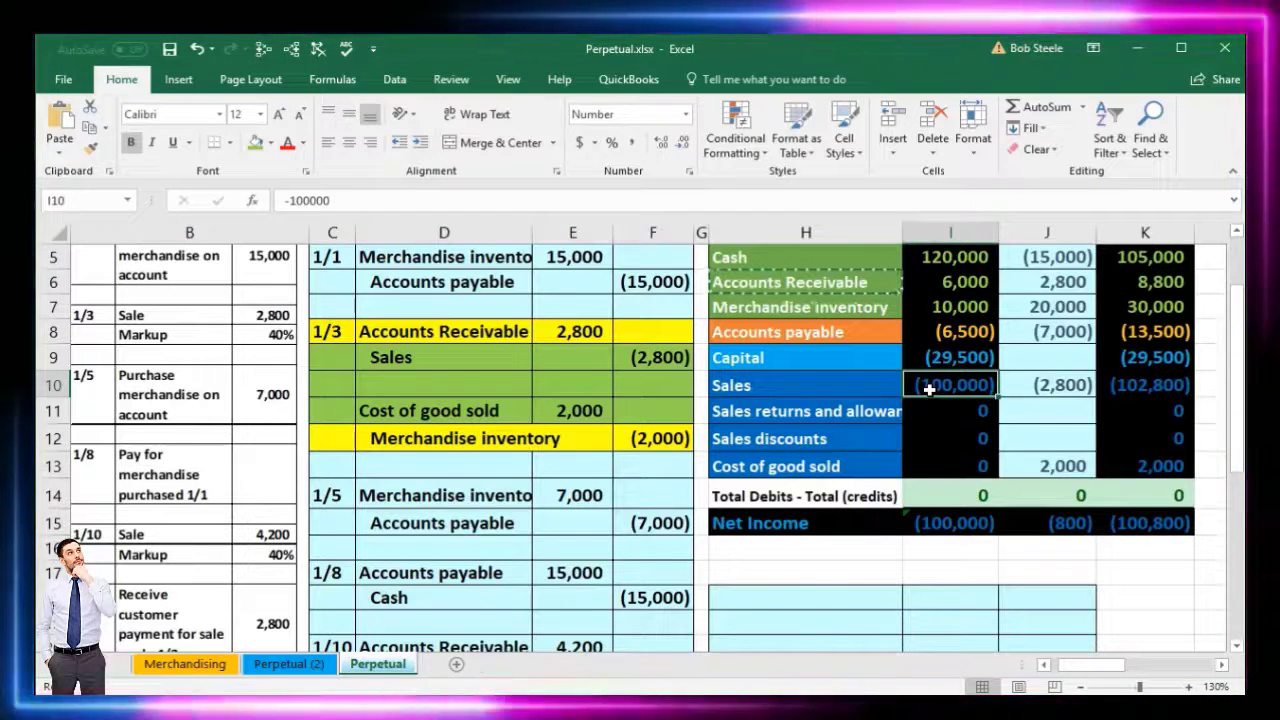
{"action": "left_click", "coordinate": [829, 387]}
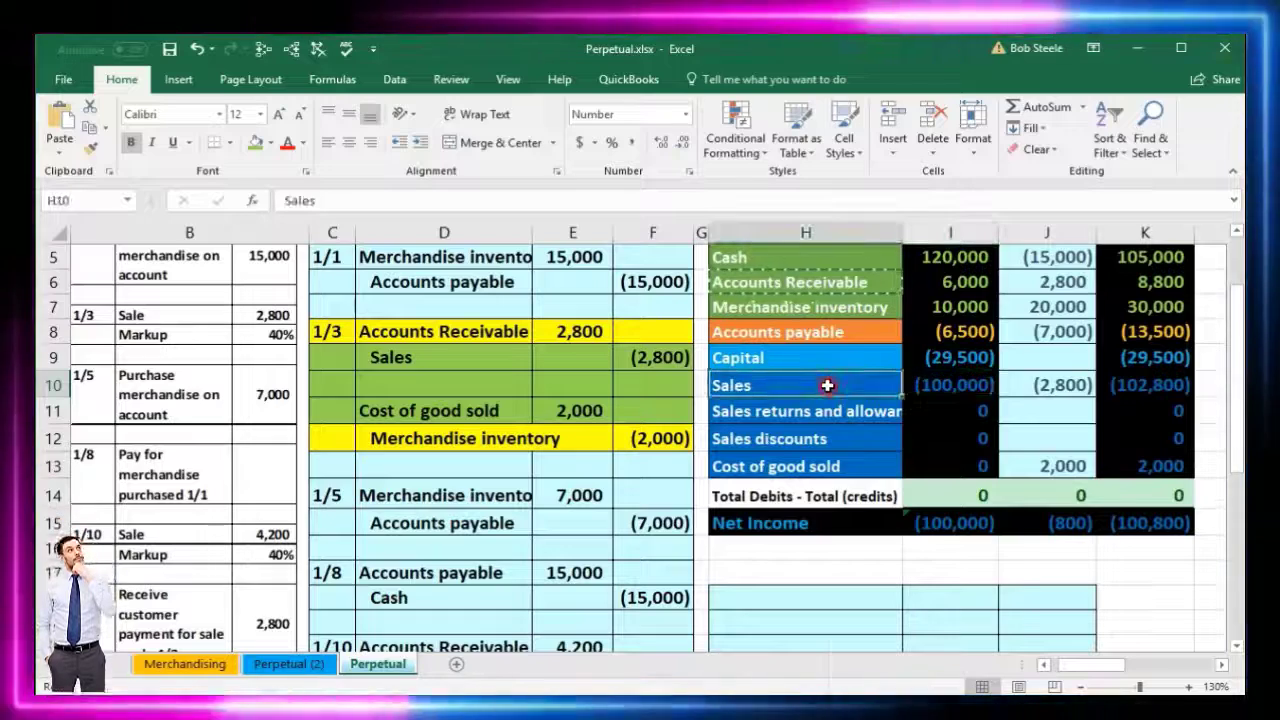
{"action": "right_click", "coordinate": [829, 387]}
{"action": "left_click", "coordinate": [866, 419]}
Step: Paste Sales into D21 as the credited account and increase its indent
{"action": "scroll", "coordinate": [571, 500], "scroll_direction": "down", "scroll_amount": 3}
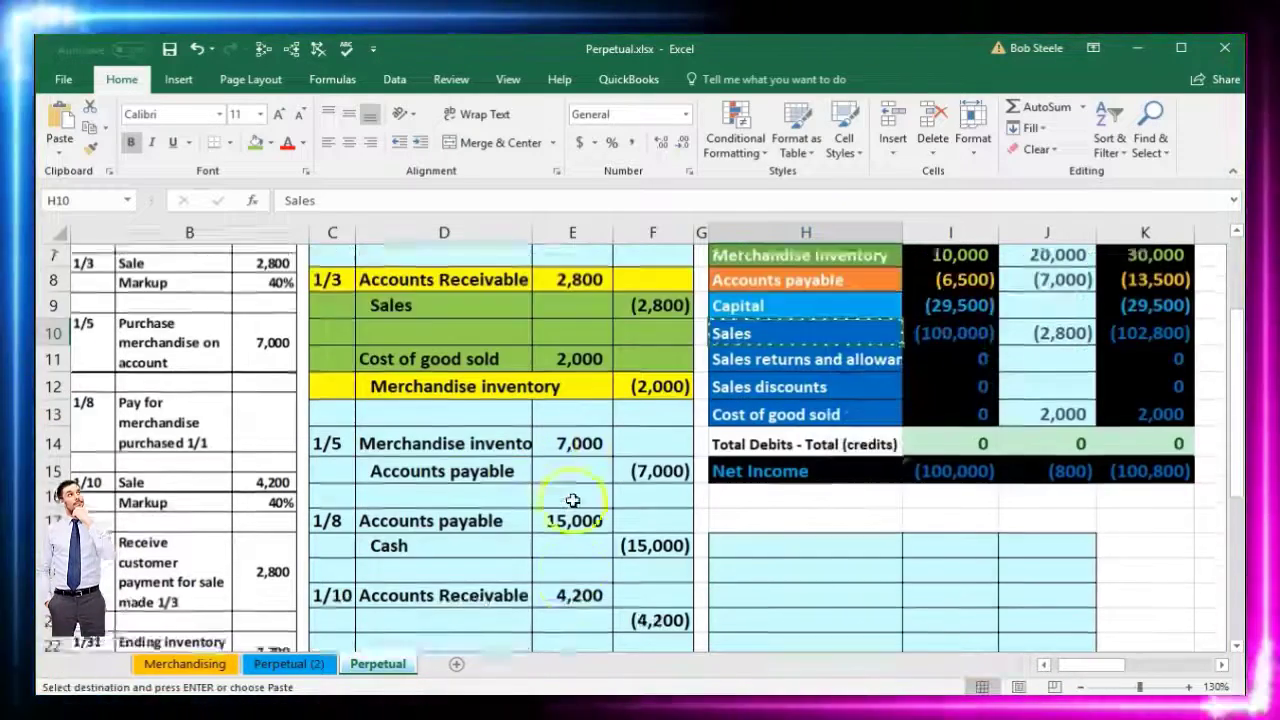
{"action": "left_click", "coordinate": [417, 433]}
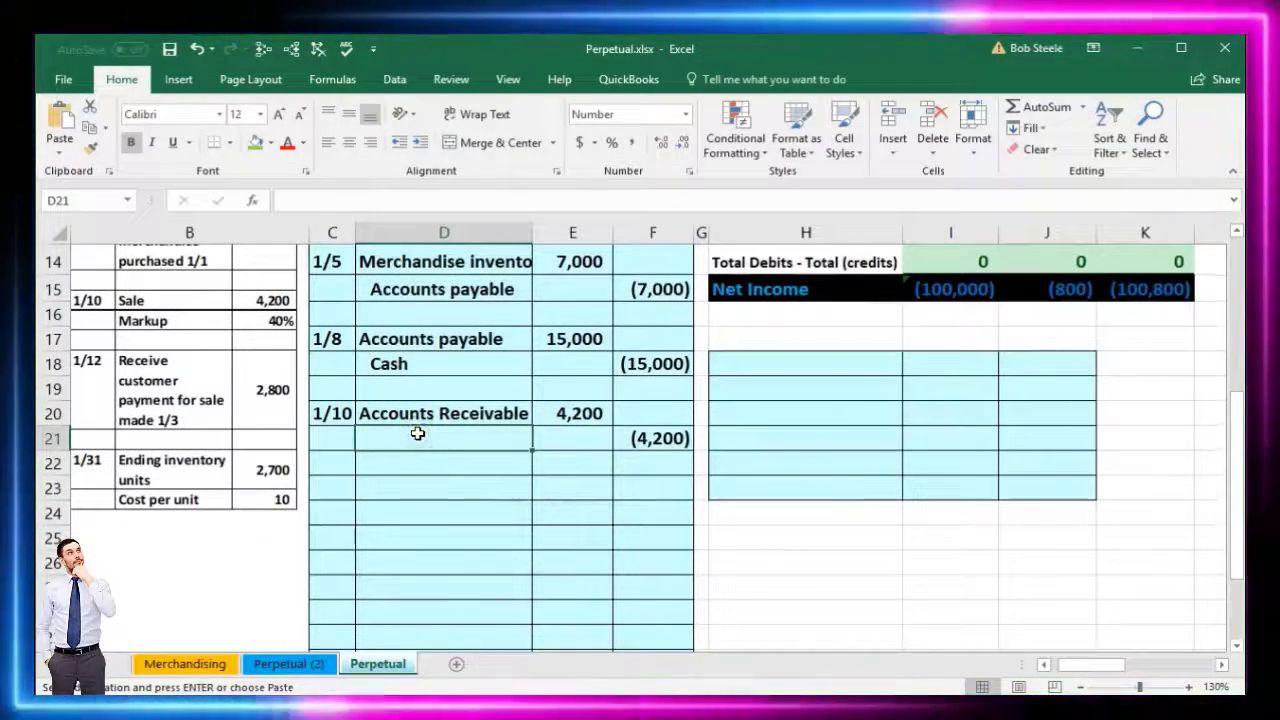
{"action": "right_click", "coordinate": [417, 433]}
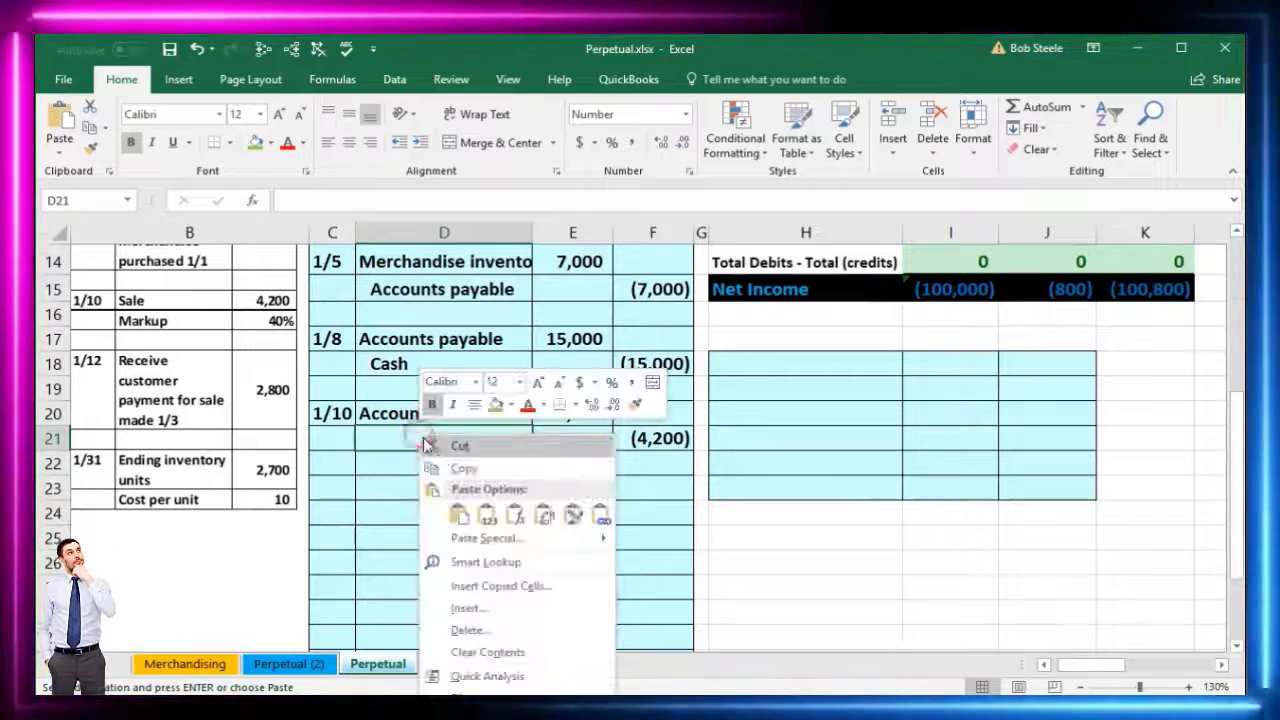
{"action": "left_click", "coordinate": [478, 512]}
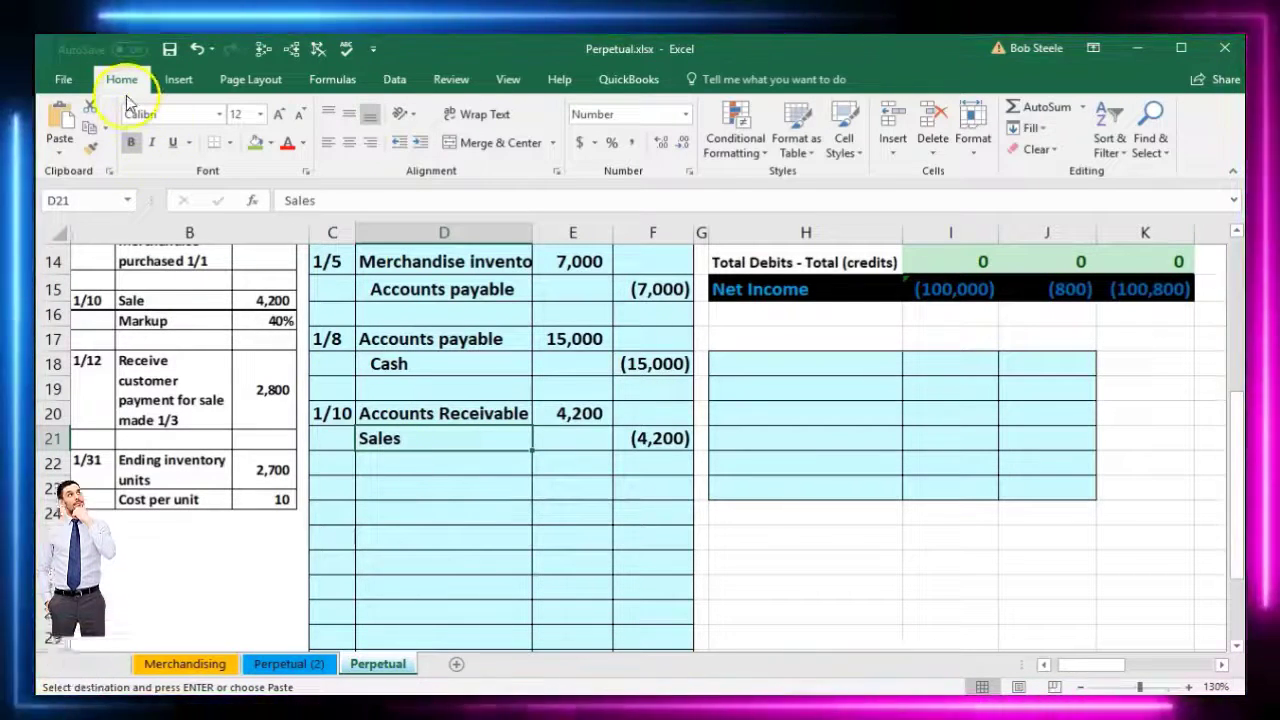
{"action": "left_click", "coordinate": [419, 143]}
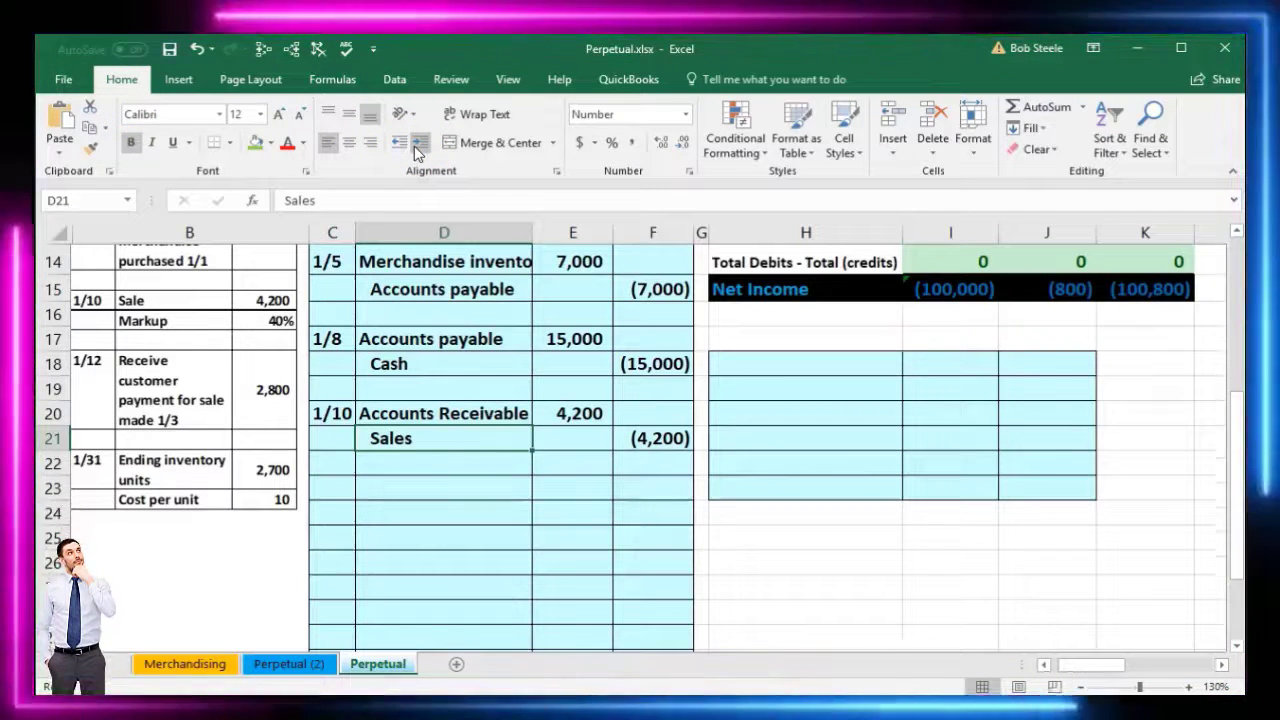
{"action": "left_click_drag", "start_coordinate": [475, 417], "coordinate": [541, 416]}
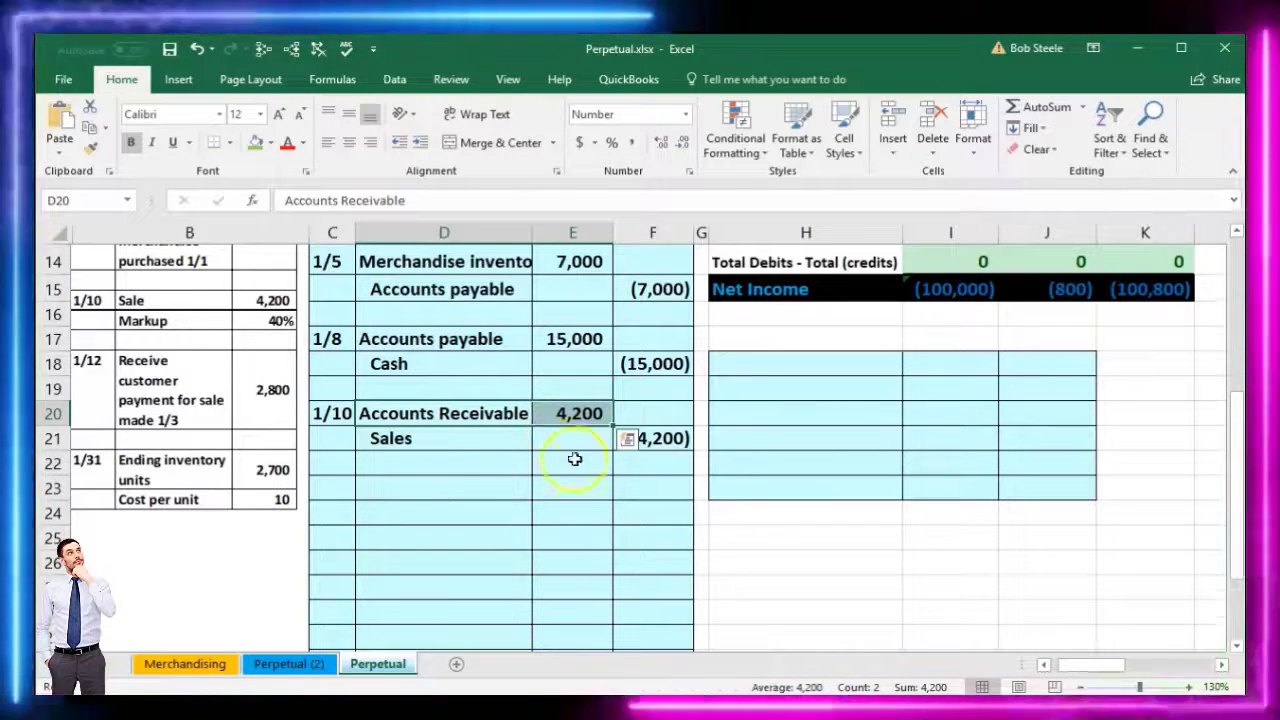
{"action": "scroll", "coordinate": [823, 580], "scroll_direction": "up", "scroll_amount": 1}
{"action": "scroll", "coordinate": [823, 580], "scroll_direction": "up", "scroll_amount": 3}
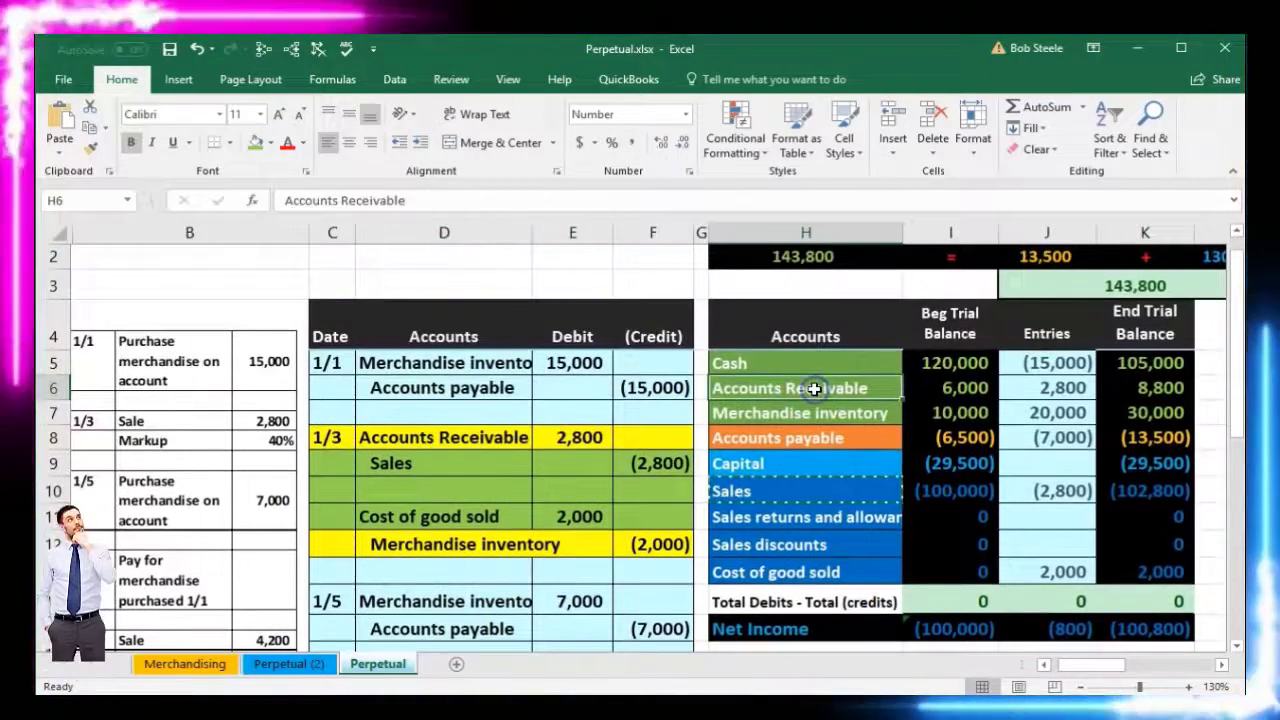
Step: Add the 4,200 debit to the Accounts Receivable entries formula, making entries 7,000
{"action": "left_click", "coordinate": [1030, 390]}
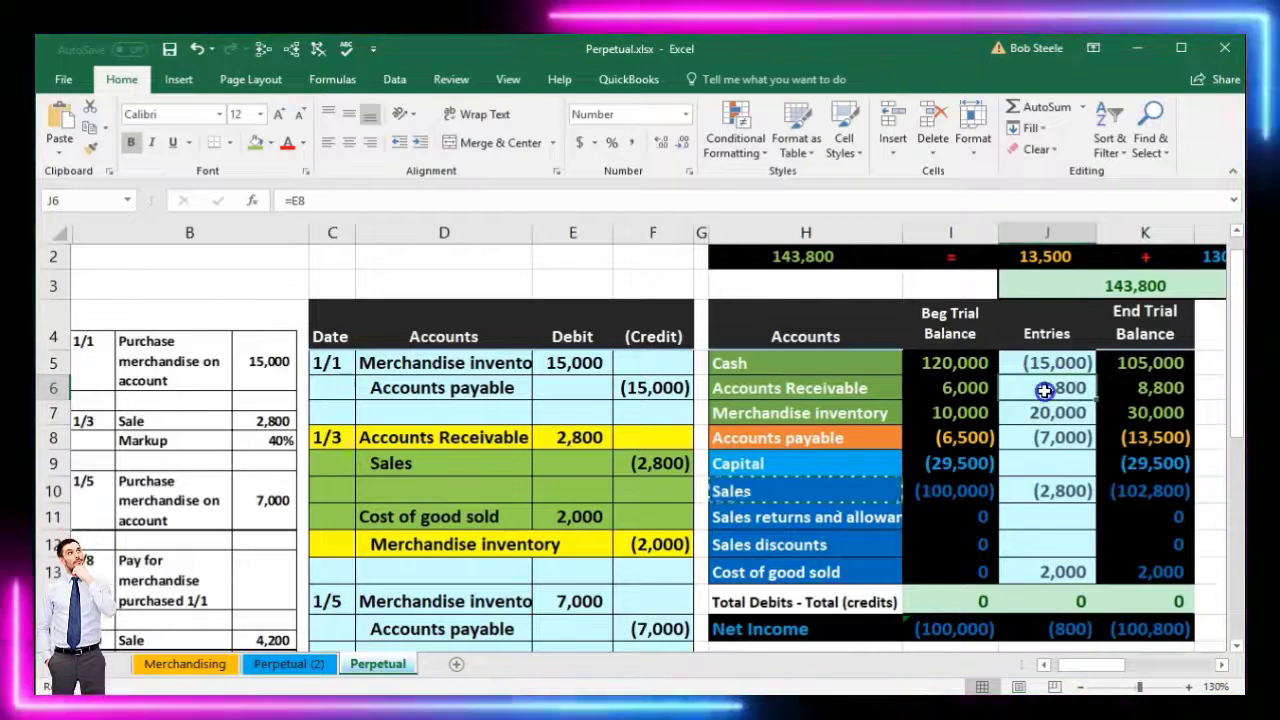
{"action": "double_click", "coordinate": [1044, 390]}
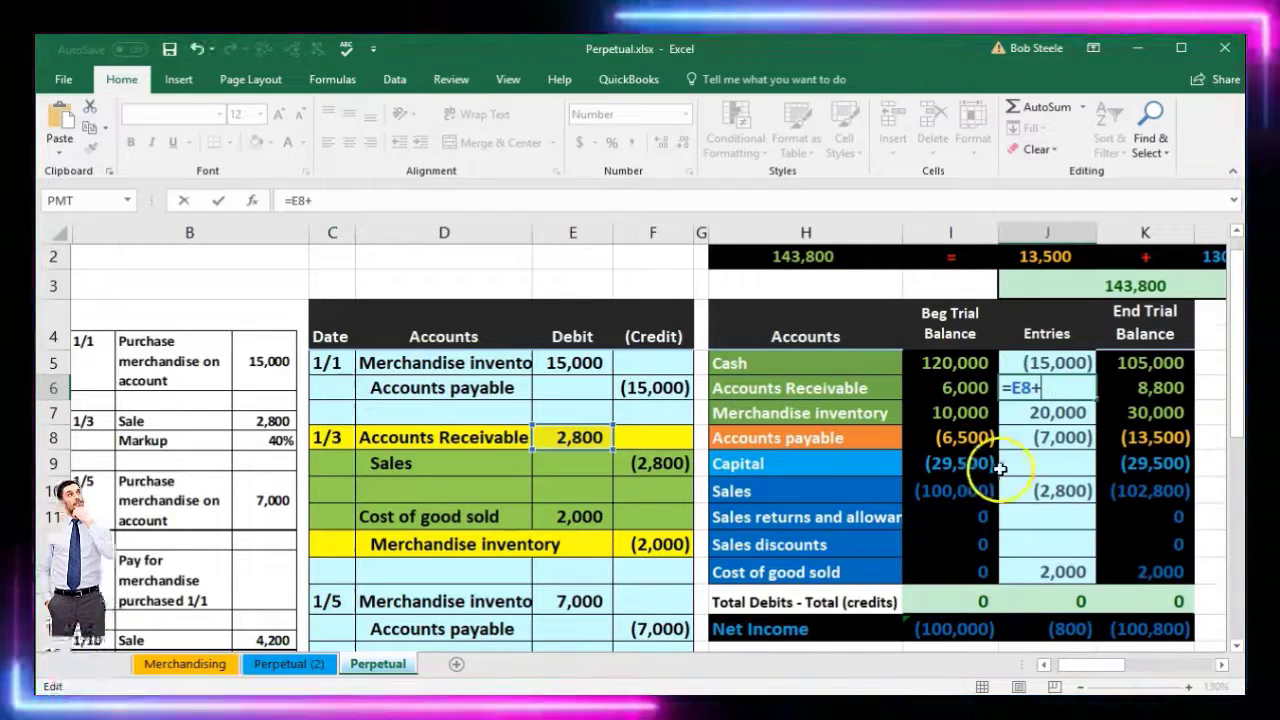
{"action": "scroll", "coordinate": [958, 414], "scroll_direction": "down", "scroll_amount": 1}
{"action": "scroll", "coordinate": [958, 414], "scroll_direction": "down", "scroll_amount": 1}
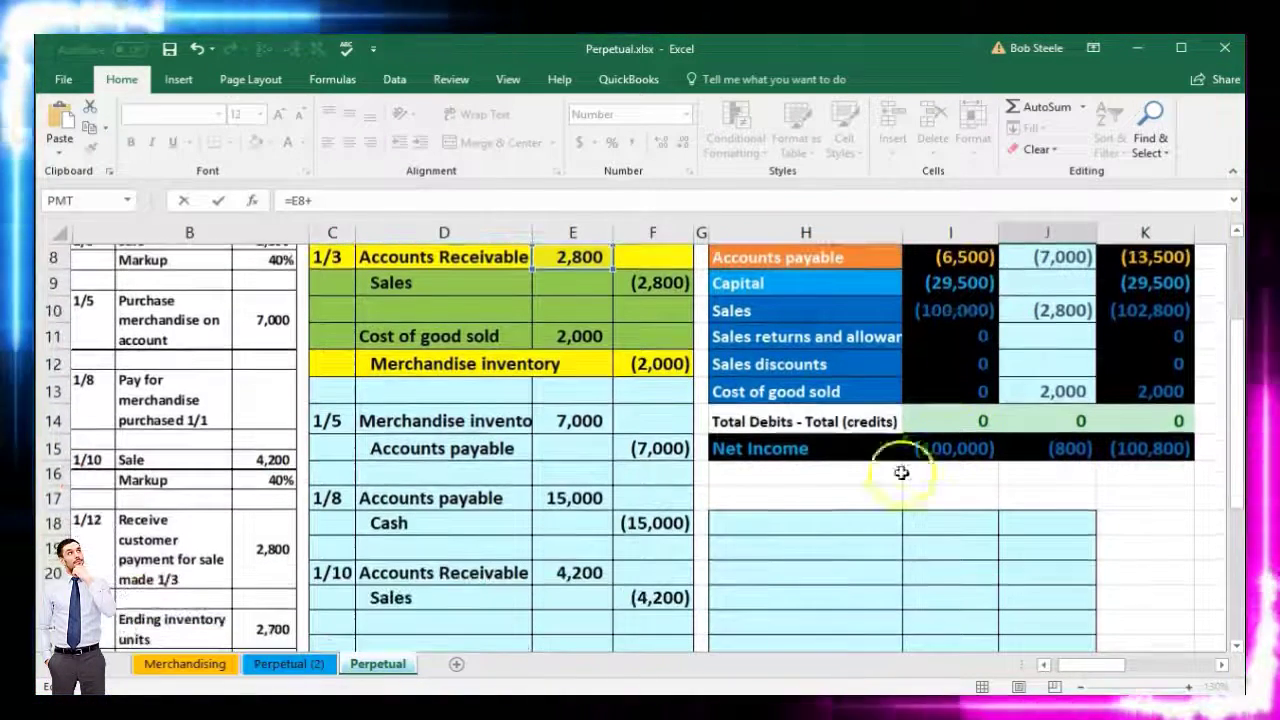
{"action": "left_click", "coordinate": [590, 572]}
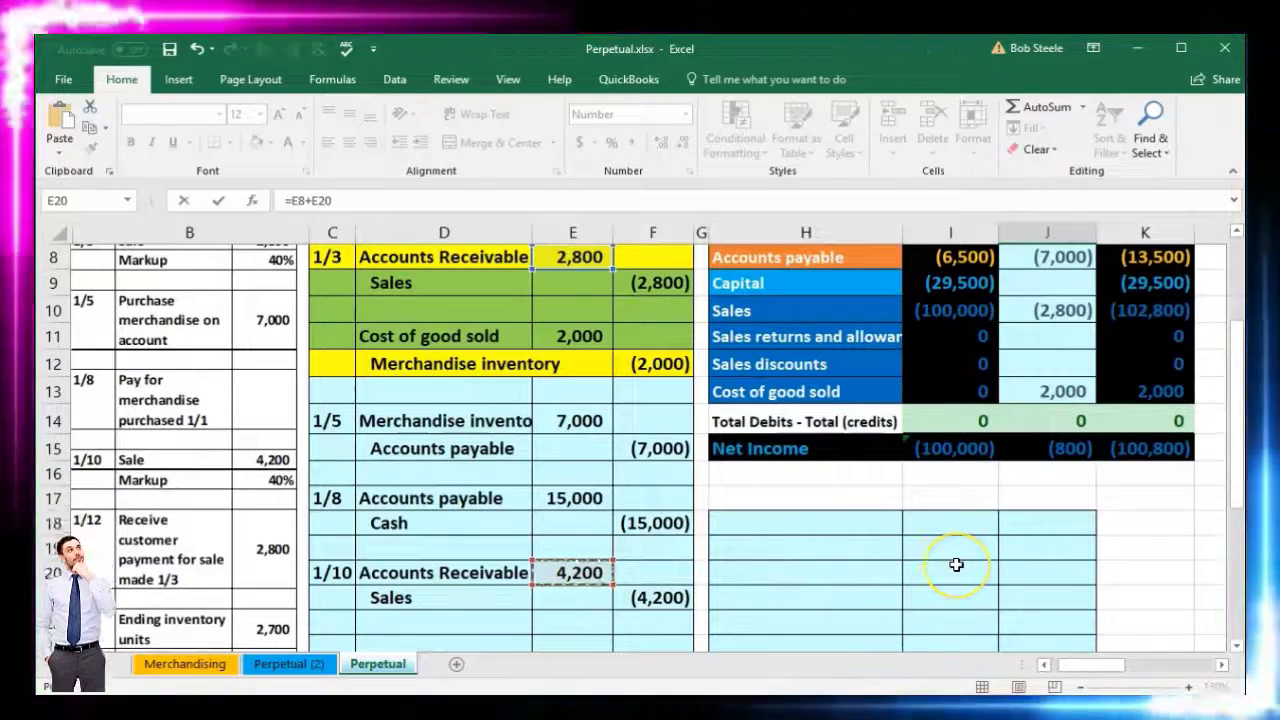
{"action": "key", "text": "Return"}
{"action": "scroll", "coordinate": [955, 563], "scroll_direction": "up", "scroll_amount": 1}
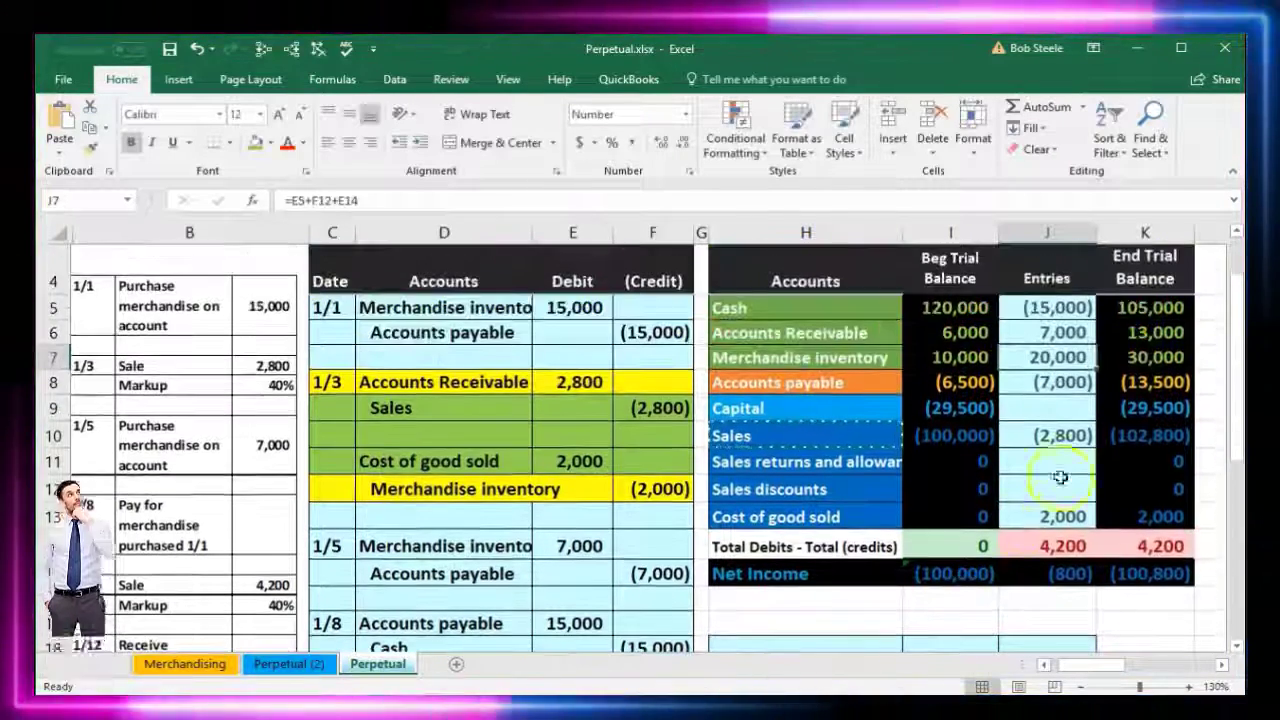
Step: Review the 13,000 Accounts Receivable ending balance and the 4,200 out-of-balance total
{"action": "left_click", "coordinate": [1122, 336]}
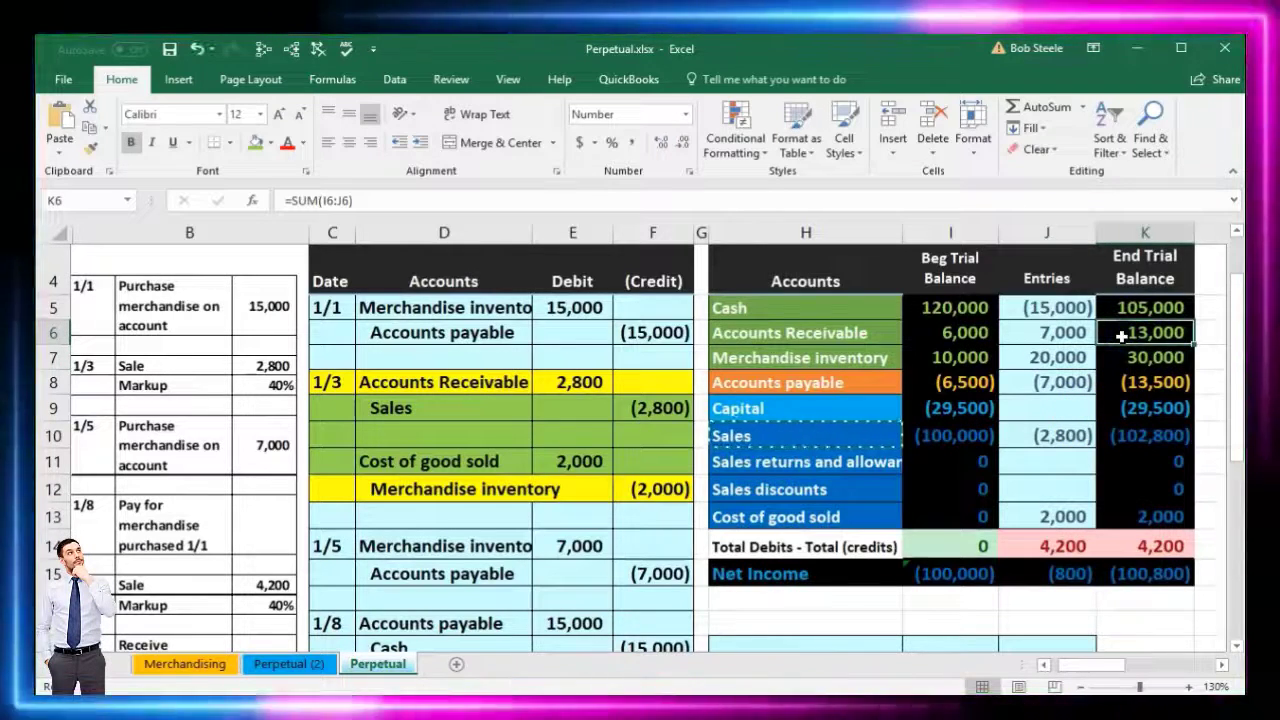
{"action": "left_click", "coordinate": [1168, 546]}
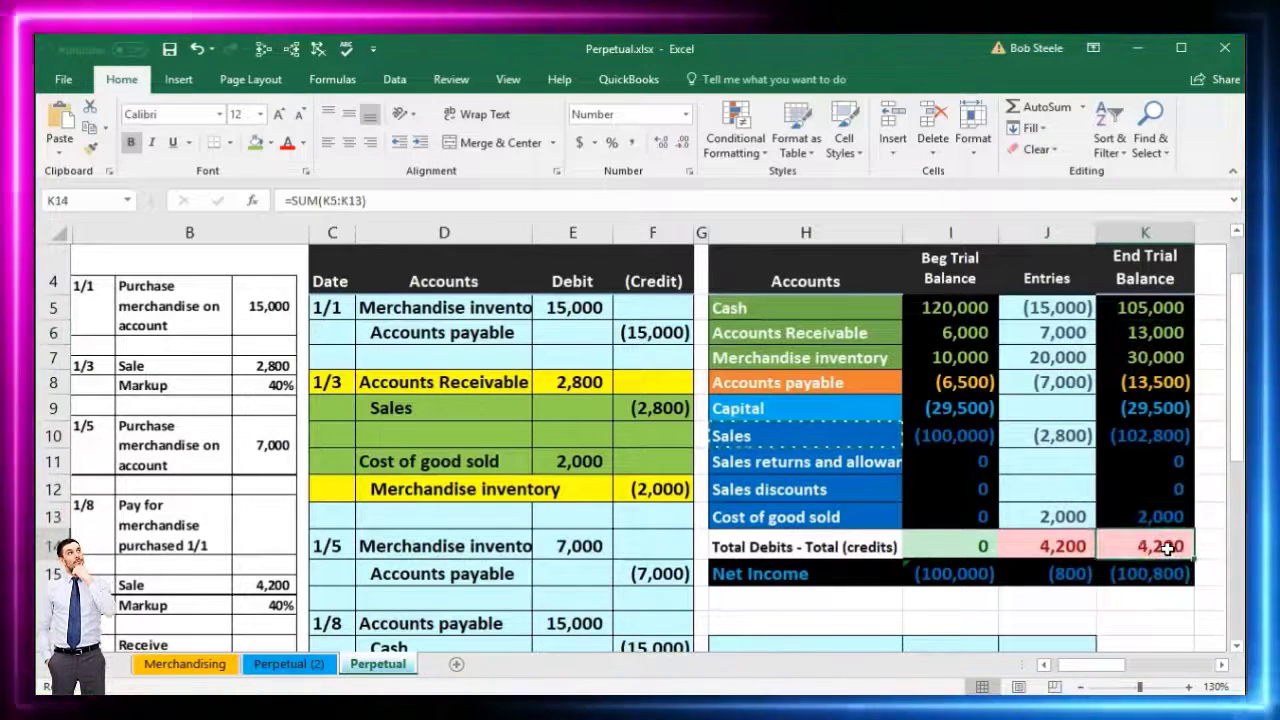
{"action": "scroll", "coordinate": [1166, 543], "scroll_direction": "down", "scroll_amount": 2}
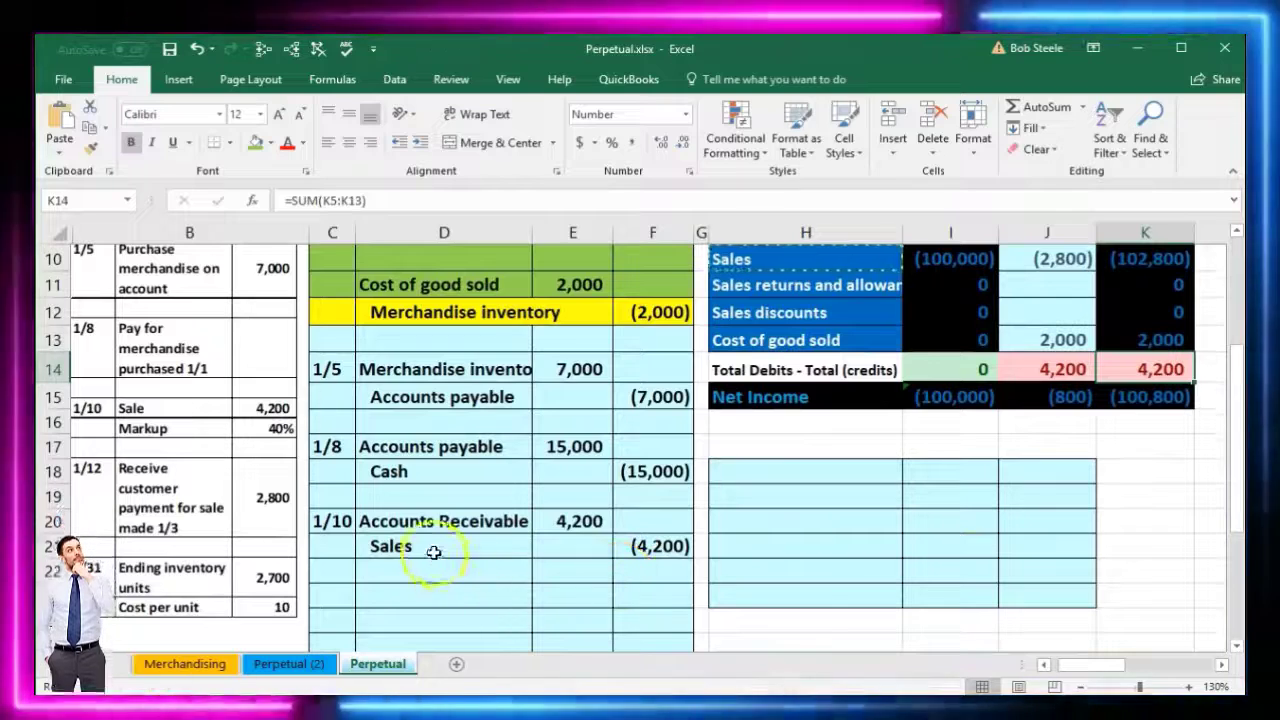
{"action": "left_click_drag", "start_coordinate": [434, 552], "coordinate": [643, 537]}
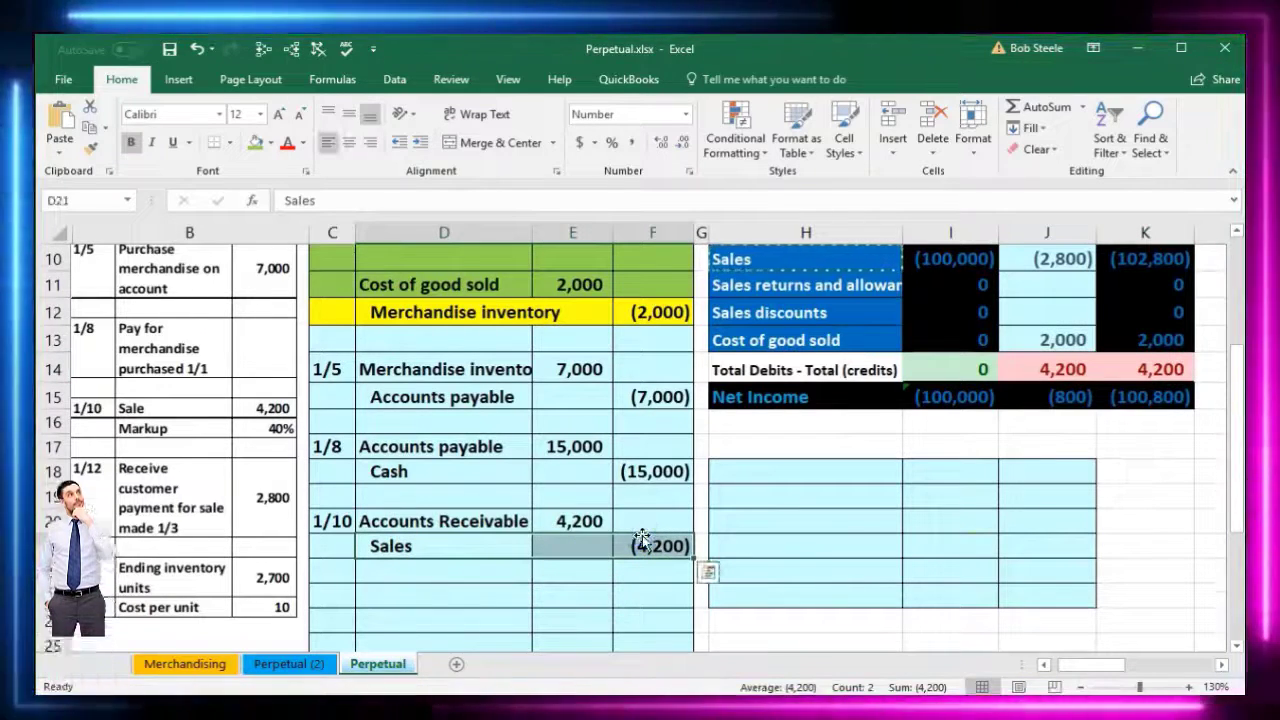
{"action": "scroll", "coordinate": [877, 543], "scroll_direction": "up", "scroll_amount": 1}
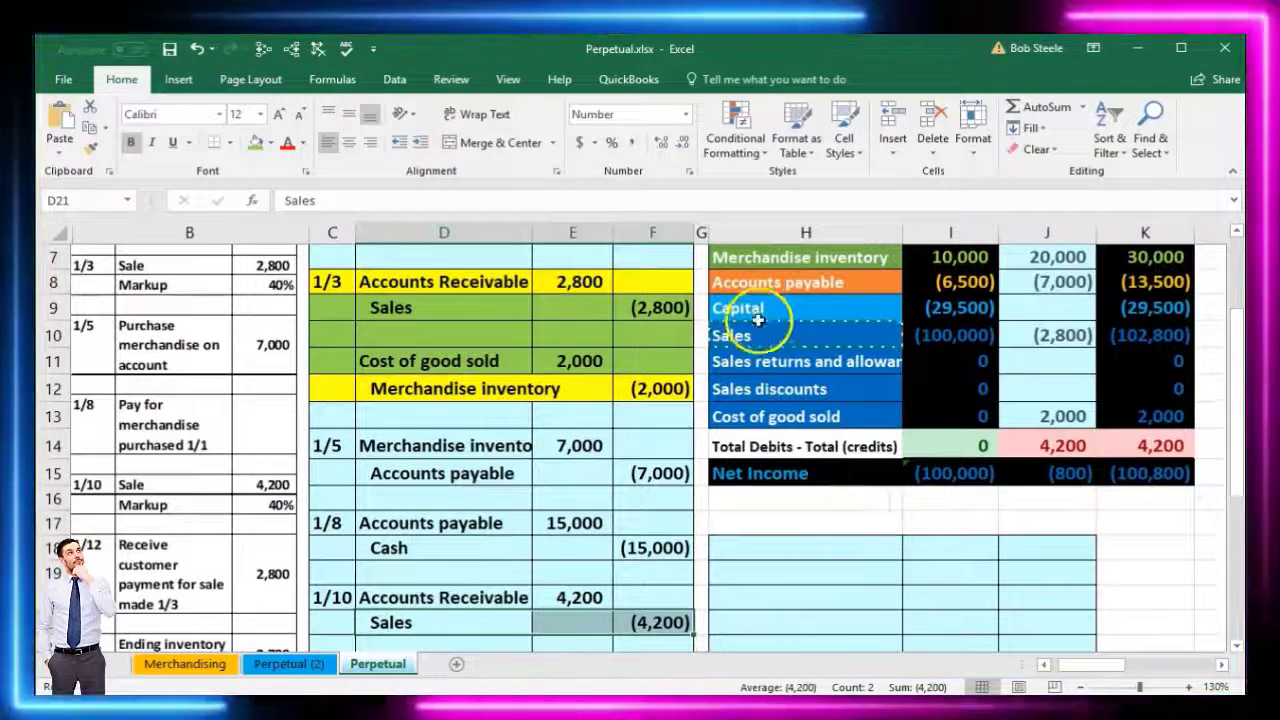
Step: Extend the Sales entries formula in J10 to =F9+F21, giving (7,000)
{"action": "left_click", "coordinate": [1040, 335]}
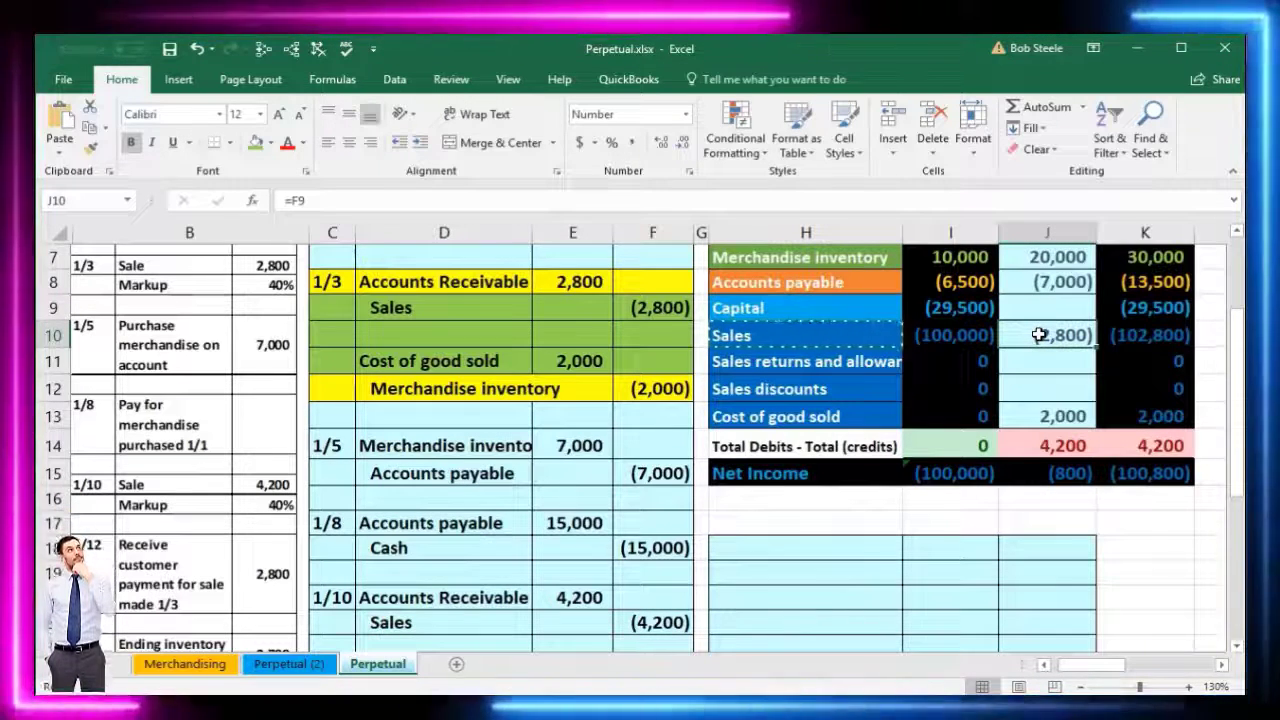
{"action": "double_click", "coordinate": [1040, 335]}
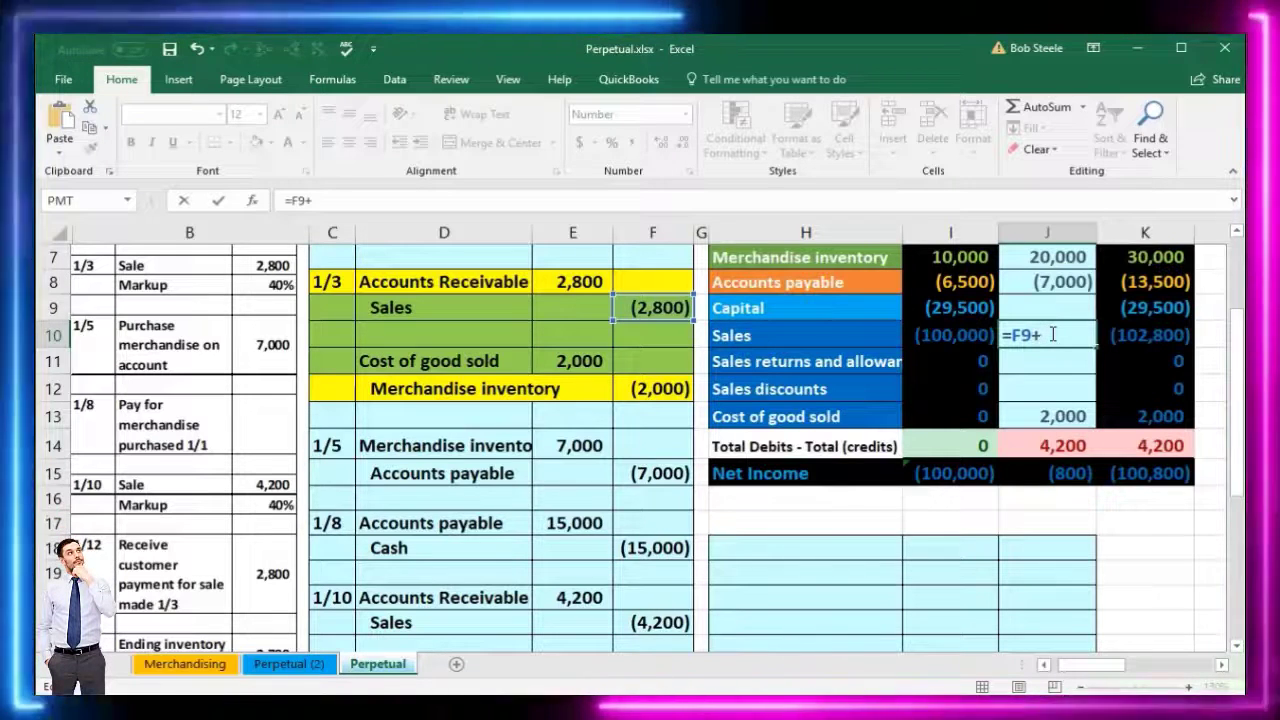
{"action": "left_click", "coordinate": [678, 621]}
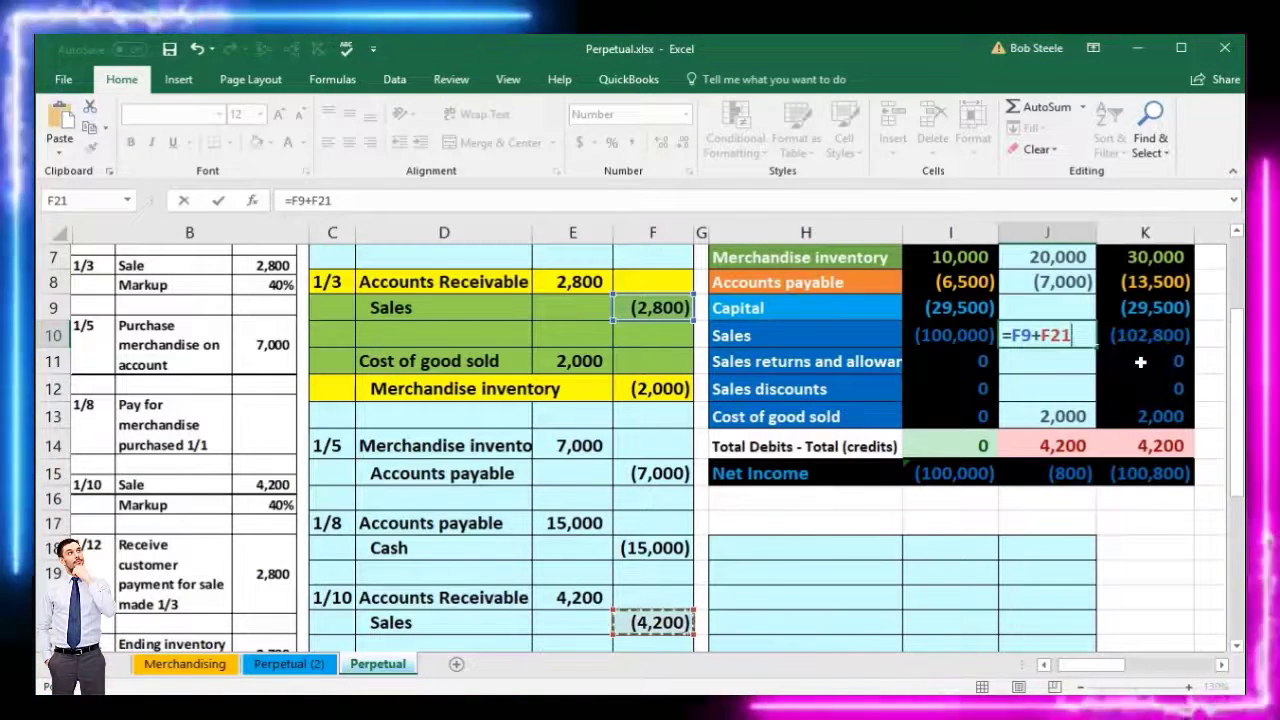
{"action": "key", "text": "Return"}
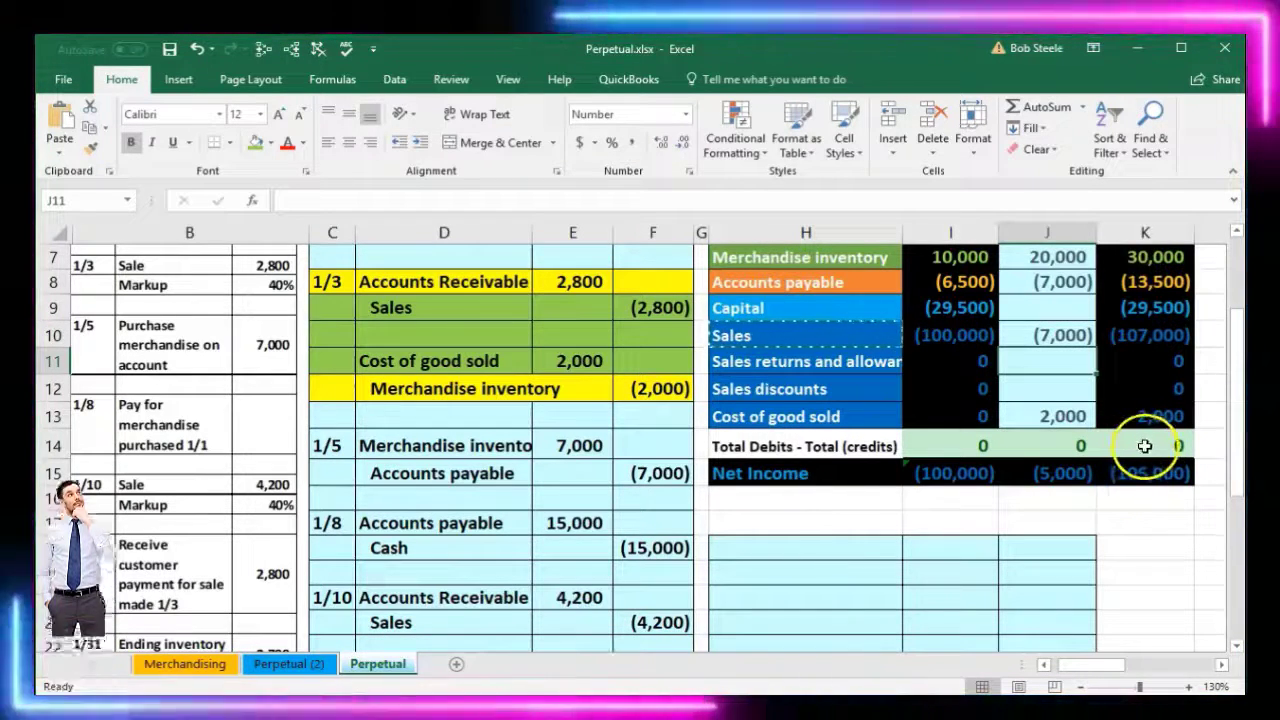
Step: Check Net Income in K15 and the Merchandise inventory beginning balance
{"action": "left_click", "coordinate": [1143, 470]}
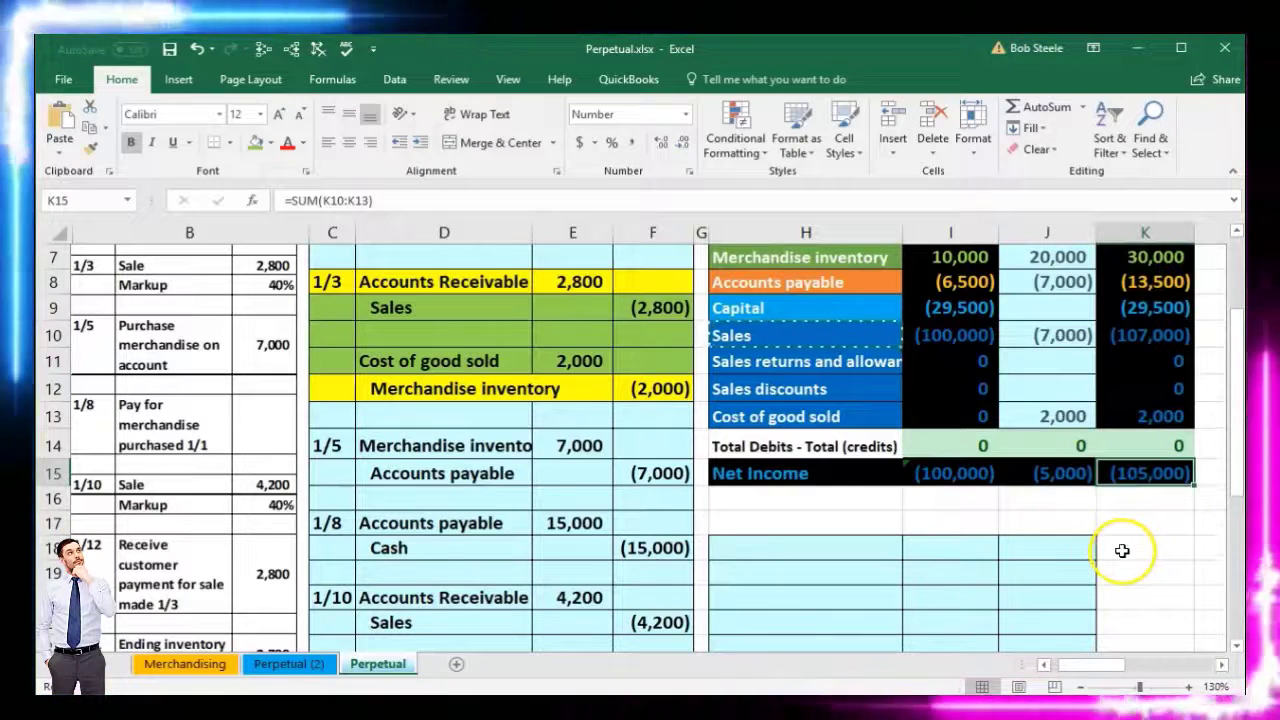
{"action": "left_click", "coordinate": [650, 622]}
{"action": "scroll", "coordinate": [594, 580], "scroll_direction": "down", "scroll_amount": 1}
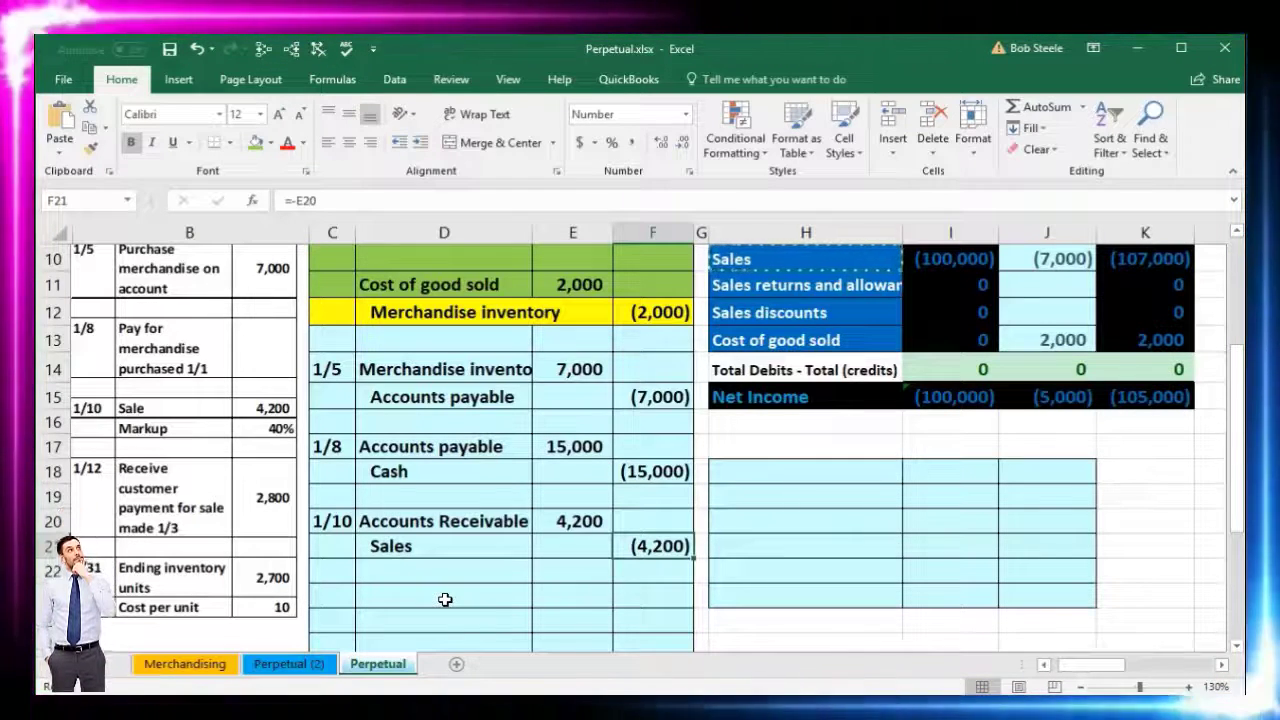
{"action": "scroll", "coordinate": [445, 599], "scroll_direction": "up", "scroll_amount": 2}
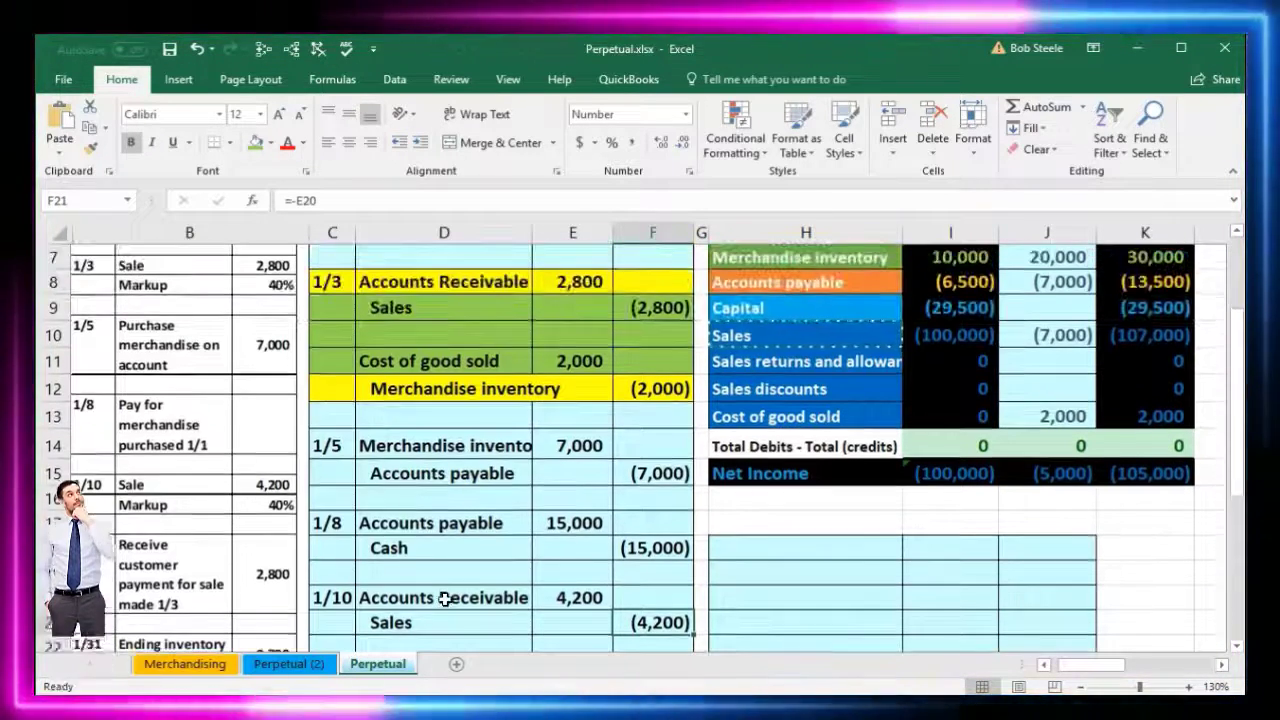
{"action": "left_click", "coordinate": [773, 361]}
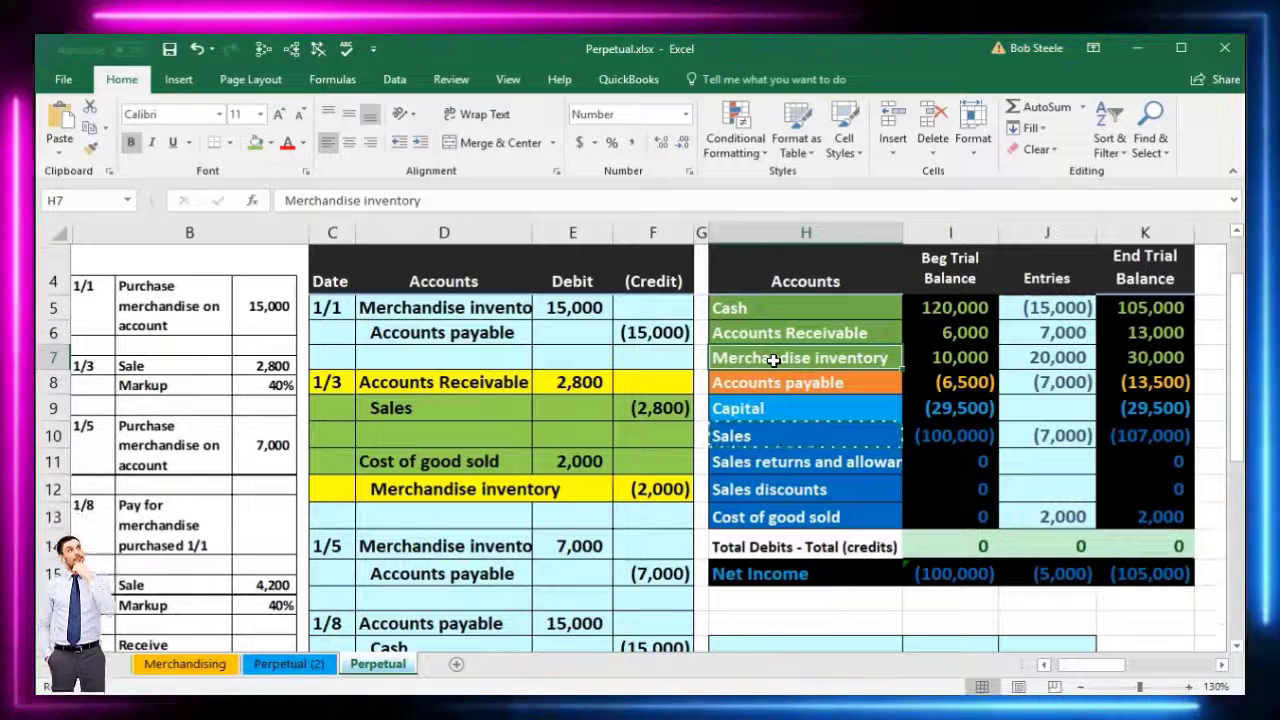
{"action": "left_click", "coordinate": [942, 357]}
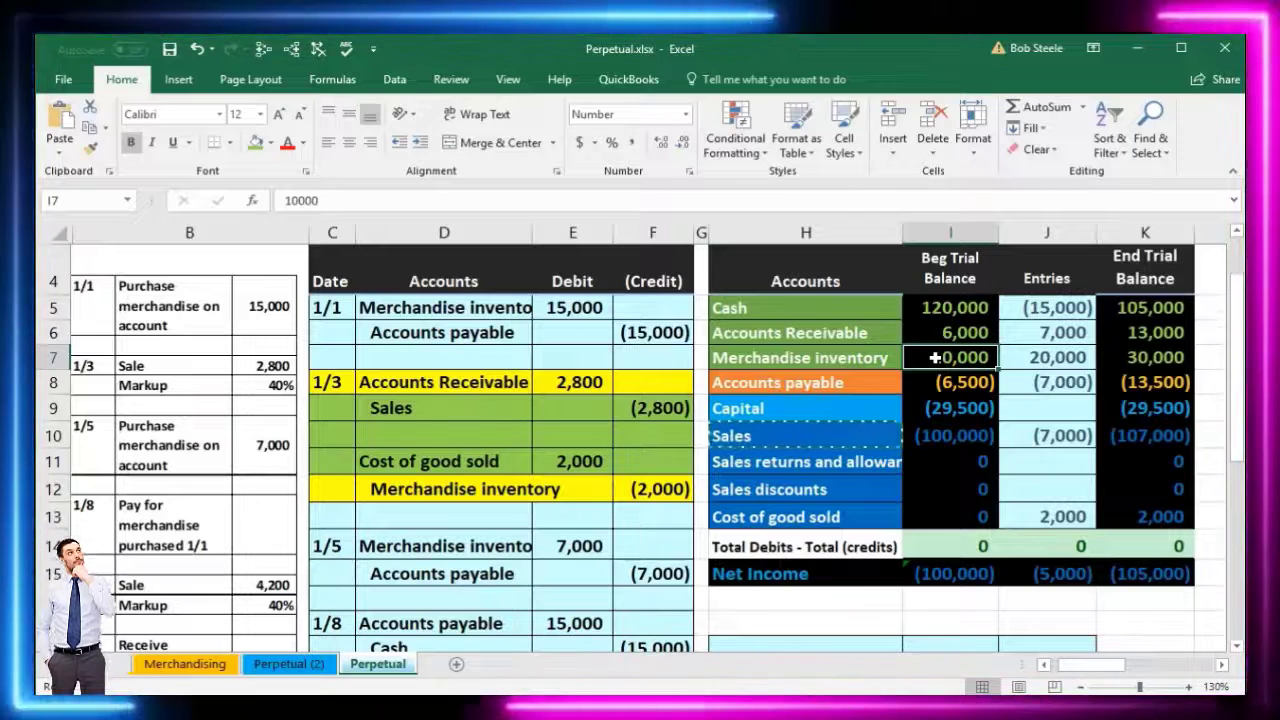
Step: Paste the Merchandise inventory name from H7 as a value into journal cell D24
{"action": "left_click", "coordinate": [795, 360]}
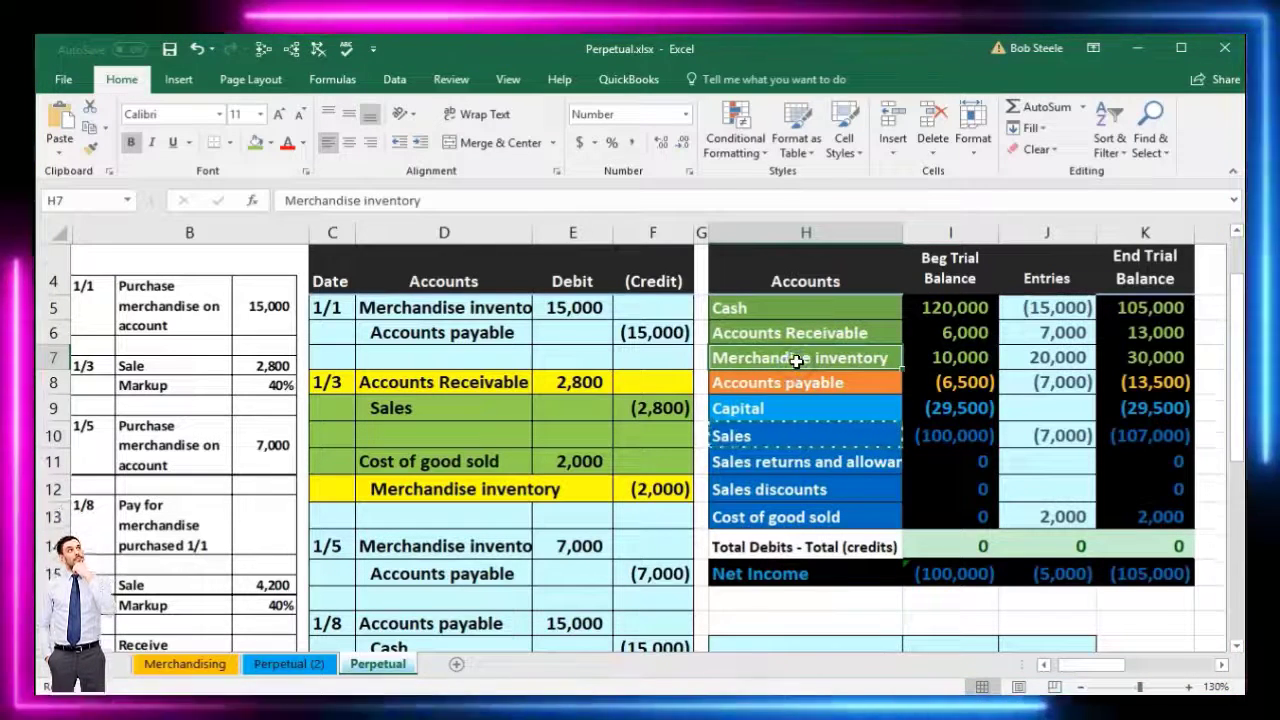
{"action": "right_click", "coordinate": [795, 360]}
{"action": "left_click", "coordinate": [835, 380]}
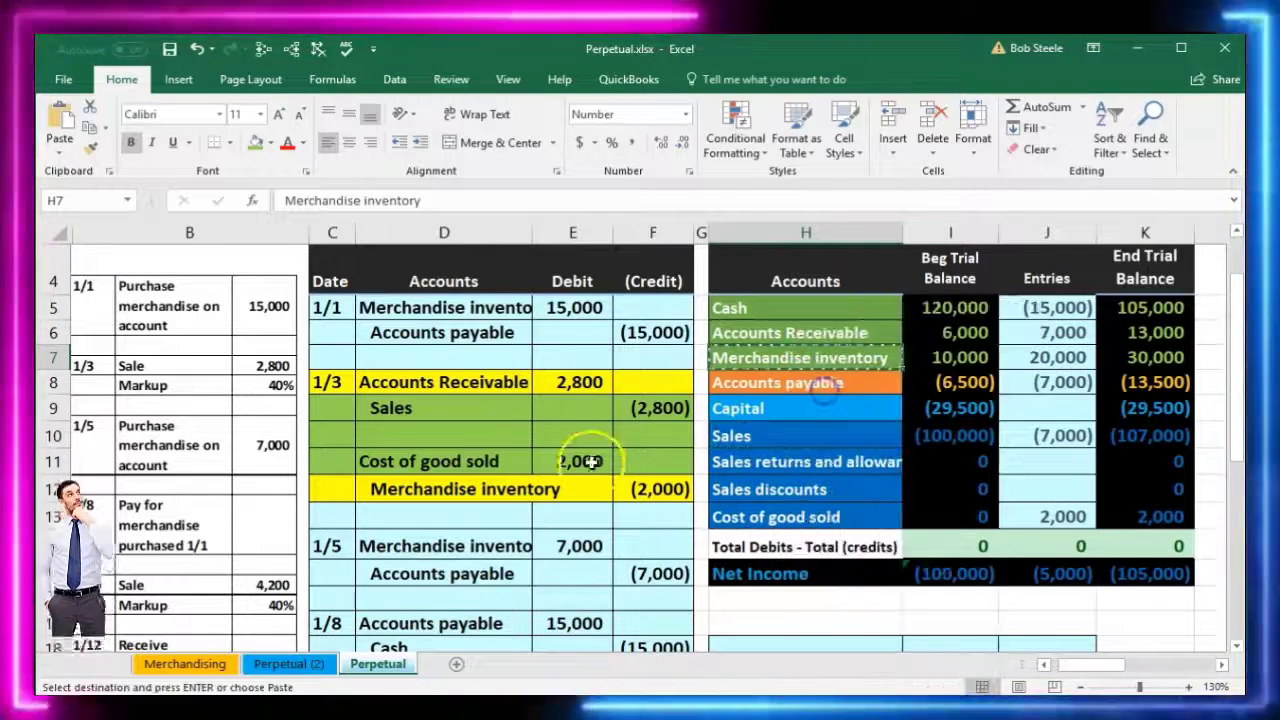
{"action": "scroll", "coordinate": [585, 457], "scroll_direction": "down", "scroll_amount": 3}
{"action": "scroll", "coordinate": [585, 461], "scroll_direction": "down", "scroll_amount": 1}
{"action": "left_click", "coordinate": [446, 497]}
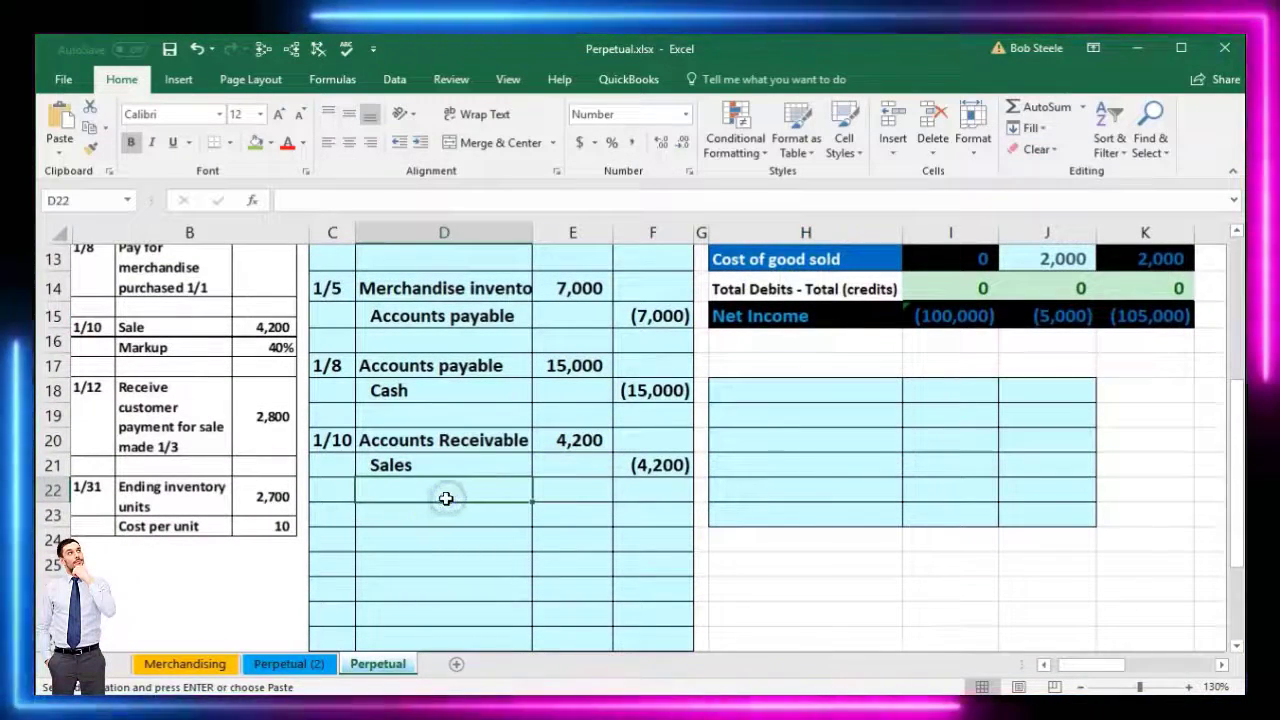
{"action": "left_click", "coordinate": [429, 509]}
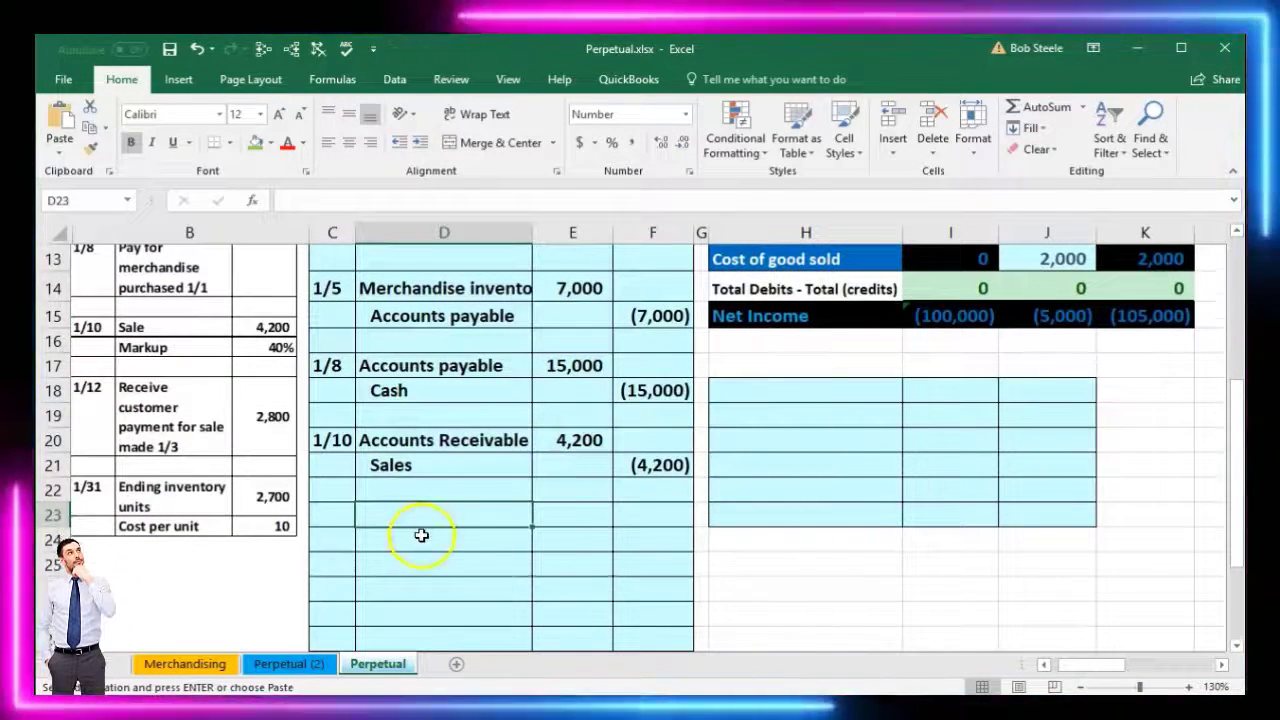
{"action": "left_click", "coordinate": [421, 536]}
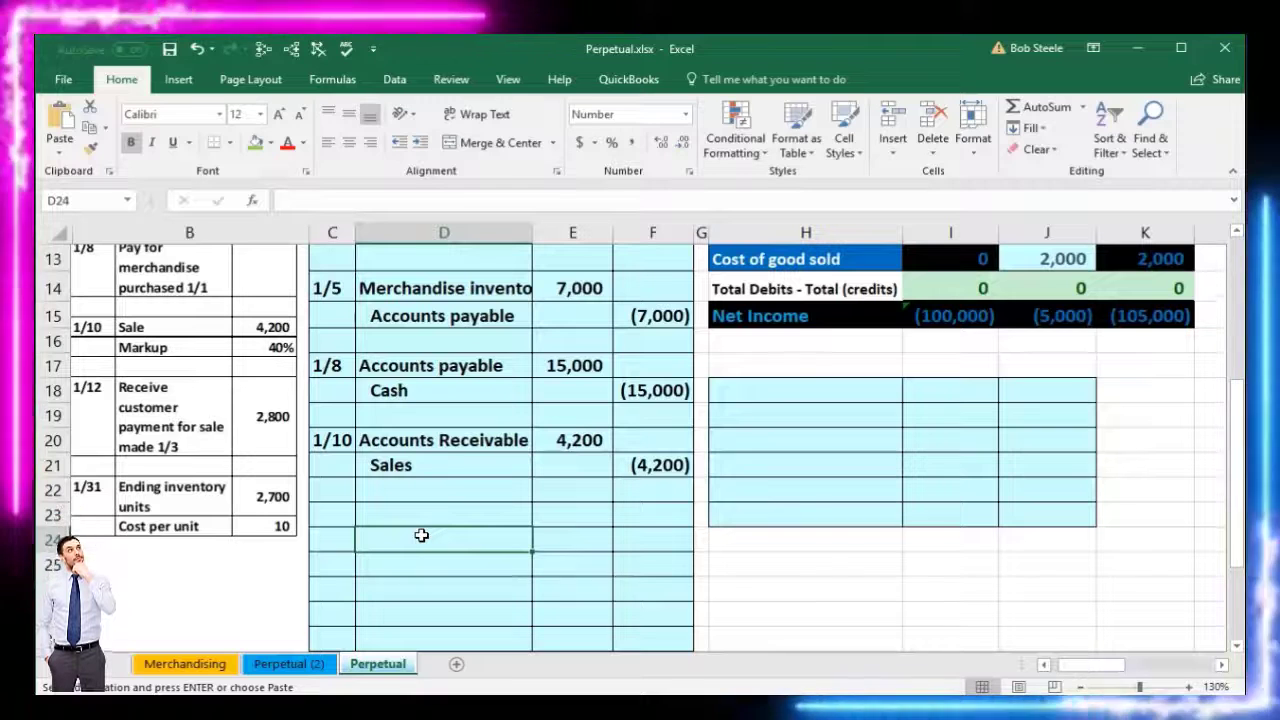
{"action": "right_click", "coordinate": [421, 536]}
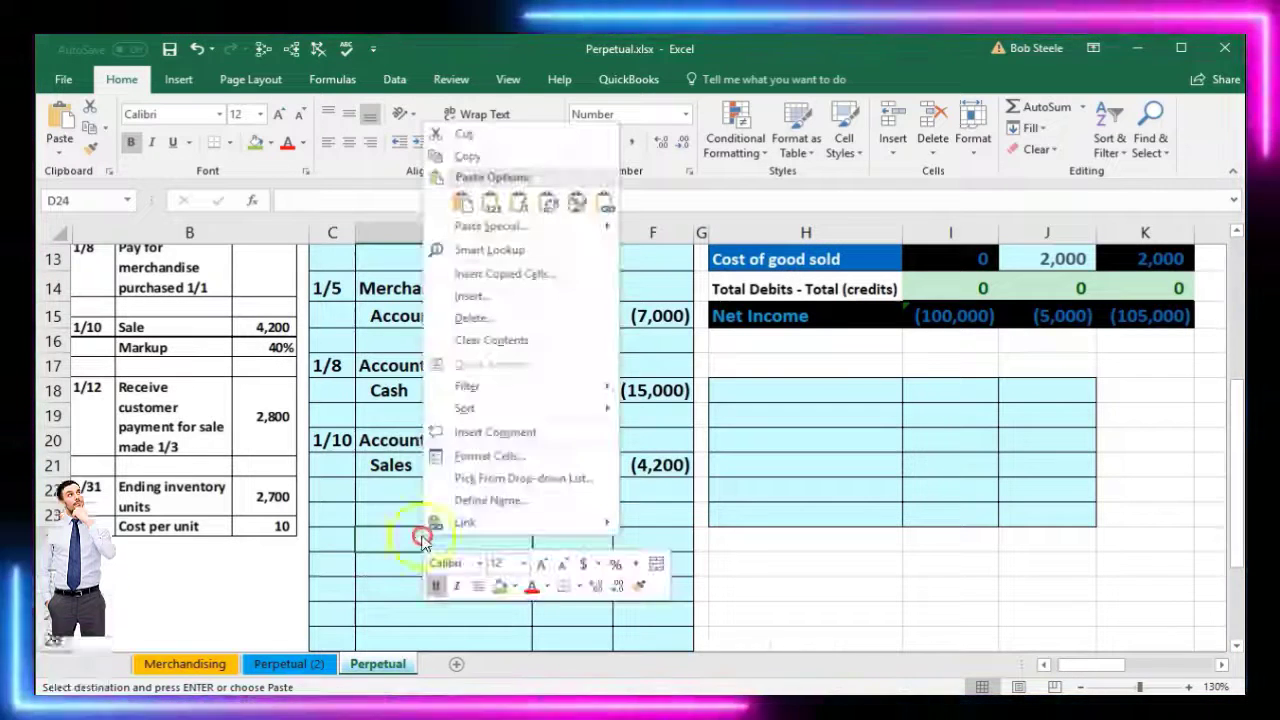
{"action": "left_click", "coordinate": [499, 209]}
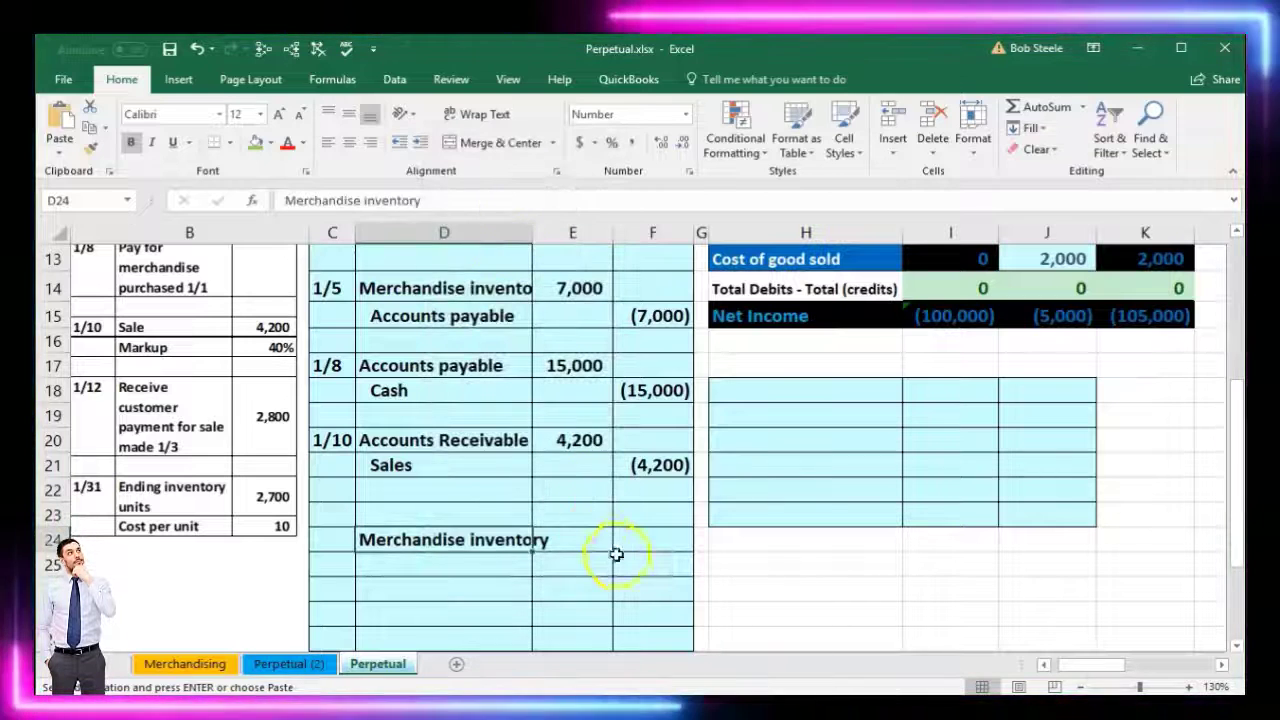
{"action": "left_click", "coordinate": [642, 537]}
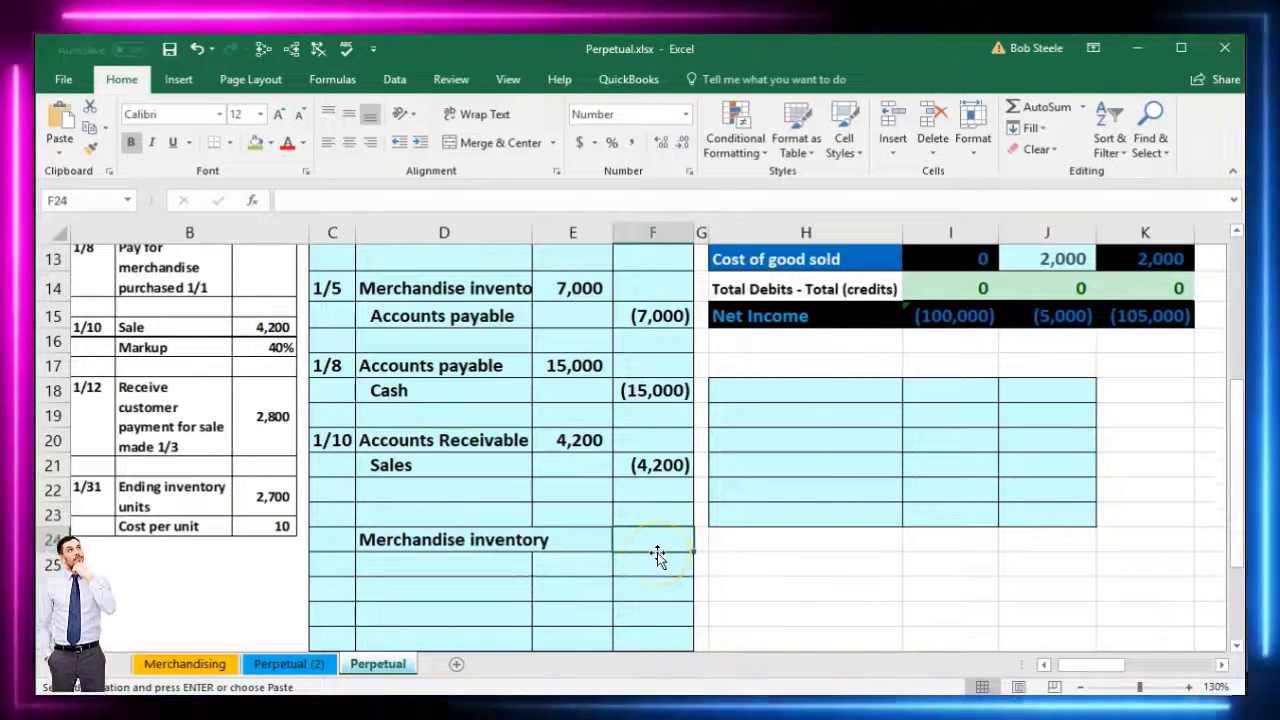
Step: Enter the inventory cost in F24 as the negated 4,200 sale divided by 1.4, giving (3,000)
{"action": "type", "text": "=4200*("}
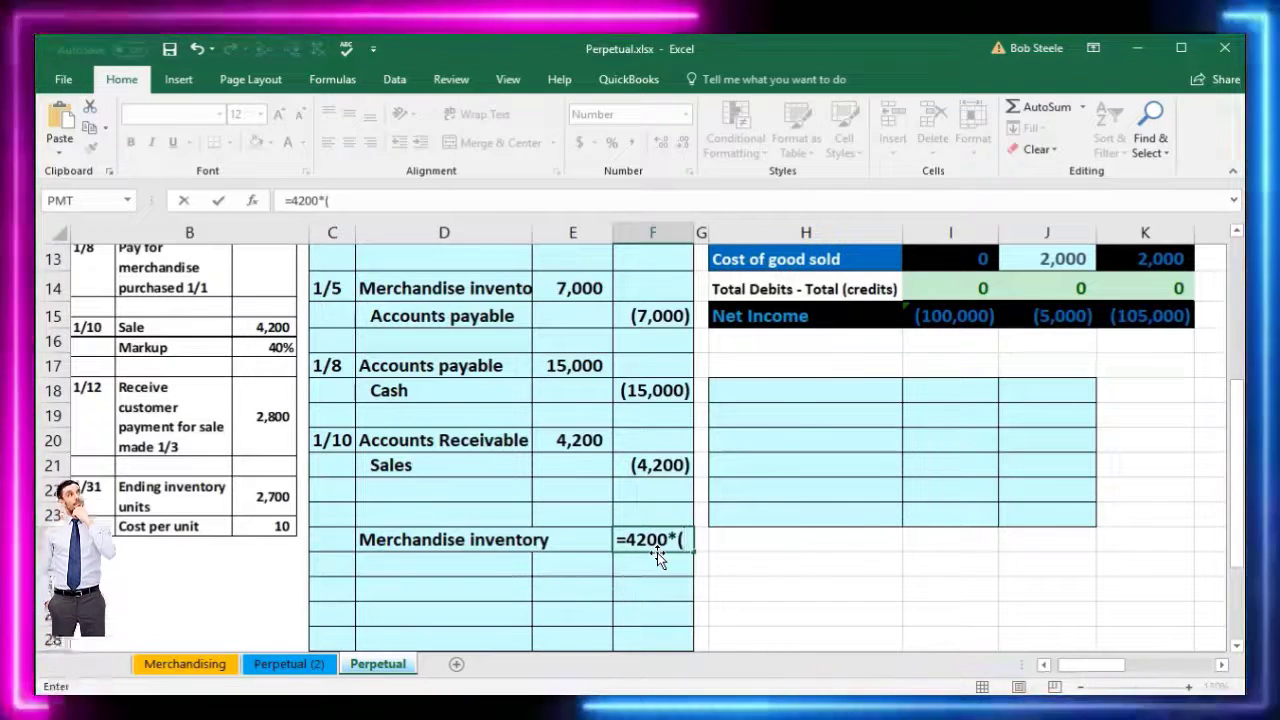
{"action": "key", "text": "BackSpace"}
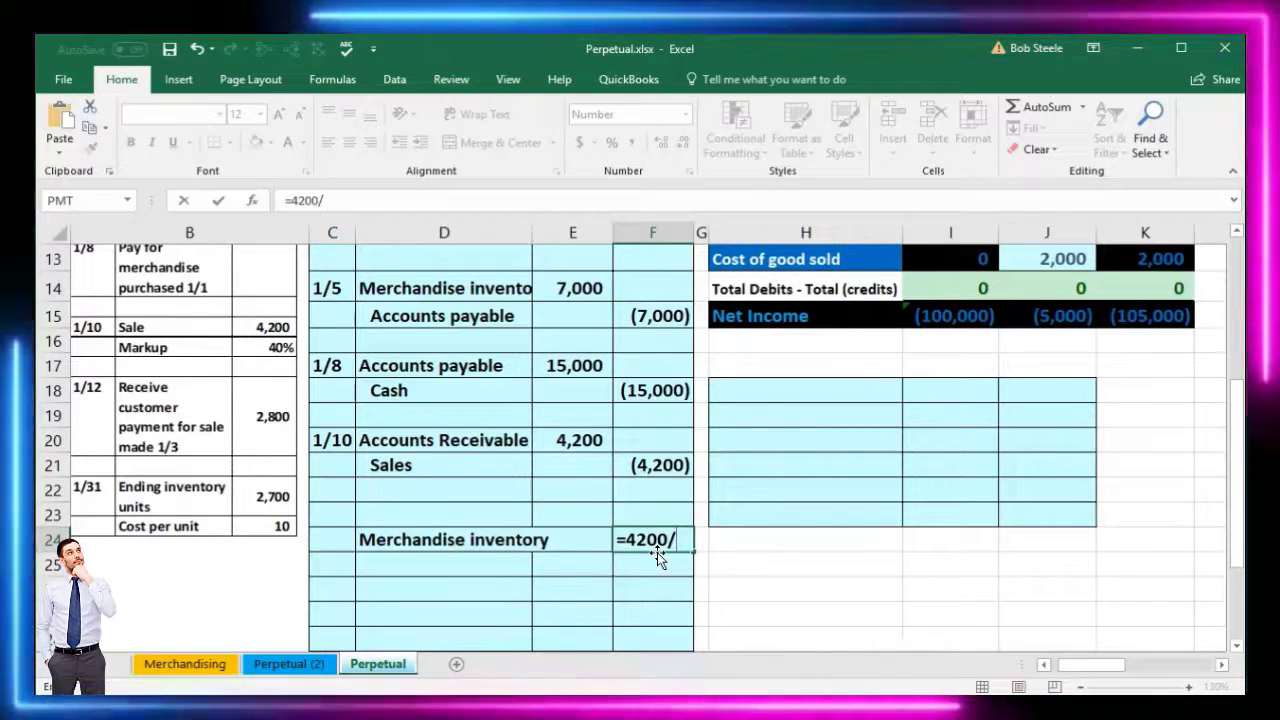
{"action": "type", "text": "("}
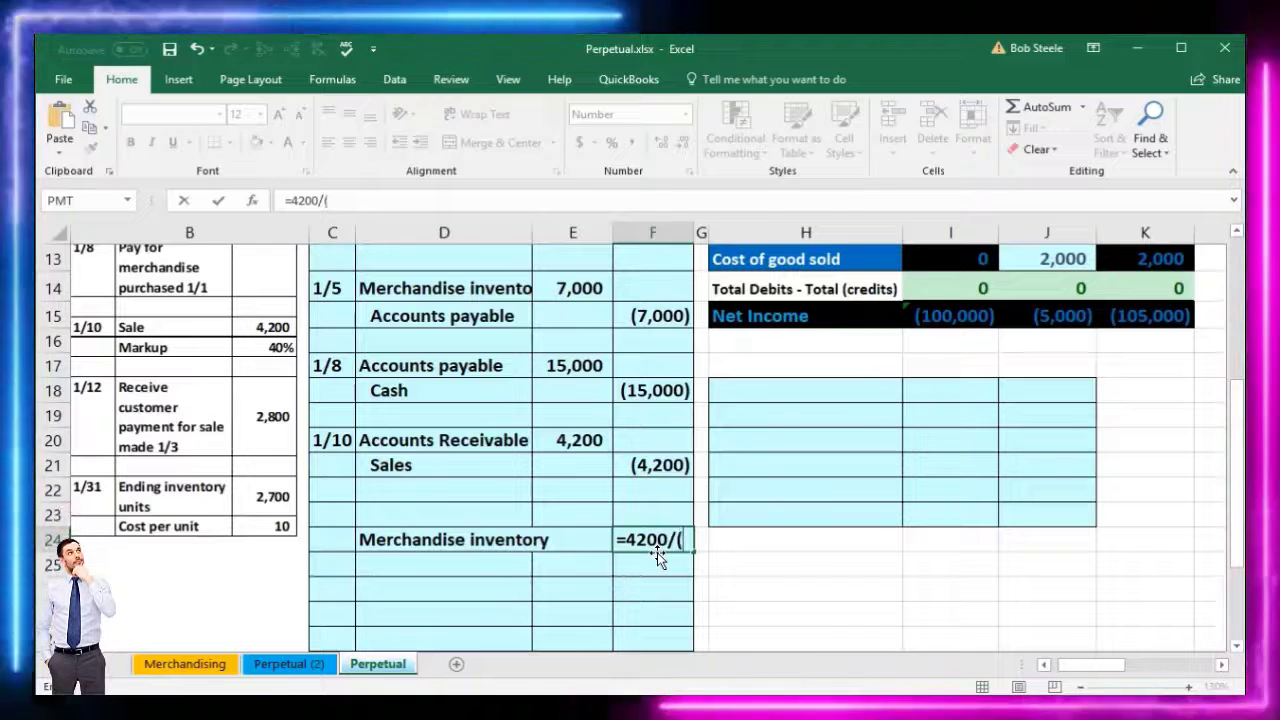
{"action": "type", "text": "1"}
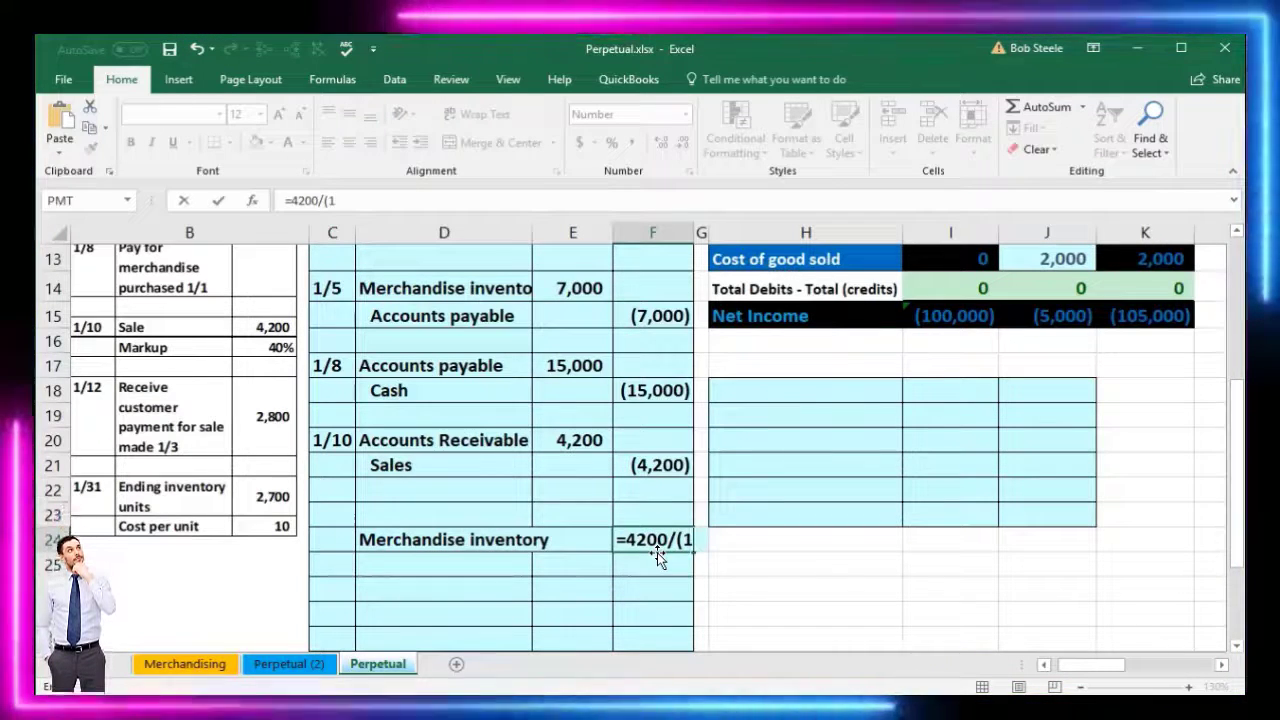
{"action": "type", "text": "+"}
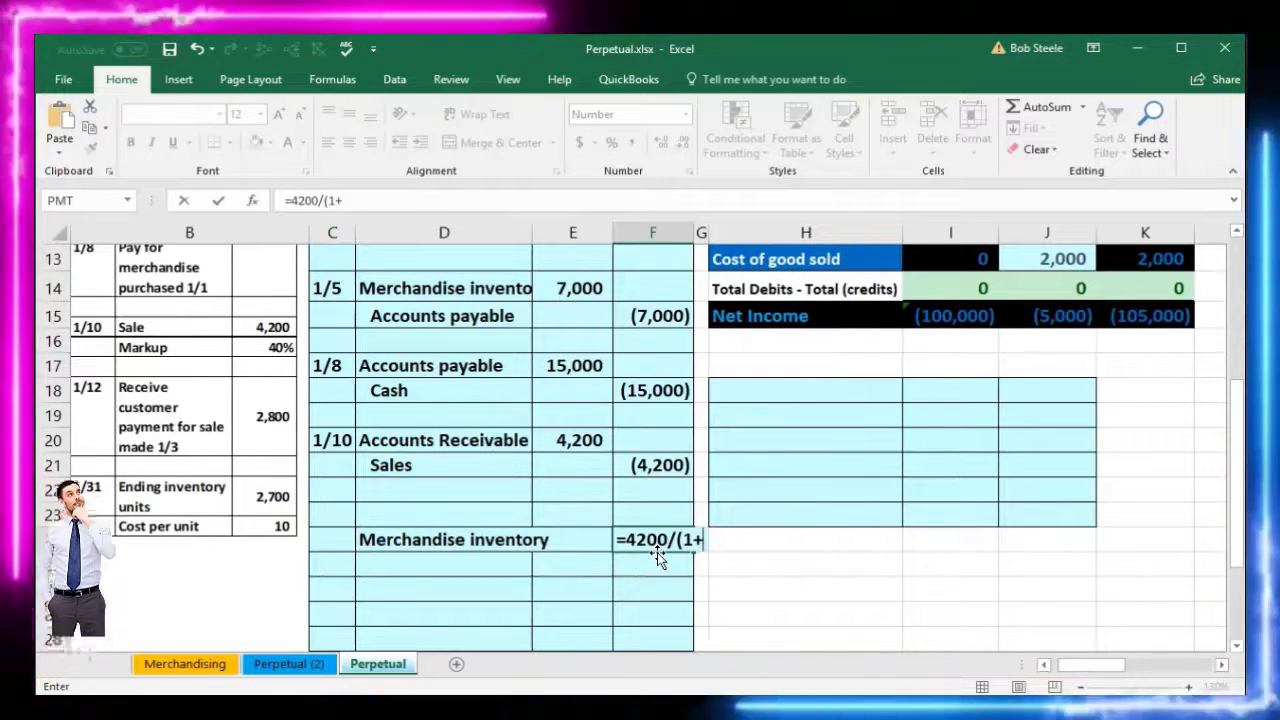
{"action": "type", "text": ".4)"}
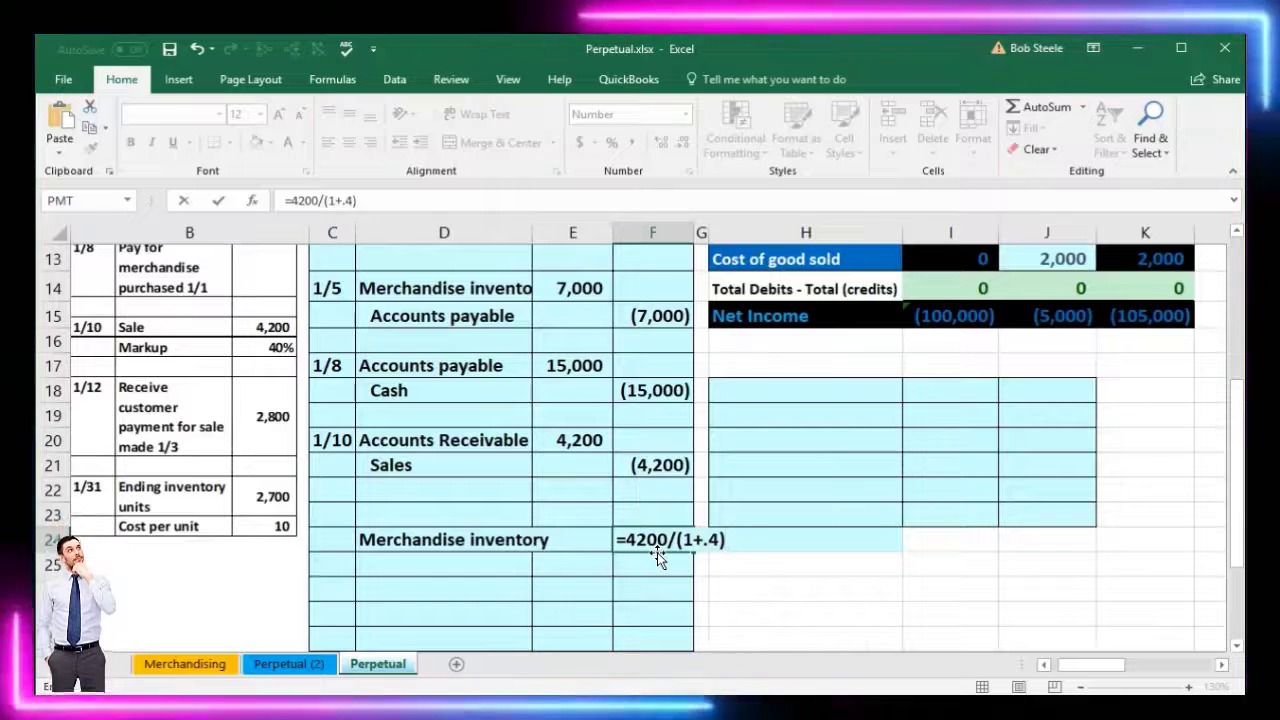
{"action": "key", "text": "Return"}
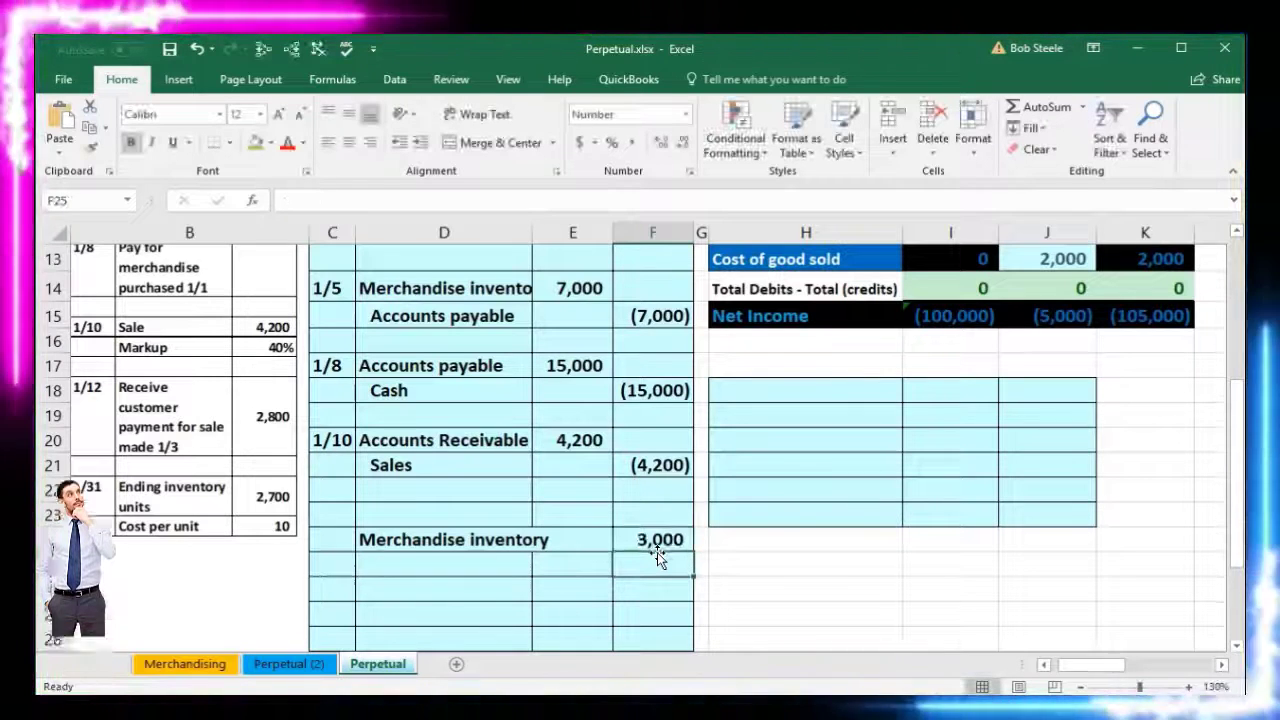
{"action": "key", "text": "Up"}
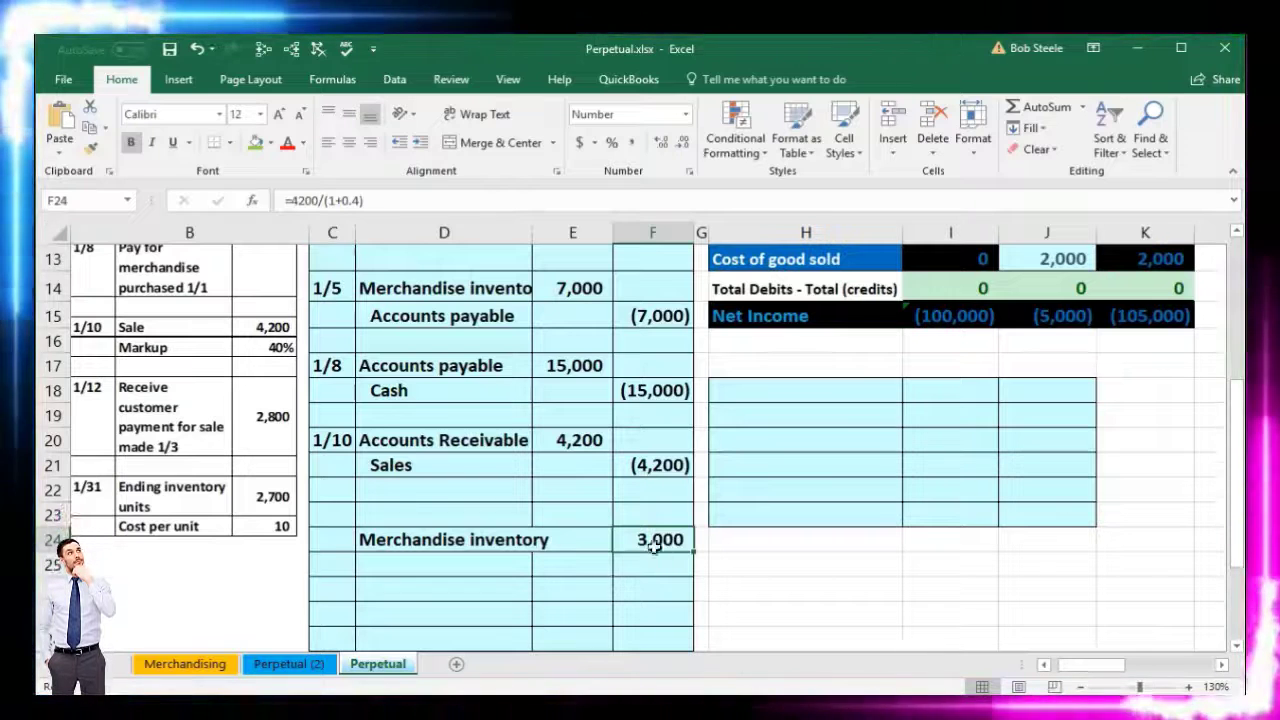
{"action": "double_click", "coordinate": [657, 545]}
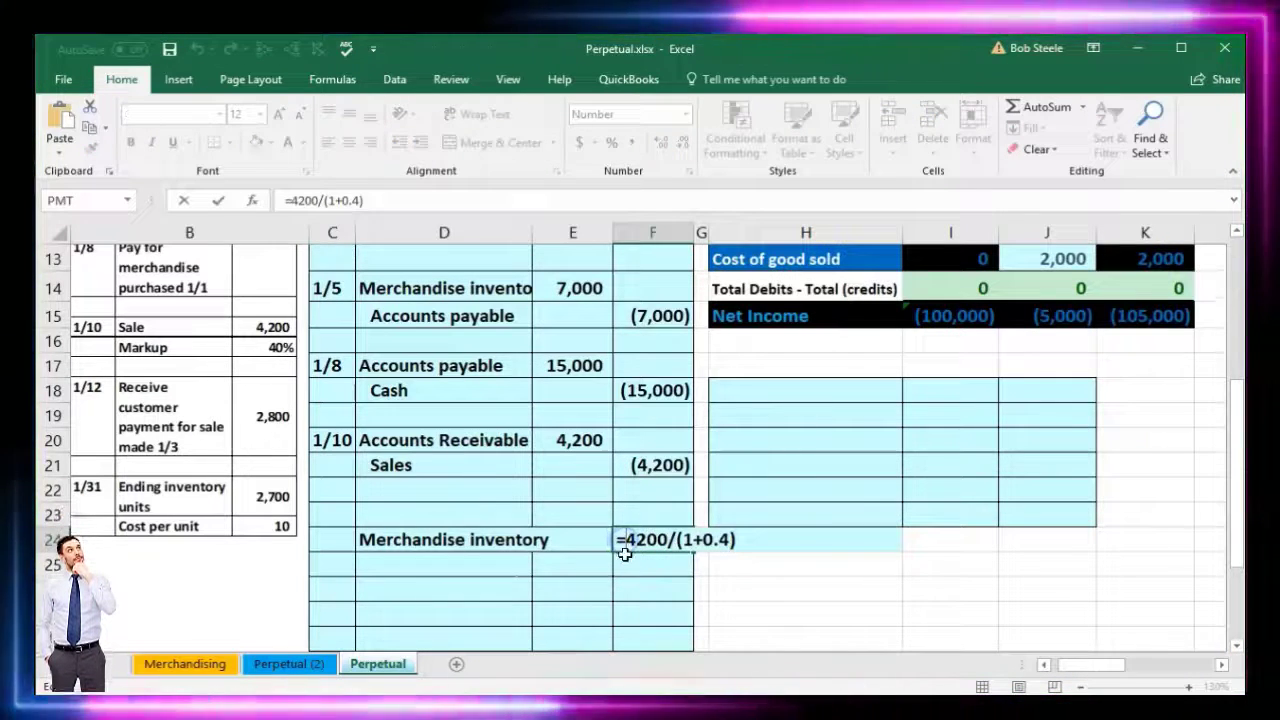
{"action": "type", "text": "-"}
{"action": "key", "text": "Return"}
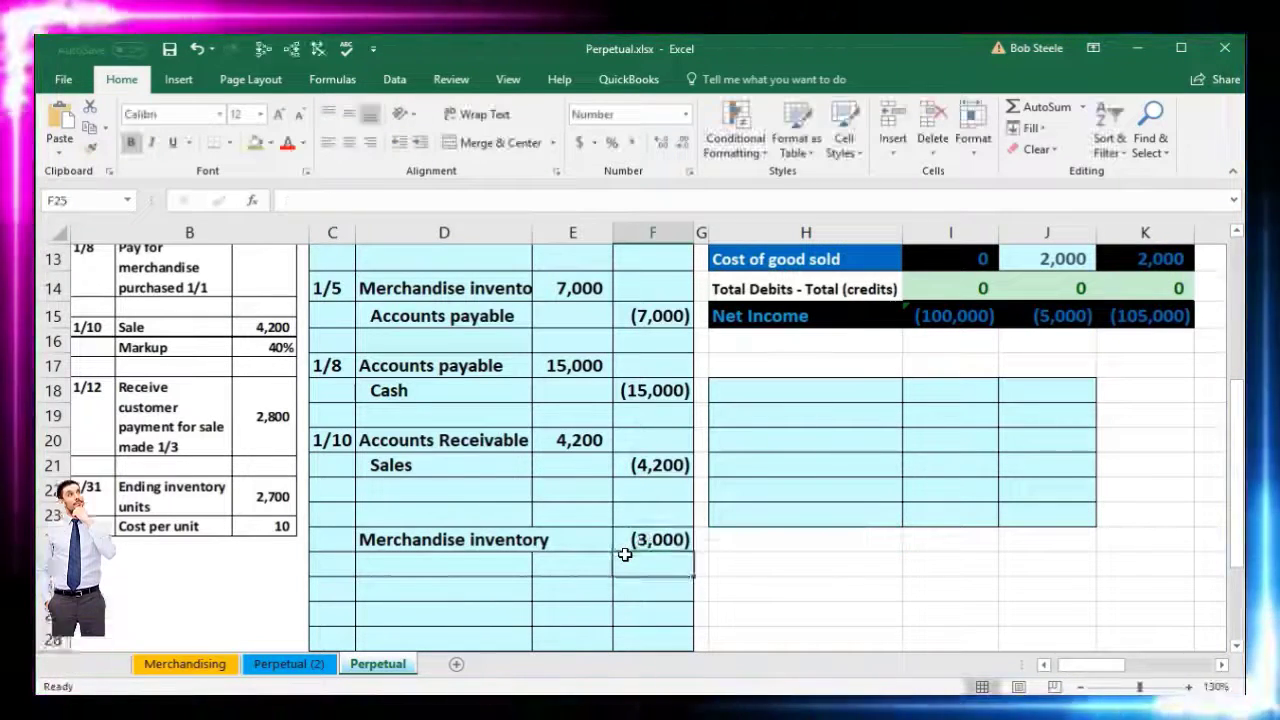
{"action": "key", "text": "Up"}
{"action": "key", "text": "Up"}
{"action": "key", "text": "Left"}
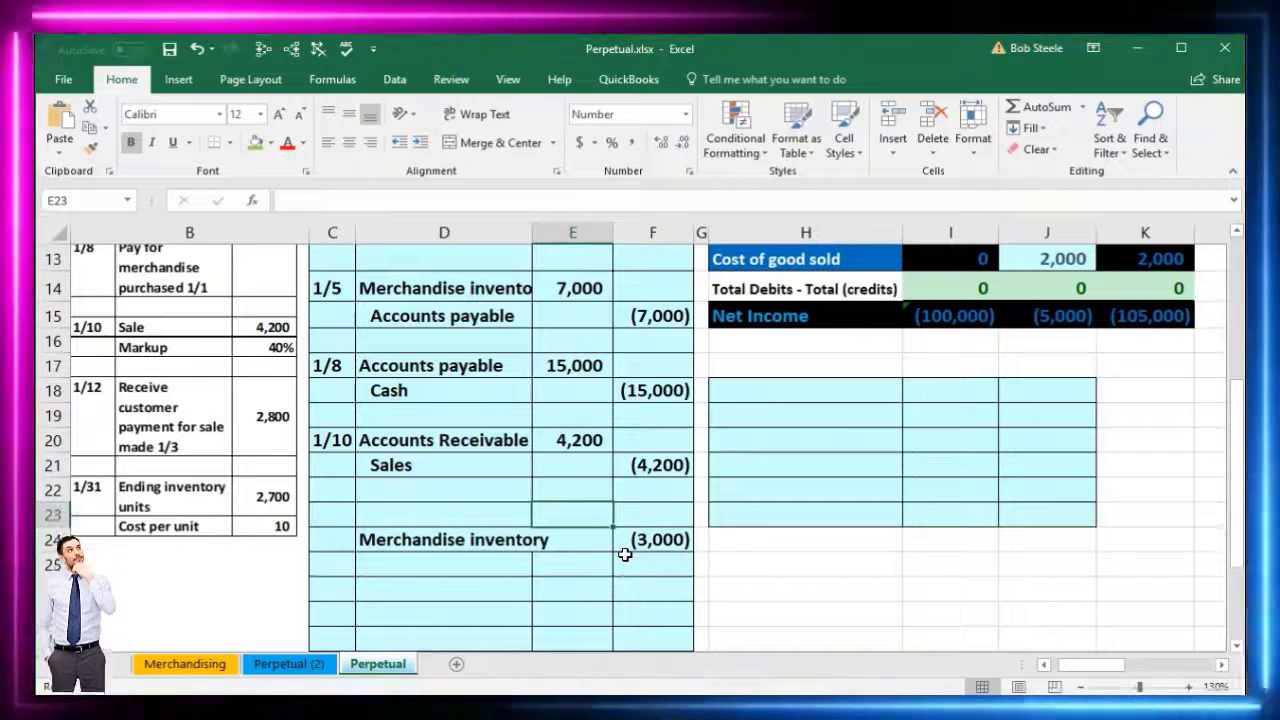
Step: Set E23 to =-F24 for a 3,000 debit and indent the Merchandise inventory label
{"action": "type", "text": "-"}
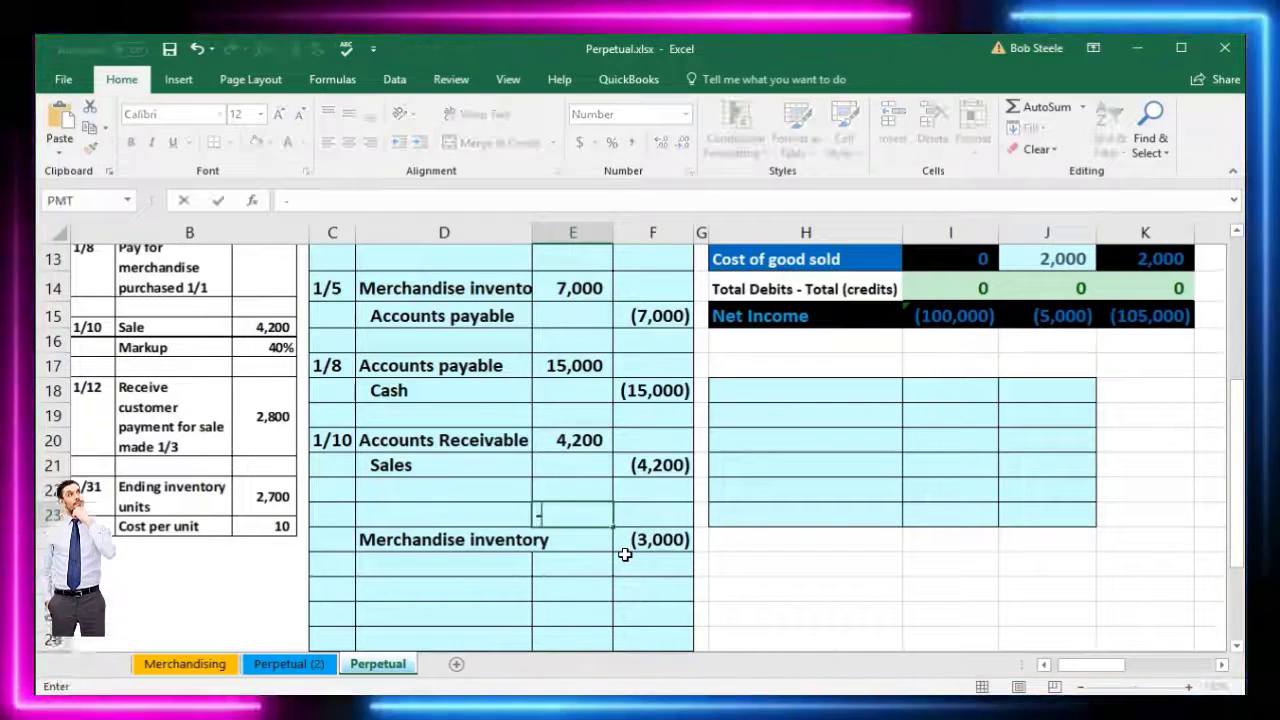
{"action": "left_click", "coordinate": [640, 541]}
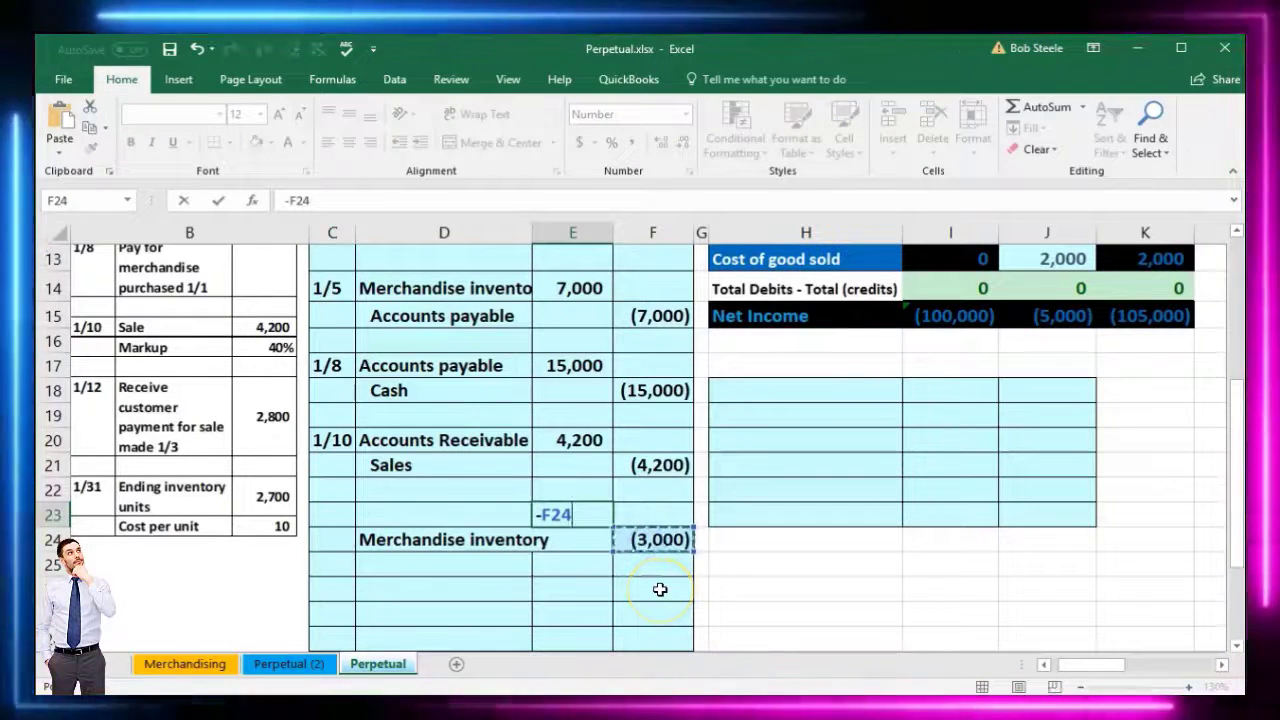
{"action": "key", "text": "Return"}
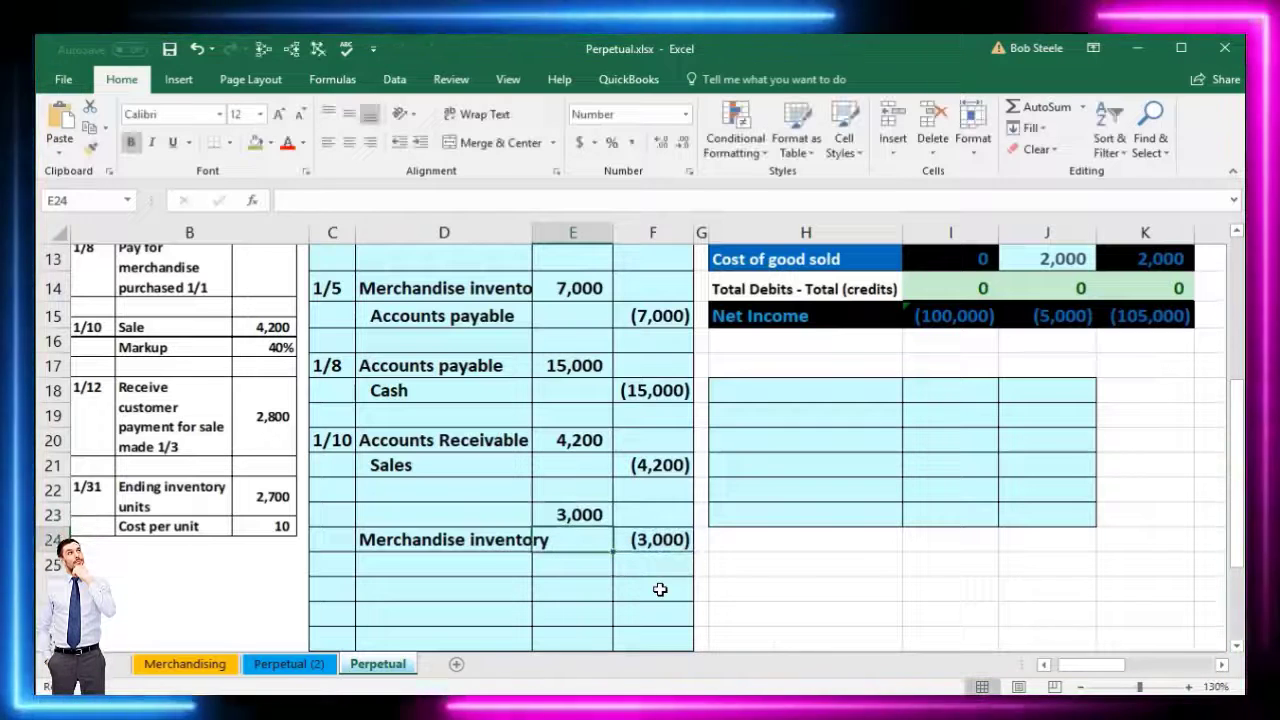
{"action": "left_click", "coordinate": [443, 545]}
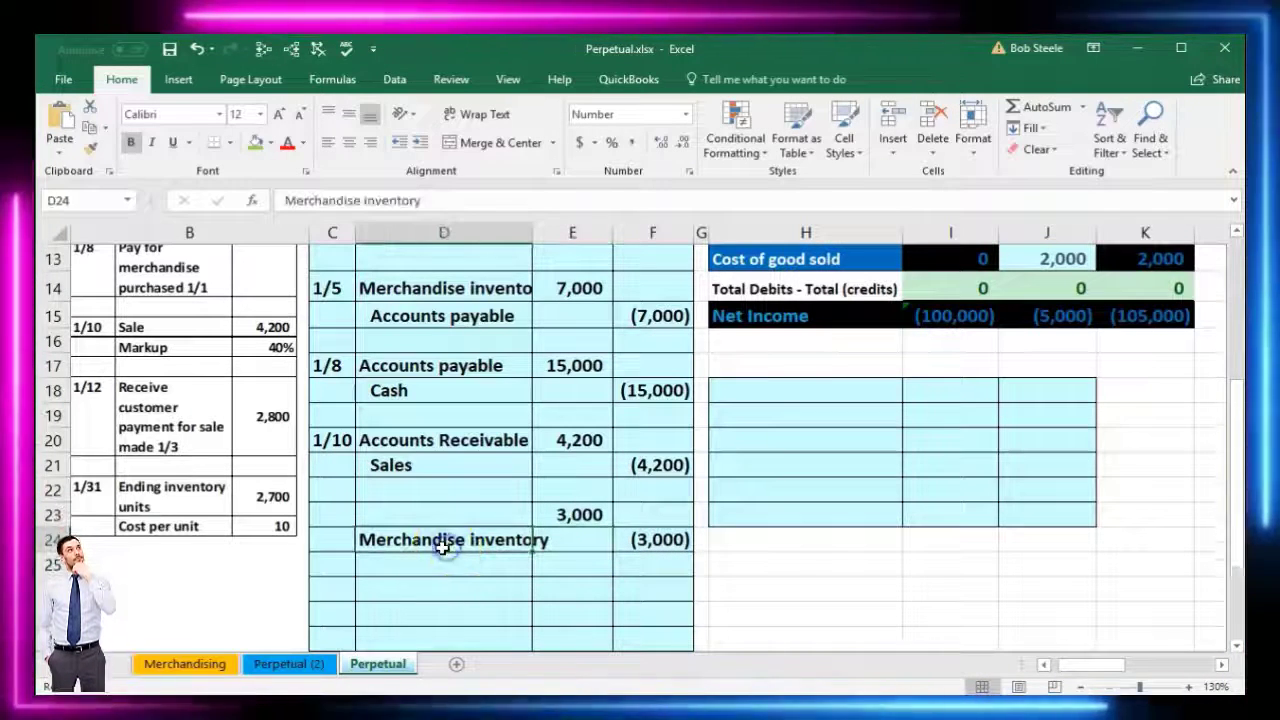
{"action": "left_click", "coordinate": [116, 84]}
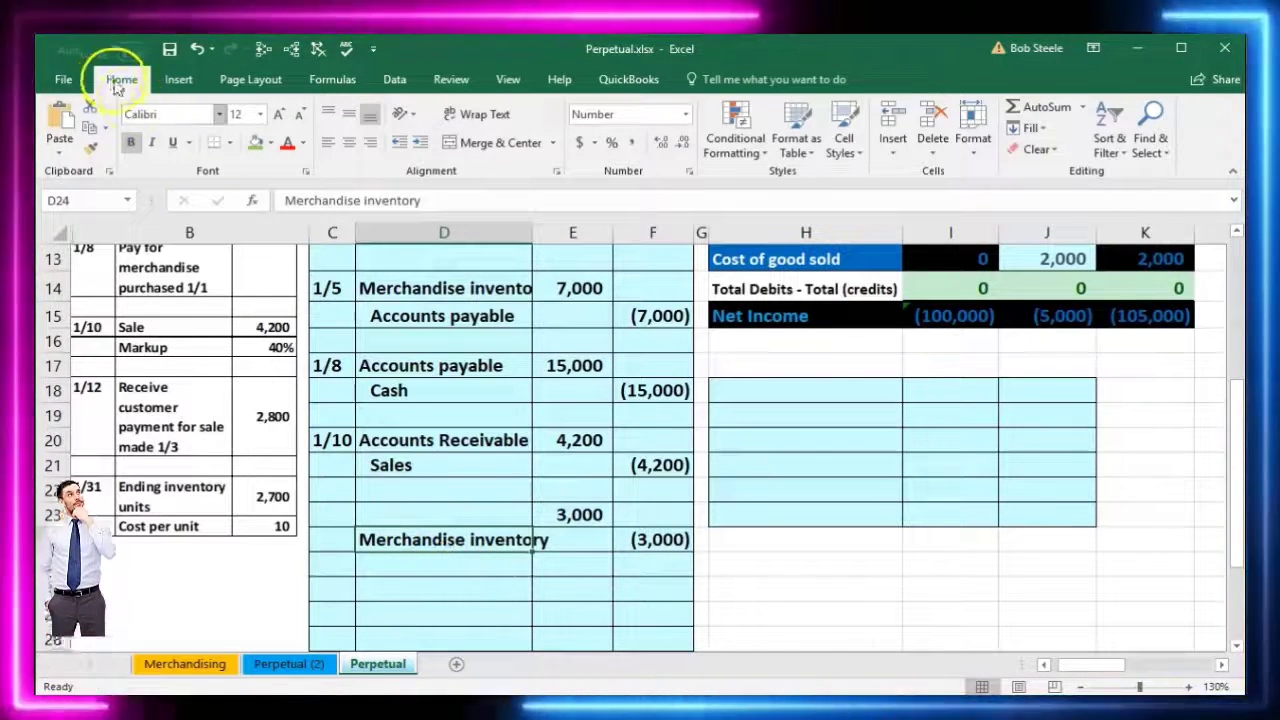
{"action": "left_click", "coordinate": [415, 143]}
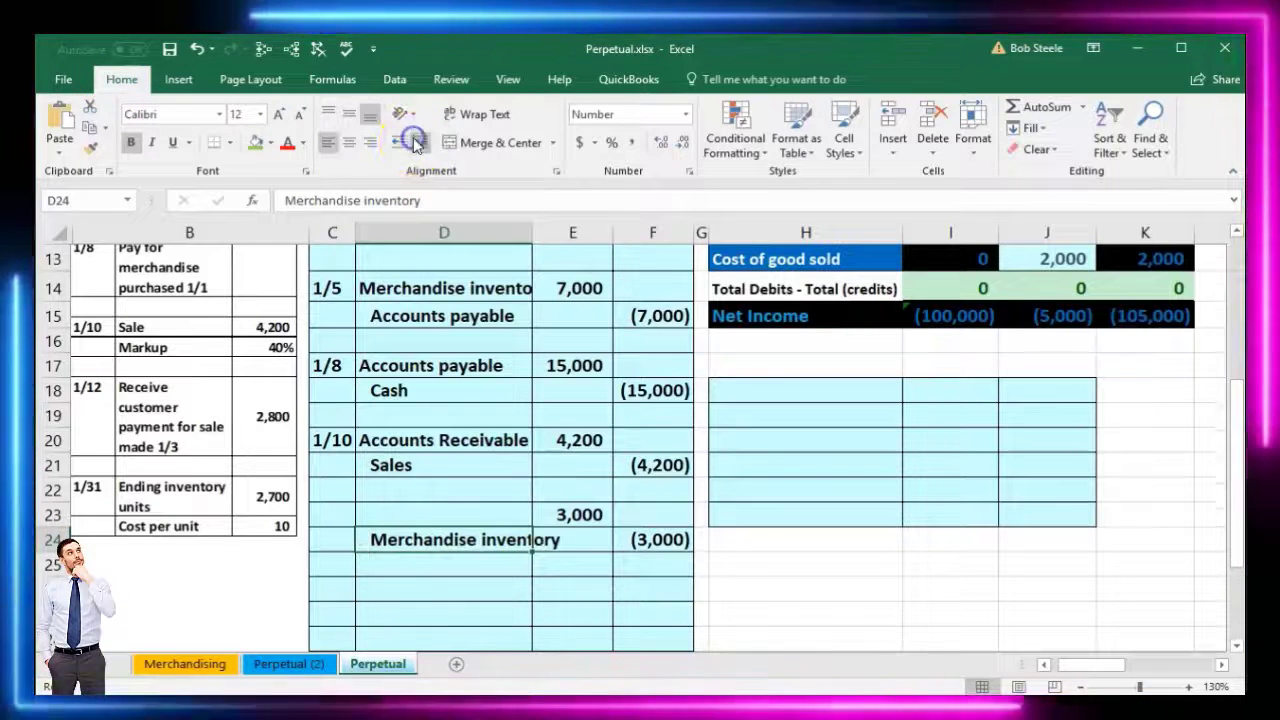
{"action": "left_click", "coordinate": [451, 518]}
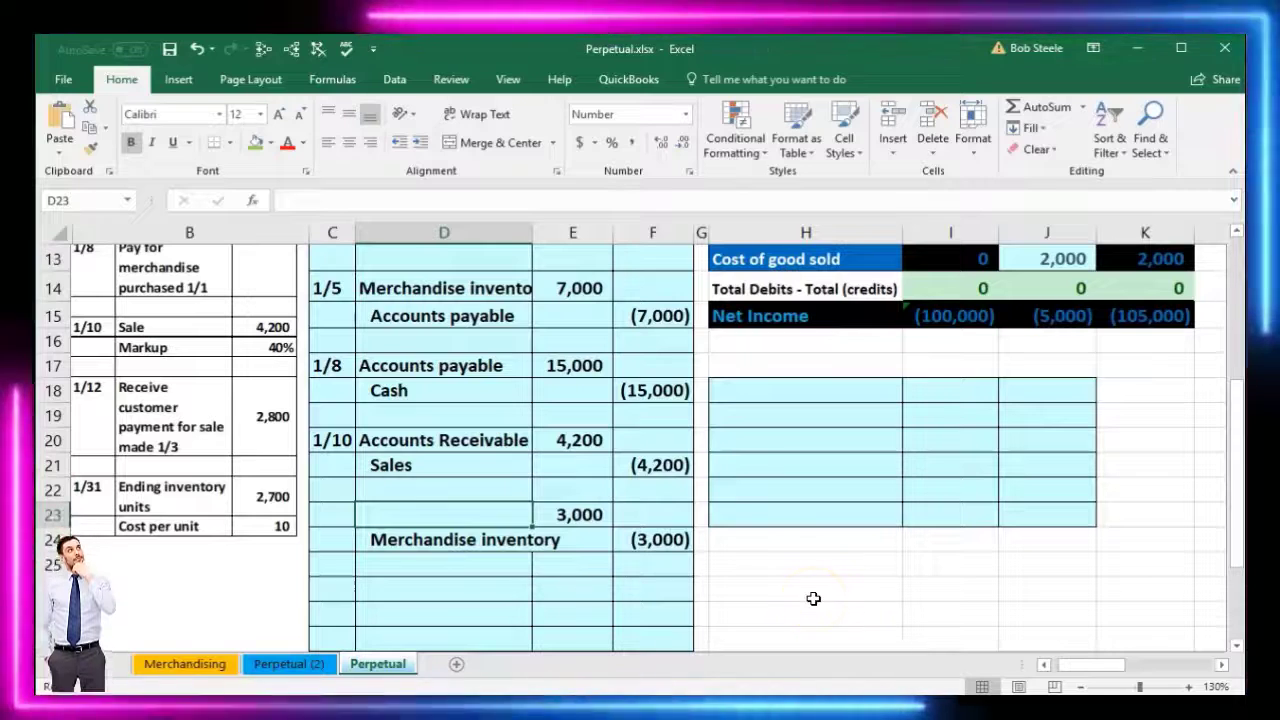
{"action": "scroll", "coordinate": [815, 599], "scroll_direction": "up", "scroll_amount": 1}
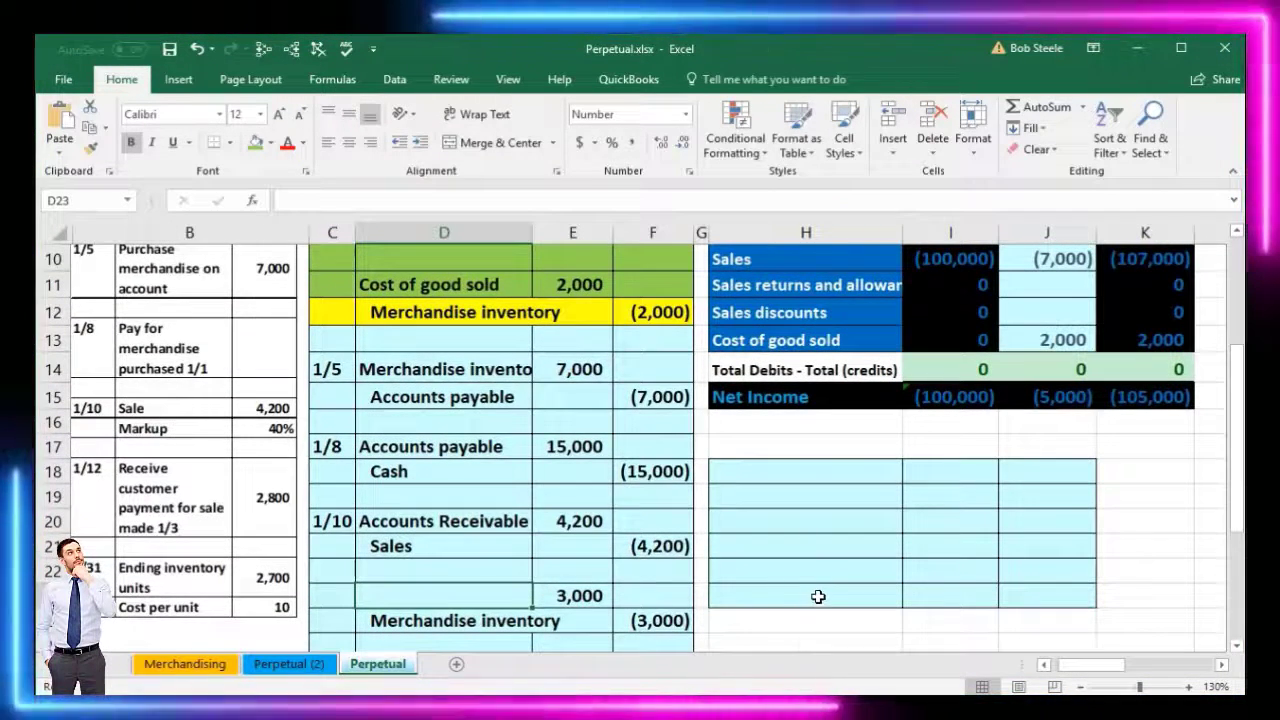
Step: Paste the Cost of good sold name from H13 as a value into D23
{"action": "left_click", "coordinate": [800, 341]}
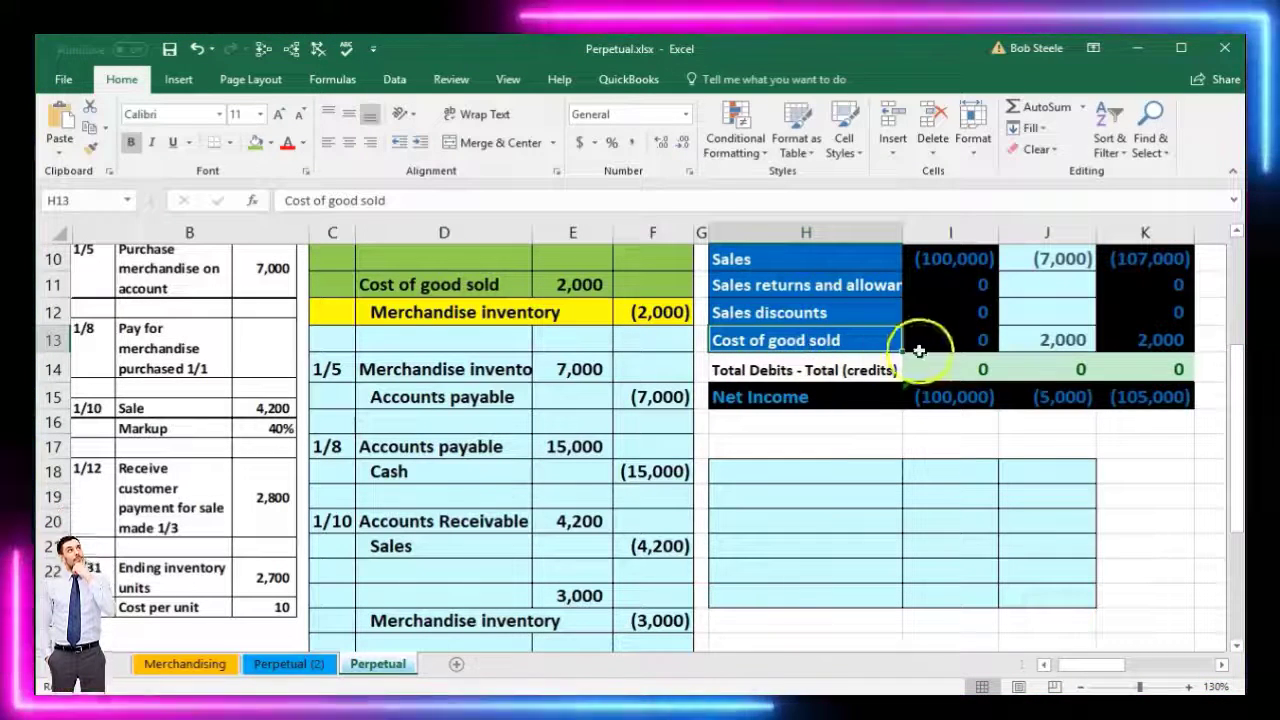
{"action": "left_click", "coordinate": [1144, 342]}
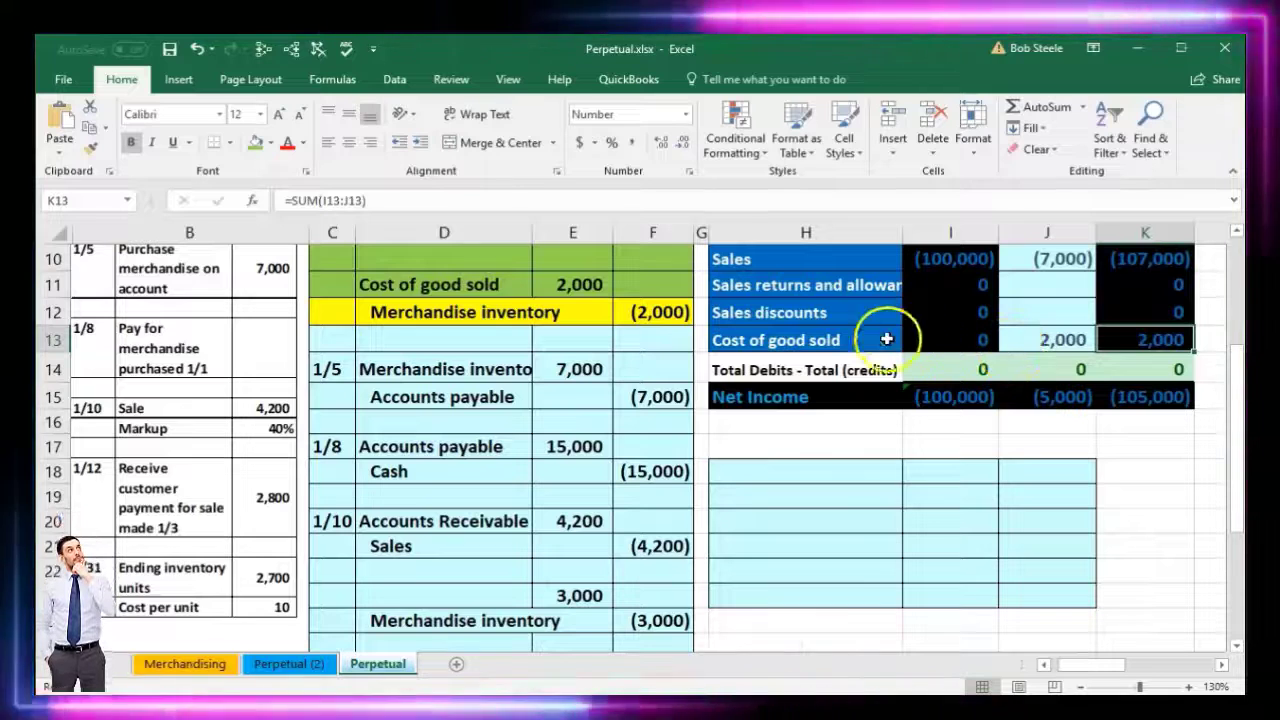
{"action": "left_click", "coordinate": [838, 340]}
{"action": "right_click", "coordinate": [843, 343]}
{"action": "left_click", "coordinate": [855, 373]}
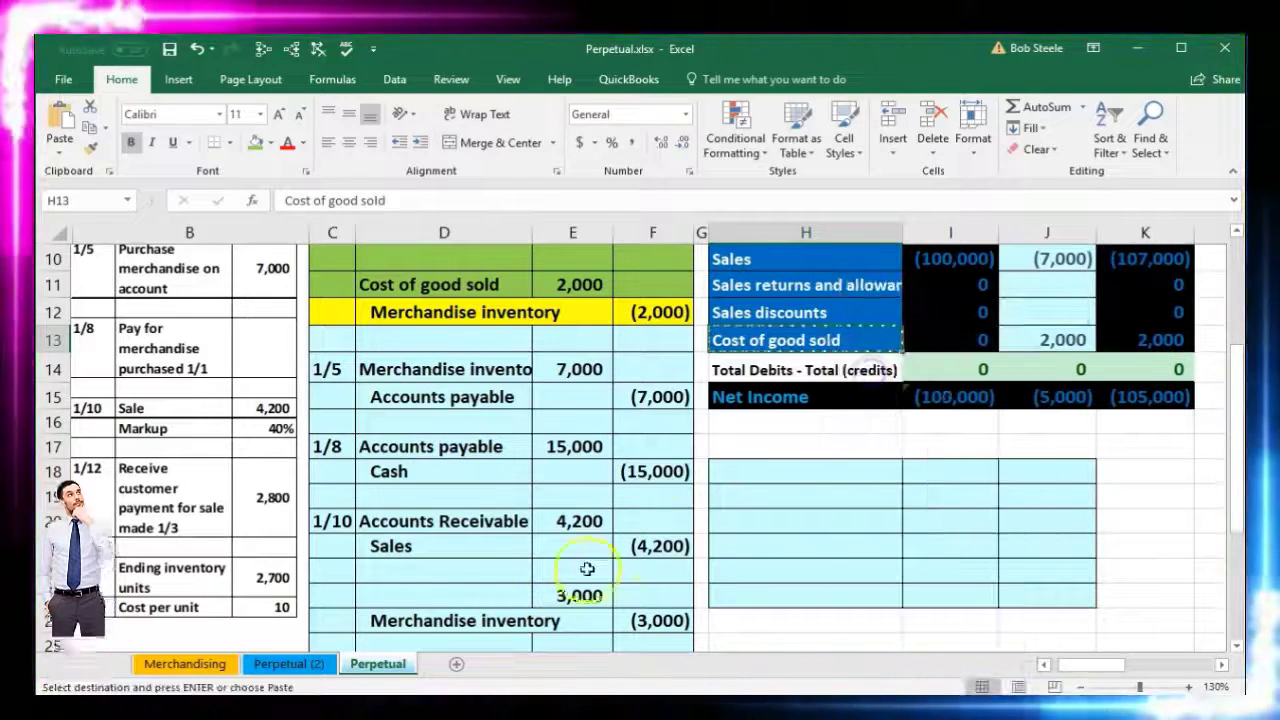
{"action": "left_click", "coordinate": [450, 599]}
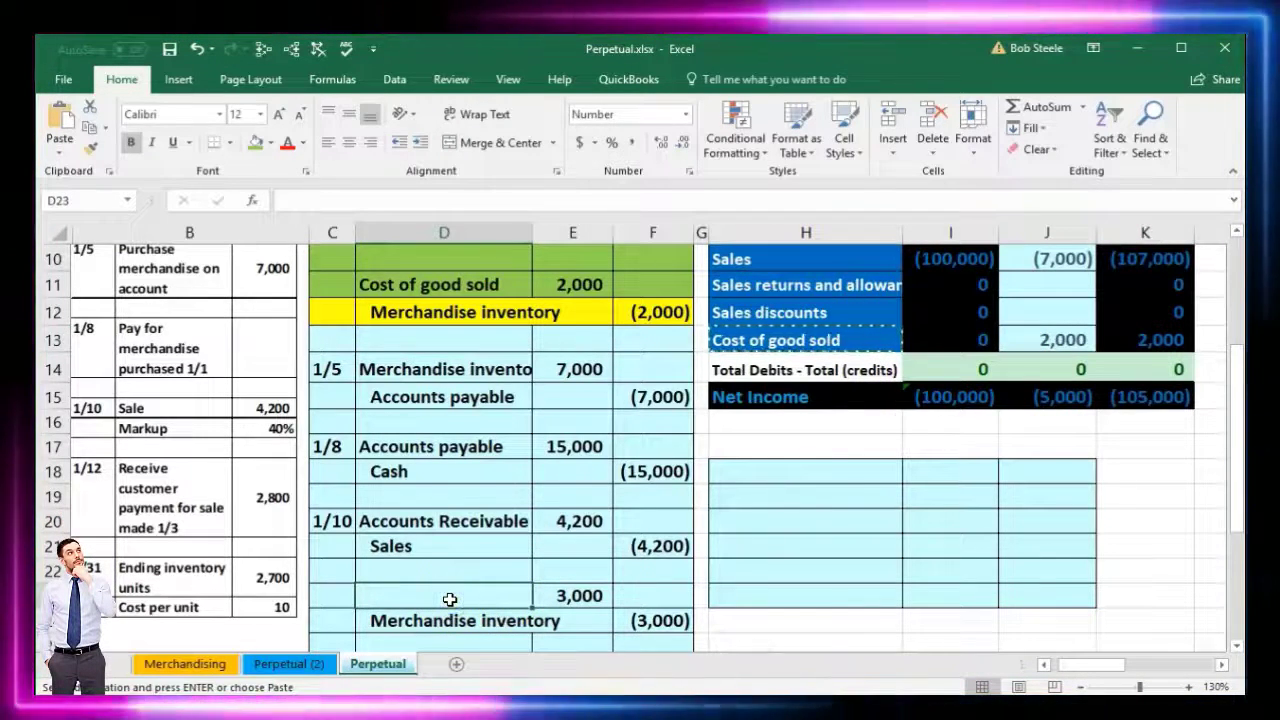
{"action": "right_click", "coordinate": [450, 600]}
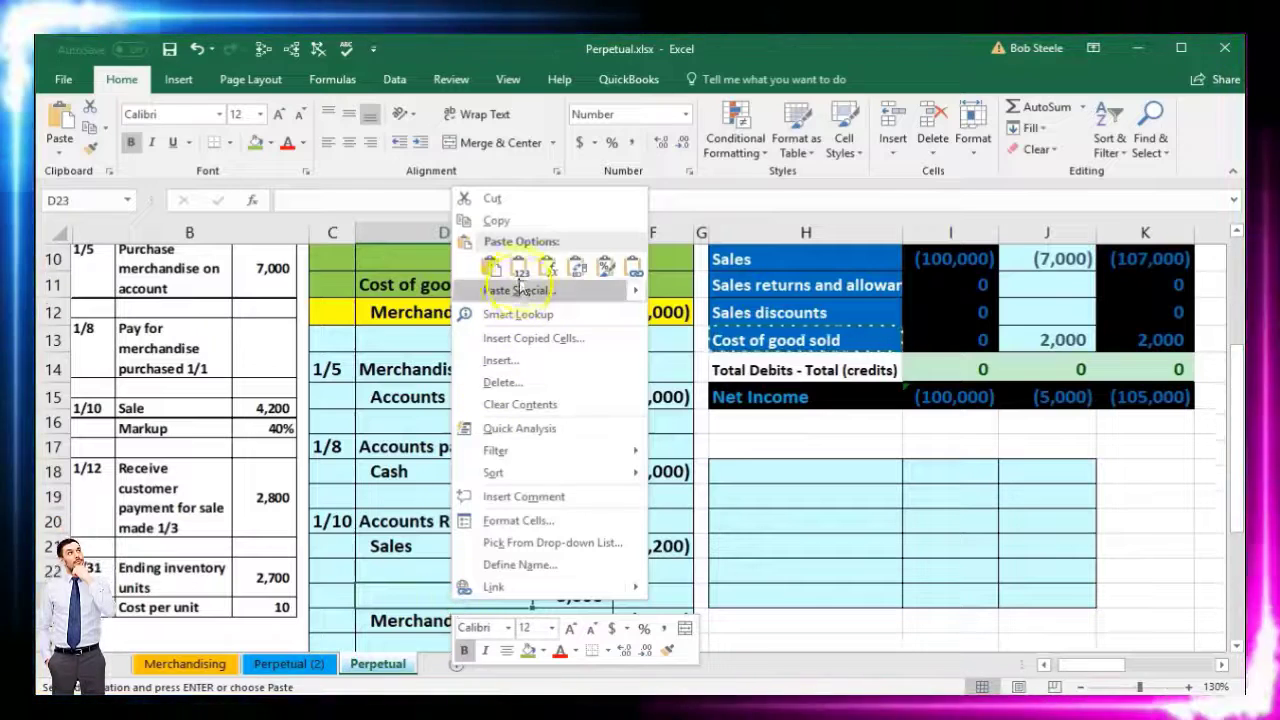
{"action": "left_click", "coordinate": [520, 268]}
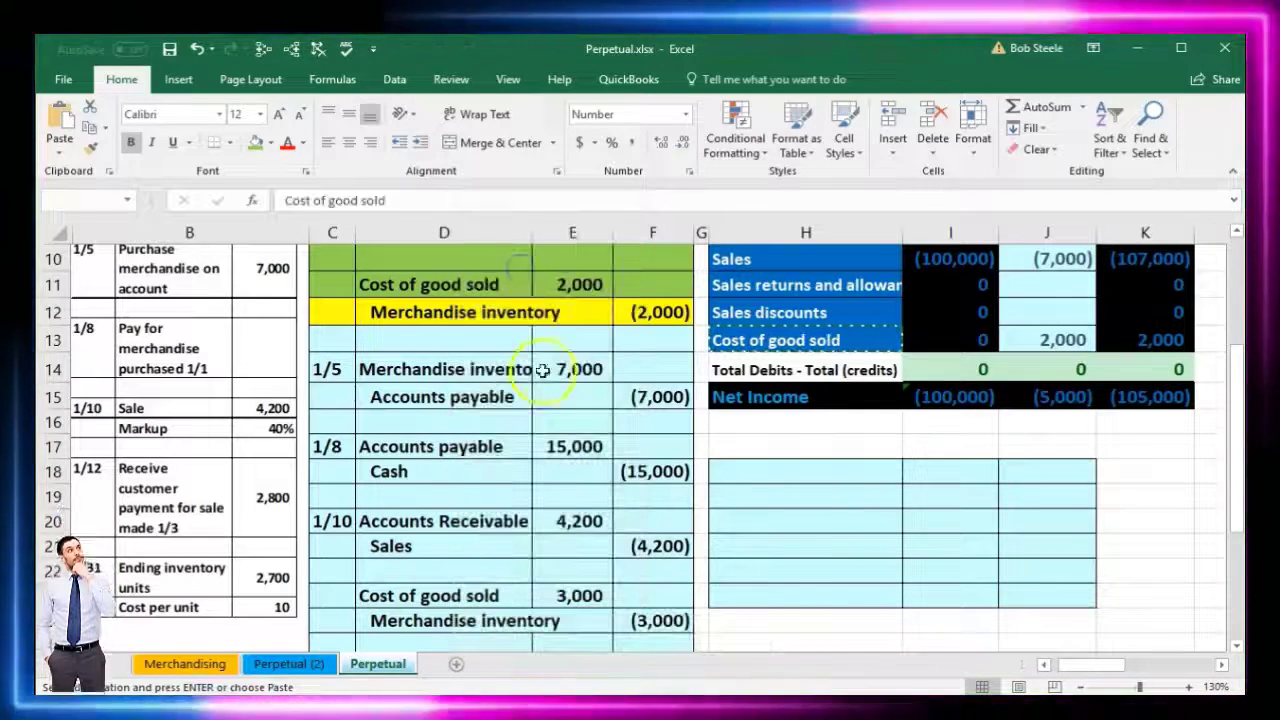
{"action": "scroll", "coordinate": [560, 410], "scroll_direction": "down", "scroll_amount": 1}
{"action": "left_click_drag", "start_coordinate": [340, 517], "coordinate": [590, 516]}
{"action": "scroll", "coordinate": [797, 520], "scroll_direction": "up", "scroll_amount": 1}
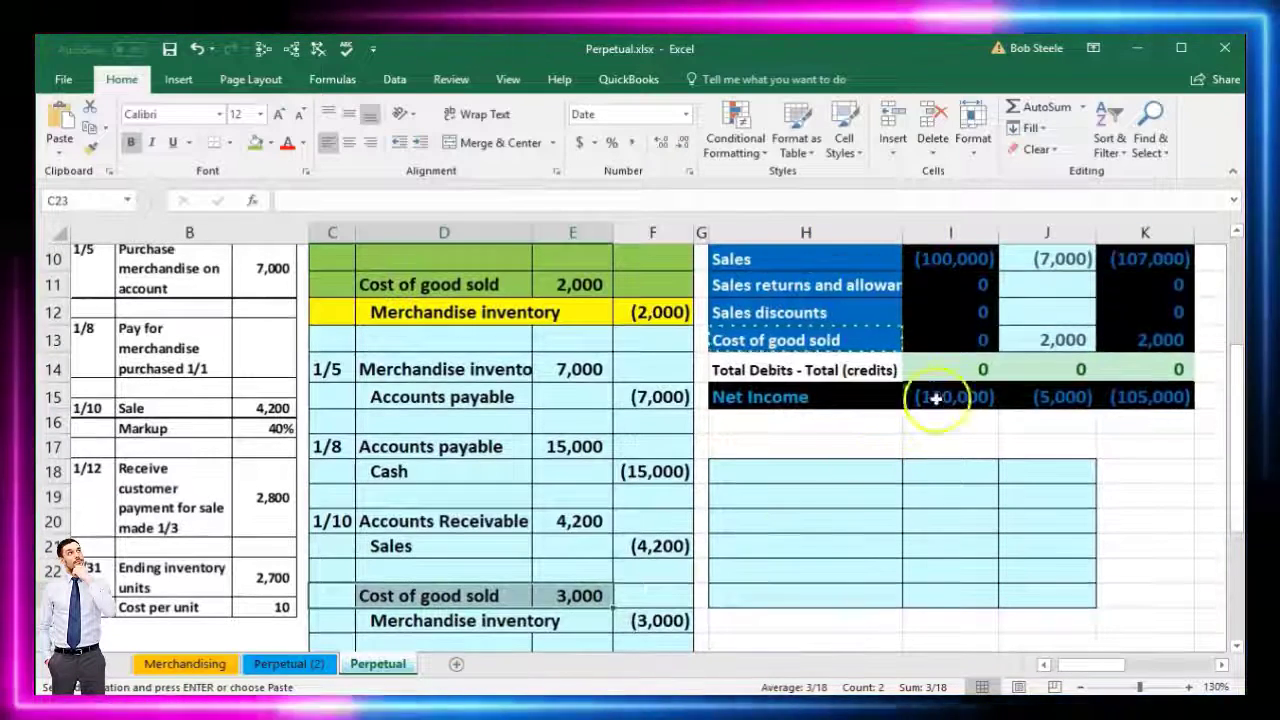
{"action": "left_click", "coordinate": [1041, 339]}
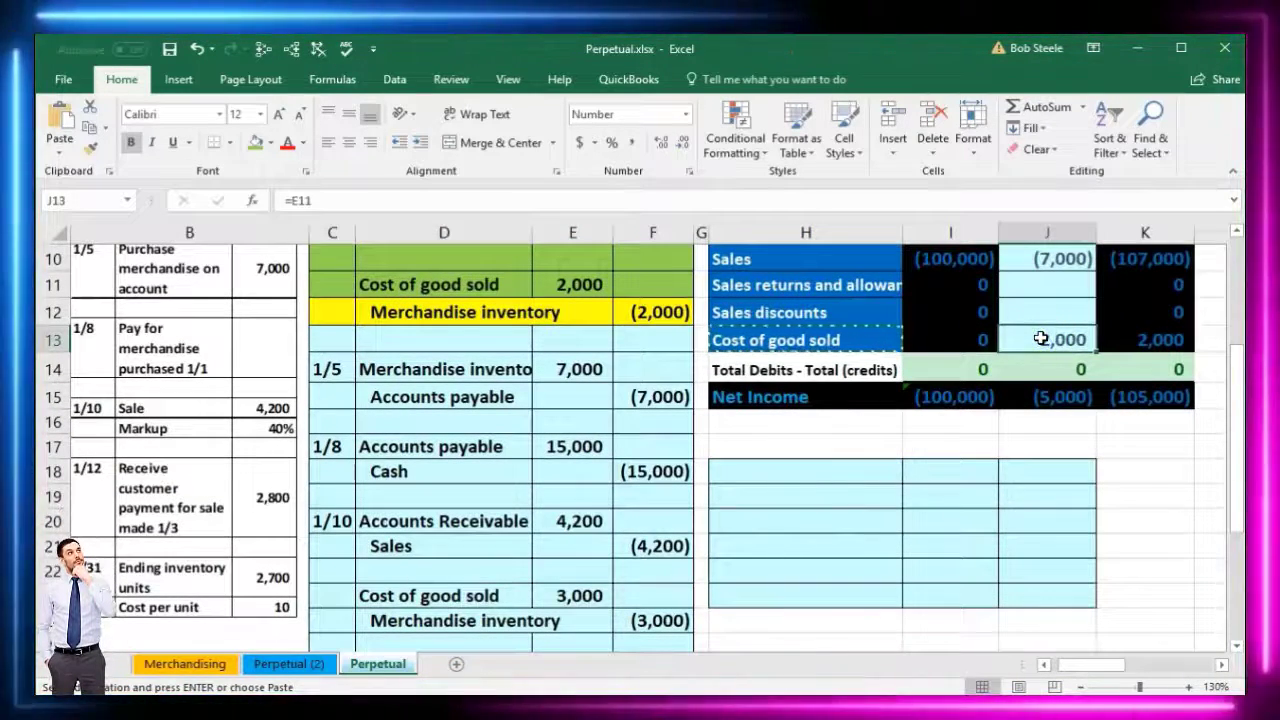
Step: Change J13 to =E11+E23 so Cost of good sold entries reach 5,000
{"action": "double_click", "coordinate": [1041, 339]}
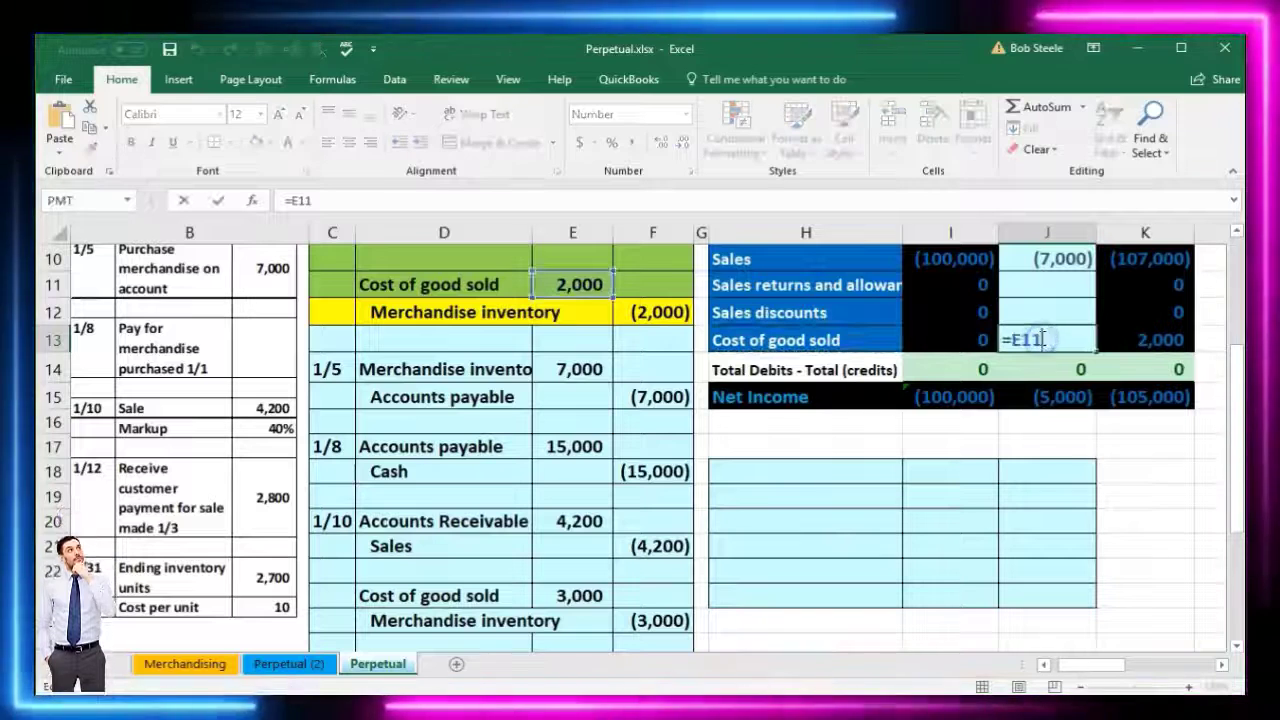
{"action": "left_click", "coordinate": [1060, 339]}
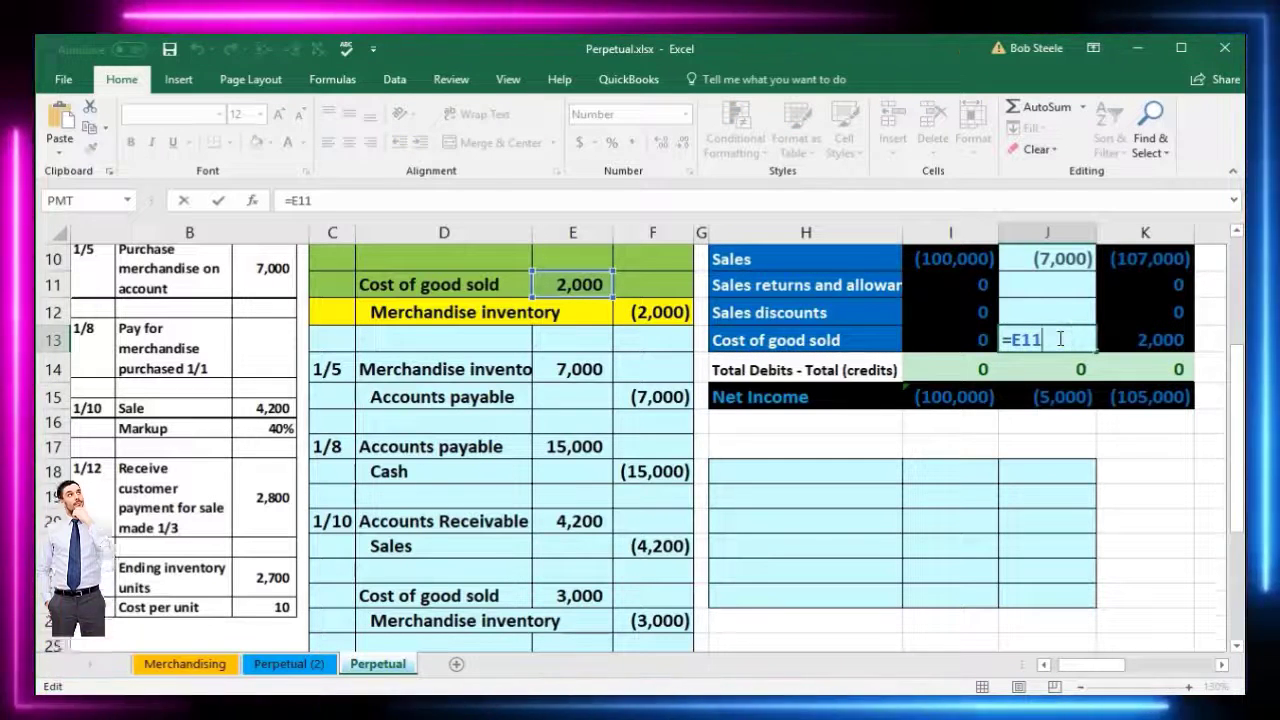
{"action": "type", "text": "+"}
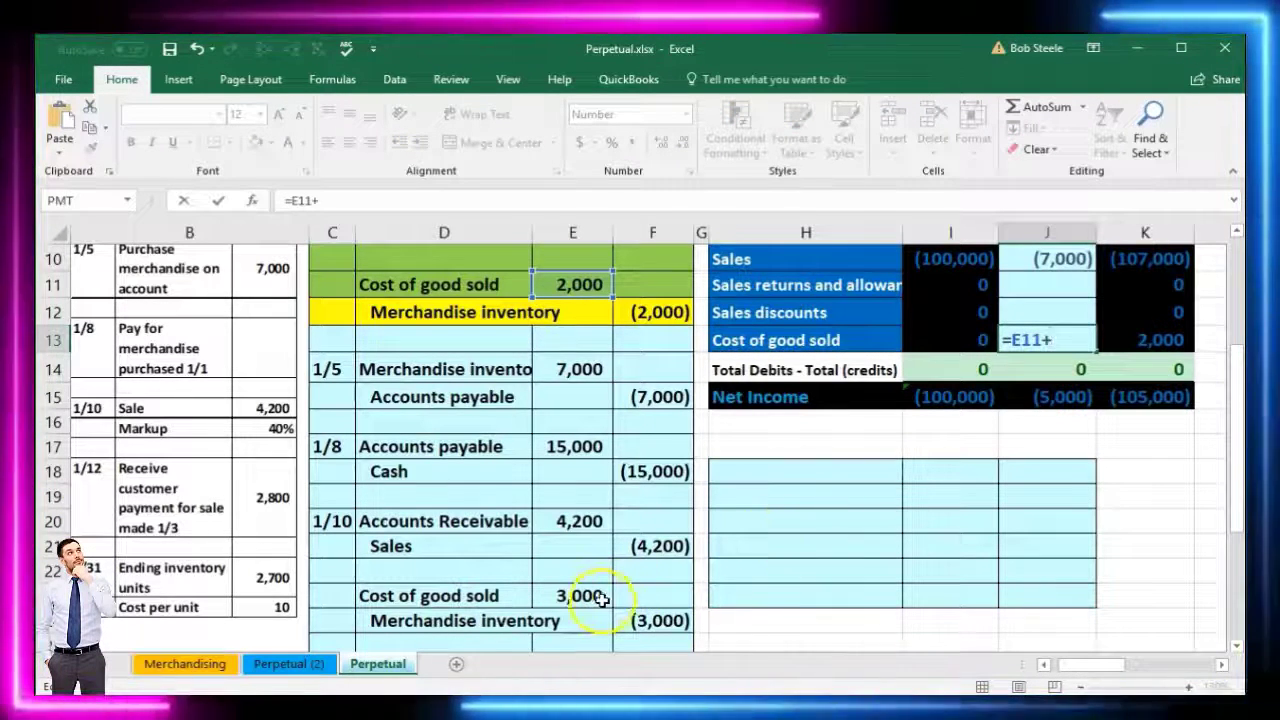
{"action": "left_click", "coordinate": [588, 595]}
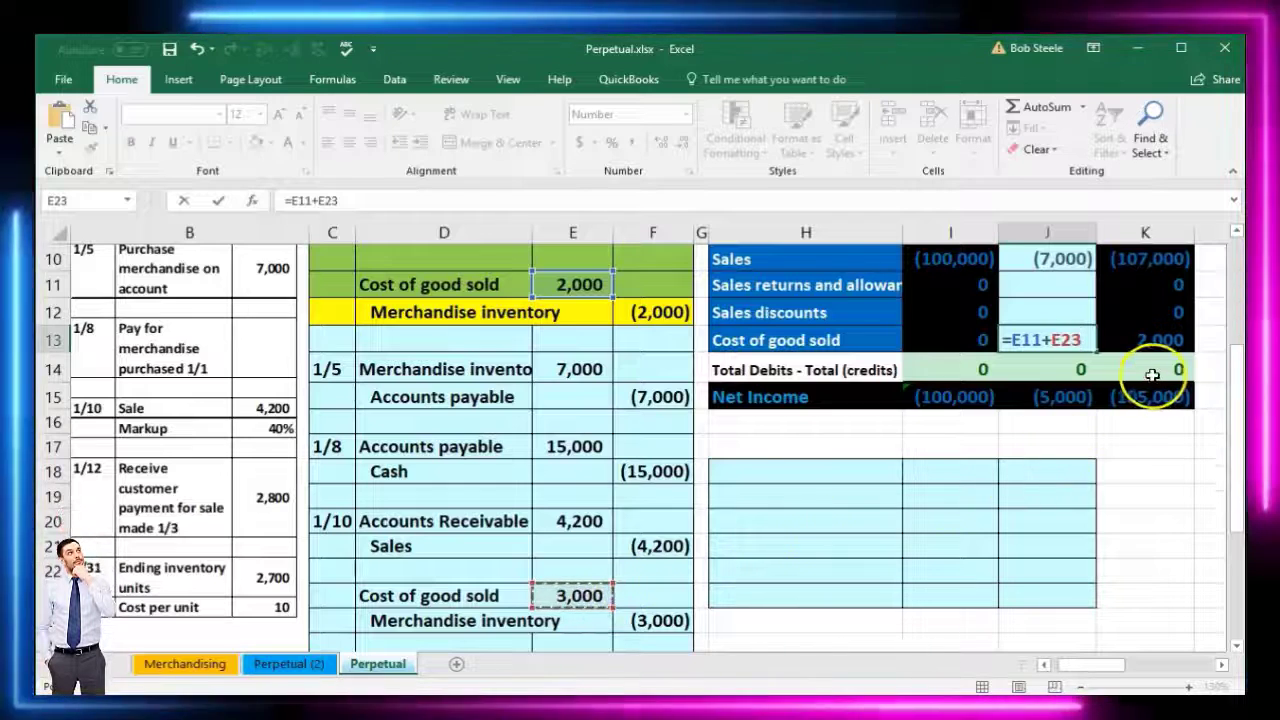
{"action": "key", "text": "Return"}
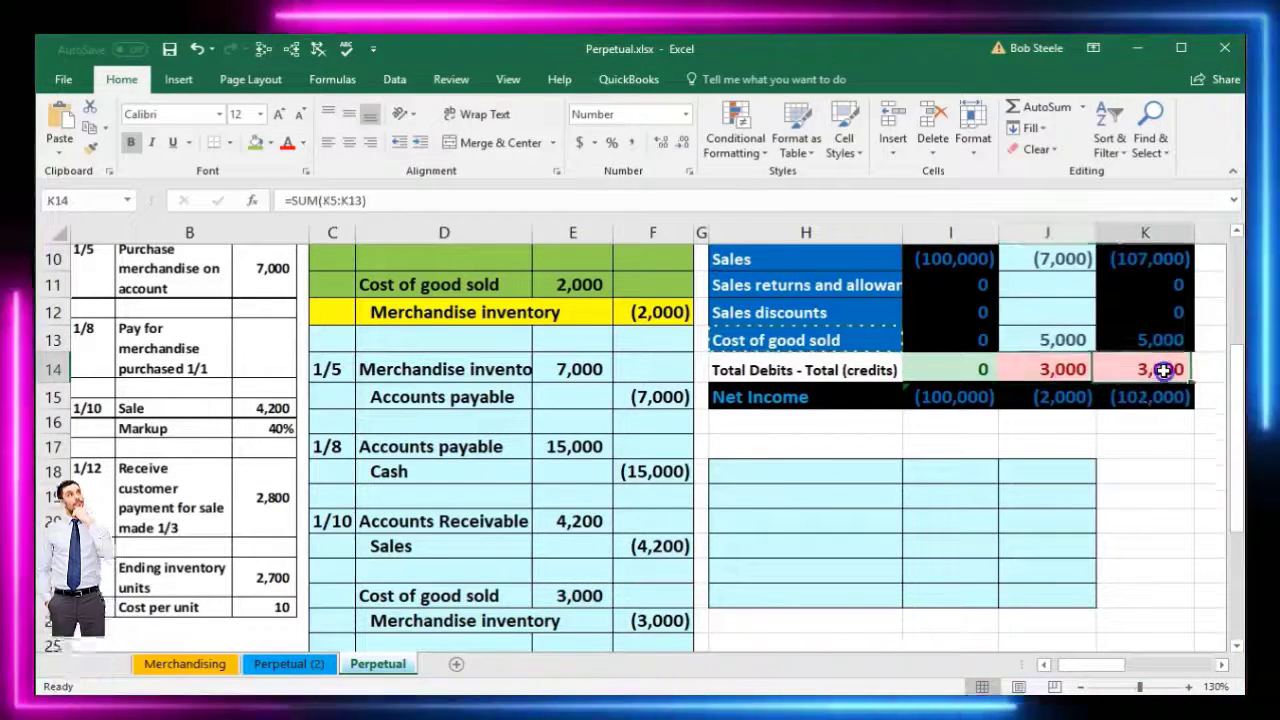
{"action": "left_click", "coordinate": [1160, 397]}
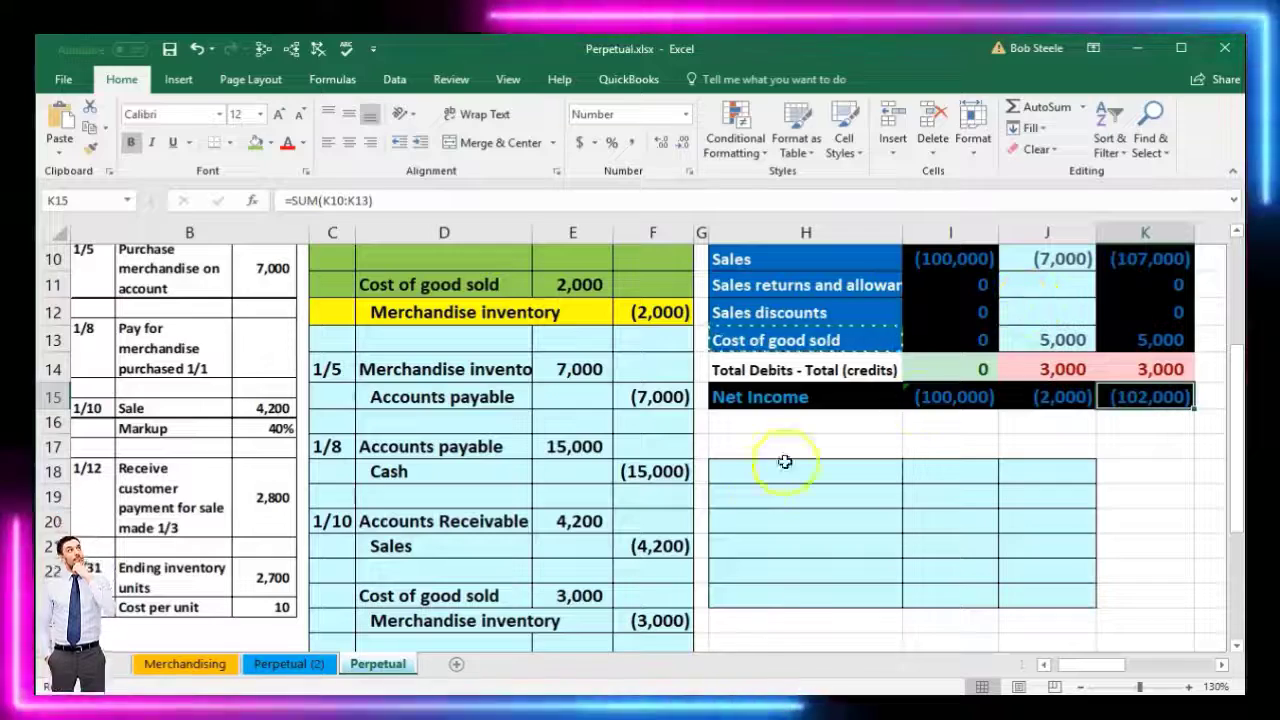
Step: Add F24 to the Merchandise inventory entries formula in J7, balancing the totals at 0
{"action": "left_click_drag", "start_coordinate": [478, 621], "coordinate": [642, 615]}
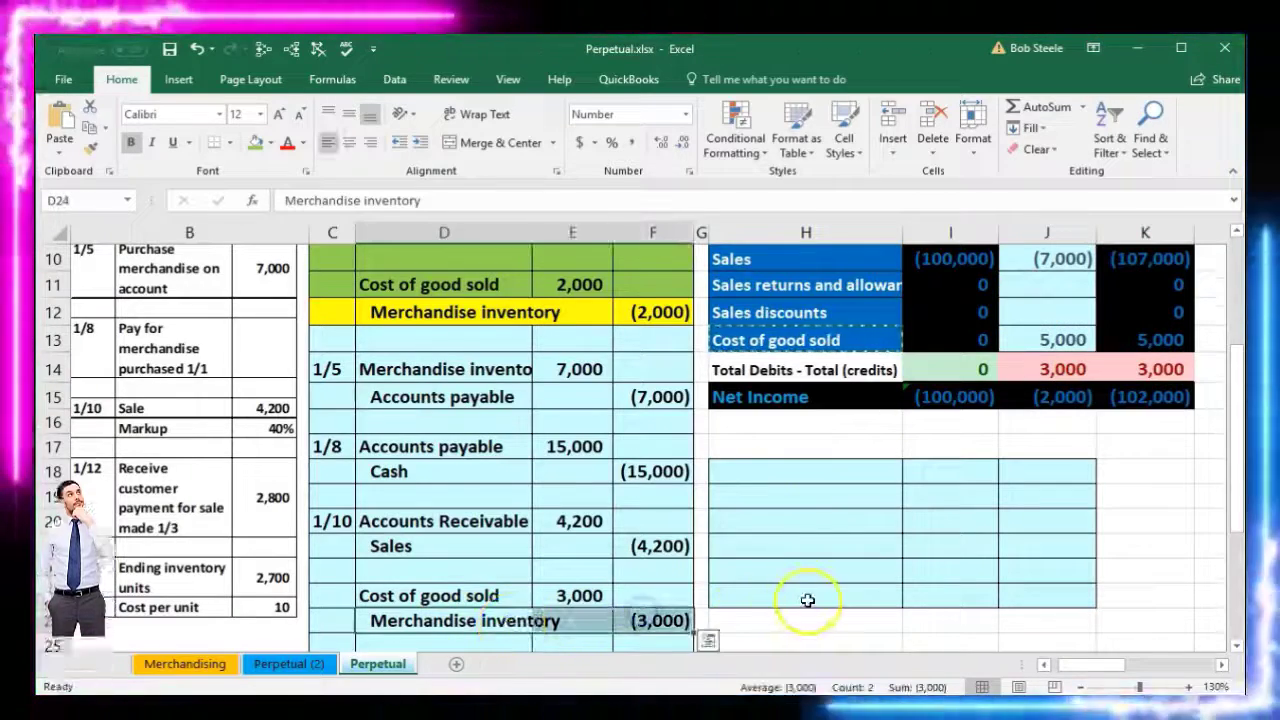
{"action": "scroll", "coordinate": [806, 600], "scroll_direction": "up", "scroll_amount": 3}
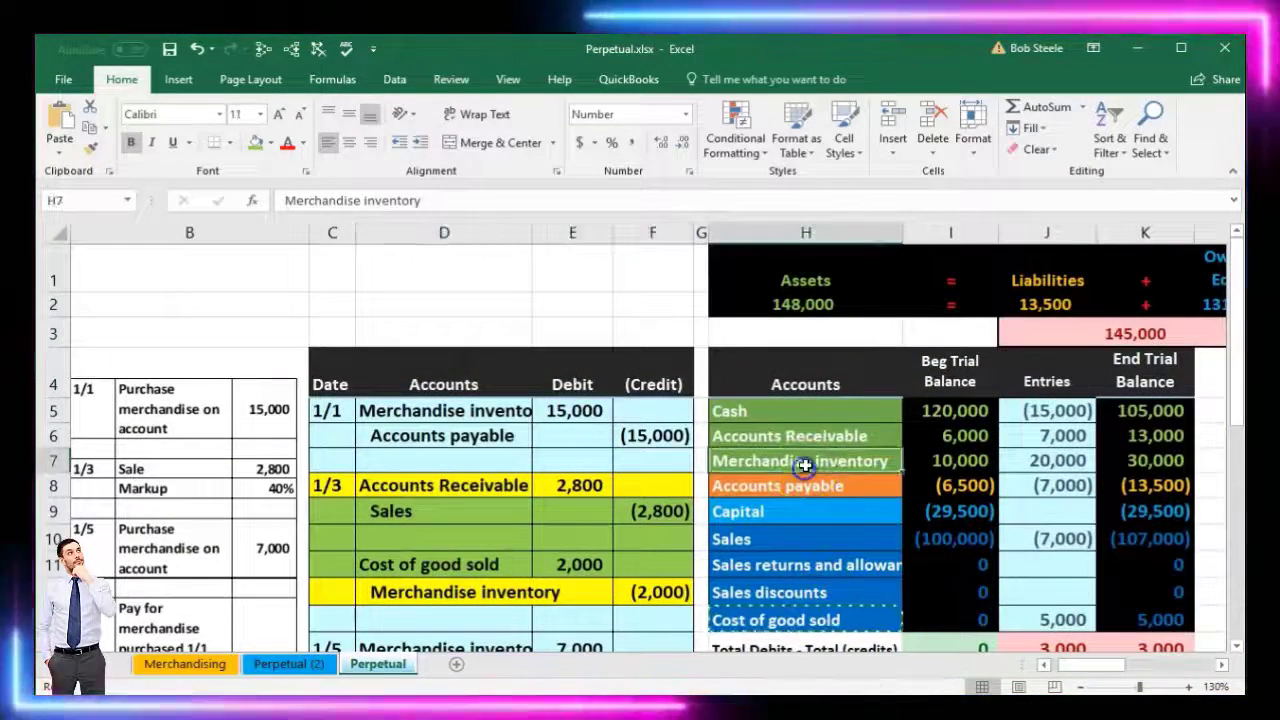
{"action": "left_click", "coordinate": [1044, 460]}
{"action": "double_click", "coordinate": [1044, 460]}
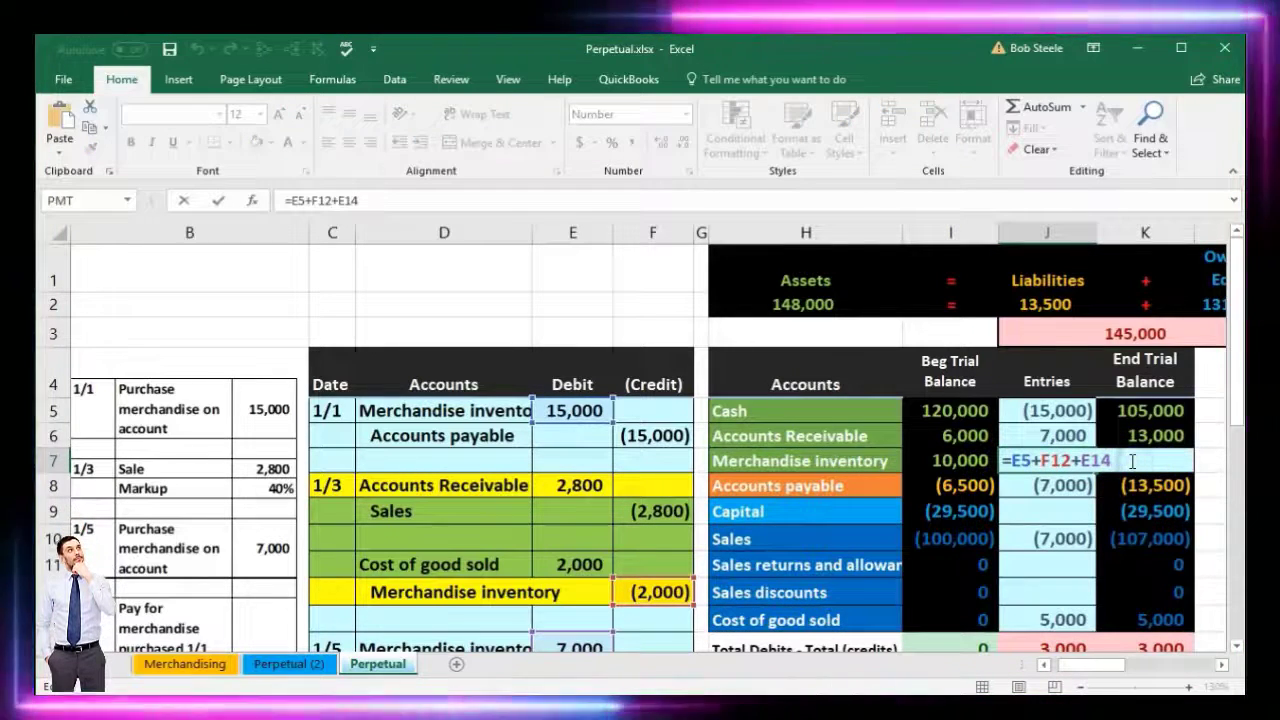
{"action": "type", "text": "+"}
{"action": "scroll", "coordinate": [729, 434], "scroll_direction": "down", "scroll_amount": 4}
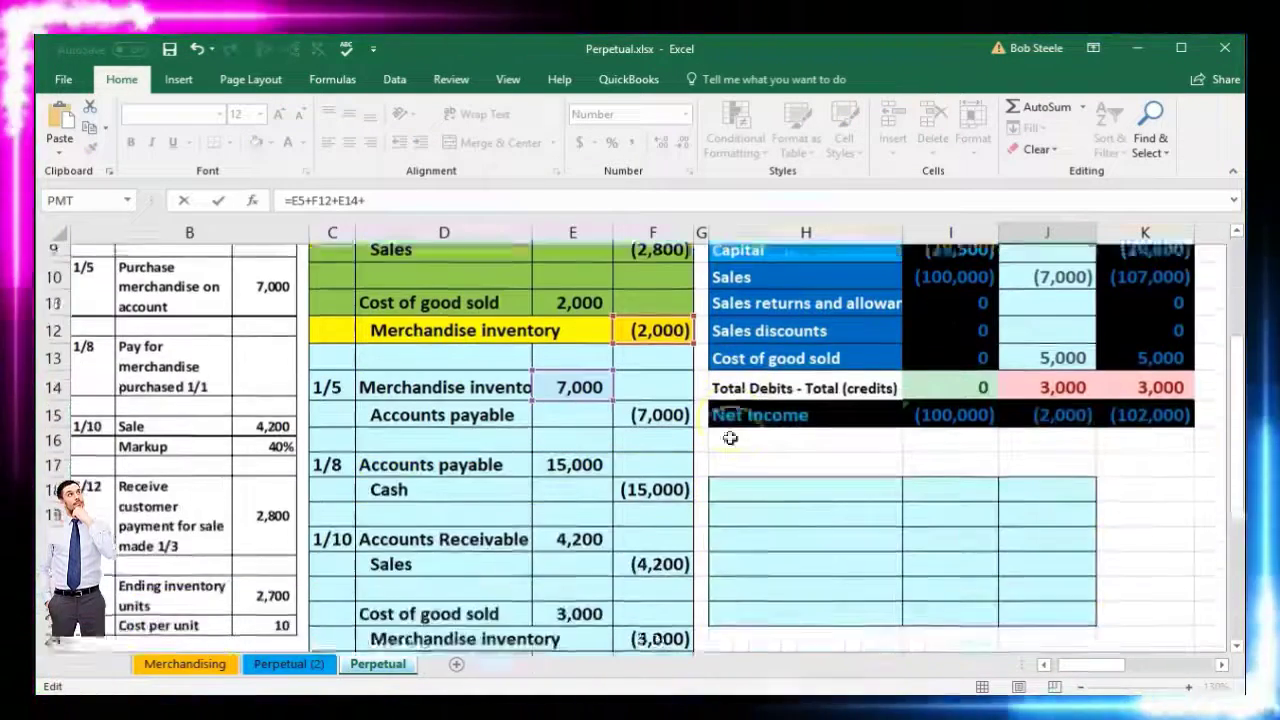
{"action": "left_click", "coordinate": [670, 537]}
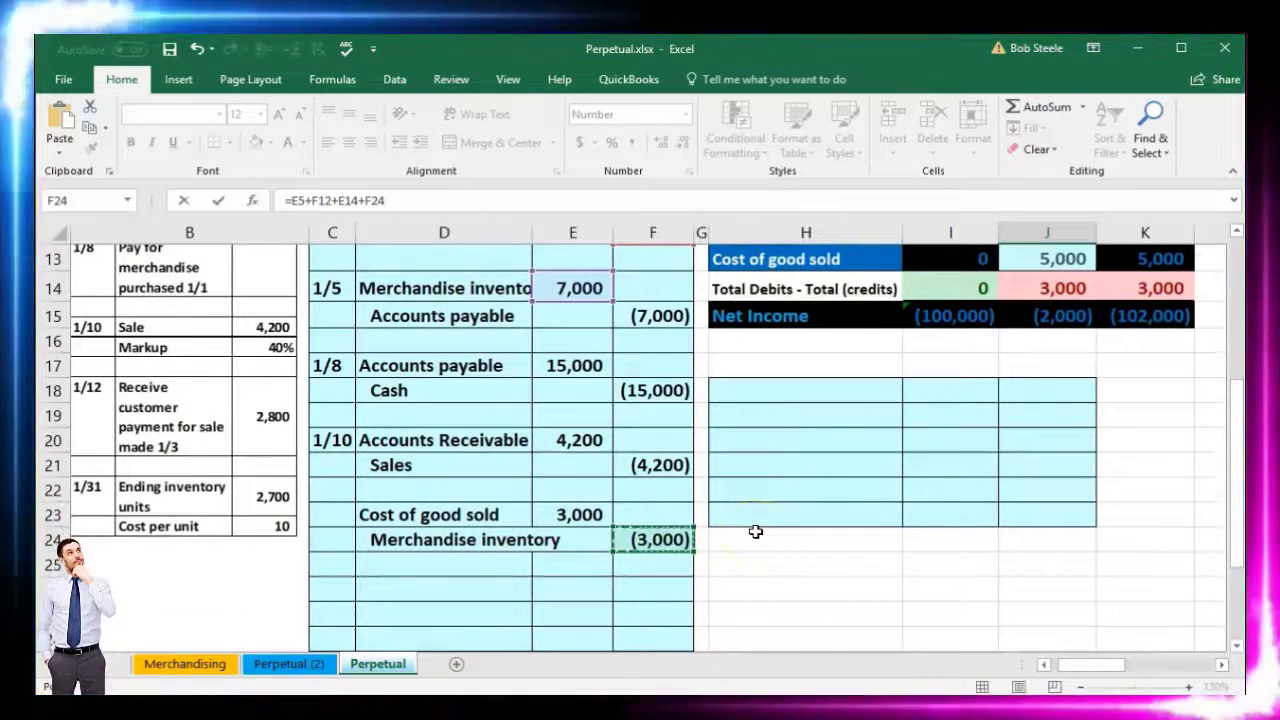
{"action": "key", "text": "Return"}
{"action": "scroll", "coordinate": [760, 525], "scroll_direction": "up", "scroll_amount": 1}
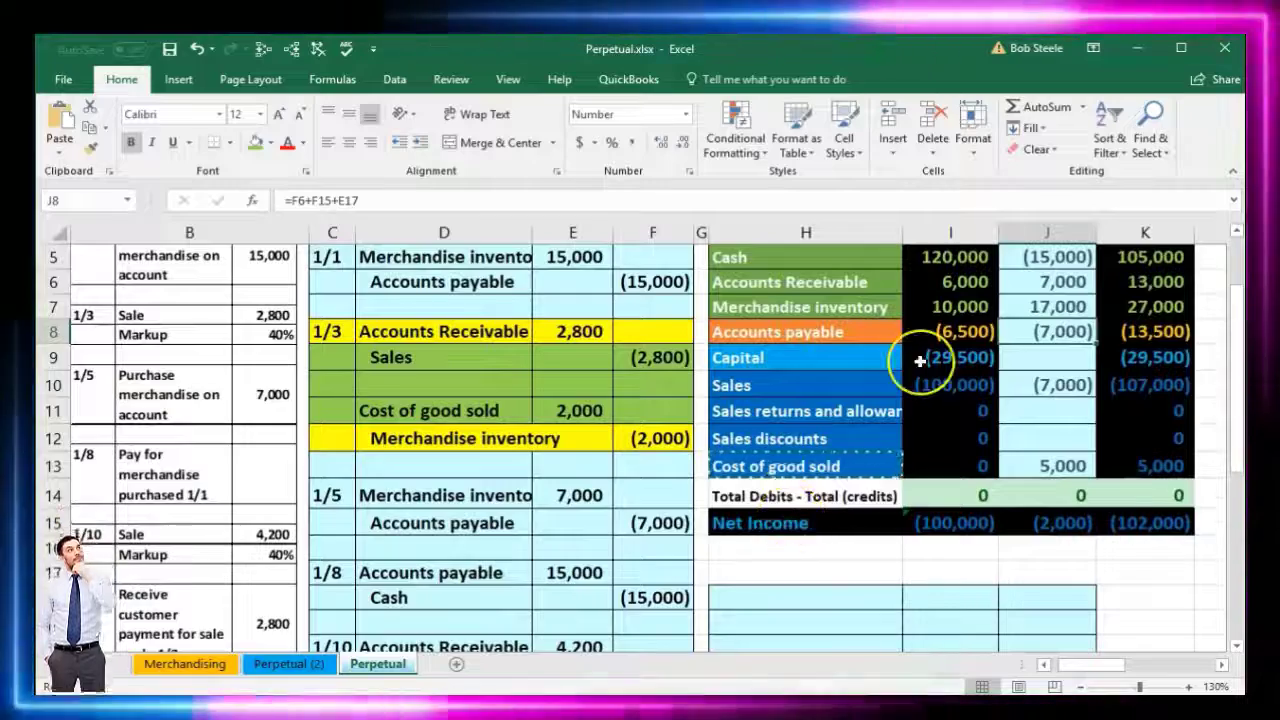
{"action": "scroll", "coordinate": [914, 360], "scroll_direction": "up", "scroll_amount": 1}
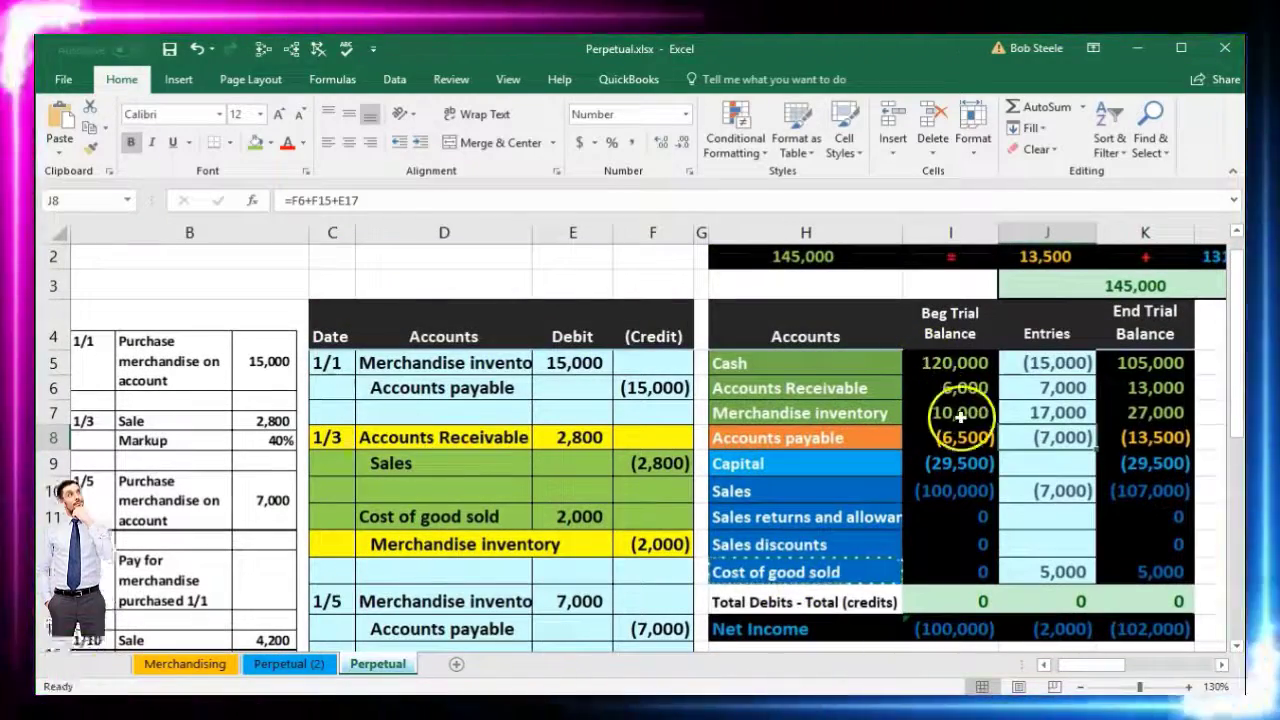
{"action": "scroll", "coordinate": [955, 415], "scroll_direction": "down", "scroll_amount": 2}
{"action": "scroll", "coordinate": [970, 449], "scroll_direction": "down", "scroll_amount": 1}
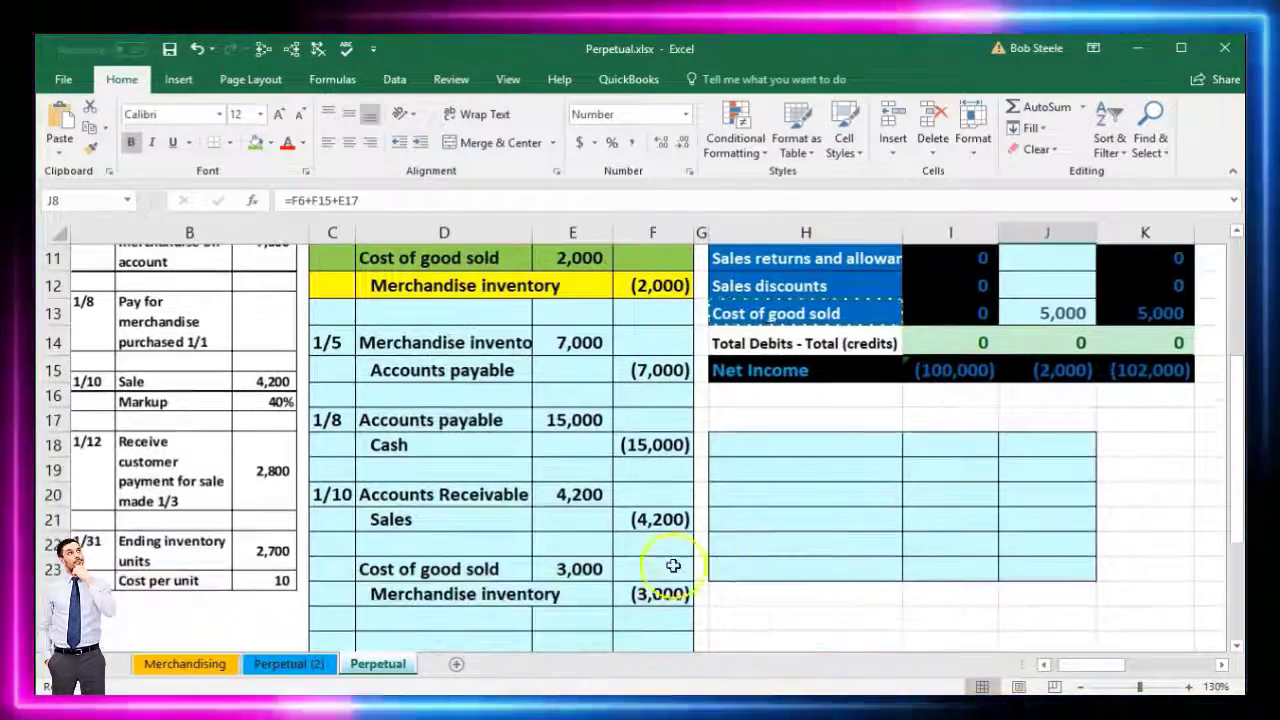
Step: Fill the Sales through Cost of good sold rows, D21:F23, green
{"action": "left_click", "coordinate": [501, 529]}
{"action": "left_click_drag", "start_coordinate": [501, 529], "coordinate": [634, 559]}
{"action": "right_click", "coordinate": [634, 559]}
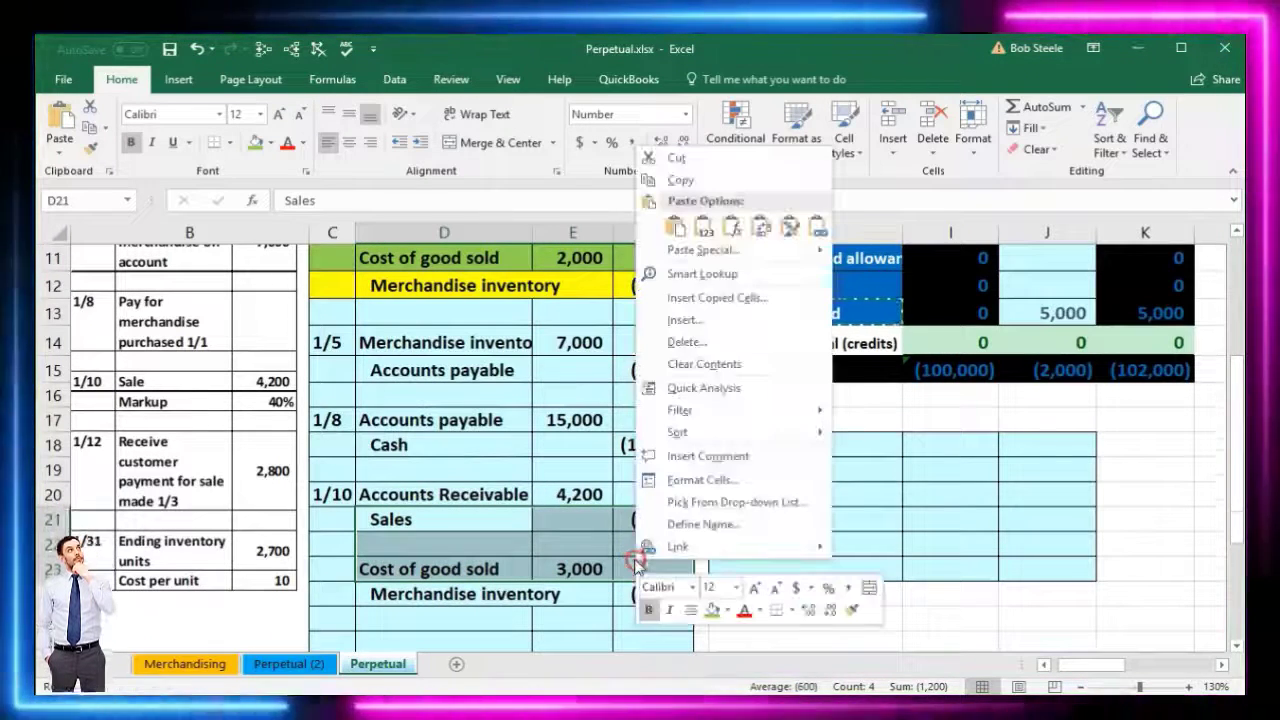
{"action": "left_click", "coordinate": [706, 610]}
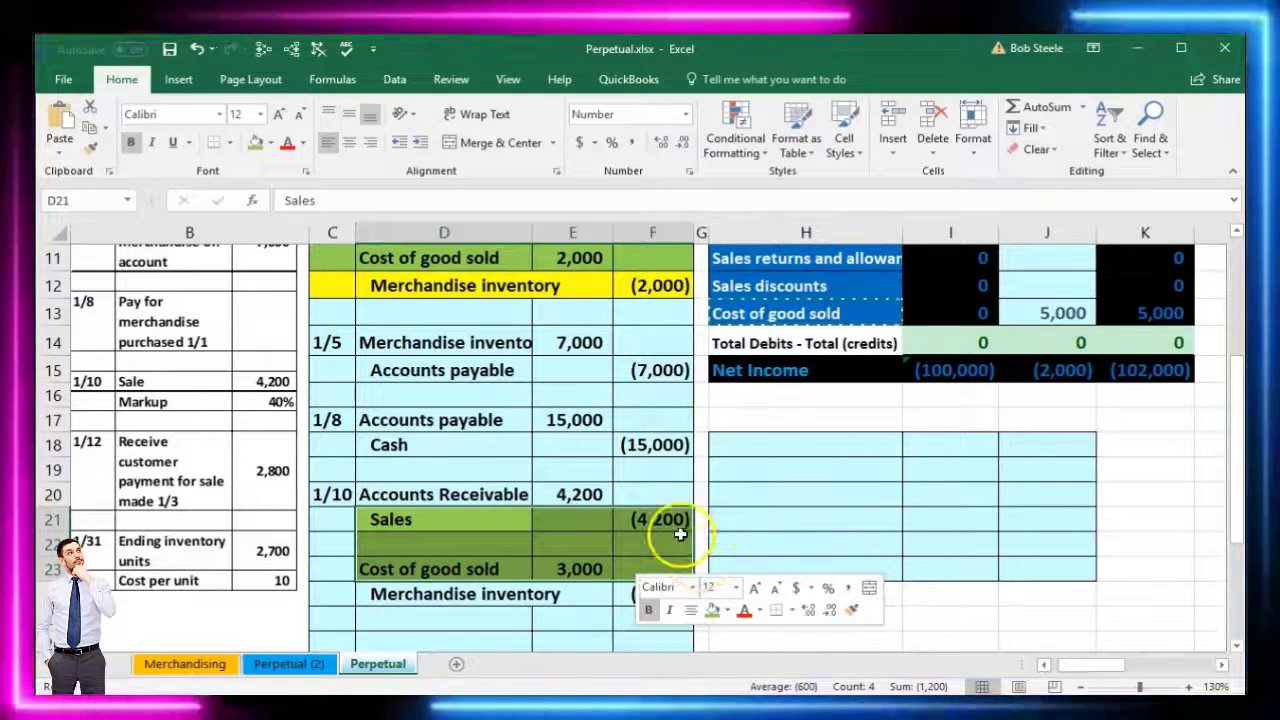
{"action": "left_click", "coordinate": [590, 568]}
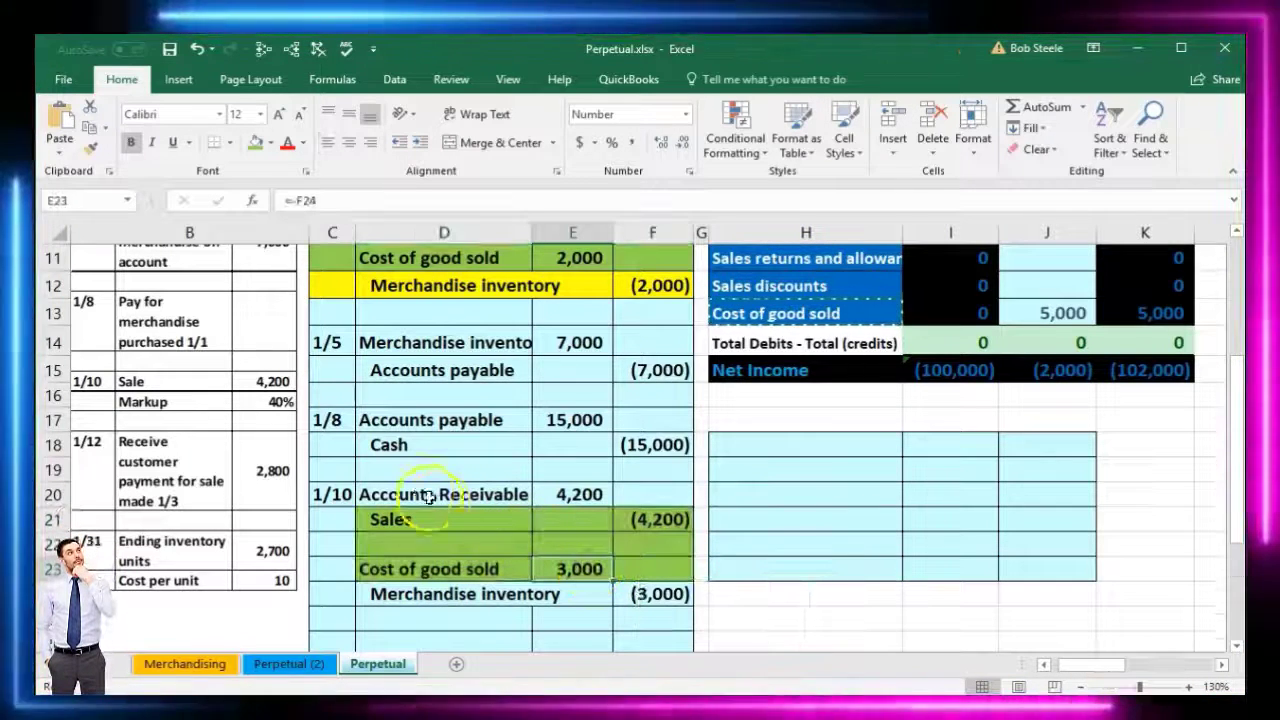
Step: Fill the Accounts Receivable row D20:F20 and Merchandise inventory row D24:F24 yellow
{"action": "left_click_drag", "start_coordinate": [420, 490], "coordinate": [630, 494]}
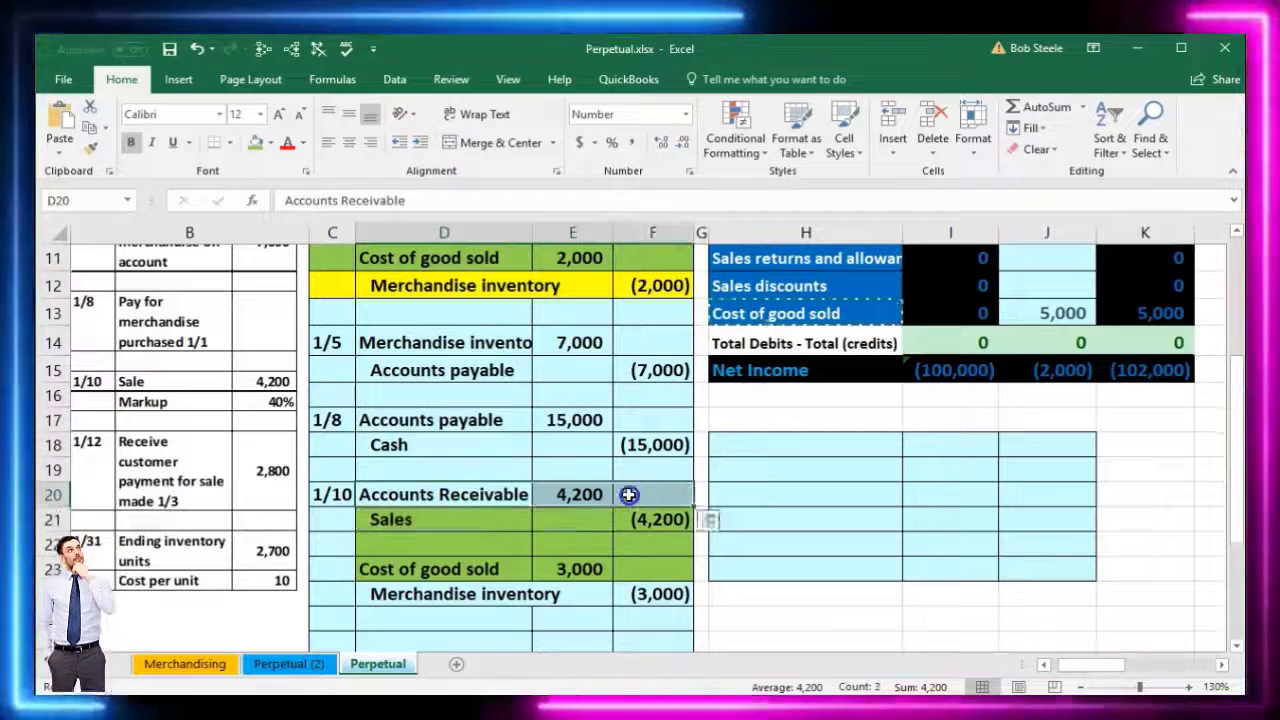
{"action": "left_click_drag", "start_coordinate": [447, 595], "coordinate": [640, 588], "text": "ctrl"}
{"action": "right_click", "coordinate": [640, 590]}
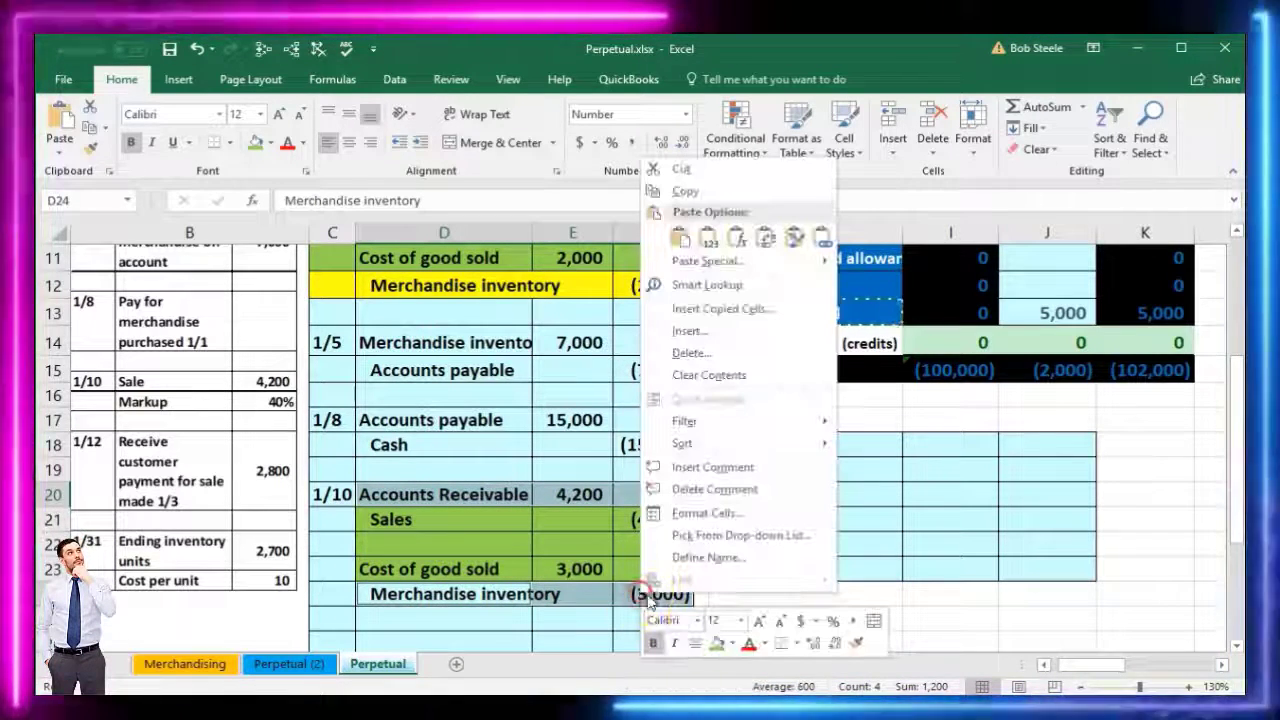
{"action": "left_click", "coordinate": [733, 645]}
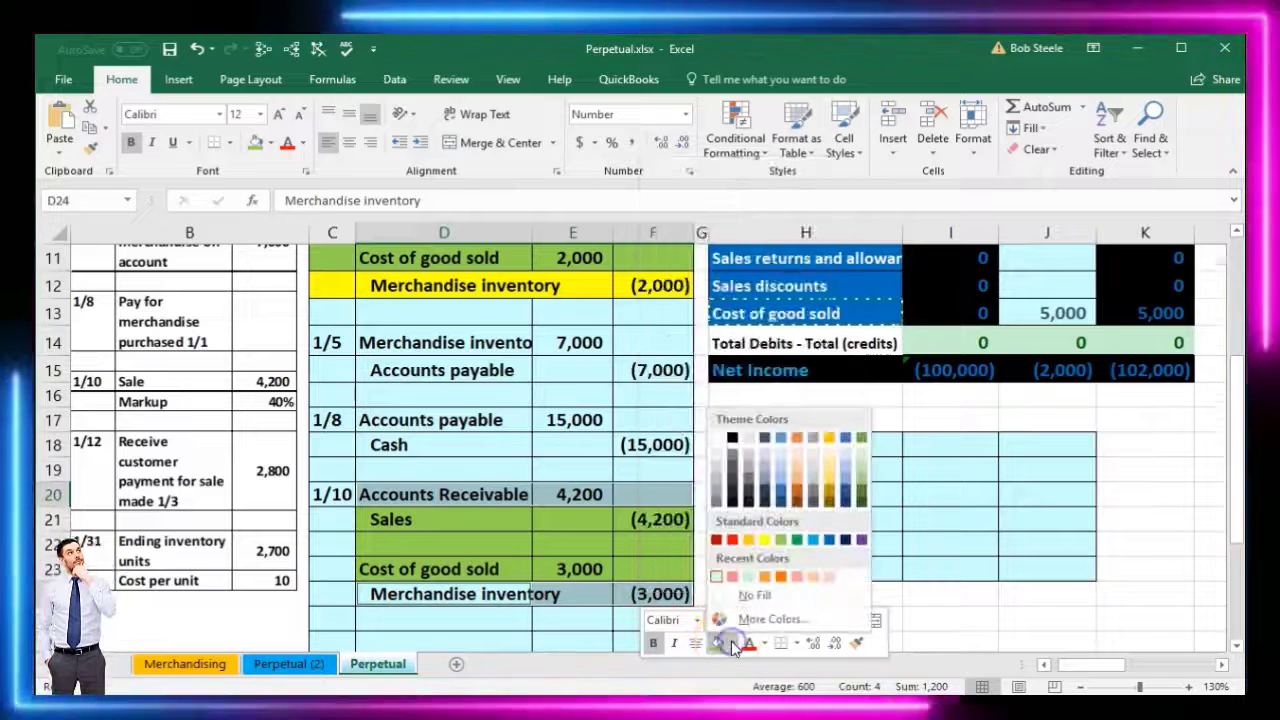
{"action": "left_click", "coordinate": [765, 542]}
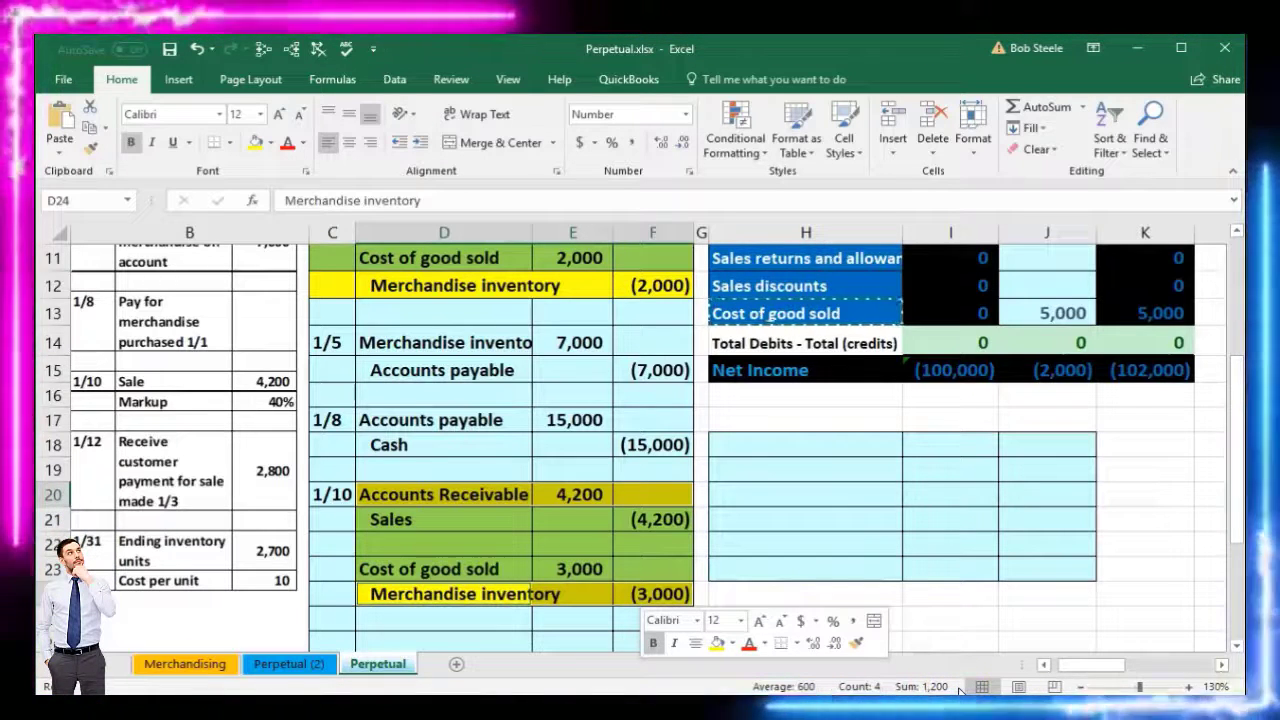
{"action": "left_click", "coordinate": [470, 494]}
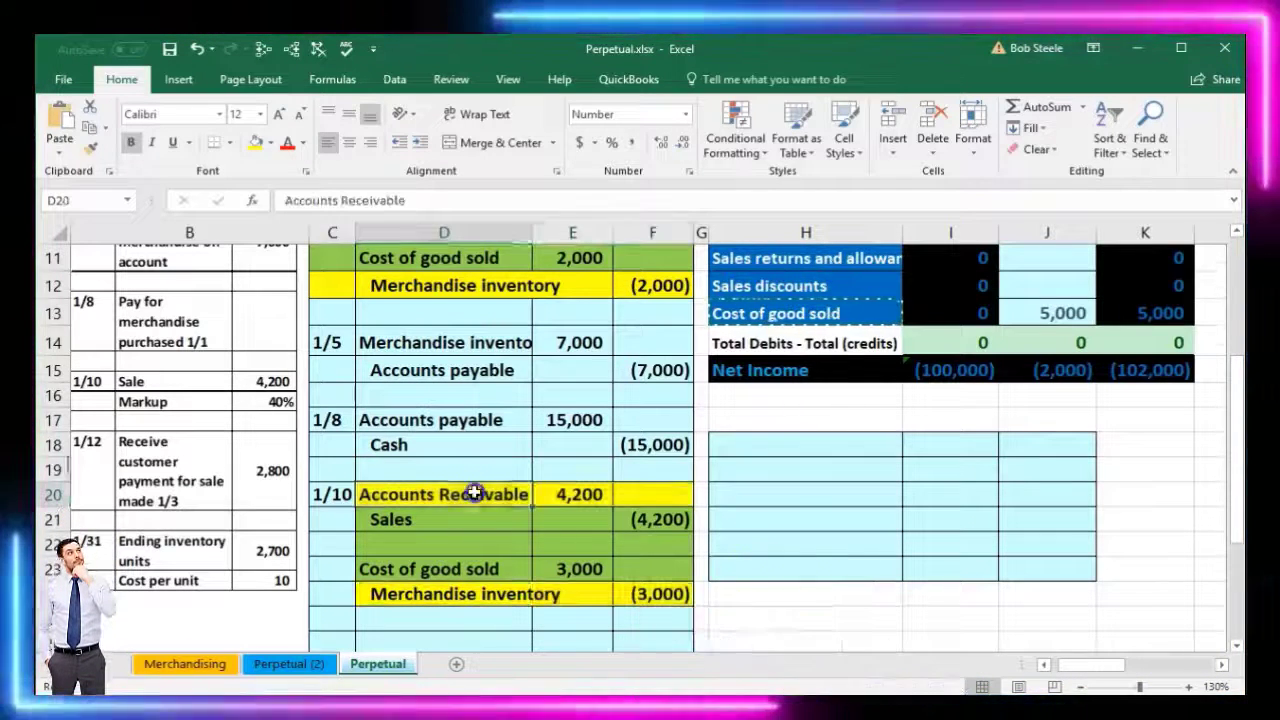
{"action": "scroll", "coordinate": [440, 494], "scroll_direction": "down", "scroll_amount": 1}
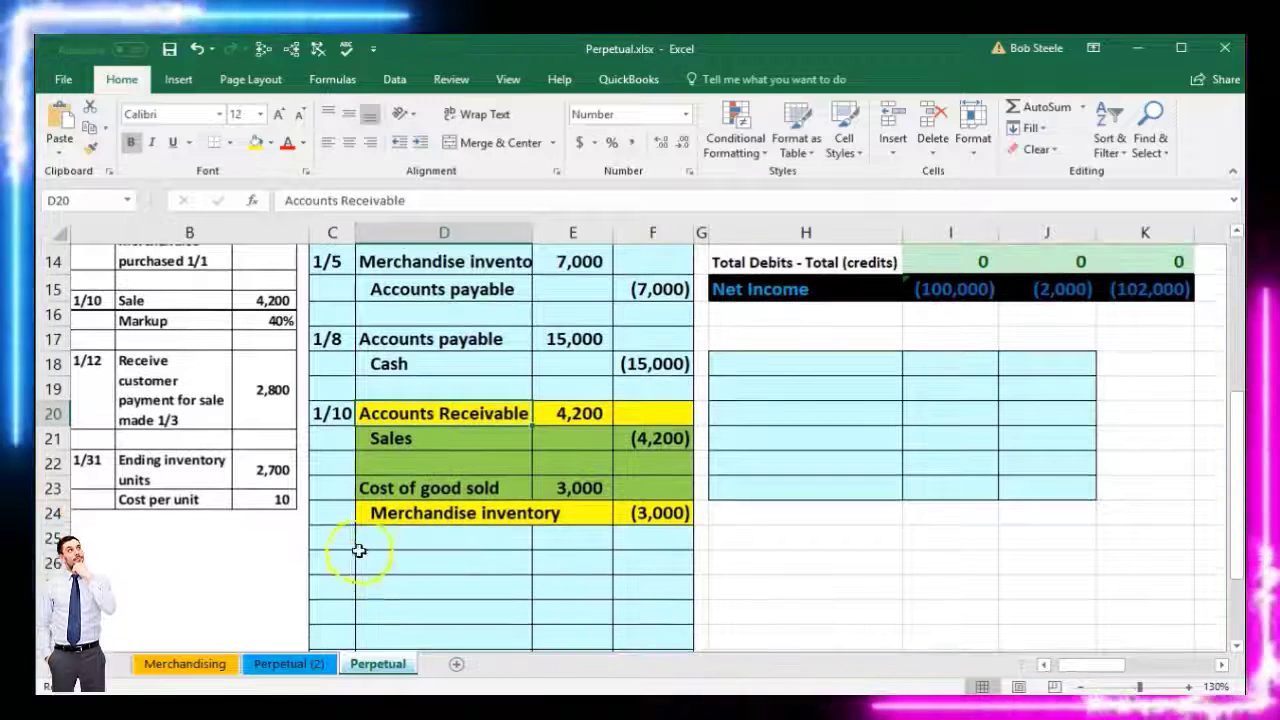
Step: Date the new entry 1/12 in C26, then select the Cash account name in the trial balance
{"action": "left_click", "coordinate": [337, 558]}
{"action": "type", "text": "1/1"}
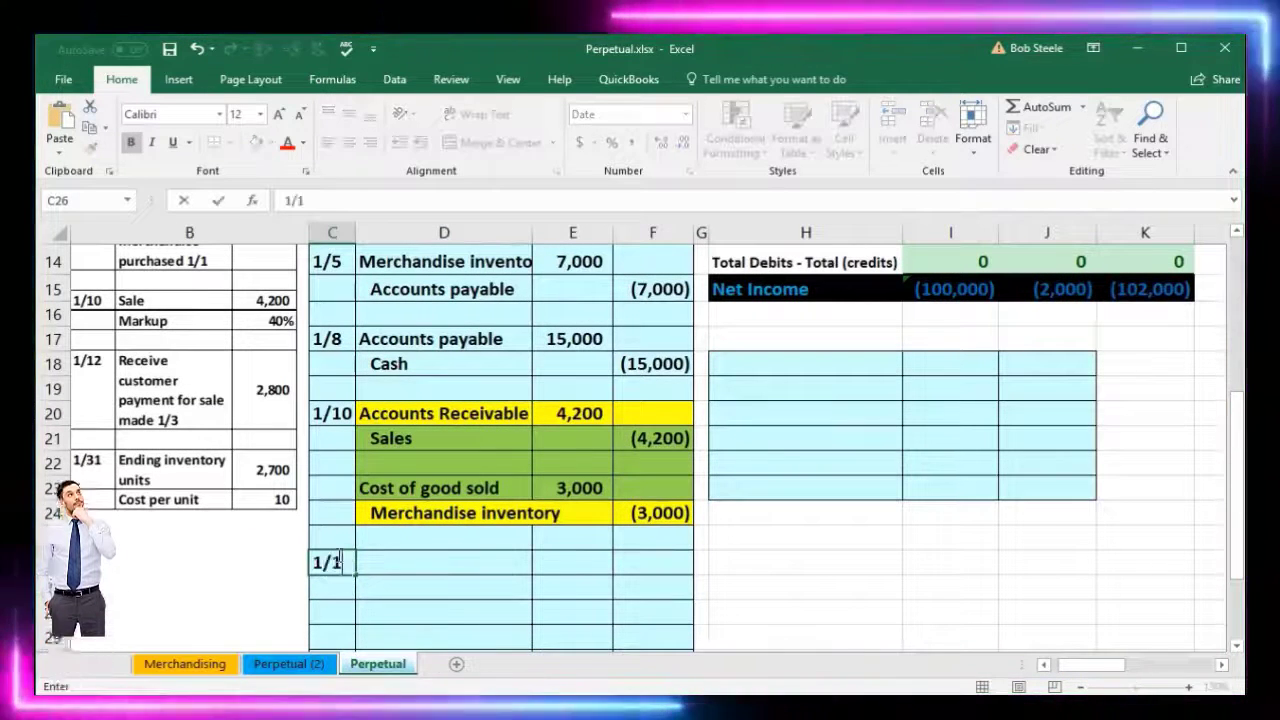
{"action": "type", "text": "2"}
{"action": "key", "text": "Return"}
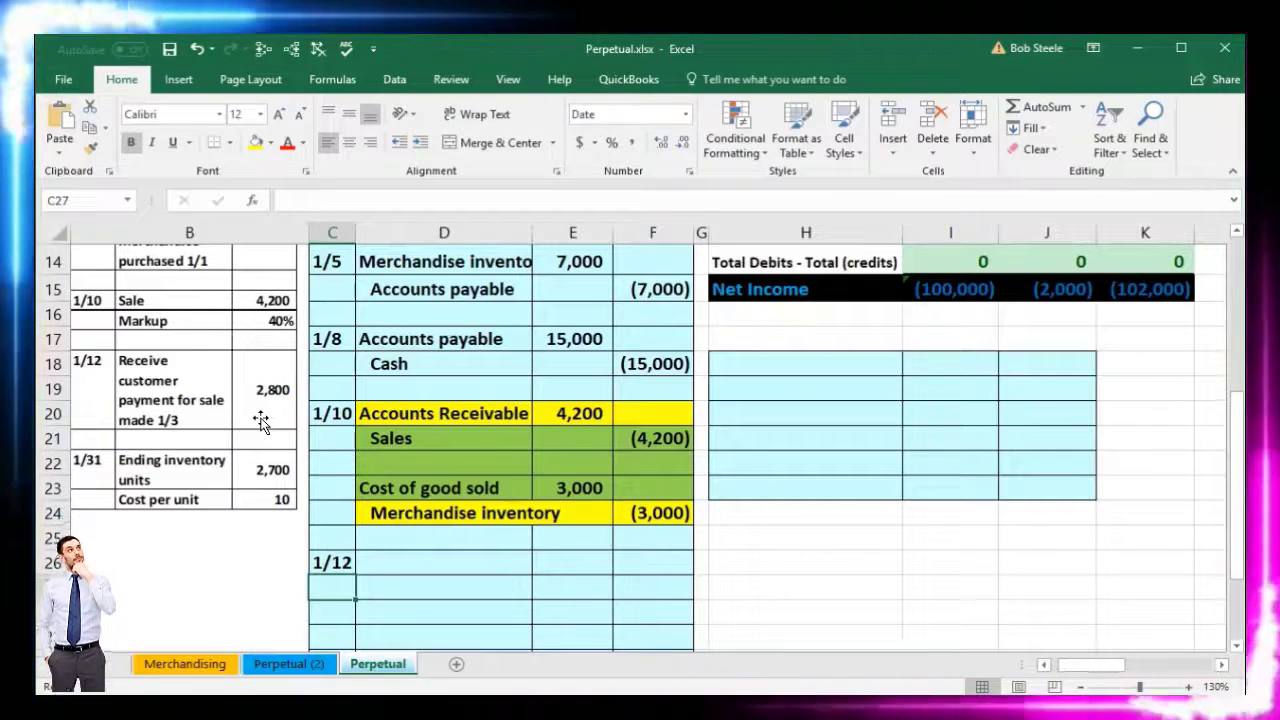
{"action": "scroll", "coordinate": [457, 480], "scroll_direction": "up", "scroll_amount": 2}
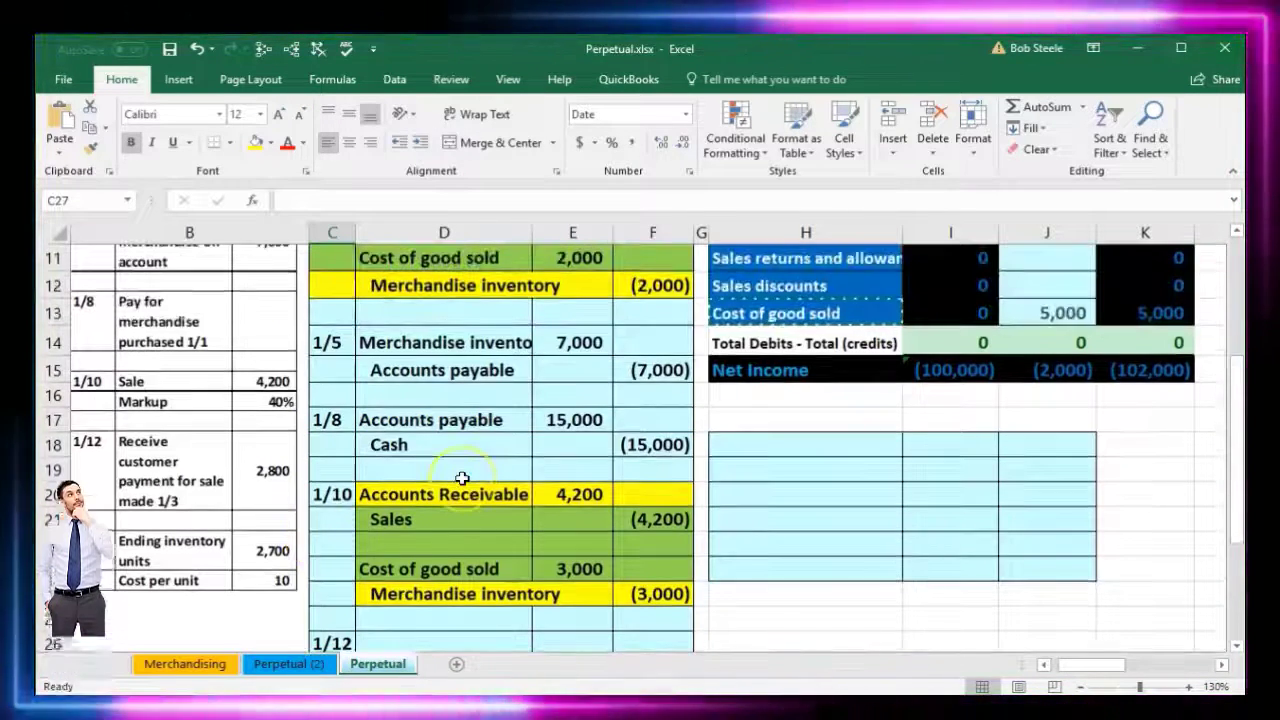
{"action": "scroll", "coordinate": [462, 478], "scroll_direction": "up", "scroll_amount": 1}
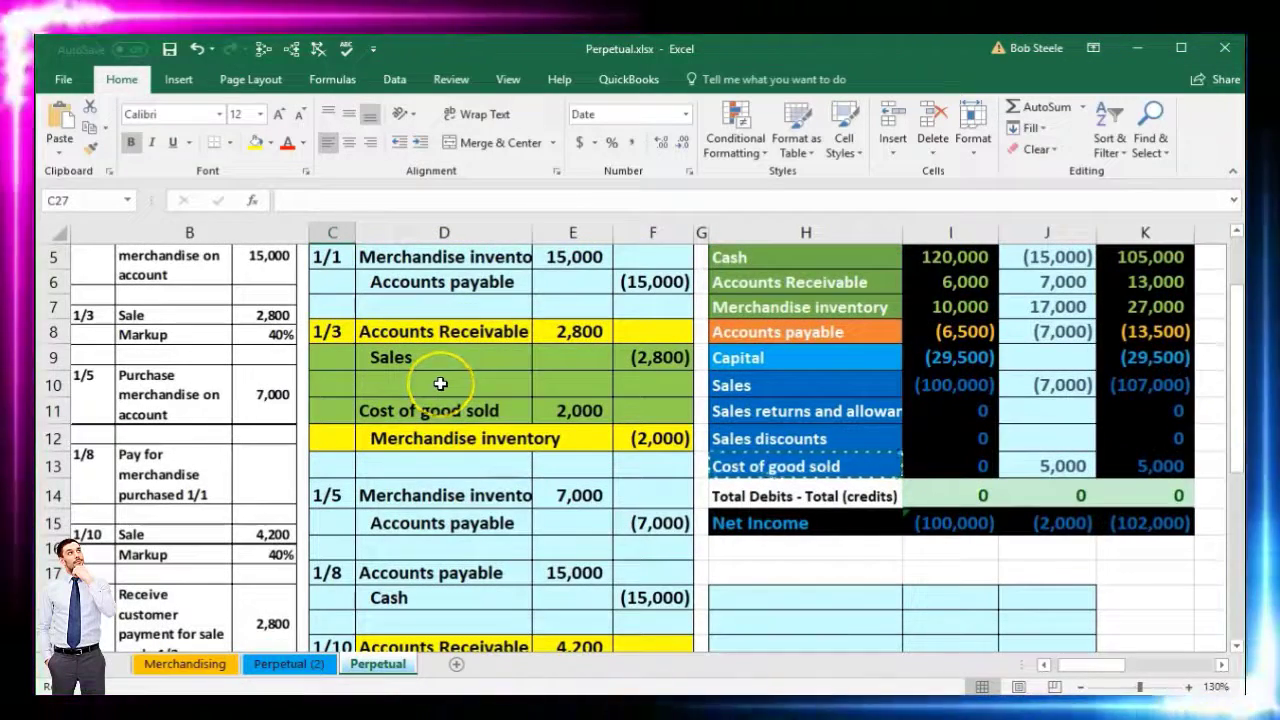
{"action": "scroll", "coordinate": [709, 486], "scroll_direction": "up", "scroll_amount": 1}
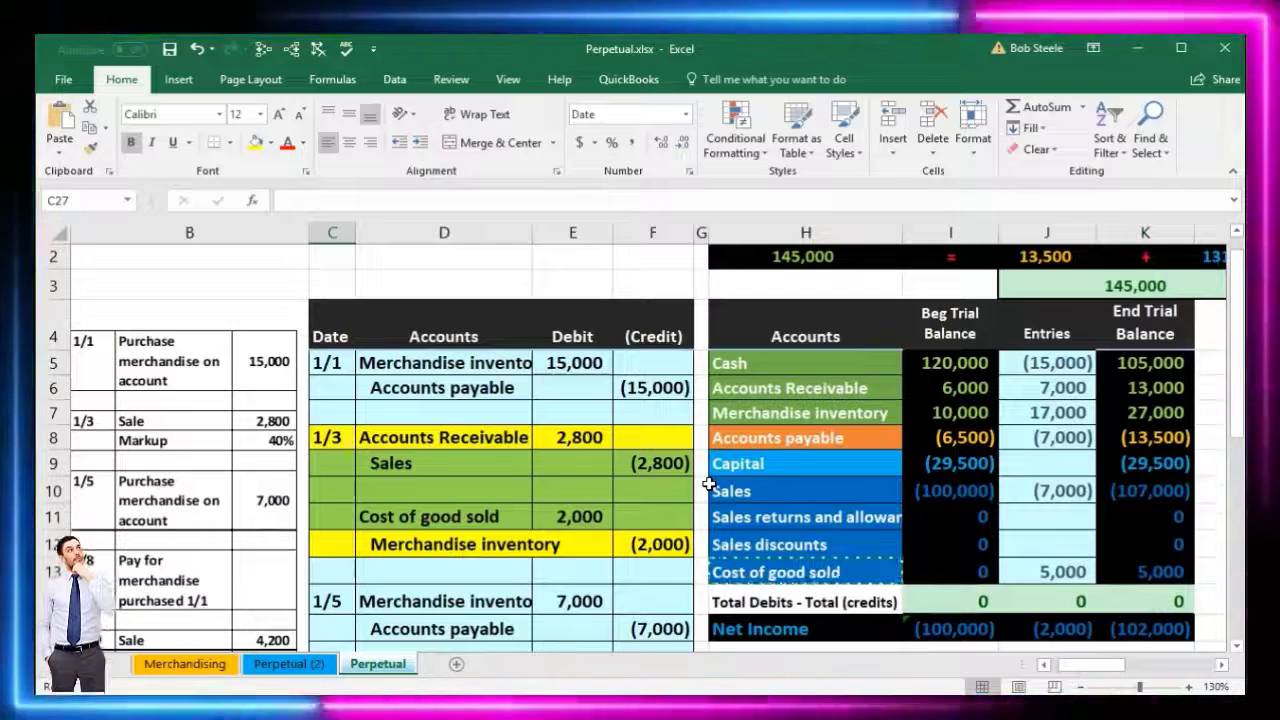
{"action": "left_click", "coordinate": [794, 360]}
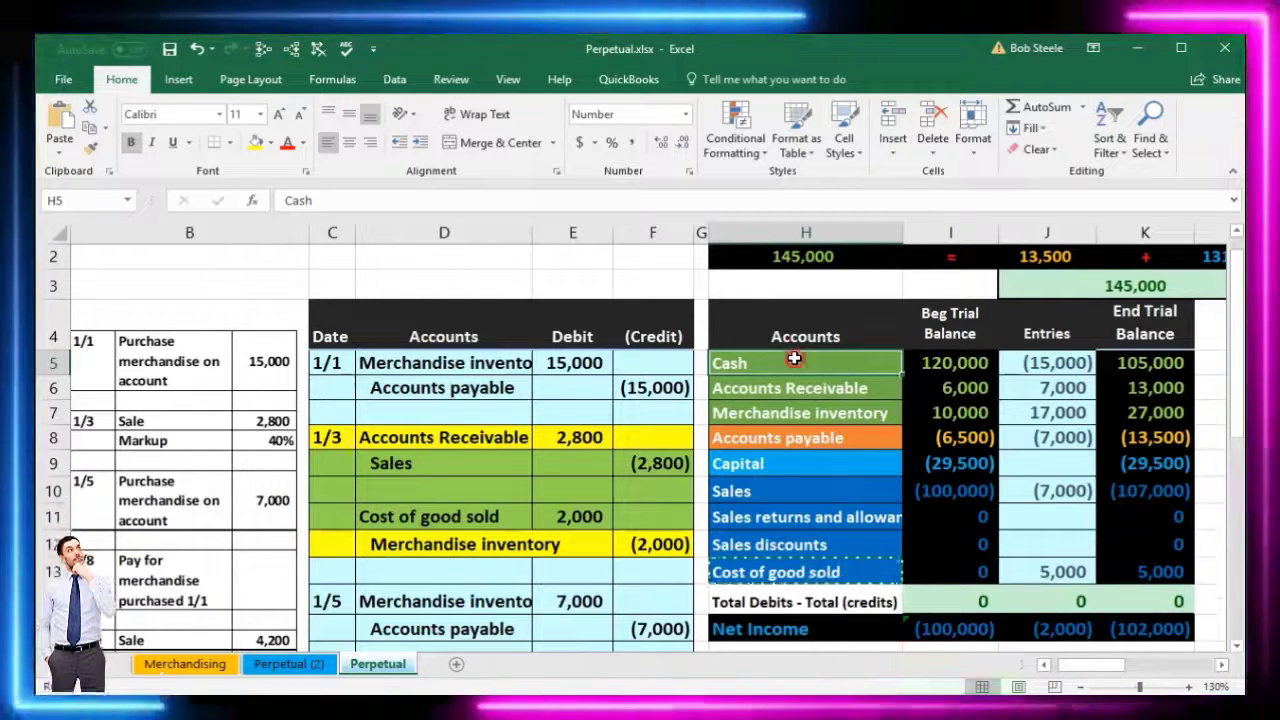
Step: Paste the Cash account name into D26 as the 1/12 debit account
{"action": "right_click", "coordinate": [793, 358]}
{"action": "key", "text": "Escape"}
{"action": "scroll", "coordinate": [424, 623], "scroll_direction": "down", "scroll_amount": 2}
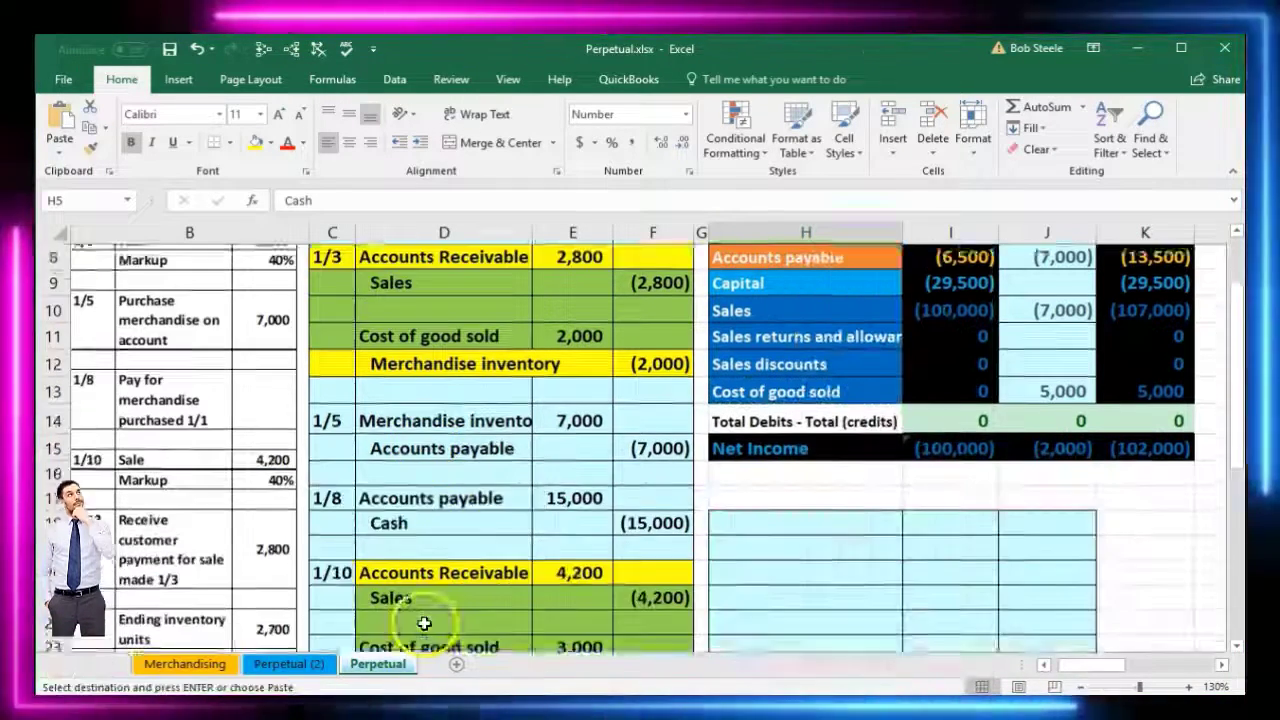
{"action": "scroll", "coordinate": [424, 623], "scroll_direction": "down", "scroll_amount": 2}
{"action": "left_click", "coordinate": [427, 562]}
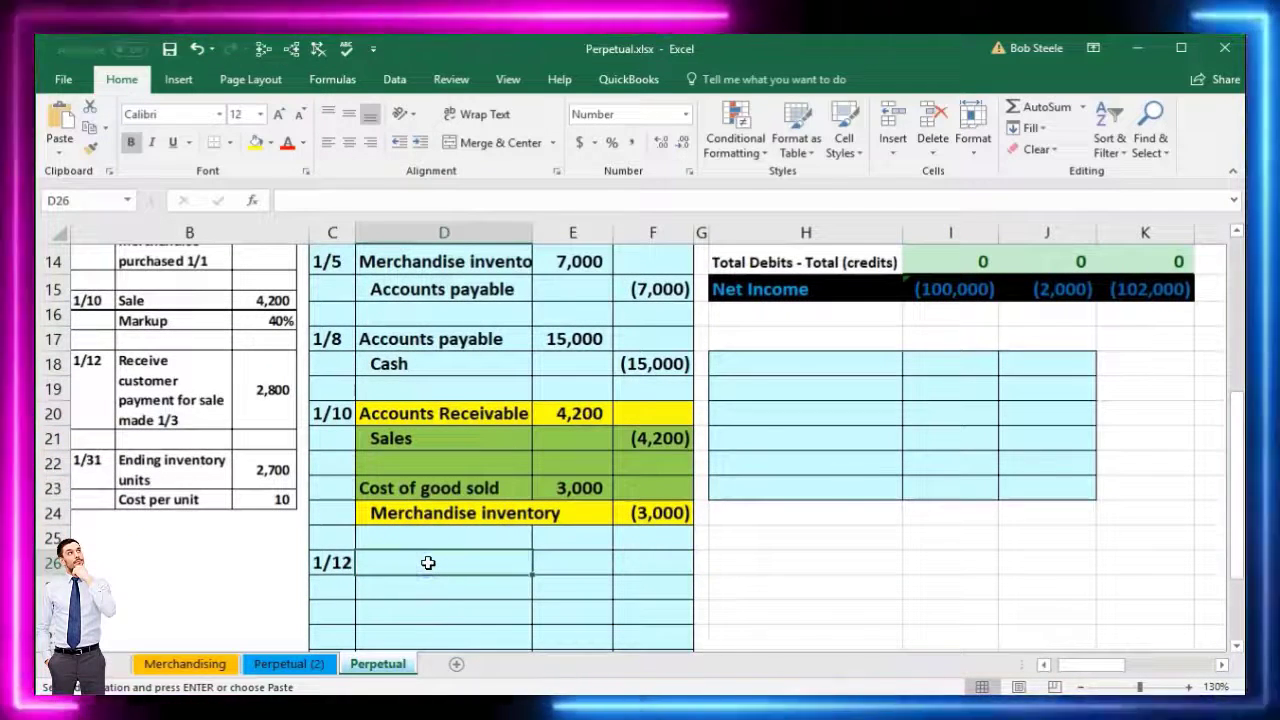
{"action": "right_click", "coordinate": [428, 563]}
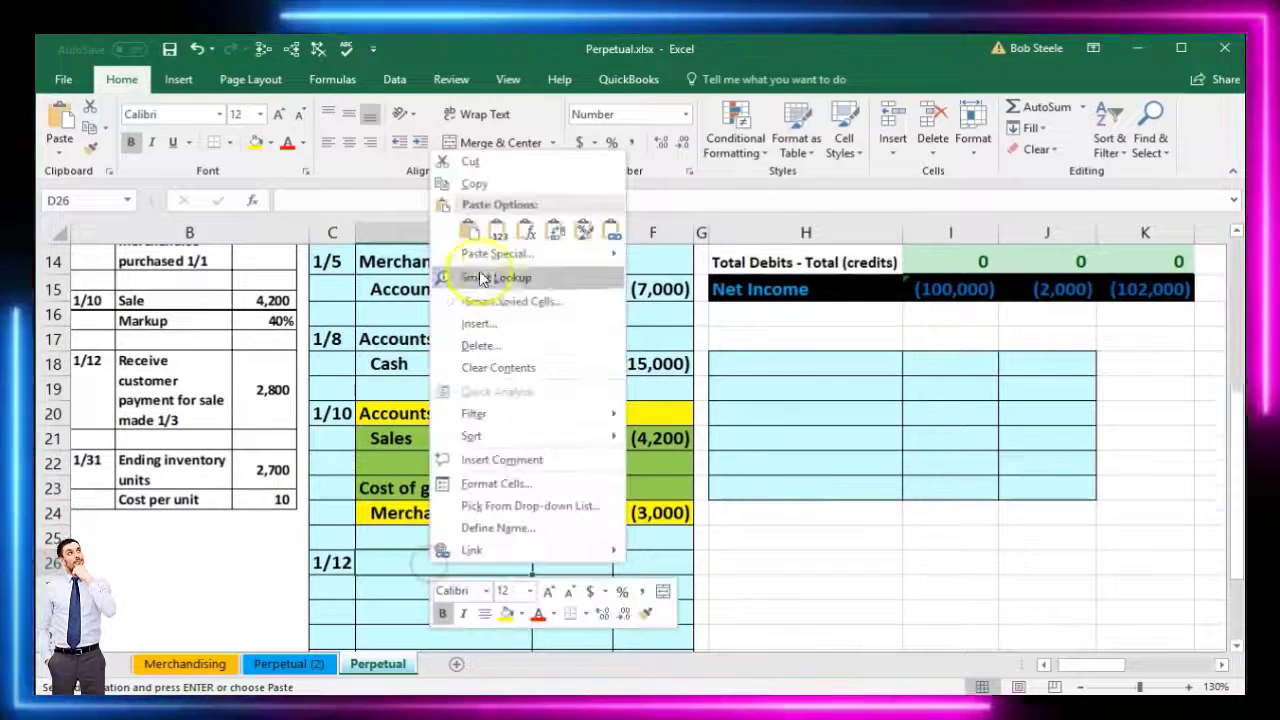
{"action": "left_click", "coordinate": [494, 226]}
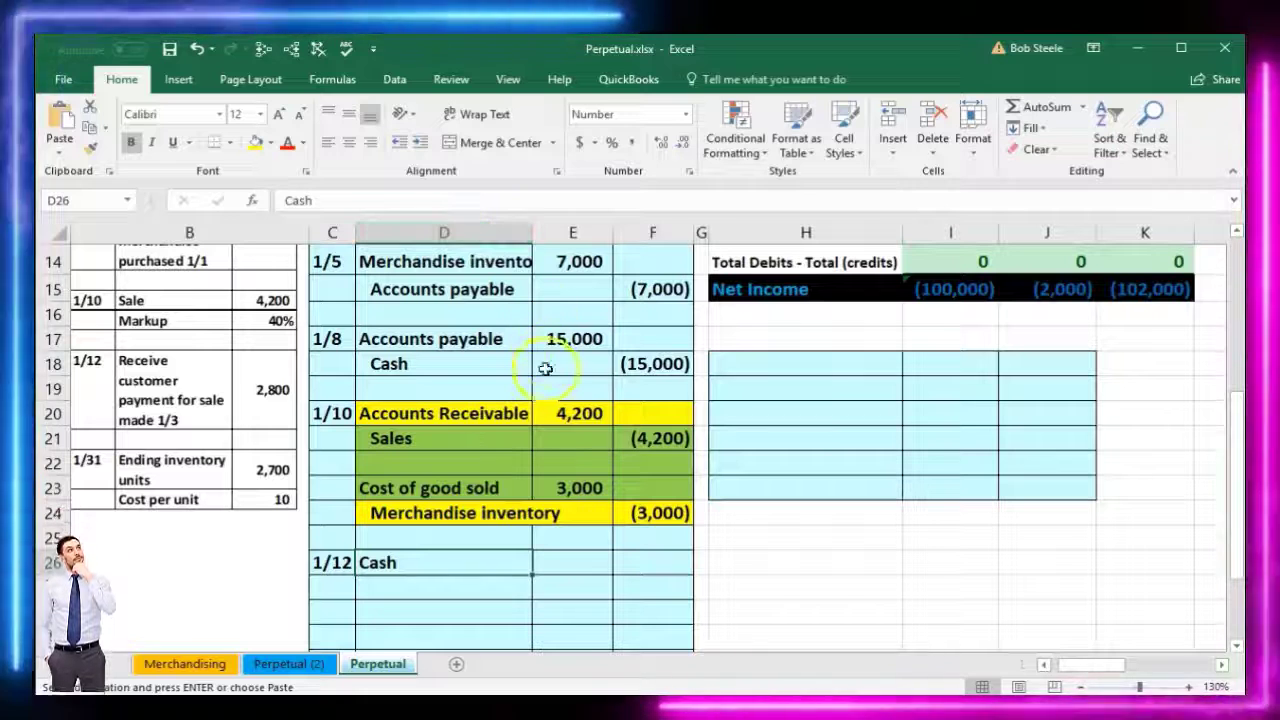
Step: Enter the 2,800 debit in E26 and a credit of =-E26 in F27
{"action": "left_click", "coordinate": [573, 563]}
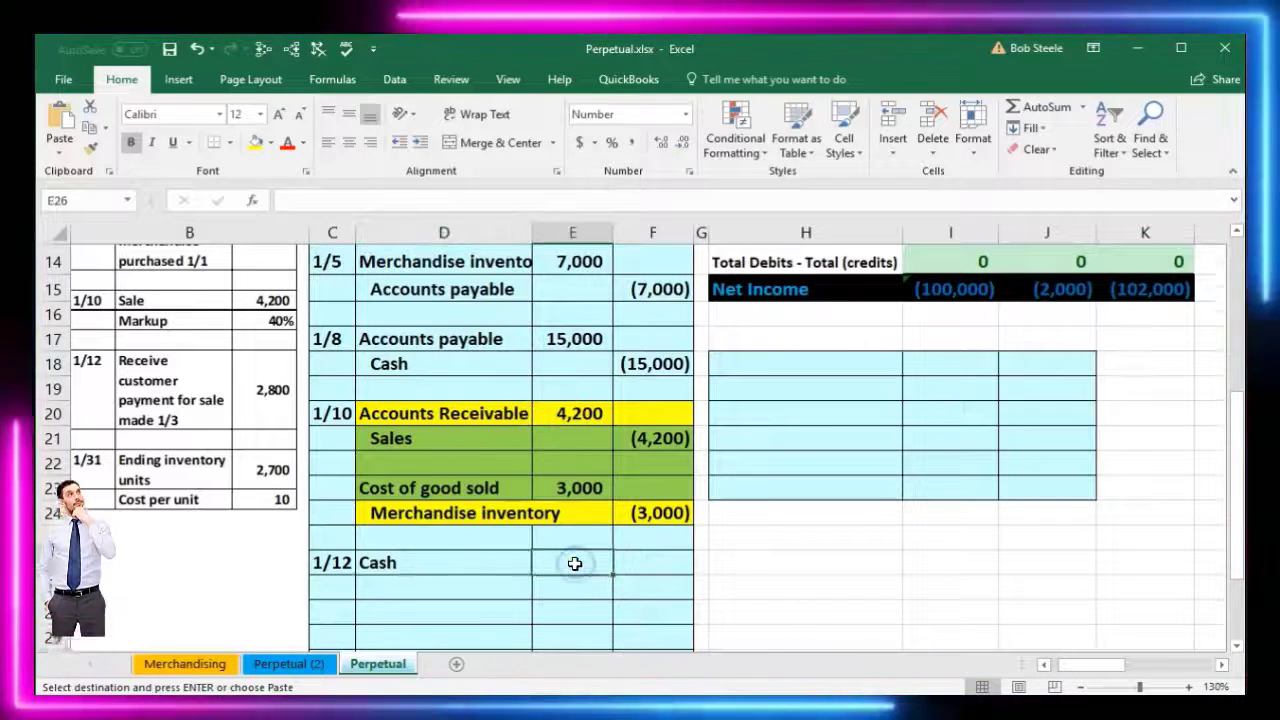
{"action": "type", "text": "2,"}
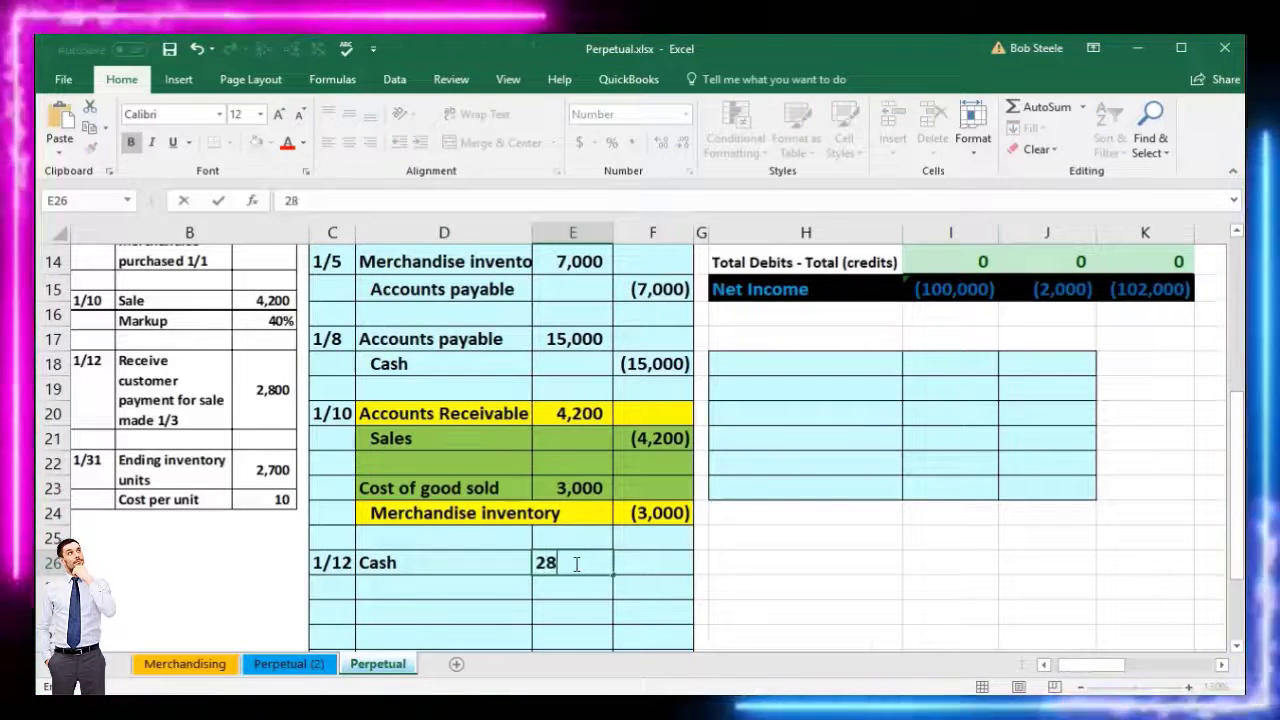
{"action": "type", "text": "800"}
{"action": "key", "text": "Return"}
{"action": "key", "text": "Right"}
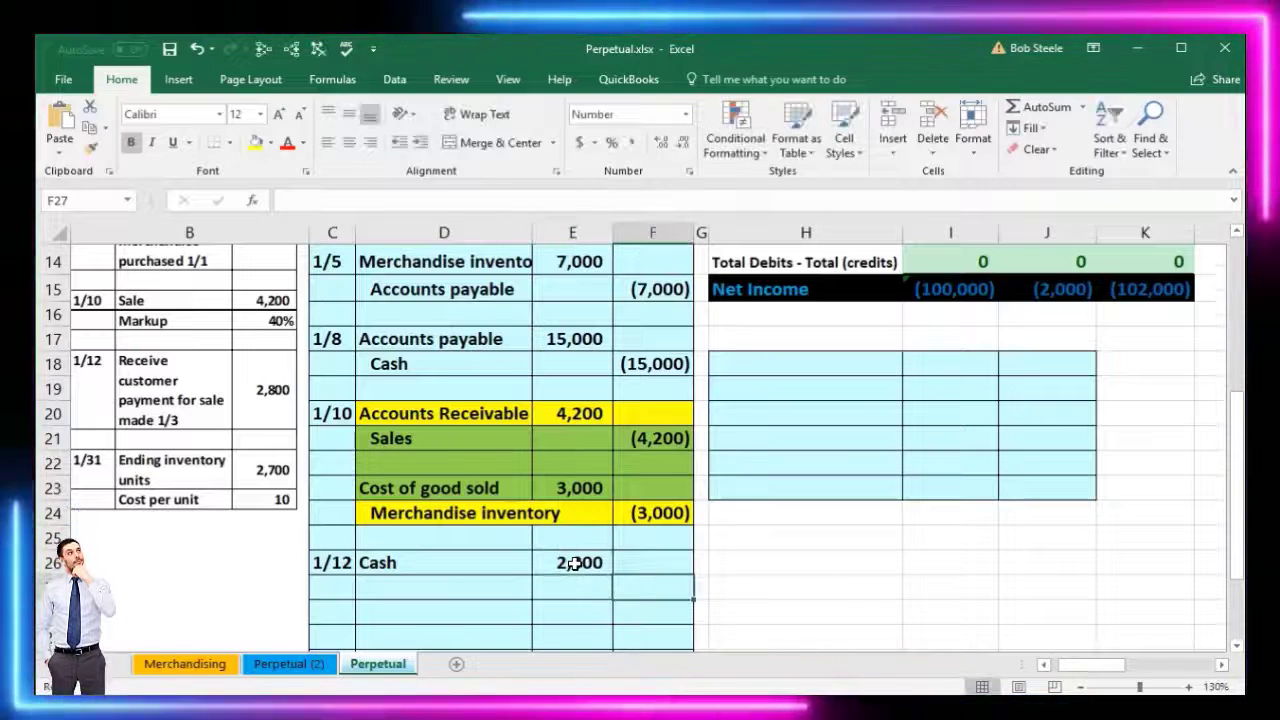
{"action": "type", "text": "-"}
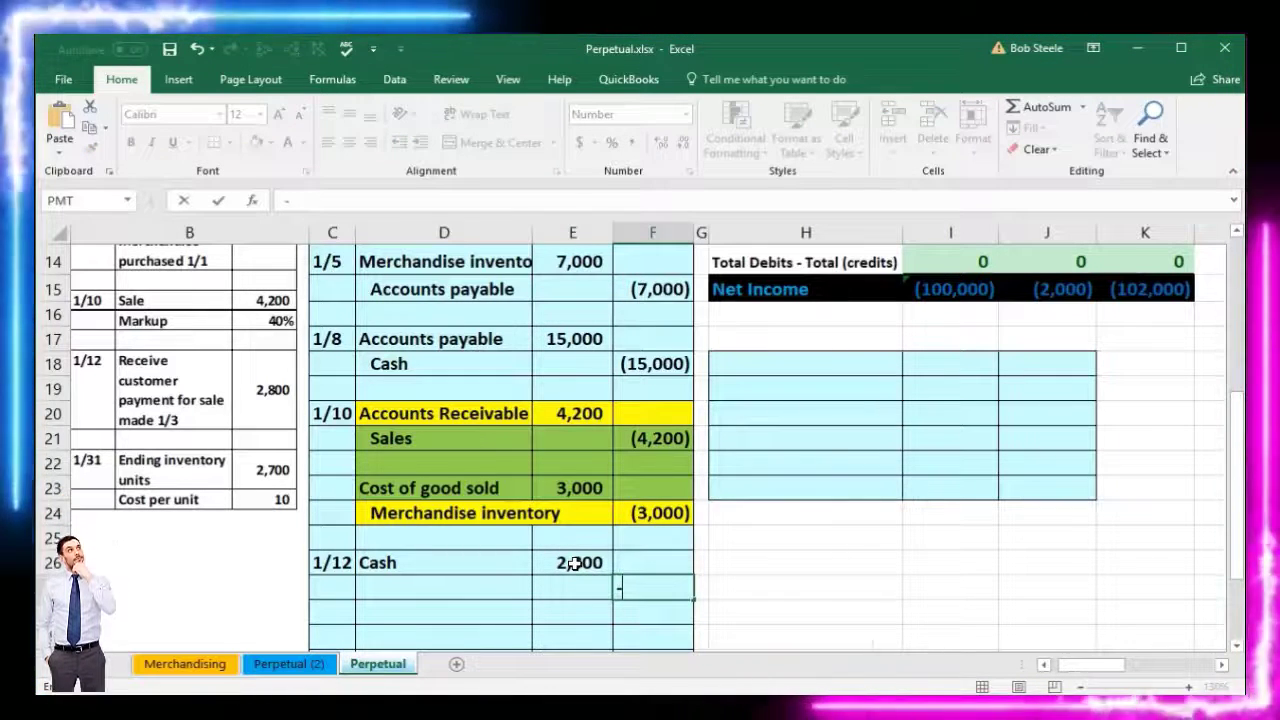
{"action": "left_click", "coordinate": [572, 563]}
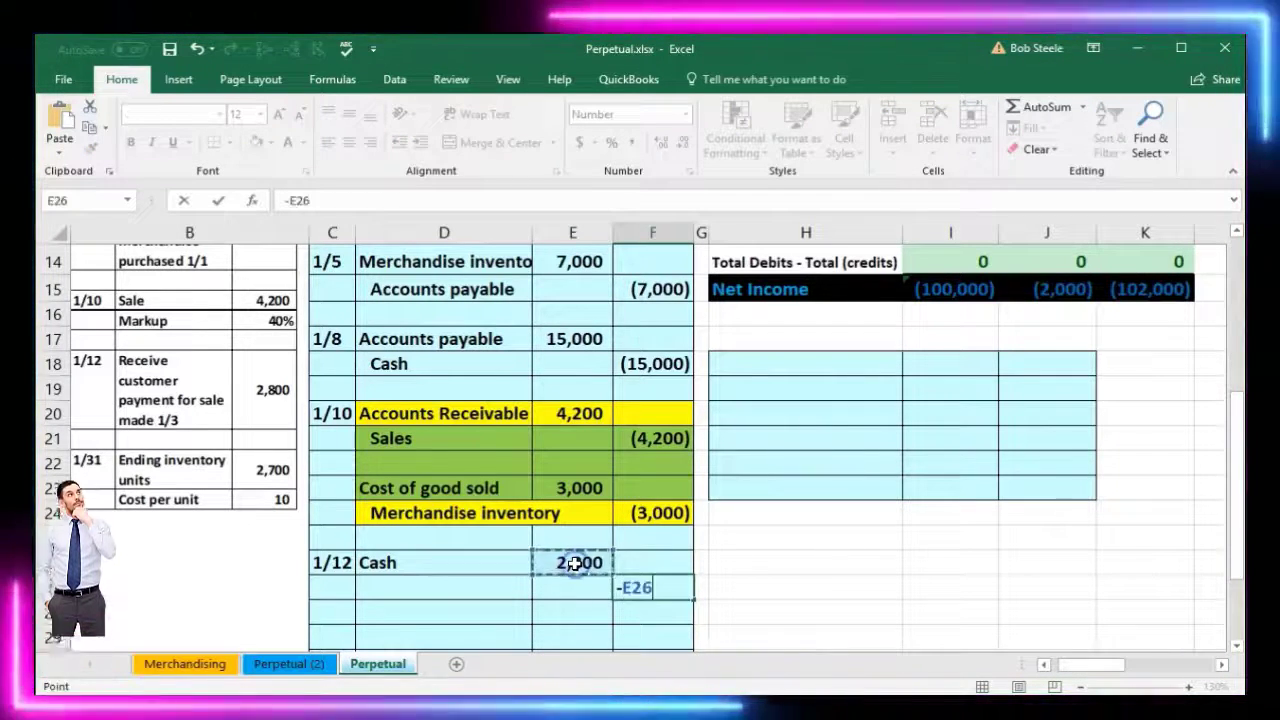
{"action": "key", "text": "Return"}
{"action": "left_click", "coordinate": [455, 586]}
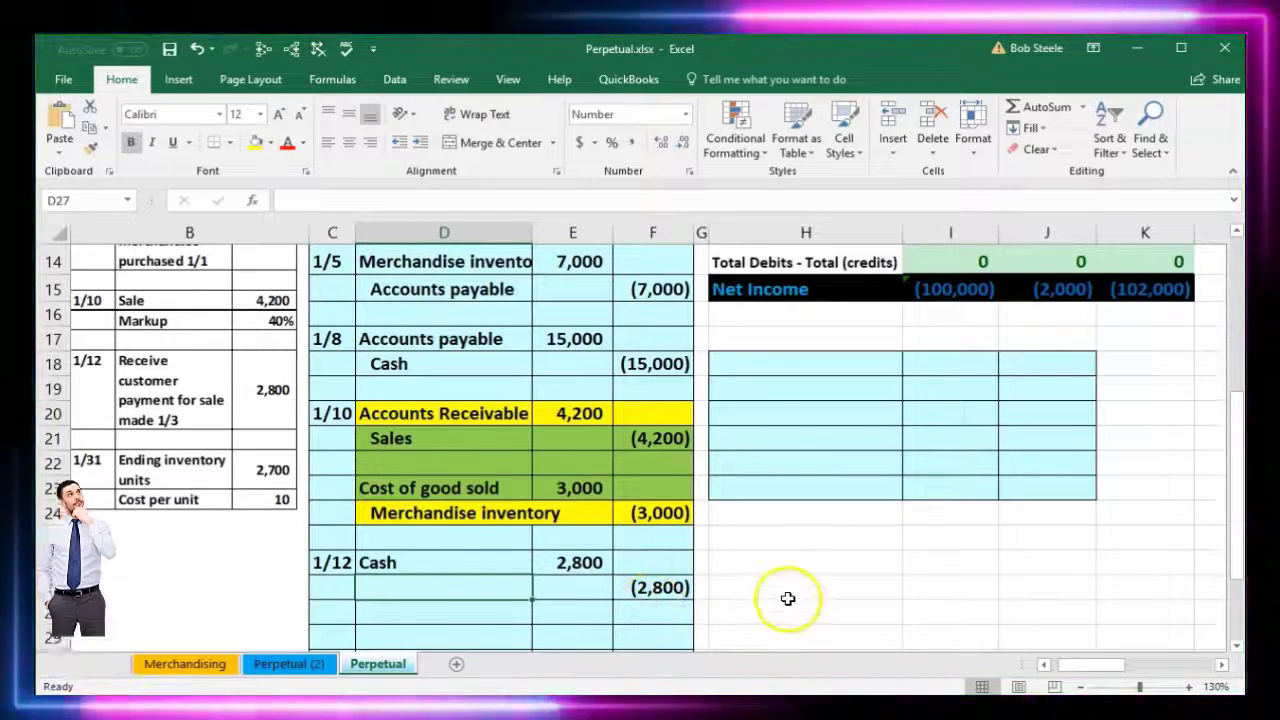
{"action": "scroll", "coordinate": [770, 602], "scroll_direction": "up", "scroll_amount": 4}
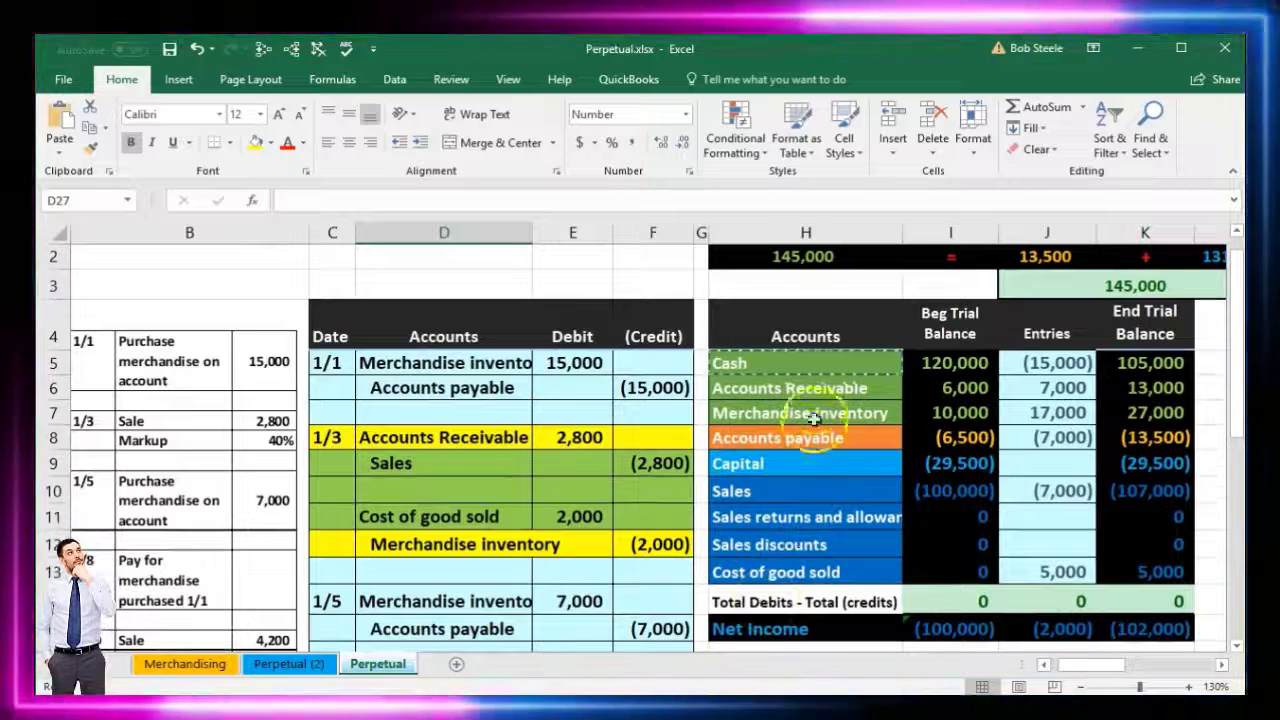
Step: Copy the Accounts Receivable account name from the trial balance
{"action": "left_click", "coordinate": [815, 389]}
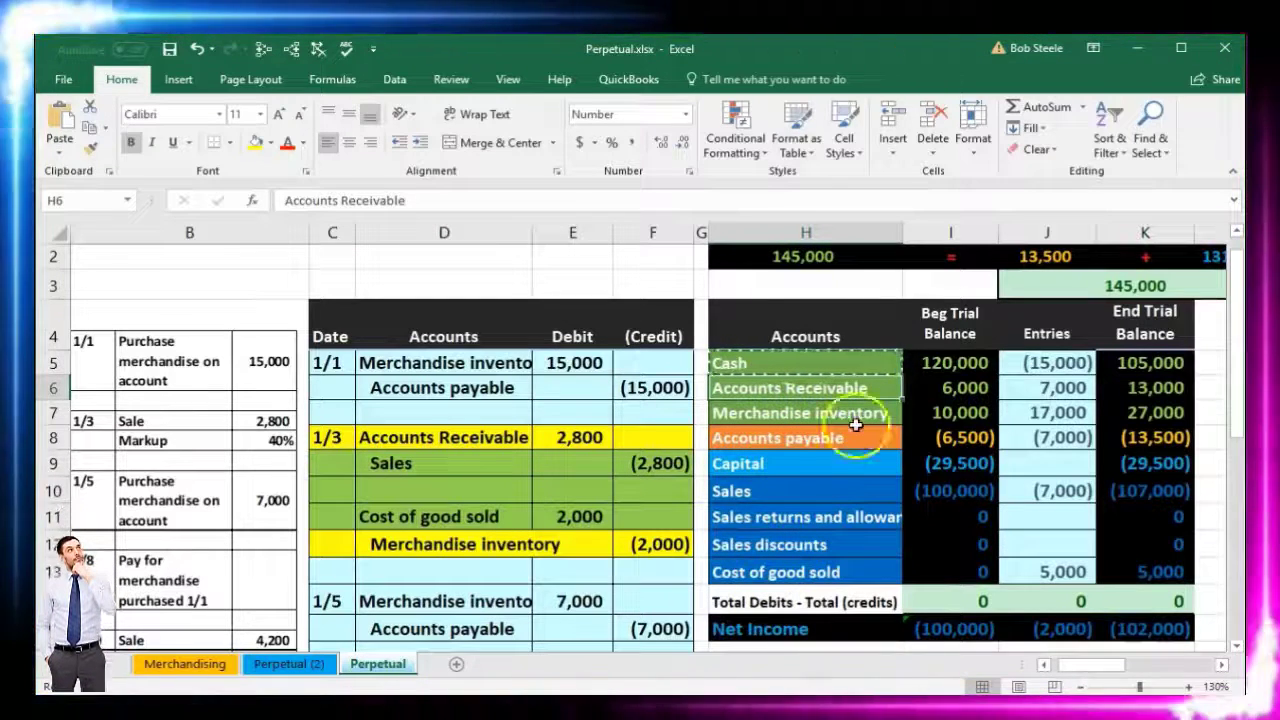
{"action": "left_click", "coordinate": [1122, 379]}
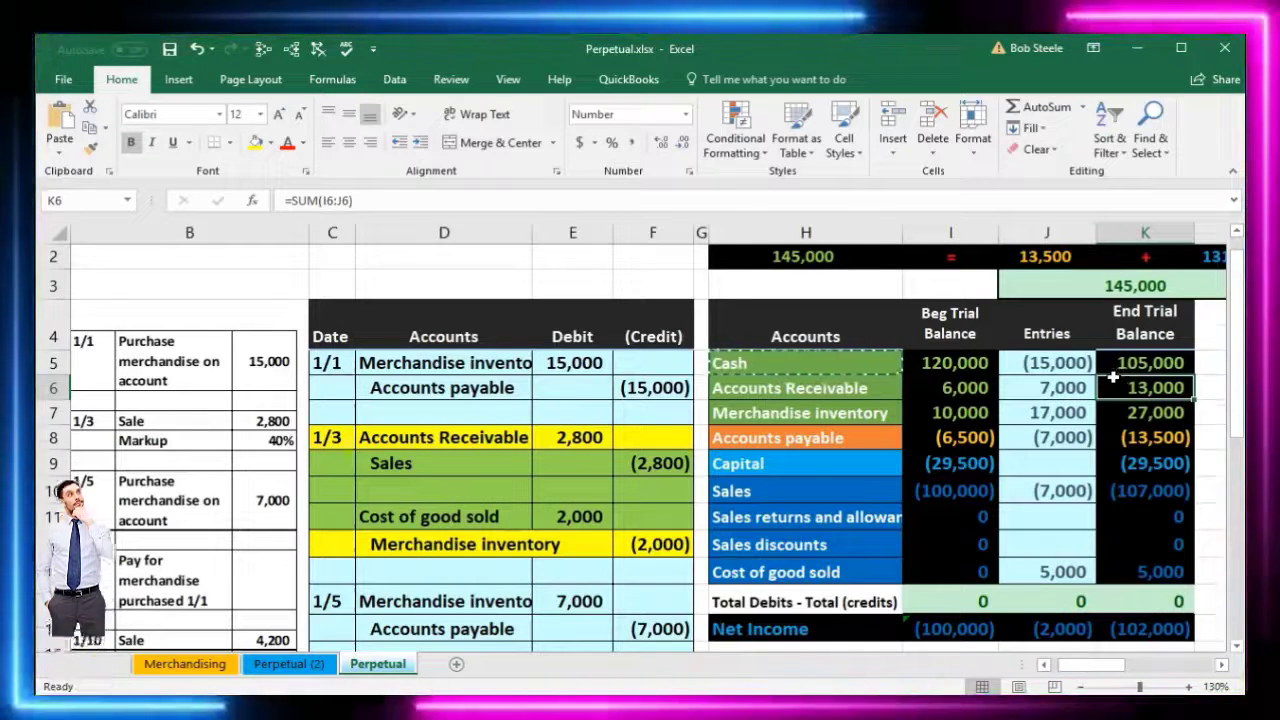
{"action": "left_click", "coordinate": [802, 388]}
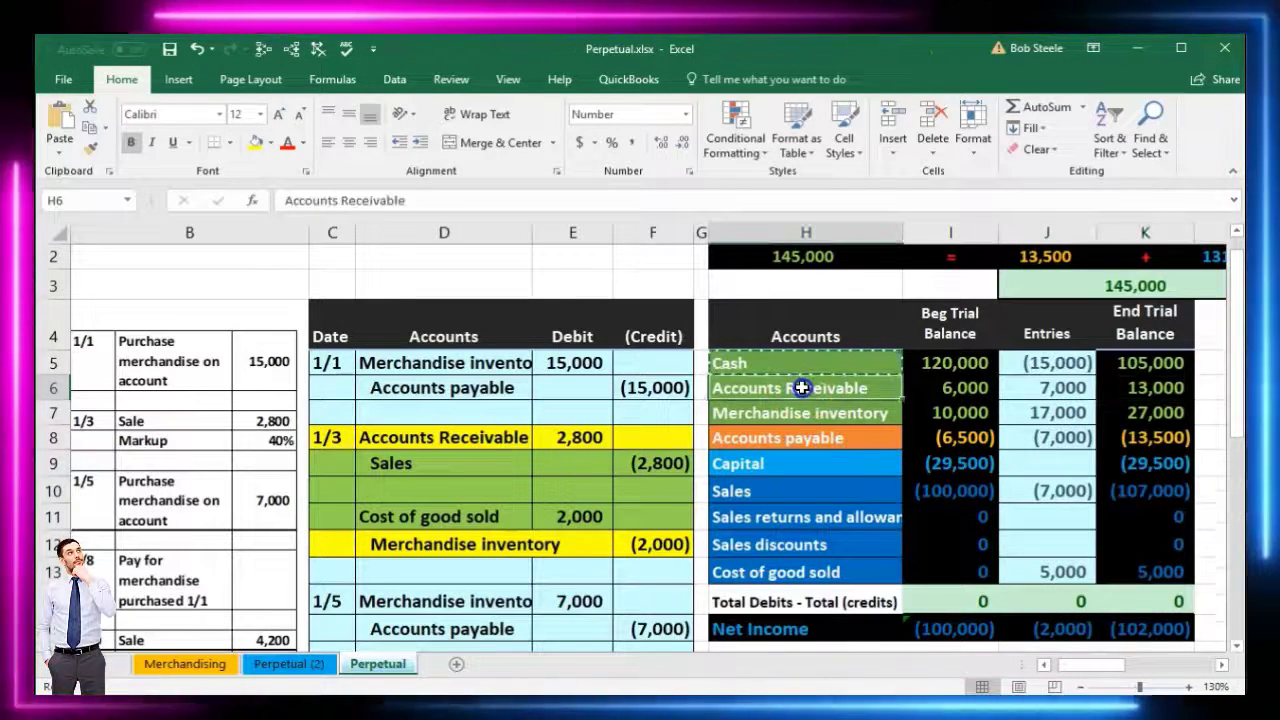
{"action": "right_click", "coordinate": [802, 388]}
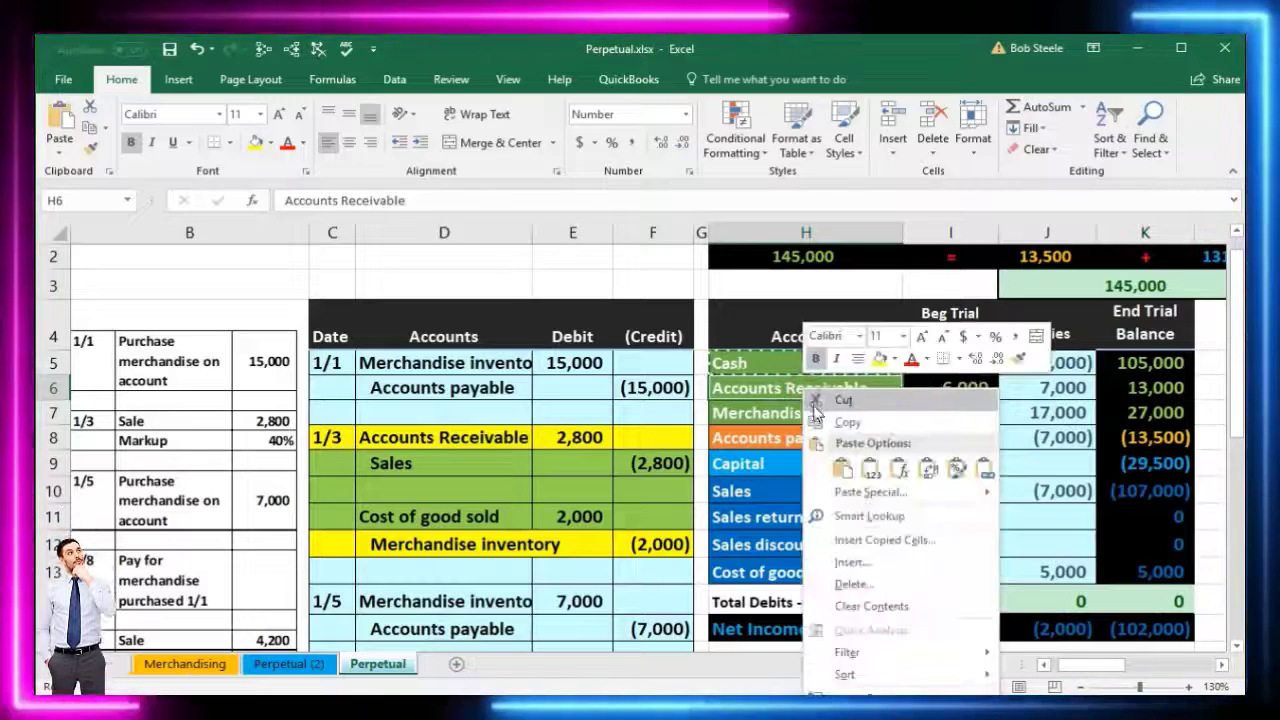
{"action": "left_click", "coordinate": [840, 418]}
Step: Paste Accounts Receivable as a value into D27 and indent it as the credit account
{"action": "scroll", "coordinate": [552, 503], "scroll_direction": "down", "scroll_amount": 6}
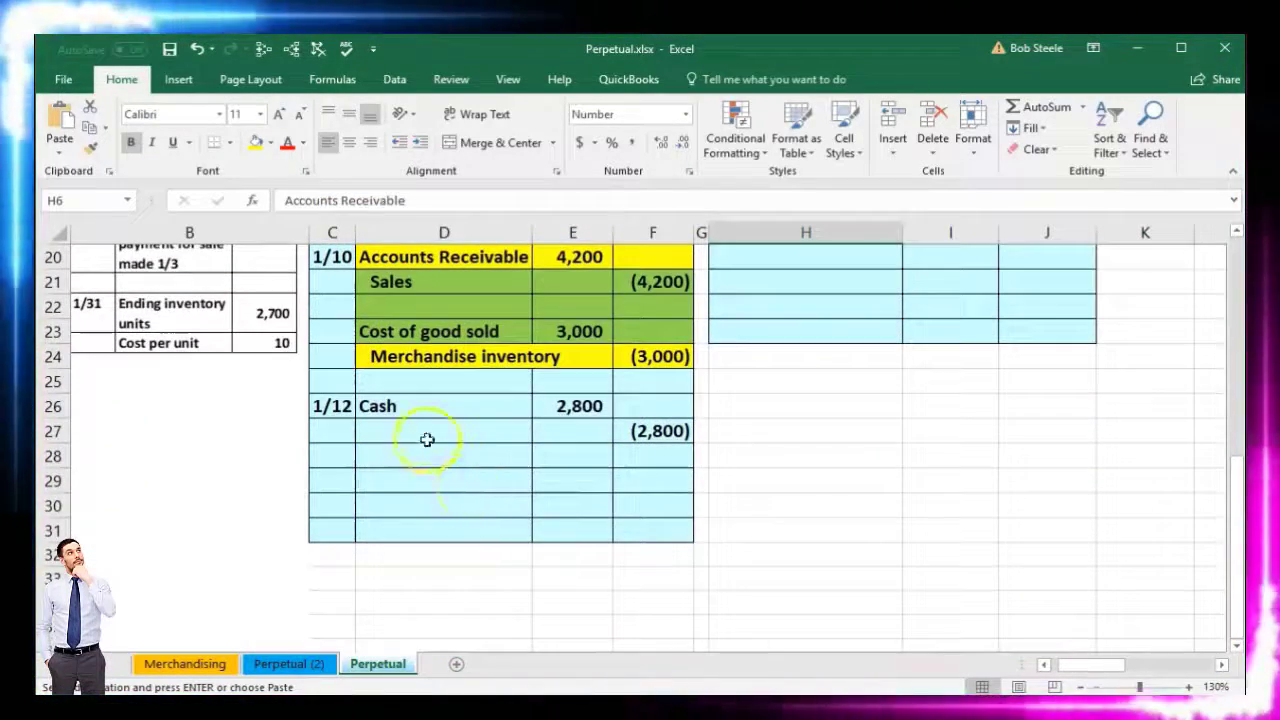
{"action": "left_click", "coordinate": [427, 440]}
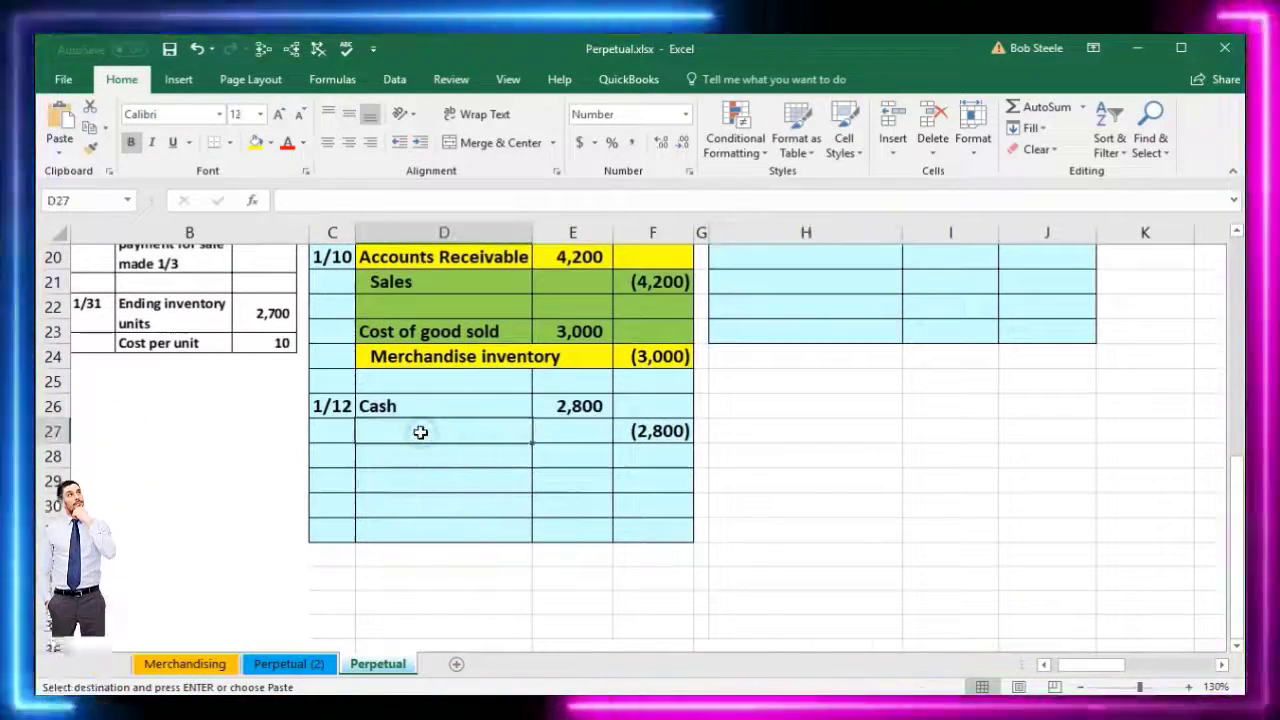
{"action": "right_click", "coordinate": [421, 432]}
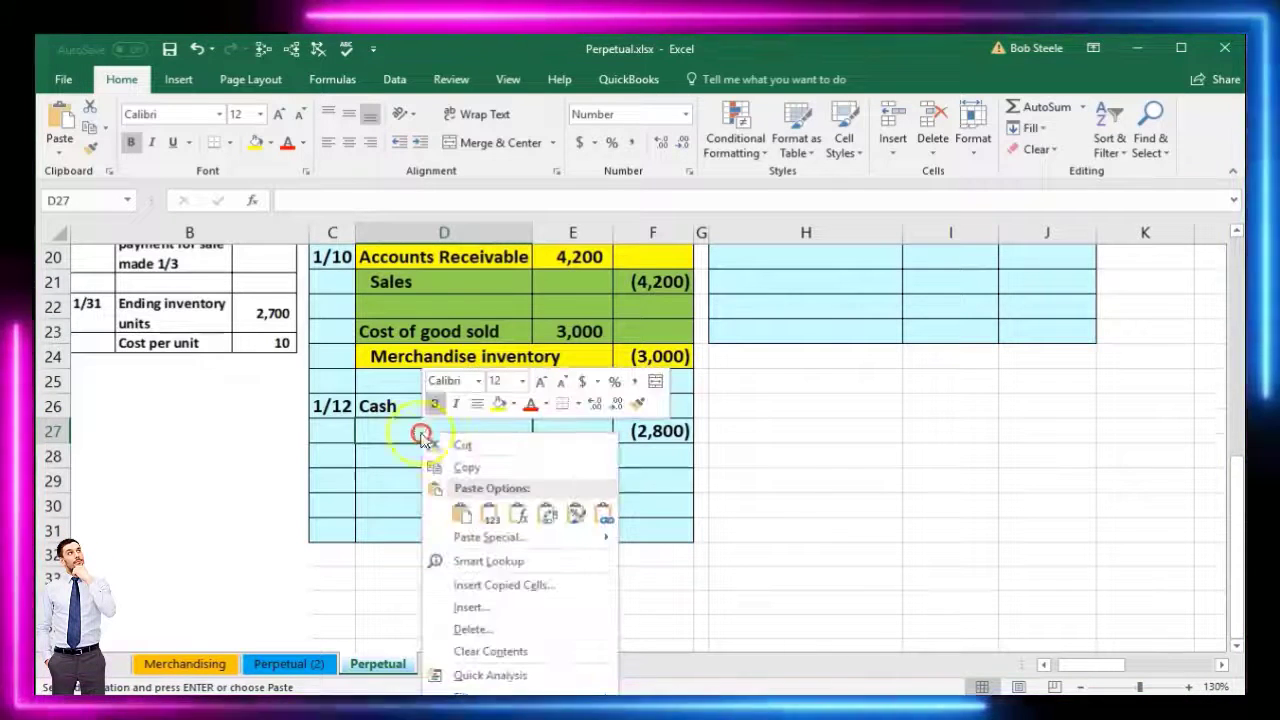
{"action": "left_click", "coordinate": [490, 508]}
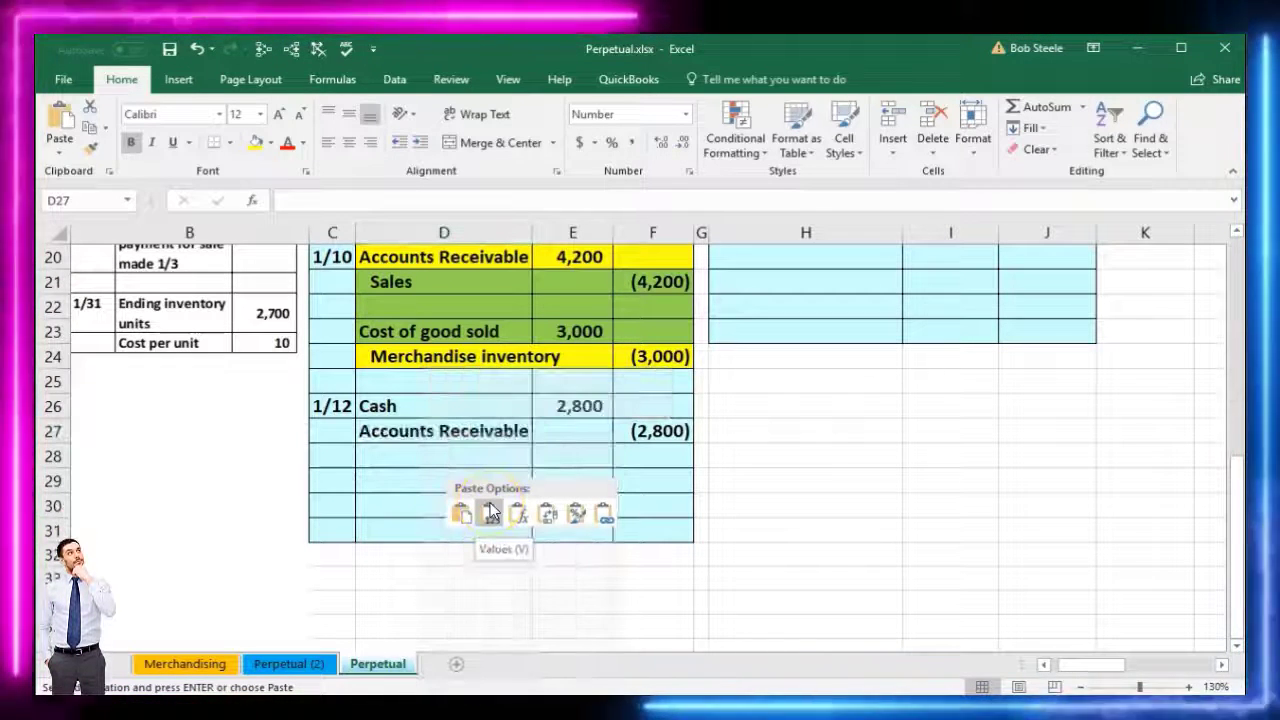
{"action": "left_click", "coordinate": [490, 511]}
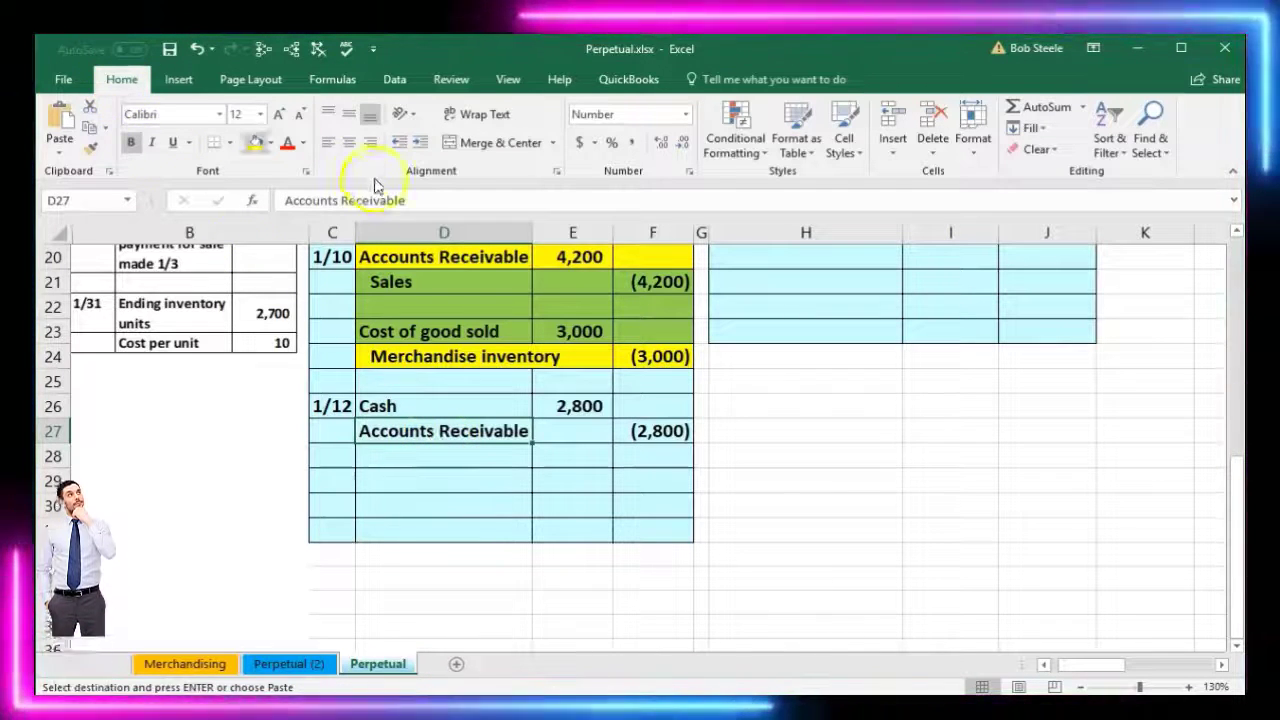
{"action": "left_click", "coordinate": [421, 143]}
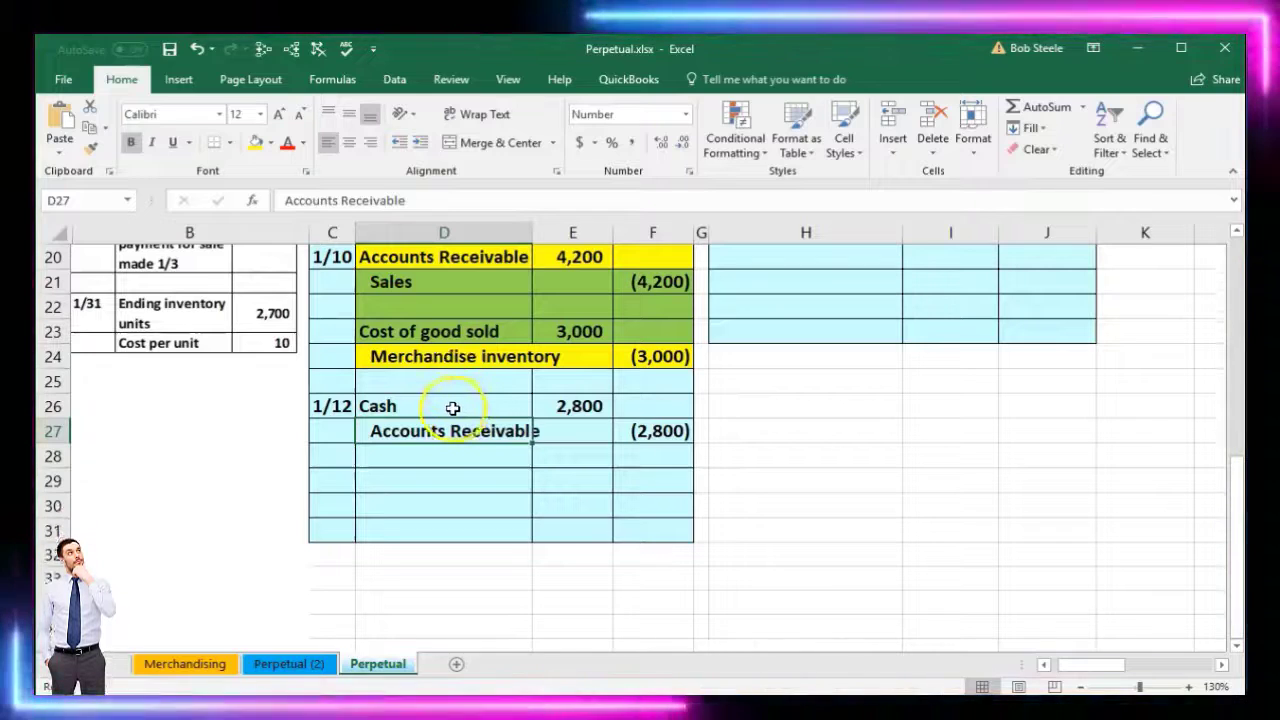
Step: Extend the Cash entries formula in J5 to =F18+E26, giving (12,200)
{"action": "left_click_drag", "start_coordinate": [451, 410], "coordinate": [571, 406]}
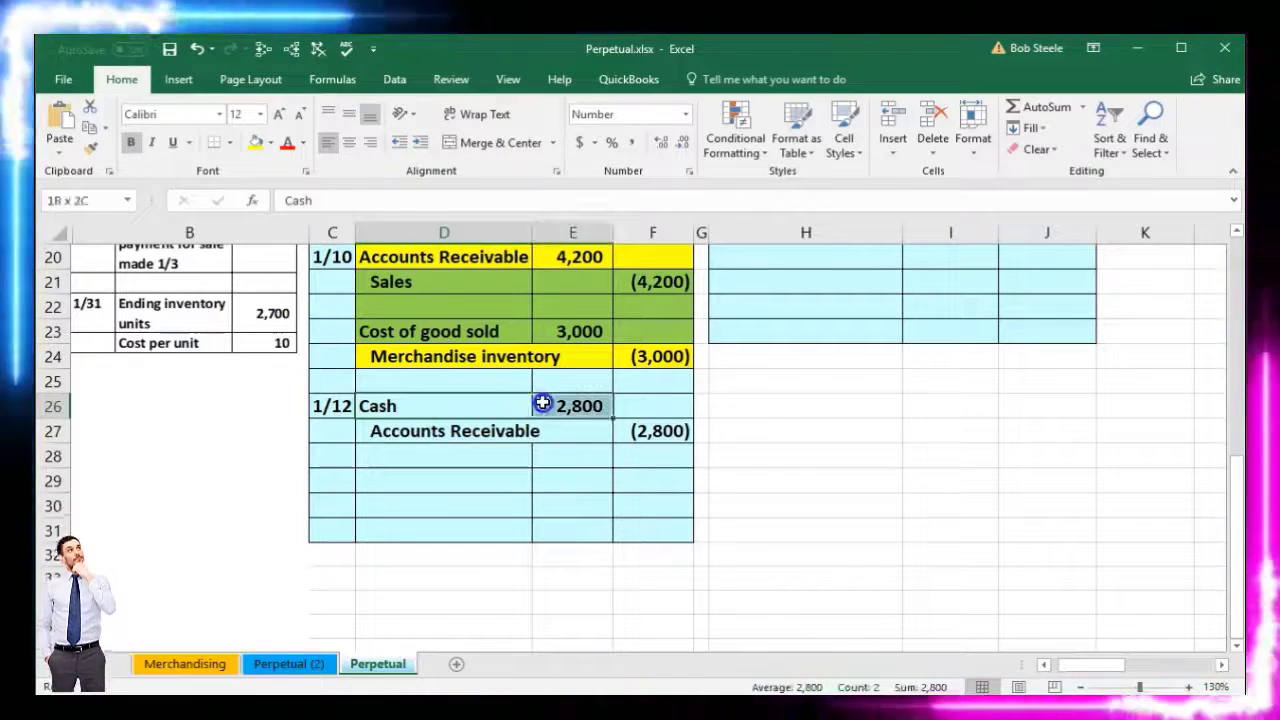
{"action": "scroll", "coordinate": [777, 490], "scroll_direction": "up", "scroll_amount": 6}
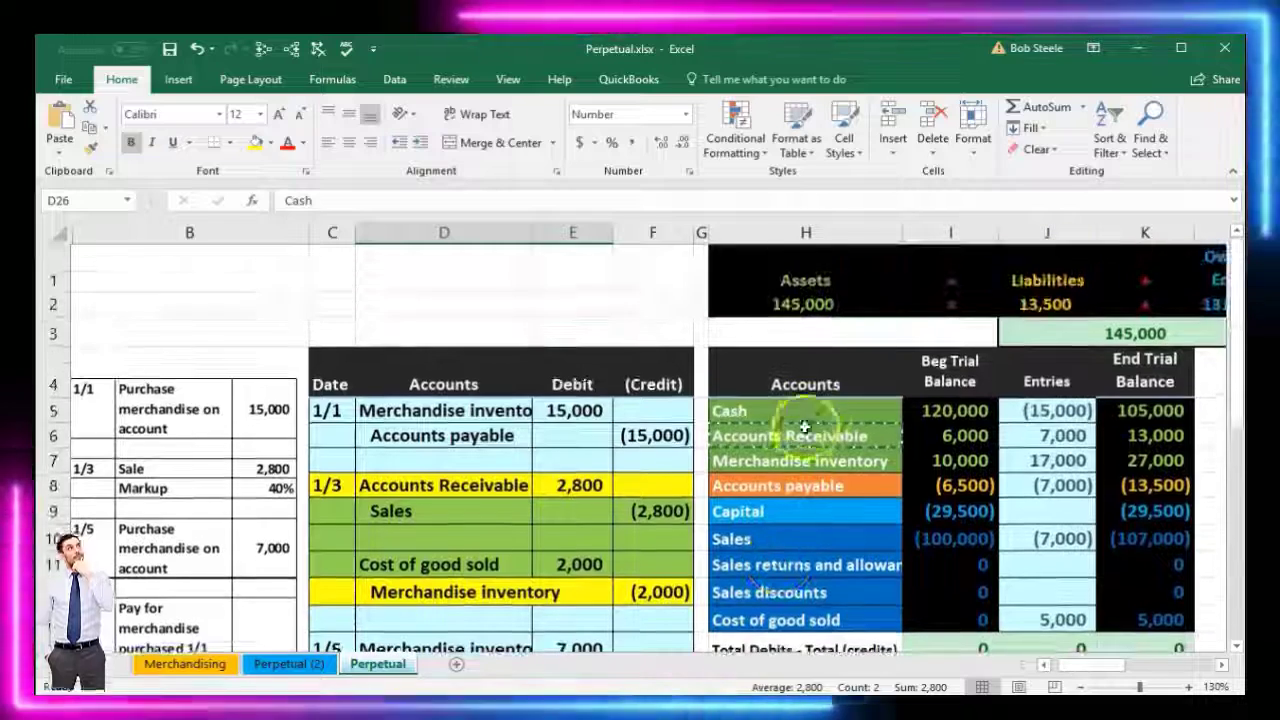
{"action": "left_click", "coordinate": [809, 410]}
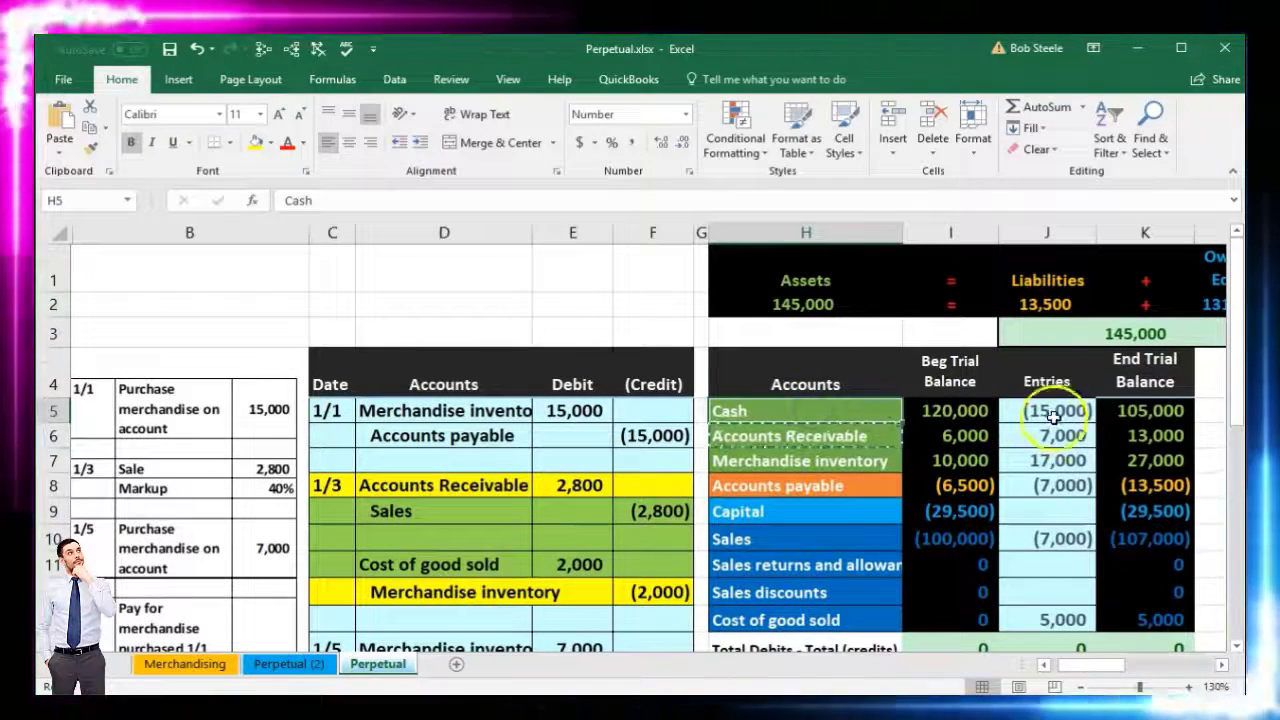
{"action": "left_click", "coordinate": [1055, 414]}
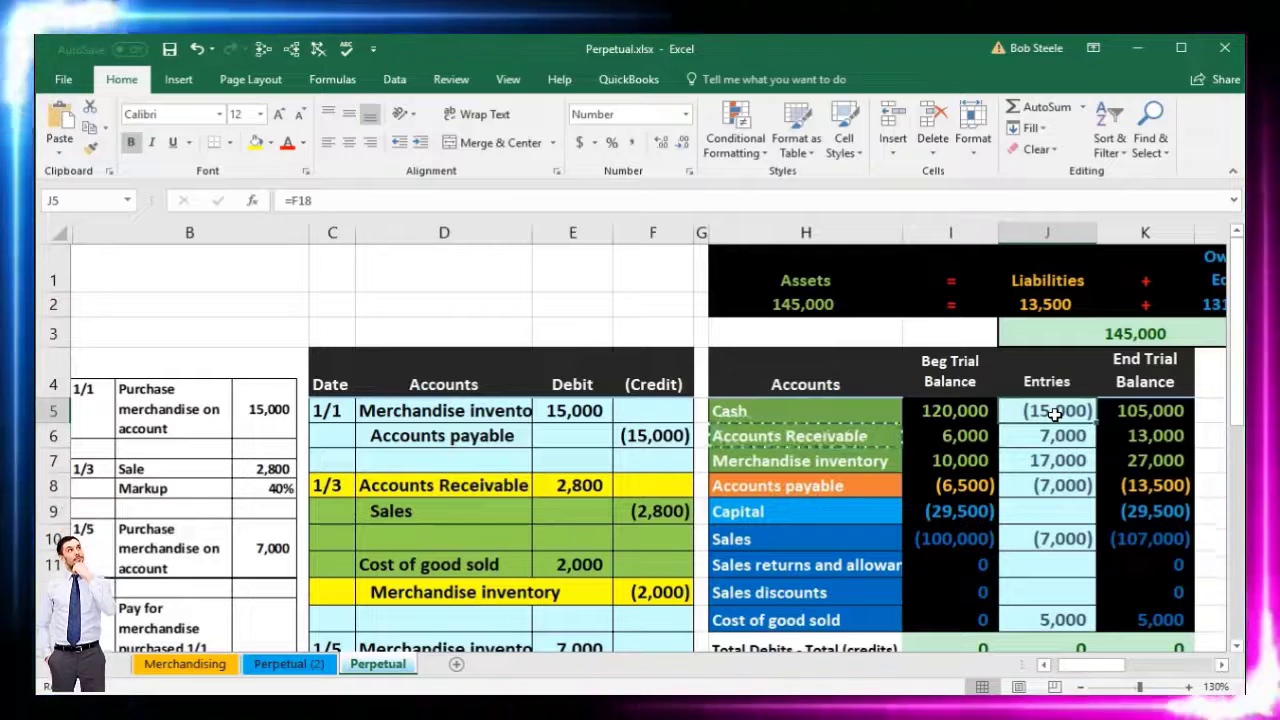
{"action": "double_click", "coordinate": [1055, 413]}
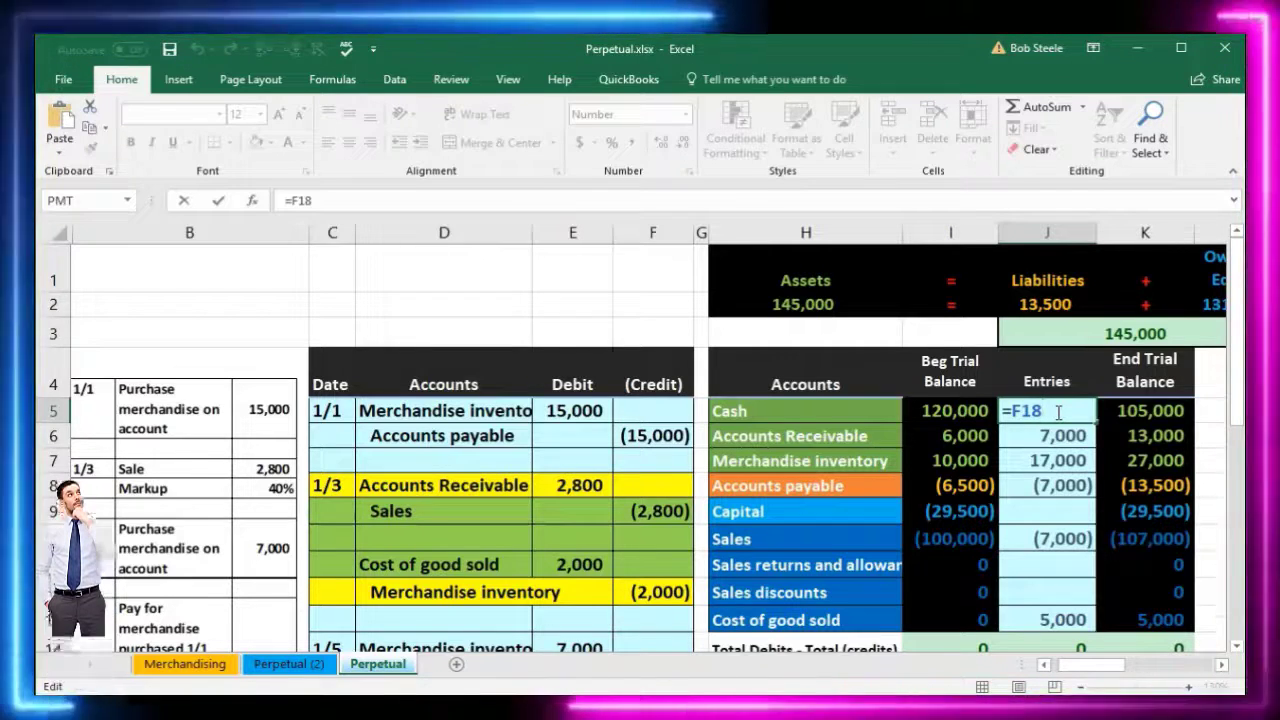
{"action": "scroll", "coordinate": [766, 523], "scroll_direction": "down", "scroll_amount": 4}
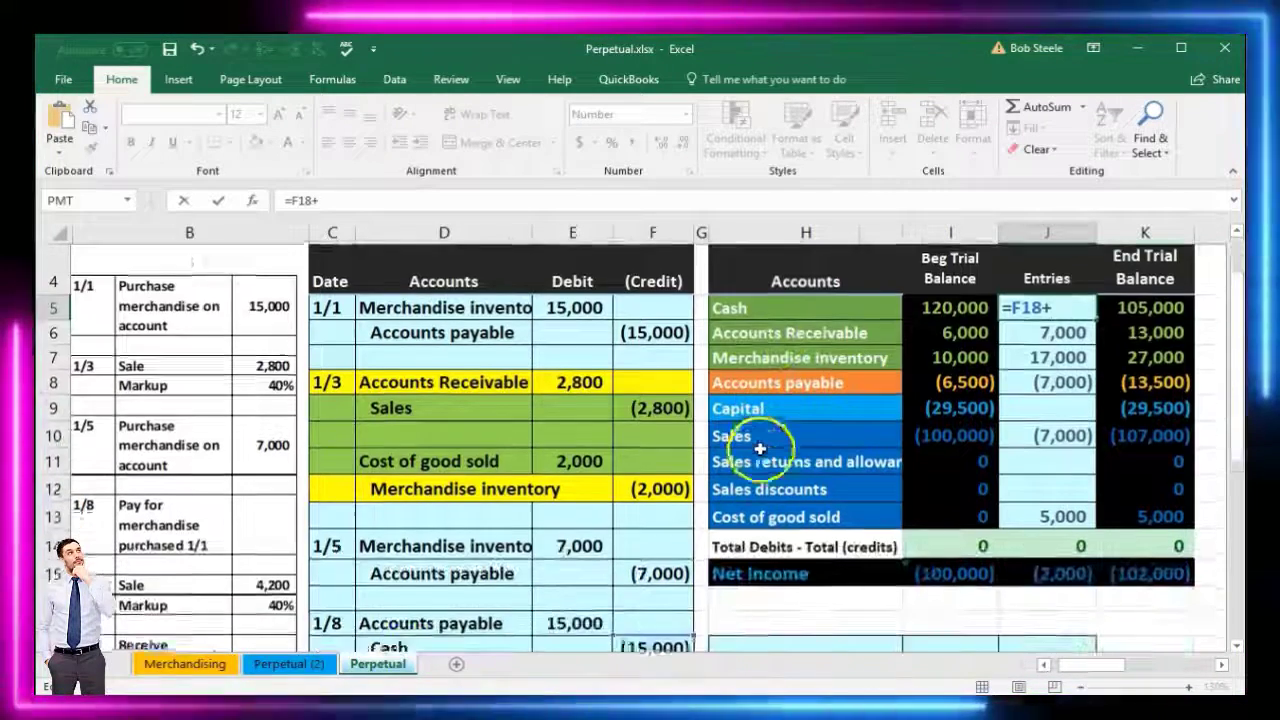
{"action": "scroll", "coordinate": [759, 449], "scroll_direction": "down", "scroll_amount": 1}
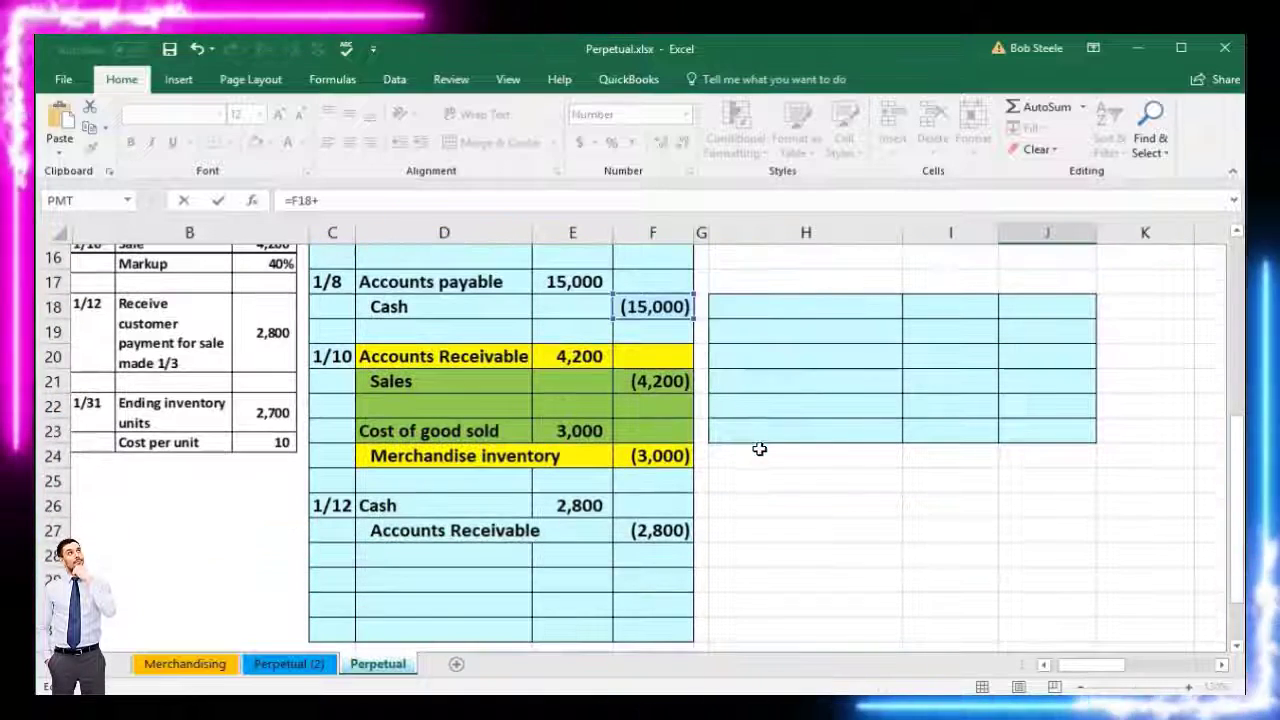
{"action": "left_click", "coordinate": [580, 506]}
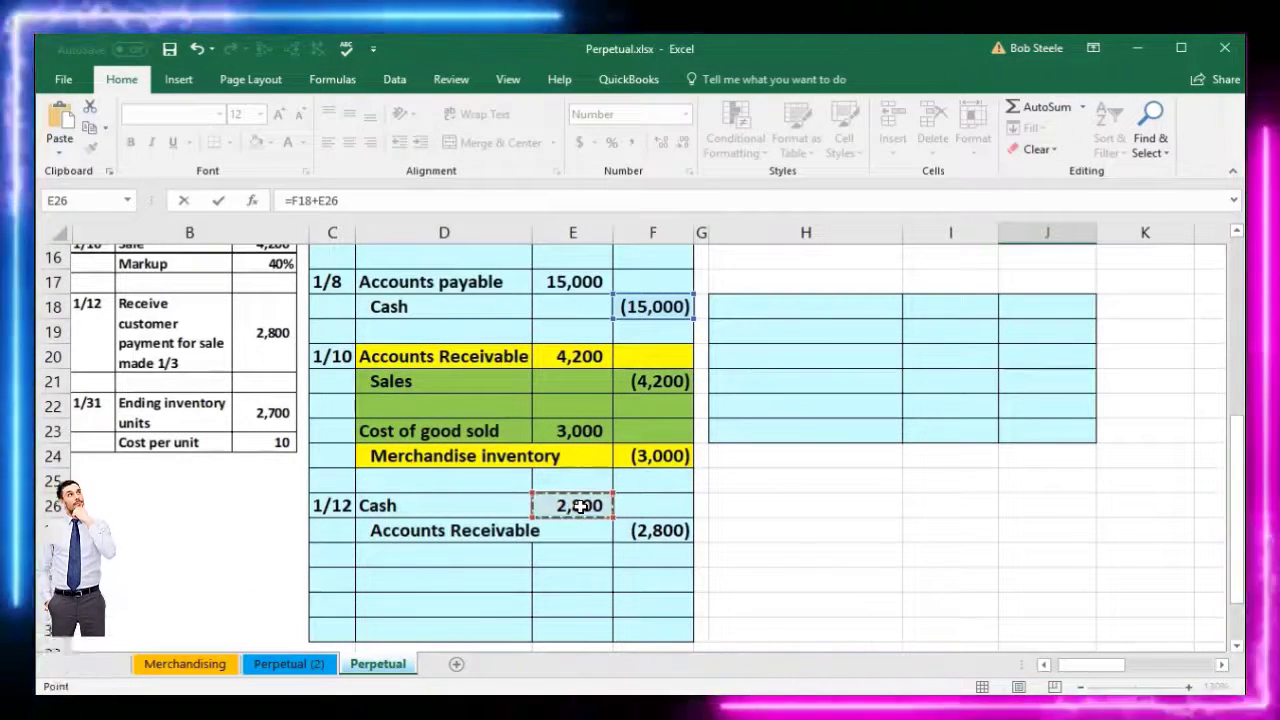
{"action": "key", "text": "Return"}
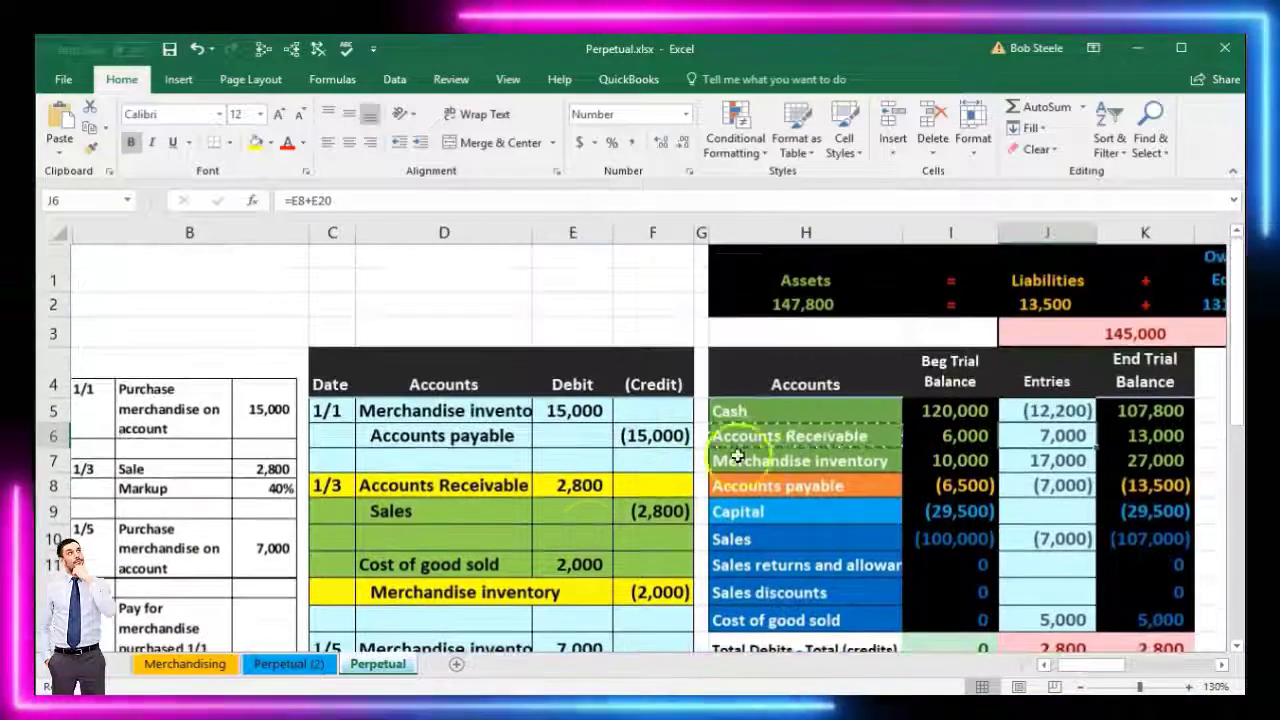
Step: Recheck the Cash entries formula in J5, leaving it unchanged
{"action": "double_click", "coordinate": [1040, 411]}
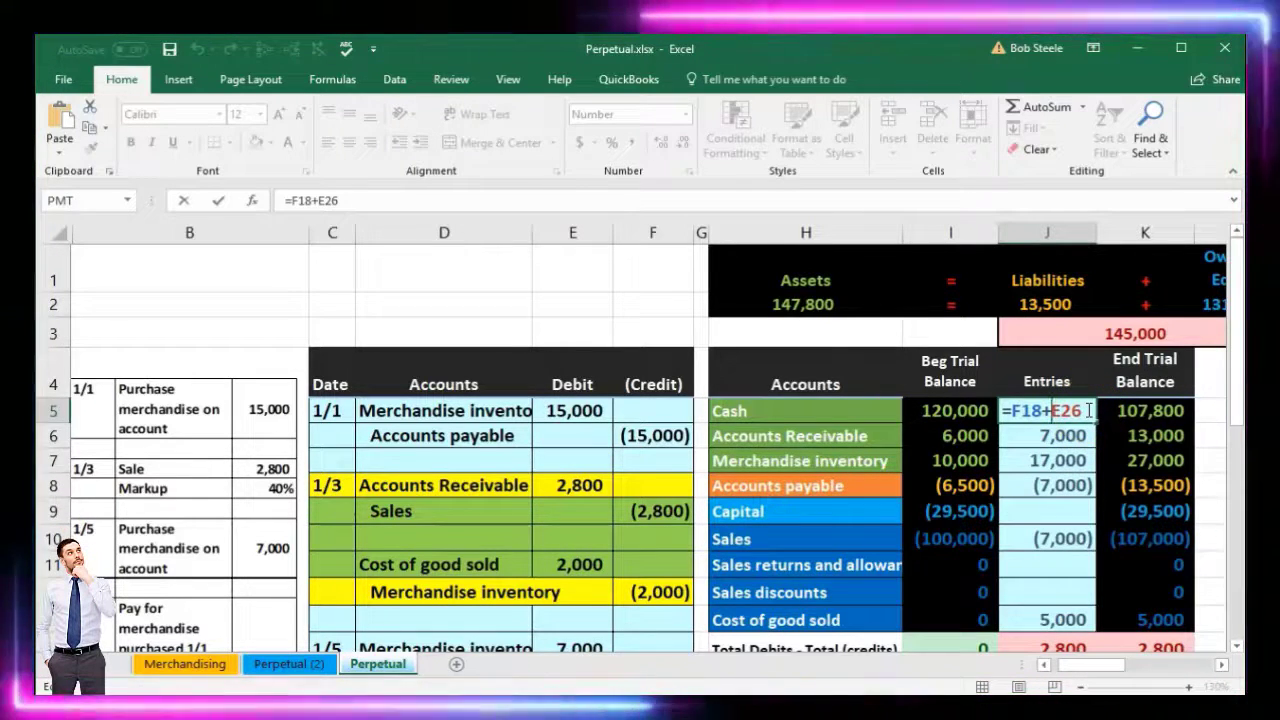
{"action": "key", "text": "Escape"}
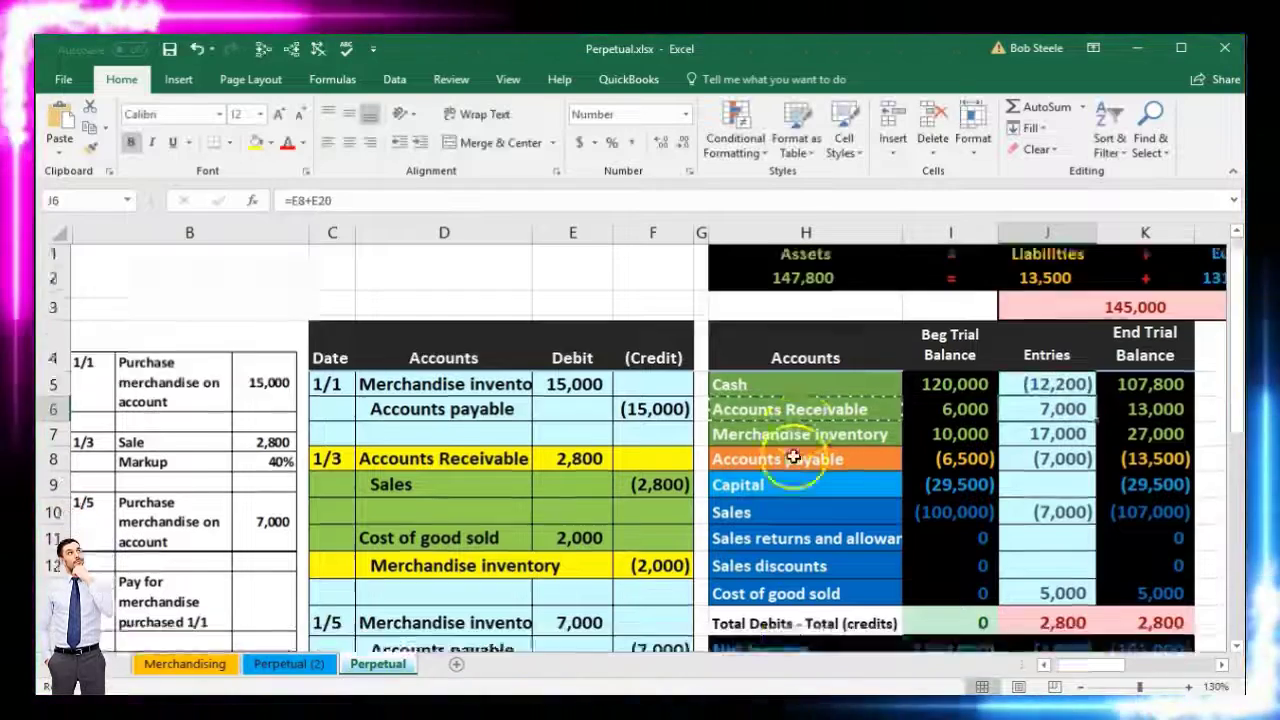
{"action": "scroll", "coordinate": [800, 457], "scroll_direction": "down", "scroll_amount": 4}
{"action": "left_click_drag", "start_coordinate": [469, 614], "coordinate": [651, 608]}
{"action": "scroll", "coordinate": [806, 586], "scroll_direction": "up", "scroll_amount": 4}
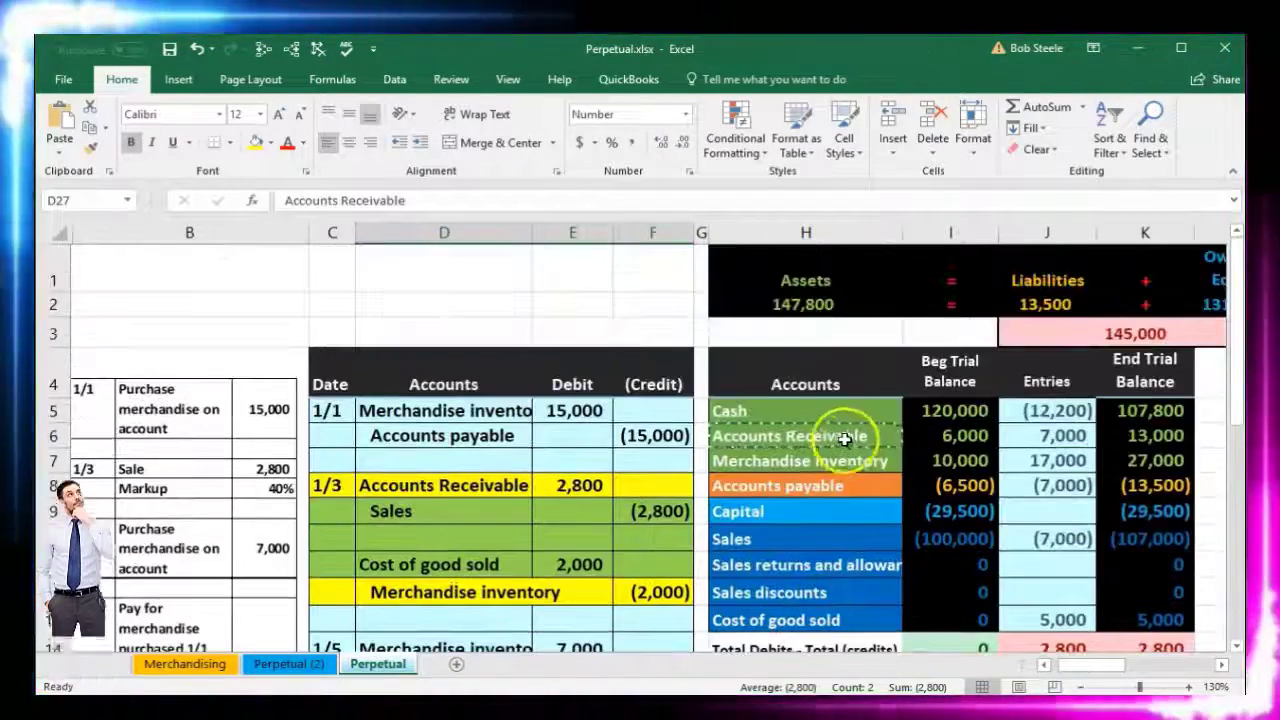
Step: Extend the Accounts Receivable entries formula in J6 to =E8+E20+F27, showing 4,200
{"action": "left_click", "coordinate": [846, 435]}
{"action": "left_click", "coordinate": [1042, 432]}
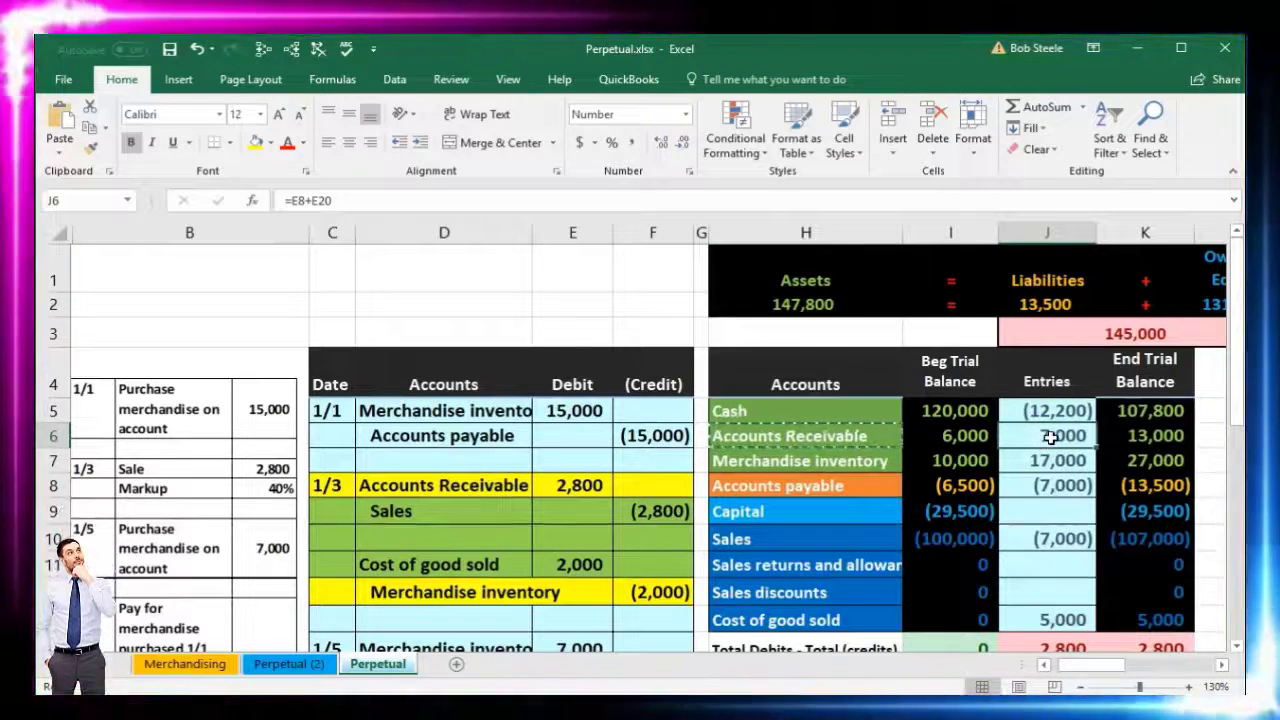
{"action": "double_click", "coordinate": [1045, 437]}
{"action": "left_click", "coordinate": [1083, 435]}
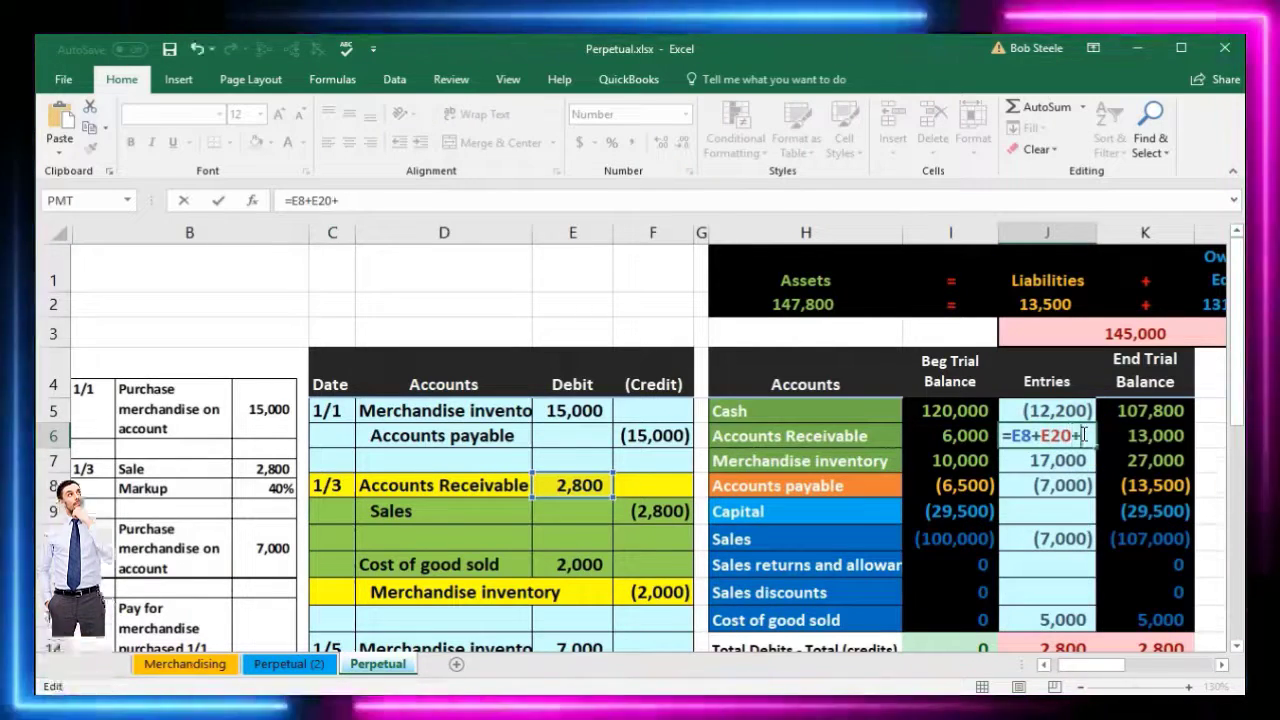
{"action": "scroll", "coordinate": [826, 483], "scroll_direction": "down", "scroll_amount": 5}
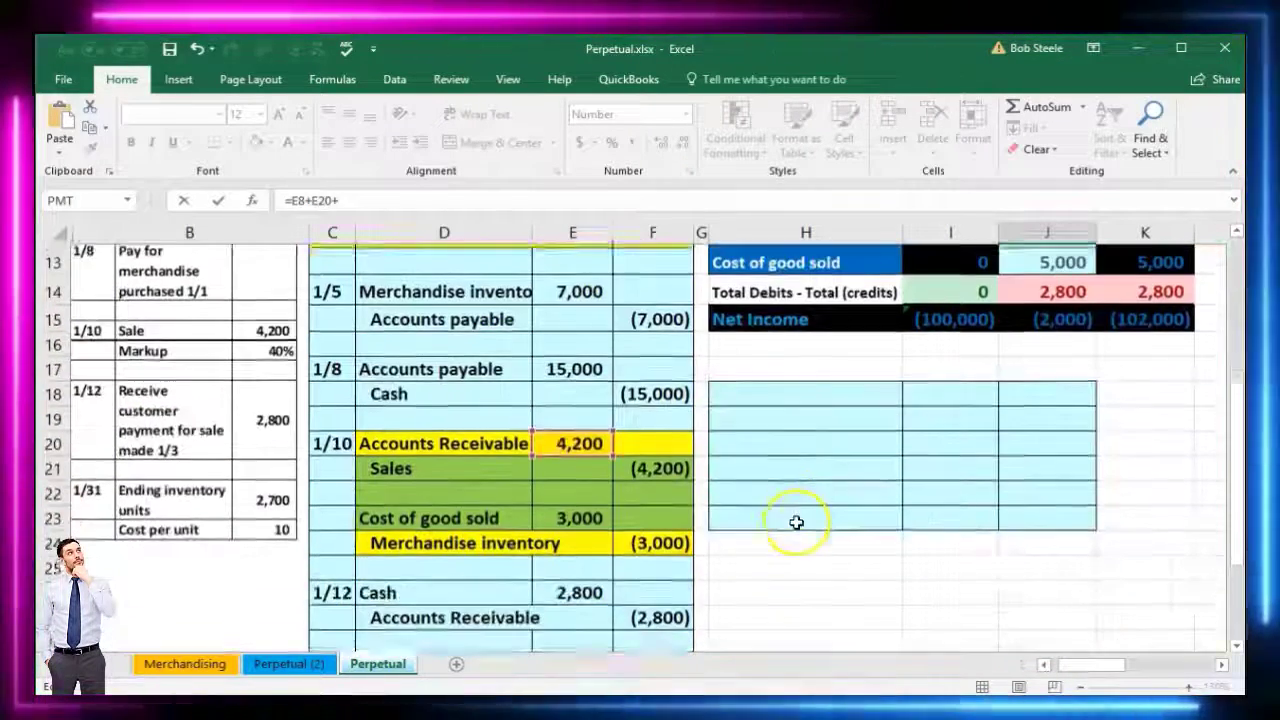
{"action": "scroll", "coordinate": [786, 542], "scroll_direction": "down", "scroll_amount": 1}
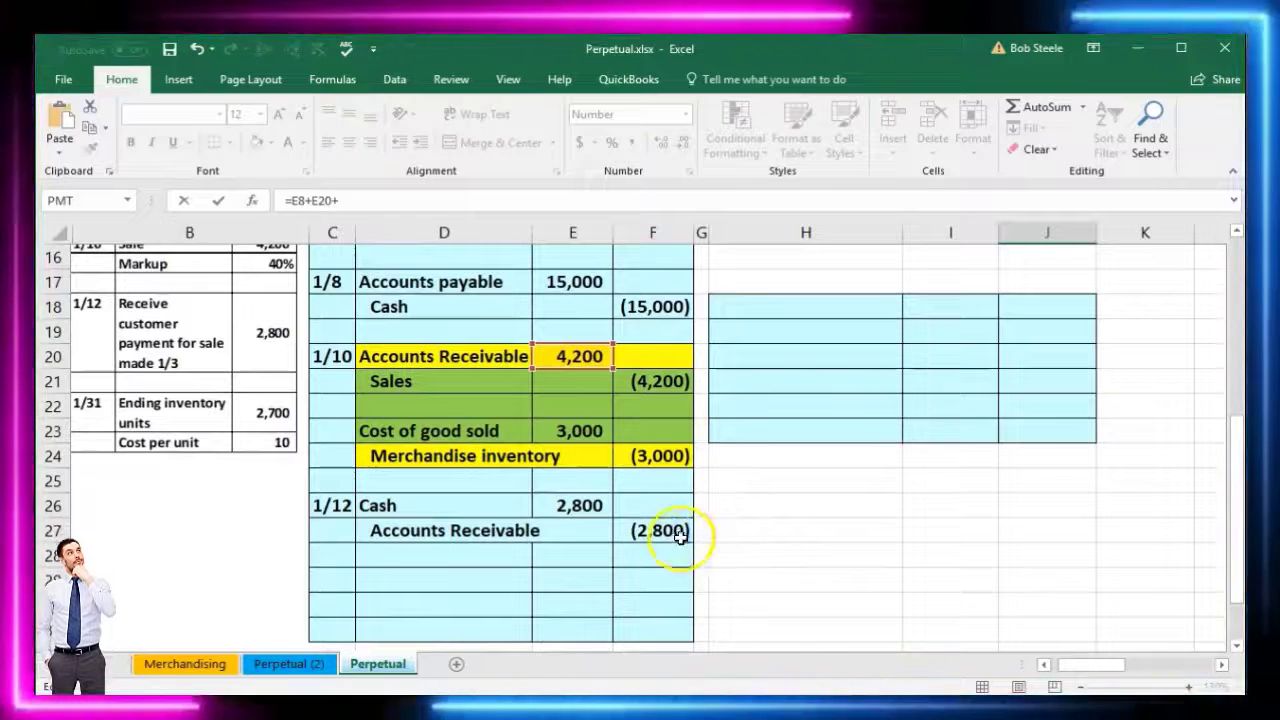
{"action": "left_click", "coordinate": [680, 537]}
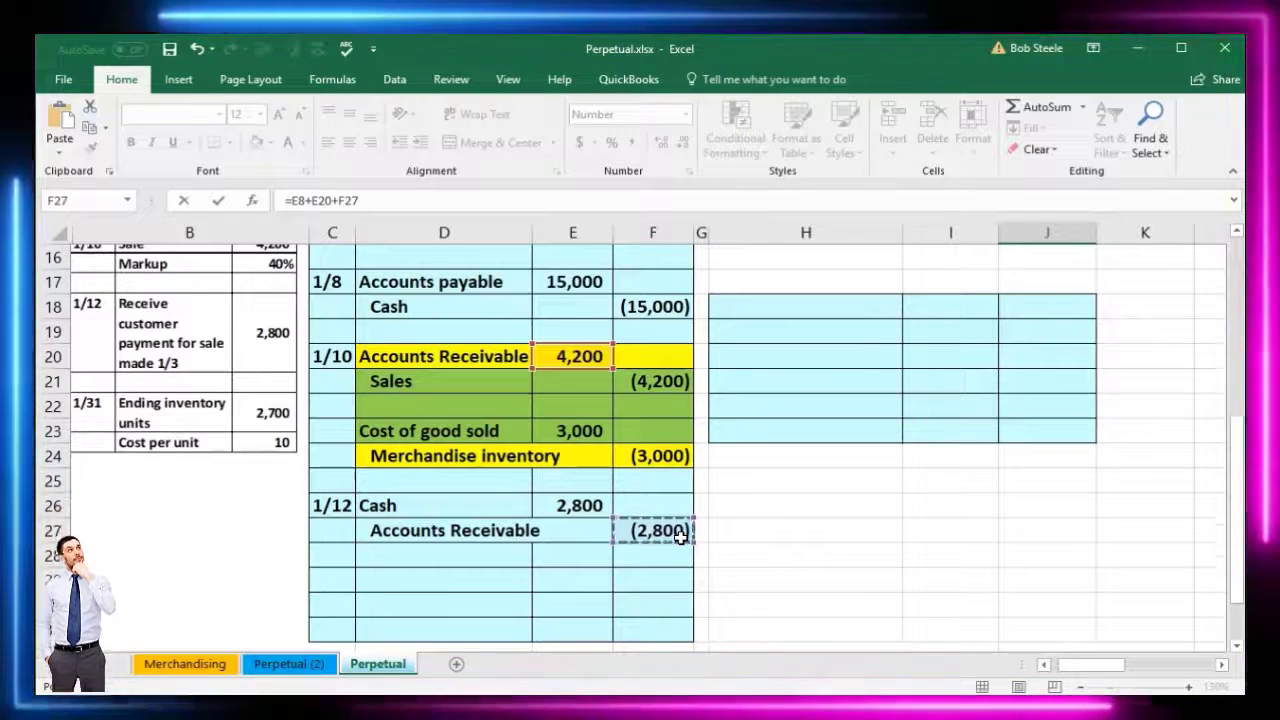
{"action": "key", "text": "Return"}
{"action": "scroll", "coordinate": [822, 466], "scroll_direction": "up", "scroll_amount": 4}
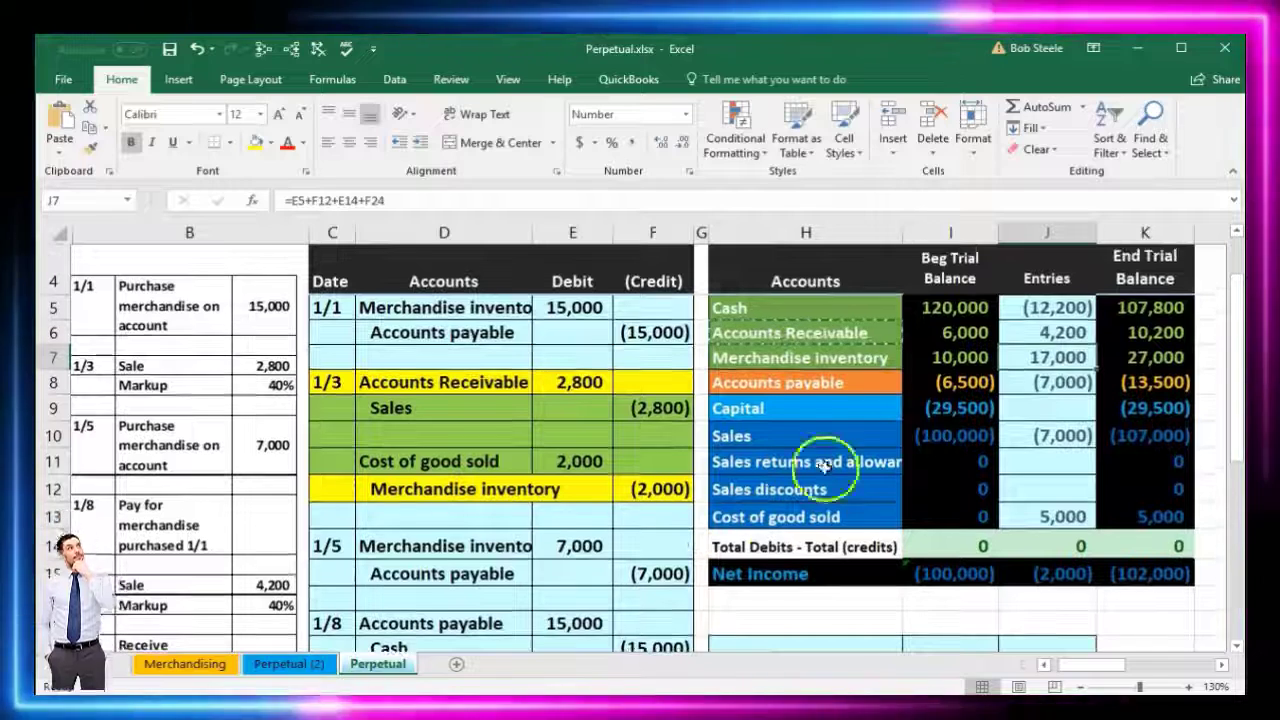
{"action": "double_click", "coordinate": [1050, 333]}
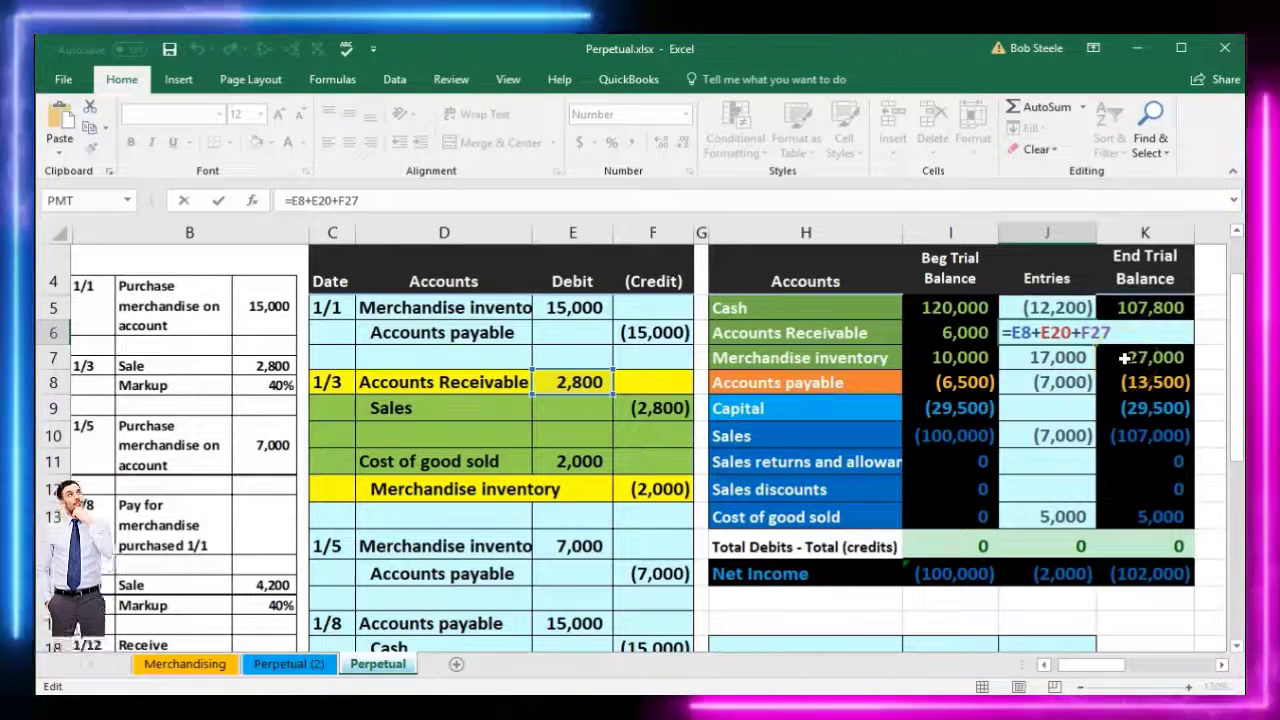
{"action": "key", "text": "Return"}
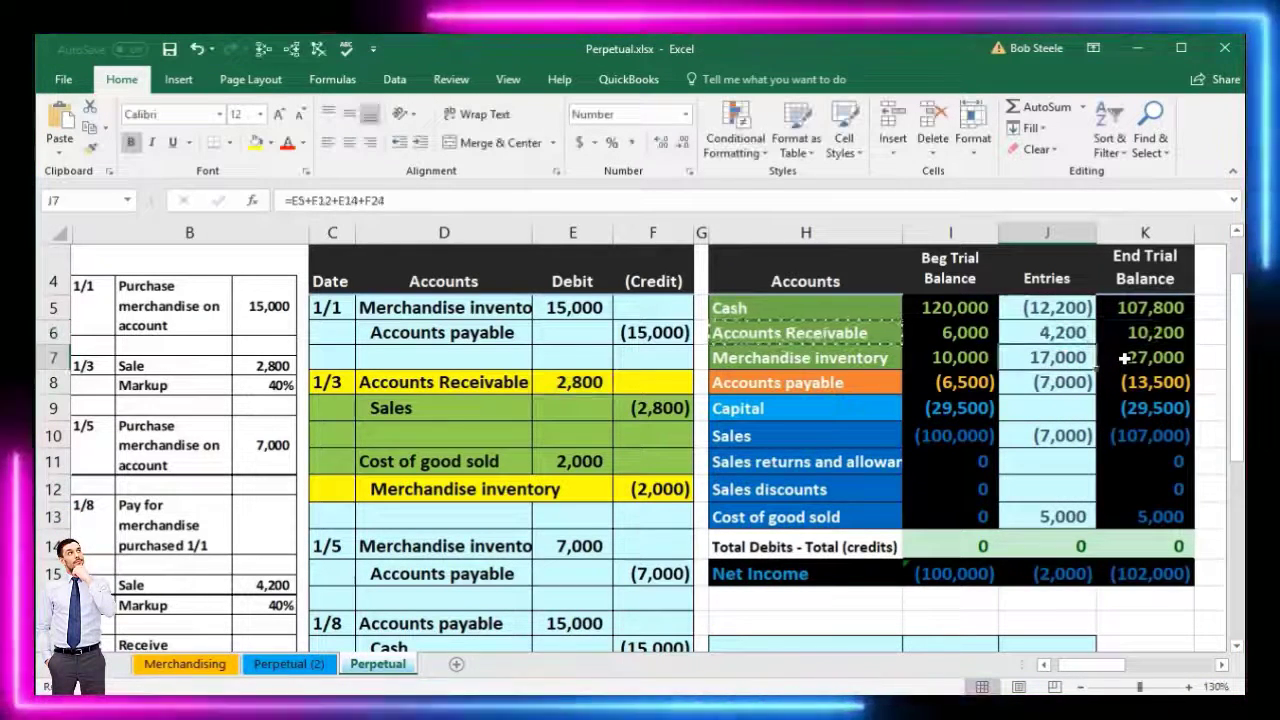
{"action": "left_click", "coordinate": [1128, 332]}
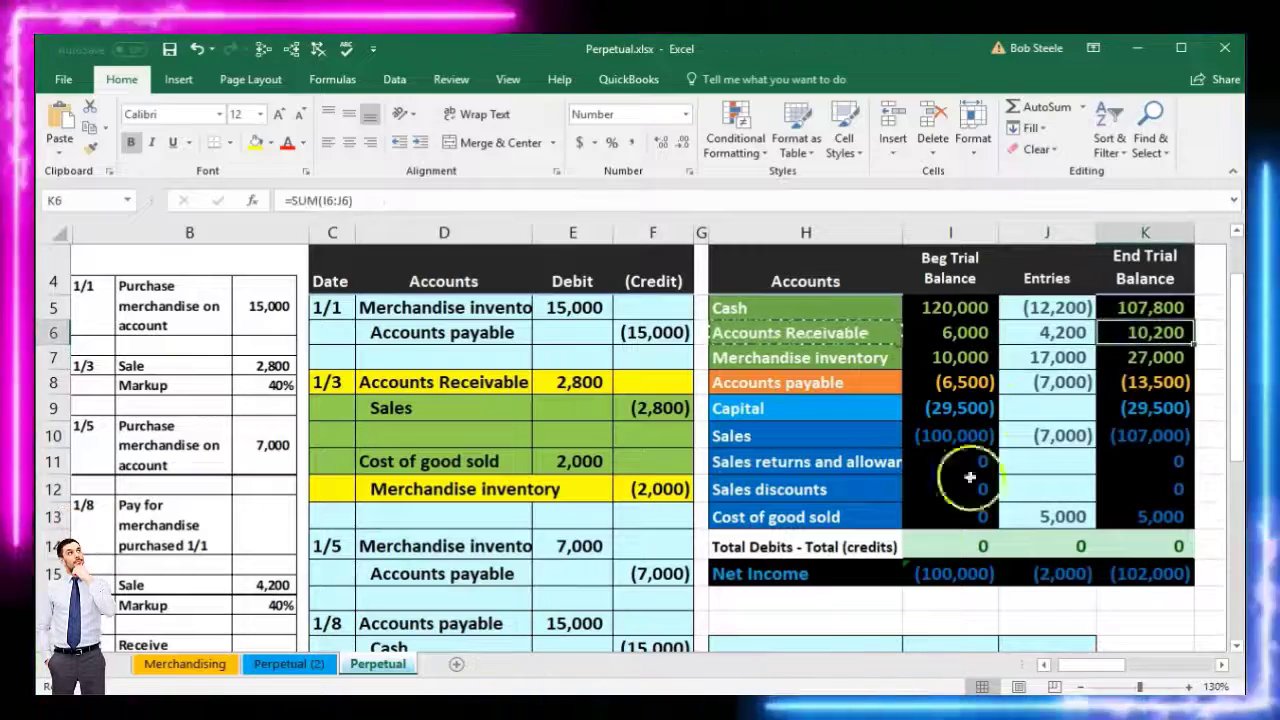
{"action": "scroll", "coordinate": [857, 565], "scroll_direction": "down", "scroll_amount": 2}
{"action": "scroll", "coordinate": [857, 557], "scroll_direction": "up", "scroll_amount": 1}
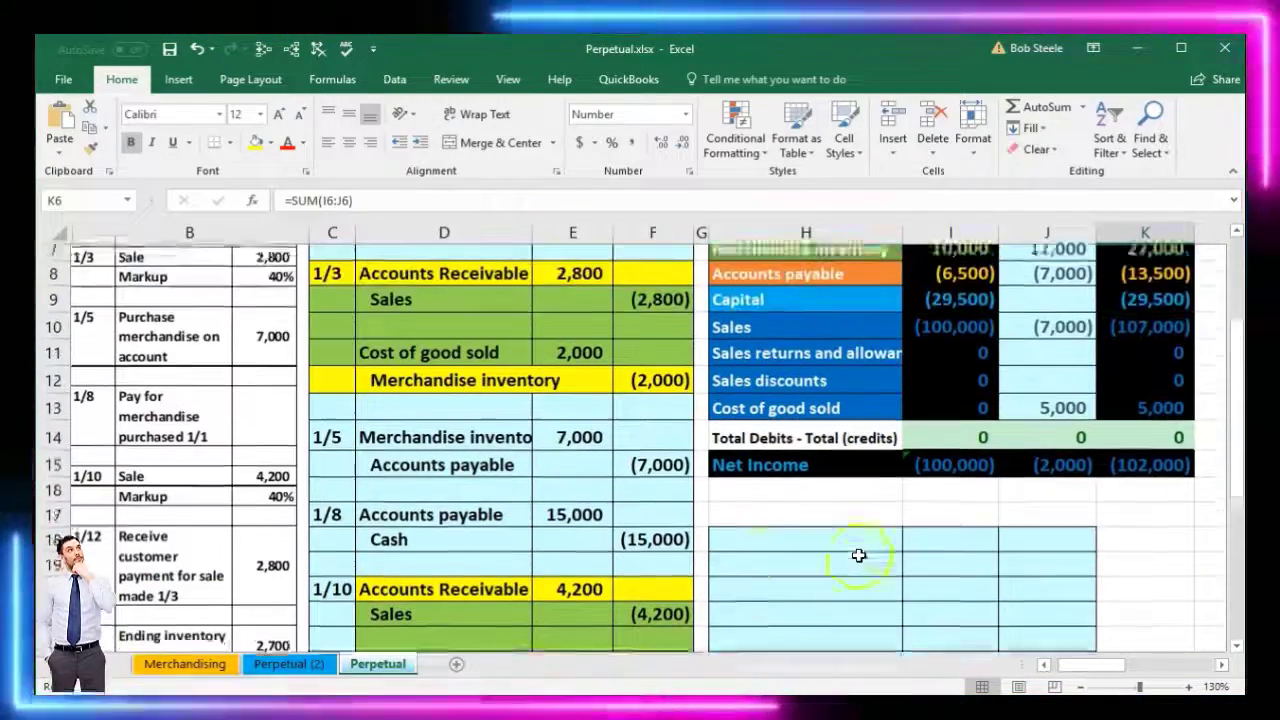
{"action": "scroll", "coordinate": [757, 568], "scroll_direction": "down", "scroll_amount": 1}
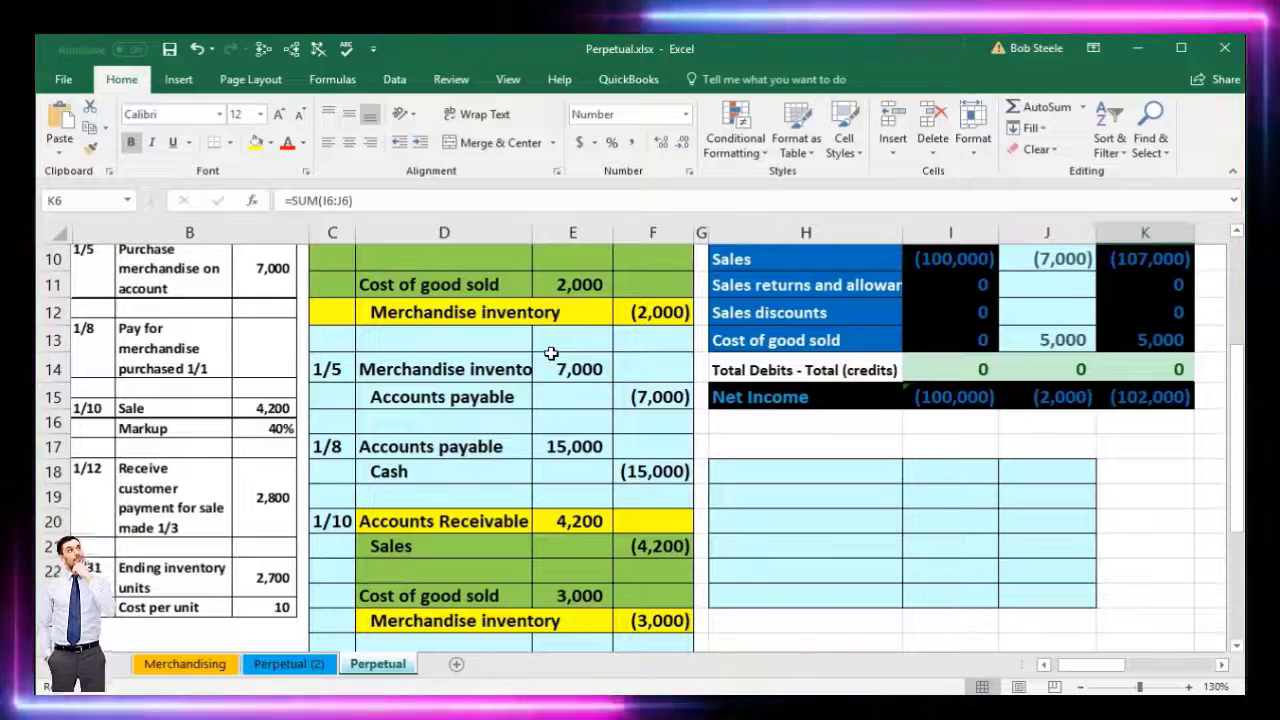
{"action": "left_click", "coordinate": [928, 545]}
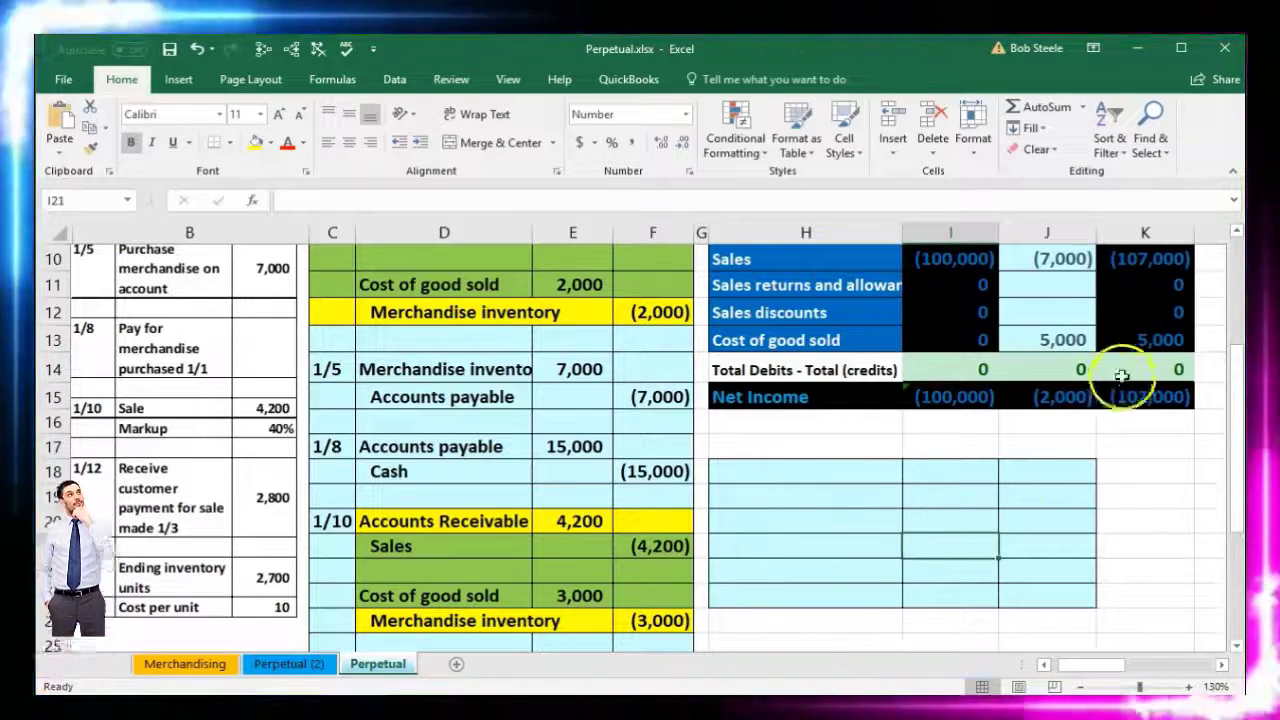
{"action": "left_click", "coordinate": [1140, 338]}
{"action": "scroll", "coordinate": [1125, 510], "scroll_direction": "up", "scroll_amount": 2}
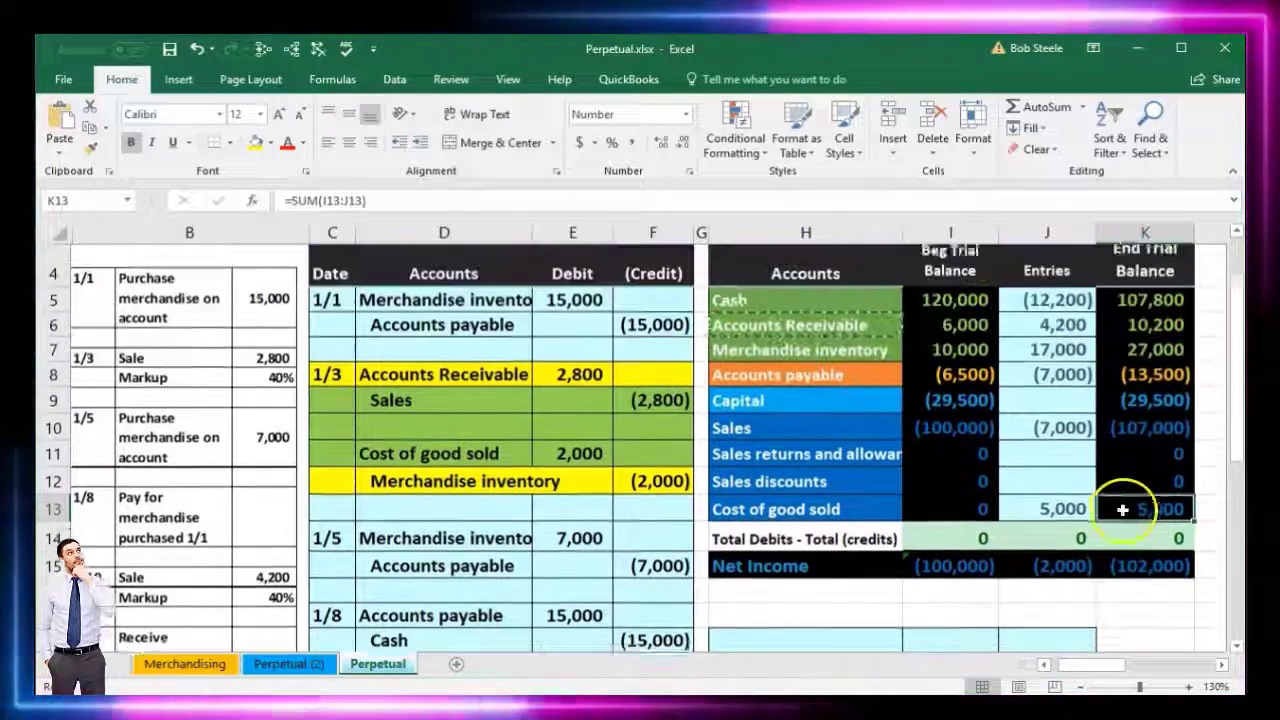
{"action": "left_click", "coordinate": [1139, 365]}
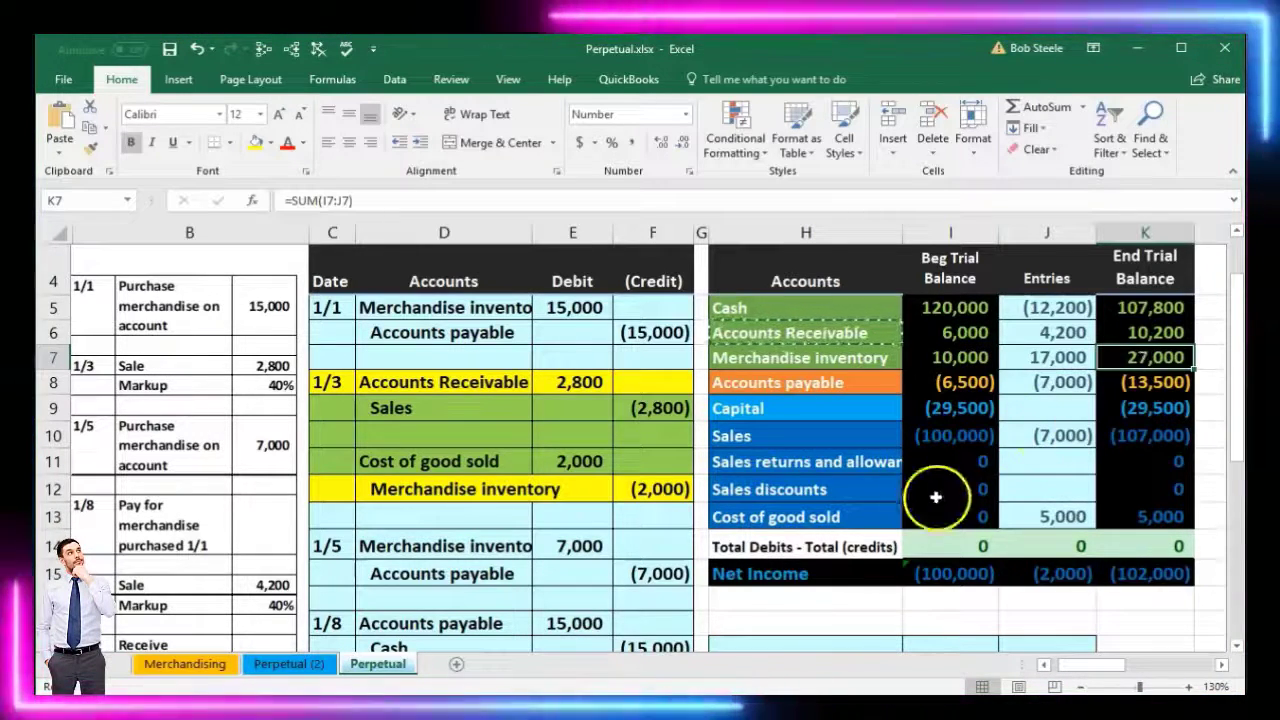
{"action": "scroll", "coordinate": [891, 509], "scroll_direction": "down", "scroll_amount": 1}
Step: Add a Cost of Goods Sold heading and a Beginning Inventory line of 10,000
{"action": "left_click", "coordinate": [784, 551]}
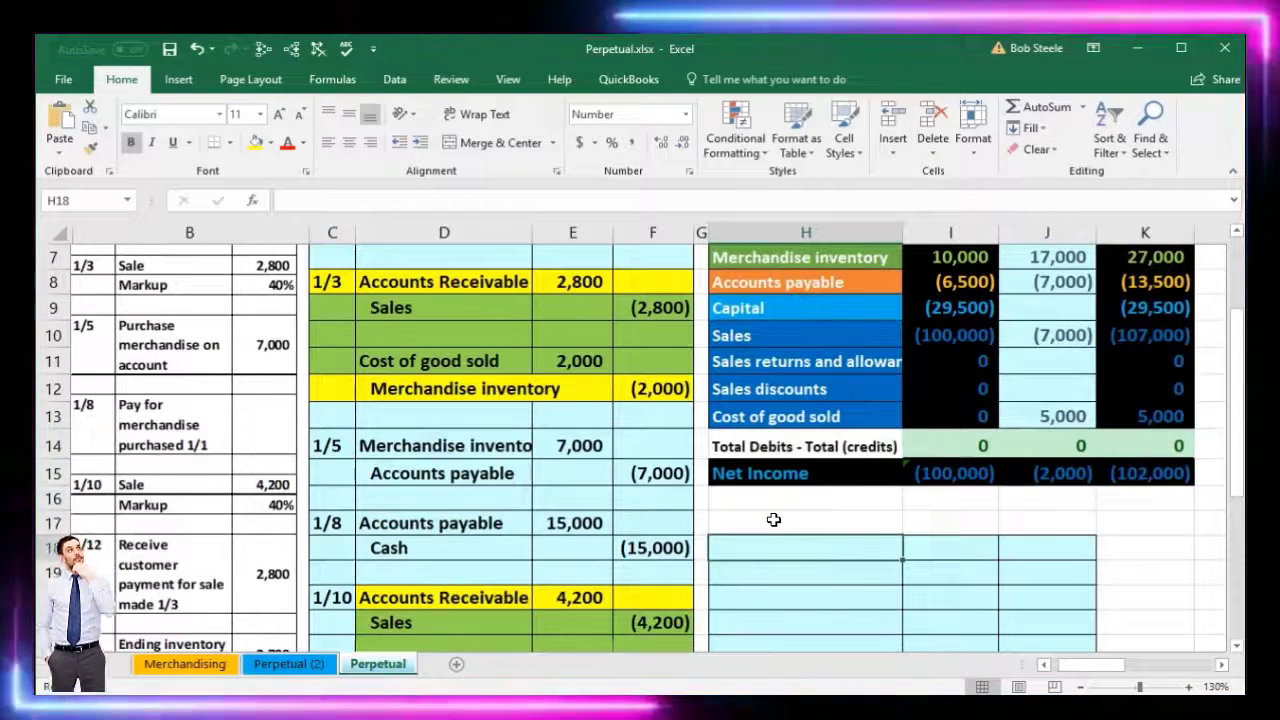
{"action": "type", "text": "Cost of Goods Sold"}
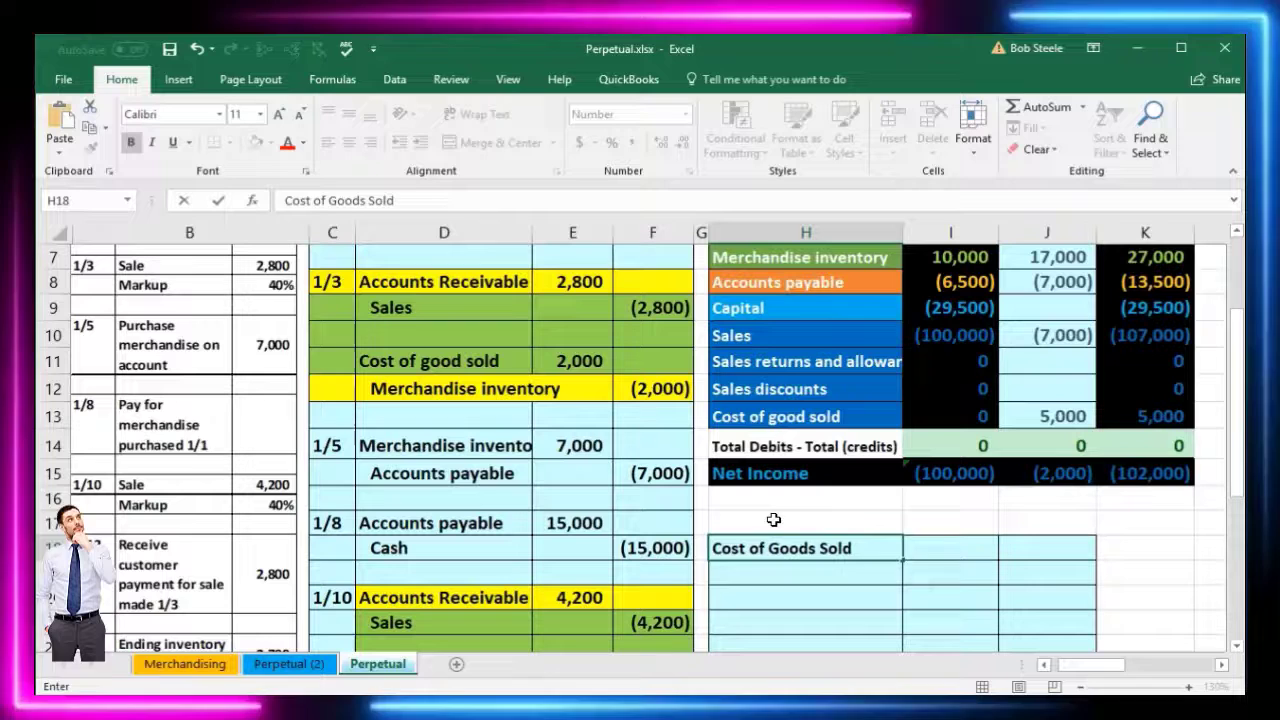
{"action": "key", "text": "Return"}
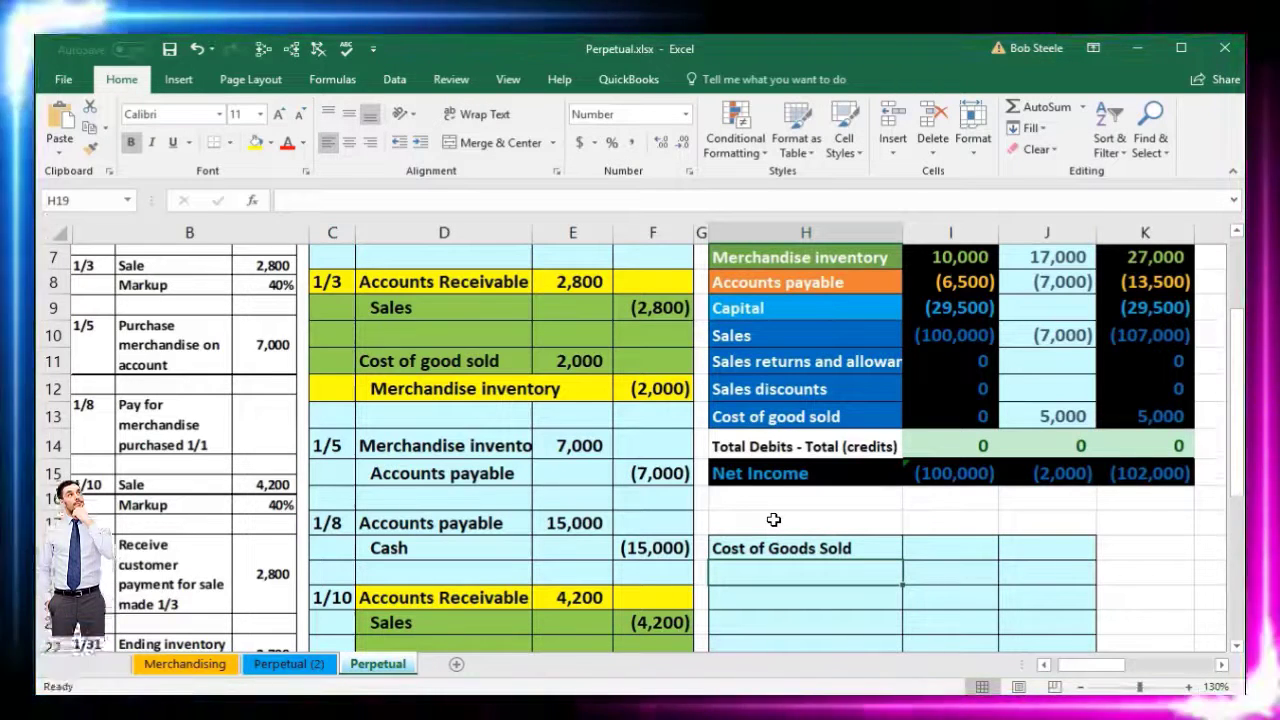
{"action": "type", "text": "B"}
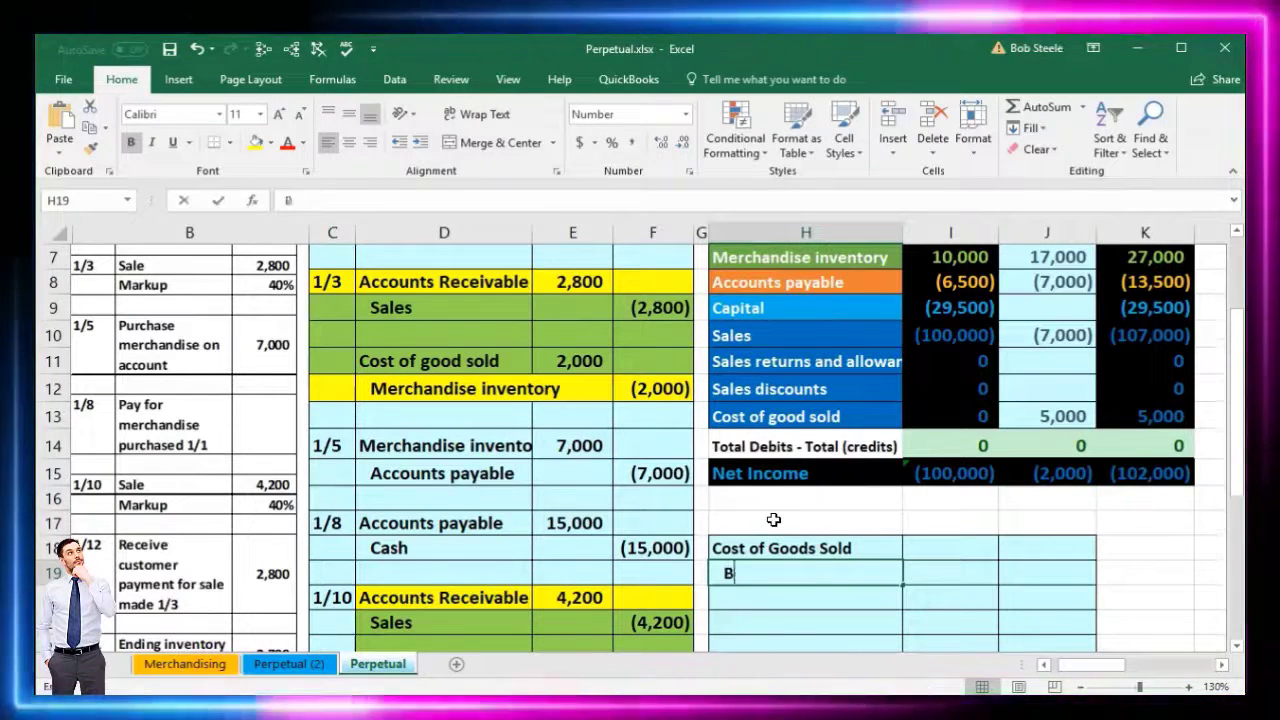
{"action": "type", "text": "eginning"}
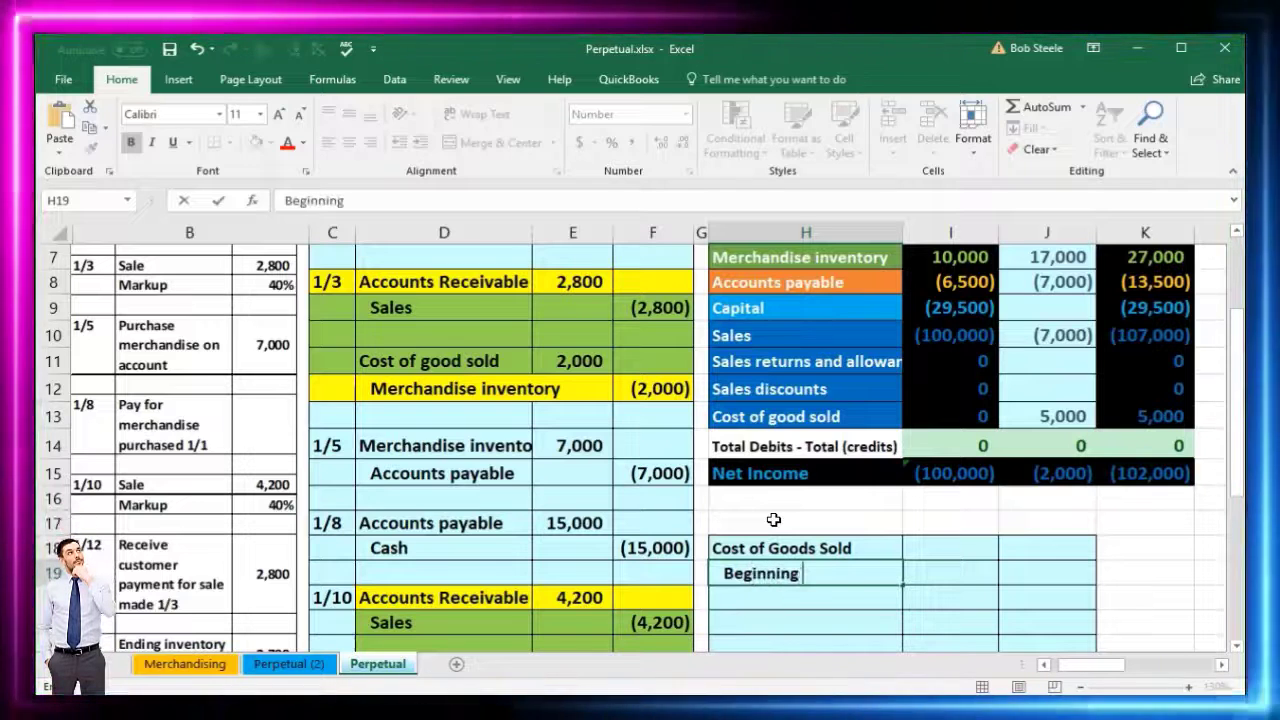
{"action": "type", "text": " Inventory"}
{"action": "key", "text": "Tab"}
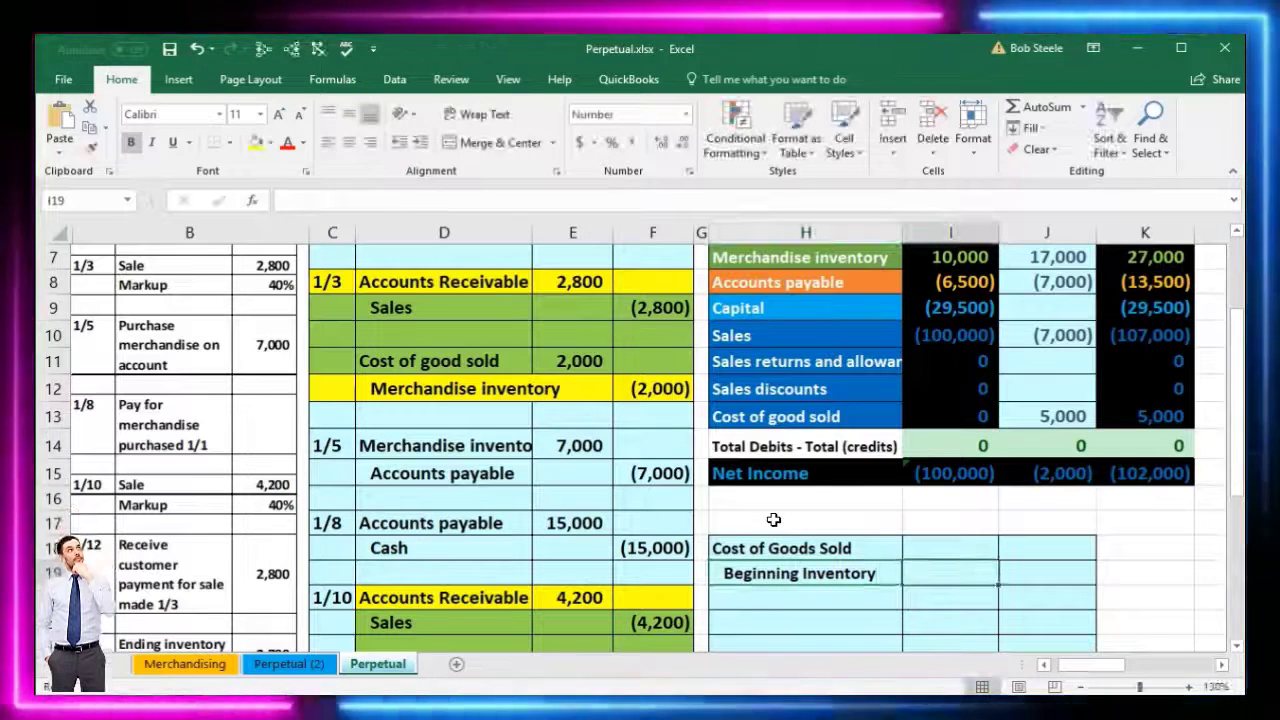
{"action": "key", "text": "Tab"}
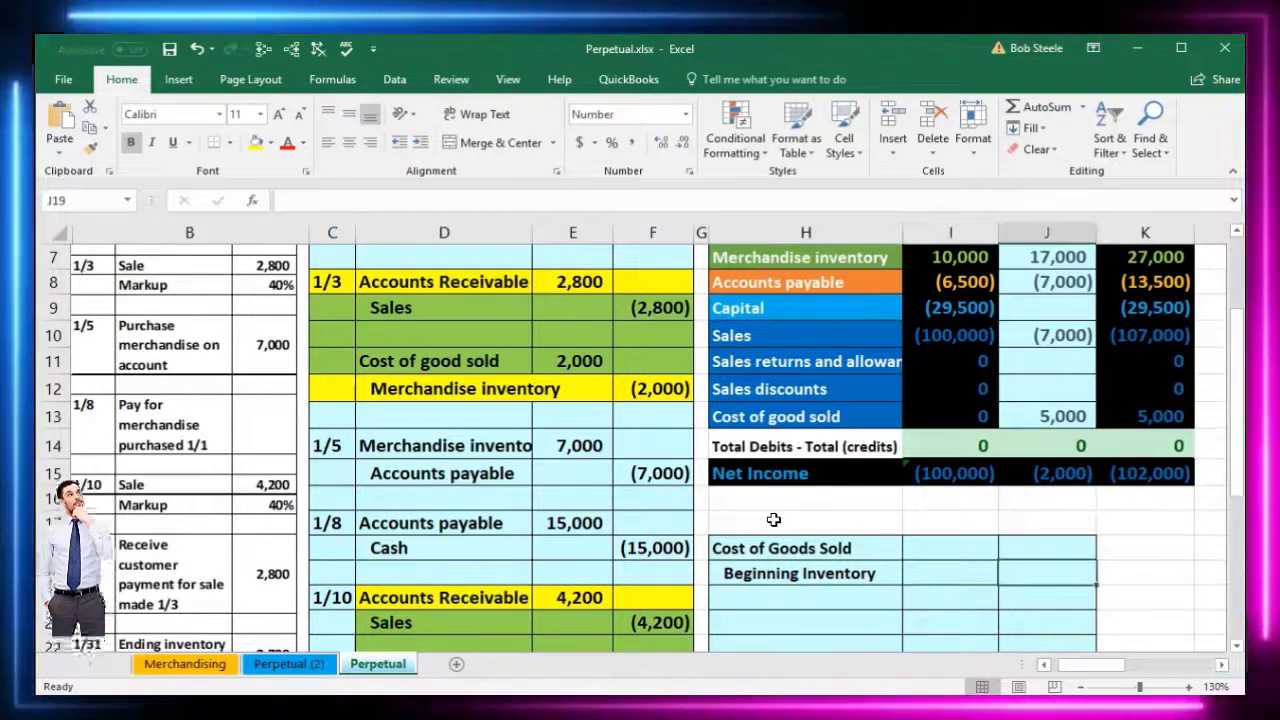
{"action": "scroll", "coordinate": [773, 519], "scroll_direction": "up", "scroll_amount": 1}
{"action": "left_click", "coordinate": [943, 358]}
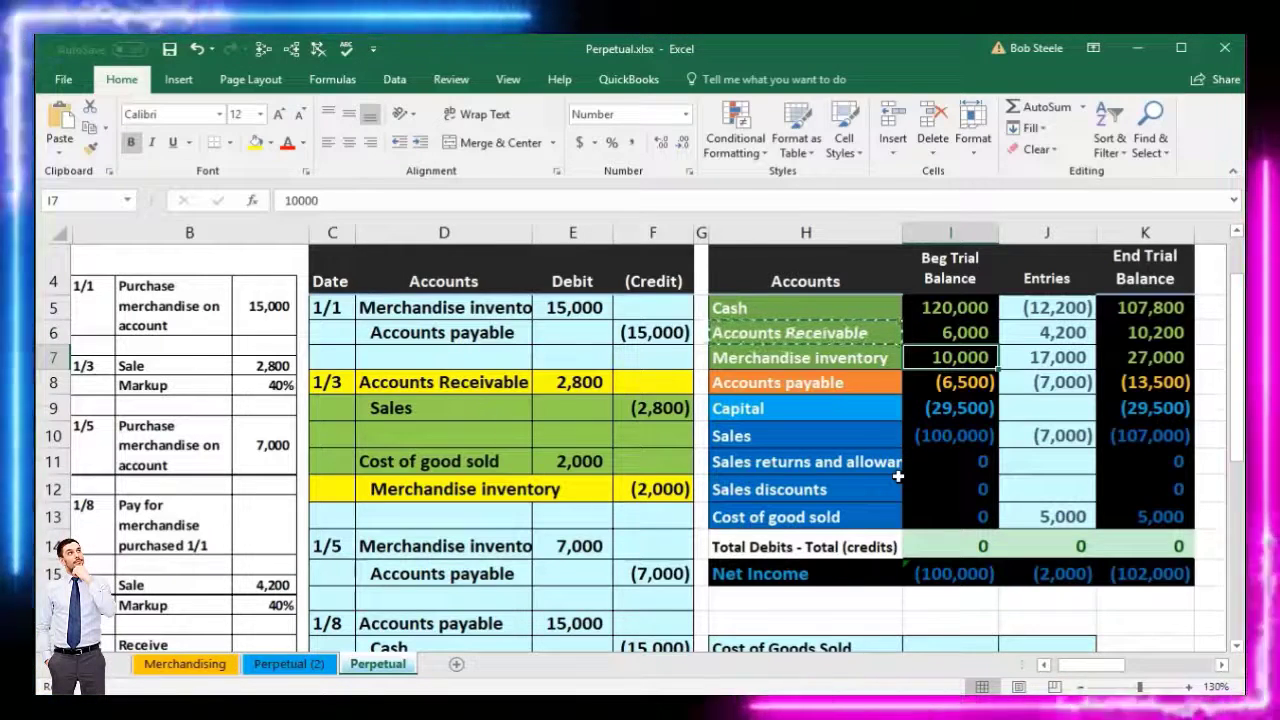
{"action": "scroll", "coordinate": [898, 477], "scroll_direction": "down", "scroll_amount": 1}
{"action": "left_click", "coordinate": [1065, 570]}
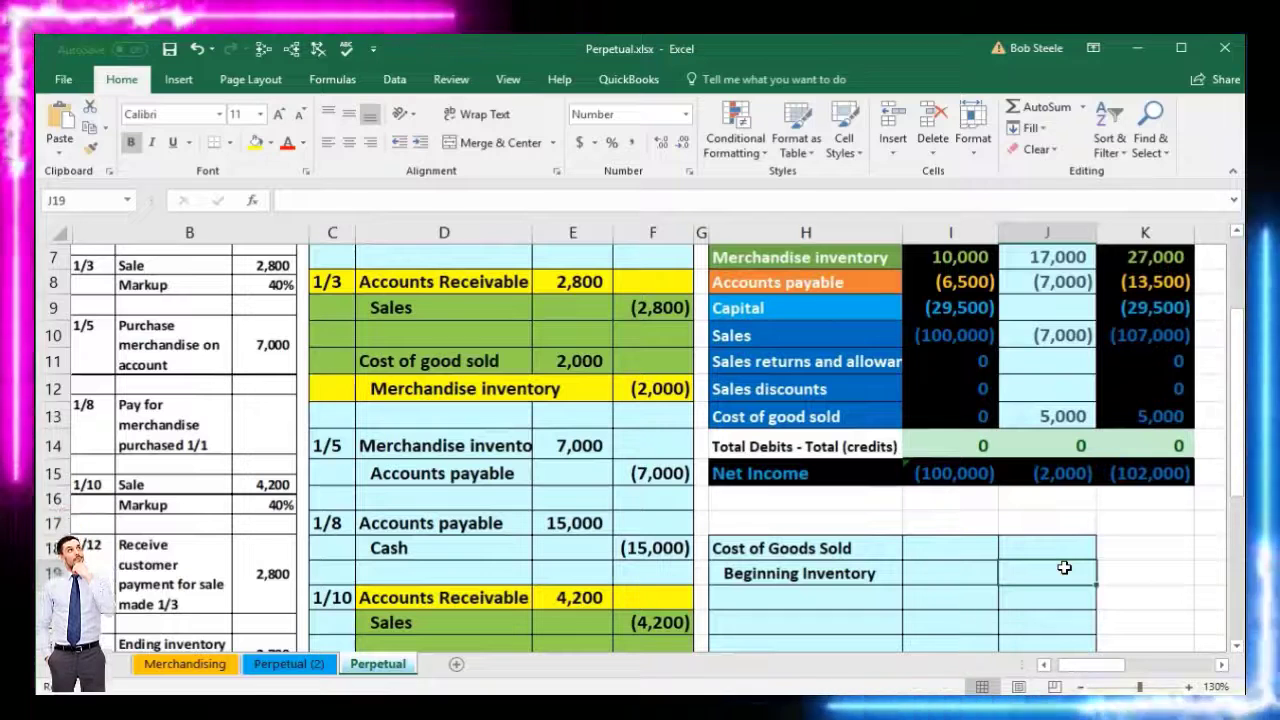
{"action": "type", "text": "10000"}
{"action": "key", "text": "Return"}
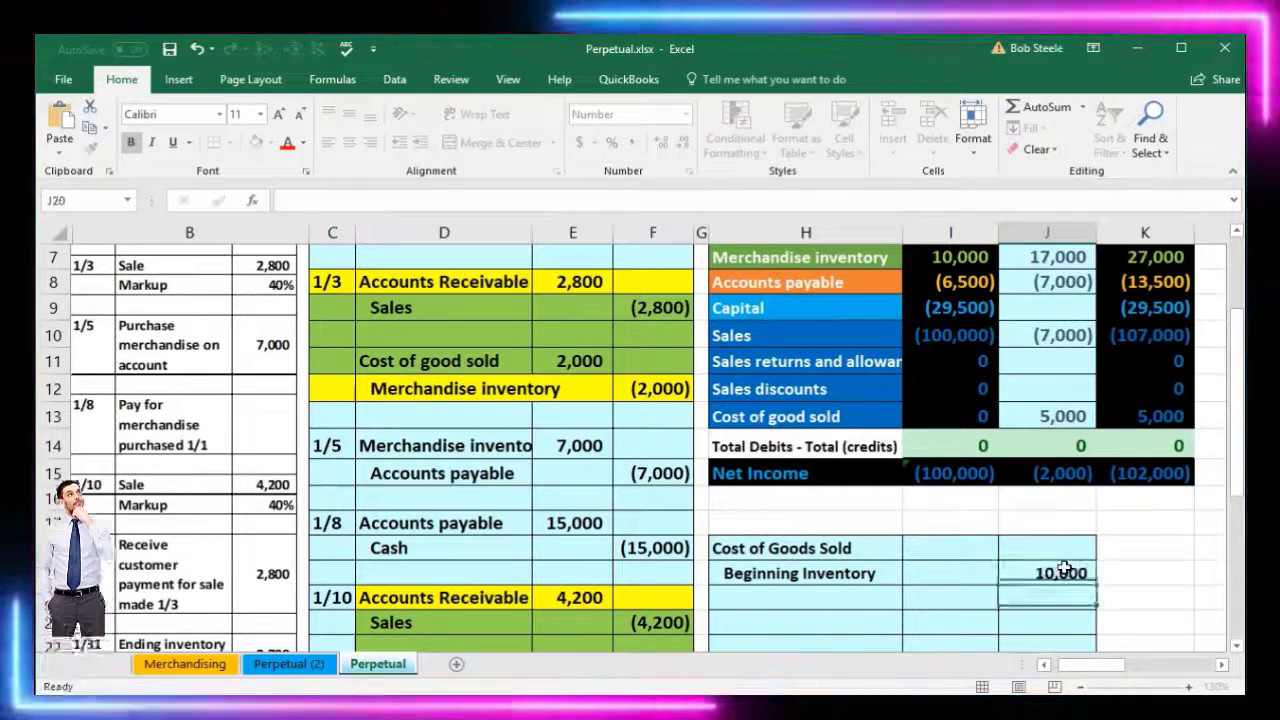
Step: Label the Purchases row and inspect which journal amounts feed the inventory entries
{"action": "left_click", "coordinate": [808, 597]}
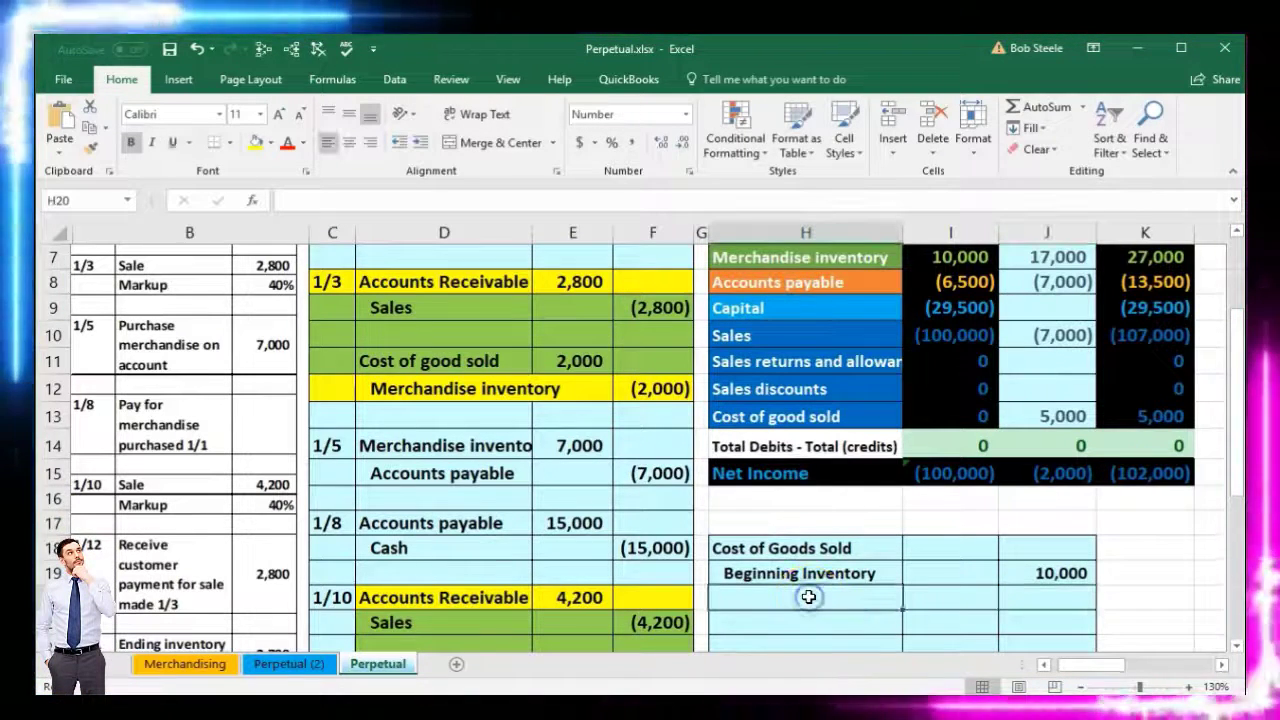
{"action": "type", "text": "Purchases"}
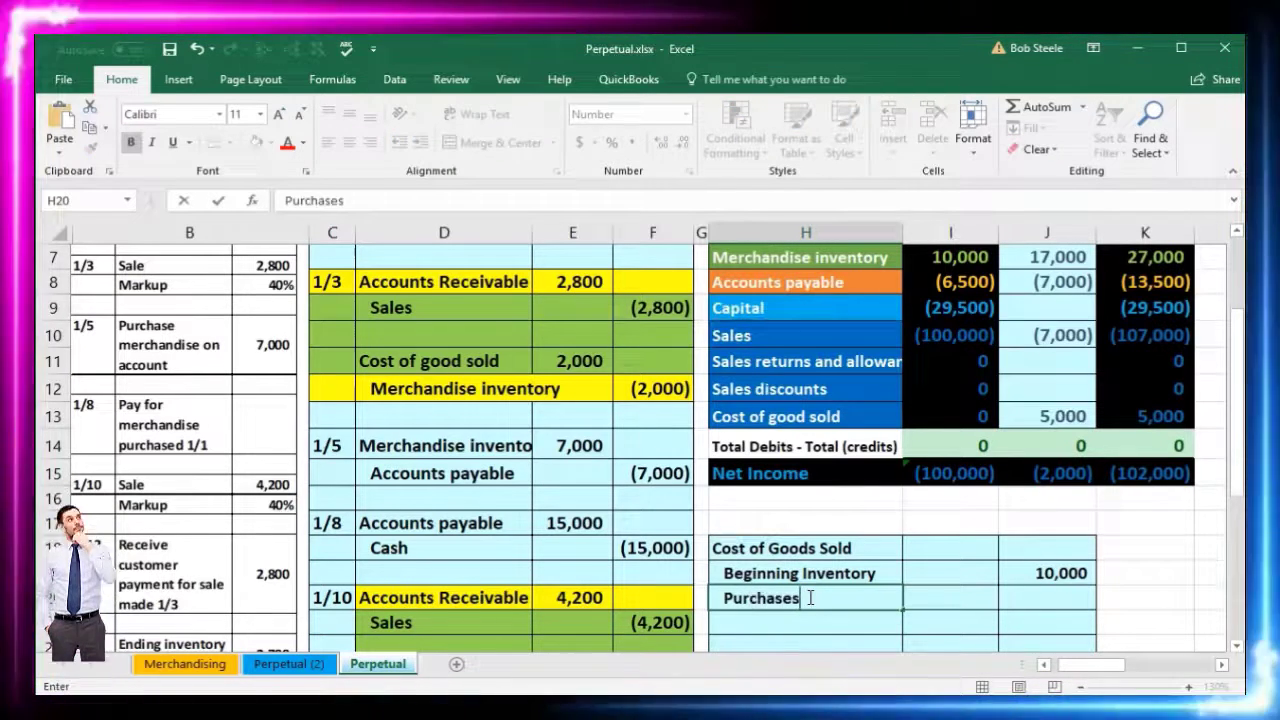
{"action": "key", "text": "Return"}
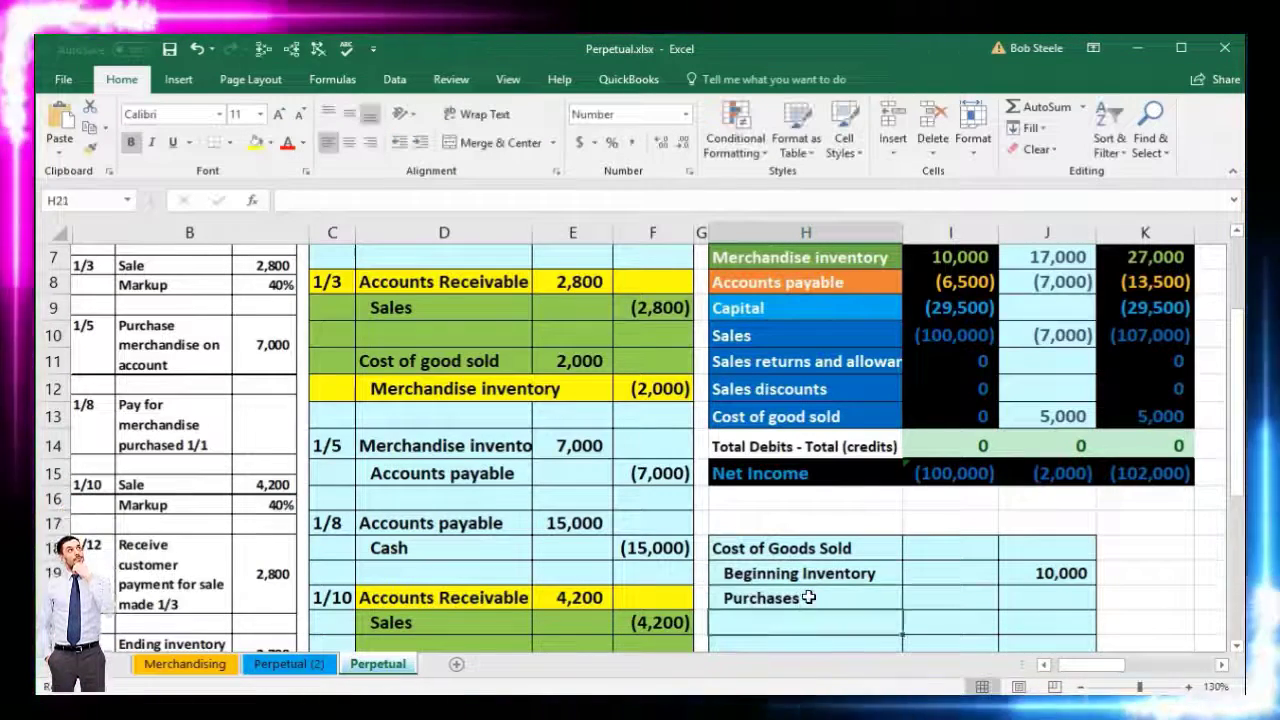
{"action": "scroll", "coordinate": [810, 595], "scroll_direction": "up", "scroll_amount": 1}
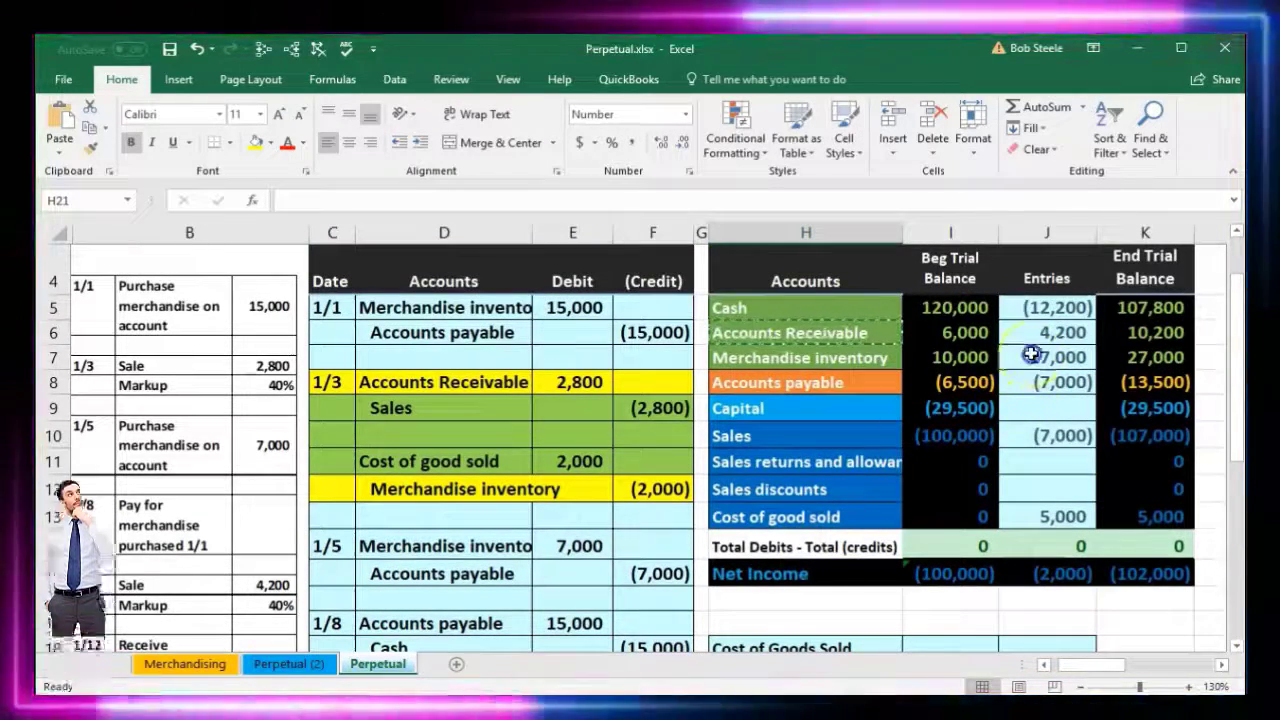
{"action": "left_click", "coordinate": [1034, 357]}
{"action": "double_click", "coordinate": [1034, 357]}
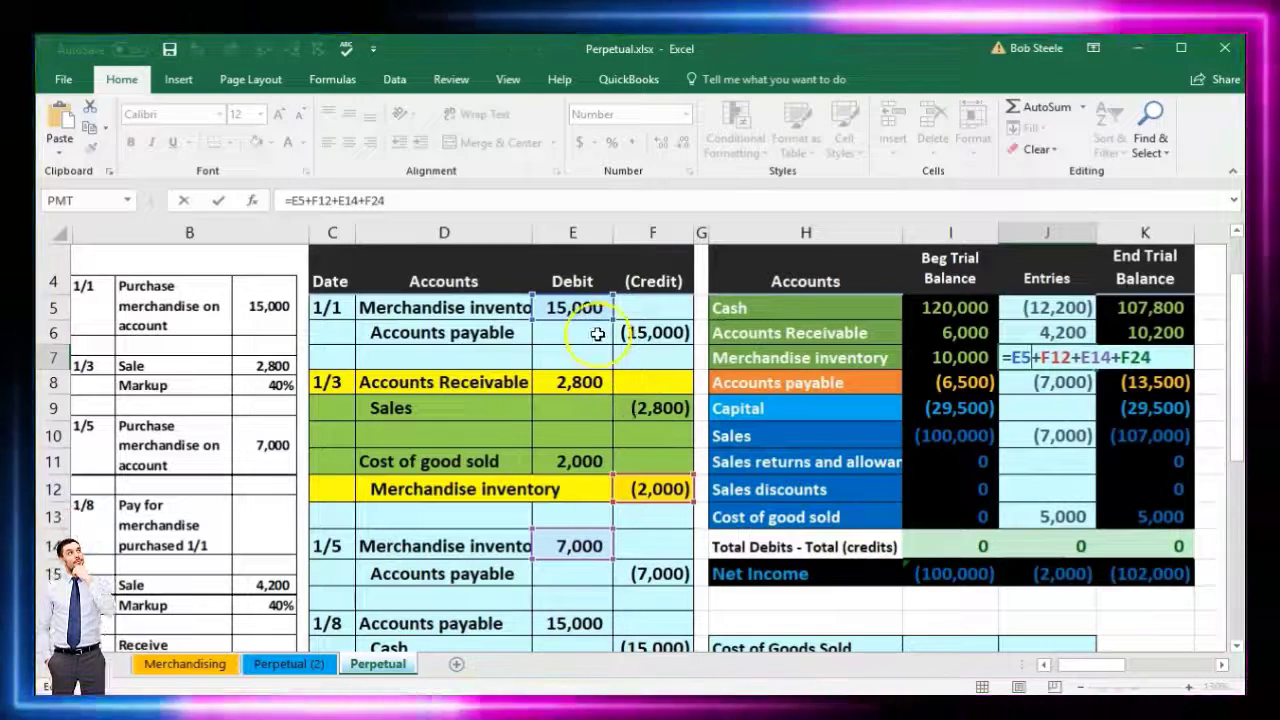
{"action": "key", "text": "Return"}
{"action": "scroll", "coordinate": [597, 333], "scroll_direction": "down", "scroll_amount": 2}
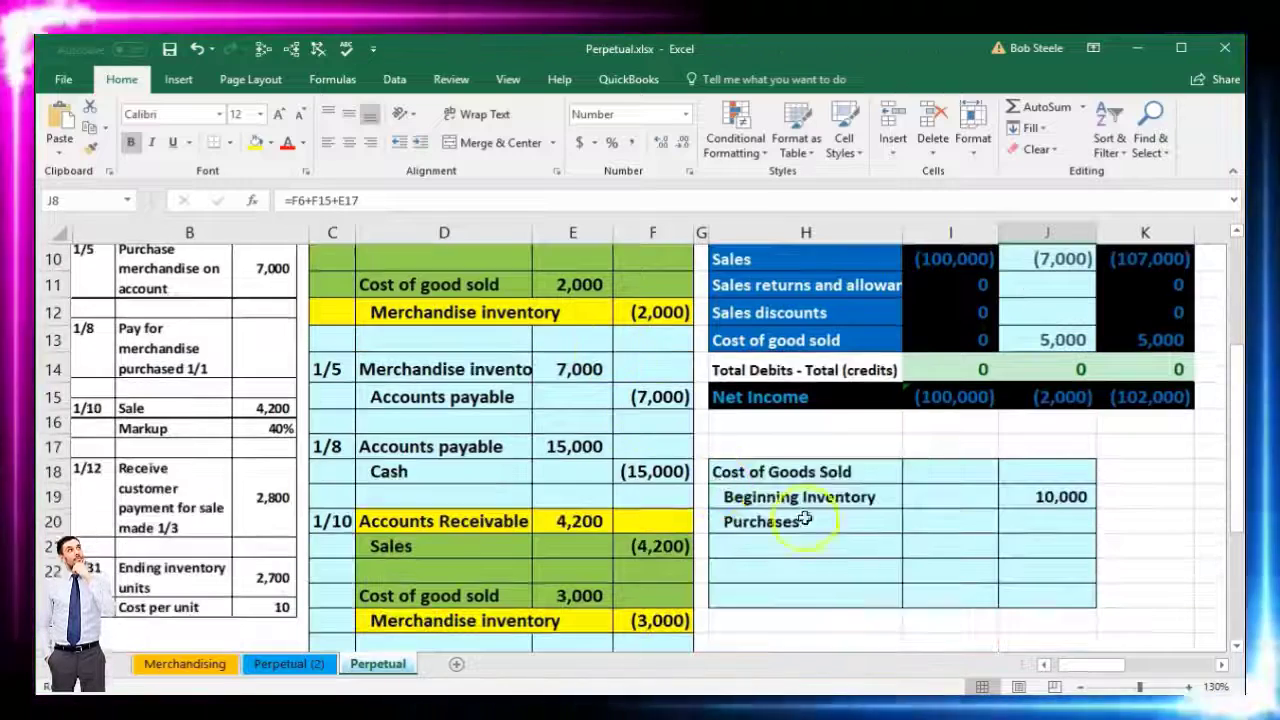
Step: Enter Purchases as =E5+E14, summing the 15,000 and 7,000 purchases to 22,000
{"action": "left_click", "coordinate": [1023, 513]}
{"action": "type", "text": "="}
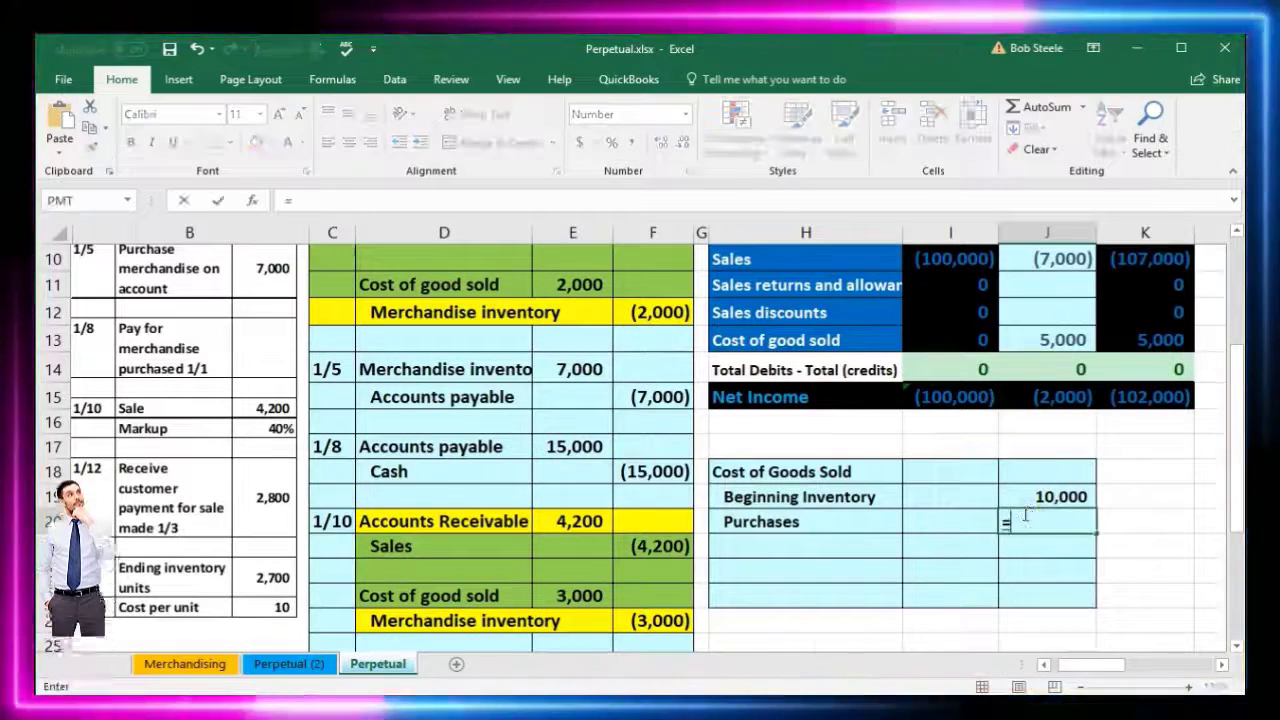
{"action": "scroll", "coordinate": [850, 400], "scroll_direction": "up", "scroll_amount": 3}
{"action": "left_click", "coordinate": [593, 410]}
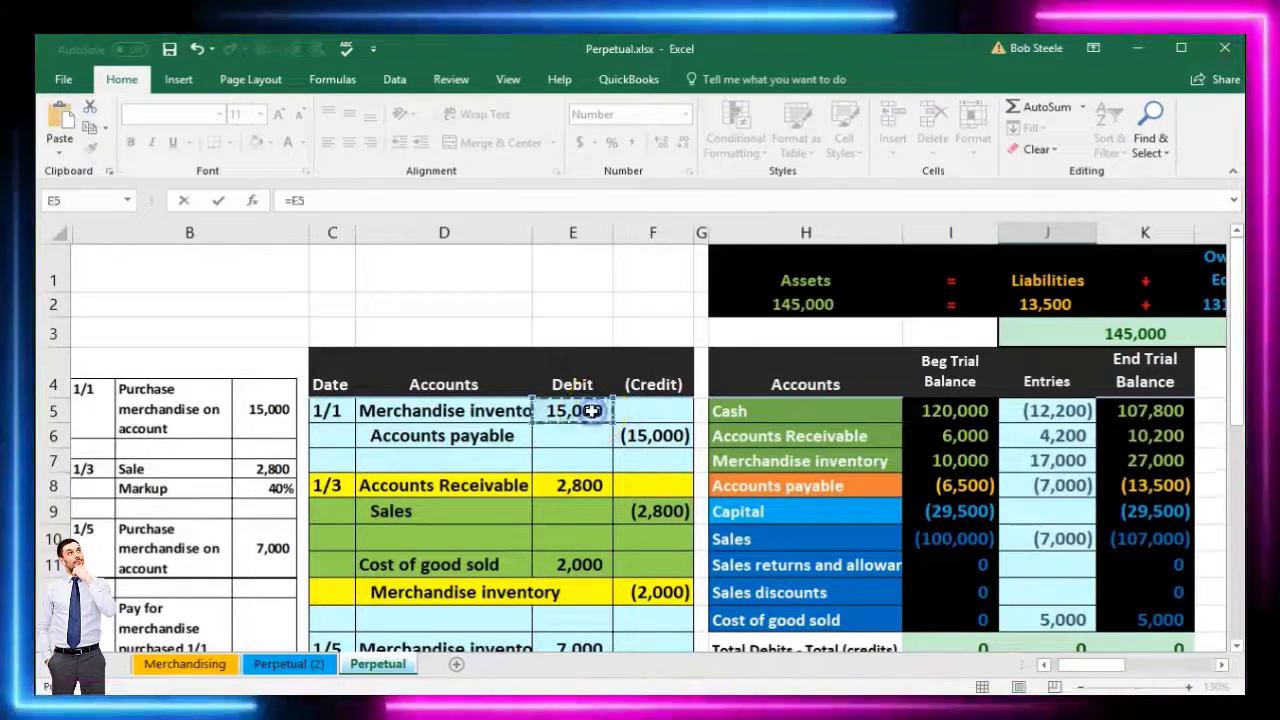
{"action": "type", "text": "+"}
{"action": "scroll", "coordinate": [611, 468], "scroll_direction": "down", "scroll_amount": 1}
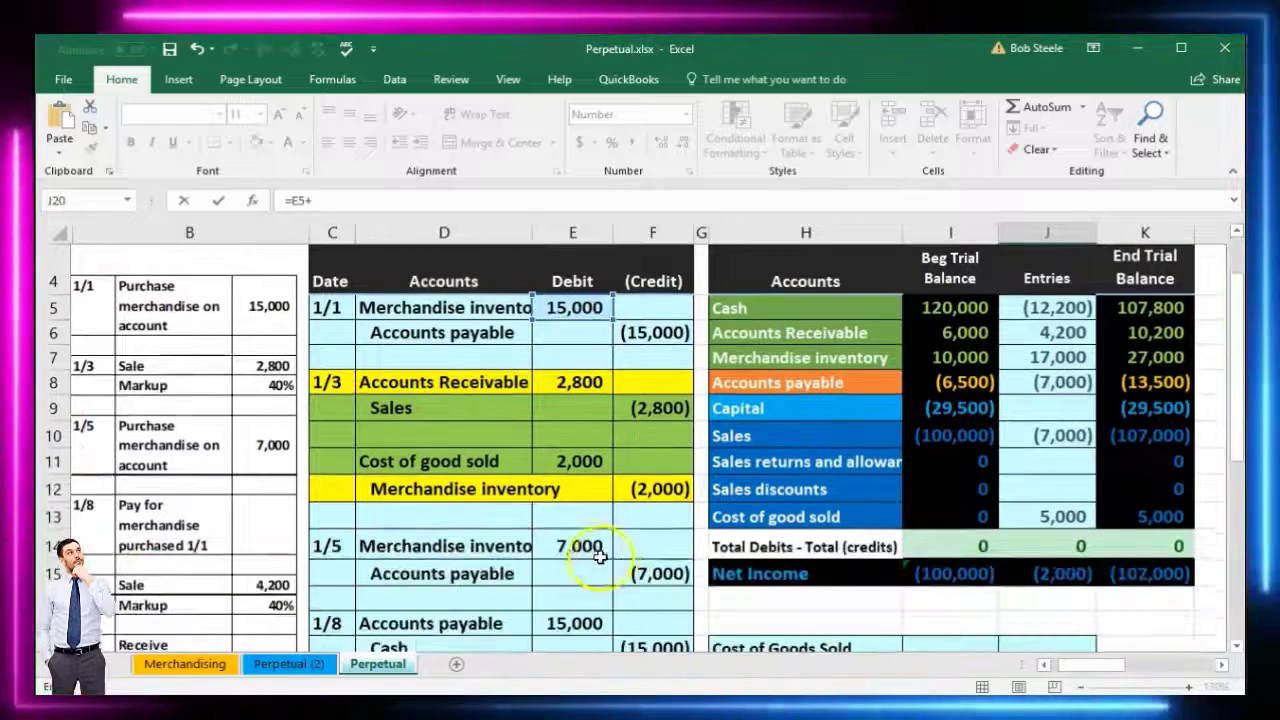
{"action": "left_click", "coordinate": [585, 545]}
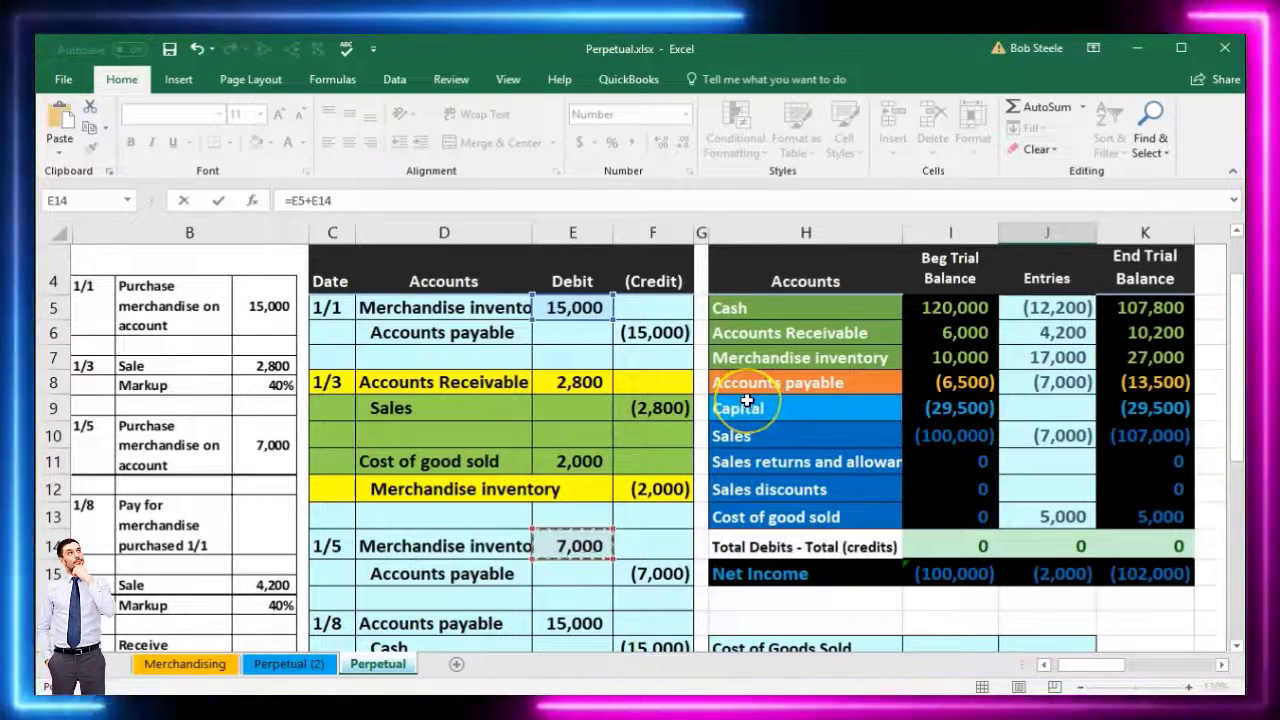
{"action": "scroll", "coordinate": [745, 400], "scroll_direction": "down", "scroll_amount": 2}
{"action": "key", "text": "Return"}
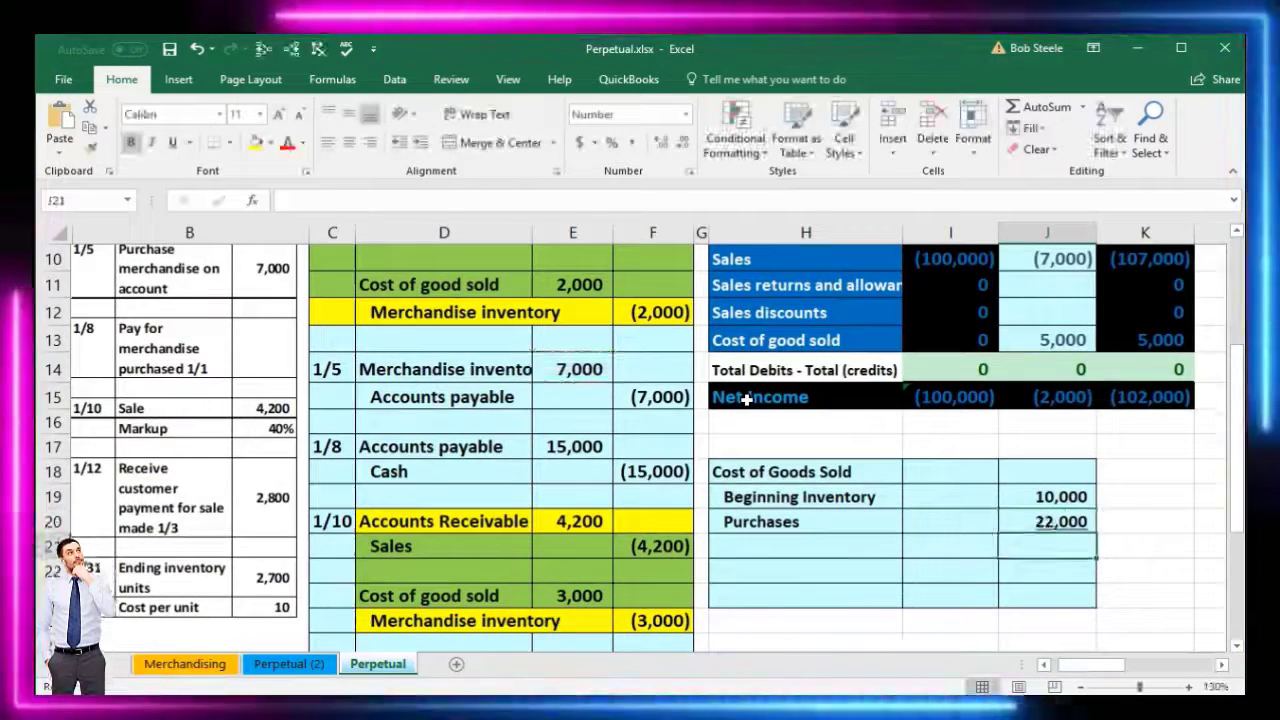
Step: Add a Good available for sale line with =SUM(J19:J20) totalling 32,000
{"action": "left_click", "coordinate": [777, 542]}
{"action": "type", "text": "Good available for"}
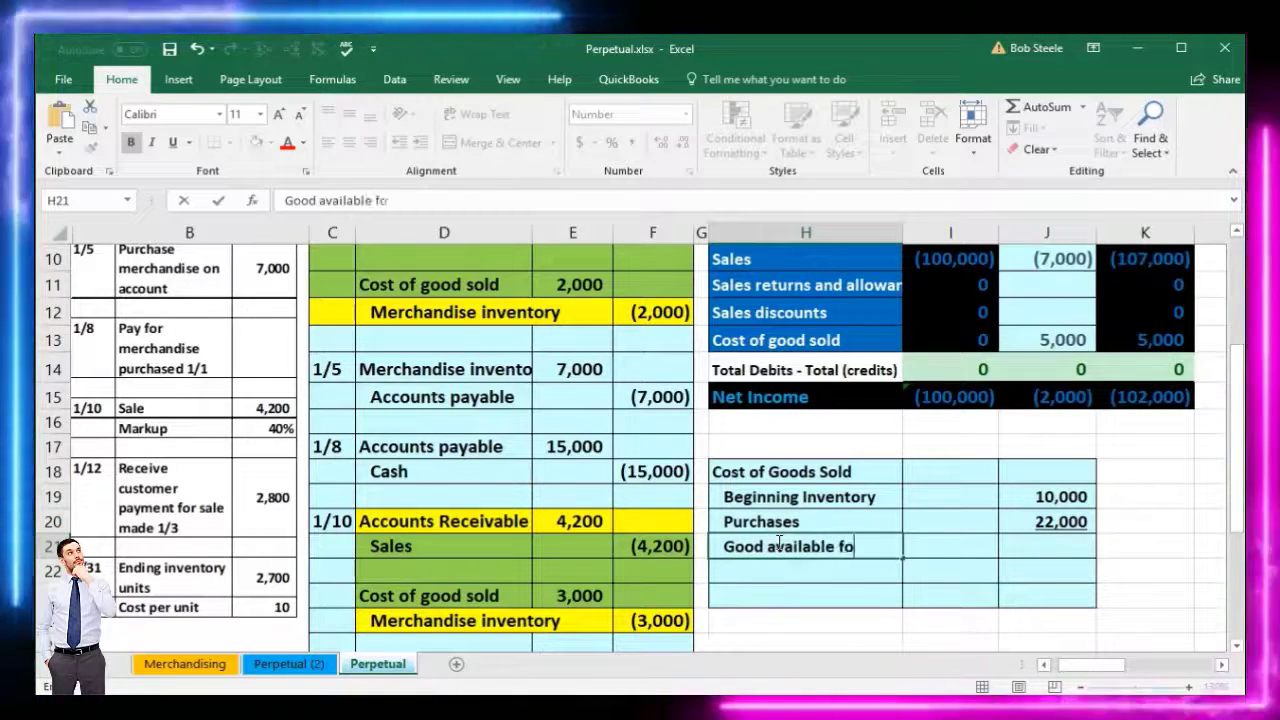
{"action": "key", "text": "Right"}
{"action": "key", "text": "Right"}
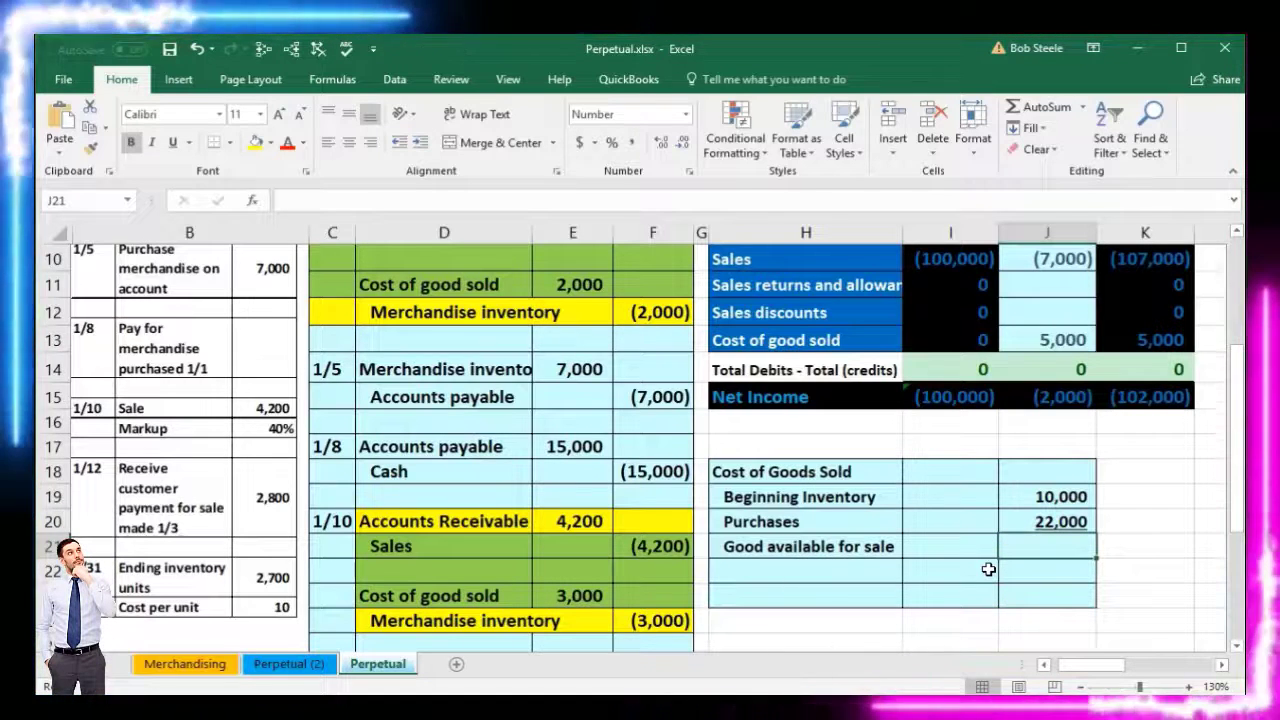
{"action": "type", "text": "=sum"}
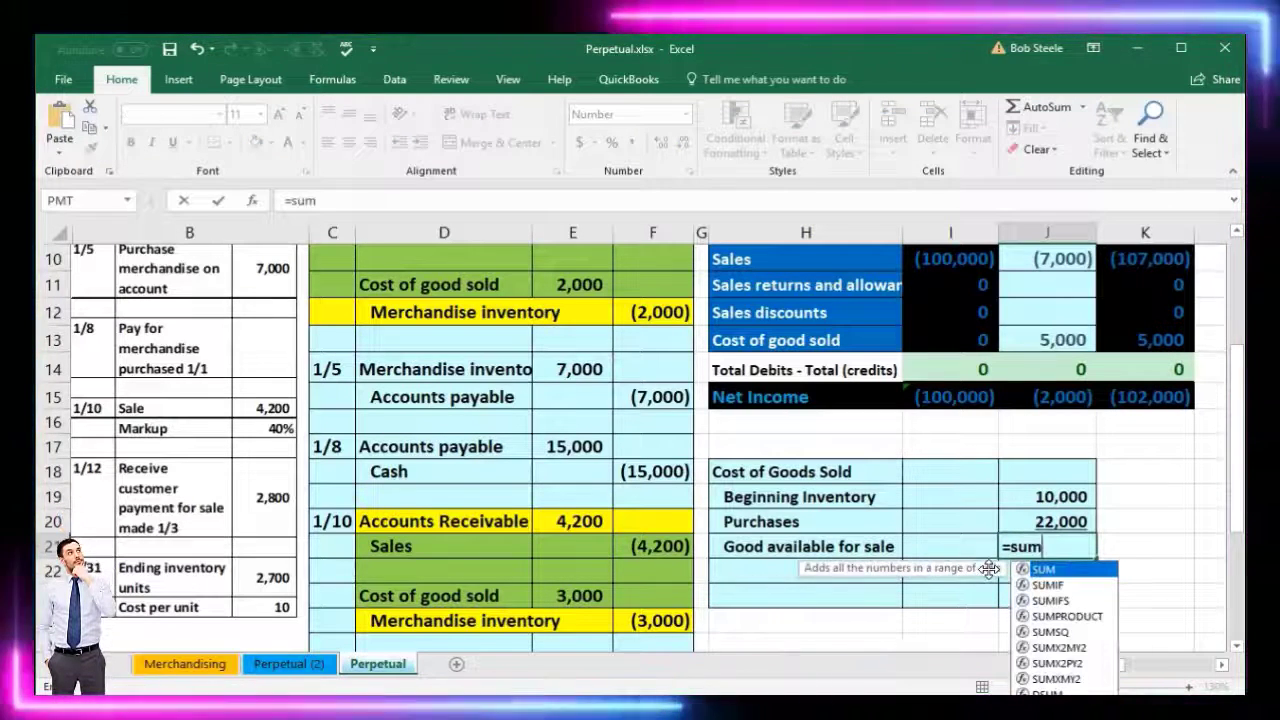
{"action": "key", "text": "Tab"}
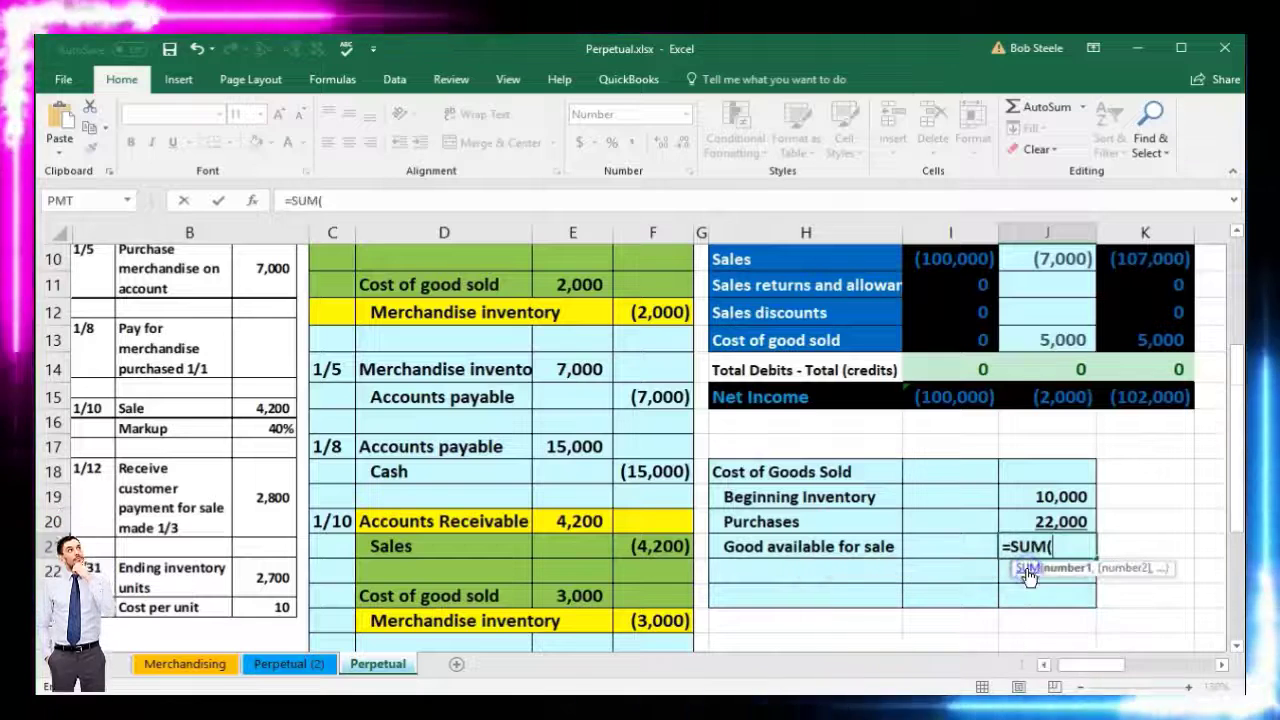
{"action": "left_click_drag", "start_coordinate": [1036, 506], "coordinate": [1030, 518]}
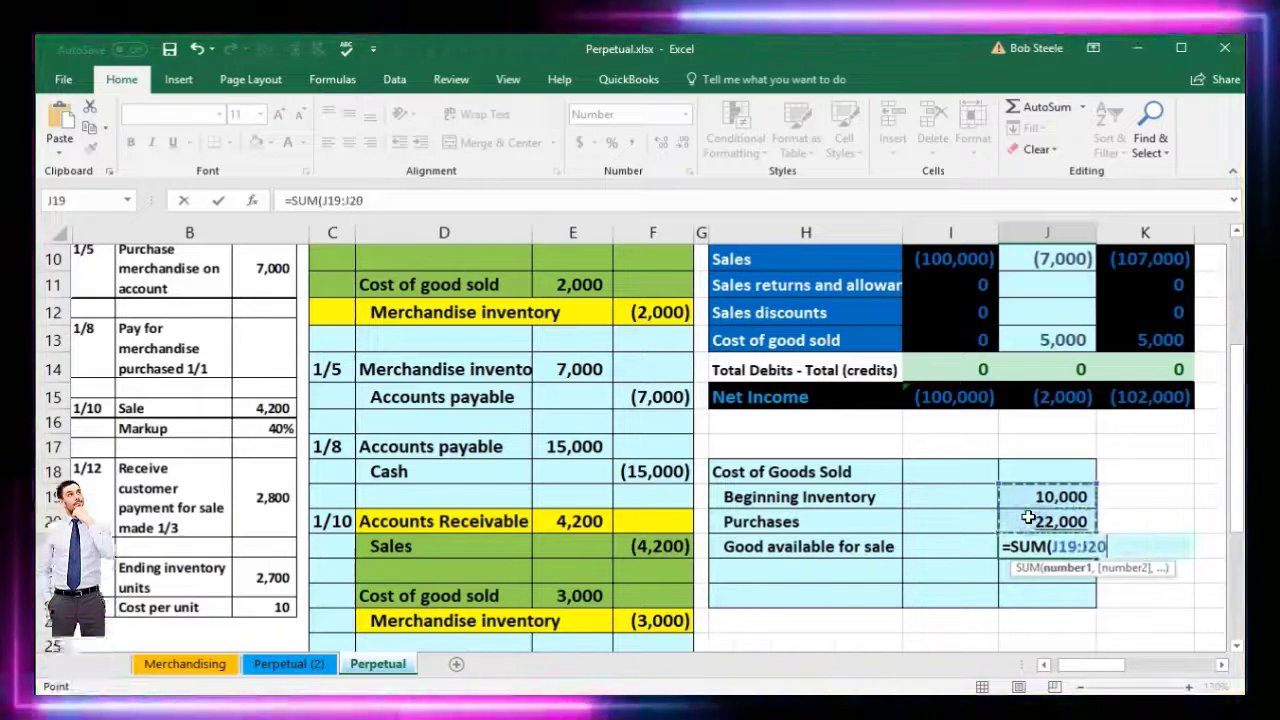
{"action": "key", "text": "Return"}
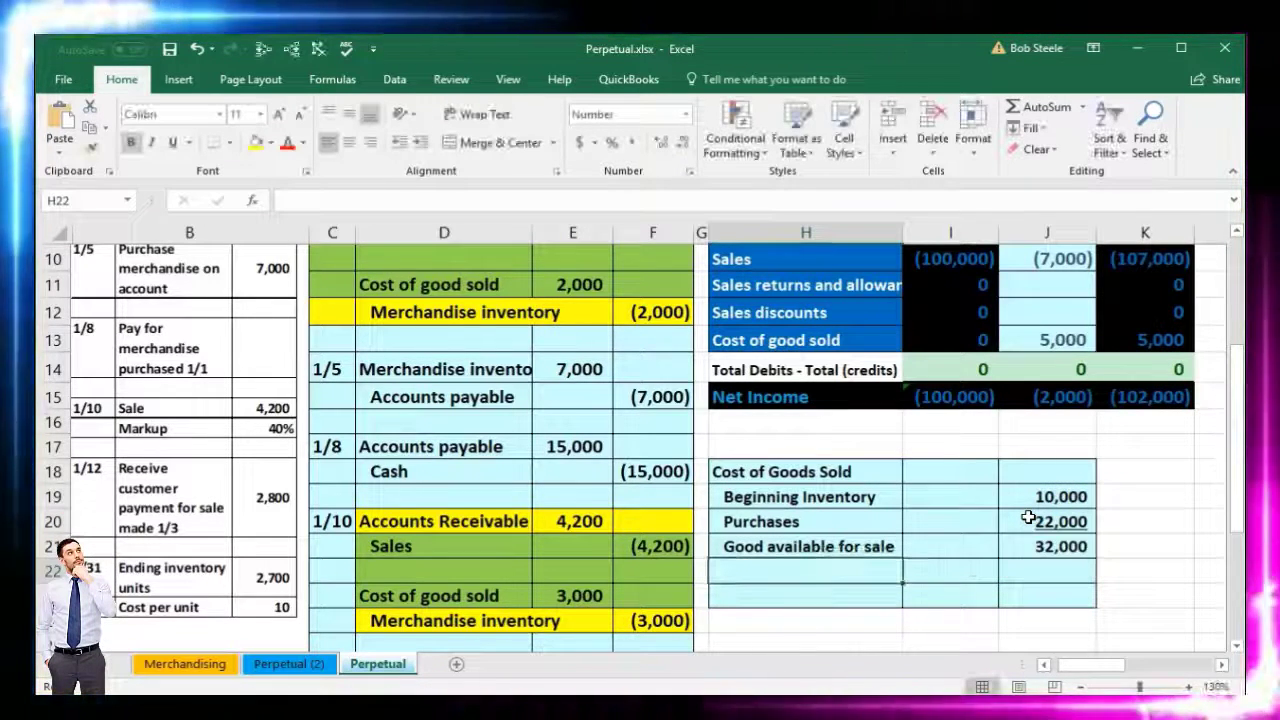
{"action": "double_click", "coordinate": [1022, 546]}
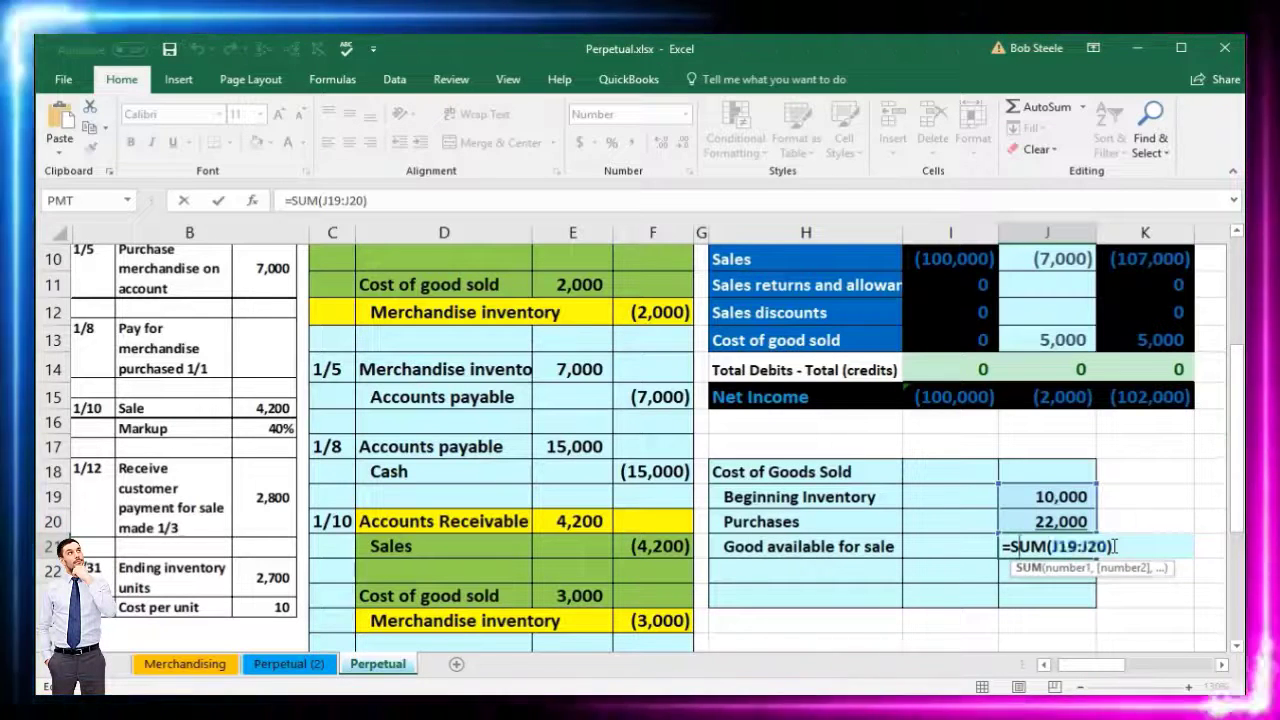
{"action": "key", "text": "Return"}
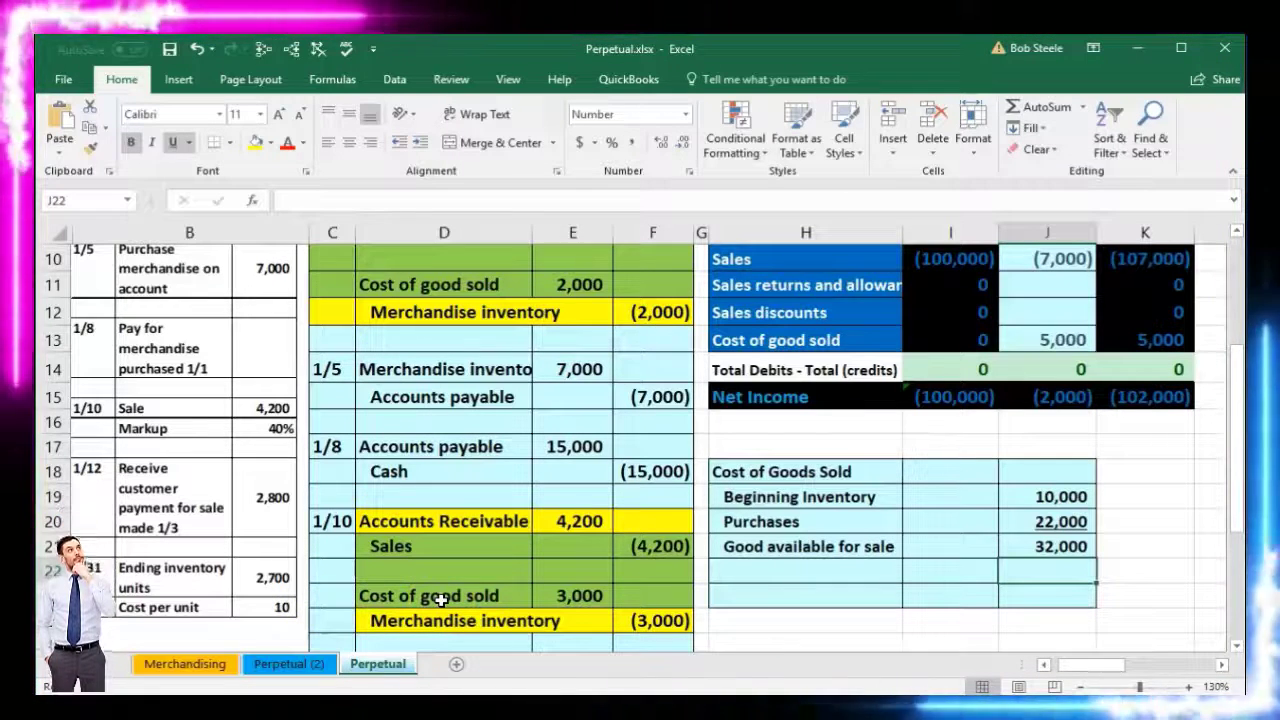
Step: Add an Ending Inventory line computed as =2700*10, showing 27,000
{"action": "left_click", "coordinate": [762, 571]}
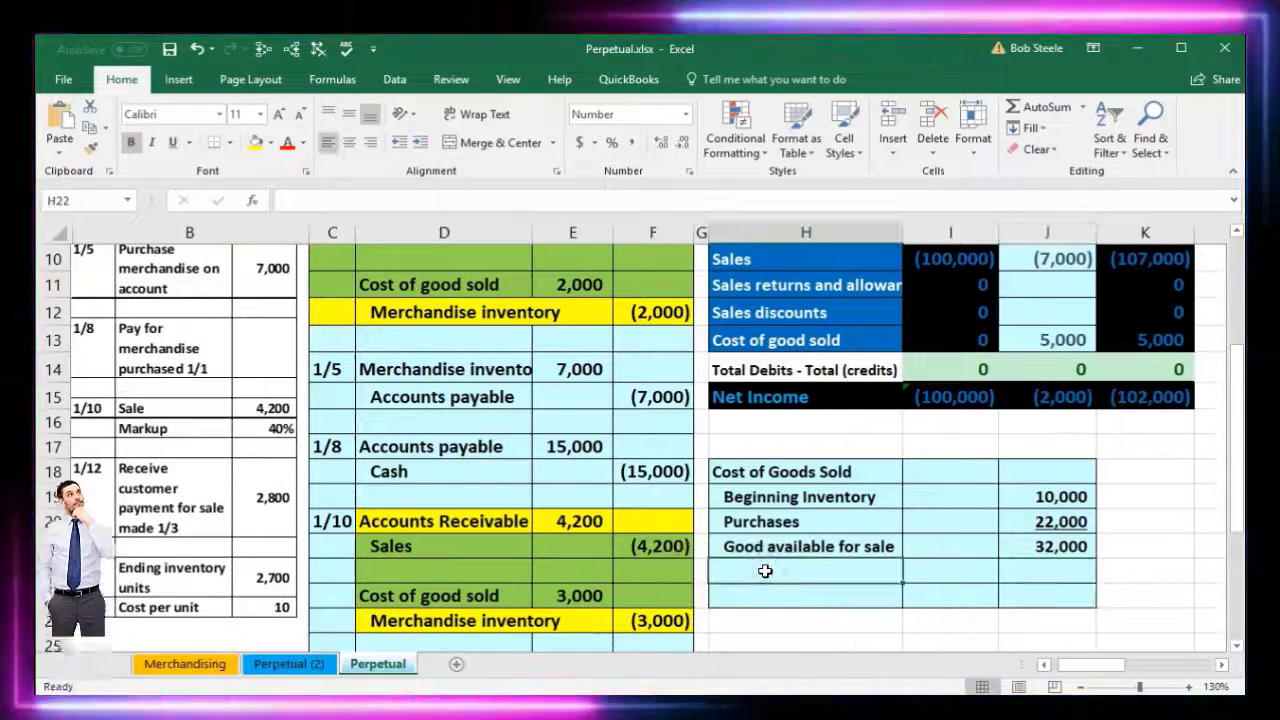
{"action": "type", "text": "Ending I"}
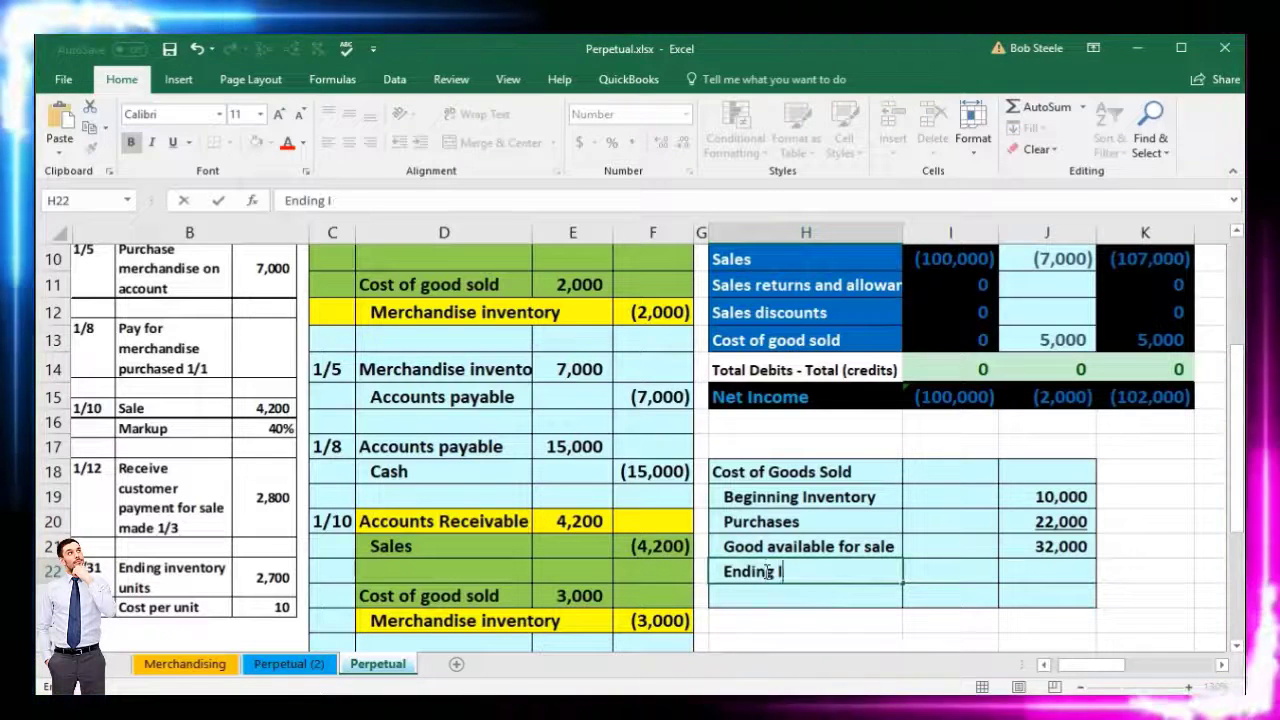
{"action": "type", "text": "nventor"}
{"action": "key", "text": "Tab"}
{"action": "key", "text": "Tab"}
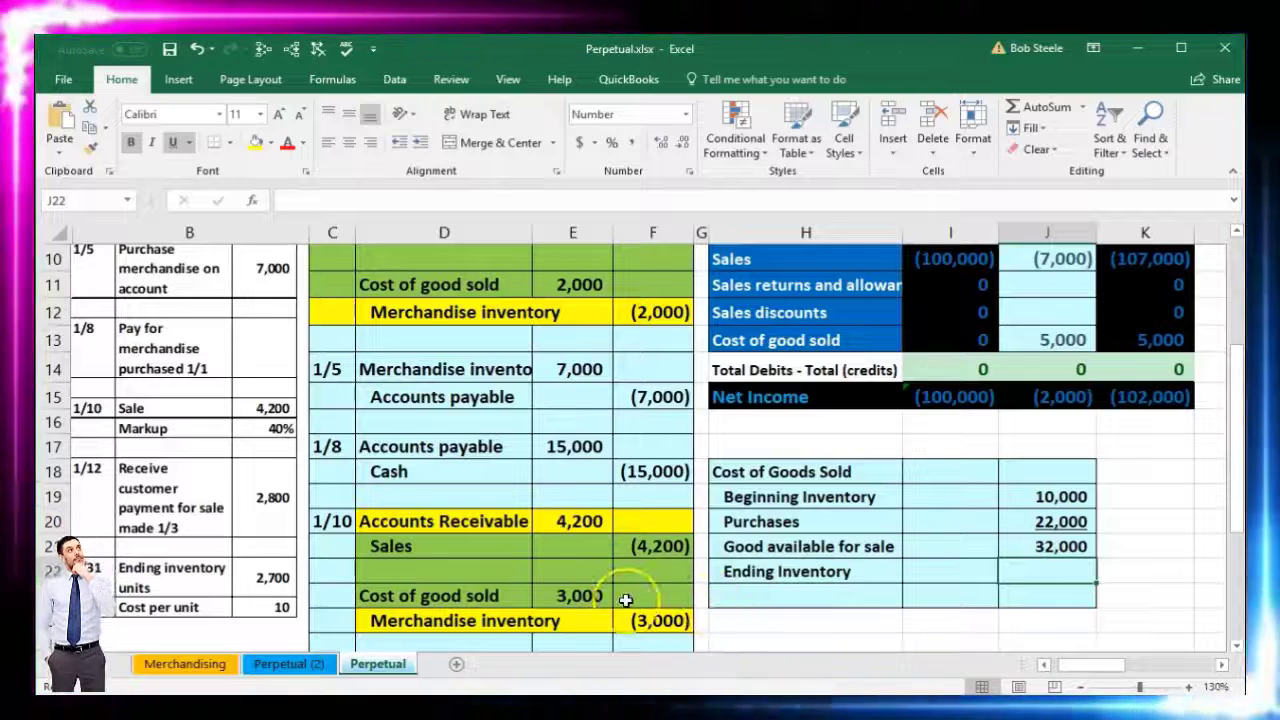
{"action": "type", "text": "=27"}
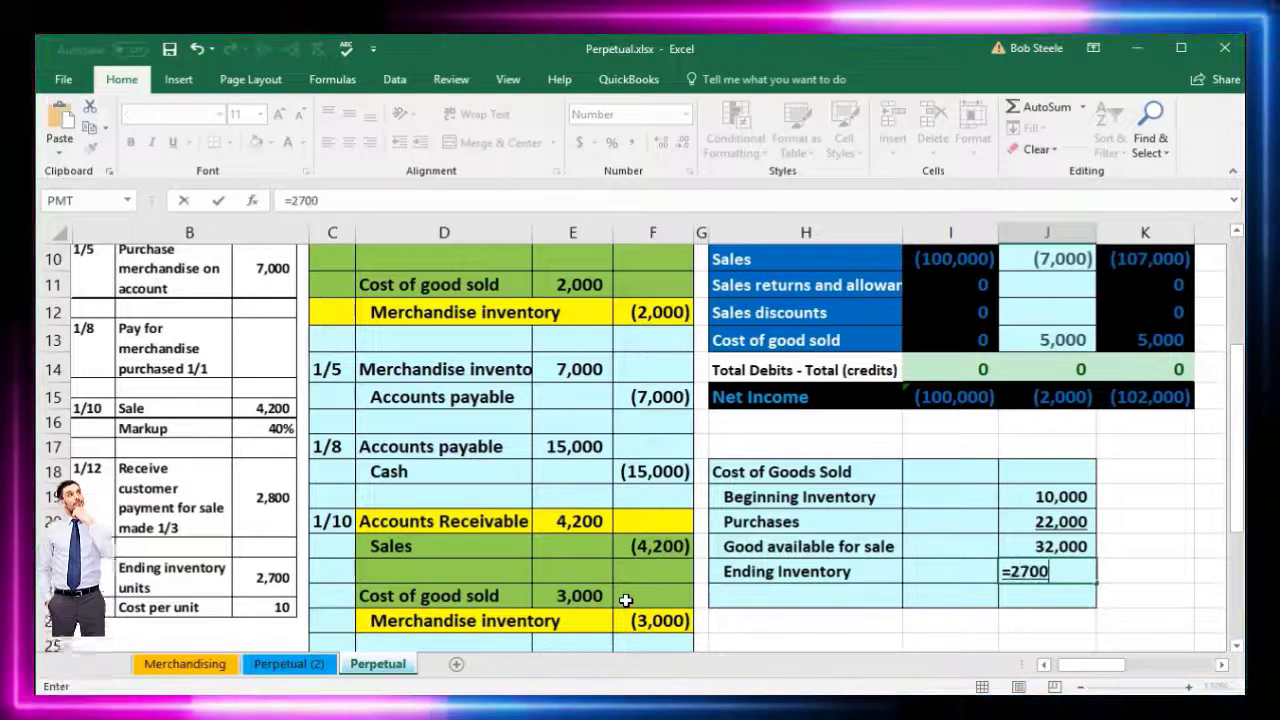
{"action": "type", "text": "00"}
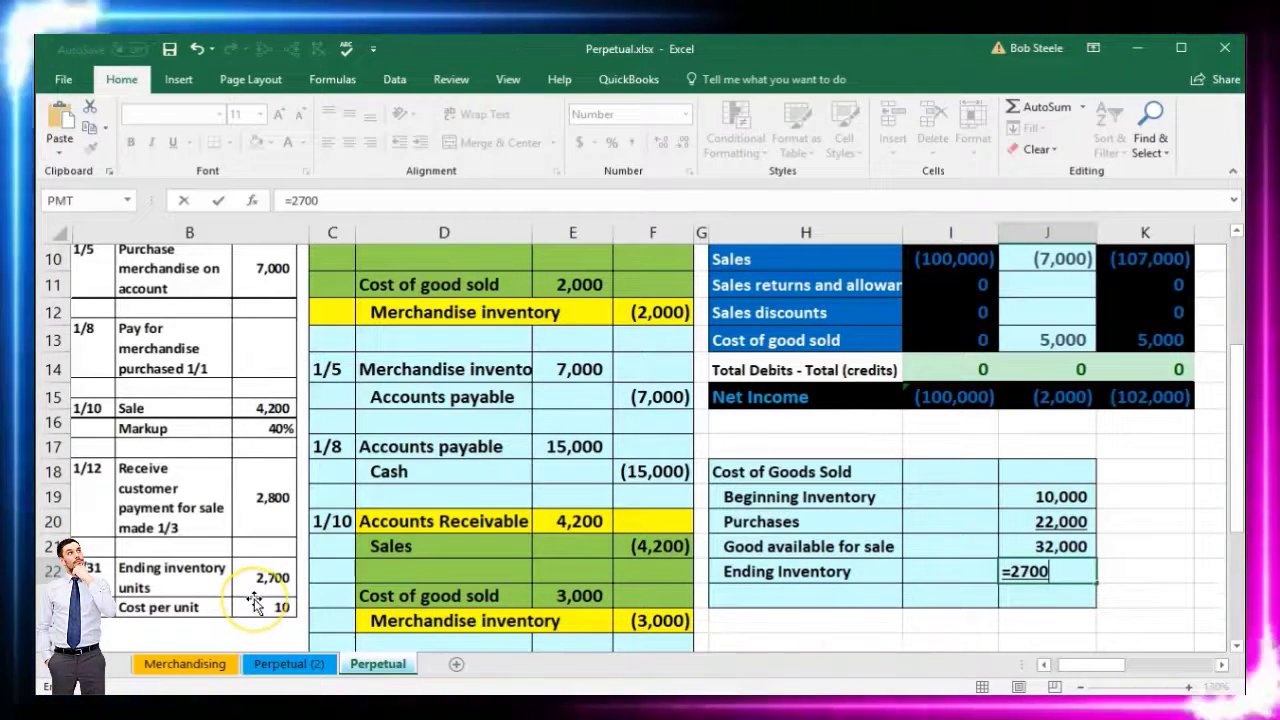
{"action": "type", "text": "*10"}
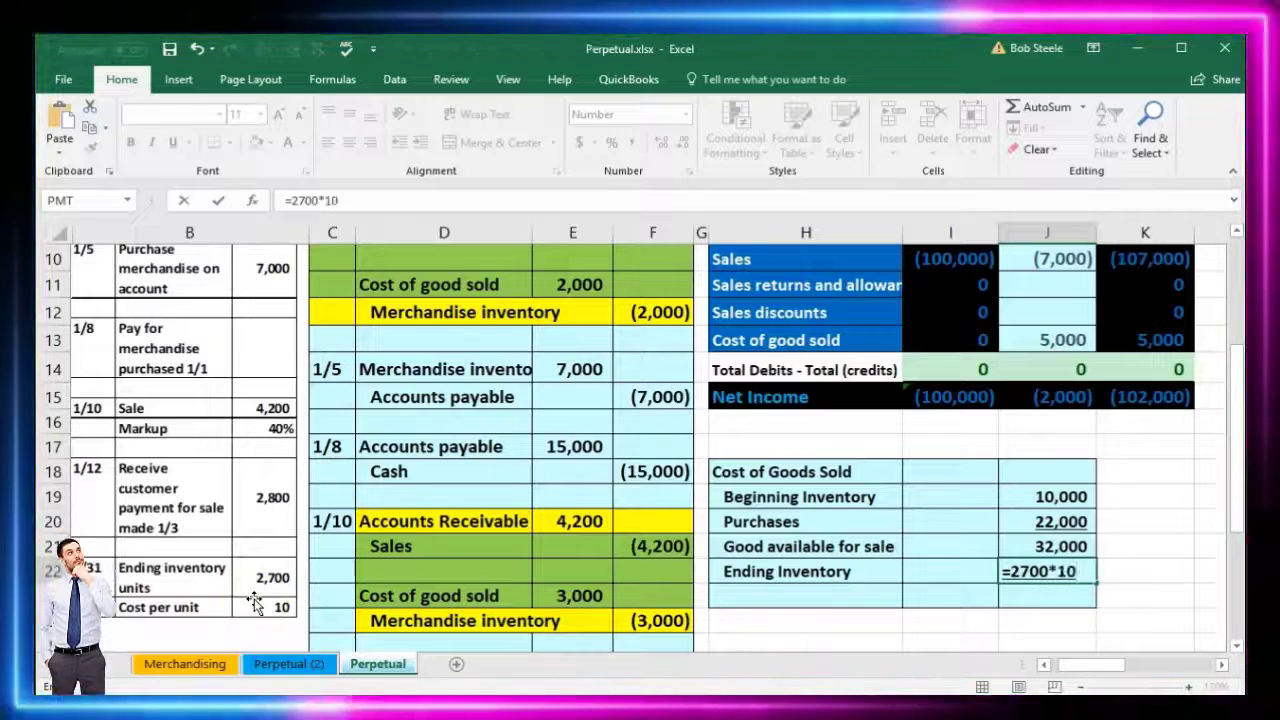
{"action": "key", "text": "Return"}
{"action": "left_click", "coordinate": [856, 603]}
{"action": "left_click", "coordinate": [995, 568]}
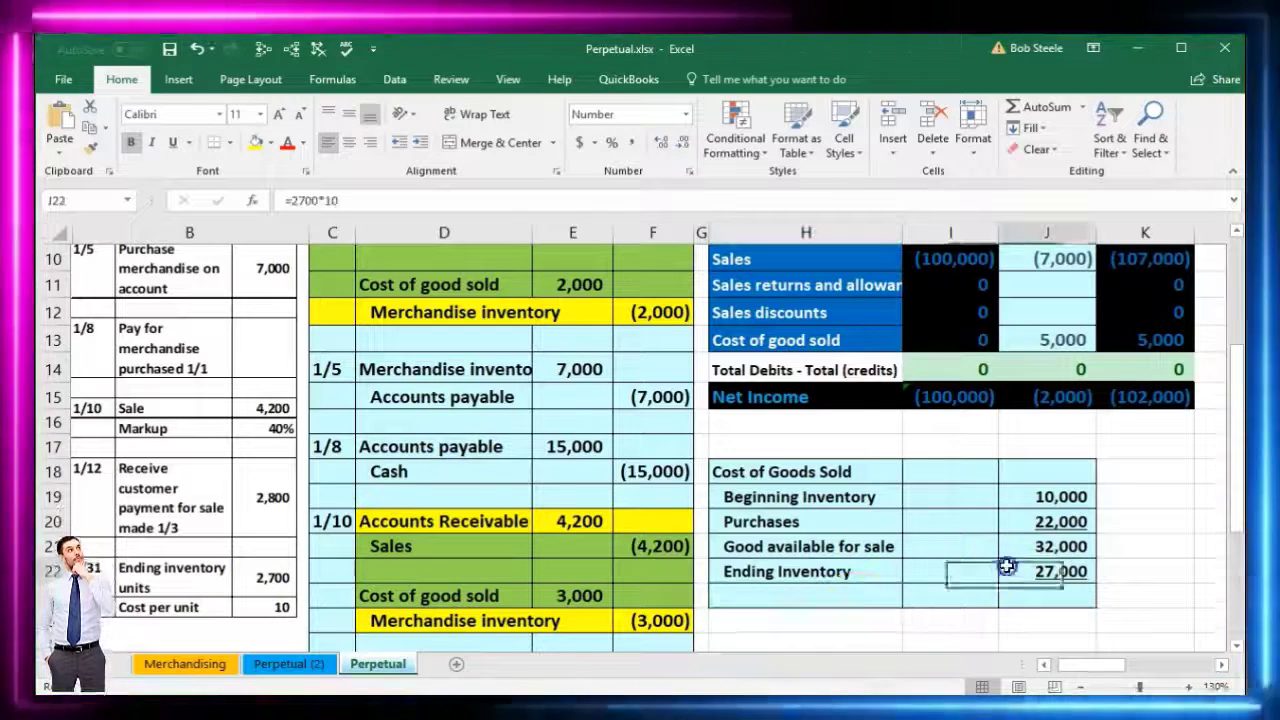
{"action": "double_click", "coordinate": [1023, 565]}
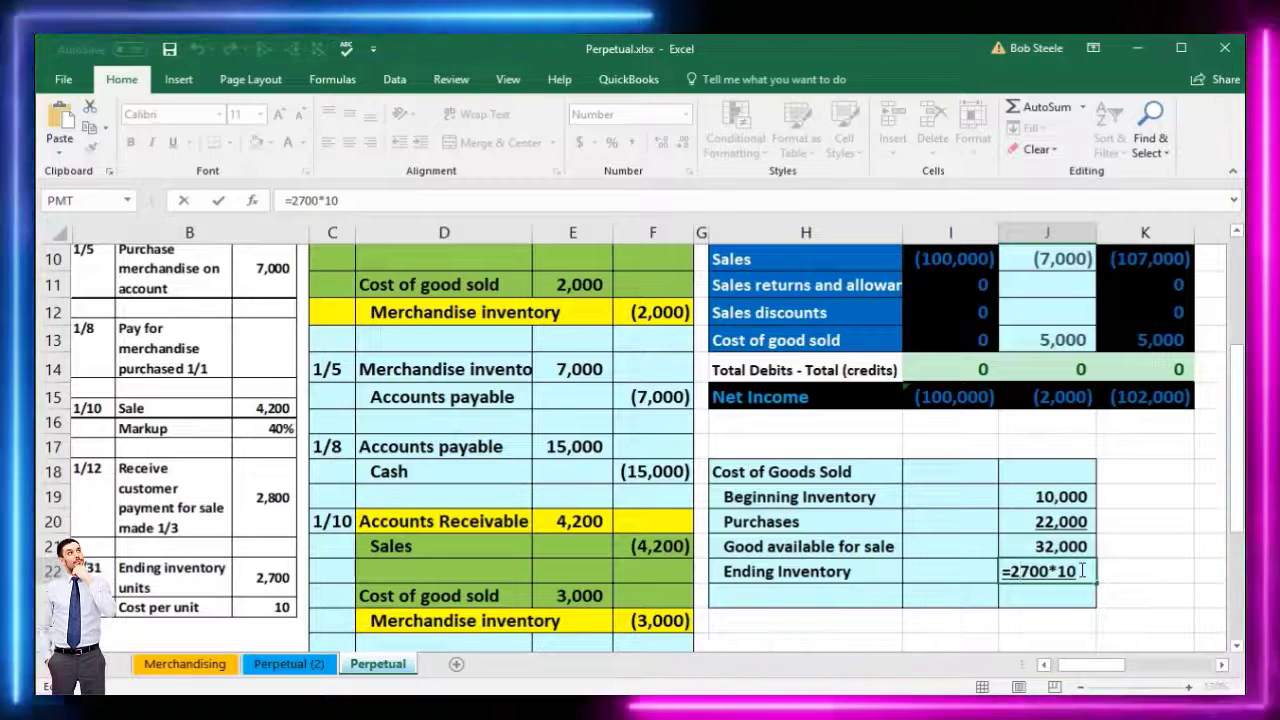
{"action": "key", "text": "Return"}
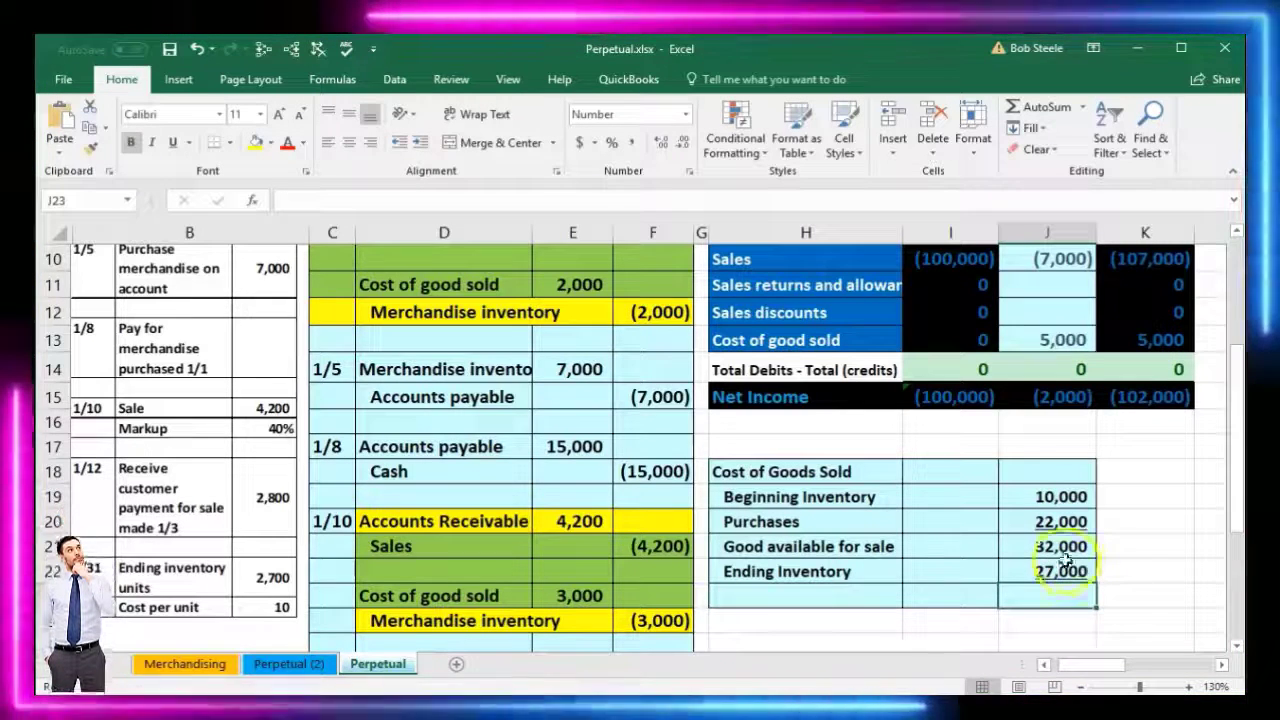
{"action": "left_click", "coordinate": [1058, 546]}
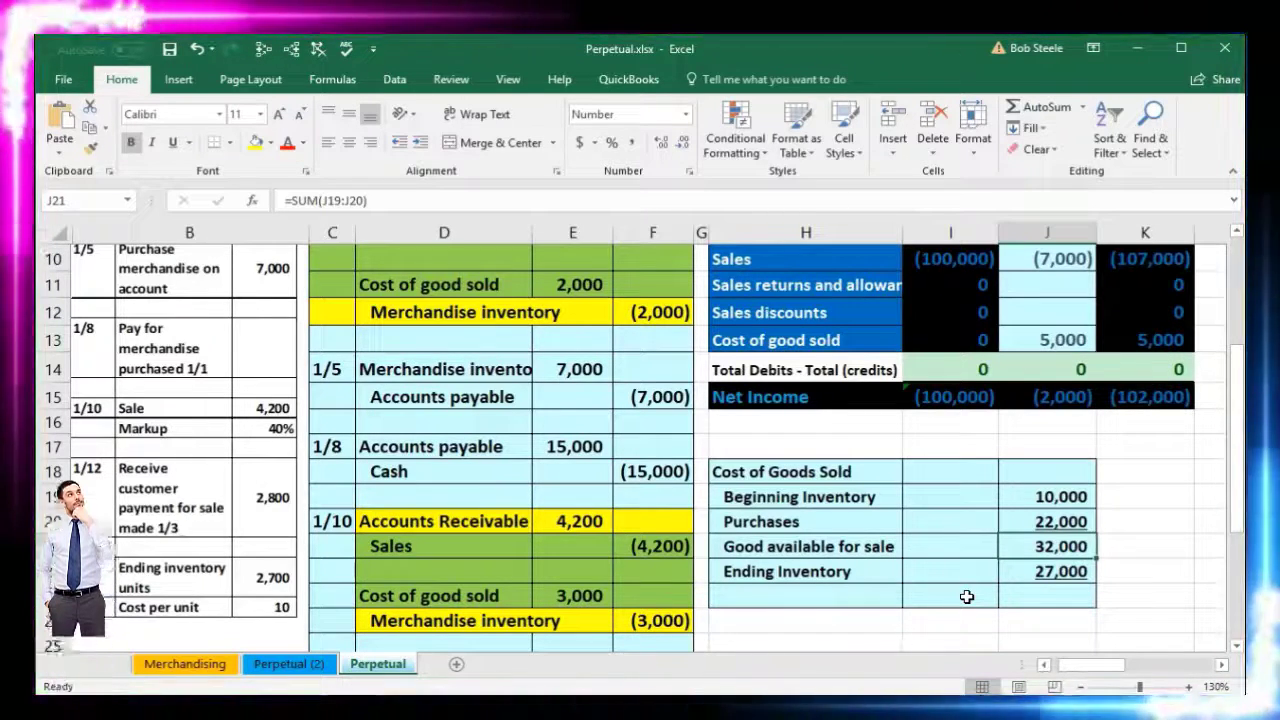
{"action": "left_click", "coordinate": [1020, 571]}
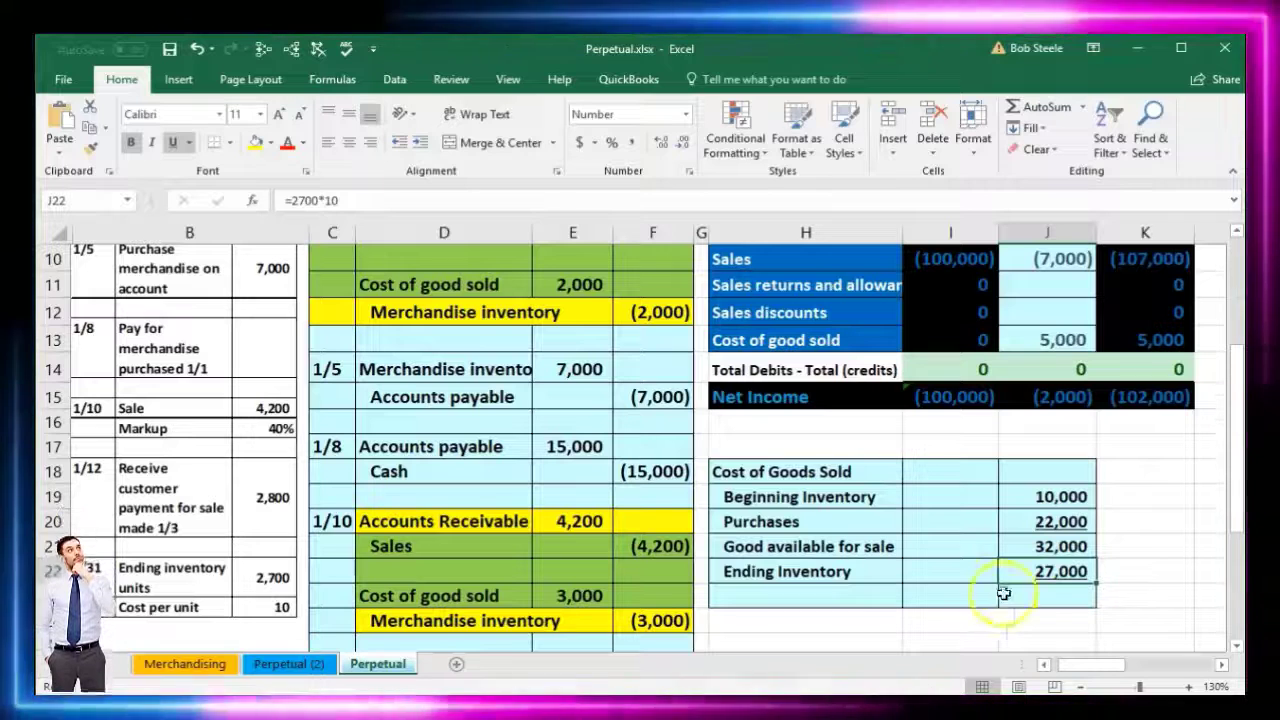
{"action": "left_click", "coordinate": [1039, 603]}
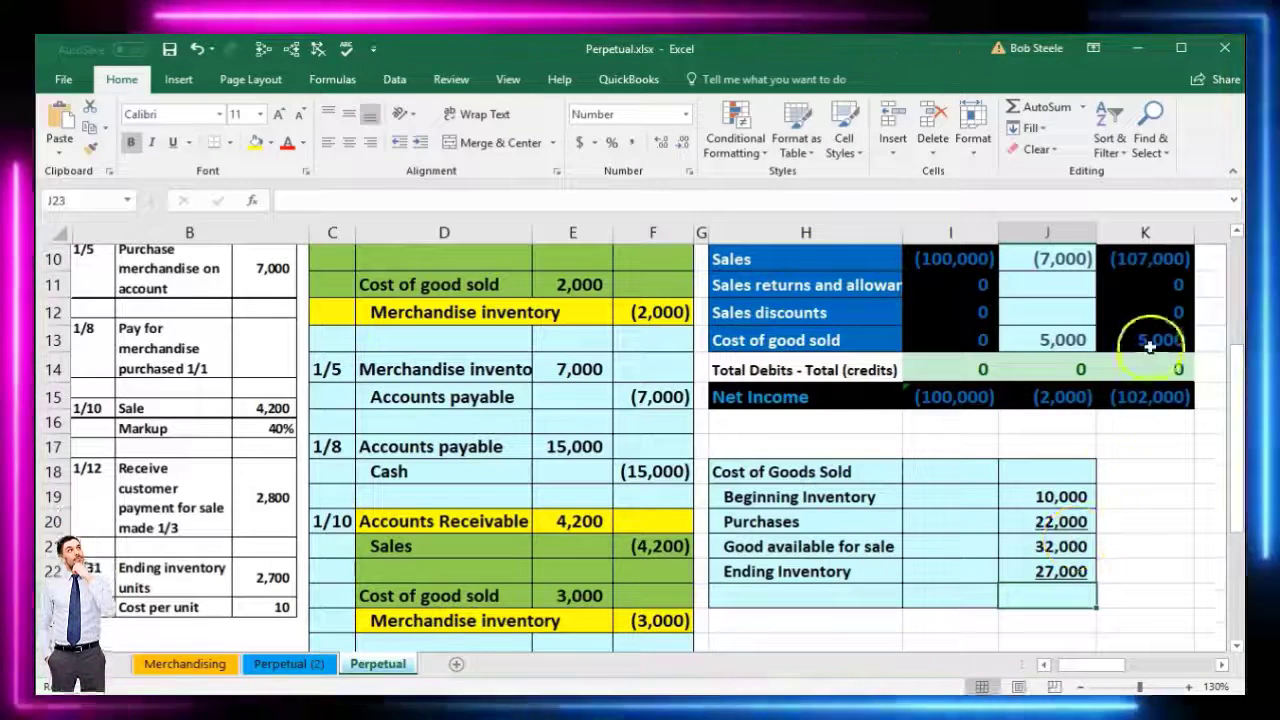
{"action": "left_click", "coordinate": [1150, 340]}
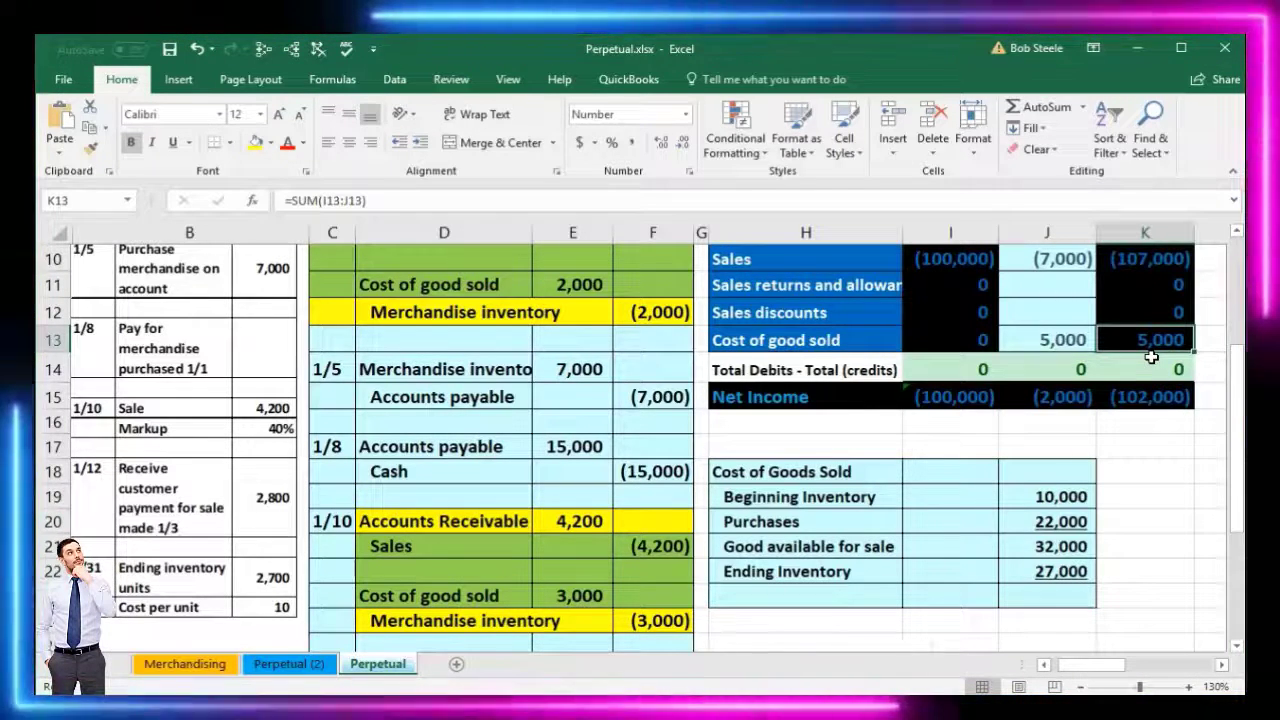
{"action": "left_click", "coordinate": [1047, 591]}
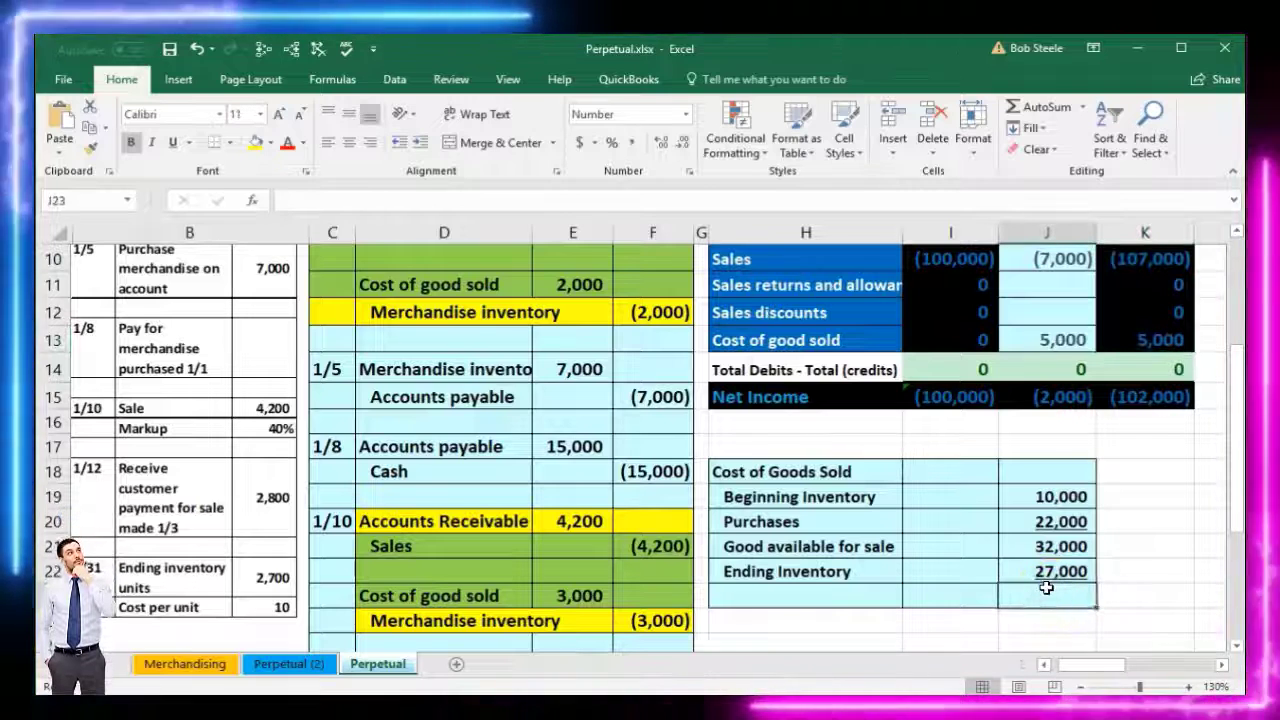
Step: Enter =J21-J22 in J23 and label the row Cost of Goods Sold, giving 5,000
{"action": "type", "text": "="}
{"action": "left_click", "coordinate": [1032, 546]}
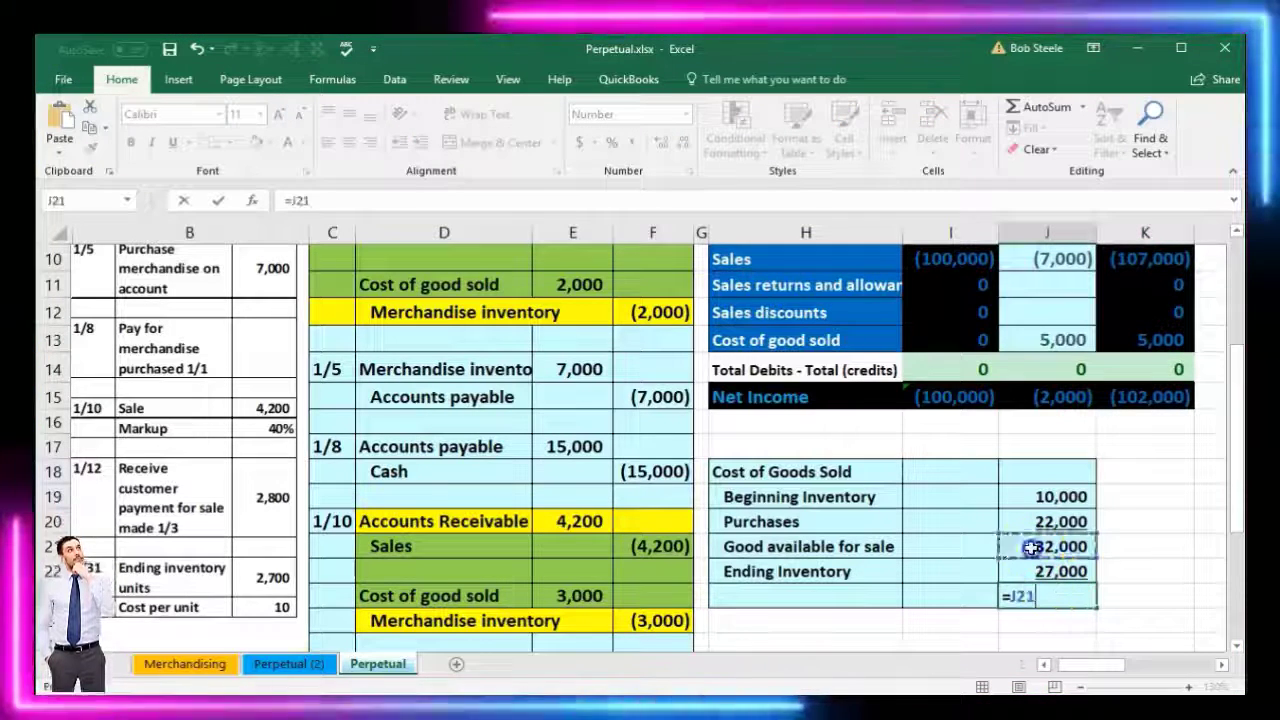
{"action": "type", "text": "-"}
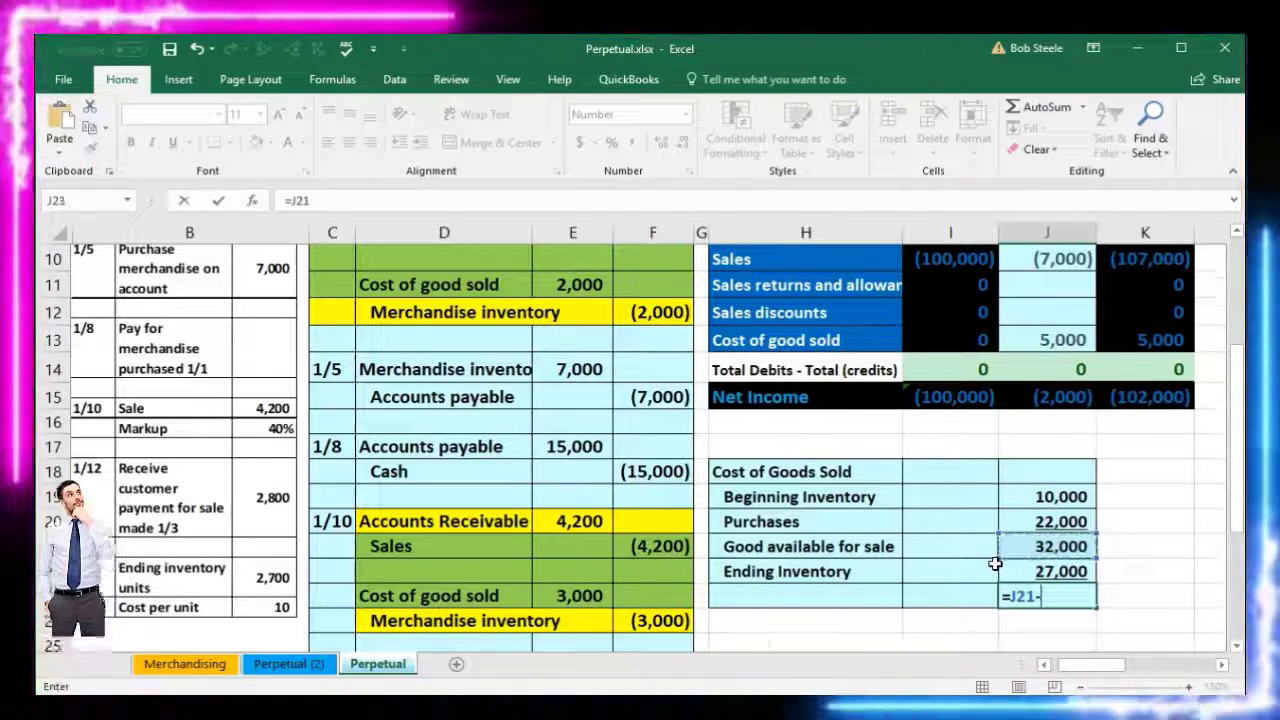
{"action": "left_click", "coordinate": [1045, 571]}
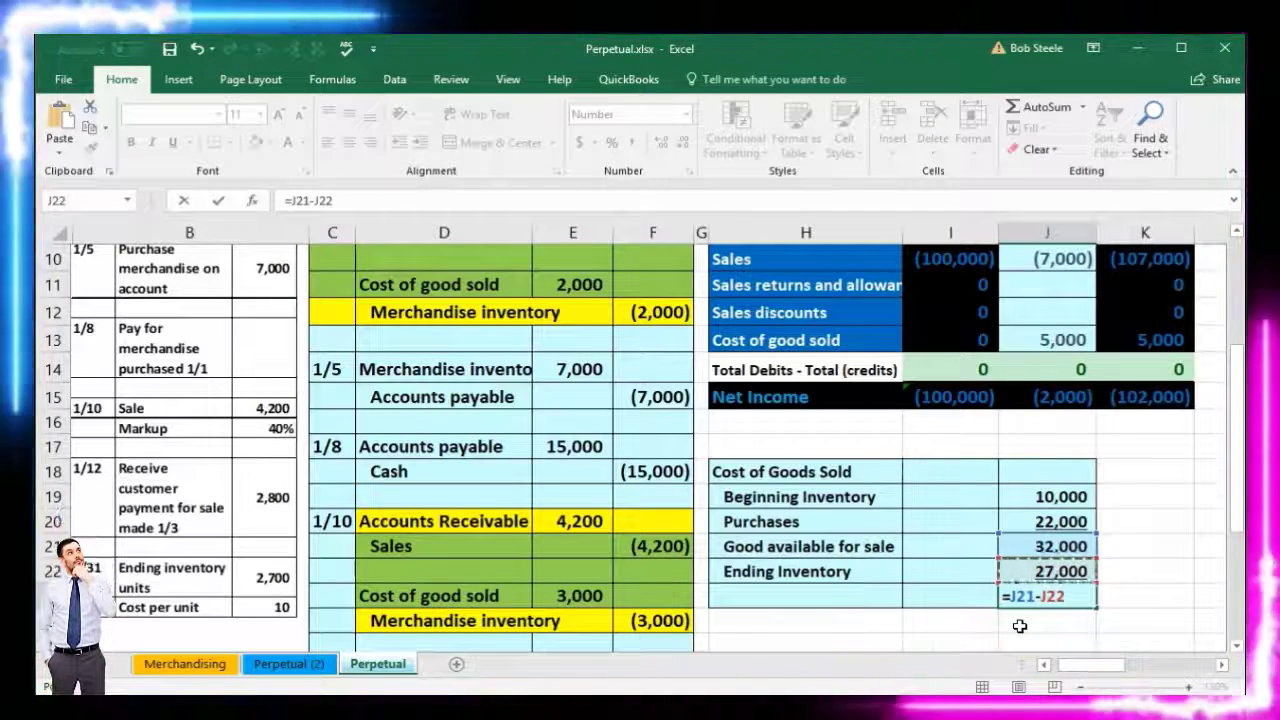
{"action": "key", "text": "Return"}
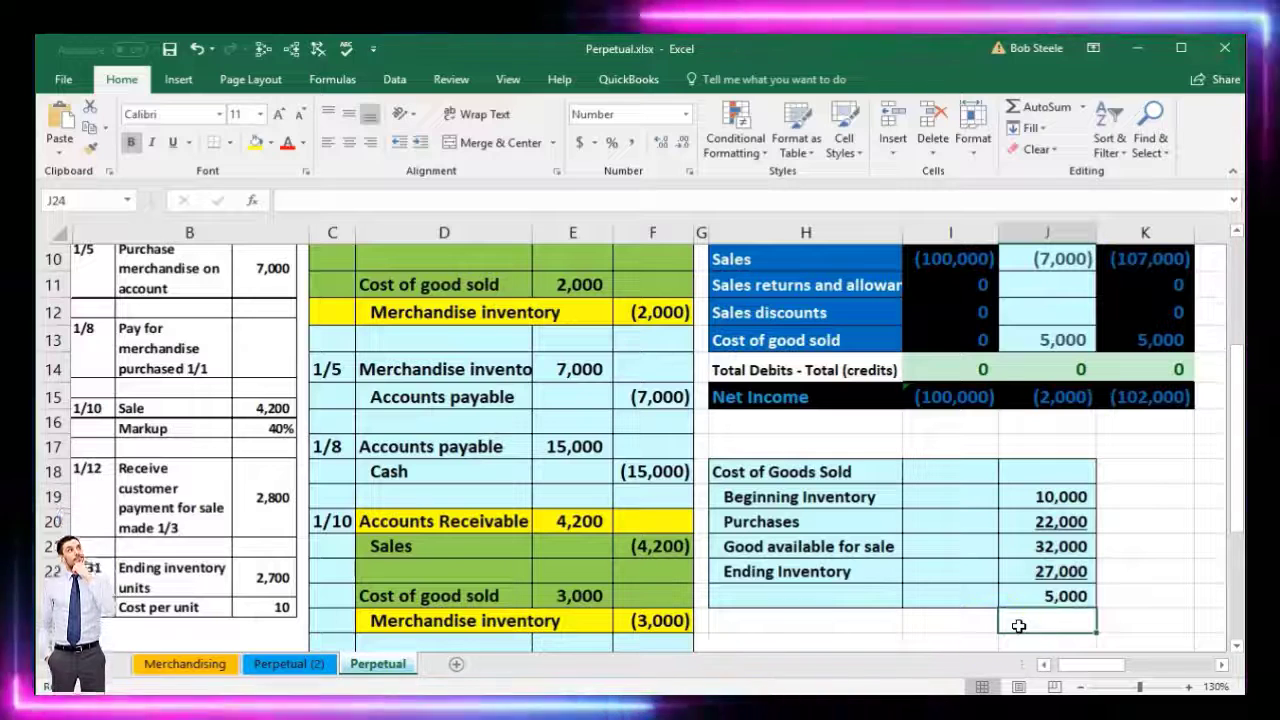
{"action": "left_click", "coordinate": [858, 596]}
{"action": "type", "text": "Co"}
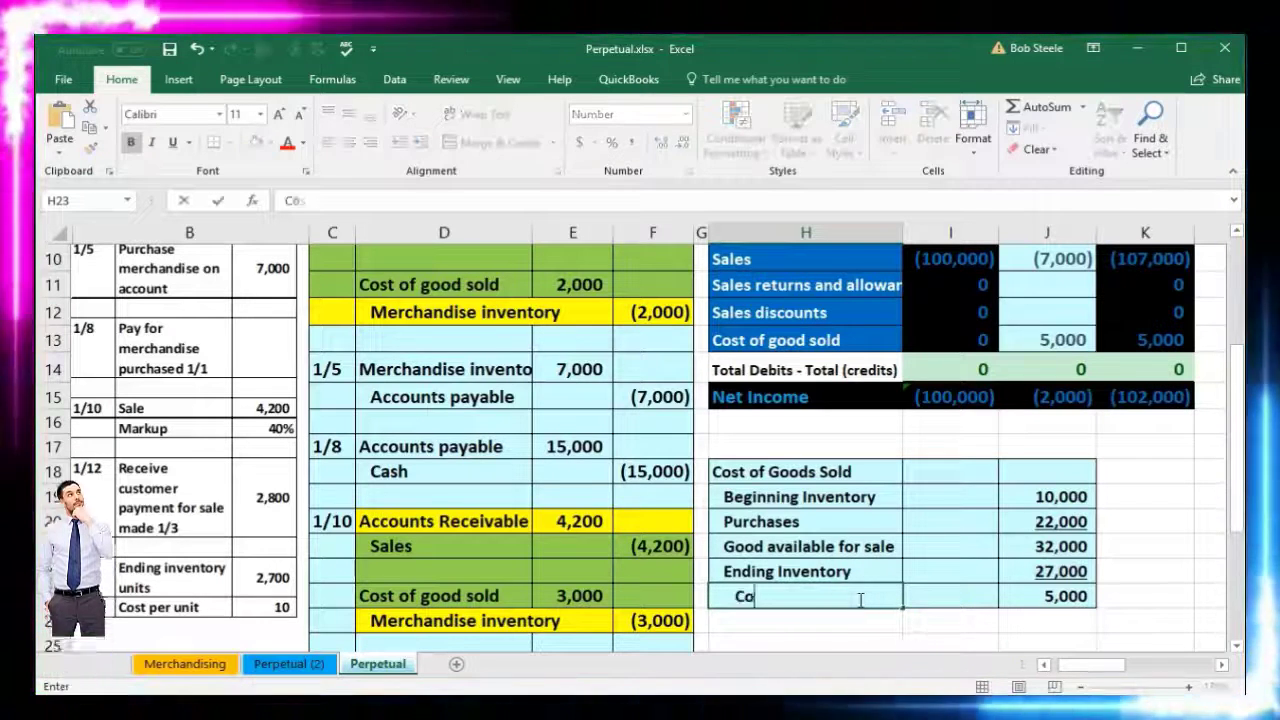
{"action": "type", "text": "st of"}
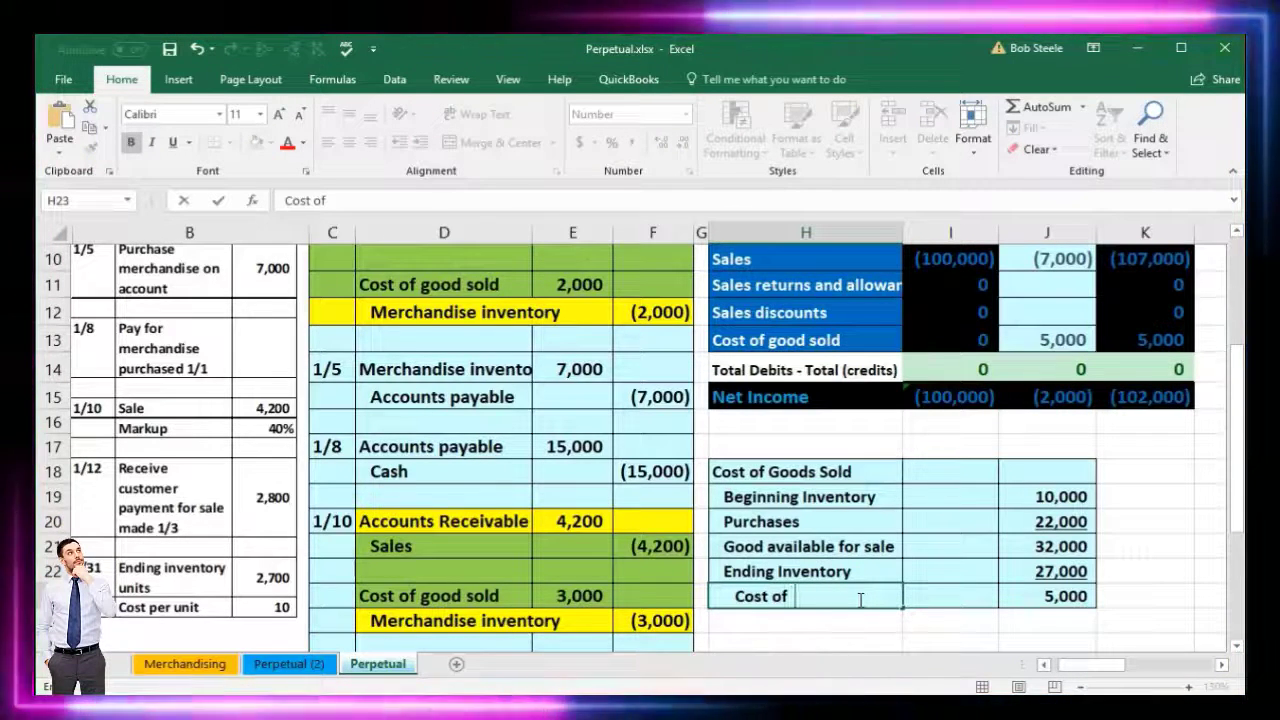
{"action": "type", "text": " Goods S"}
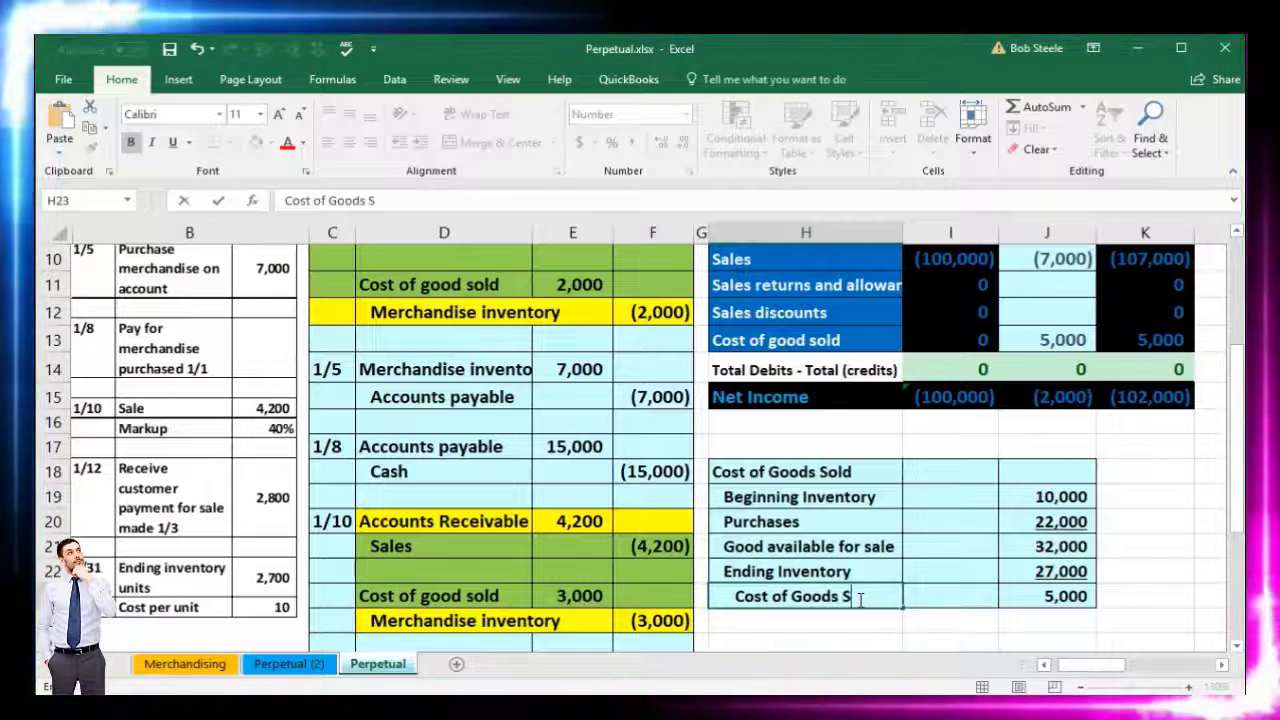
{"action": "type", "text": "old"}
{"action": "key", "text": "Return"}
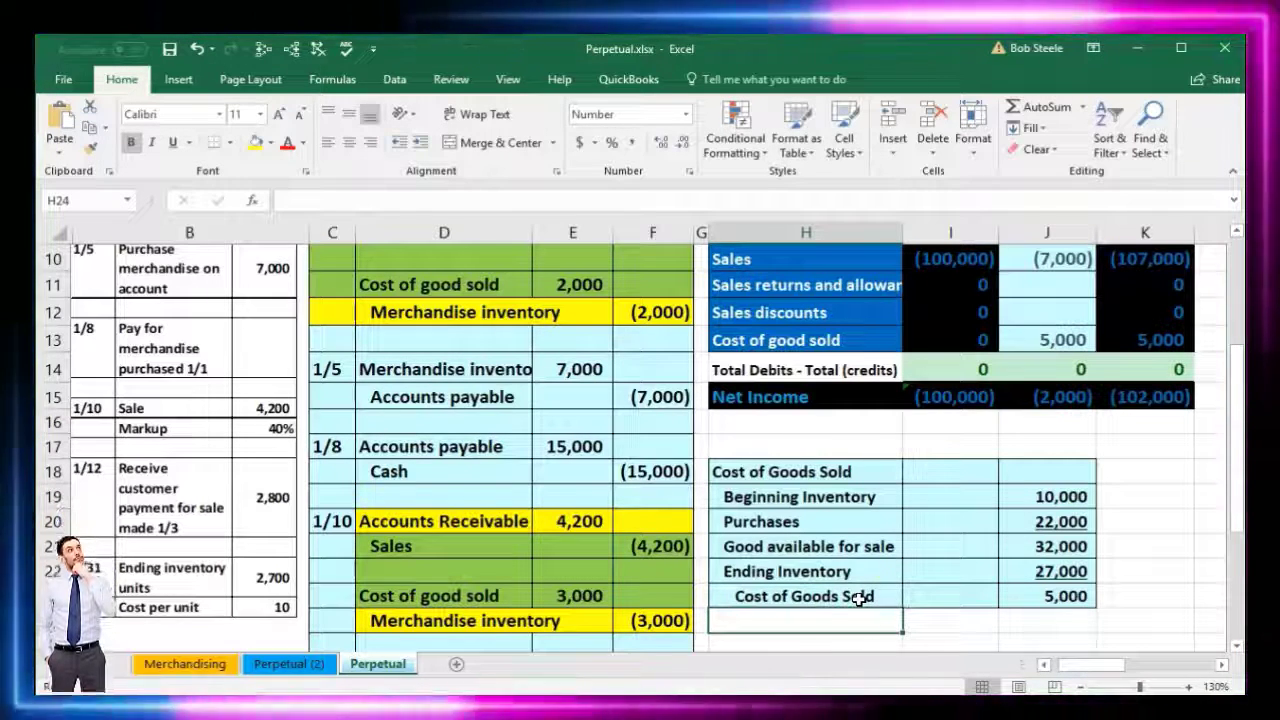
Step: Compare the 5,000 result against the trial balance cost of goods sold and inventory totals
{"action": "left_click", "coordinate": [1042, 596]}
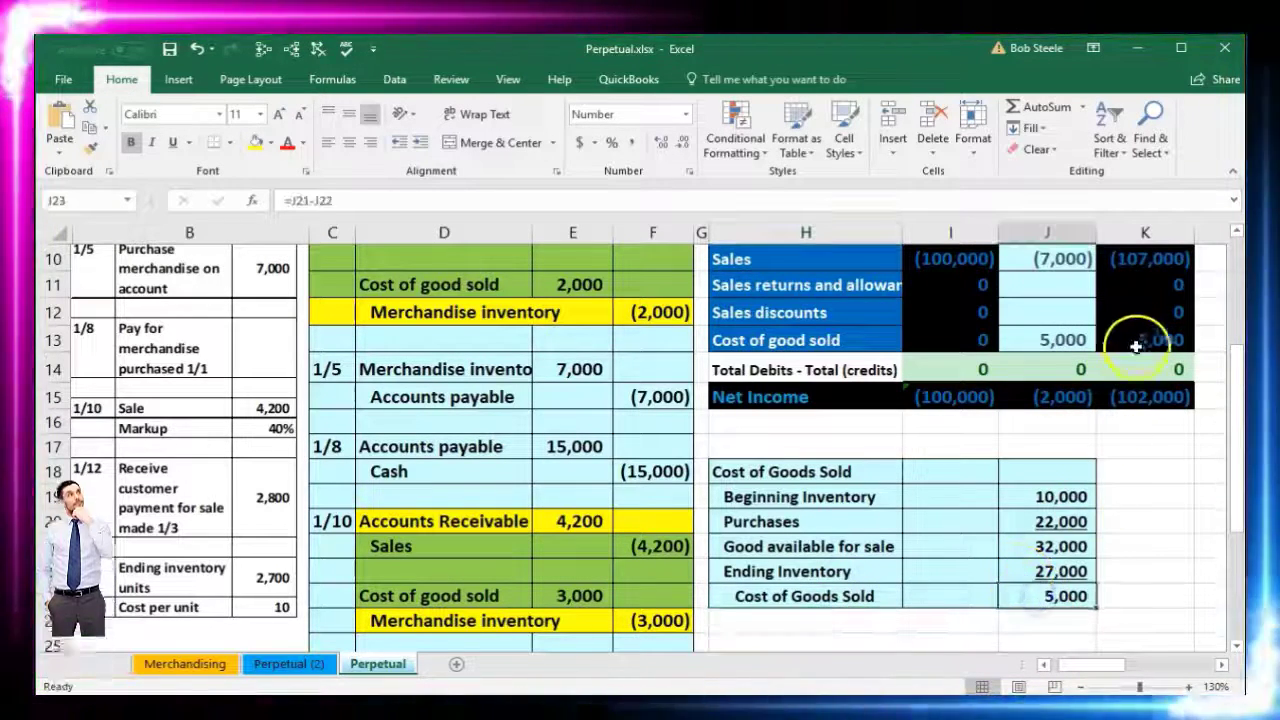
{"action": "left_click", "coordinate": [1137, 340]}
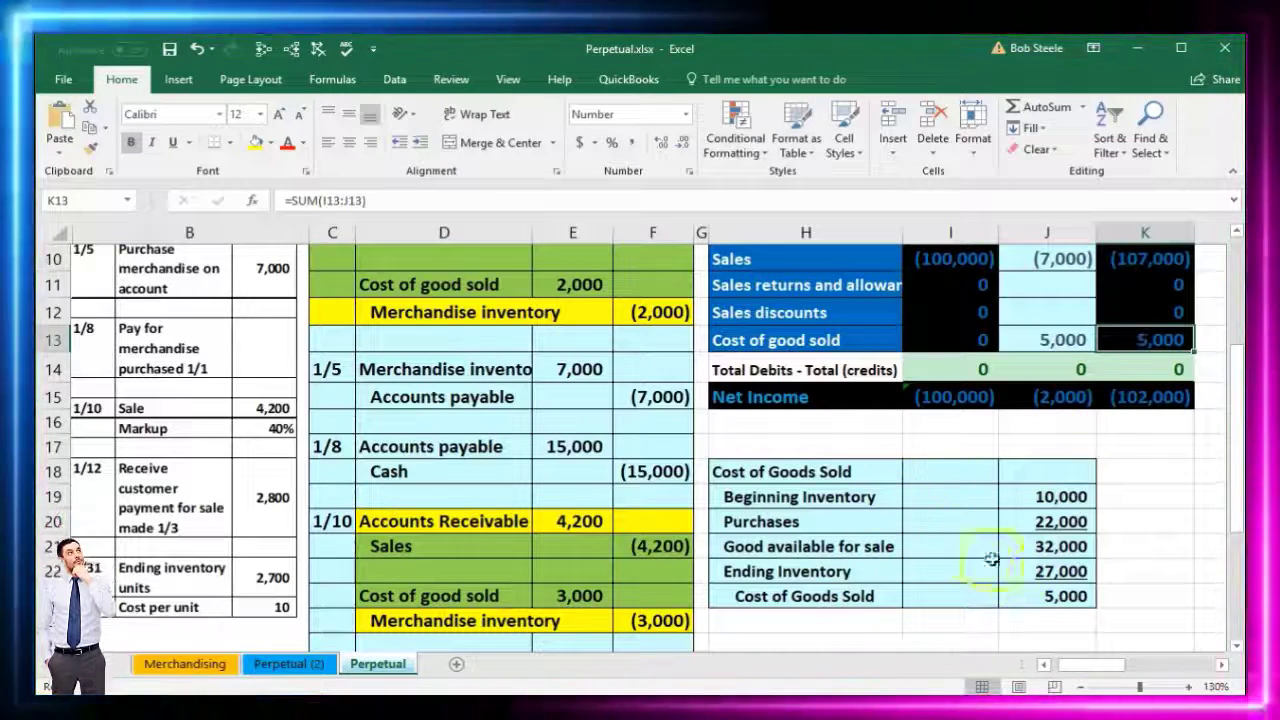
{"action": "left_click", "coordinate": [1048, 571]}
{"action": "scroll", "coordinate": [1040, 600], "scroll_direction": "up", "scroll_amount": 1}
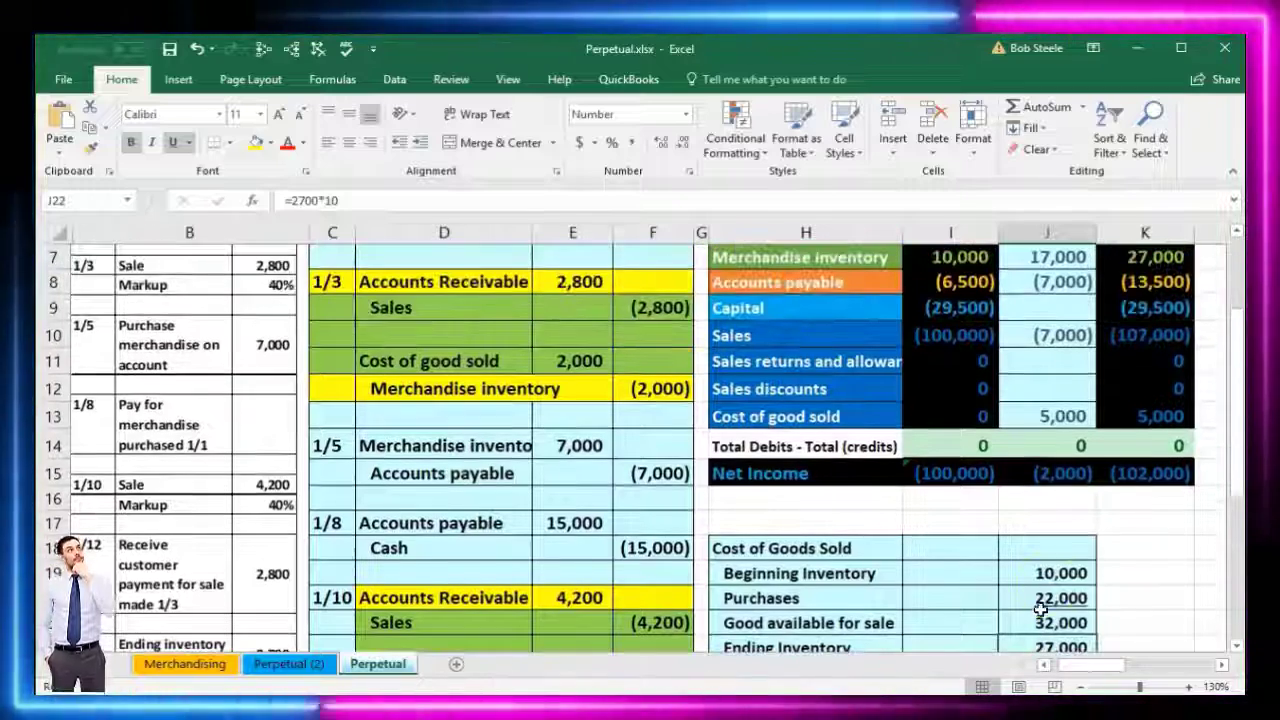
{"action": "left_click", "coordinate": [1143, 257]}
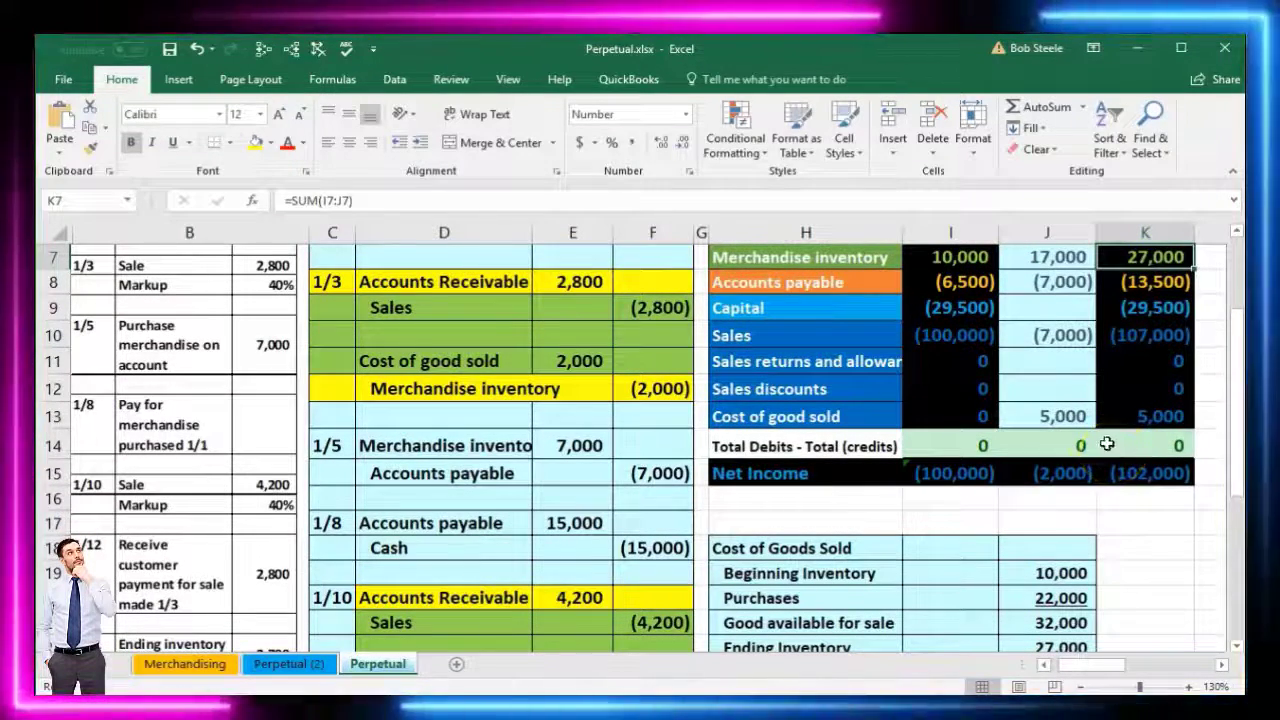
{"action": "left_click", "coordinate": [986, 547]}
{"action": "scroll", "coordinate": [986, 548], "scroll_direction": "down", "scroll_amount": 2}
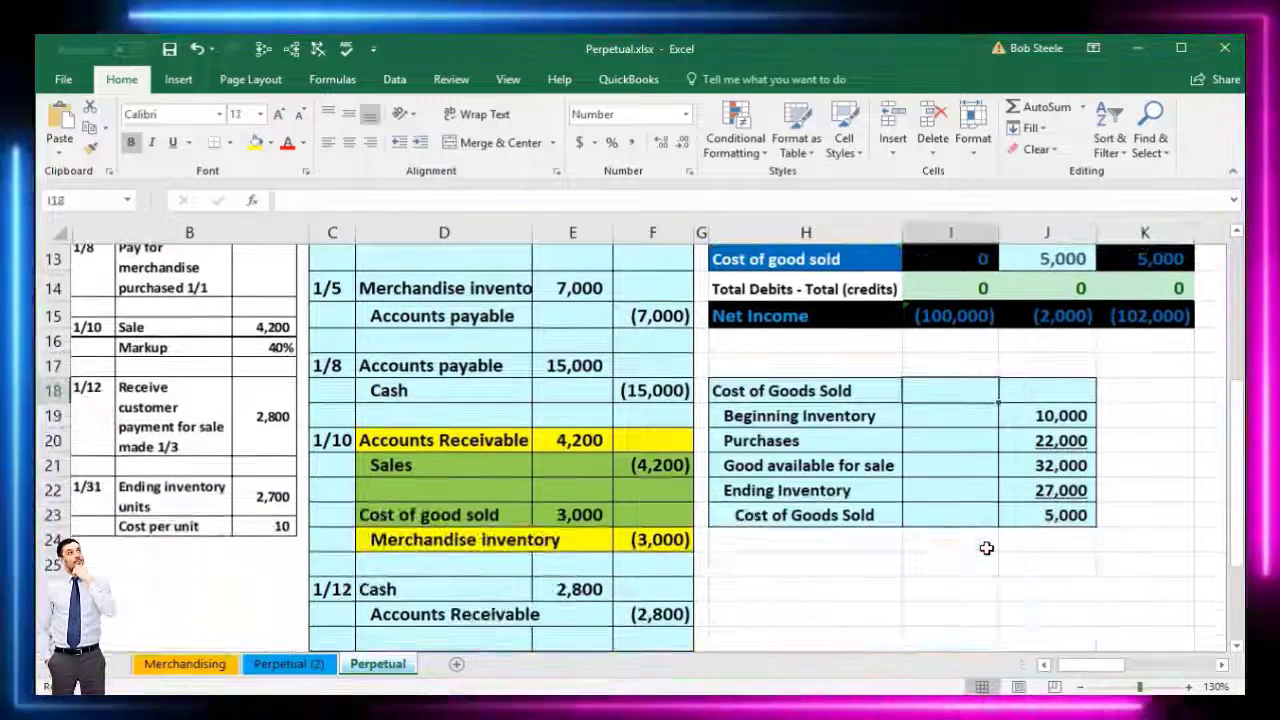